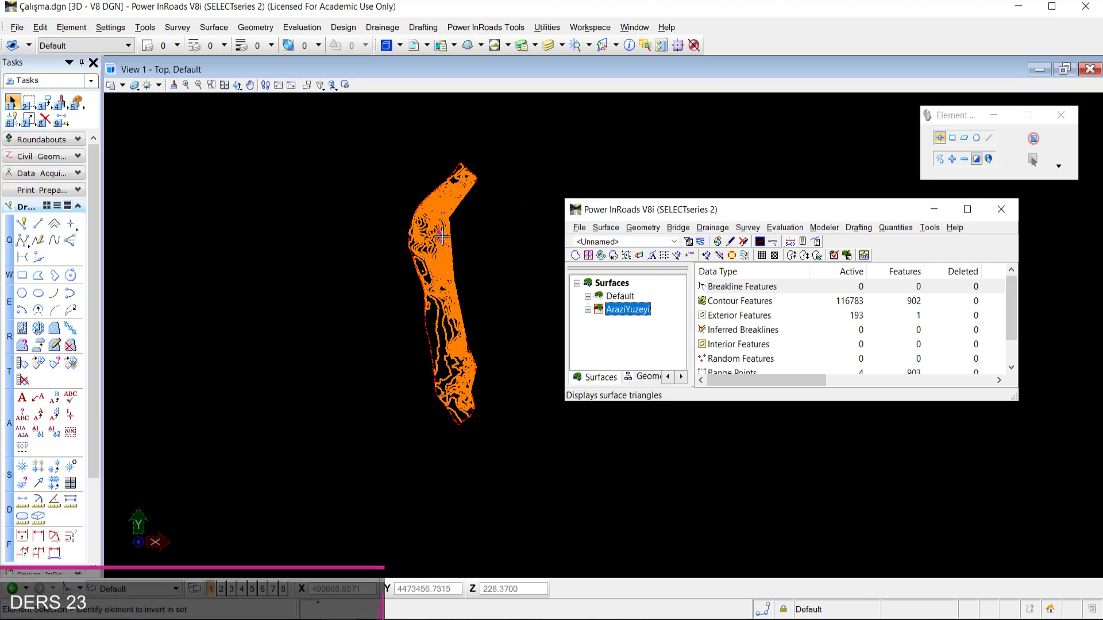
Pan the contours, reposition the explorer, and cancel the File menu's Import Geometry options.
mouse_move(475, 232)
middle_down()
mouse_move(475, 252)
mouse_move(457, 231)
middle_up()
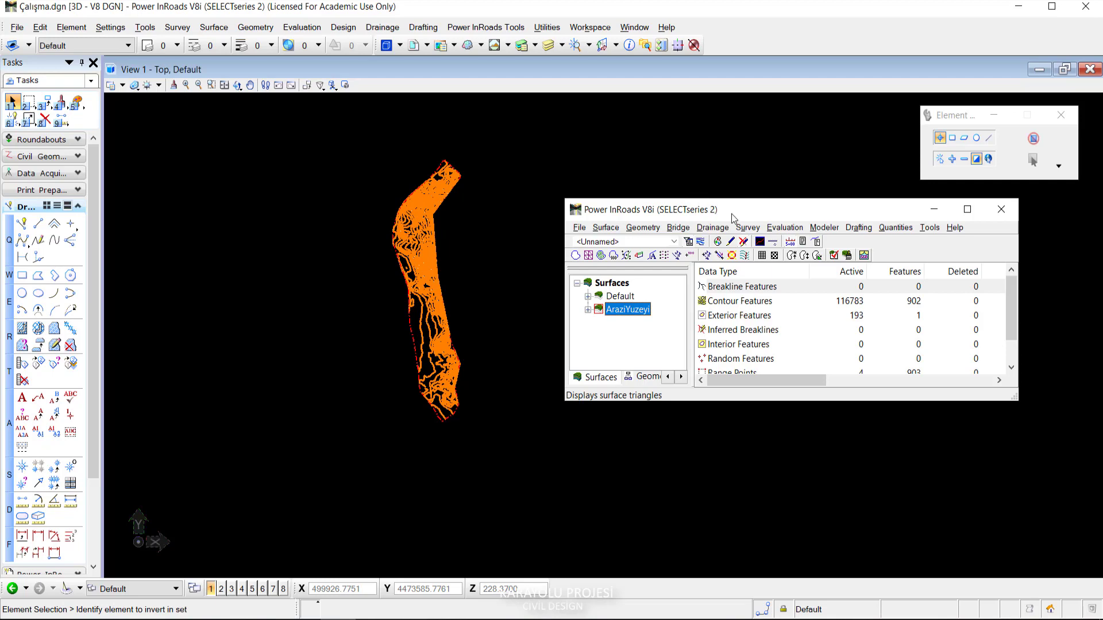
drag(732, 215, 694, 213)
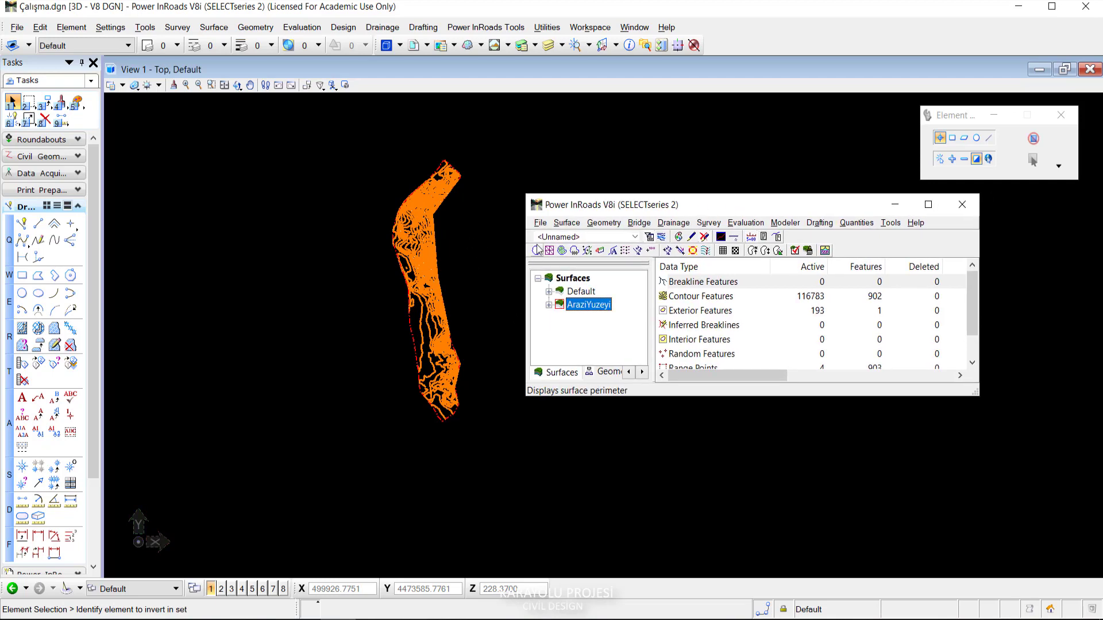
click(540, 223)
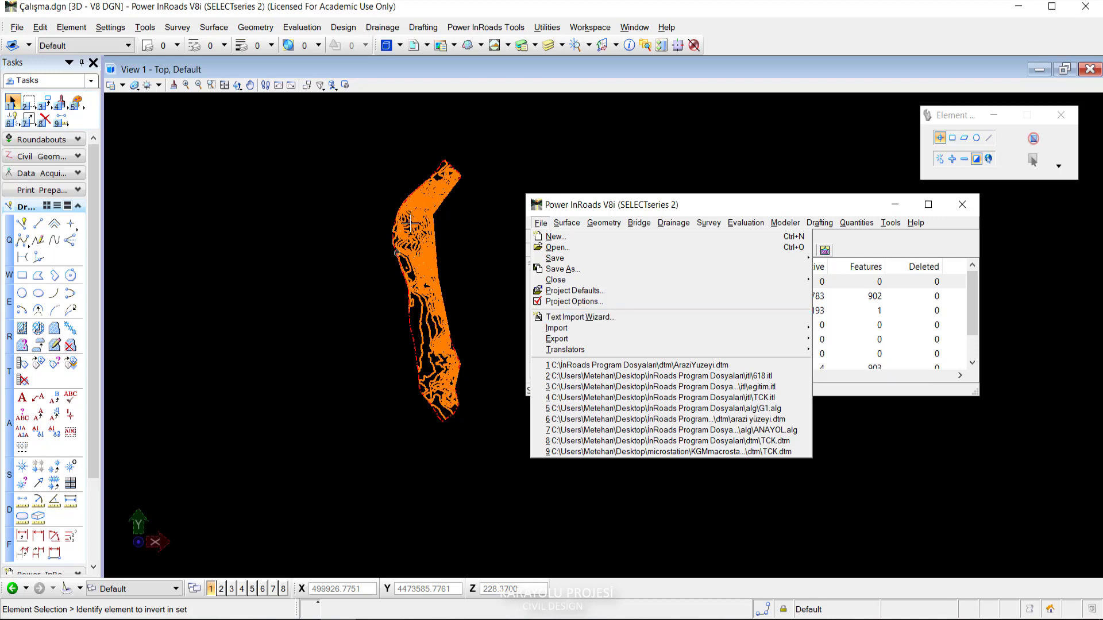
mouse_move(565, 349)
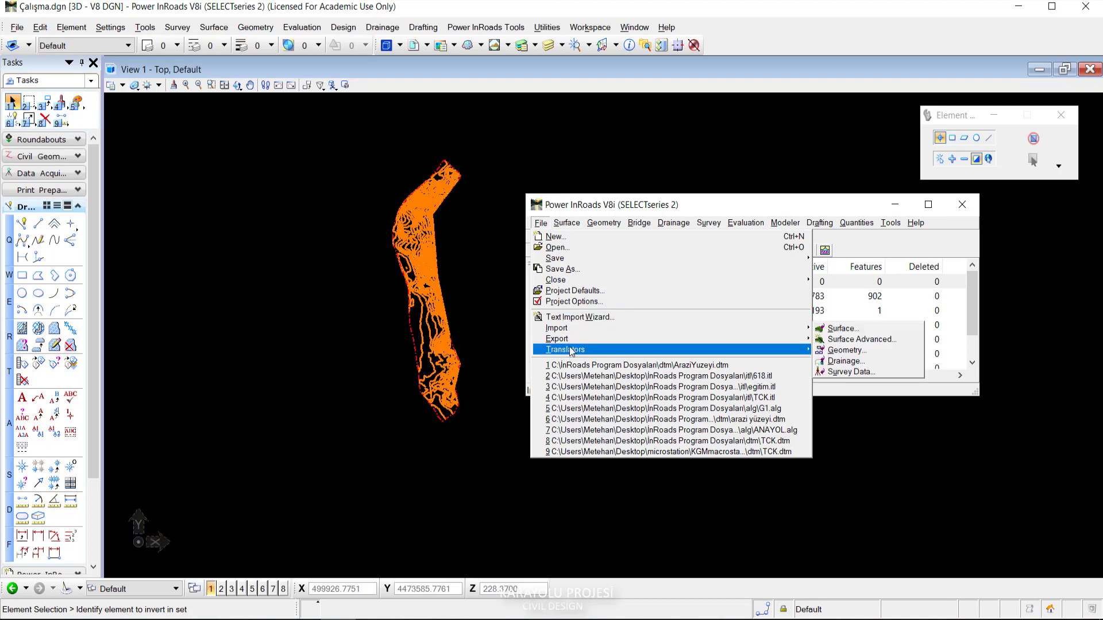
click(847, 349)
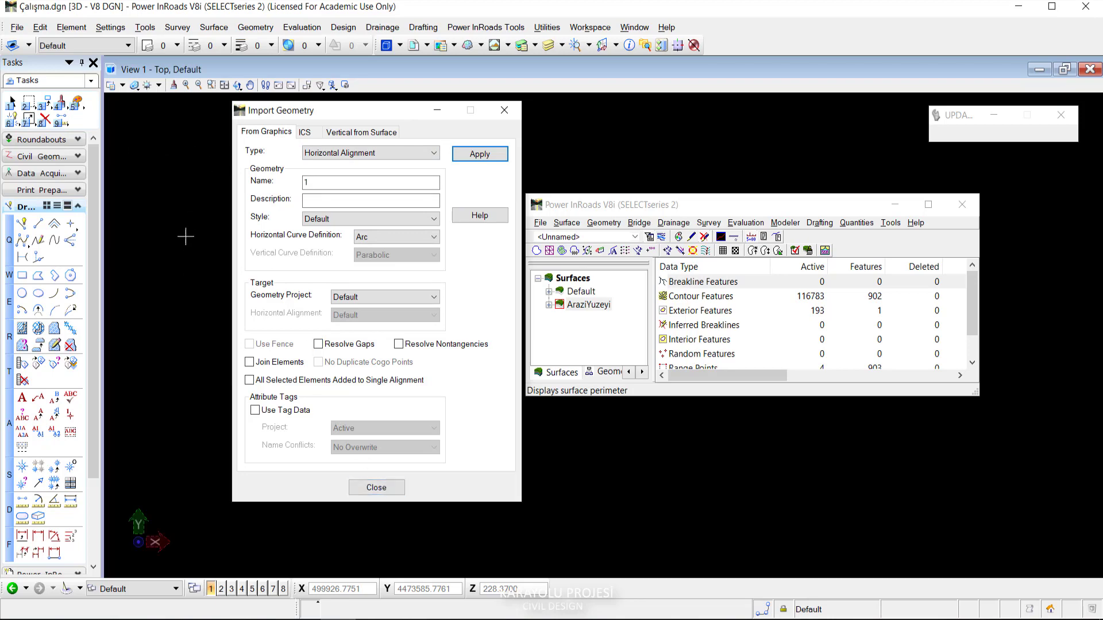
click(376, 487)
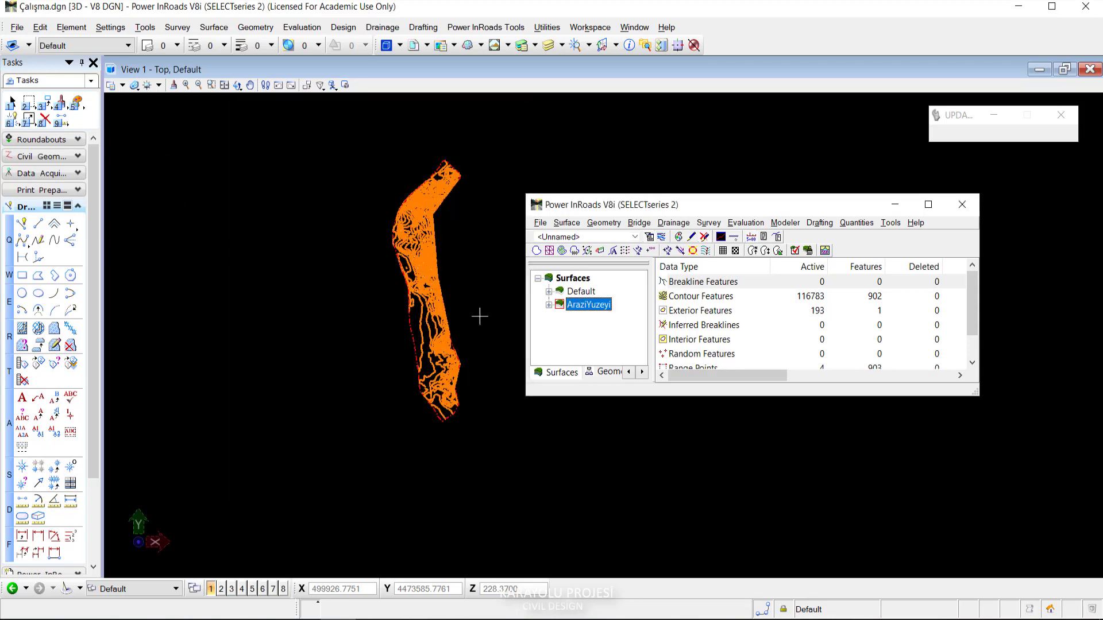
Switch between the Surfaces and Geometry Projects lists and browse the Surface and Geometry menus.
click(605, 370)
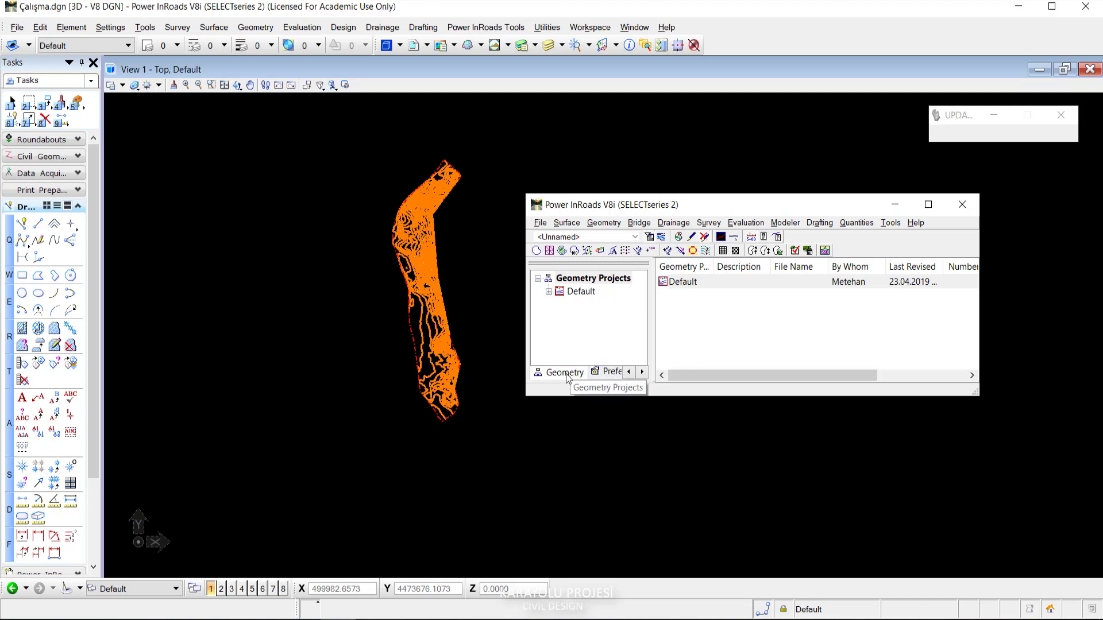
drag(653, 359, 739, 369)
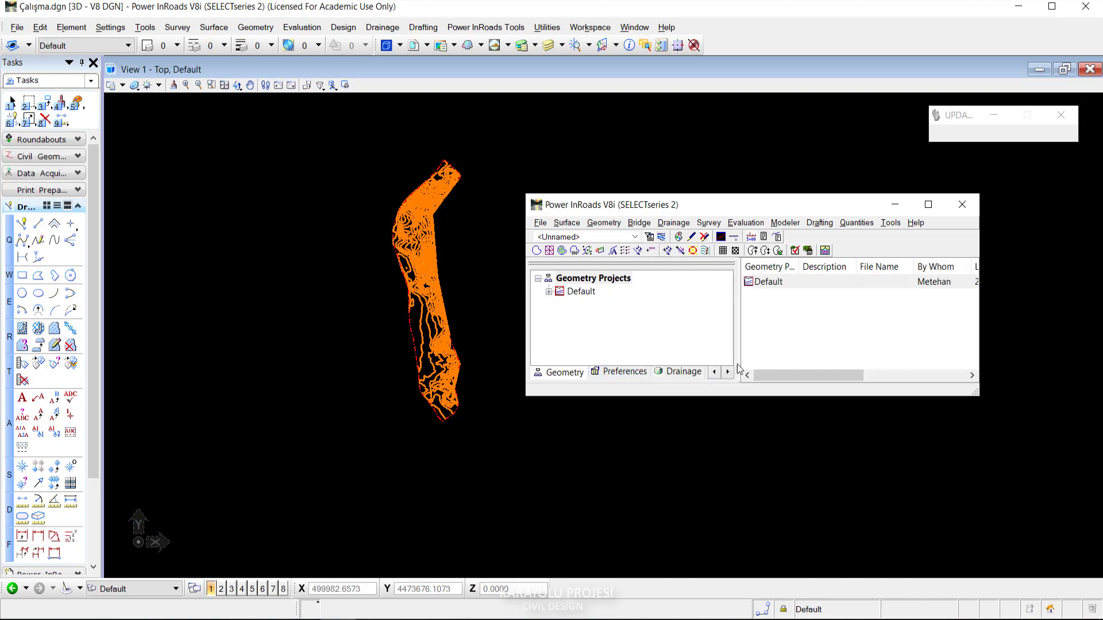
click(714, 372)
click(546, 373)
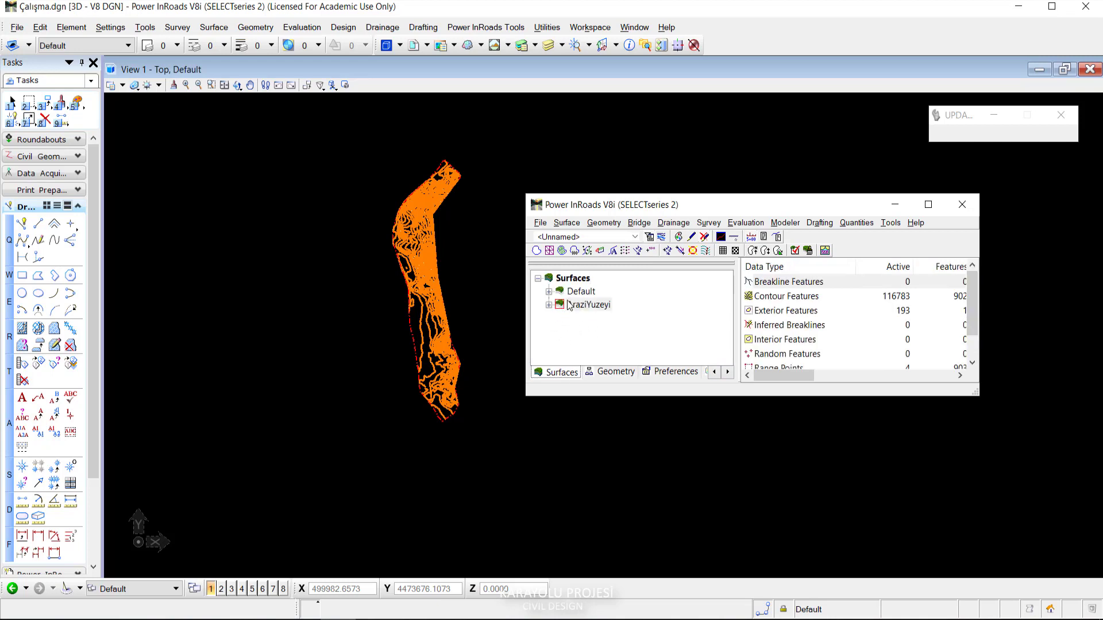
click(565, 226)
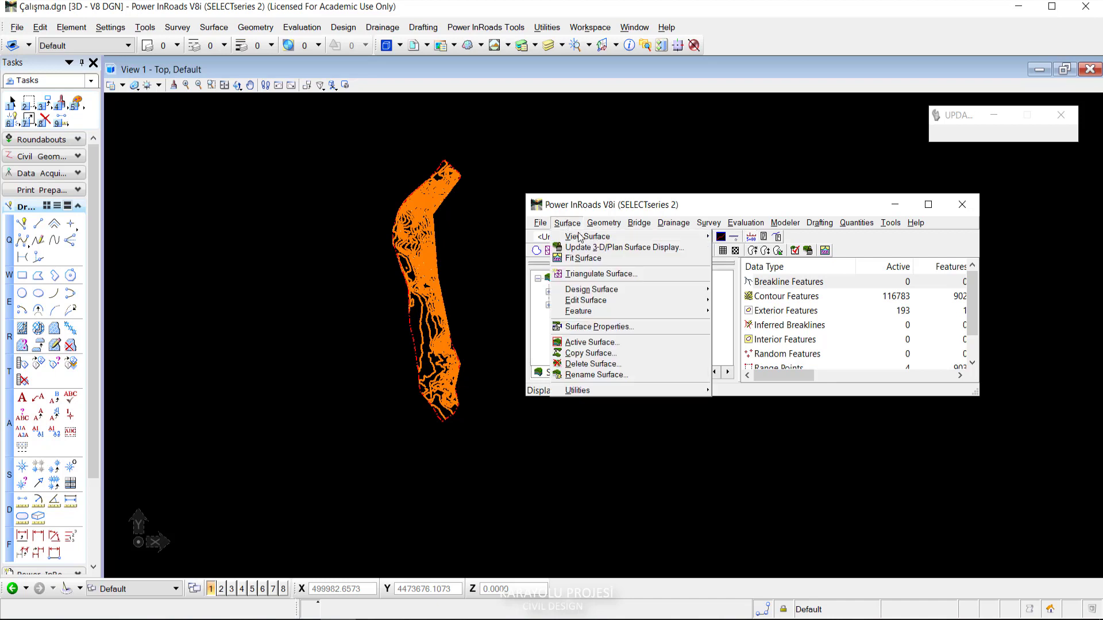
click(612, 223)
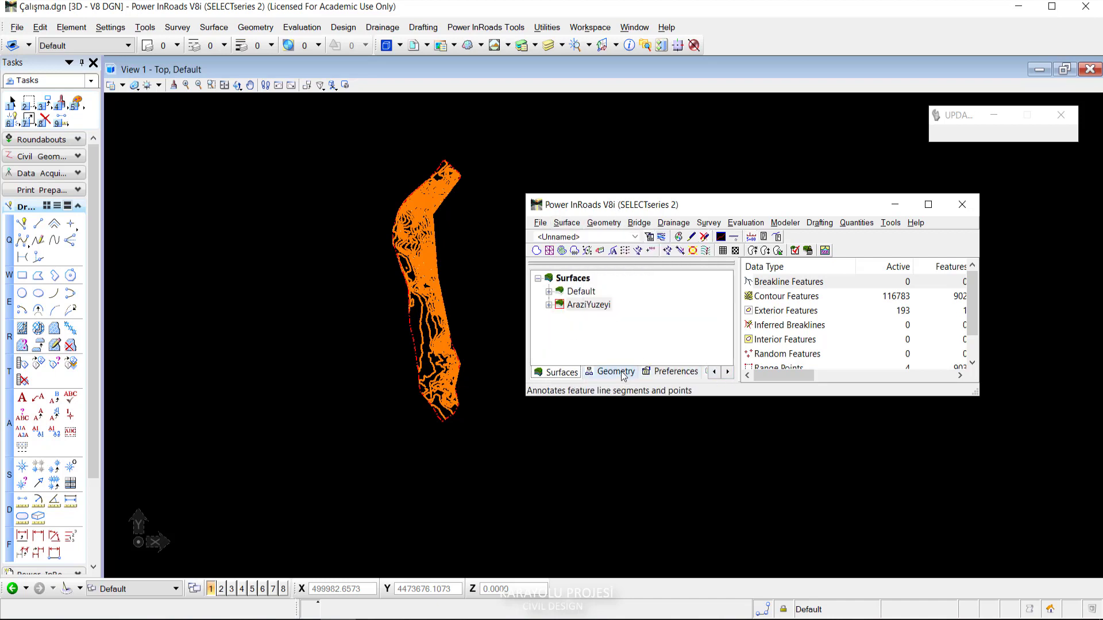
click(617, 373)
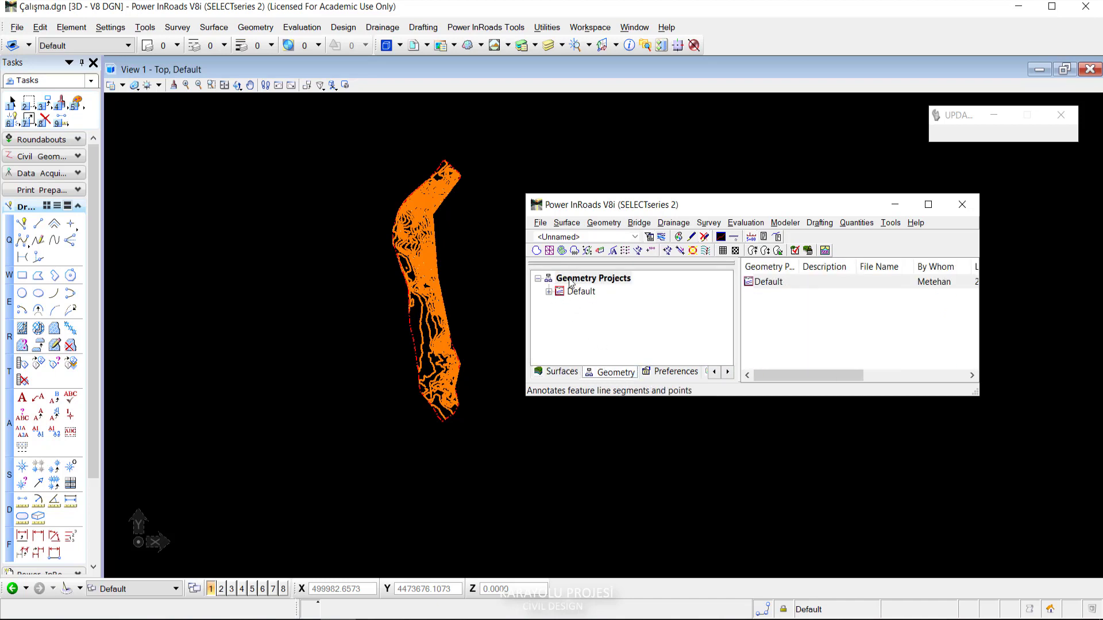
click(604, 223)
mouse_move(639, 222)
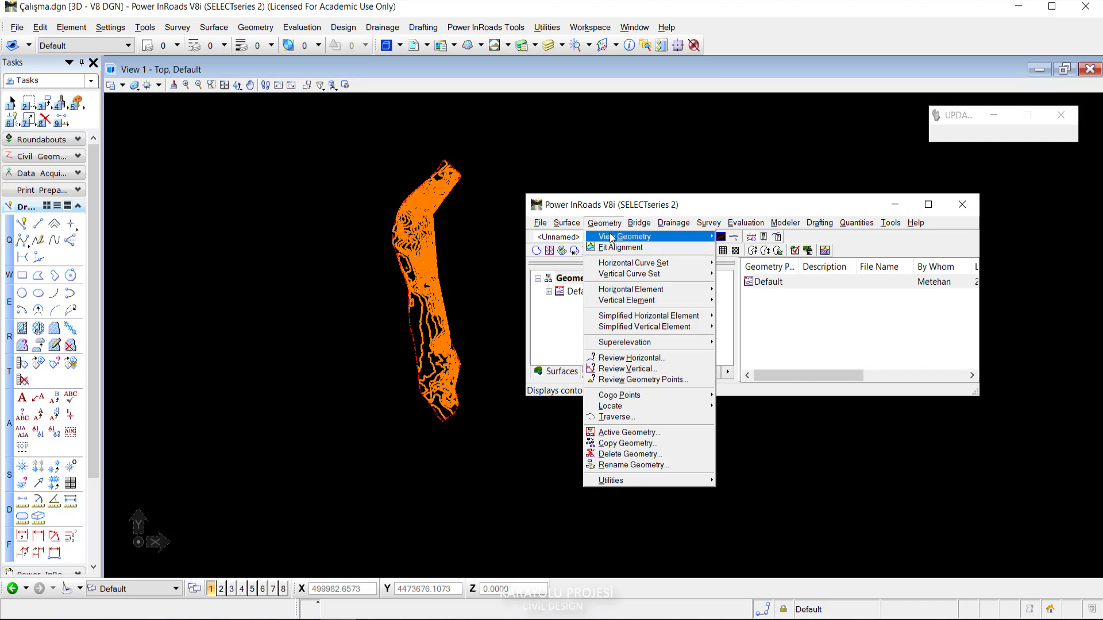
click(701, 205)
Close the Default geometry project and confirm with Evet.
click(577, 291)
right_click(563, 292)
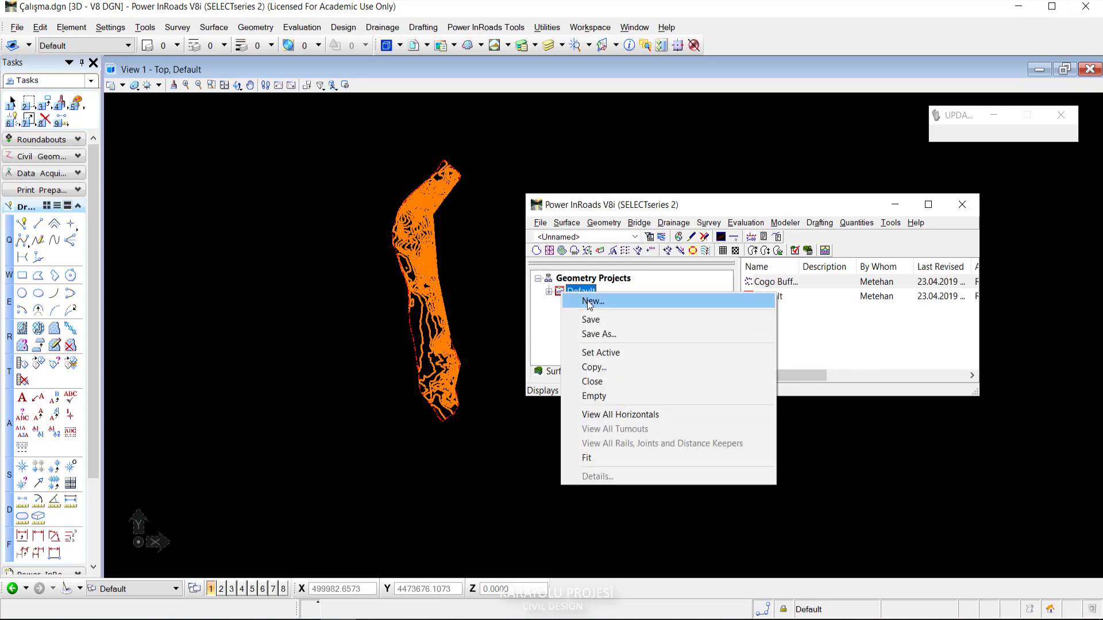
click(603, 297)
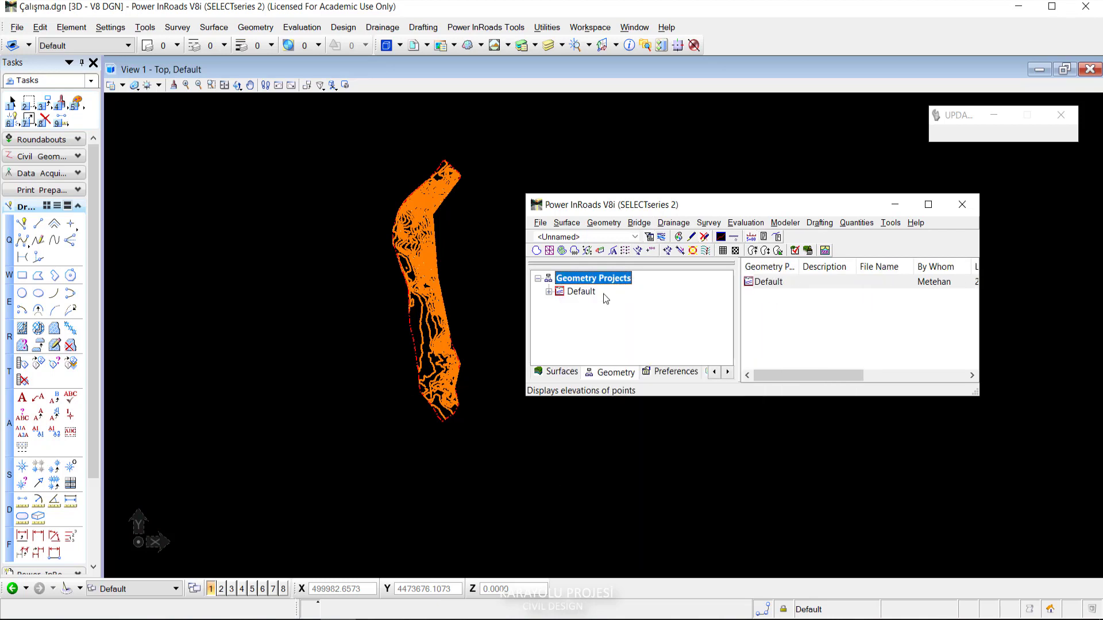
right_click(572, 293)
click(614, 381)
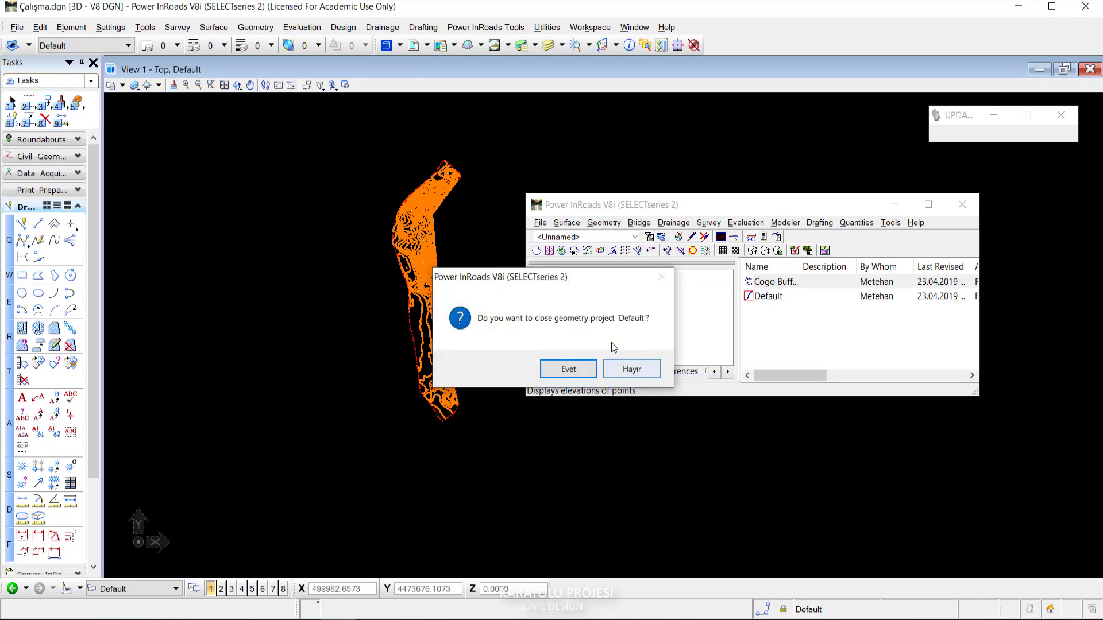
click(568, 369)
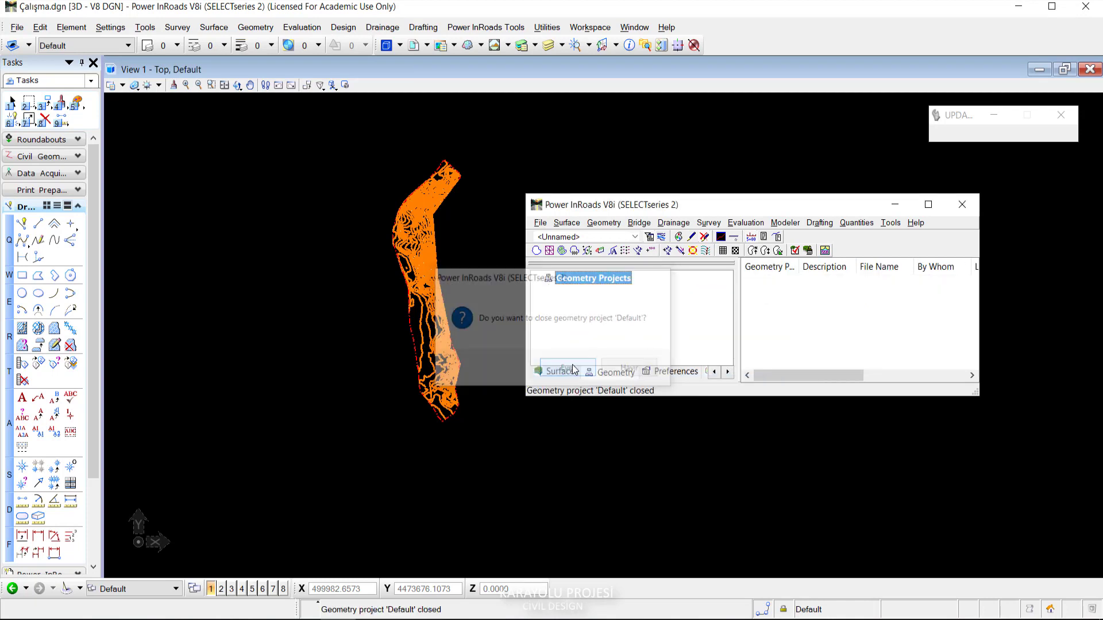
Keep Eğitim_Projelendirme as the Project Defaults configuration, with Egitim.xin shown as loaded preferences.
click(665, 372)
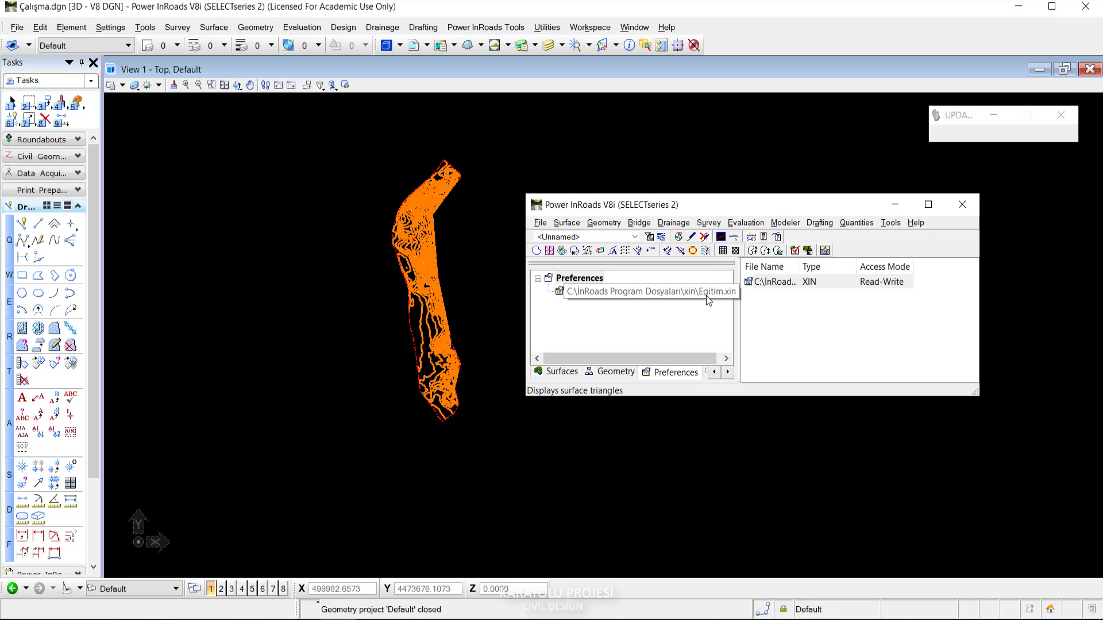
click(540, 223)
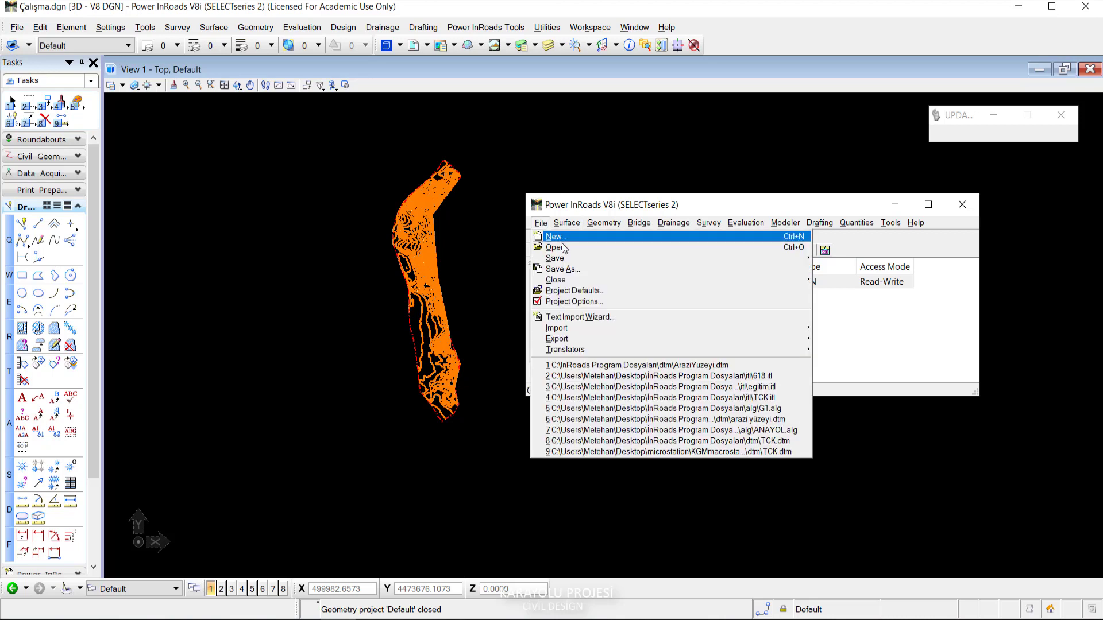
click(555, 295)
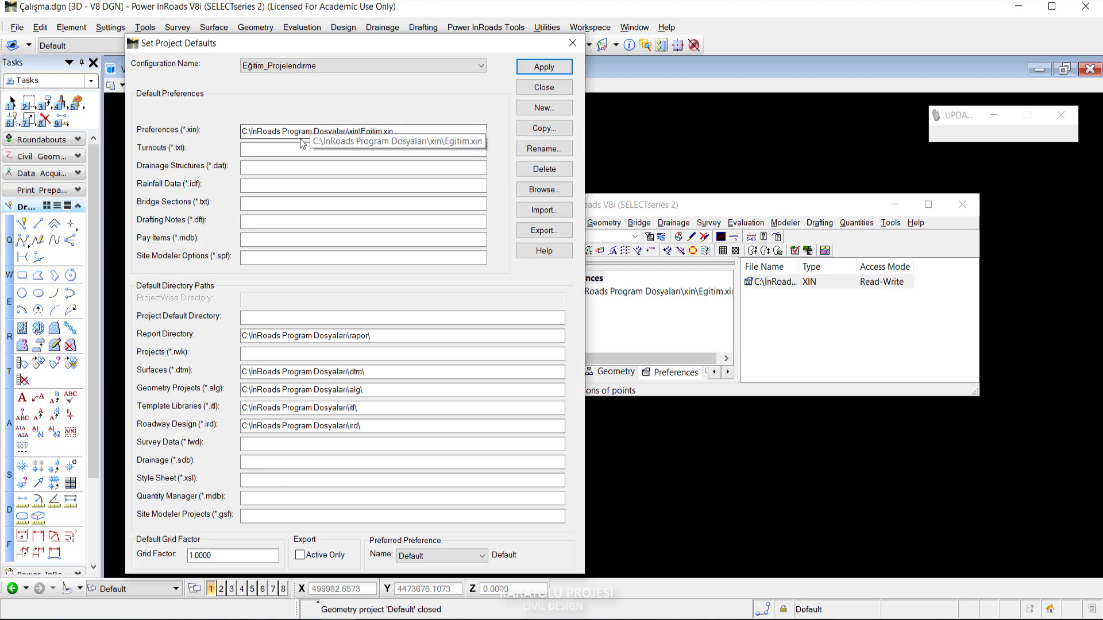
click(440, 68)
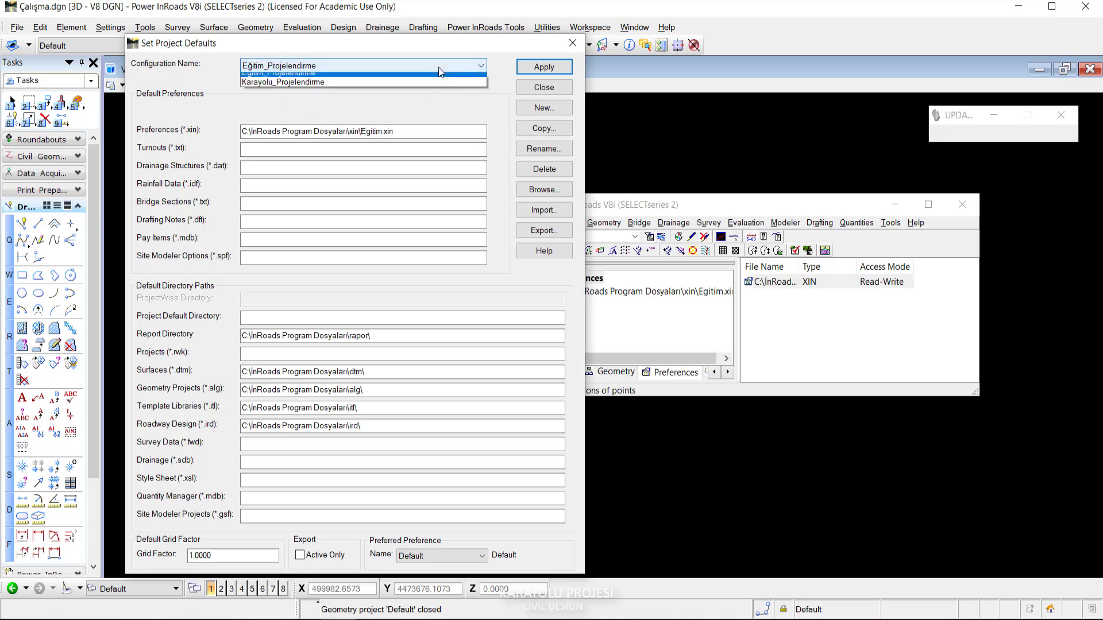
click(440, 71)
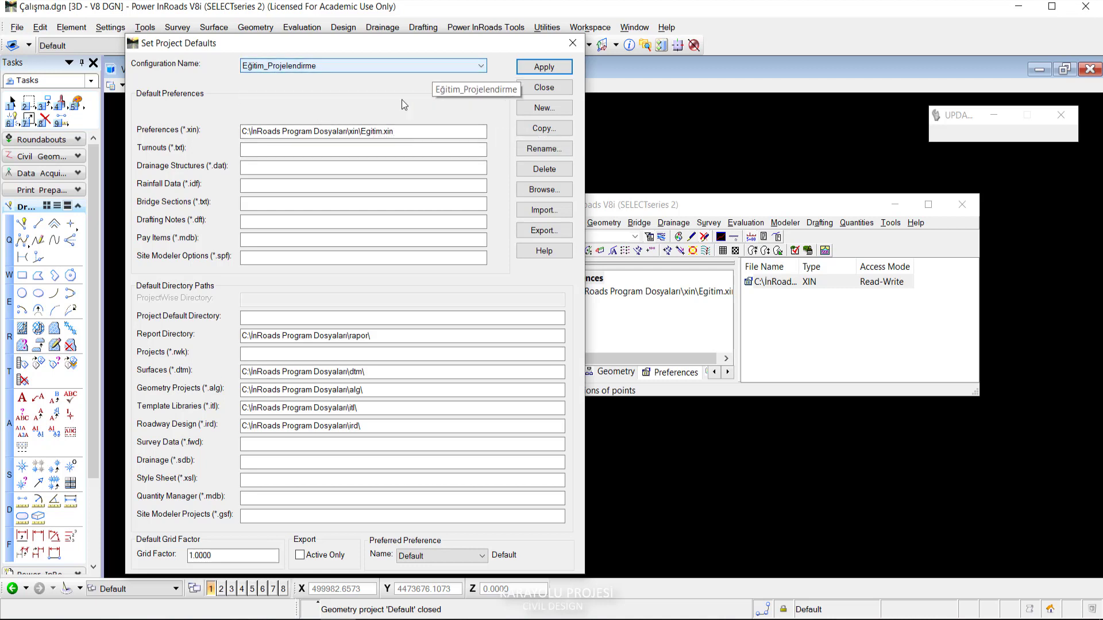
click(558, 90)
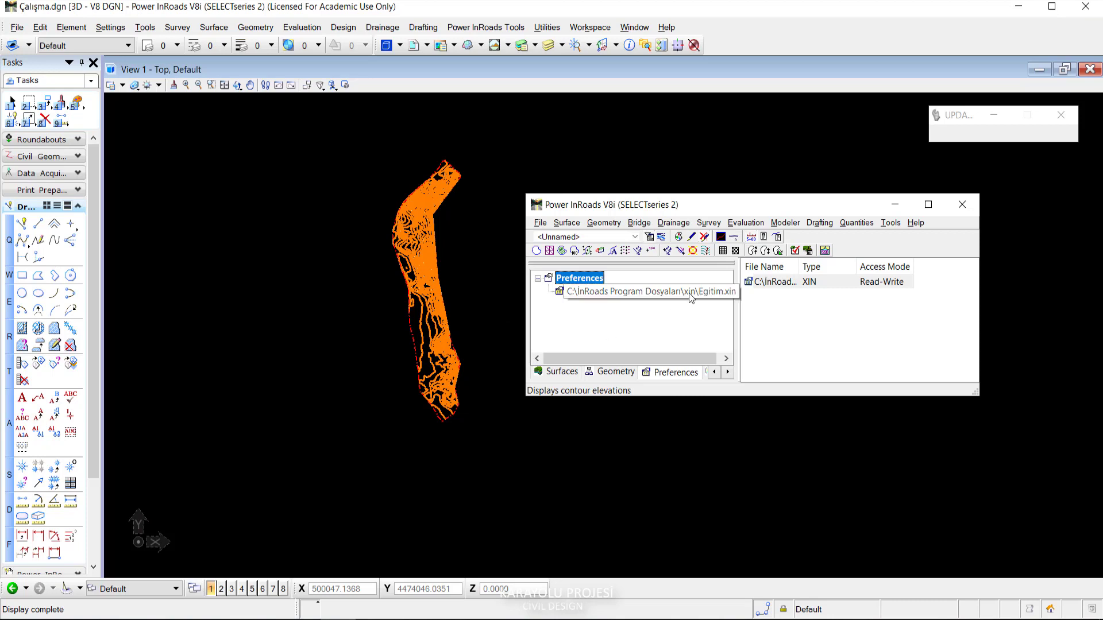
click(614, 371)
Create a new Geometry Project-type item named G1 from the Geometry Projects tree.
click(677, 372)
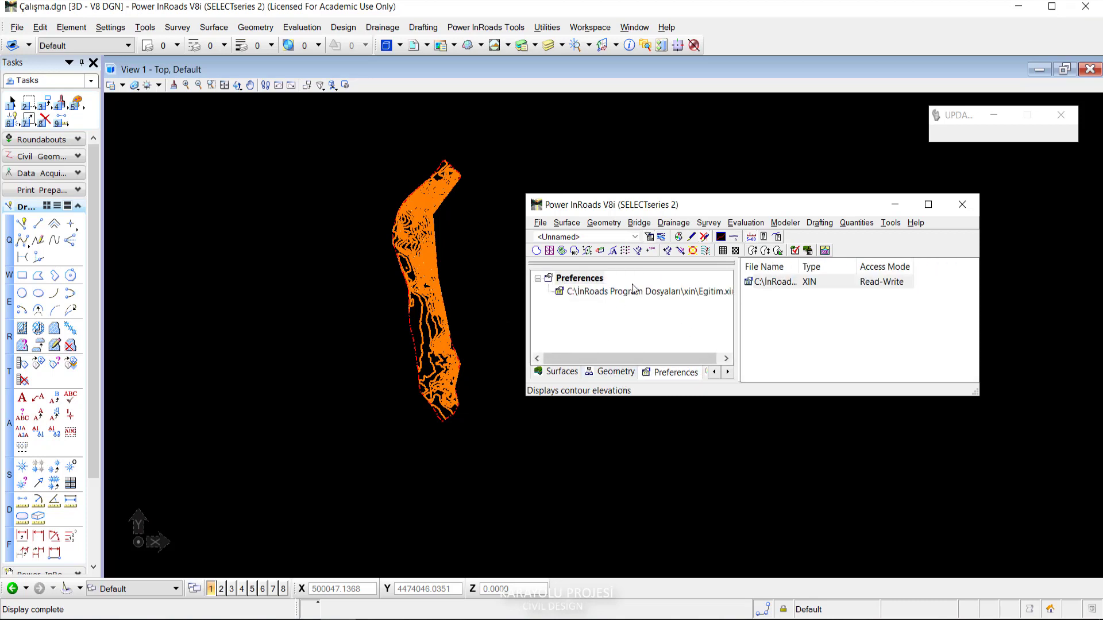
click(618, 374)
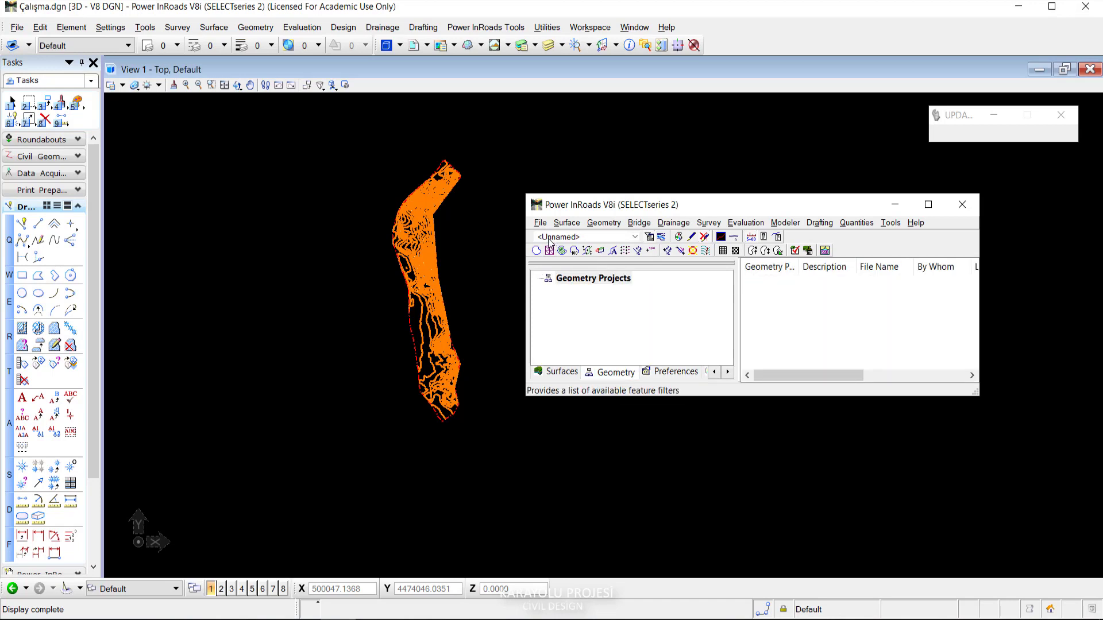
right_click(594, 282)
click(624, 289)
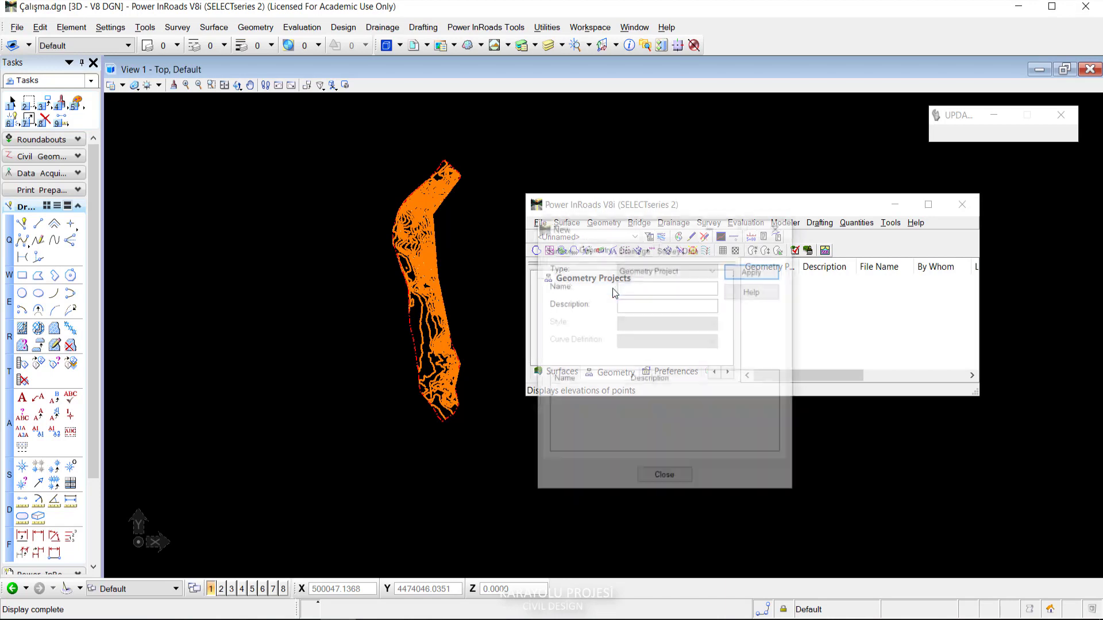
click(680, 269)
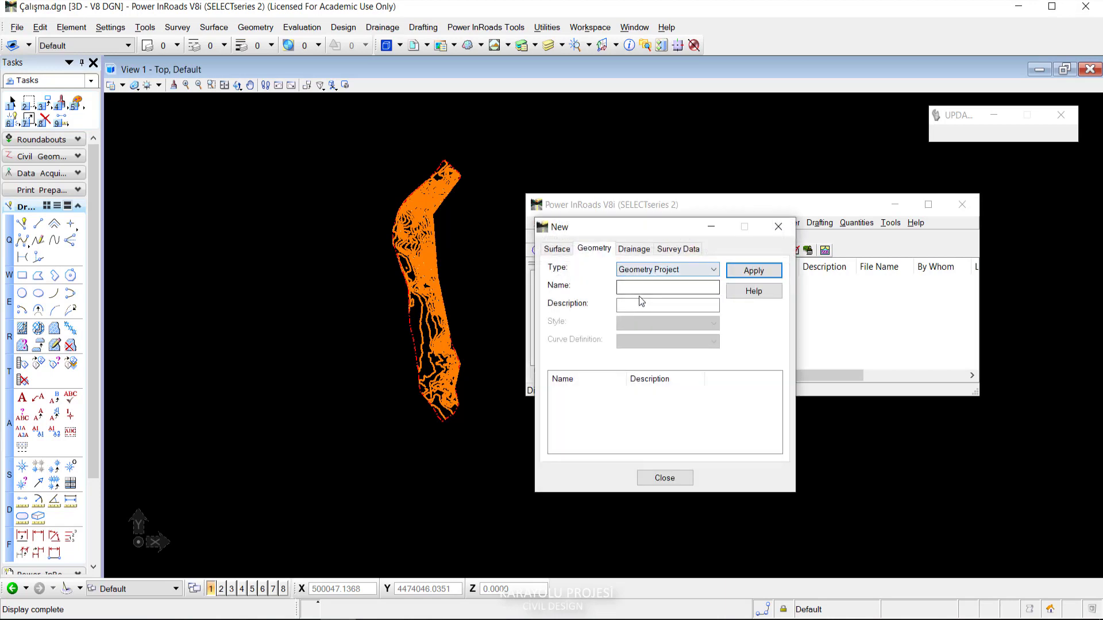
click(639, 290)
text(G1)
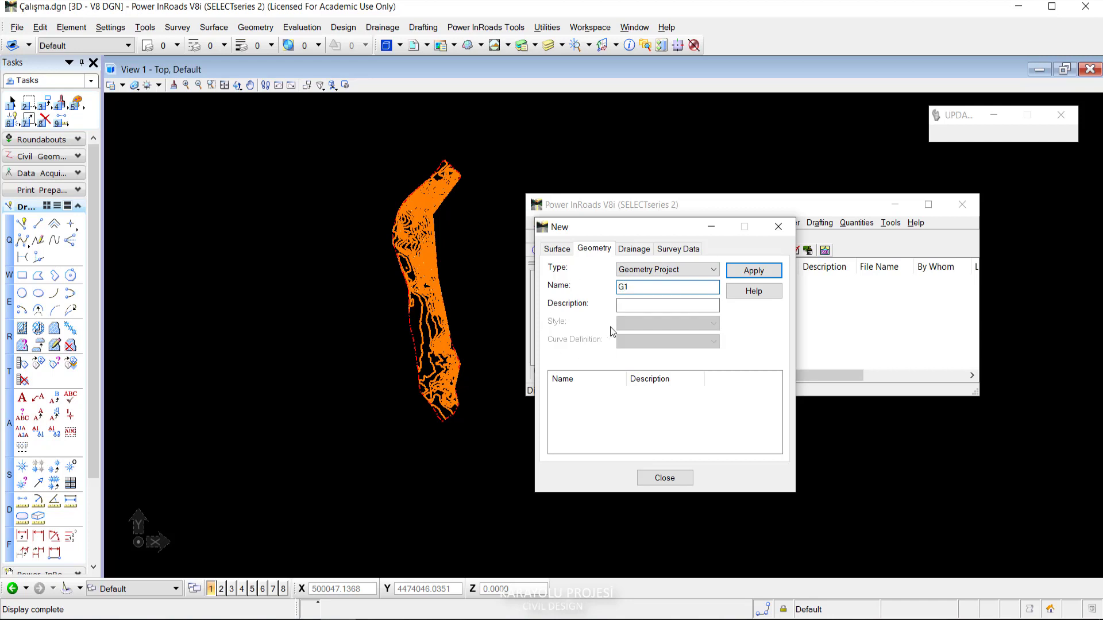
click(746, 273)
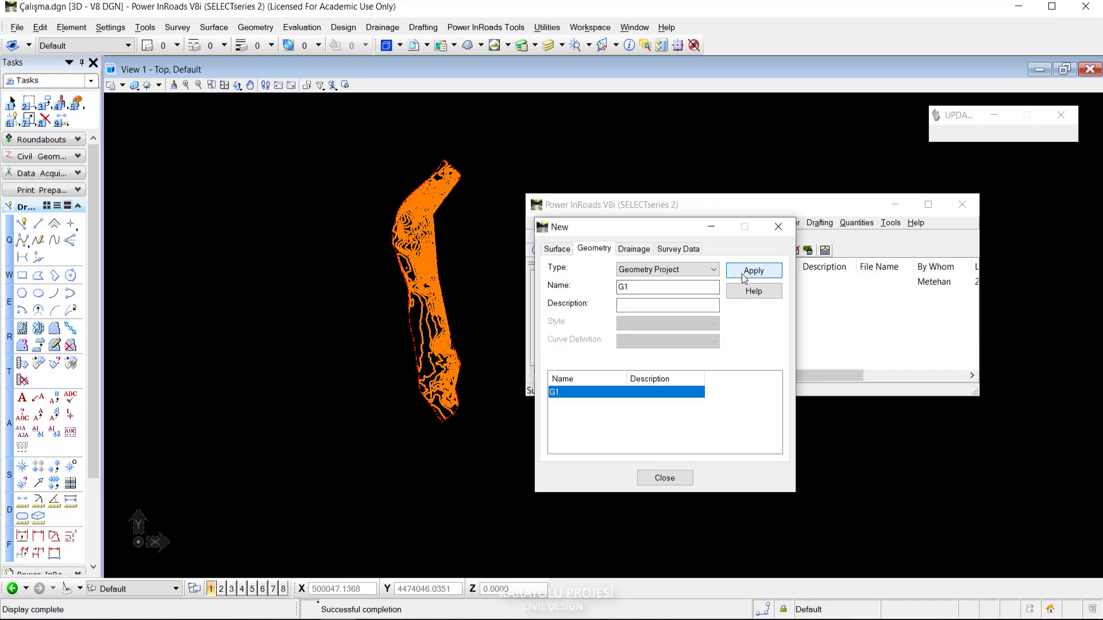
click(661, 270)
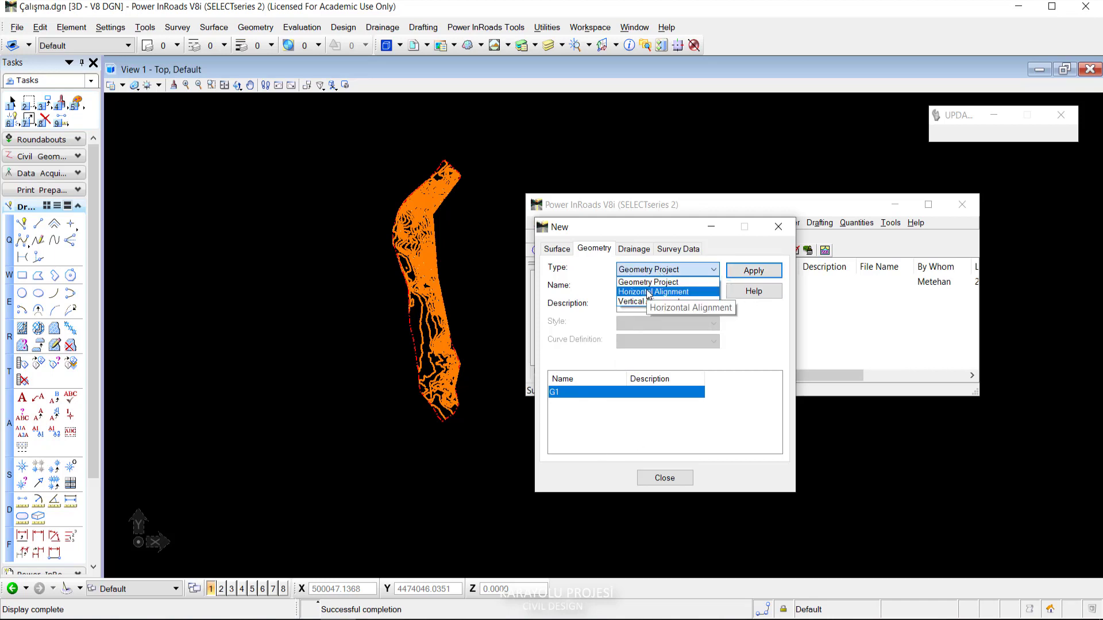
Add horizontal alignment G1_Yatay and vertical alignment G1_Dusey to G1, then close the New dialog.
click(652, 292)
text(G1_Yatay)
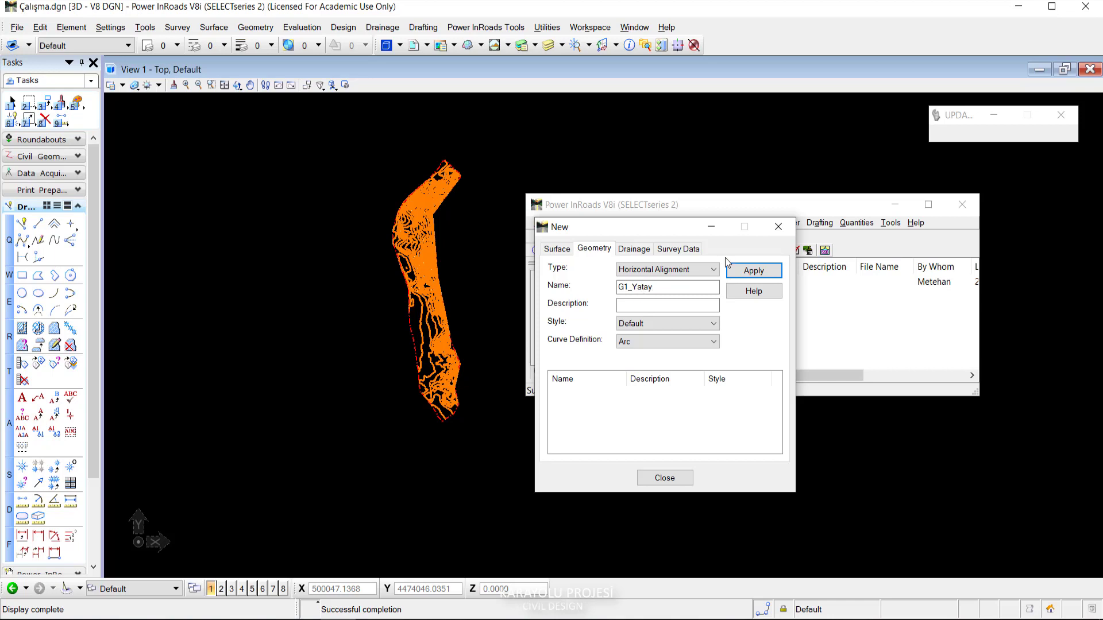
click(753, 273)
click(713, 270)
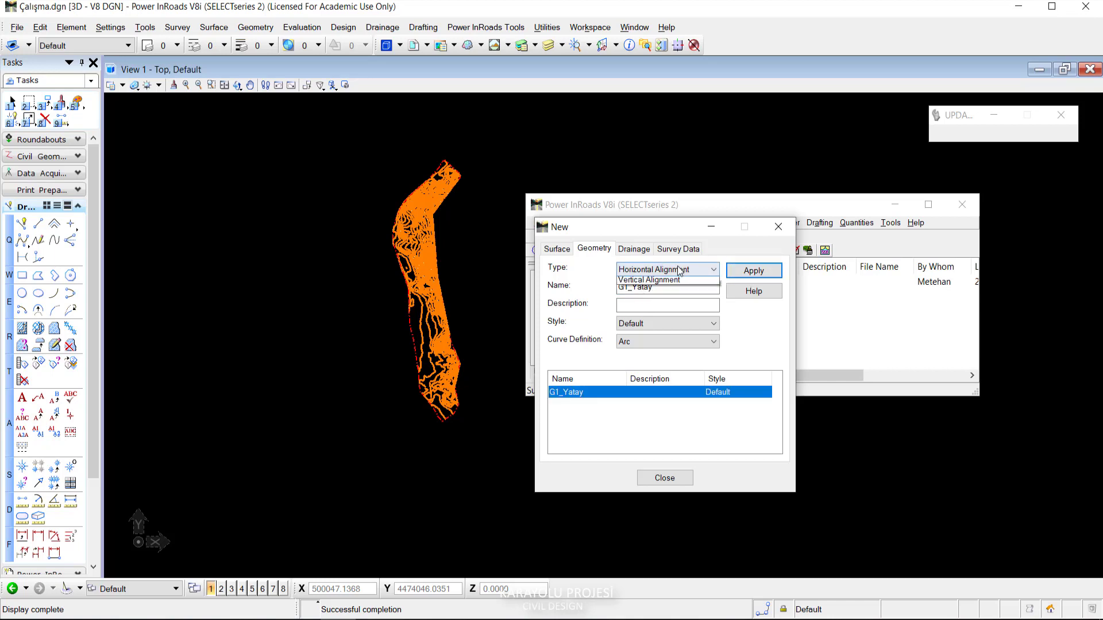
click(667, 298)
text(Duse)
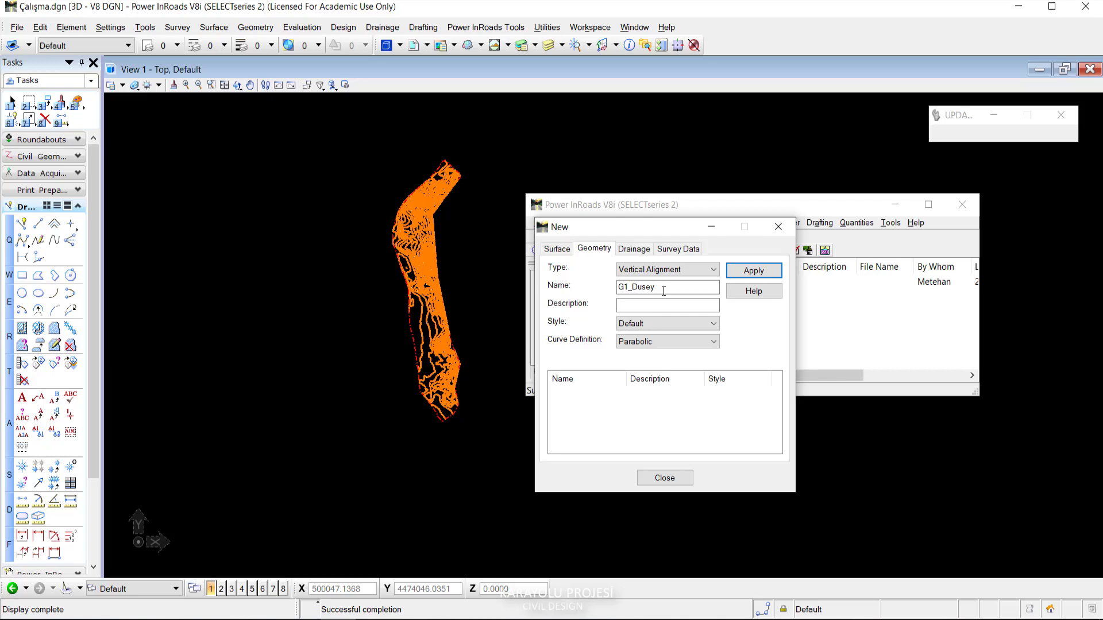
click(754, 275)
click(665, 478)
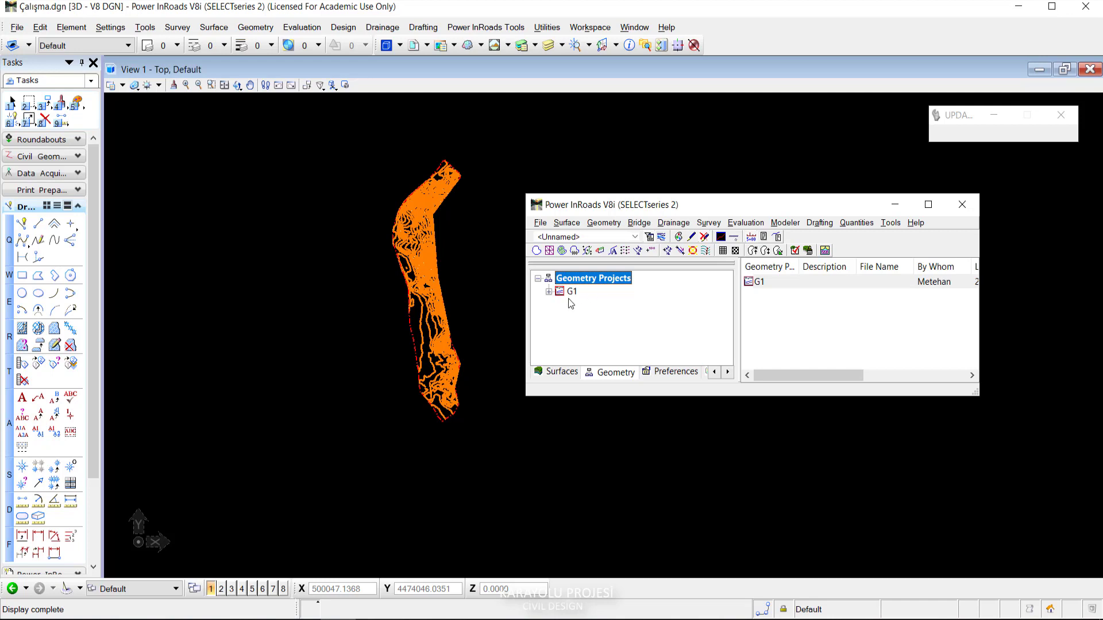
Expand G1 and G1_Yatay to check G1_Dusey nests under G1_Yatay, then collapse the tree.
click(549, 292)
click(561, 319)
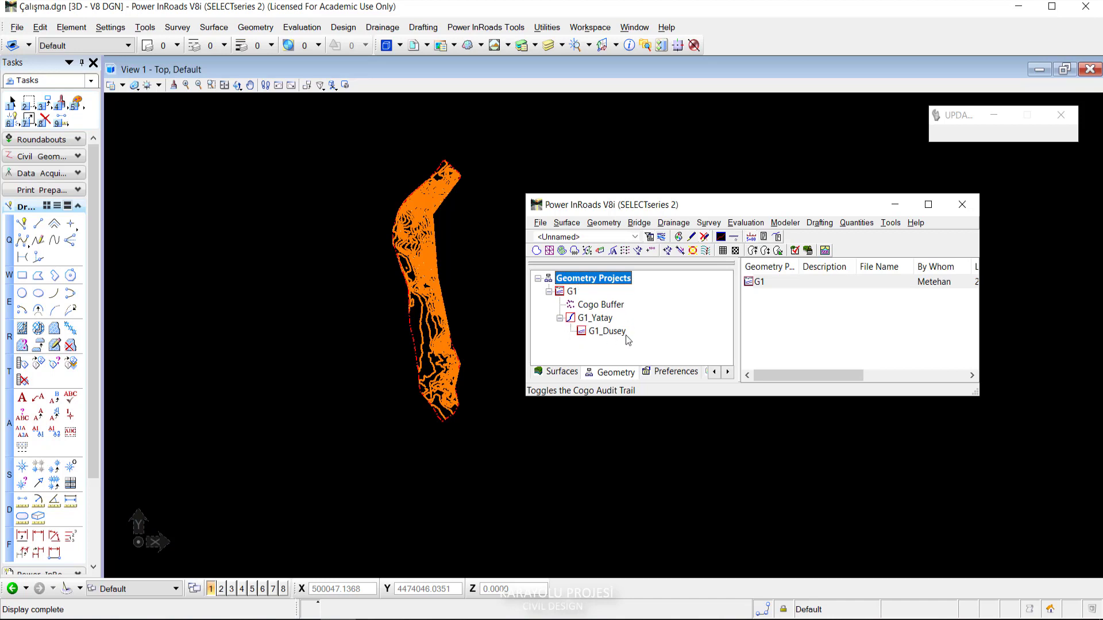
click(559, 317)
click(548, 291)
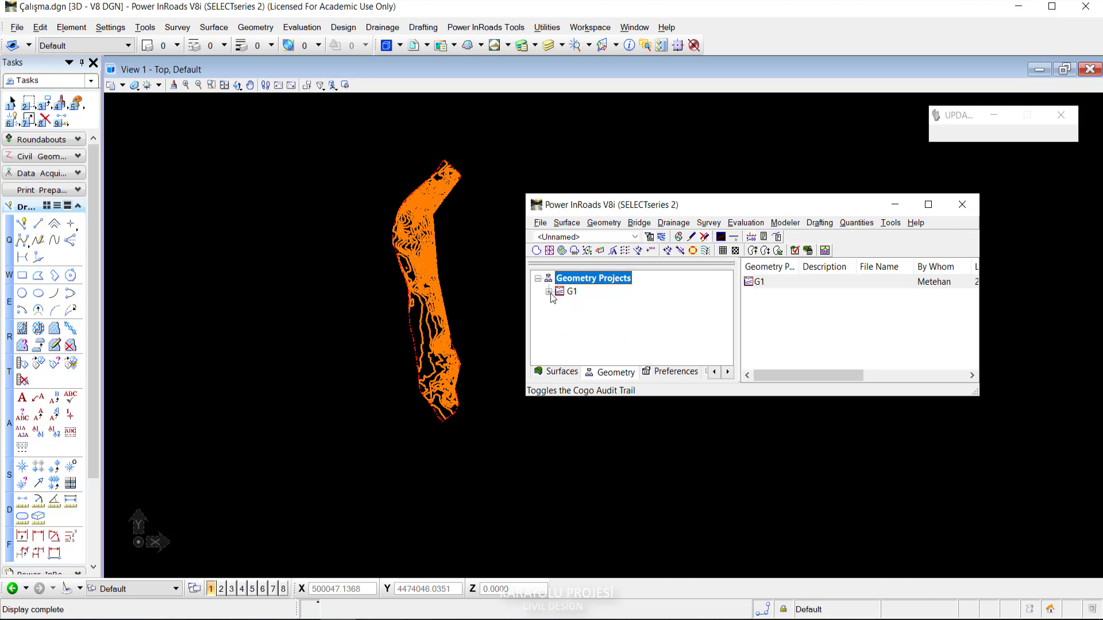
click(559, 318)
click(560, 317)
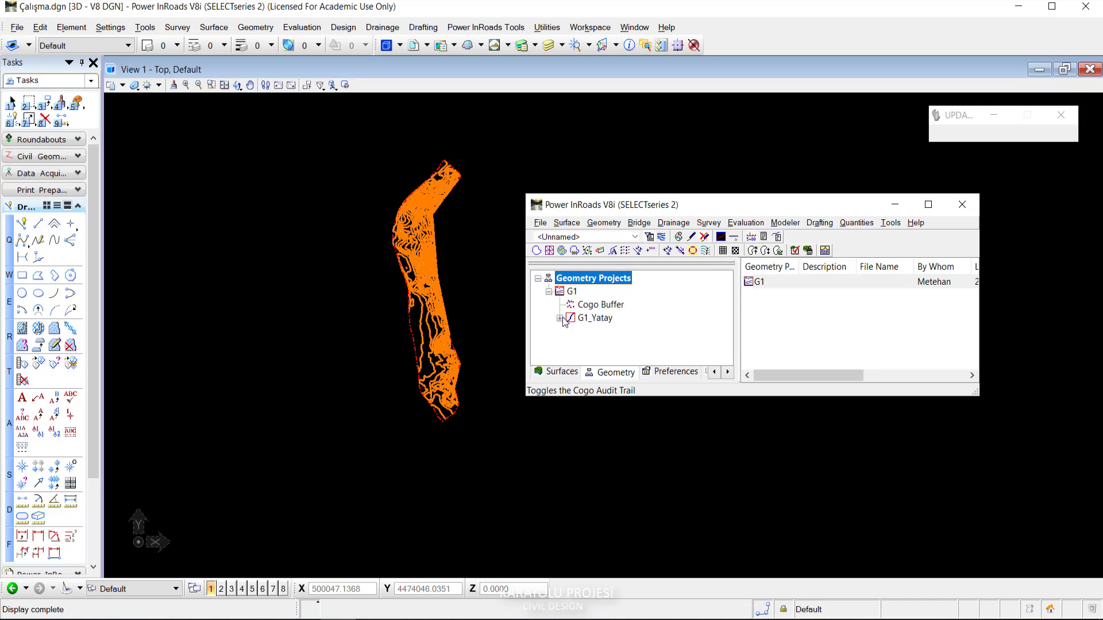
click(549, 292)
right_click(576, 292)
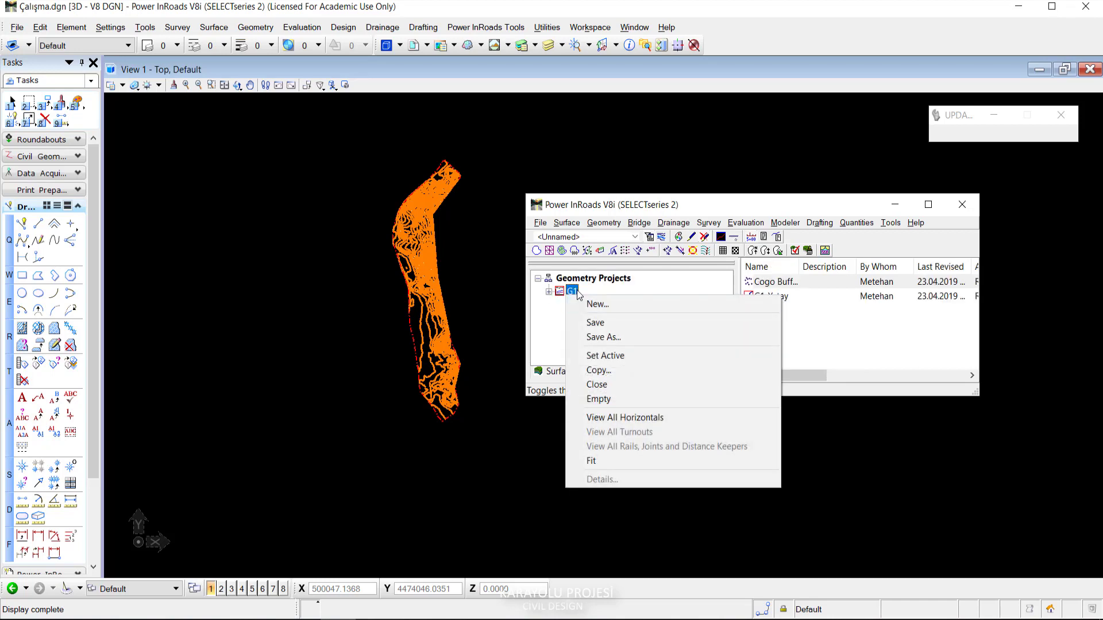
Save geometry project G1 as G1.alg, with G1 as the active project.
click(614, 324)
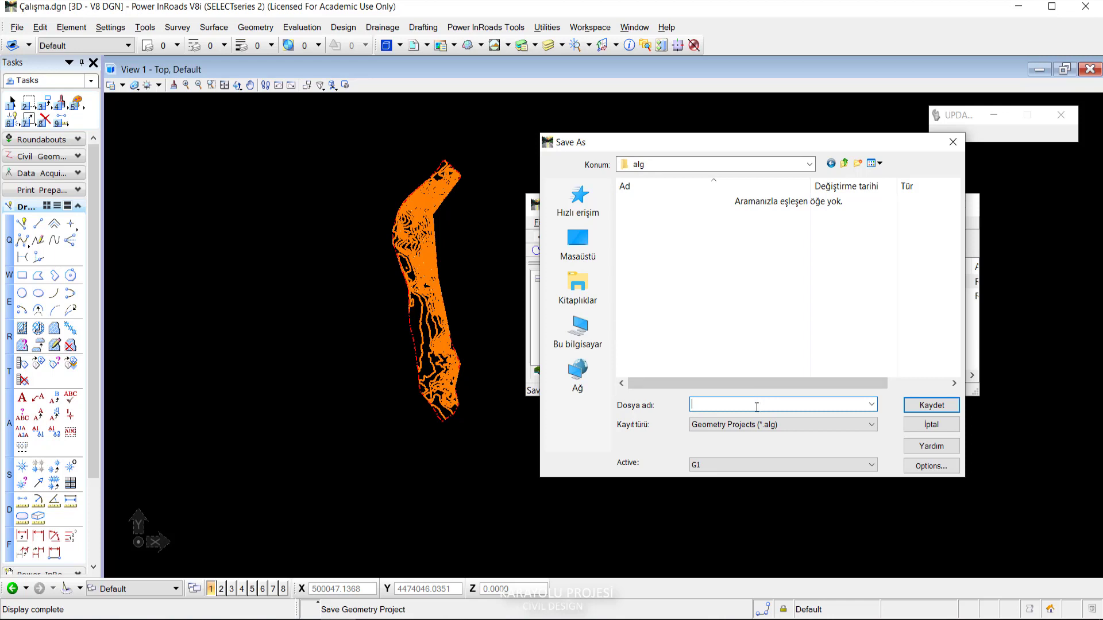
click(735, 463)
click(723, 477)
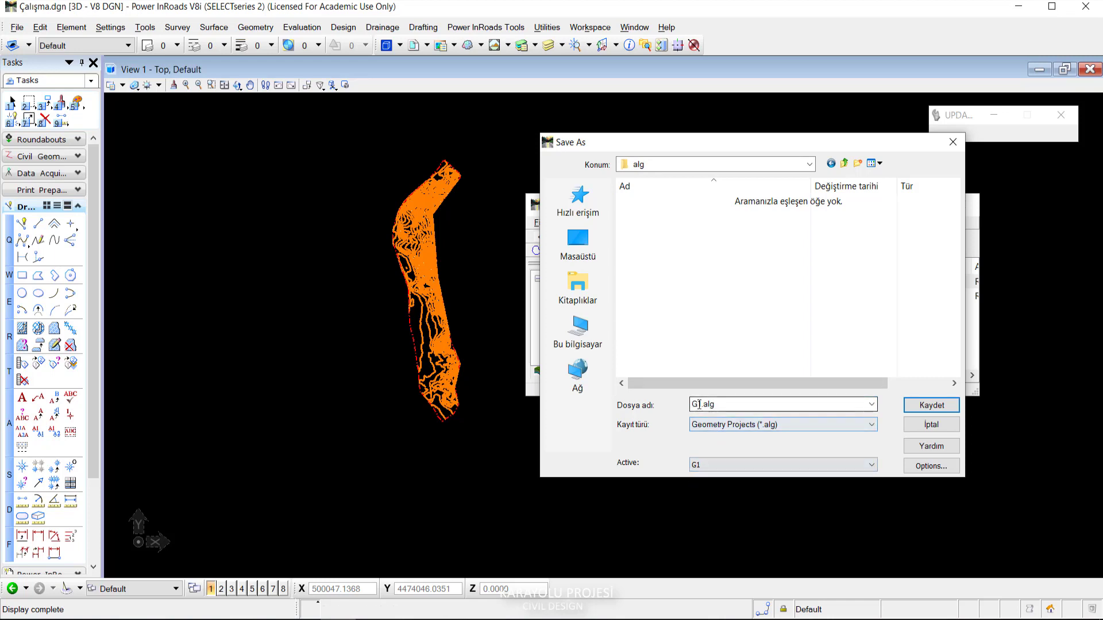
click(718, 462)
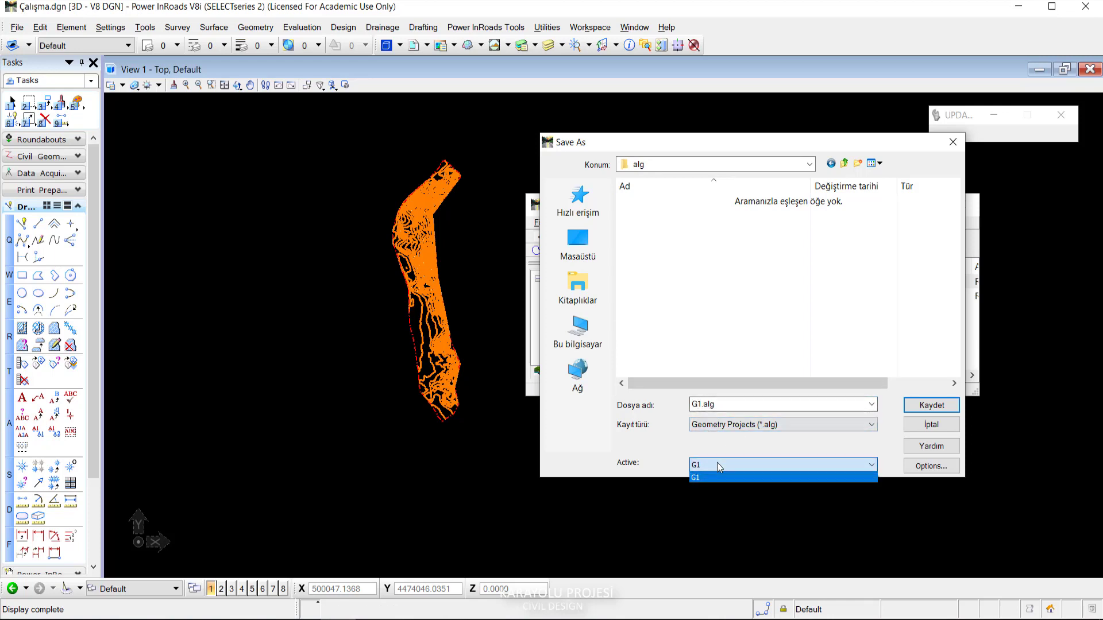
click(718, 476)
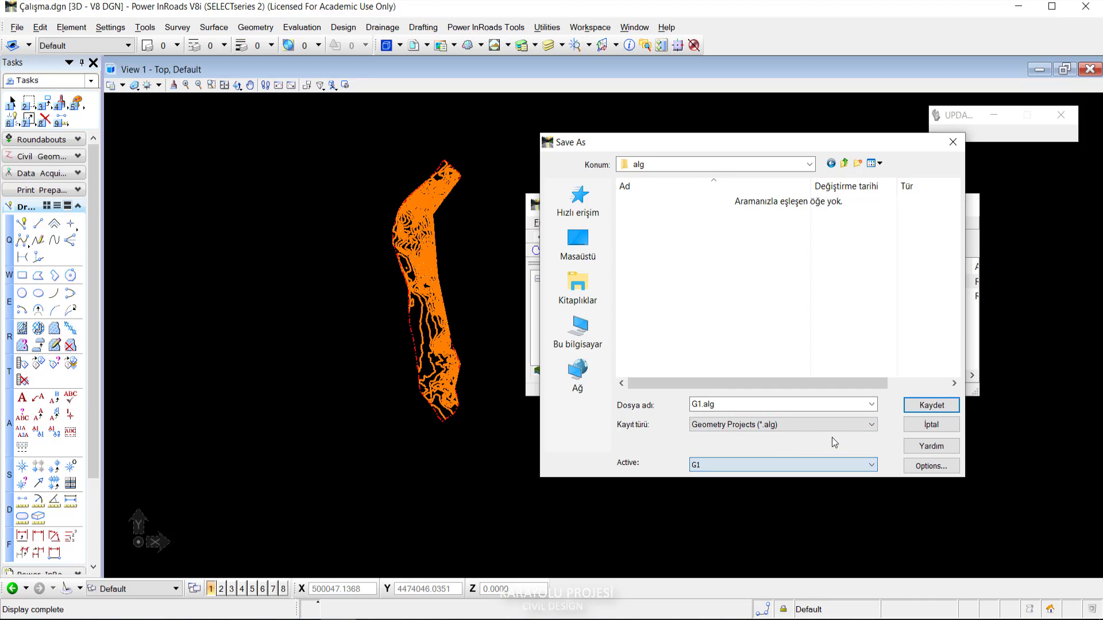
click(931, 406)
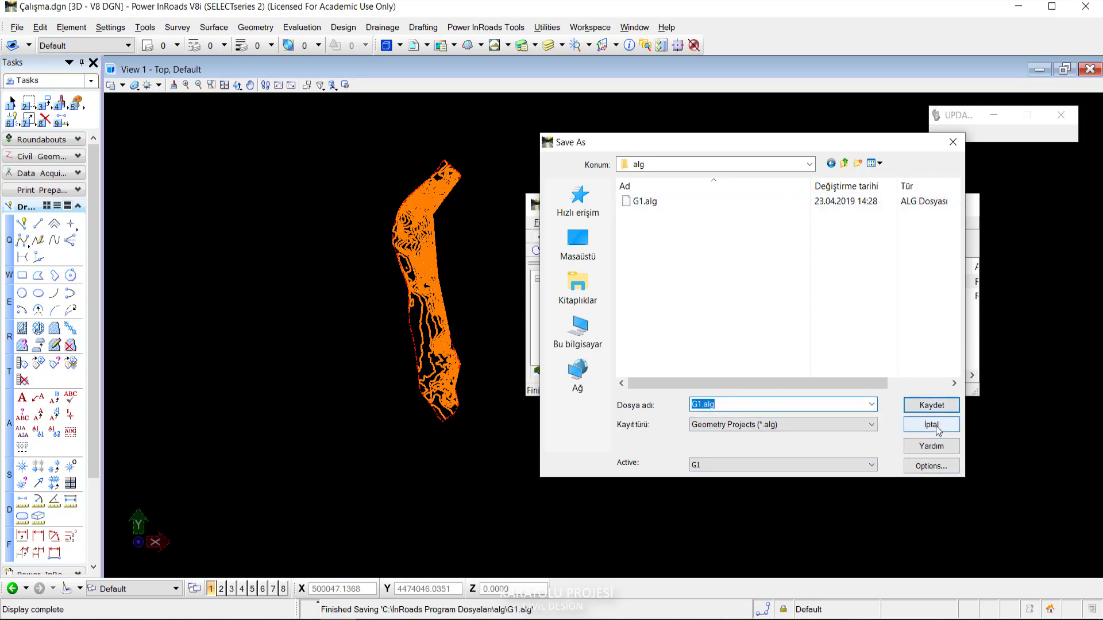
click(932, 424)
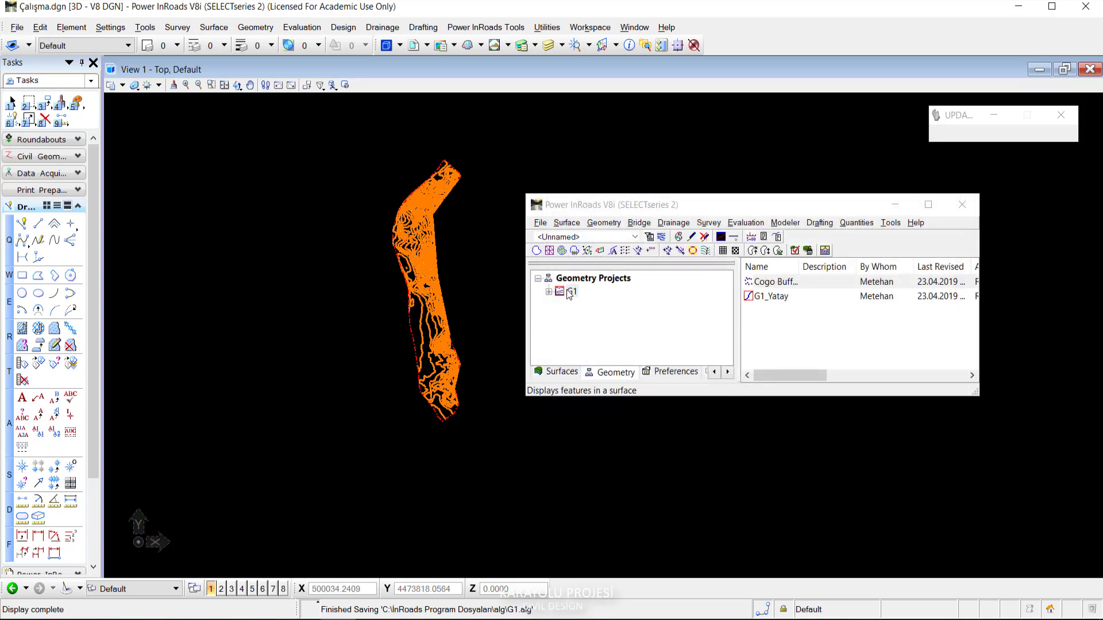
mouse_move(635, 213)
mouse_down()
mouse_move(722, 216)
mouse_move(674, 212)
mouse_up()
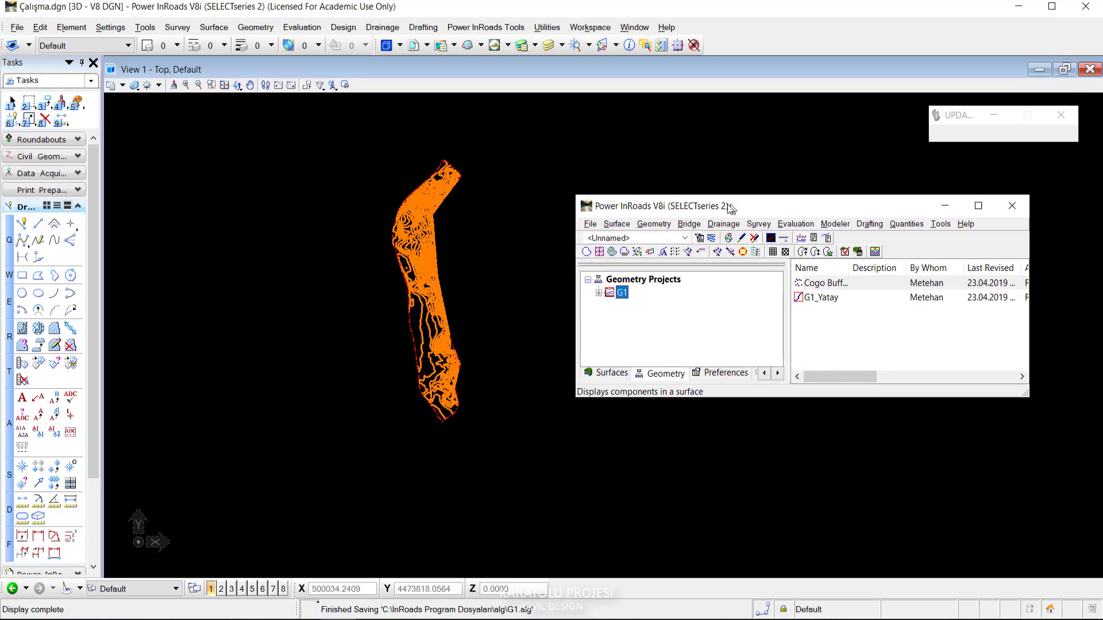
right_click(914, 252)
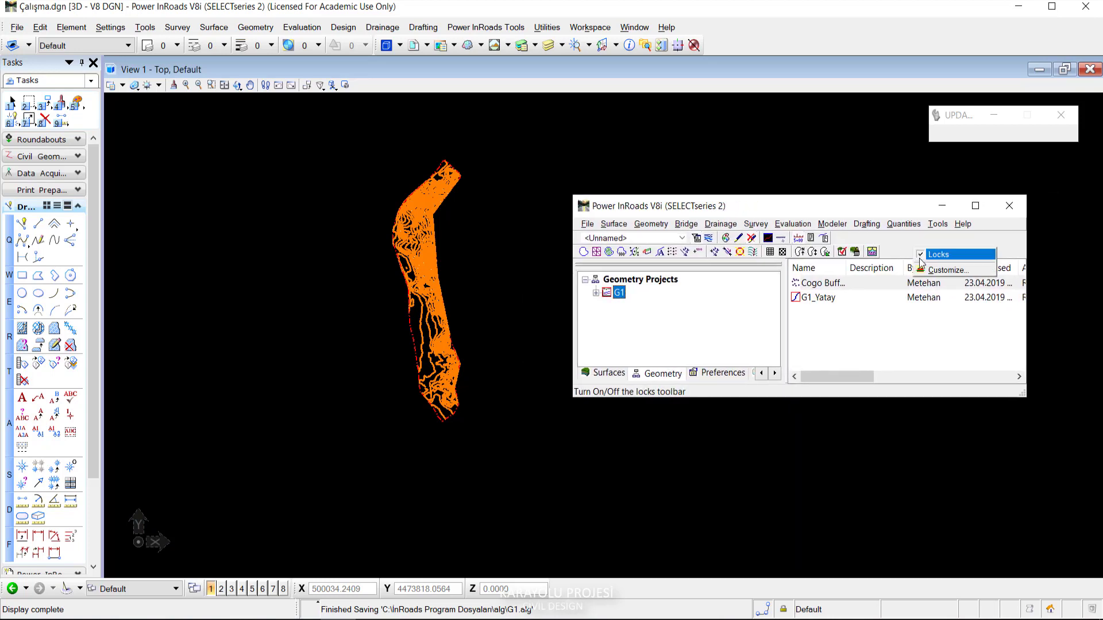
Hide View Surface and show View Geometry, Vertical Curve Set and Horizontal Curve Set toolbars.
click(958, 271)
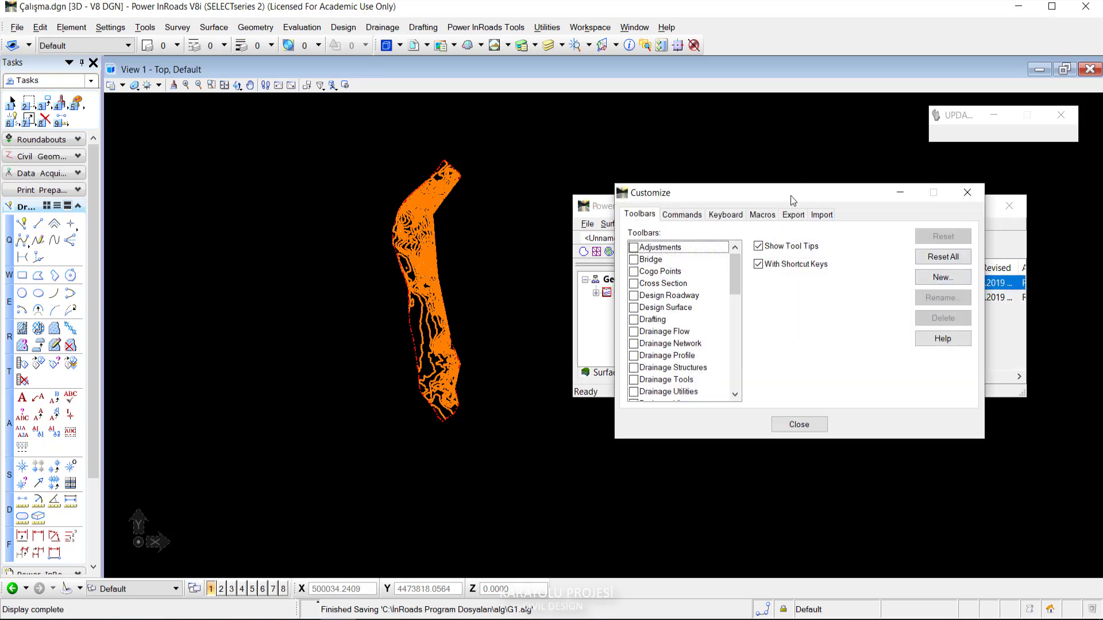
drag(793, 200, 881, 298)
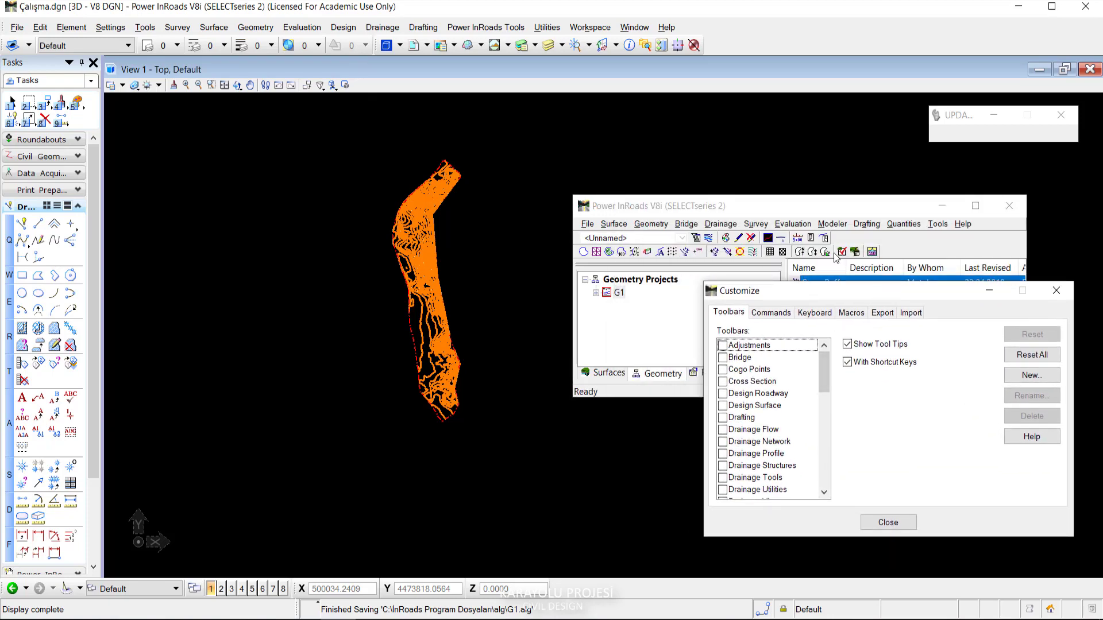
drag(826, 370, 828, 475)
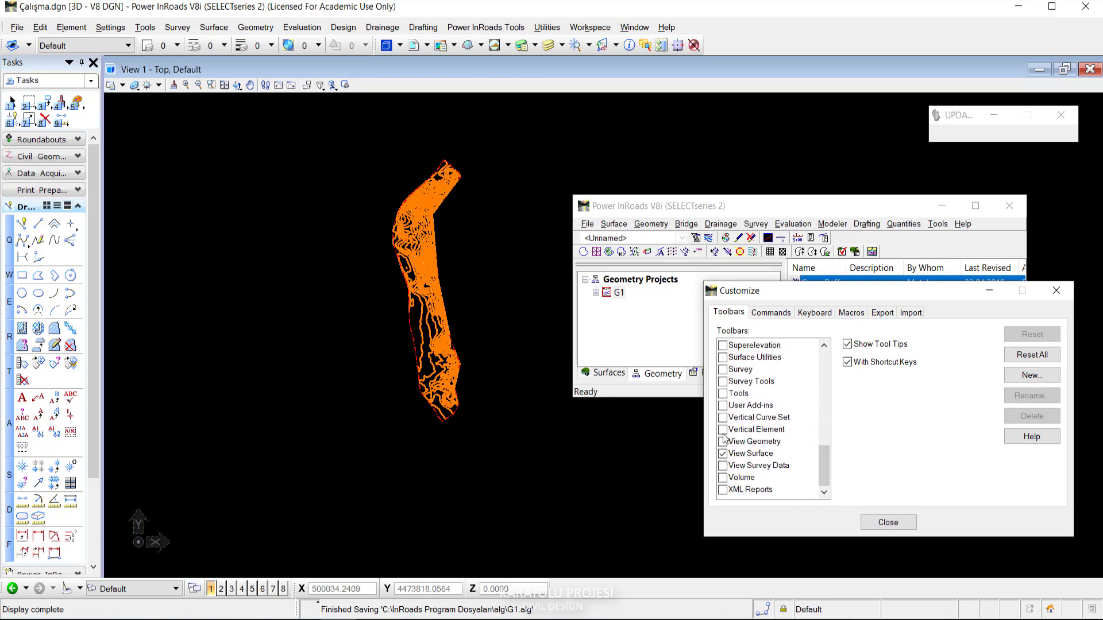
click(724, 454)
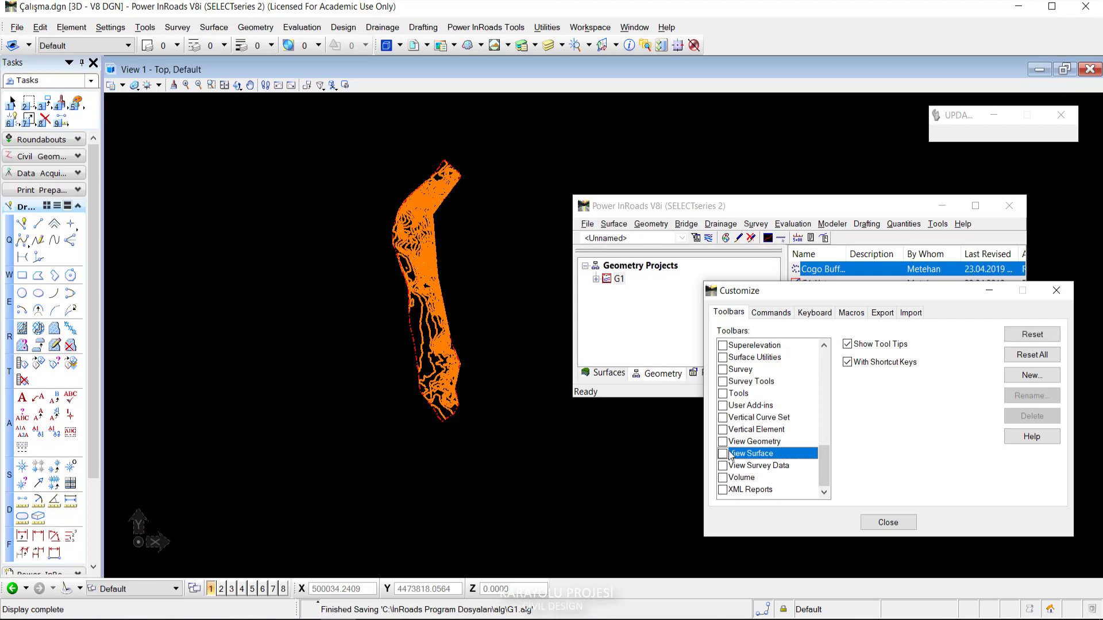
click(723, 441)
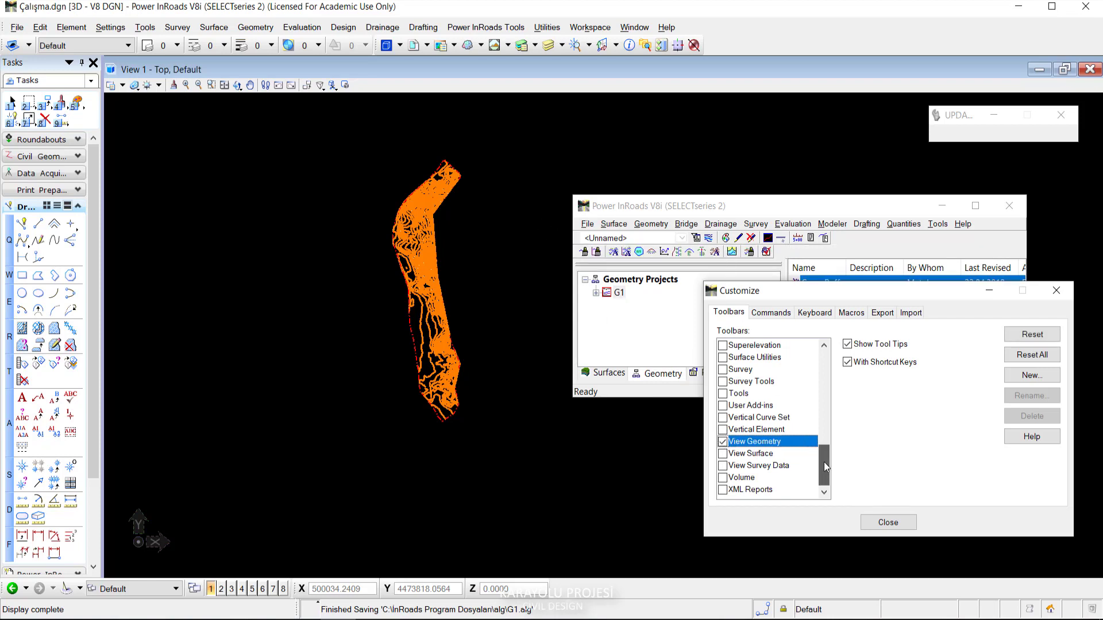
mouse_move(823, 462)
mouse_down()
mouse_move(829, 446)
mouse_move(825, 463)
mouse_up()
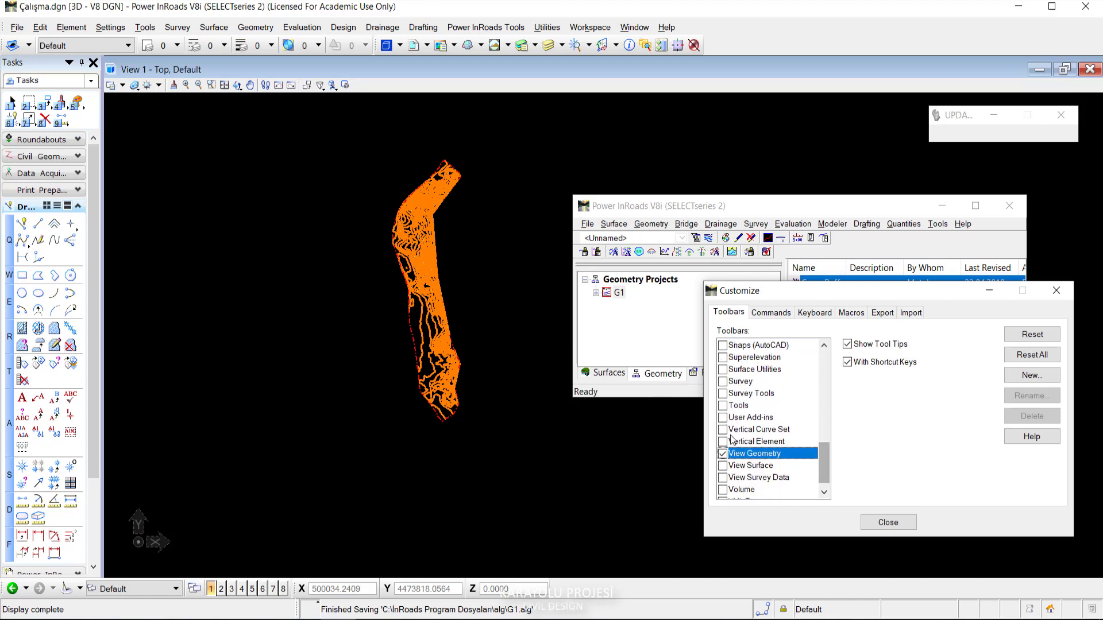
click(722, 431)
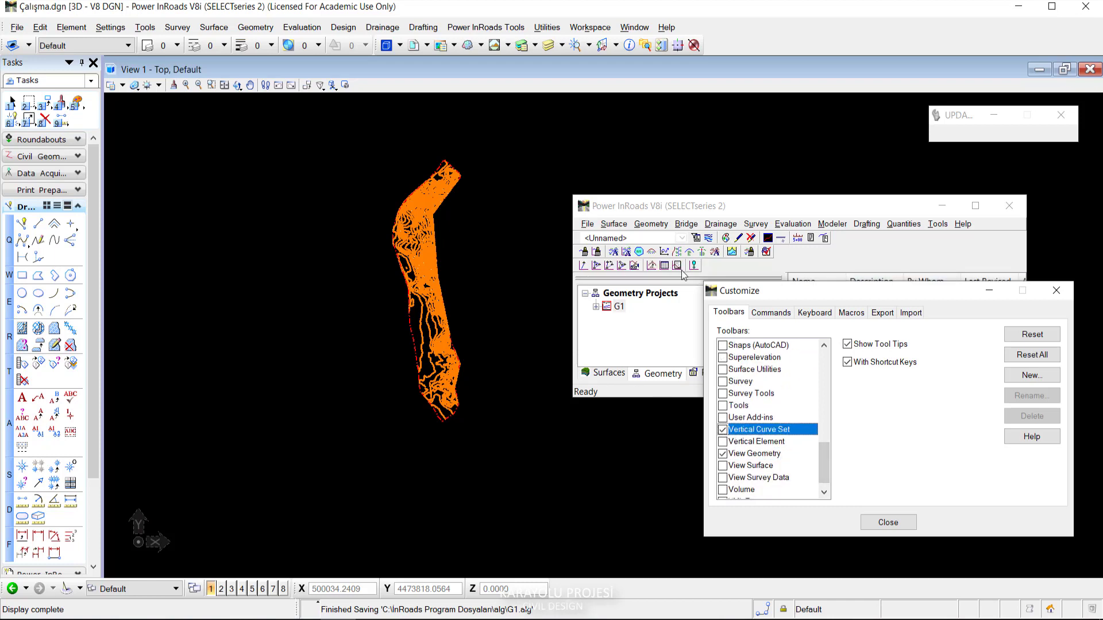
drag(825, 460, 829, 408)
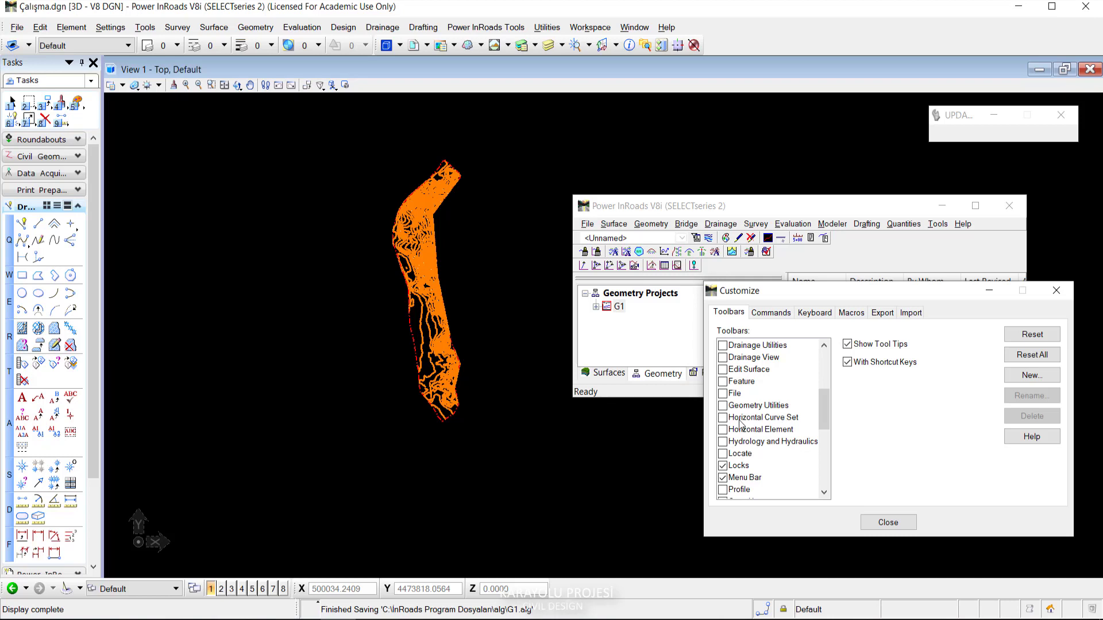
click(722, 418)
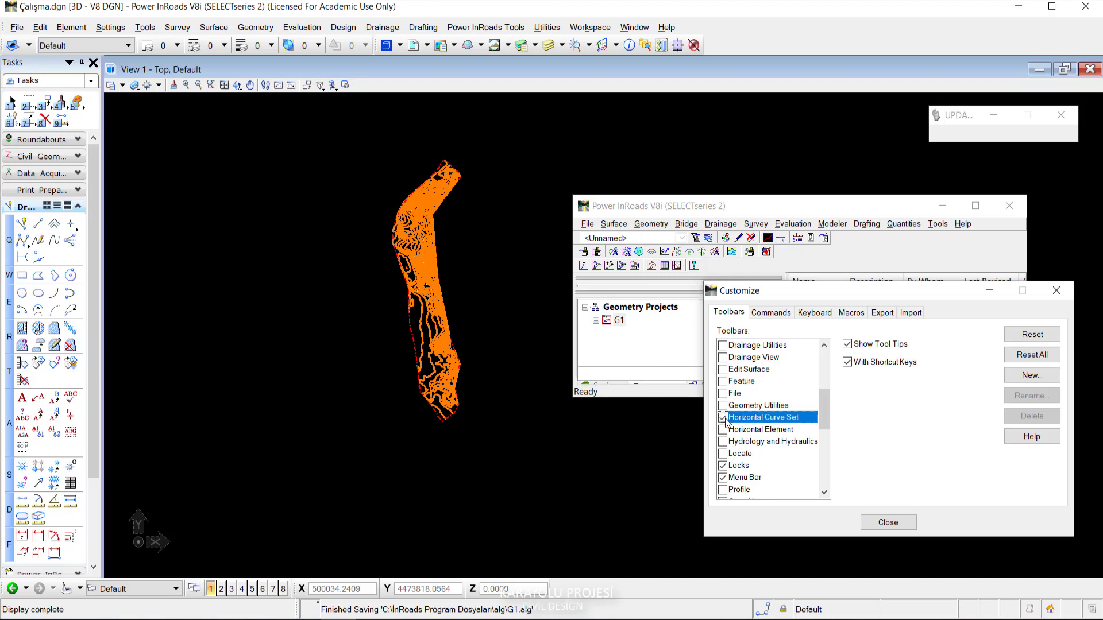
click(894, 524)
Reopen toolbar customization to review the selections, then close it.
right_click(876, 259)
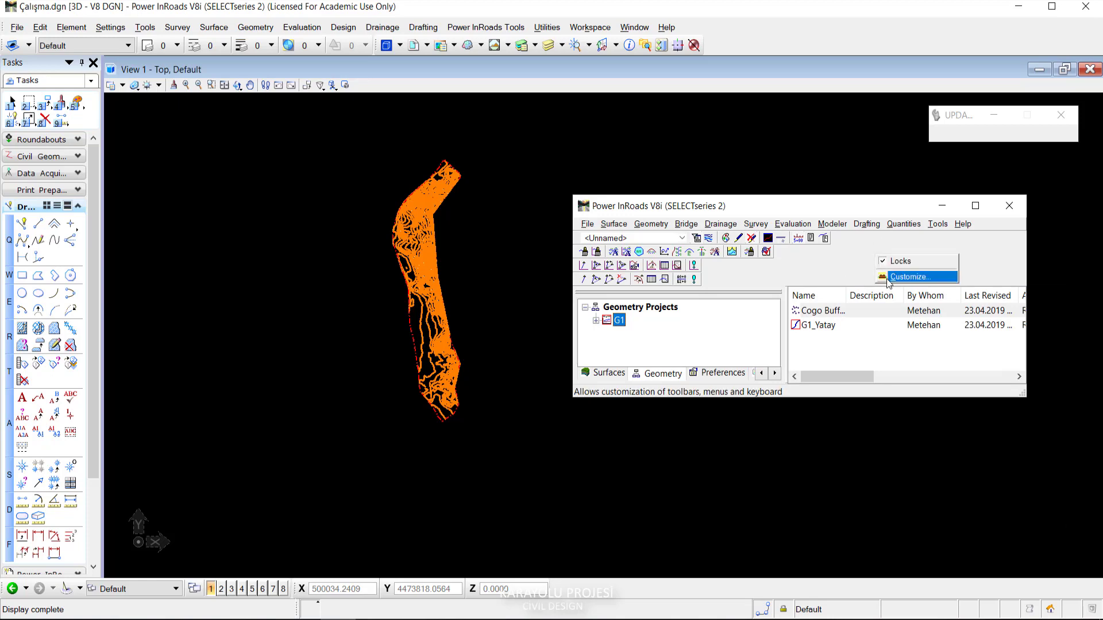
click(889, 279)
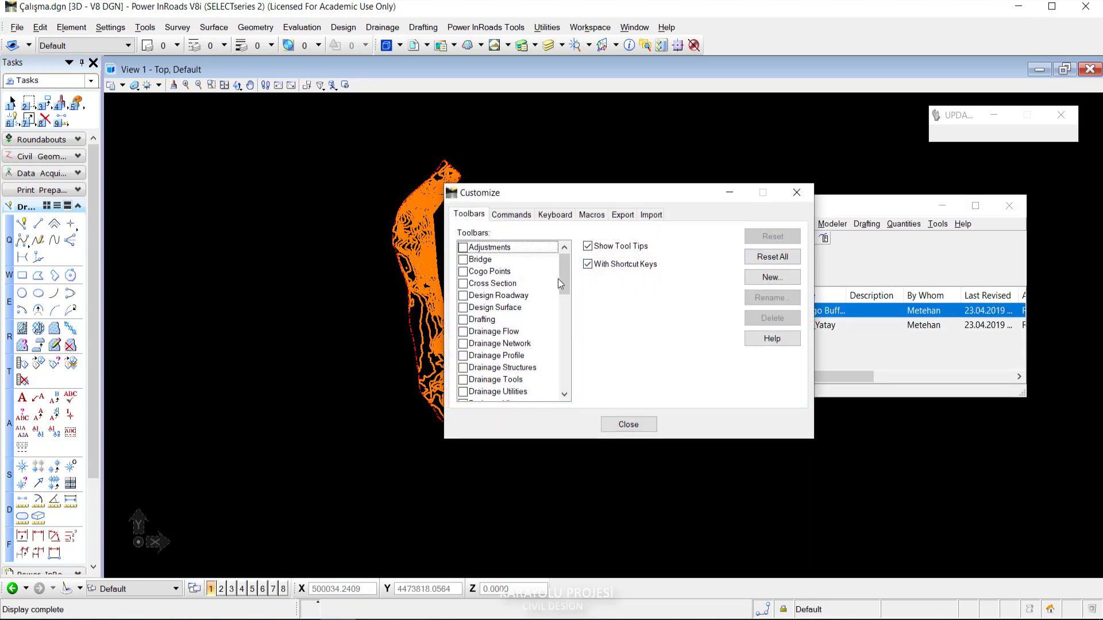
drag(557, 278, 575, 373)
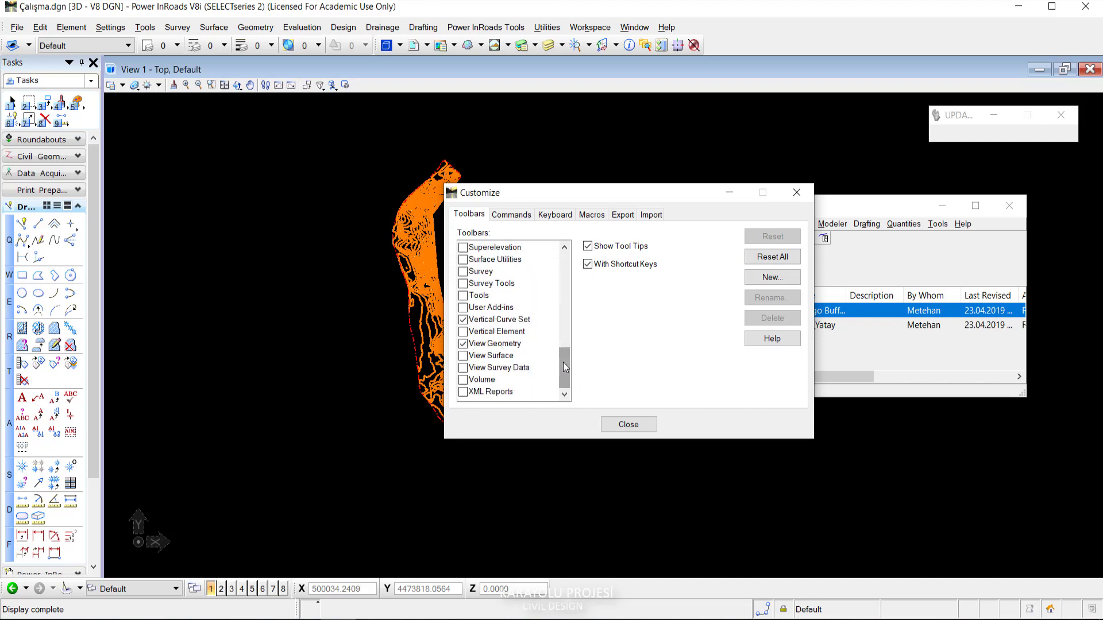
drag(563, 362, 567, 310)
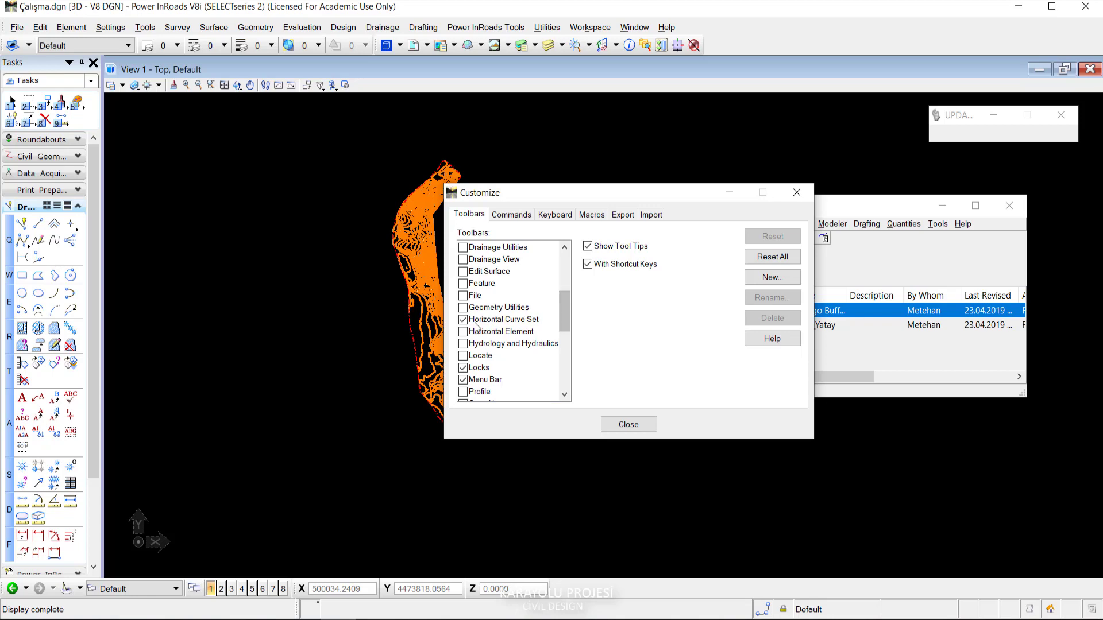
click(621, 426)
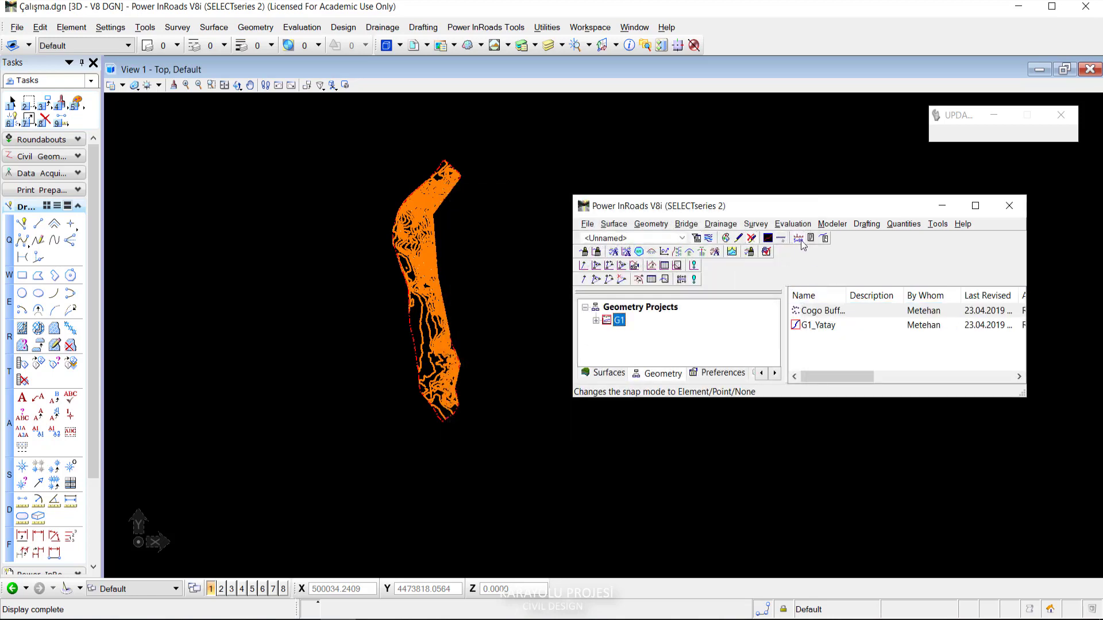
Hide the Locks toolbar, then scroll the view and open the Geometry menu.
right_click(853, 244)
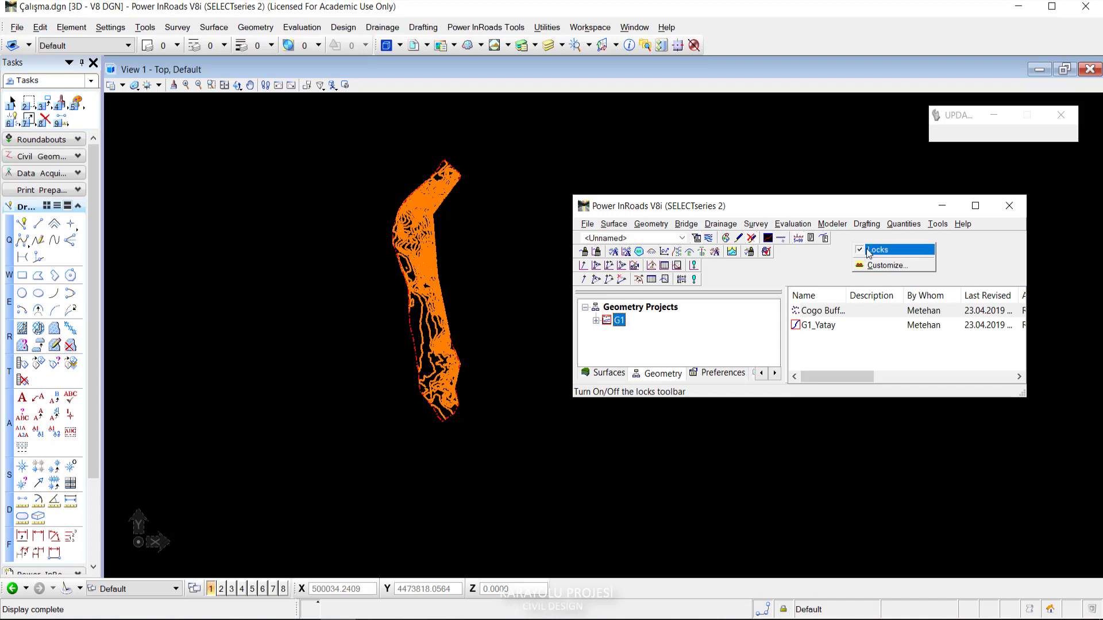
click(868, 252)
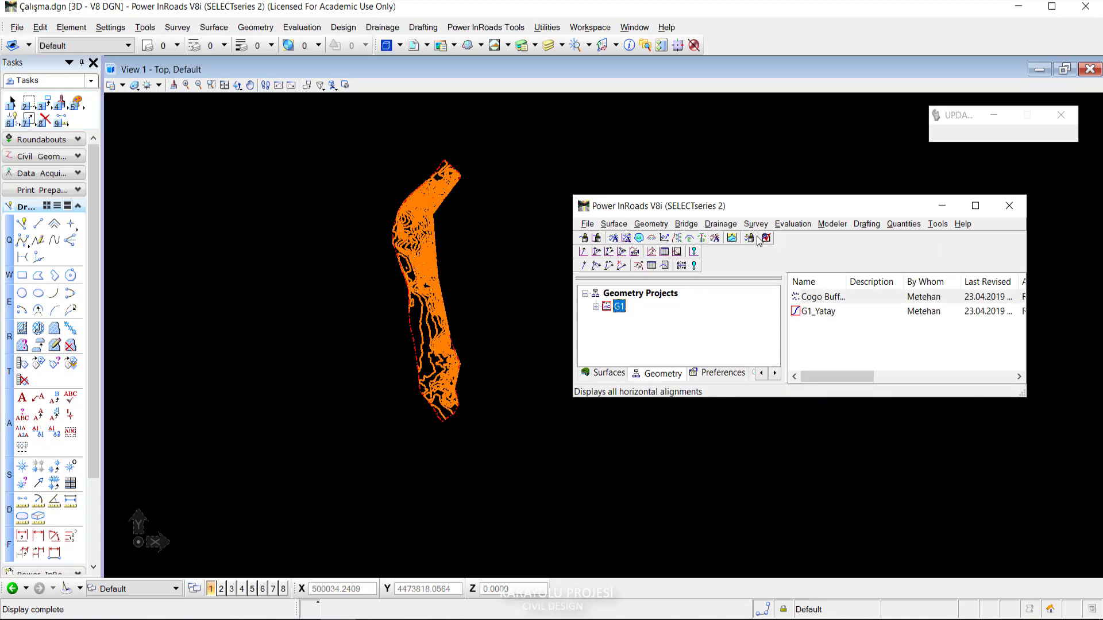
scroll(423, 212, up, 10)
scroll(424, 212, down, 10)
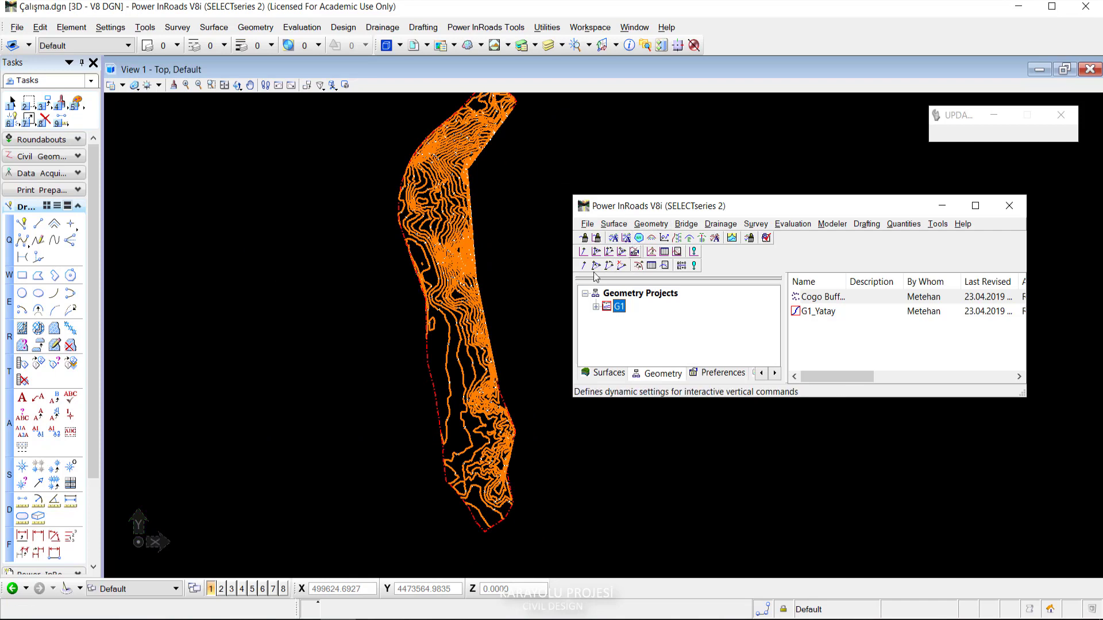
click(645, 225)
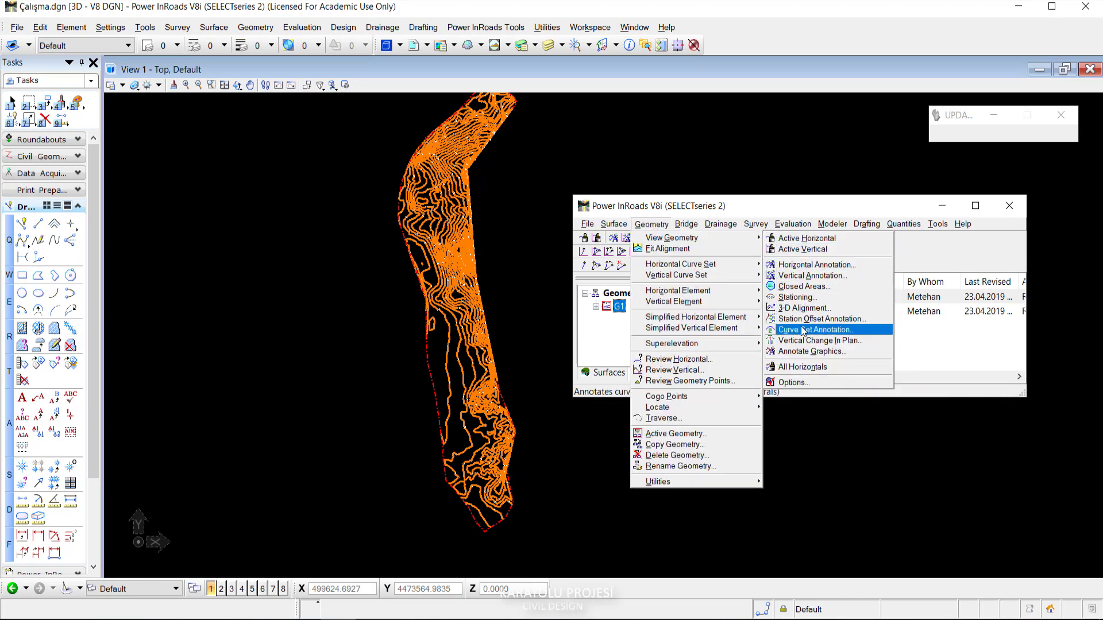
mouse_move(613, 224)
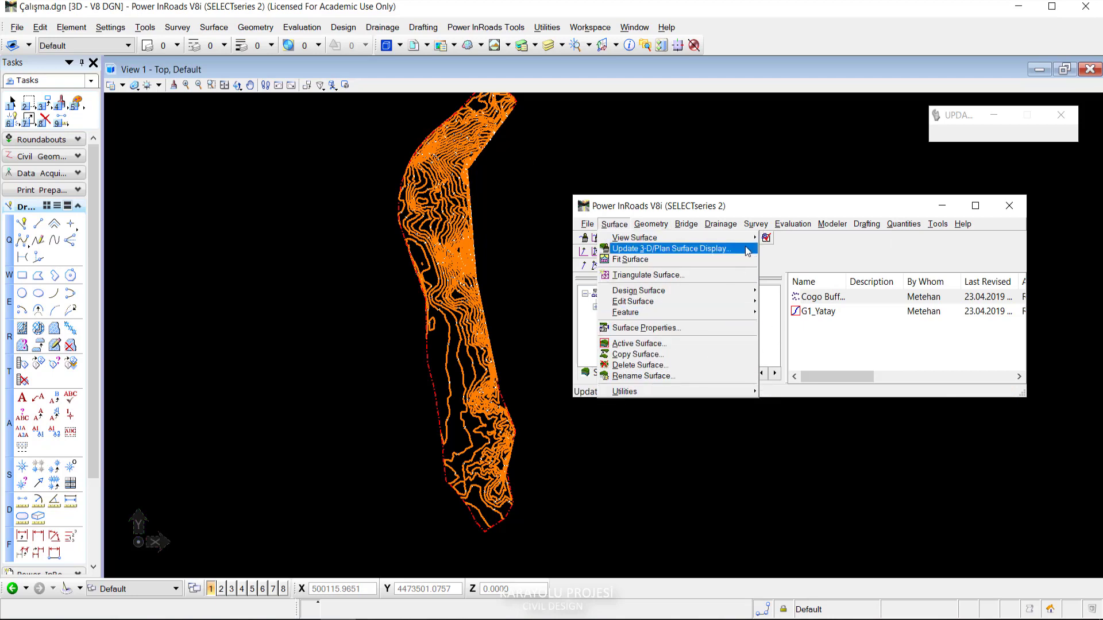
Dismiss the Surface menu and open the Geometry menu to reach Horizontal Element.
click(616, 308)
click(652, 226)
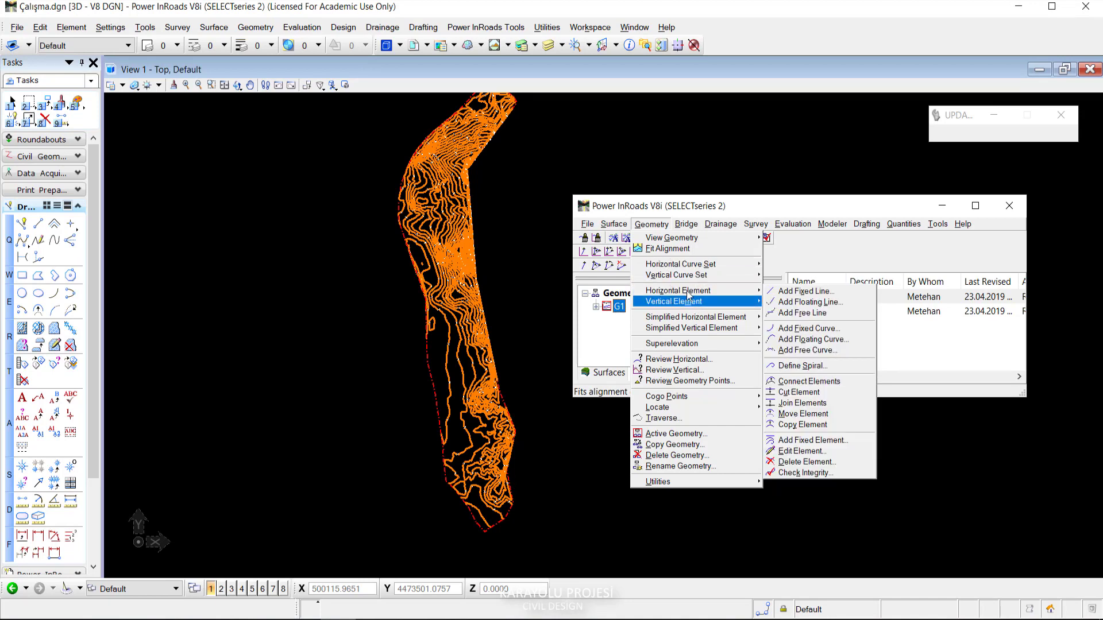
Start the Add Floating Line command from the Horizontal Element submenu.
mouse_move(674, 301)
click(807, 302)
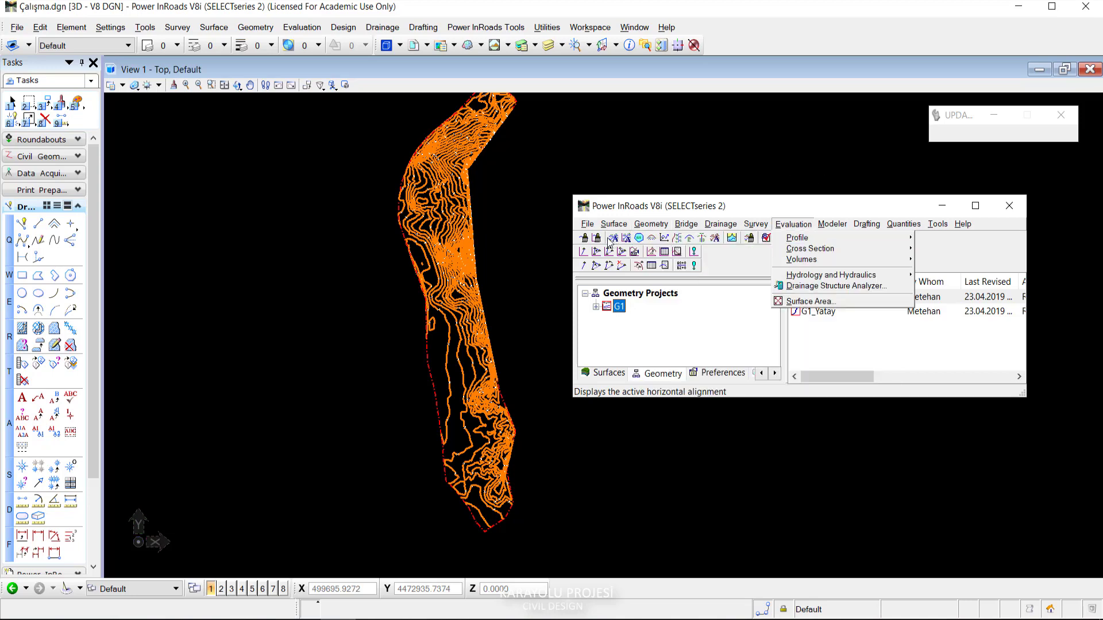
mouse_move(671, 237)
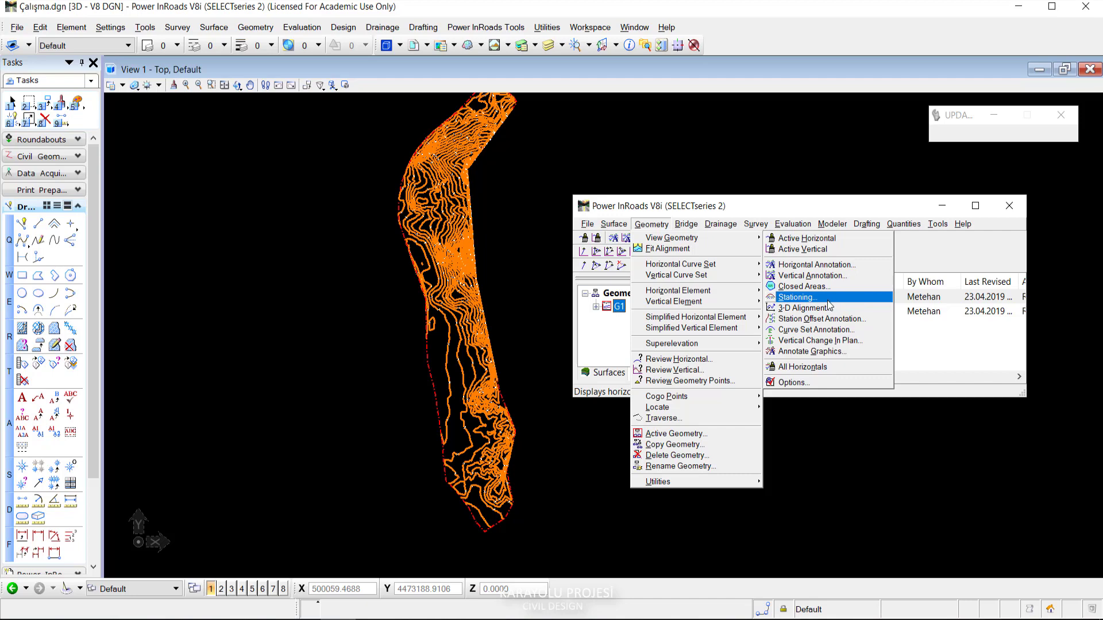
Close the geometry menus and start adding horizontal PIs to the alignment.
click(758, 212)
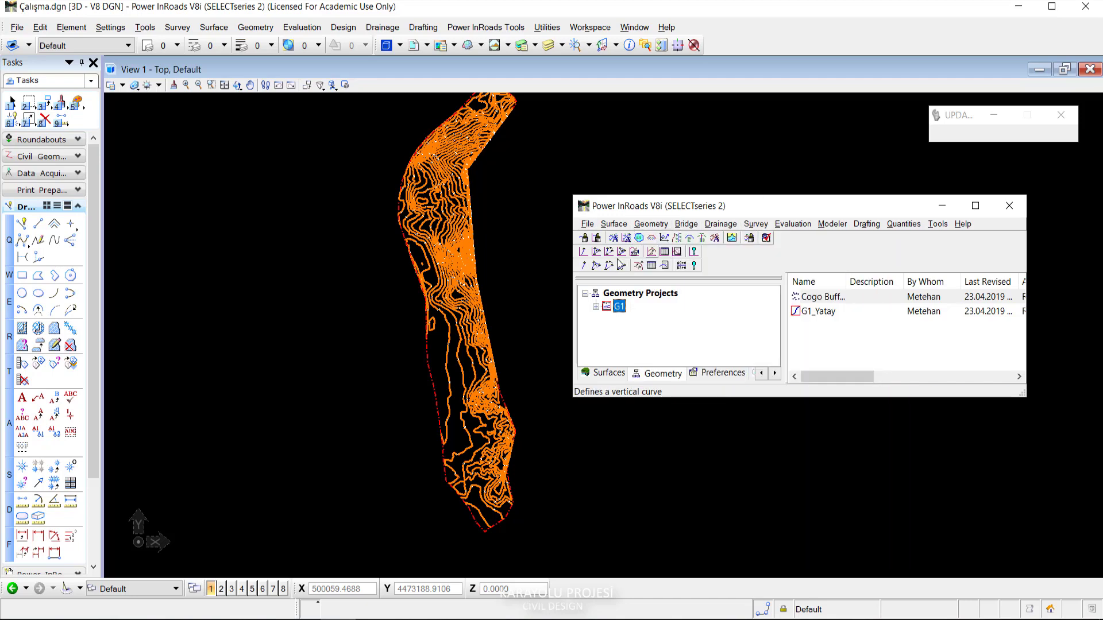
click(639, 238)
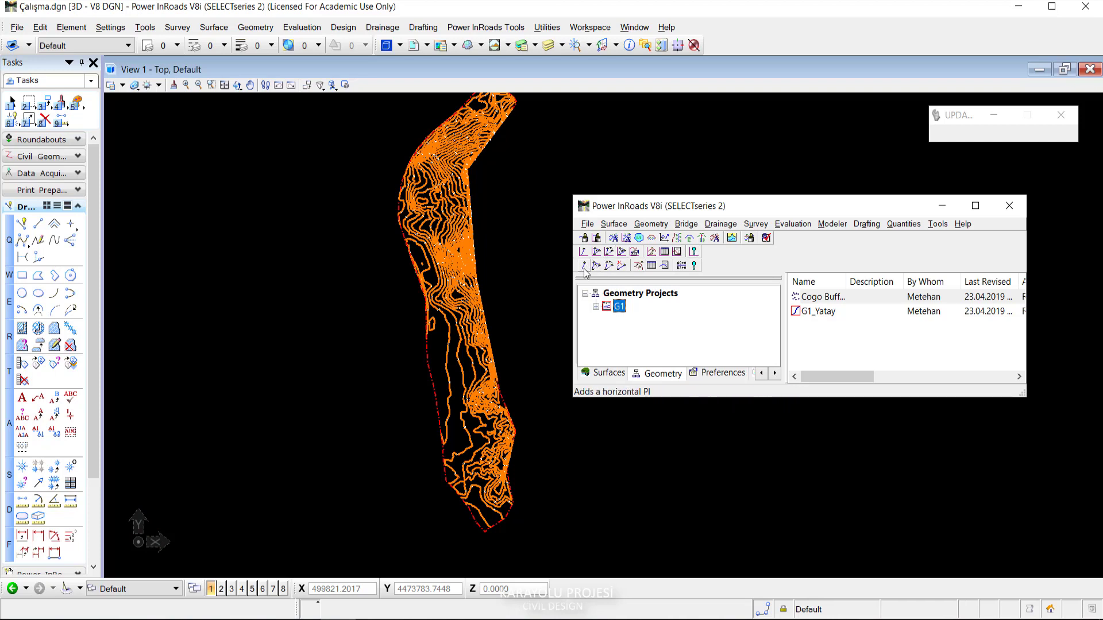
Start Add PI and place the first PI near the road corridor's south end.
click(584, 269)
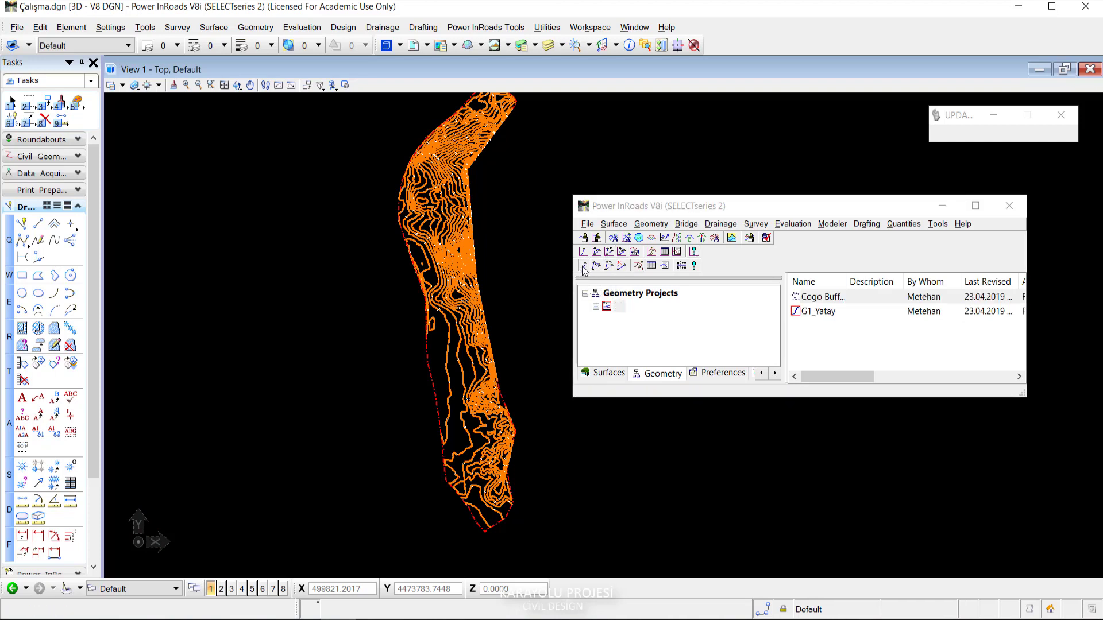
scroll(485, 488, up, 1)
scroll(485, 491, down, 1)
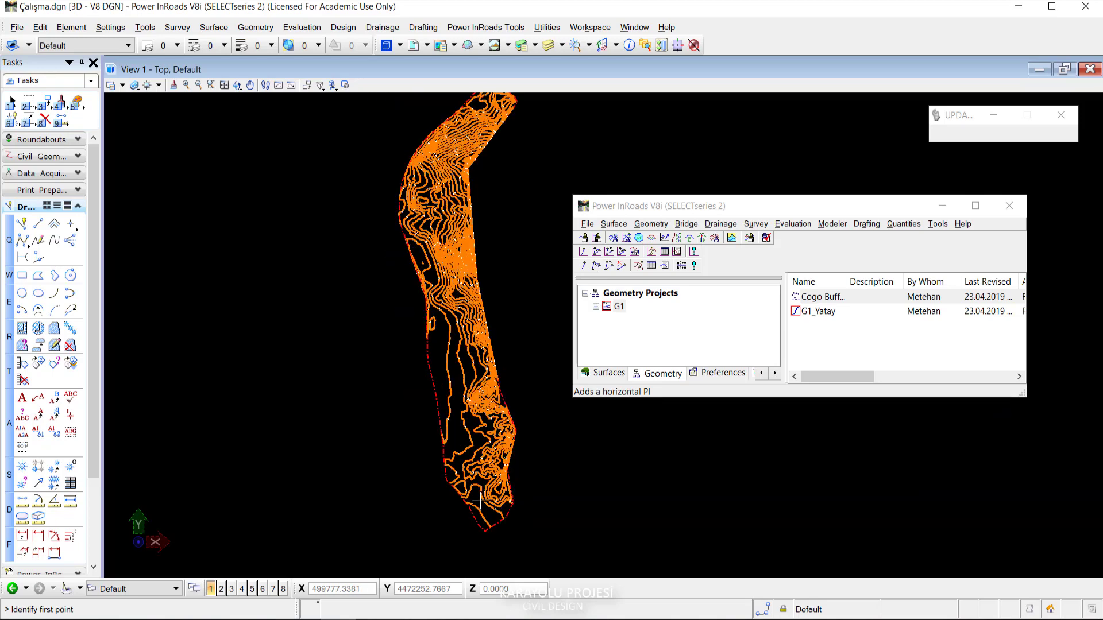
scroll(482, 495, up, 2)
scroll(480, 497, down, 1)
middle_drag(480, 497, 437, 496)
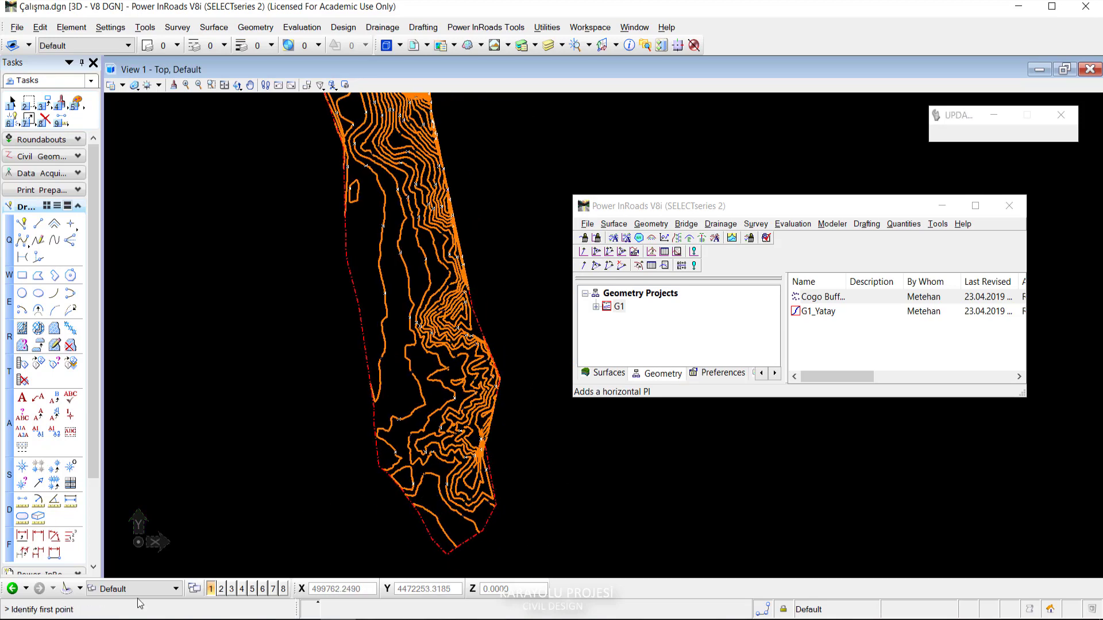
scroll(440, 511, up, 2)
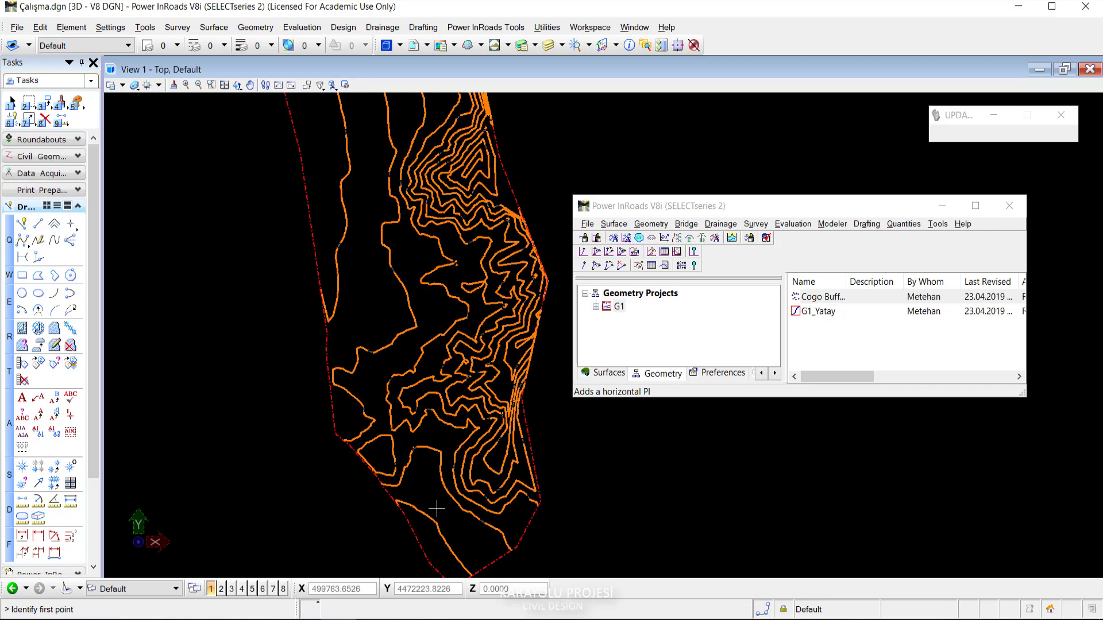
scroll(439, 484, down, 2)
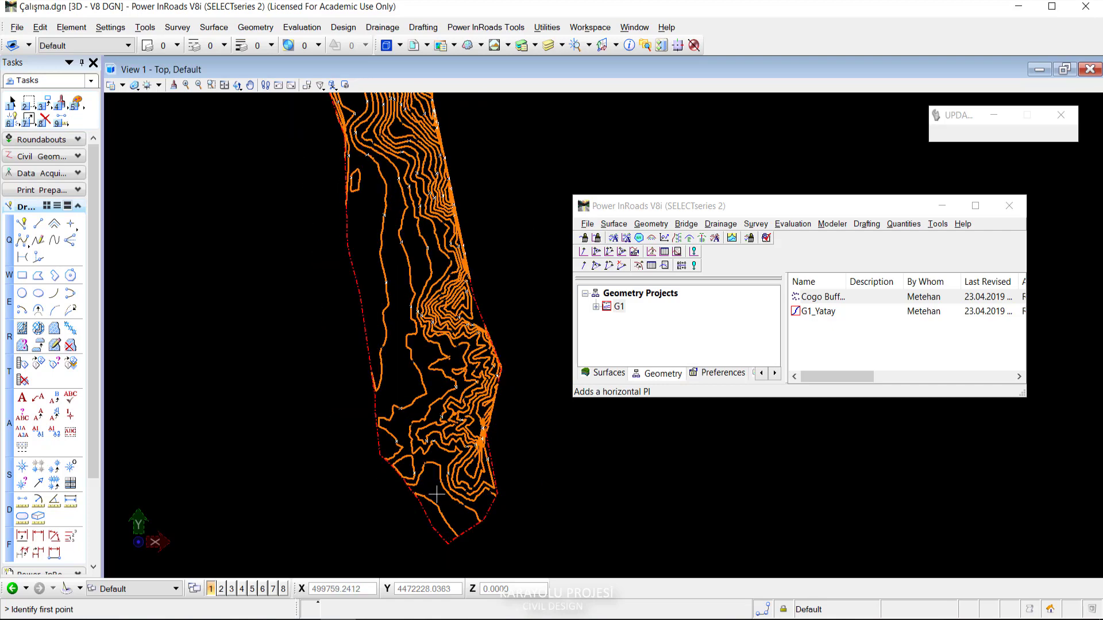
click(437, 495)
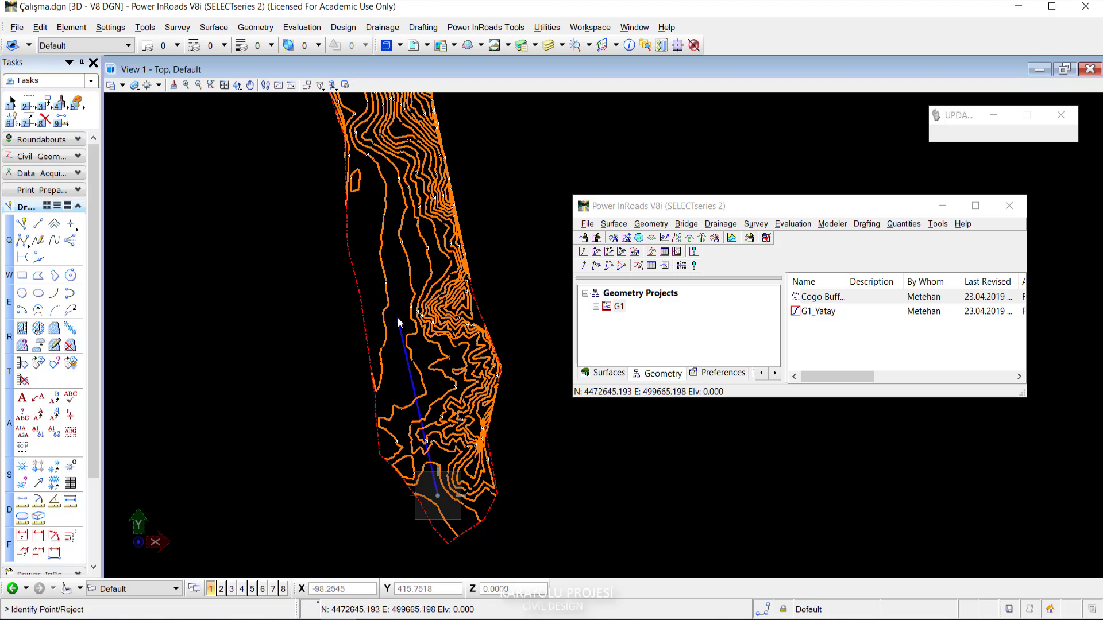
Place further PIs up the valley and at the road's upper bend, then finish.
click(390, 374)
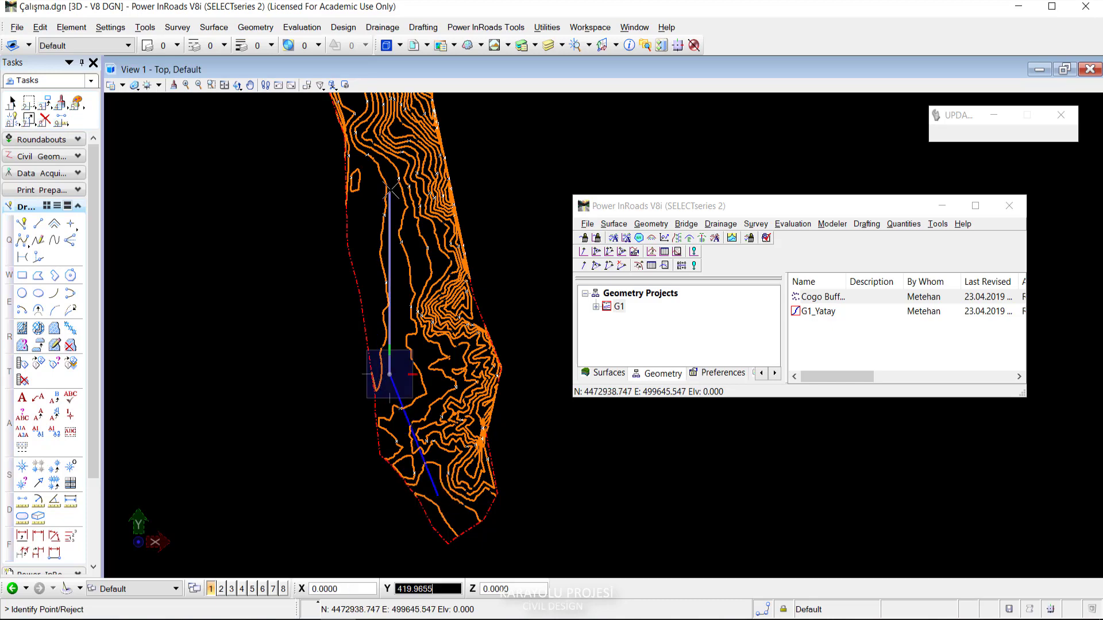
key(v)
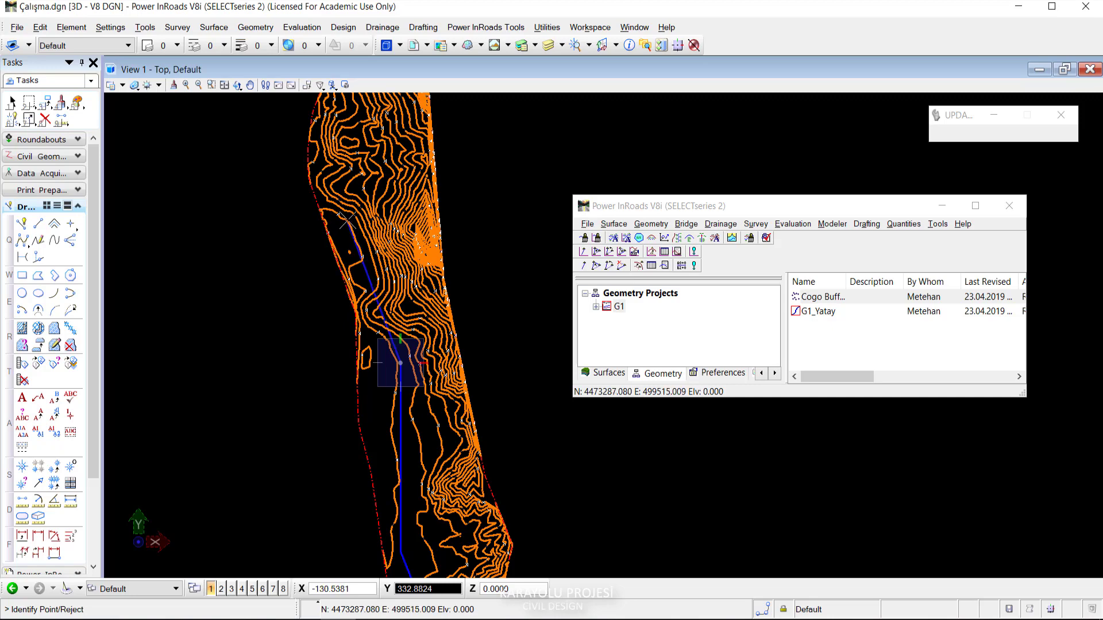
click(345, 239)
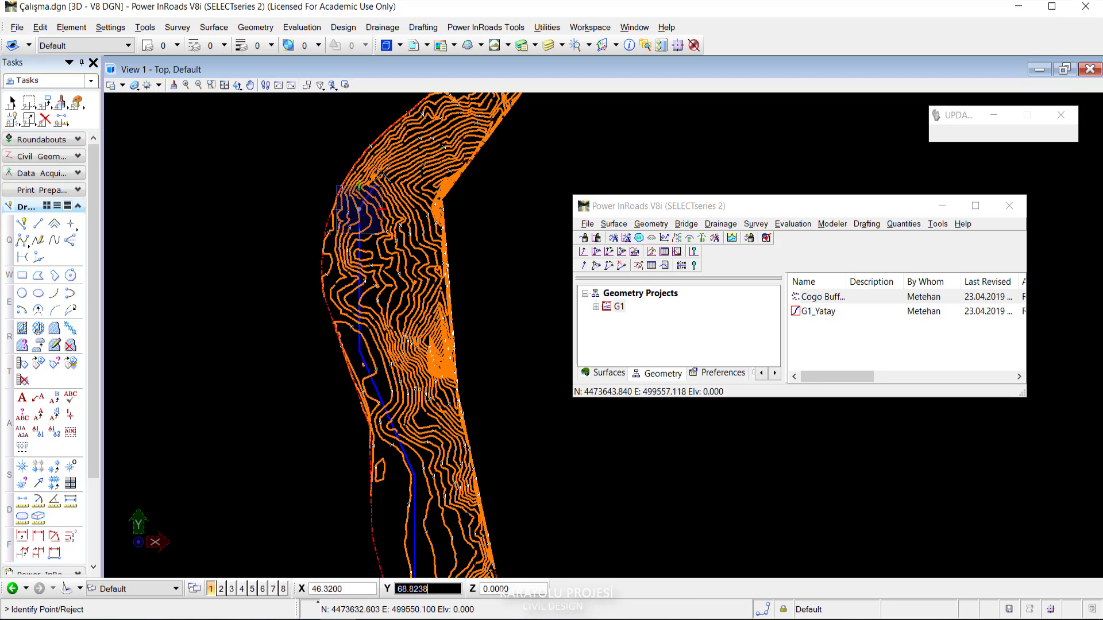
middle_drag(328, 233, 386, 283)
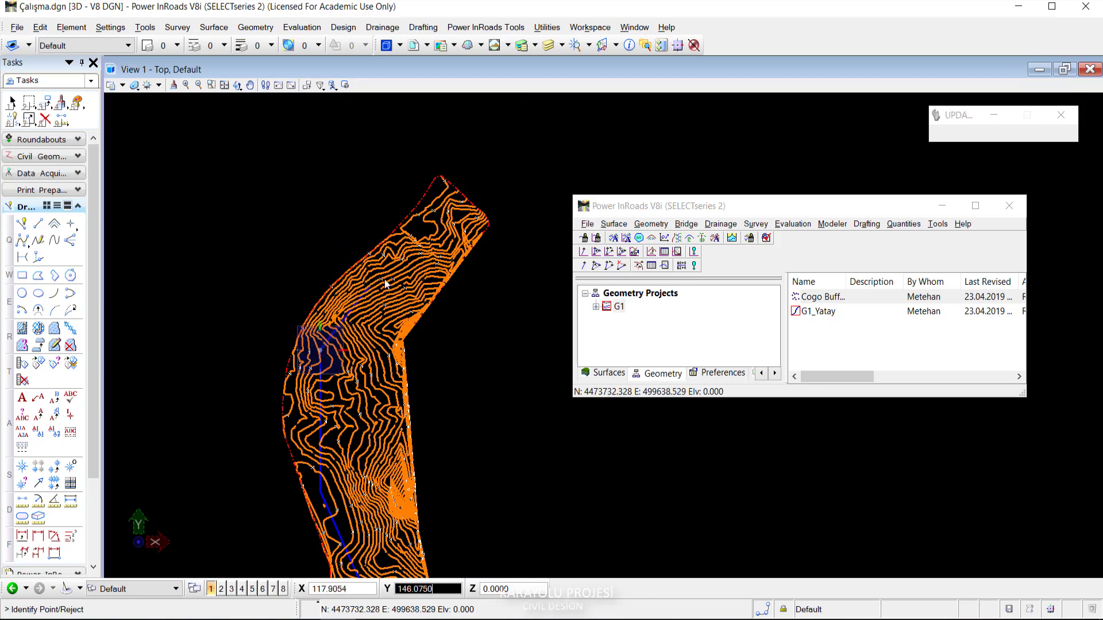
click(413, 261)
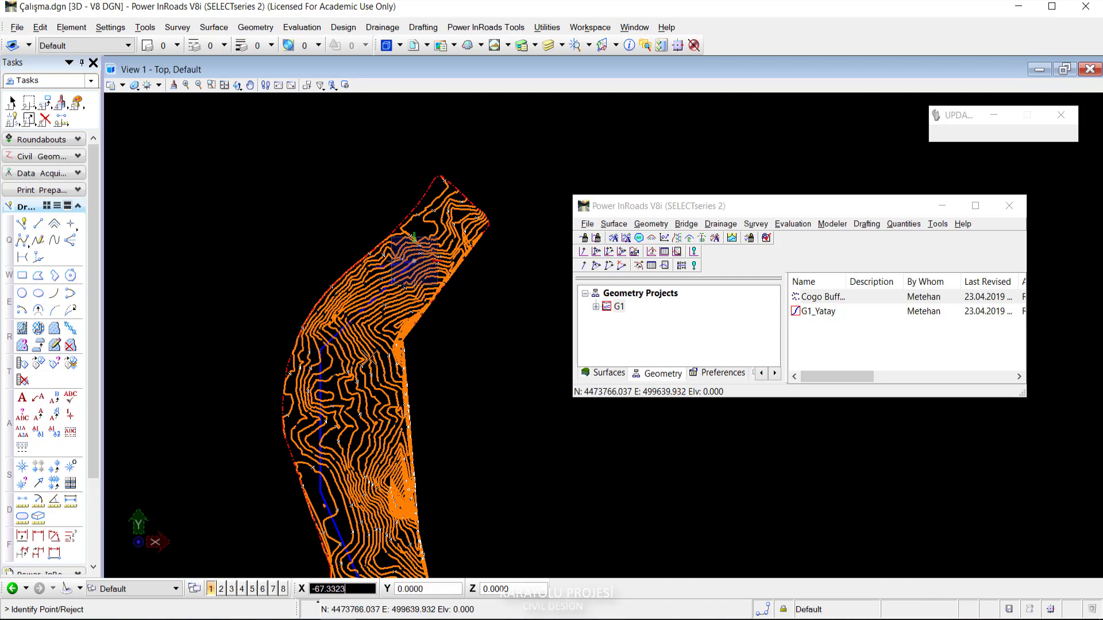
mouse_move(371, 396)
middle_down()
mouse_move(360, 270)
mouse_move(352, 365)
middle_up()
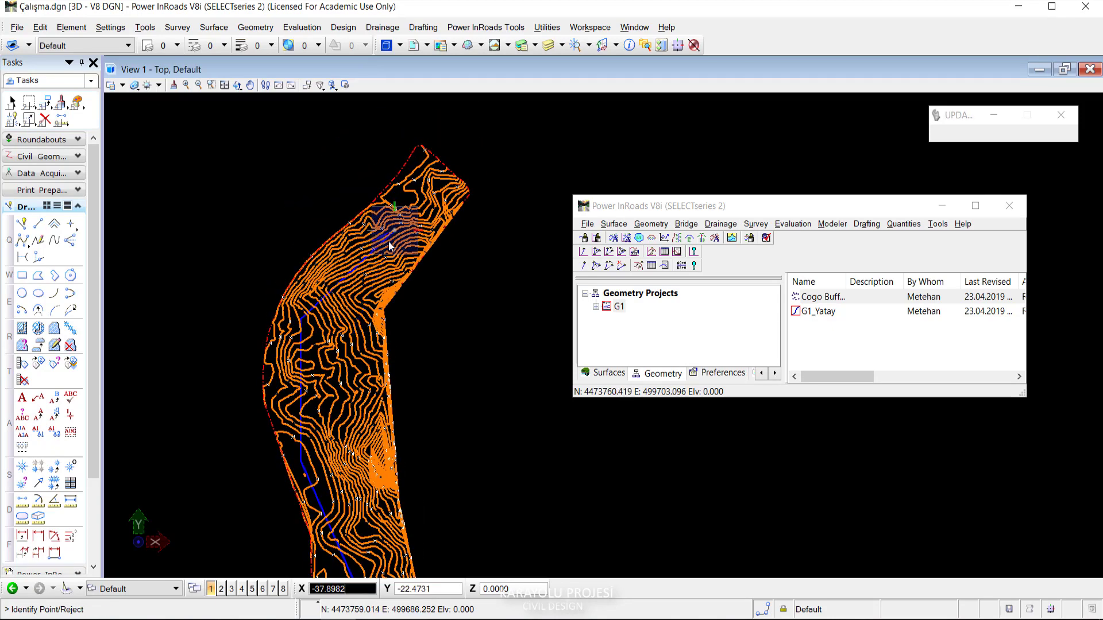
right_click(428, 250)
click(437, 260)
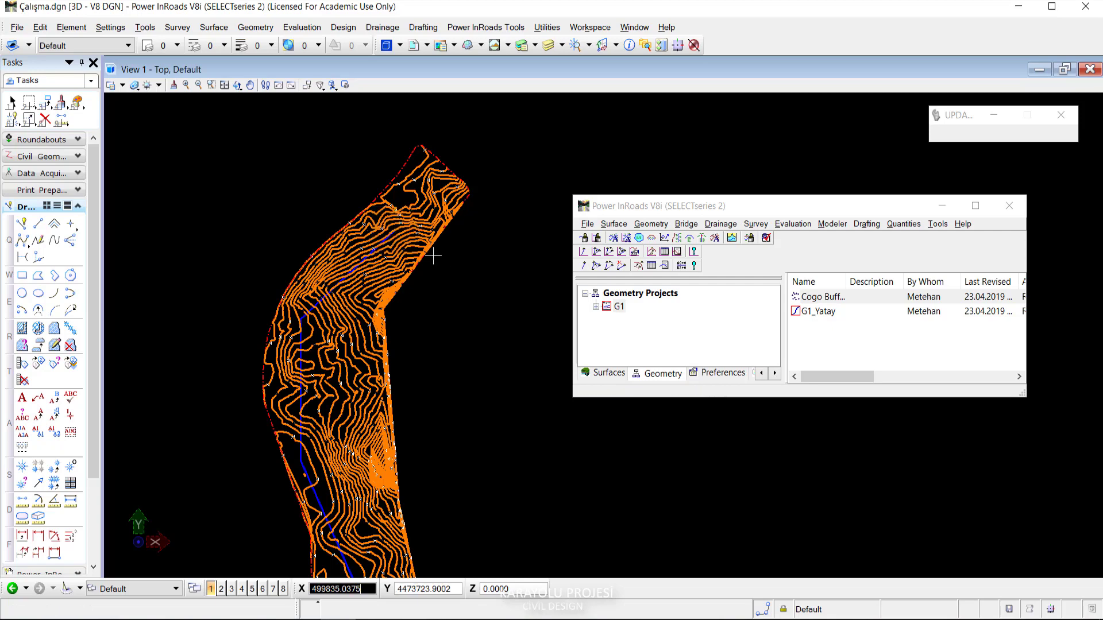
Add the final PI near the north end, then cancel an extra PI attempt.
scroll(349, 308, up, 2)
scroll(373, 258, up, 2)
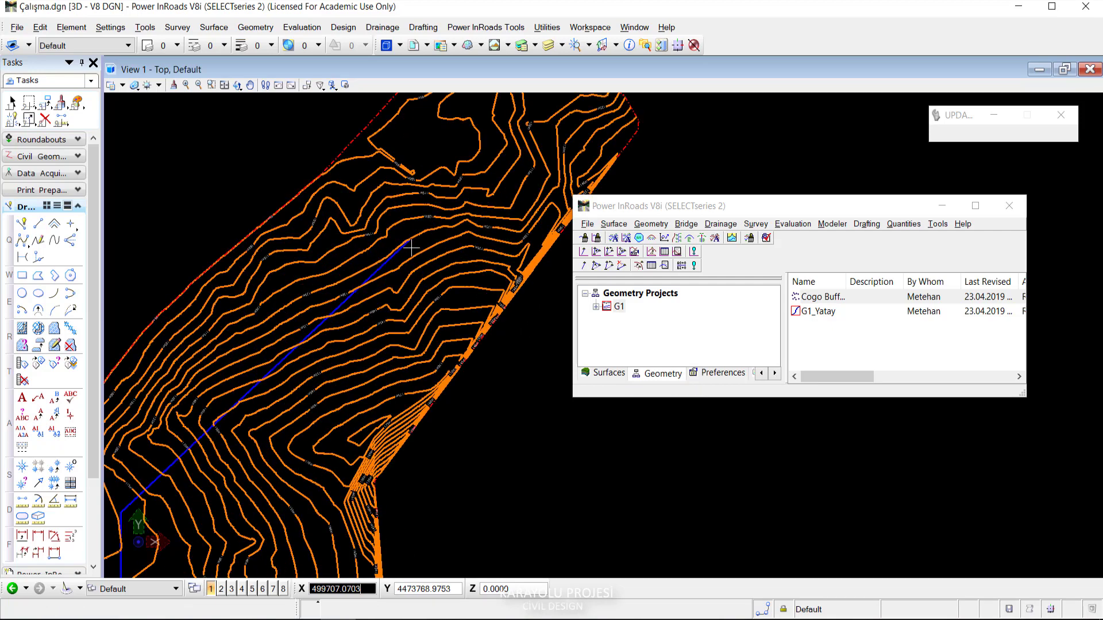
scroll(412, 248, up, 2)
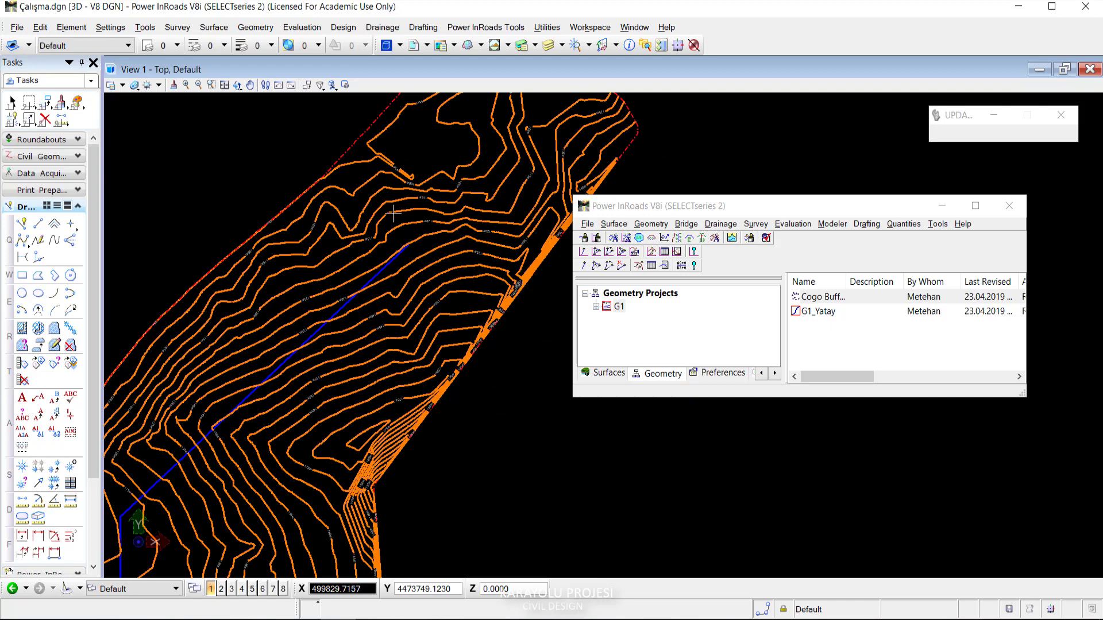
click(409, 246)
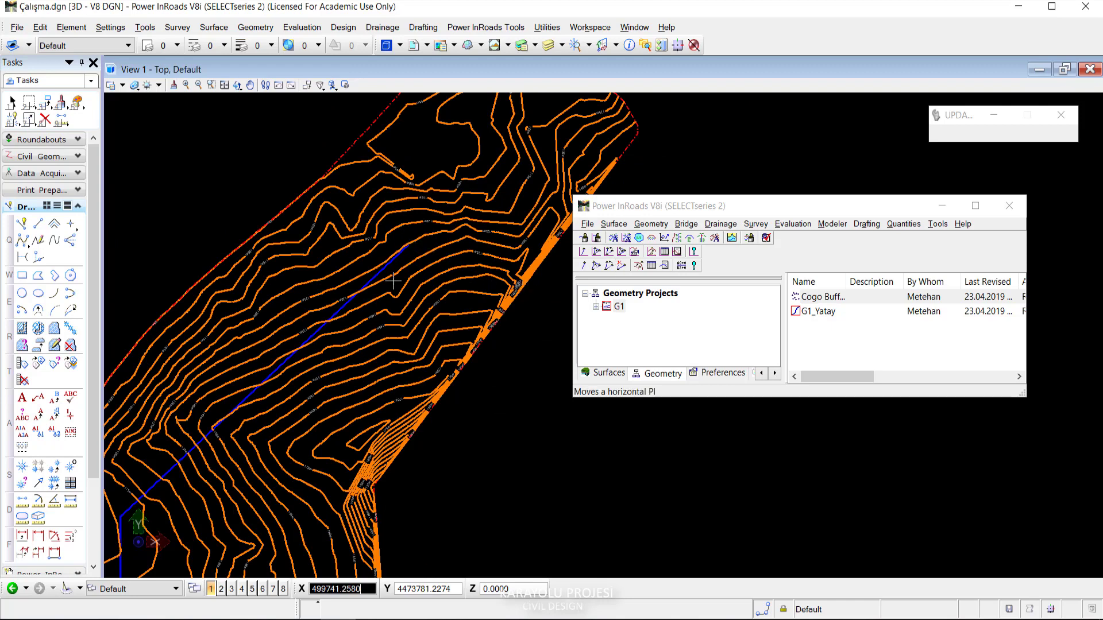
click(584, 266)
click(410, 245)
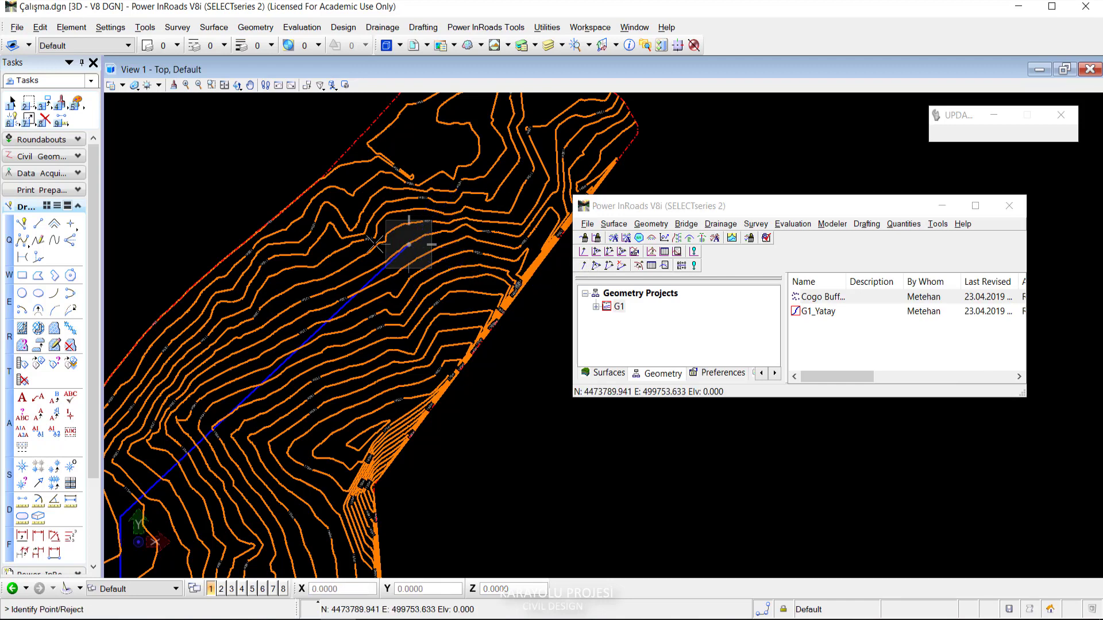
right_click(456, 273)
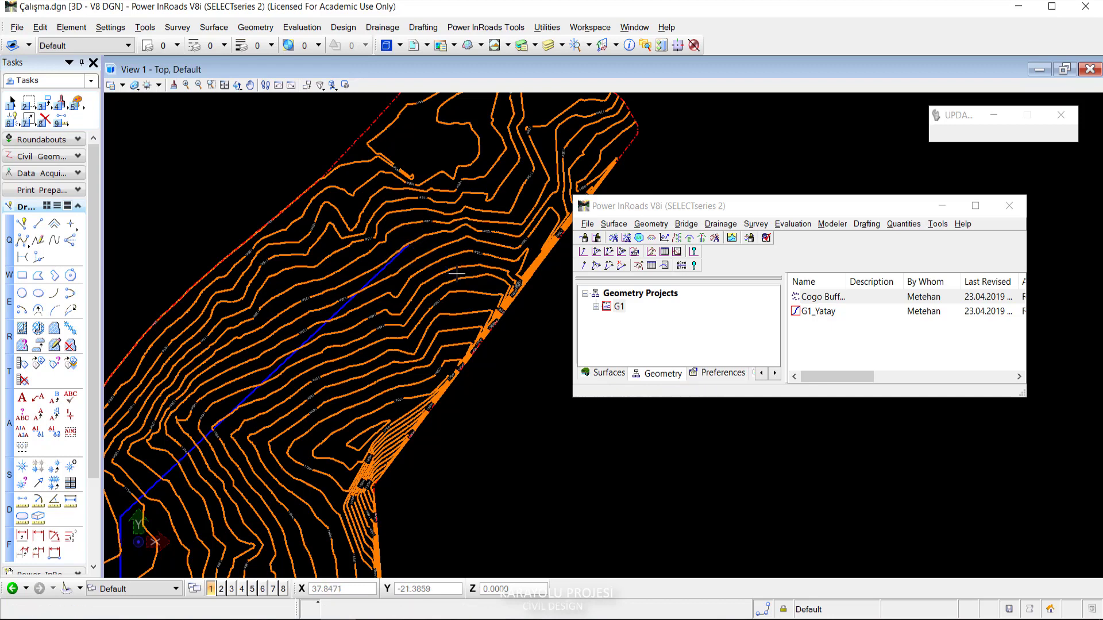
scroll(430, 282, down, 5)
scroll(323, 417, up, 2)
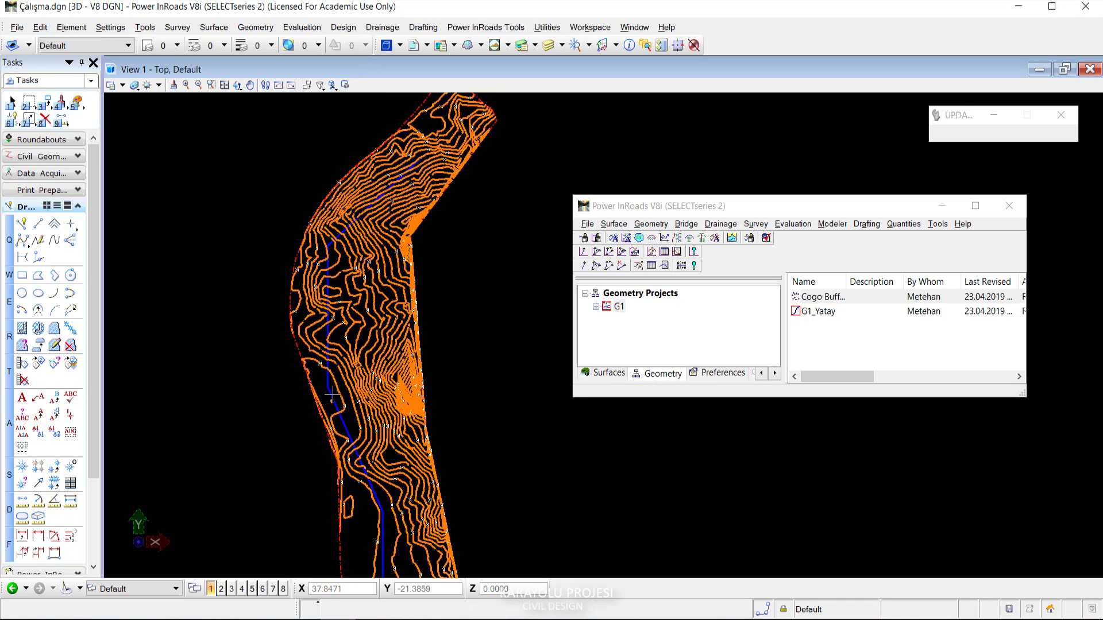
scroll(340, 466, down, 3)
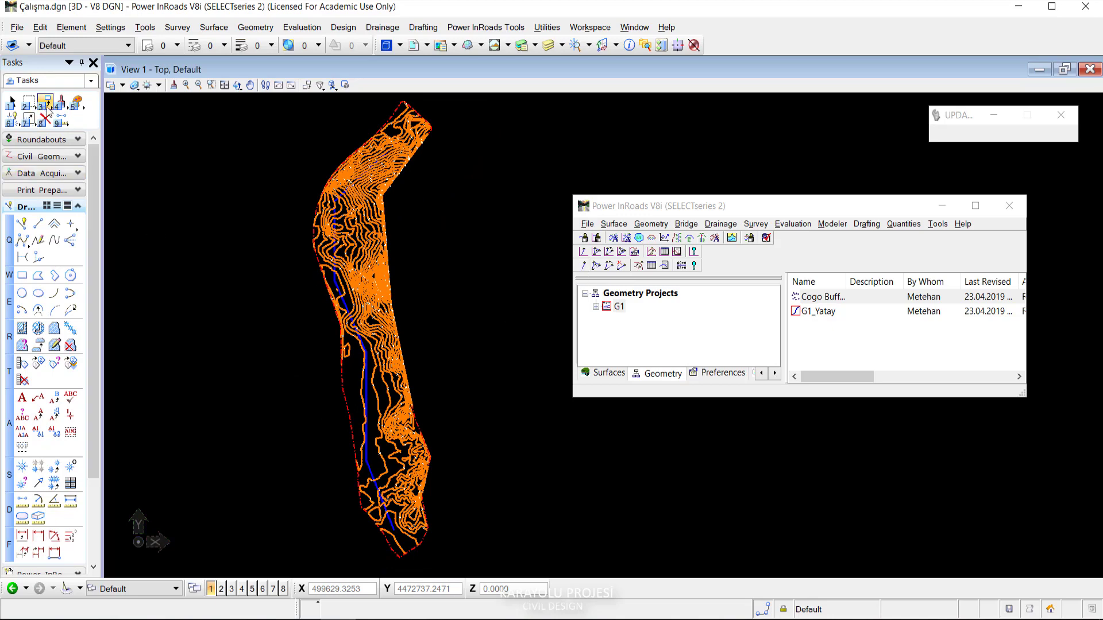
Display the active horizontal alignment G1_Yatay in the drawing.
click(44, 122)
scroll(320, 320, up, 5)
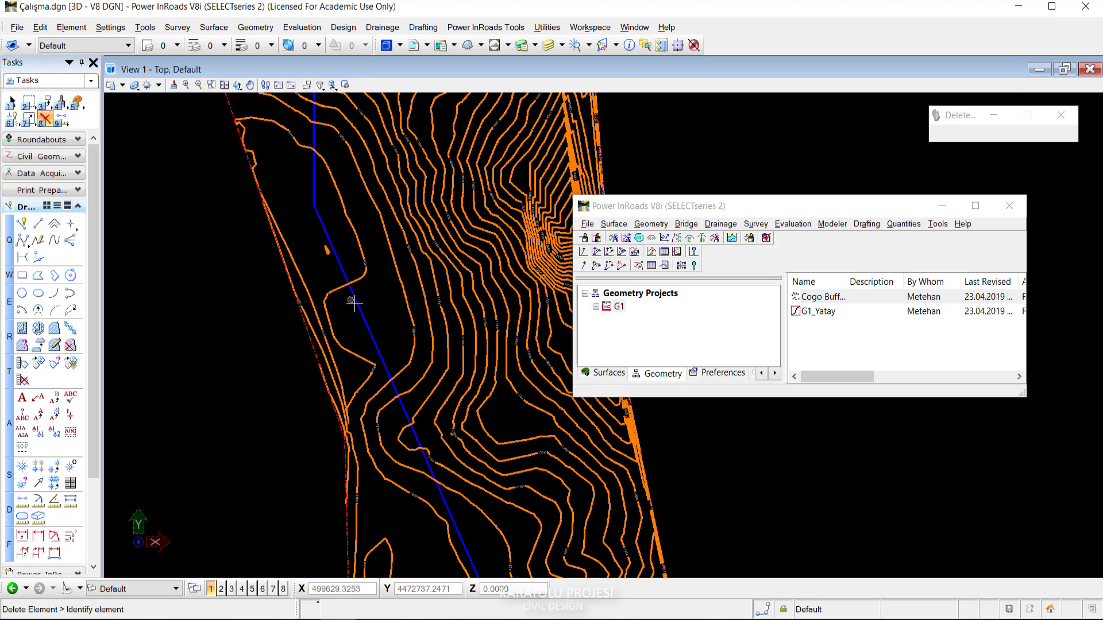
scroll(340, 261, down, 4)
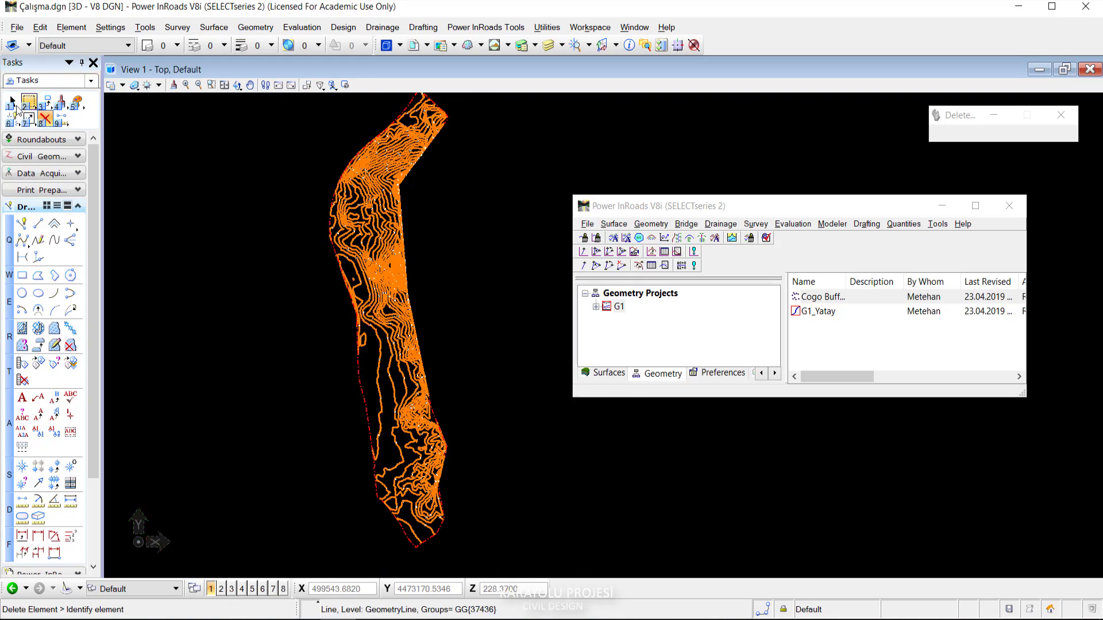
click(12, 104)
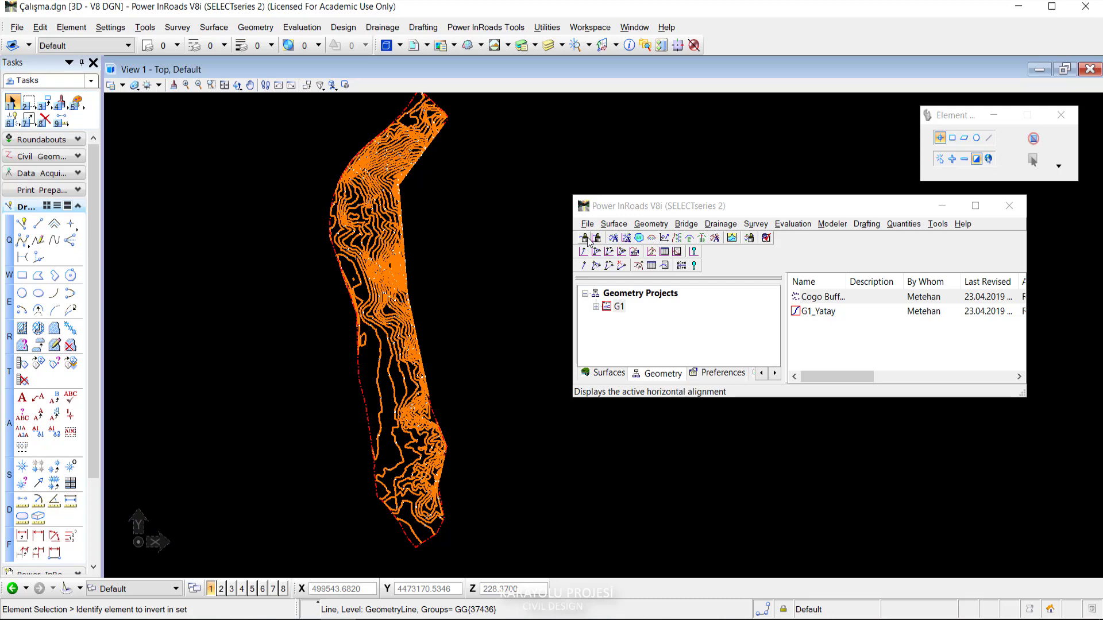
click(588, 241)
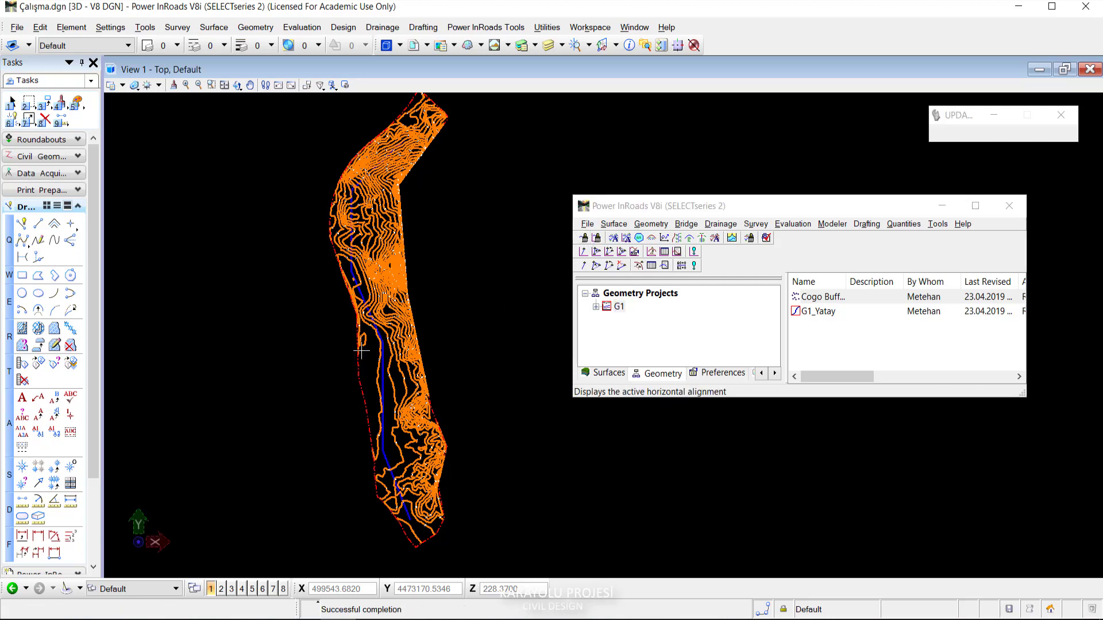
scroll(405, 138, up, 5)
scroll(274, 207, down, 1)
scroll(330, 184, down, 3)
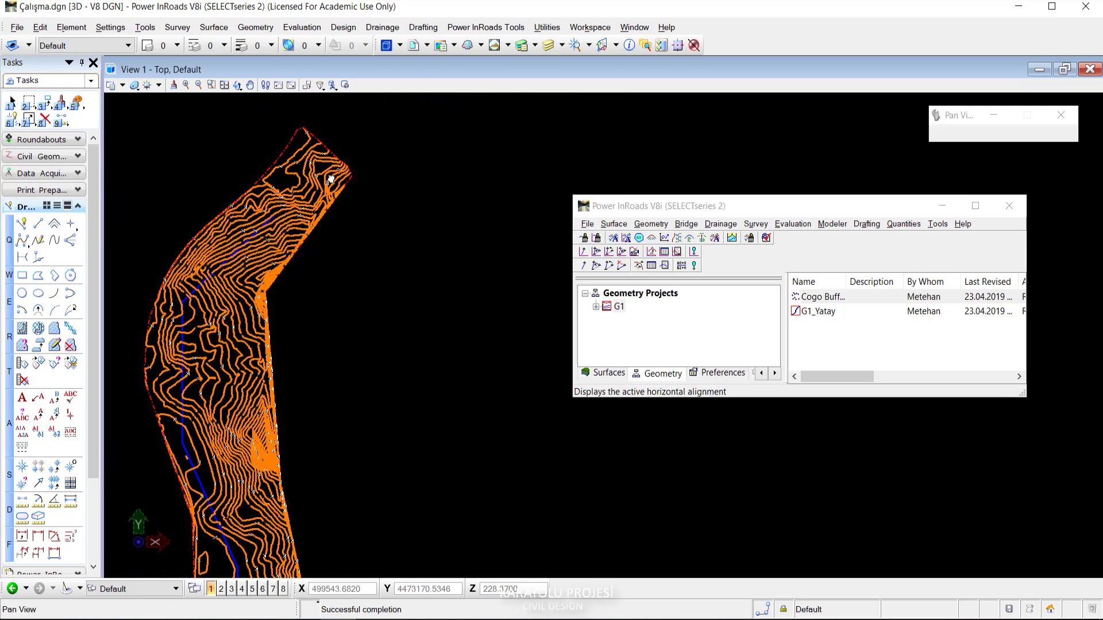
scroll(280, 328, up, 2)
scroll(284, 324, down, 2)
scroll(322, 322, up, 1)
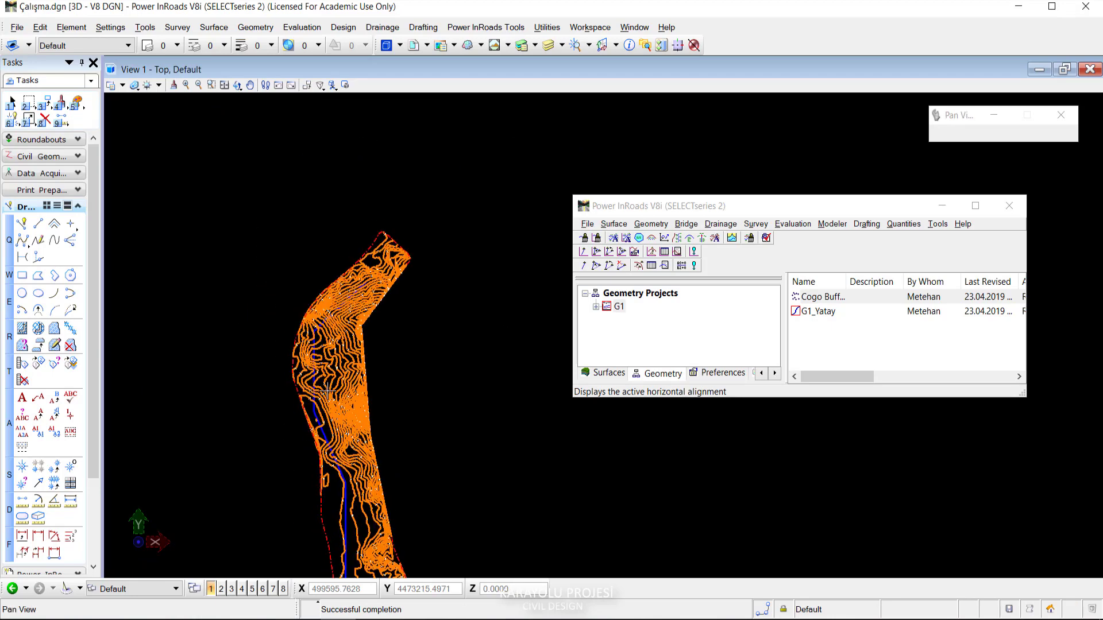
scroll(353, 310, up, 3)
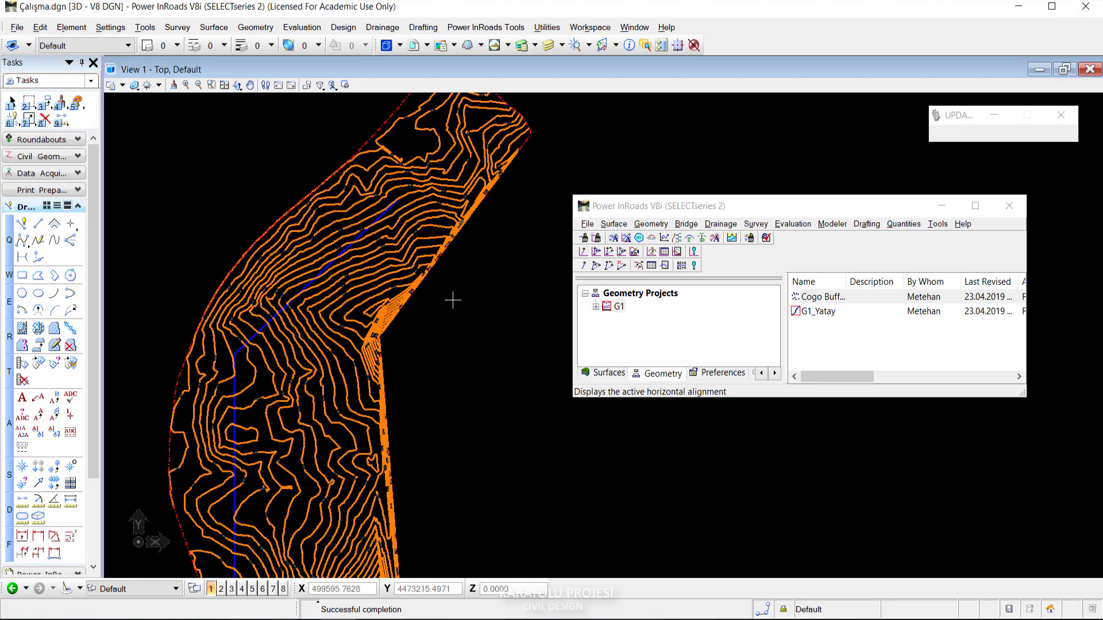
scroll(453, 300, up, 1)
scroll(402, 442, down, 1)
Draw a temporary helper line near the alignment's bend.
click(38, 224)
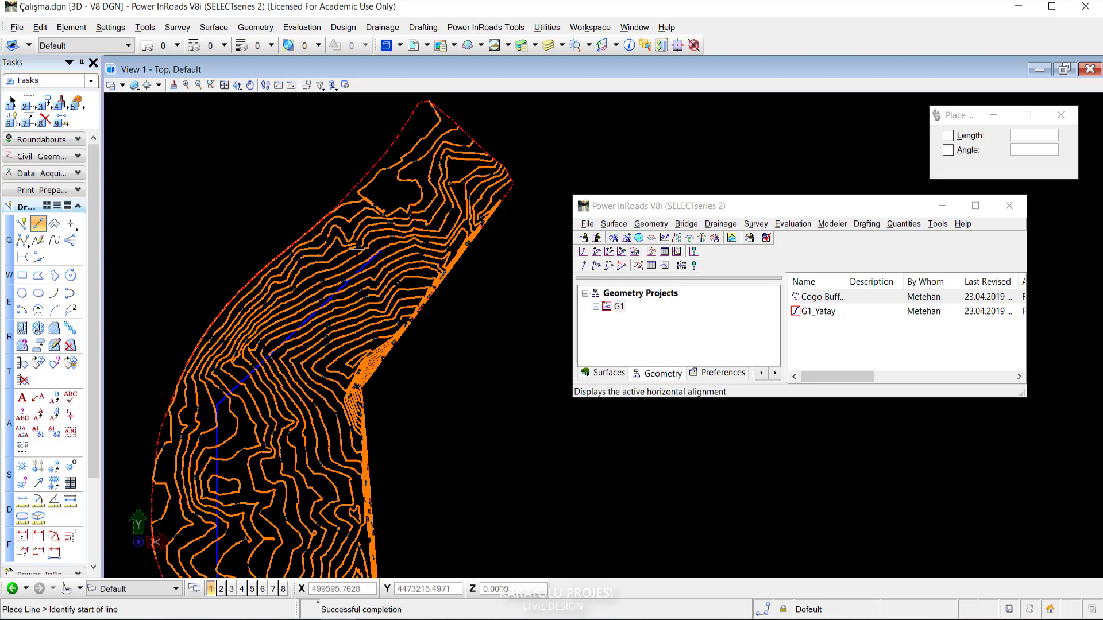
scroll(357, 248, up, 3)
click(358, 188)
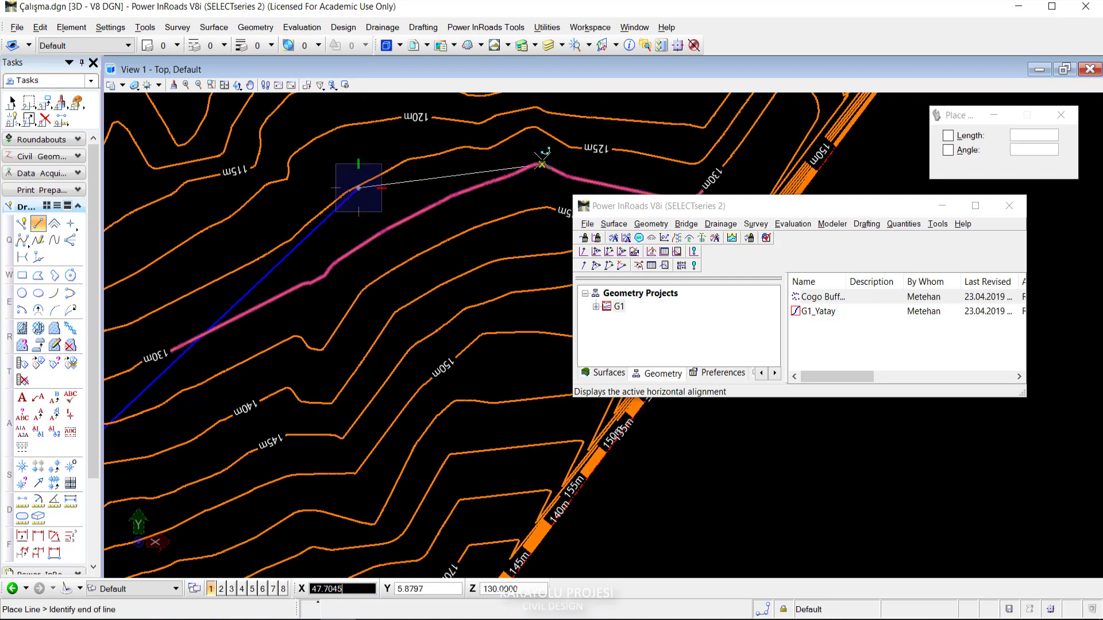
click(542, 164)
right_click(520, 184)
scroll(483, 200, down, 3)
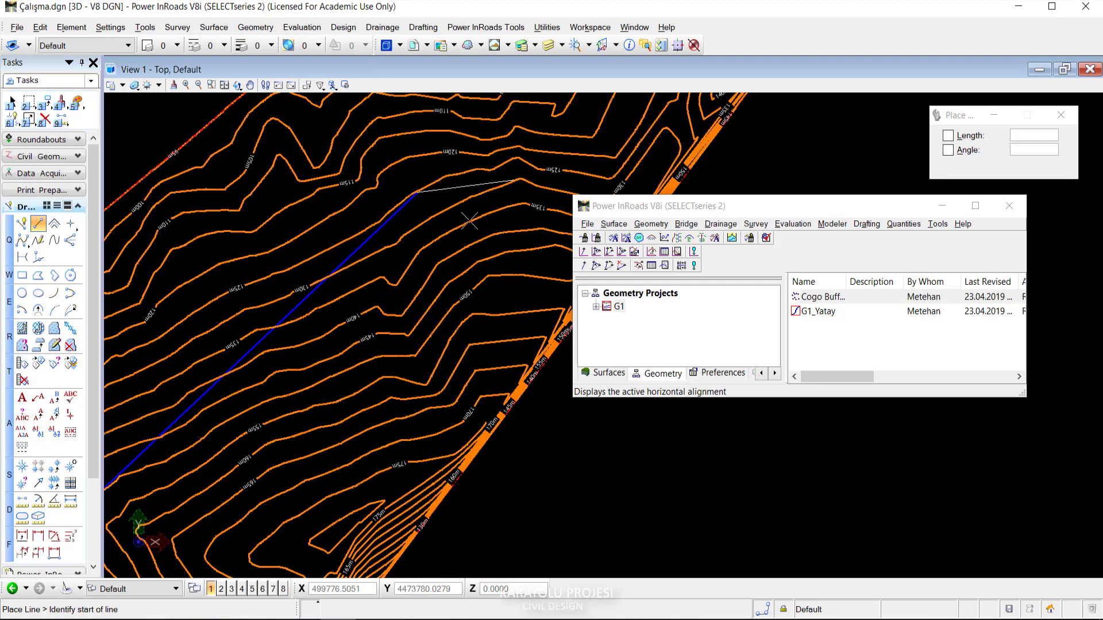
scroll(457, 198, down, 2)
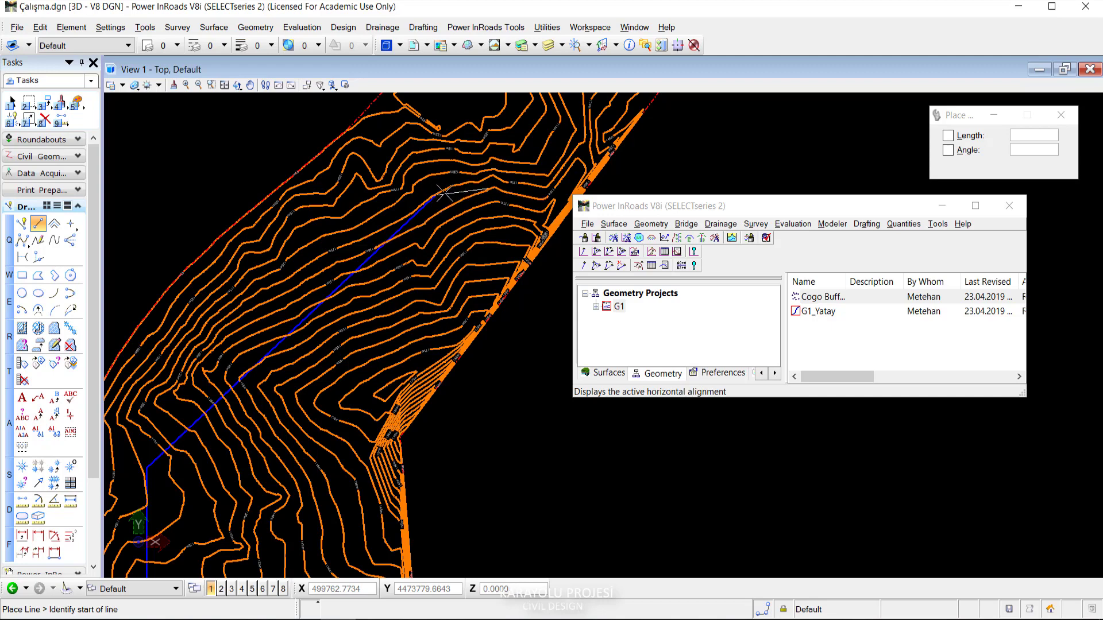
Delete the helper line and pan along the corridor to view the alignment.
click(44, 119)
scroll(408, 168, up, 2)
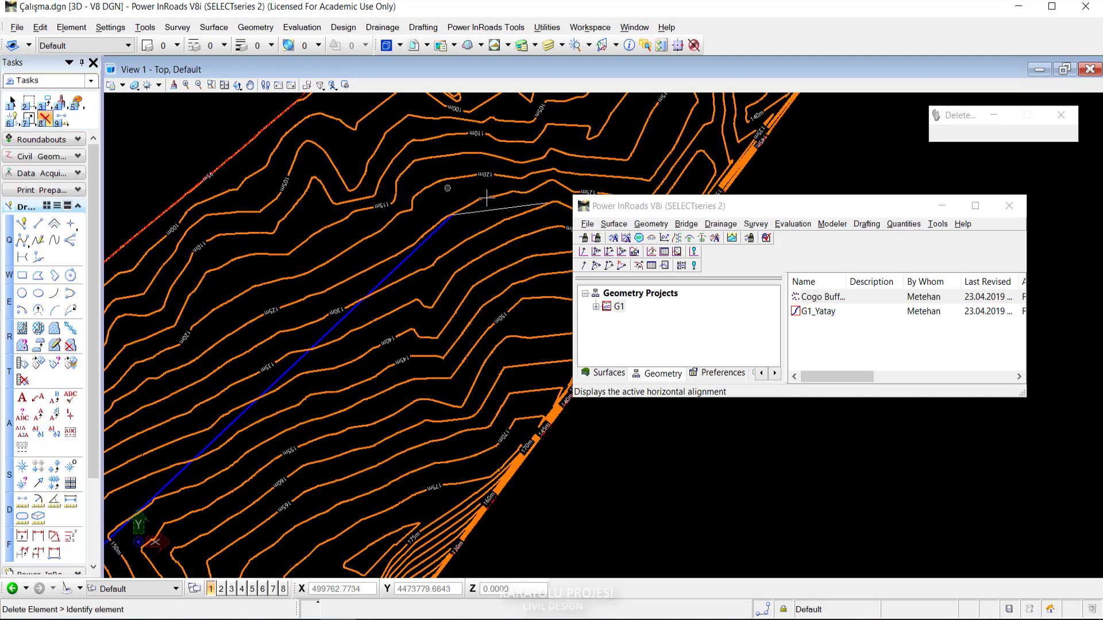
click(498, 209)
click(12, 102)
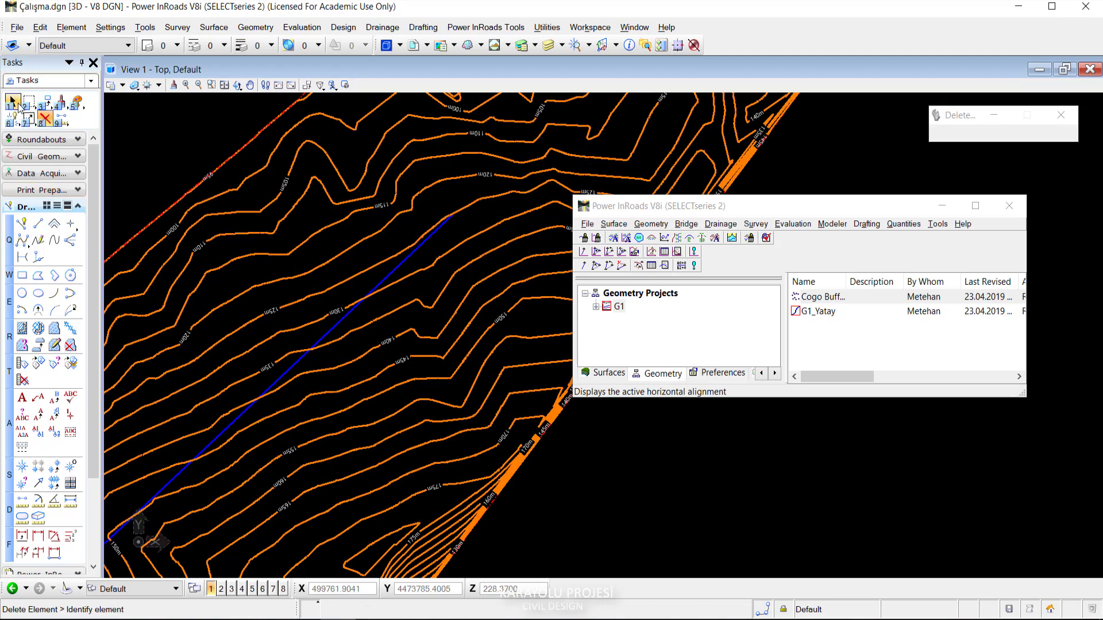
scroll(338, 291, down, 3)
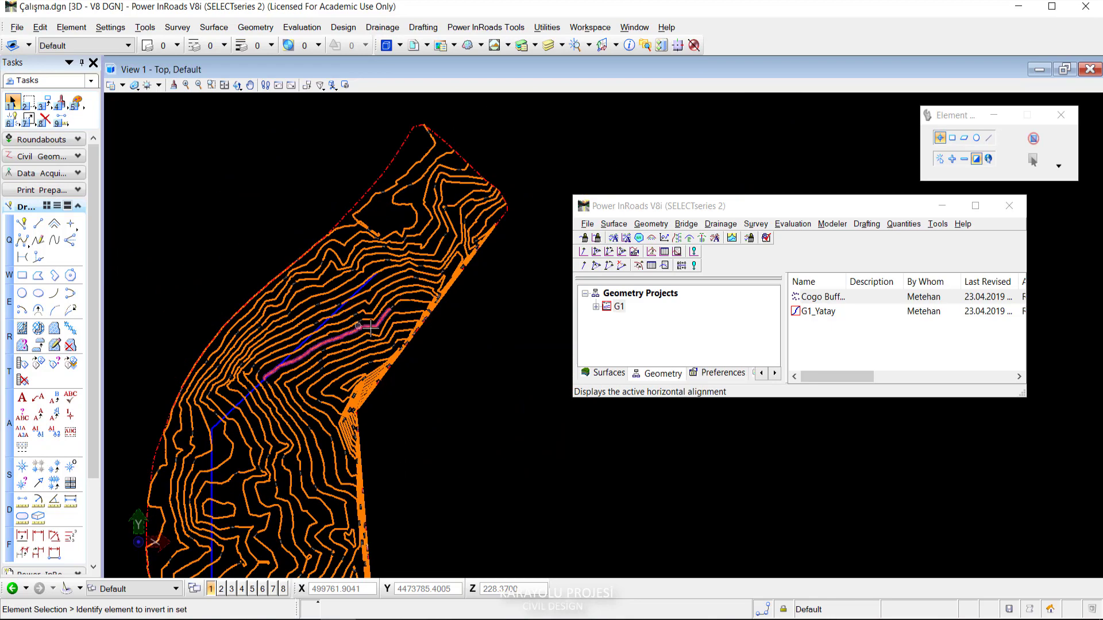
middle_drag(369, 248, 382, 220)
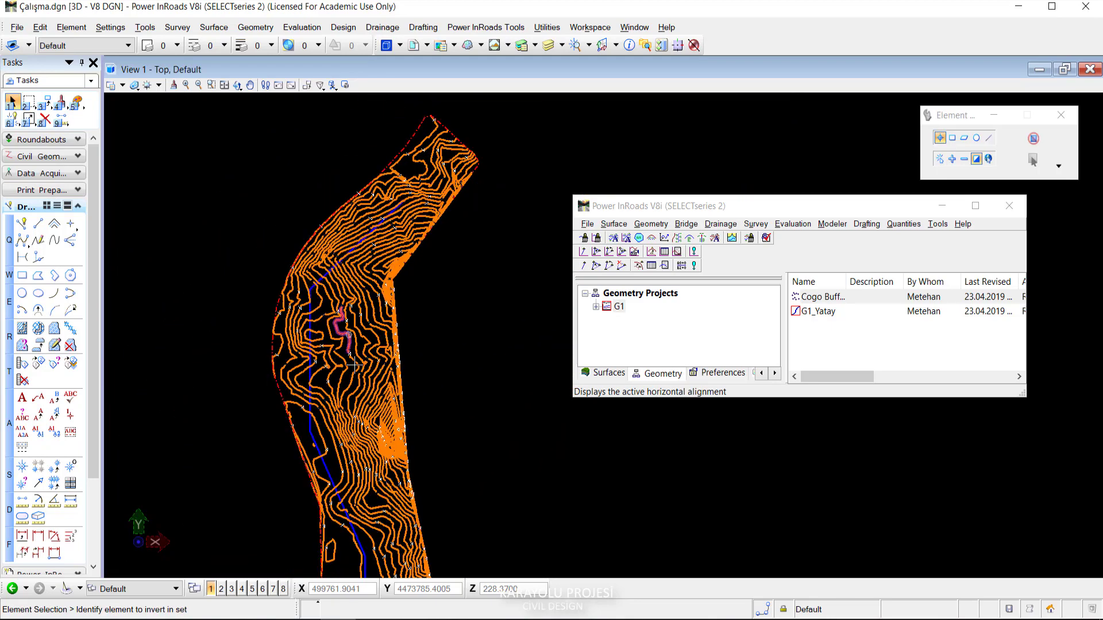
scroll(345, 316, down, 3)
scroll(345, 316, up, 3)
mouse_move(359, 295)
middle_down()
mouse_move(313, 410)
mouse_move(320, 387)
middle_up()
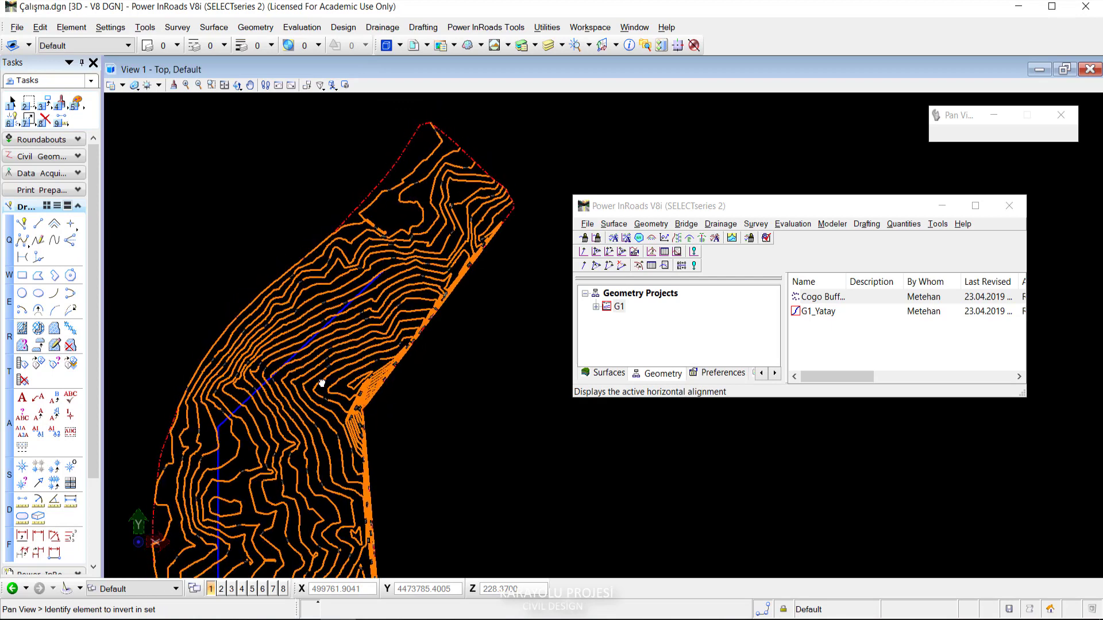
scroll(374, 395, down, 2)
scroll(374, 395, up, 2)
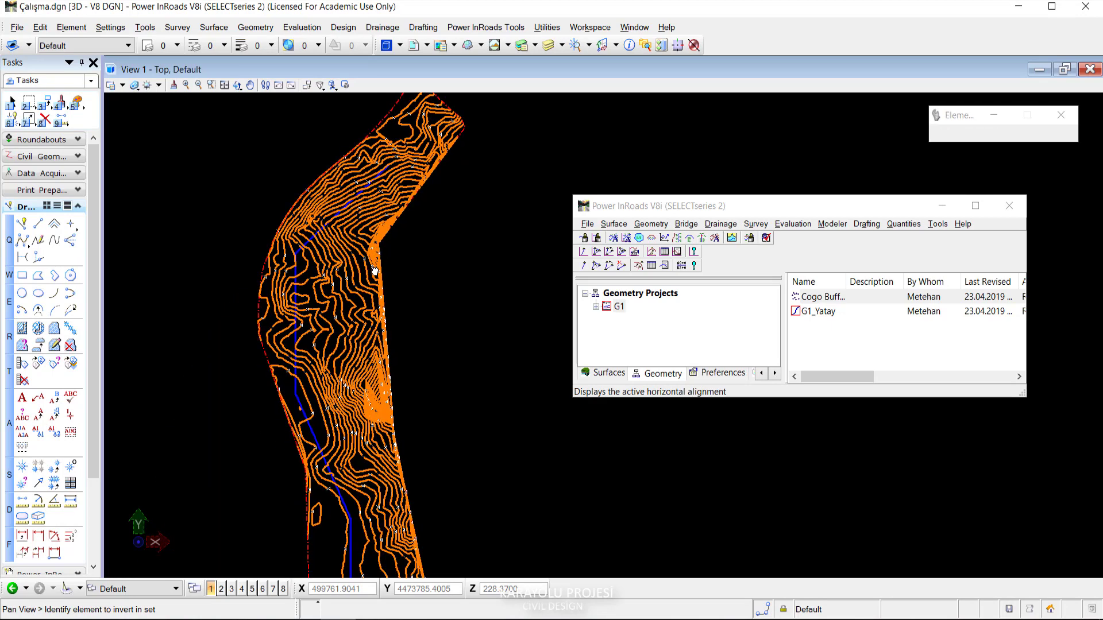
mouse_move(379, 379)
middle_down()
mouse_move(392, 339)
mouse_move(428, 451)
middle_up()
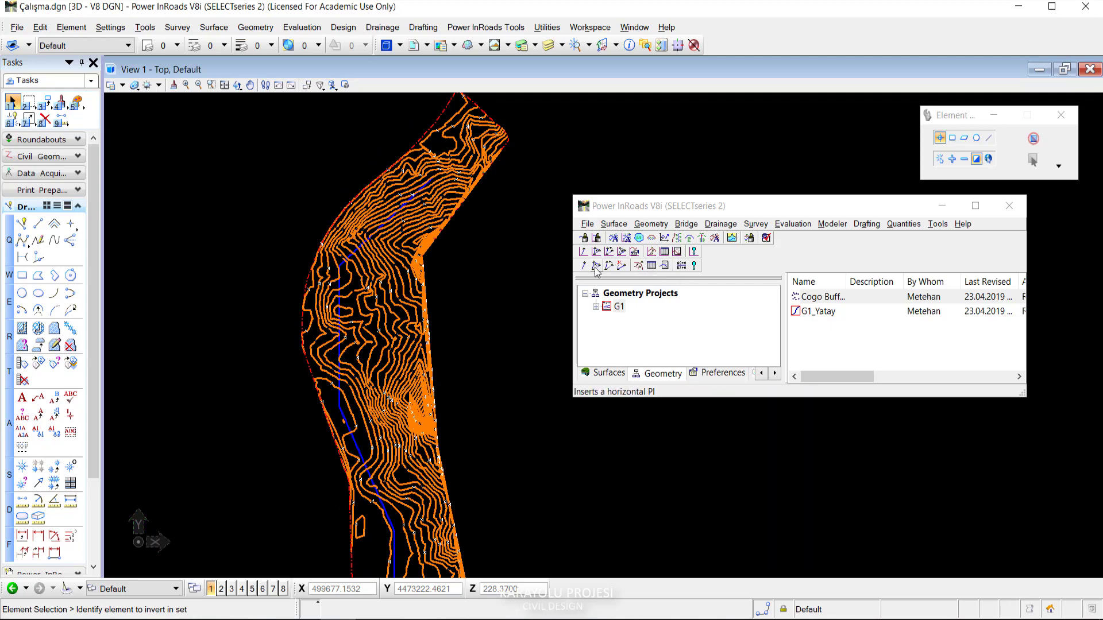
Insert a new PI on G1_Yatay's long straight and accept the changed alignment.
click(596, 266)
scroll(416, 200, up, 4)
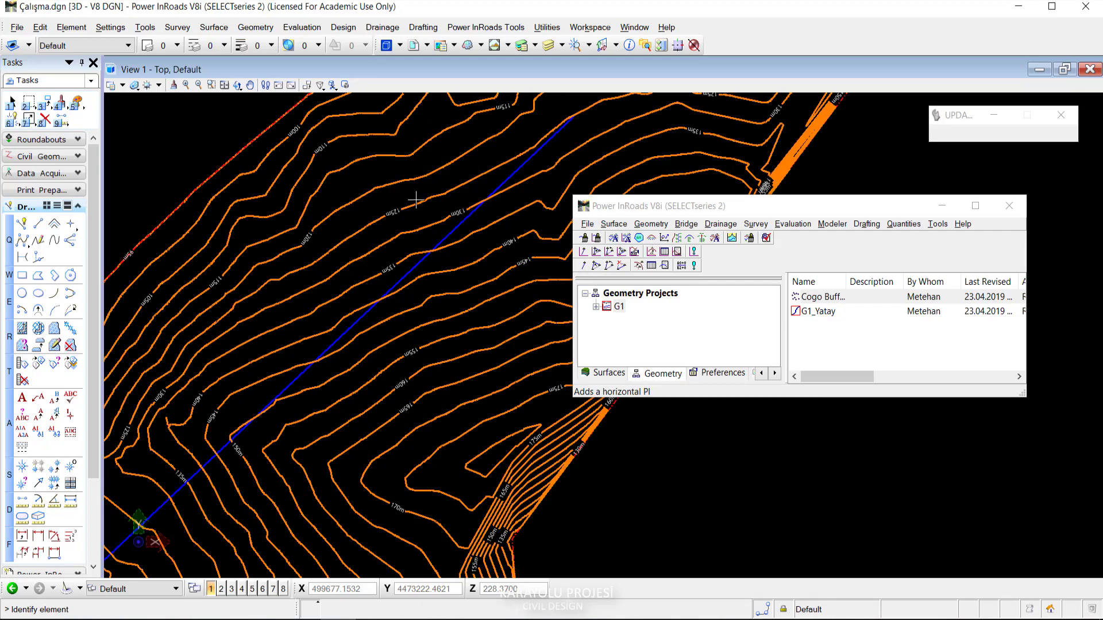
click(467, 217)
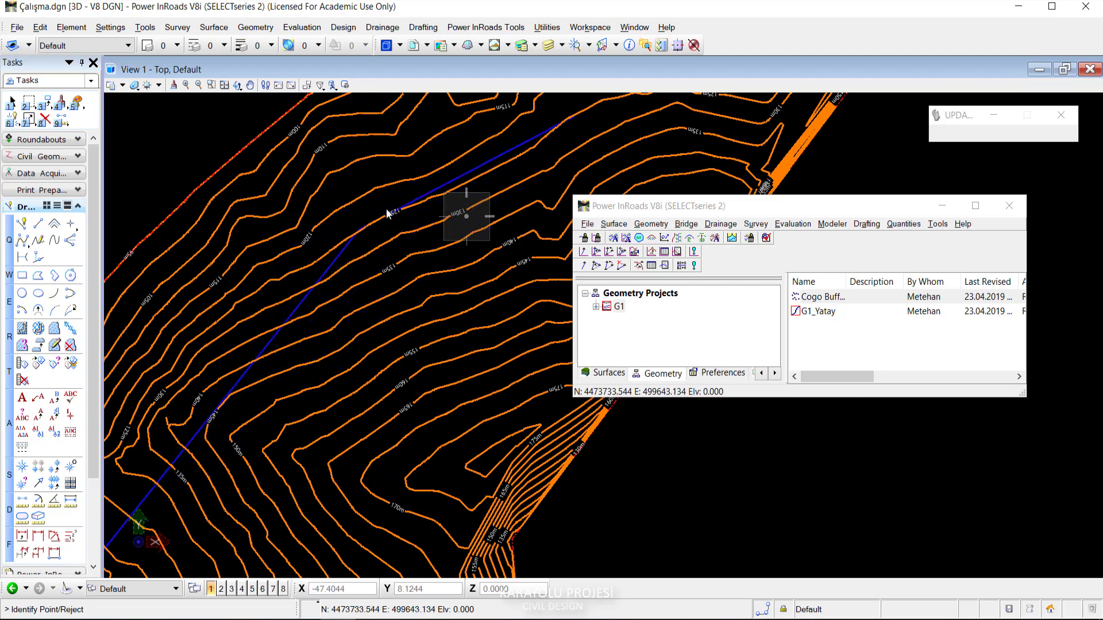
click(347, 216)
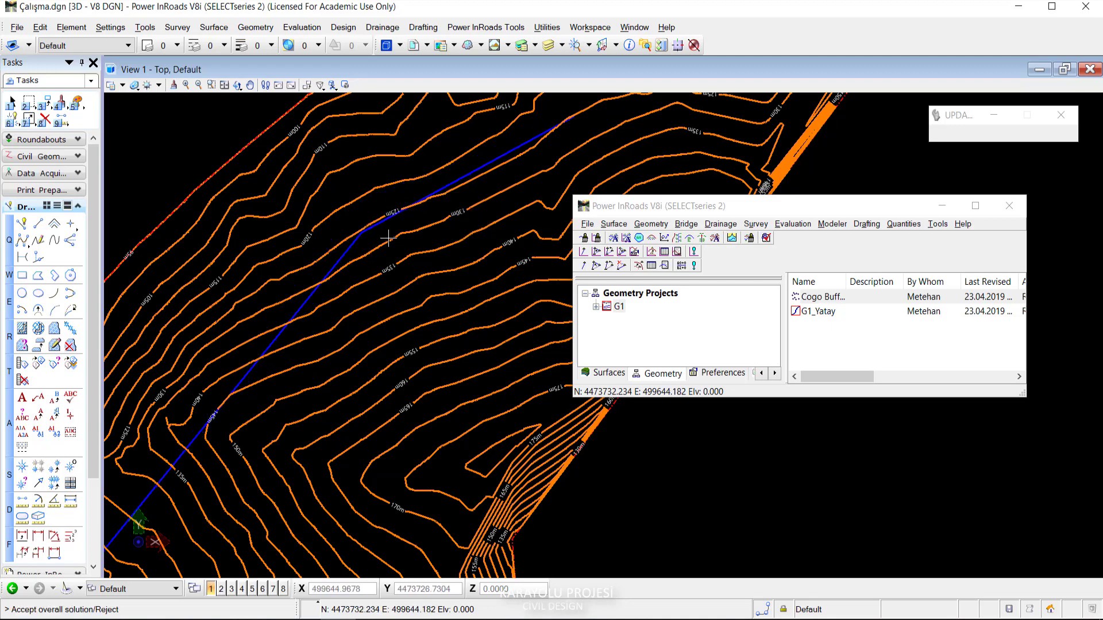
click(410, 260)
scroll(442, 304, down, 2)
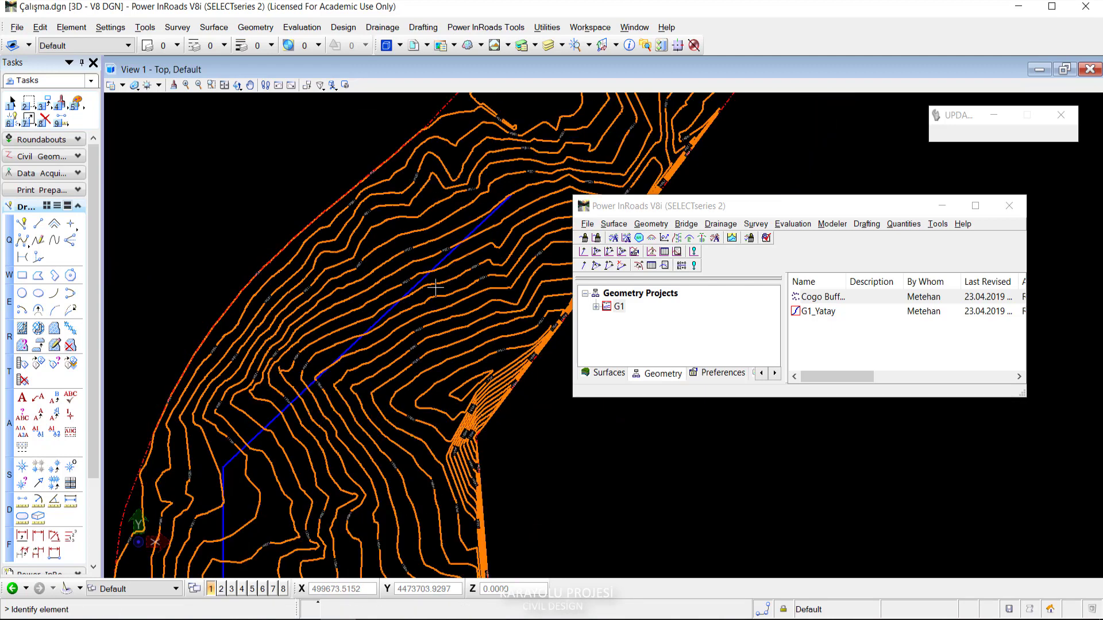
mouse_move(409, 316)
middle_down()
mouse_move(484, 220)
mouse_move(460, 282)
middle_up()
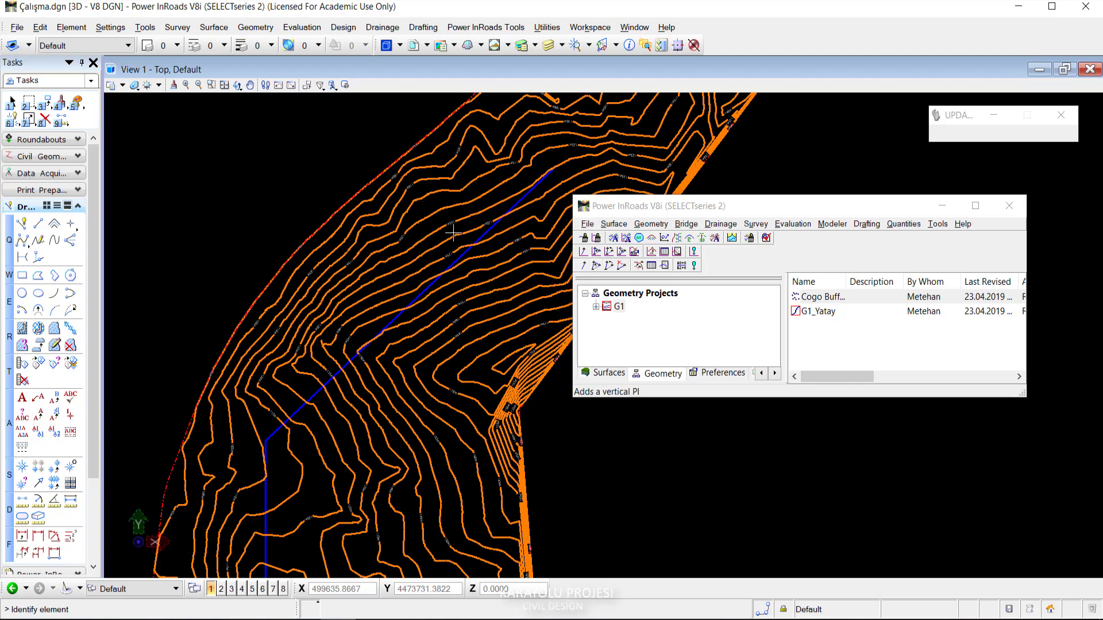
Move the alignment's southern corner PI to a new spot and accept it.
click(611, 268)
scroll(316, 438, up, 1)
scroll(450, 283, up, 1)
scroll(337, 320, up, 1)
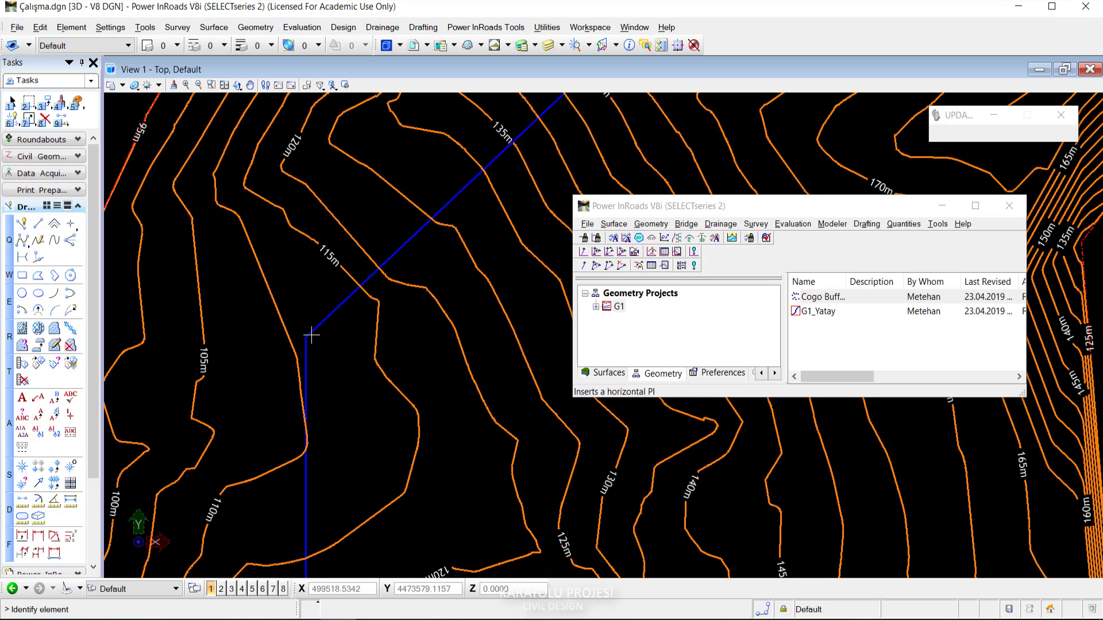
click(308, 335)
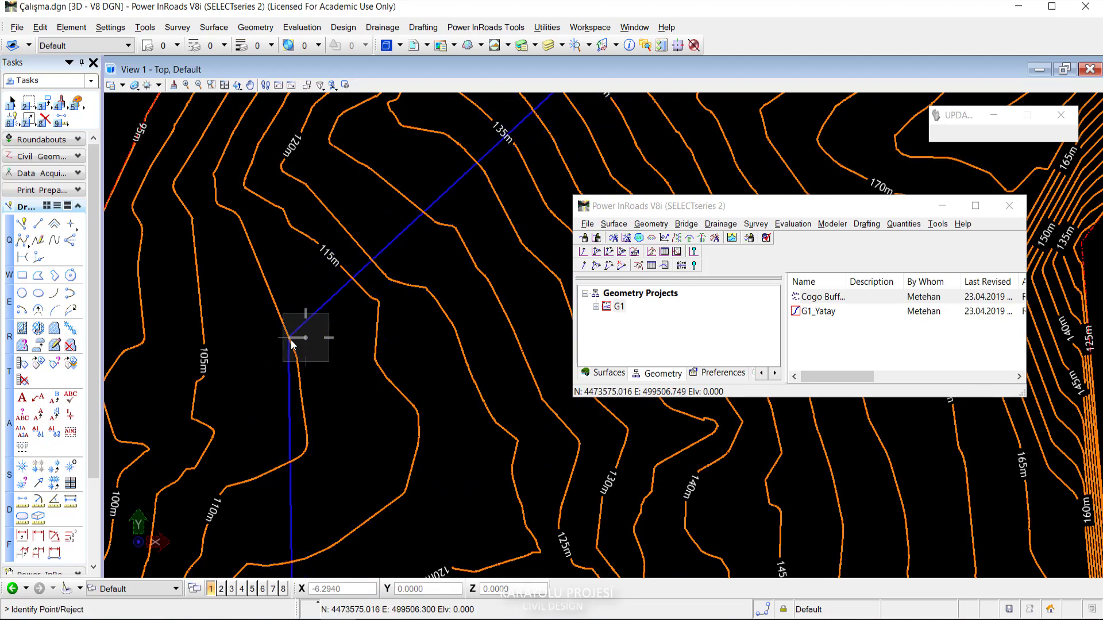
click(241, 323)
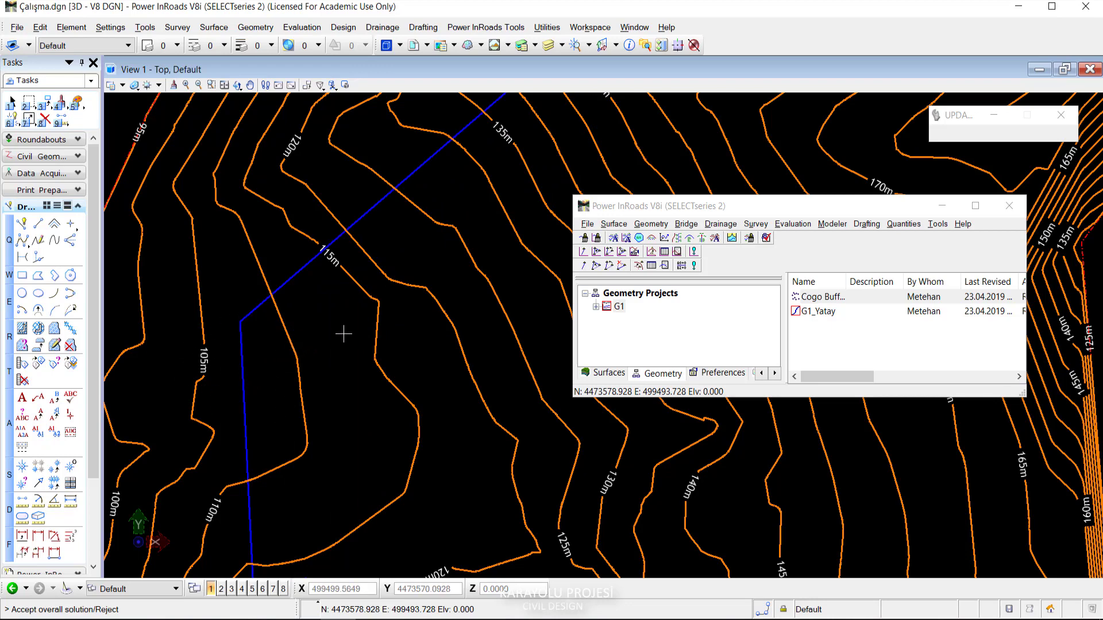
click(306, 335)
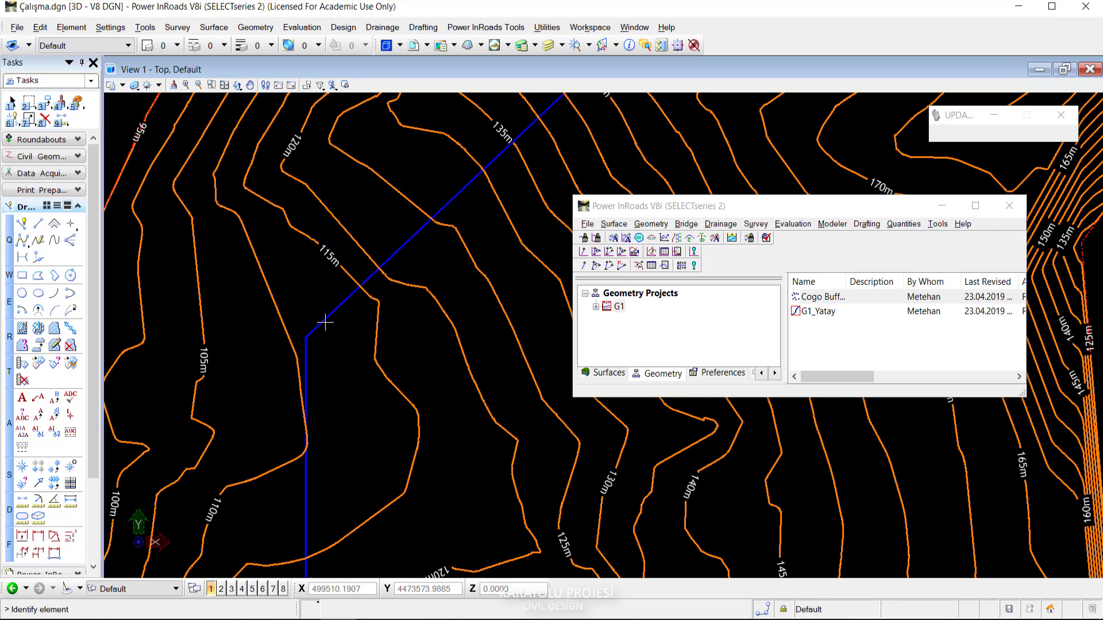
scroll(322, 320, down, 3)
middle_drag(327, 241, 407, 326)
scroll(408, 326, up, 4)
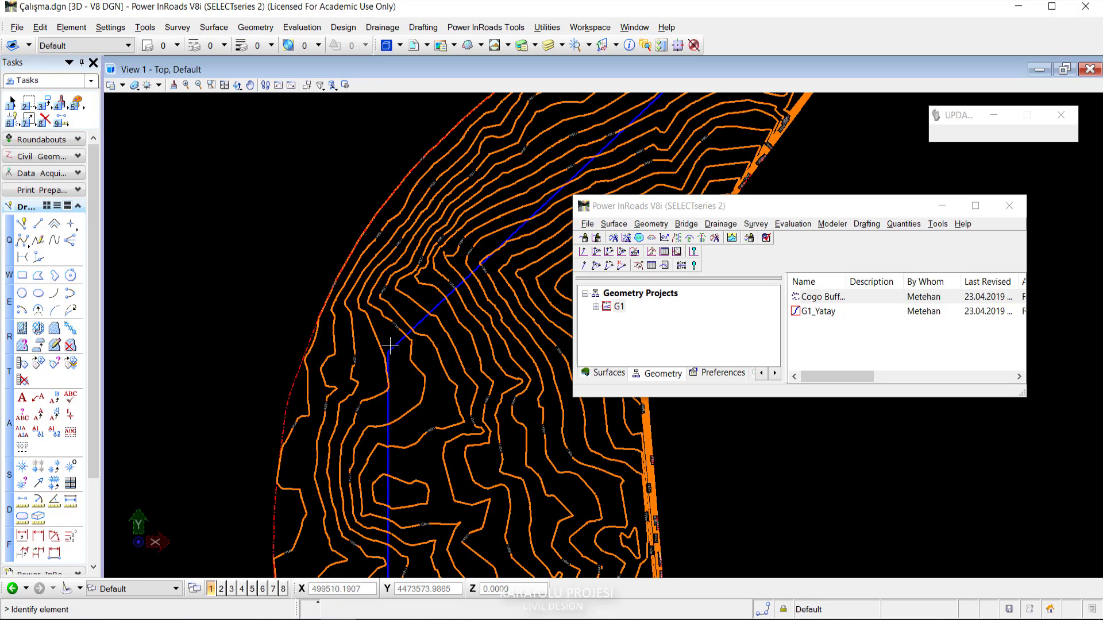
Fine-tune the corner PI's position near the 115m contour and accept it.
click(609, 266)
click(388, 352)
scroll(394, 353, up, 2)
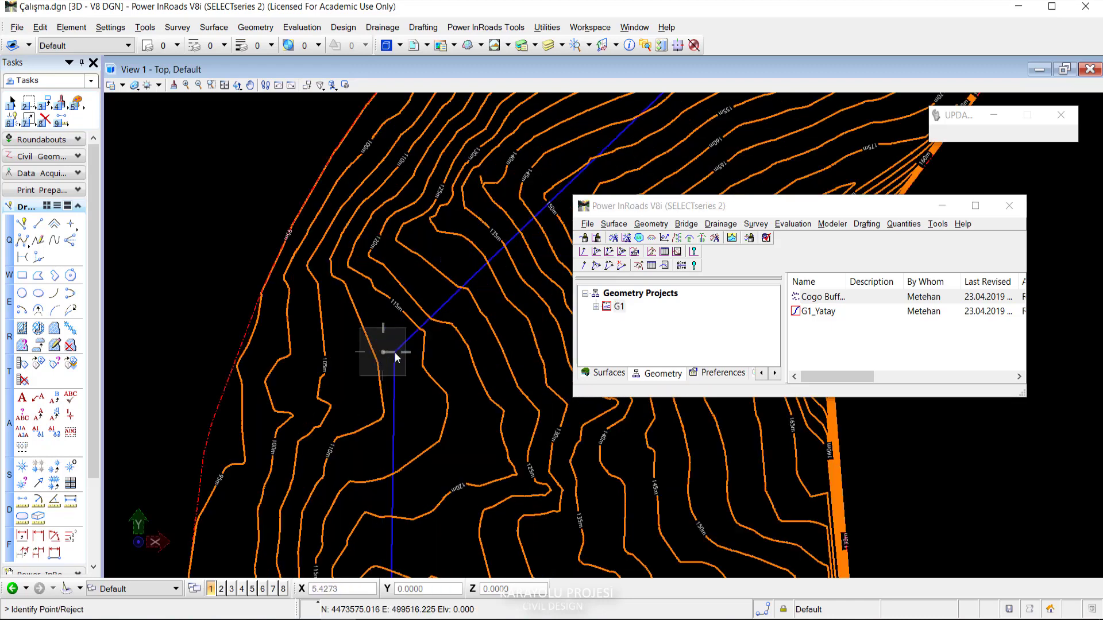
scroll(394, 353, up, 2)
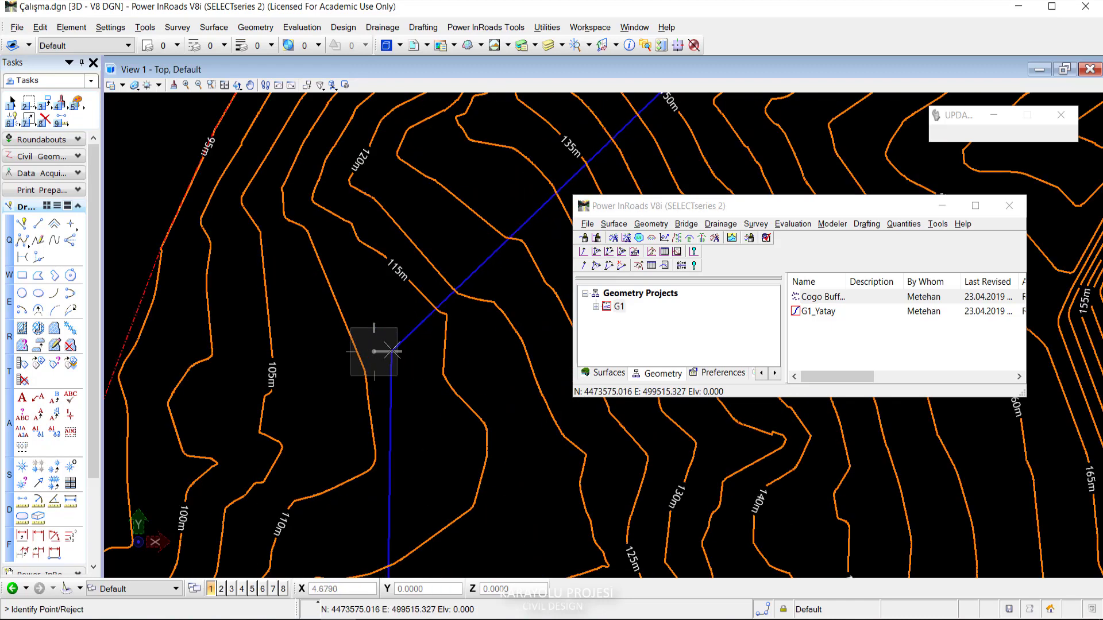
click(392, 351)
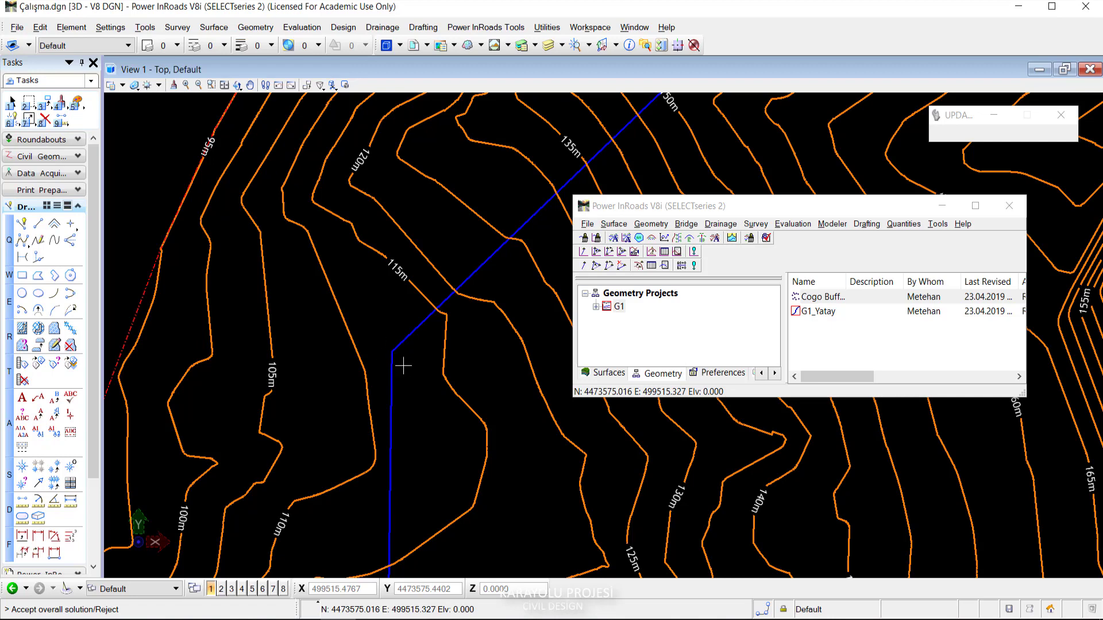
click(414, 373)
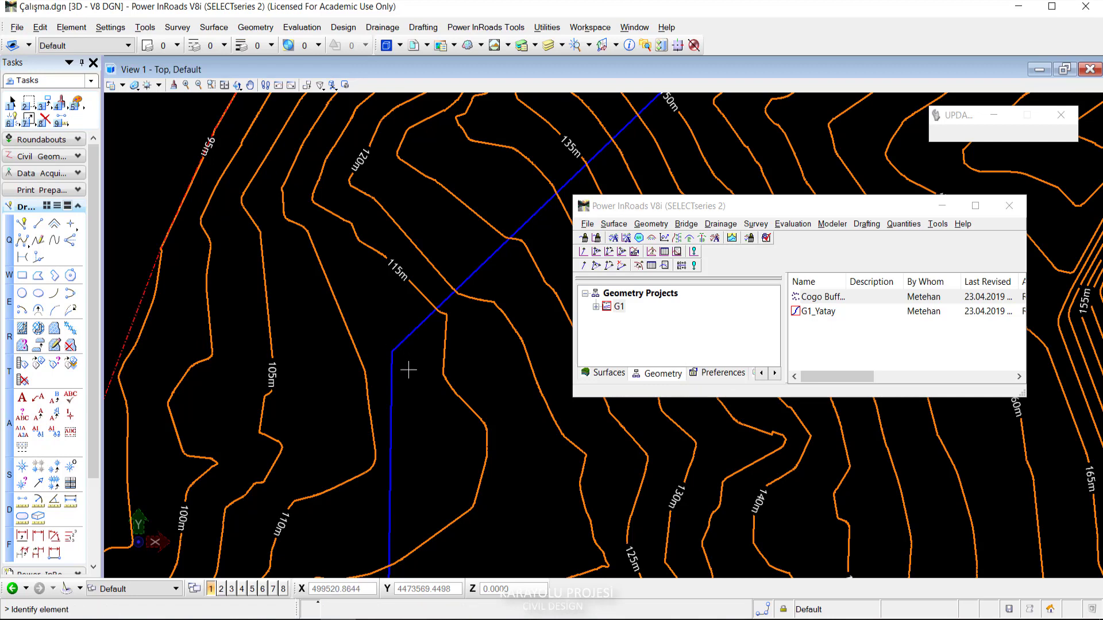
scroll(423, 369, down, 2)
scroll(453, 303, down, 2)
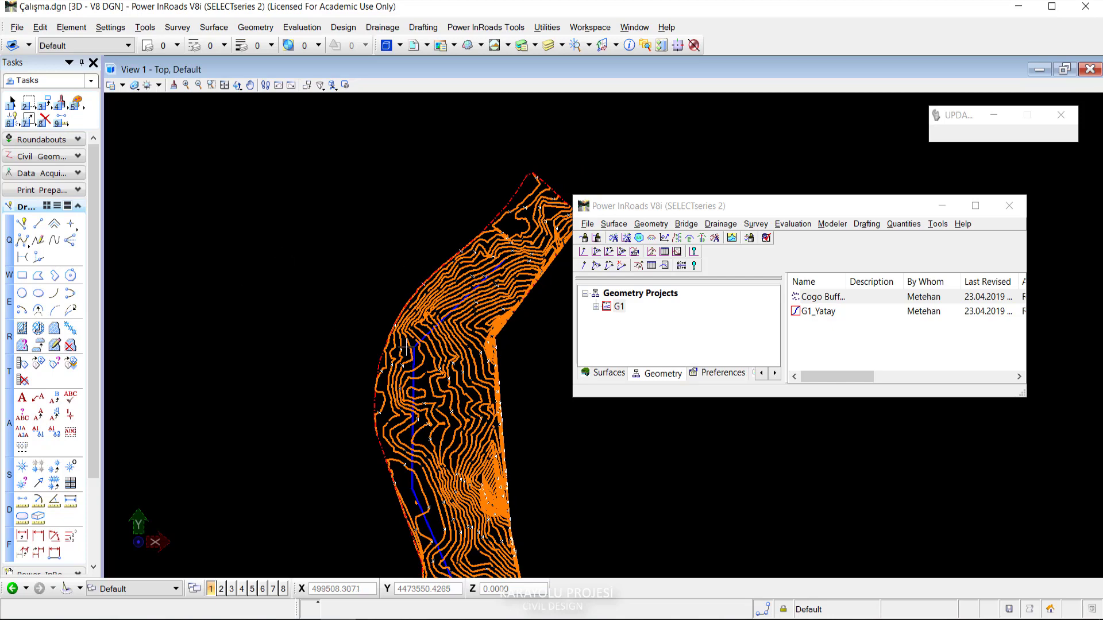
scroll(435, 327, up, 3)
scroll(382, 333, down, 2)
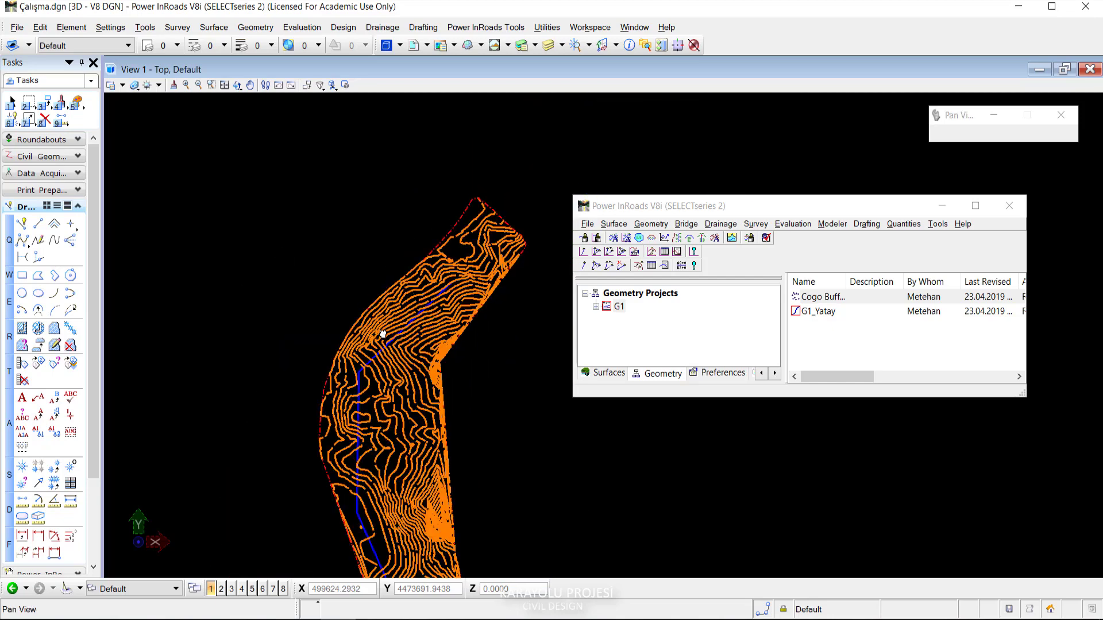
scroll(341, 368, up, 1)
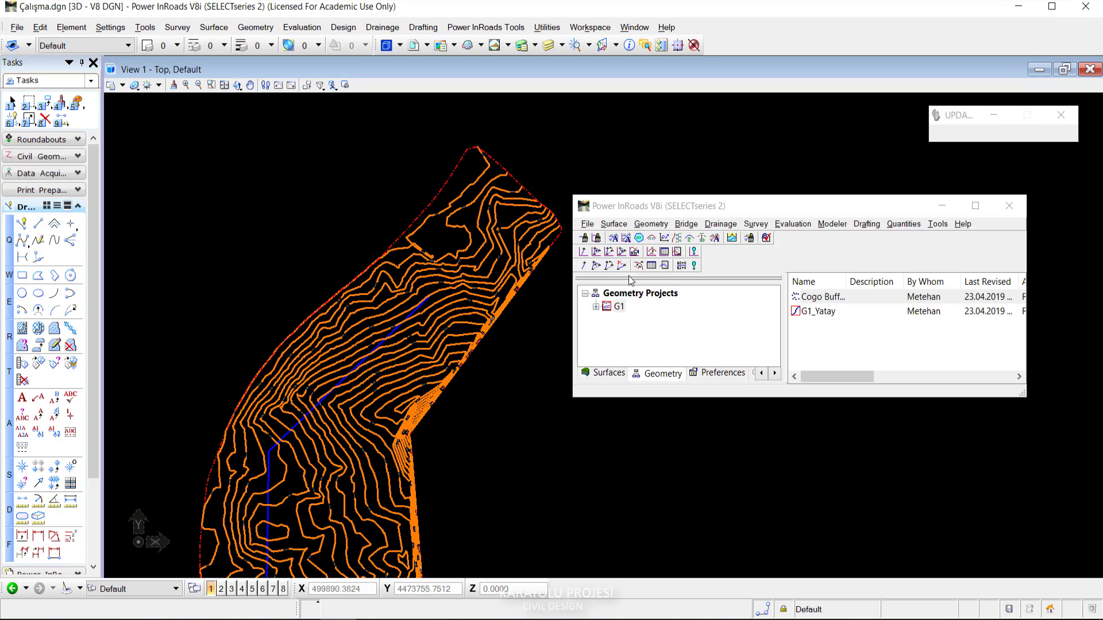
click(609, 266)
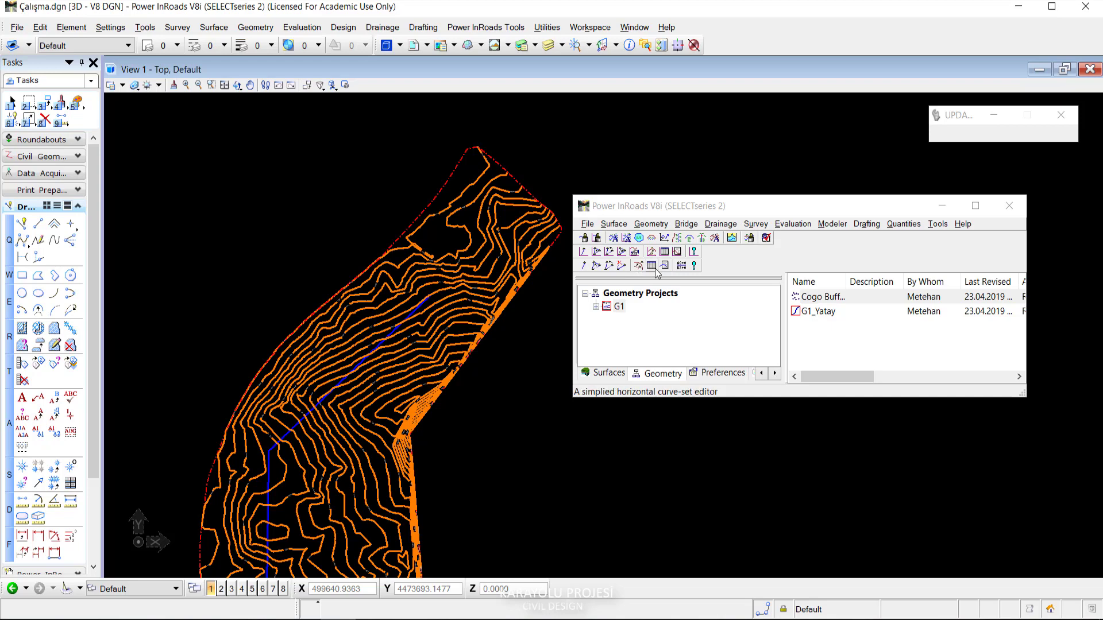
Review the second PI's transition and zero Radius cells in the Horizontal Table Editor, then close it.
click(652, 266)
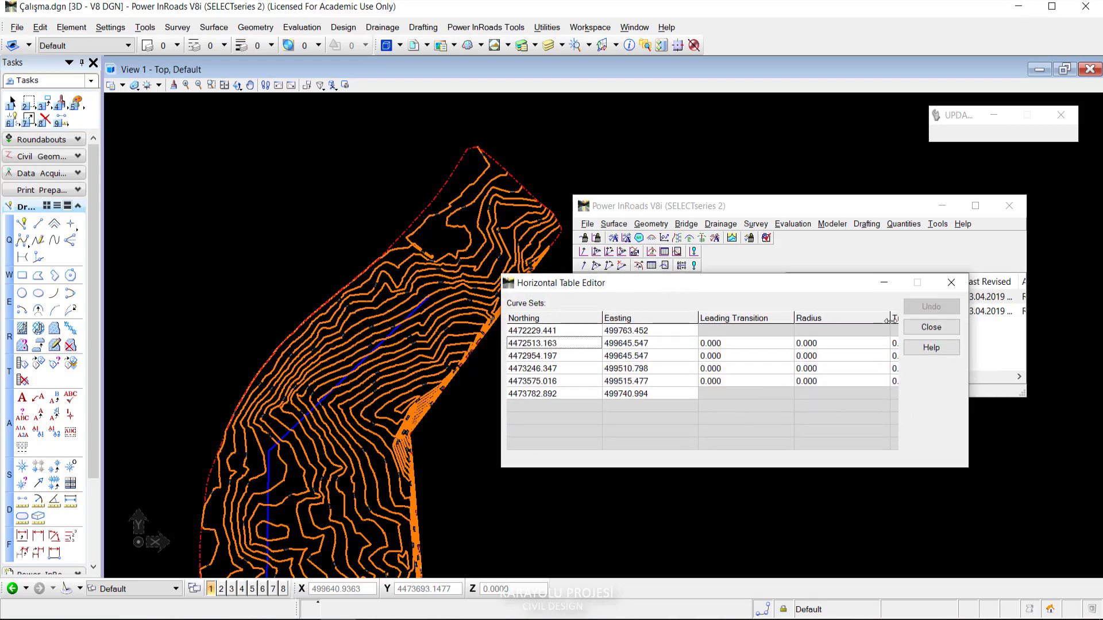
drag(890, 317, 856, 323)
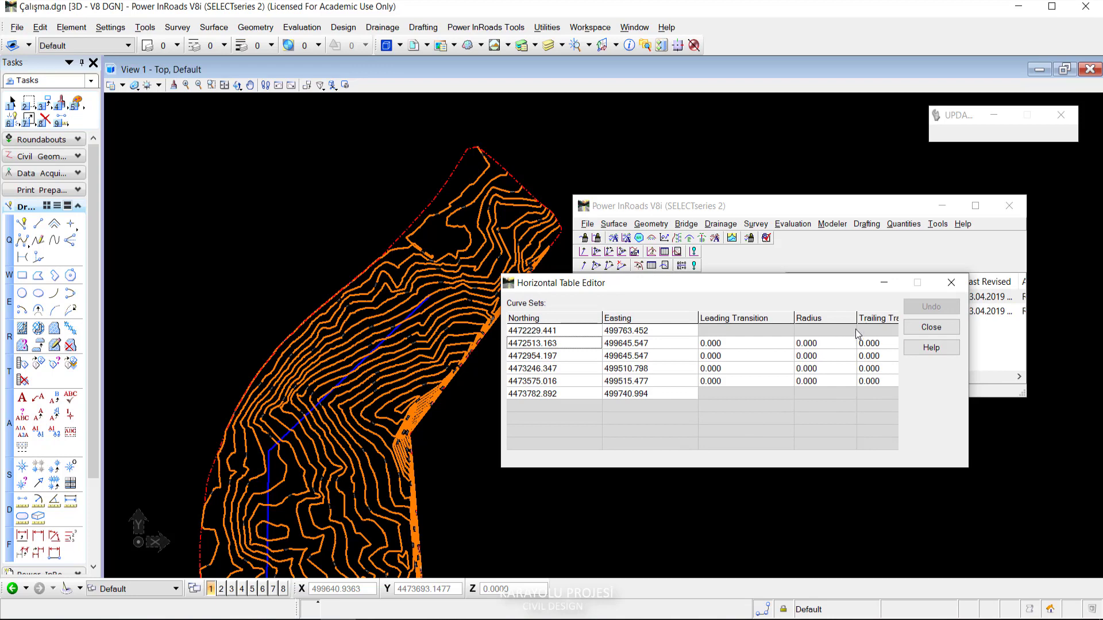
click(619, 347)
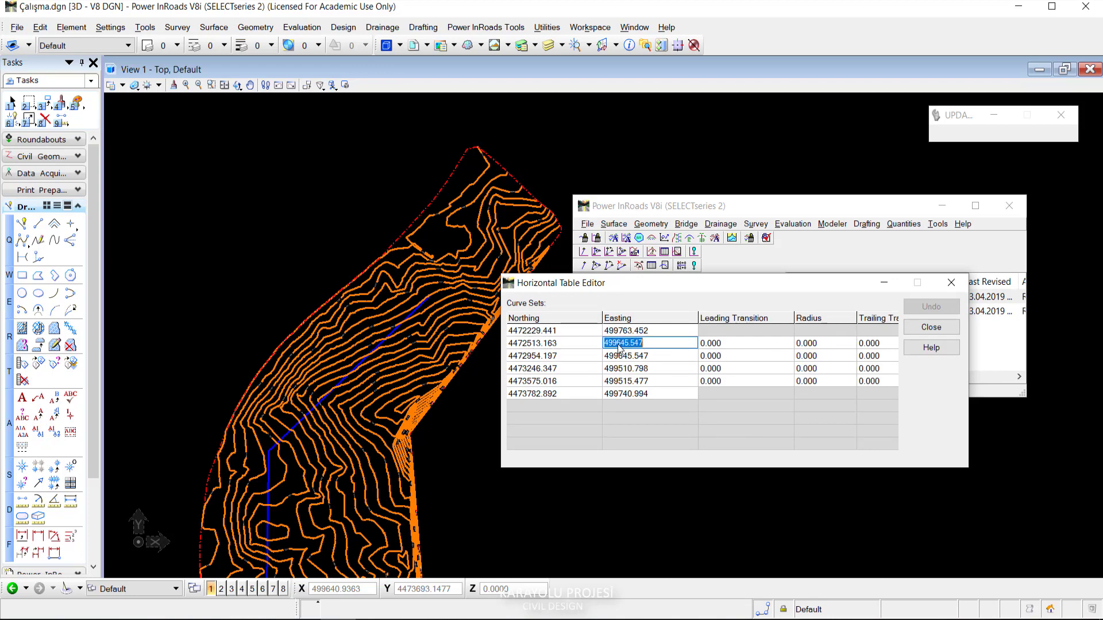
click(745, 345)
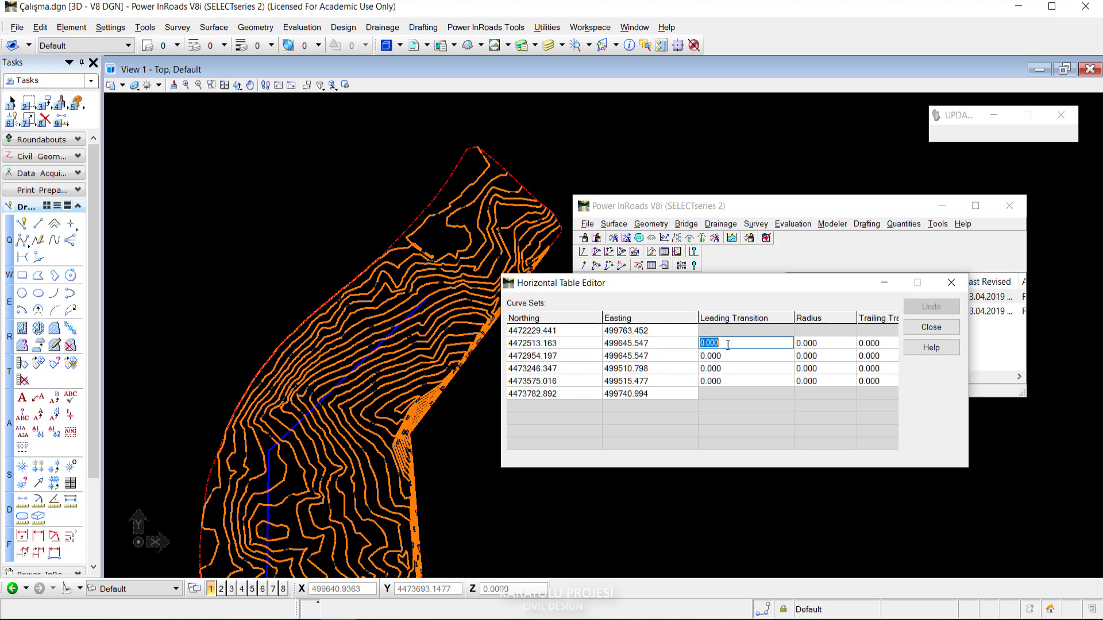
click(876, 343)
click(805, 343)
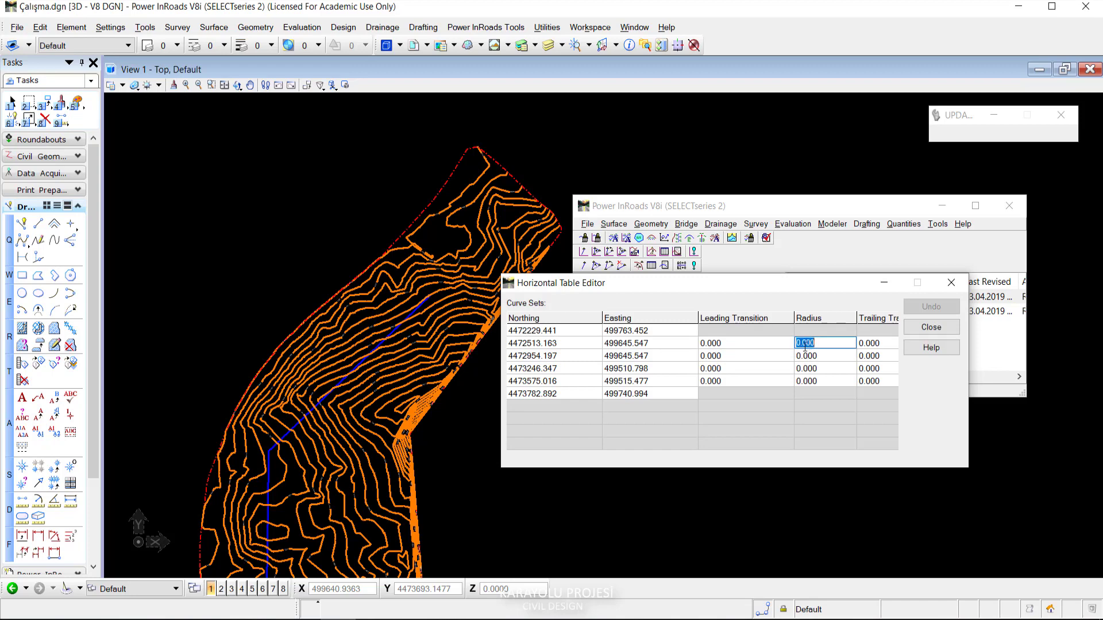
key(Down)
key(Down)
click(814, 344)
click(920, 330)
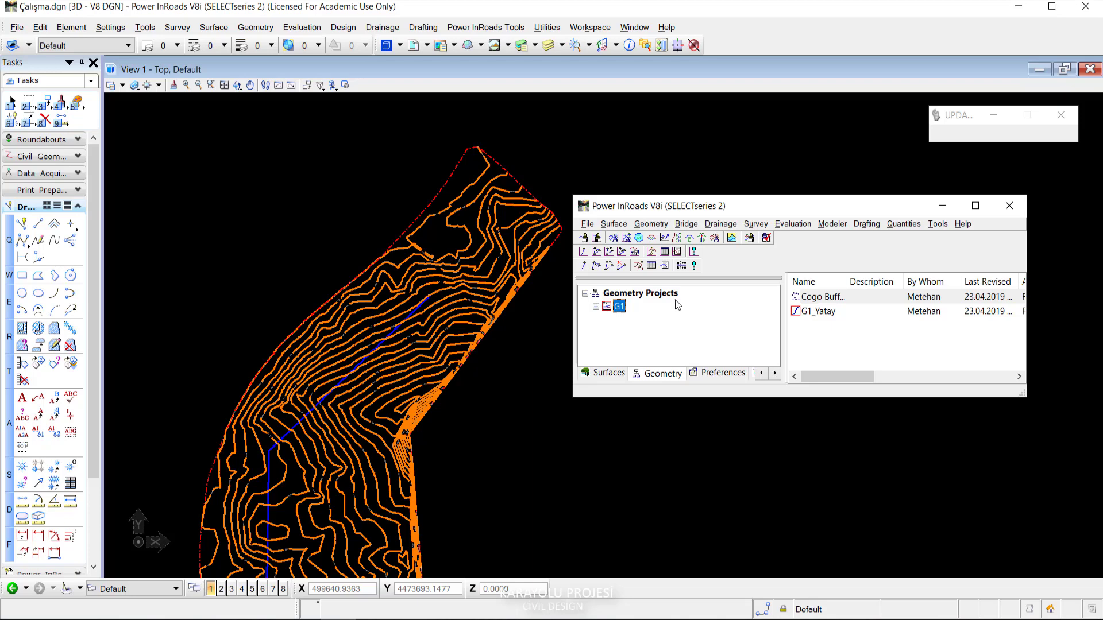
click(652, 265)
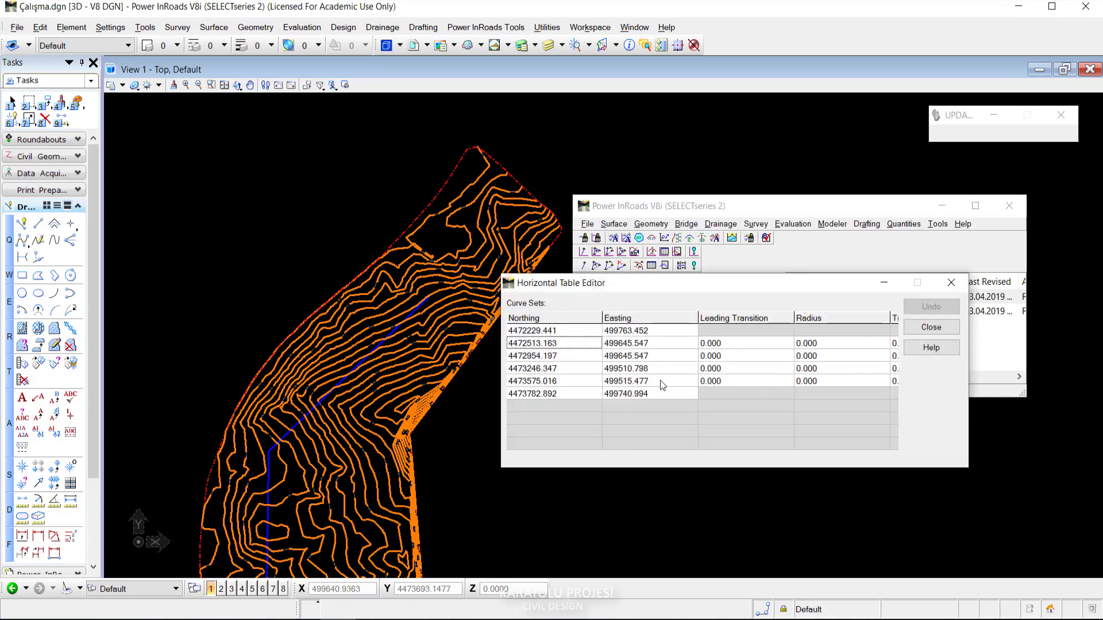
click(931, 327)
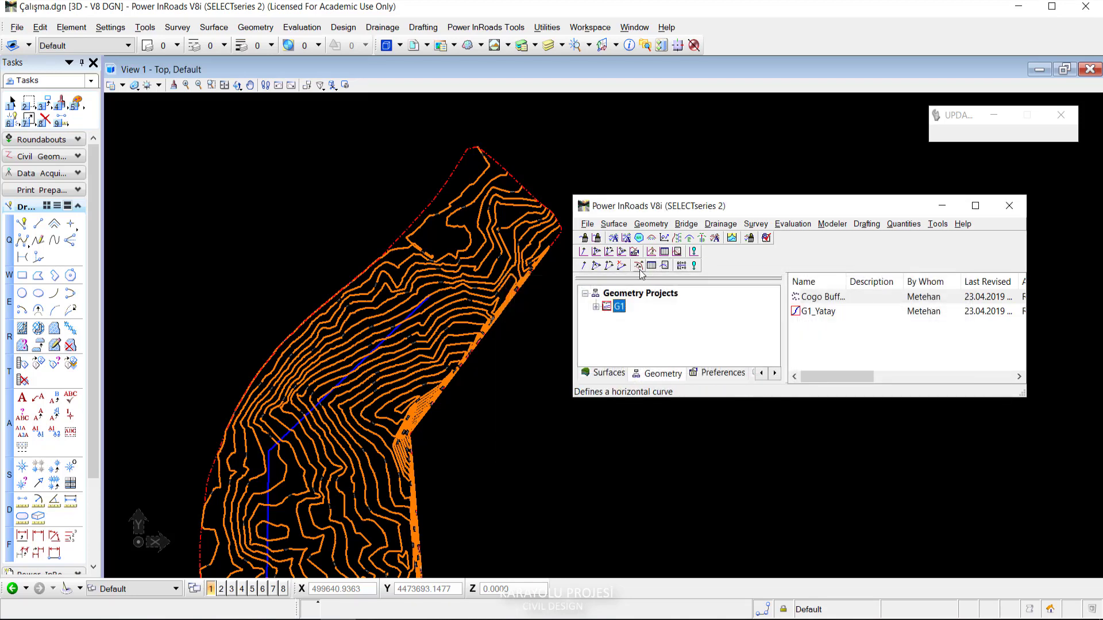
click(639, 265)
scroll(485, 431, down, 3)
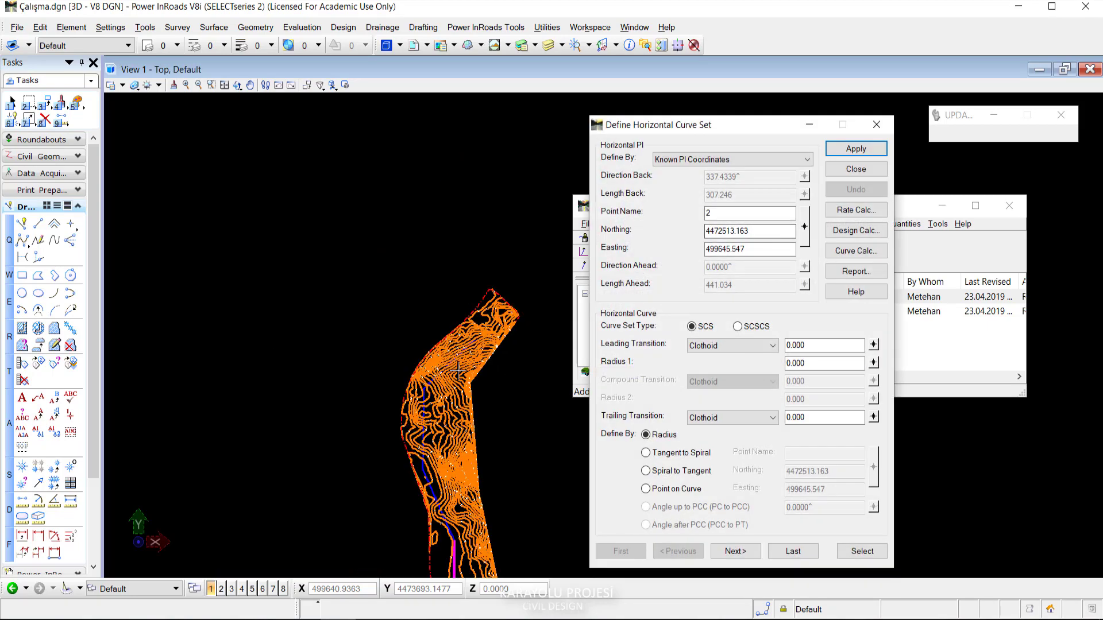
scroll(484, 431, down, 2)
mouse_move(484, 431)
middle_down()
mouse_move(465, 370)
mouse_move(460, 383)
middle_up()
scroll(447, 406, up, 3)
scroll(454, 379, down, 2)
scroll(460, 383, up, 2)
scroll(477, 402, down, 2)
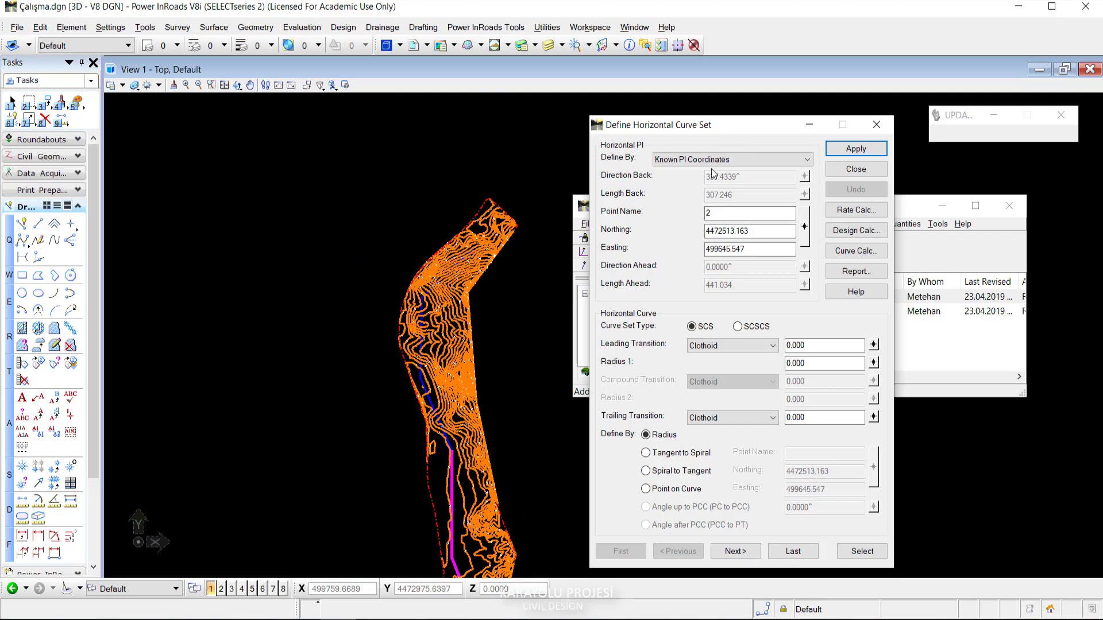
middle_drag(592, 337, 536, 295)
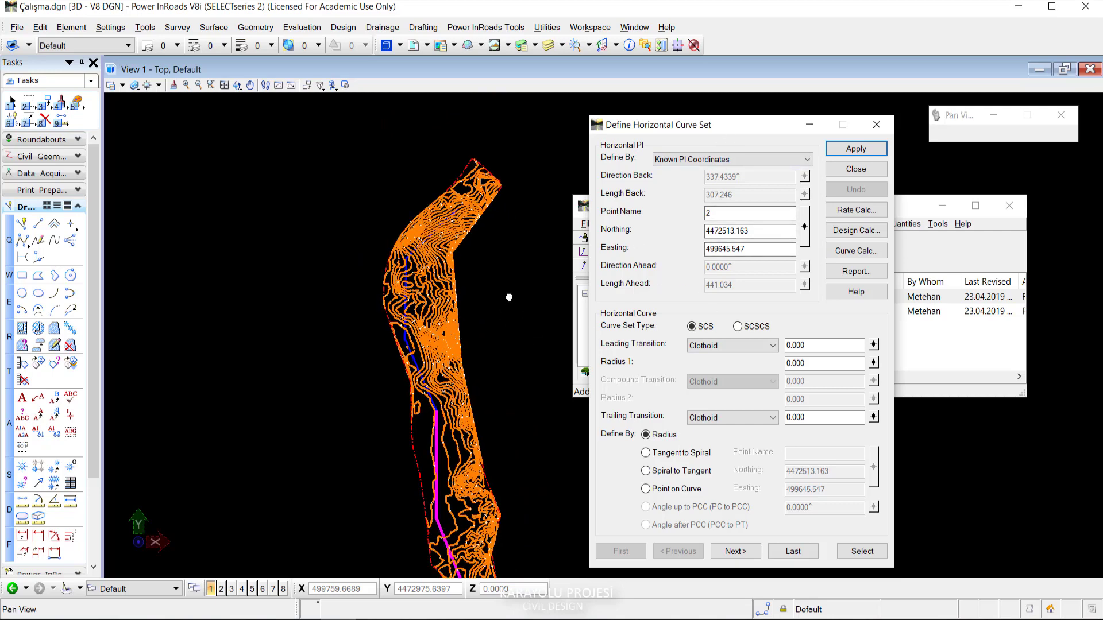
click(877, 125)
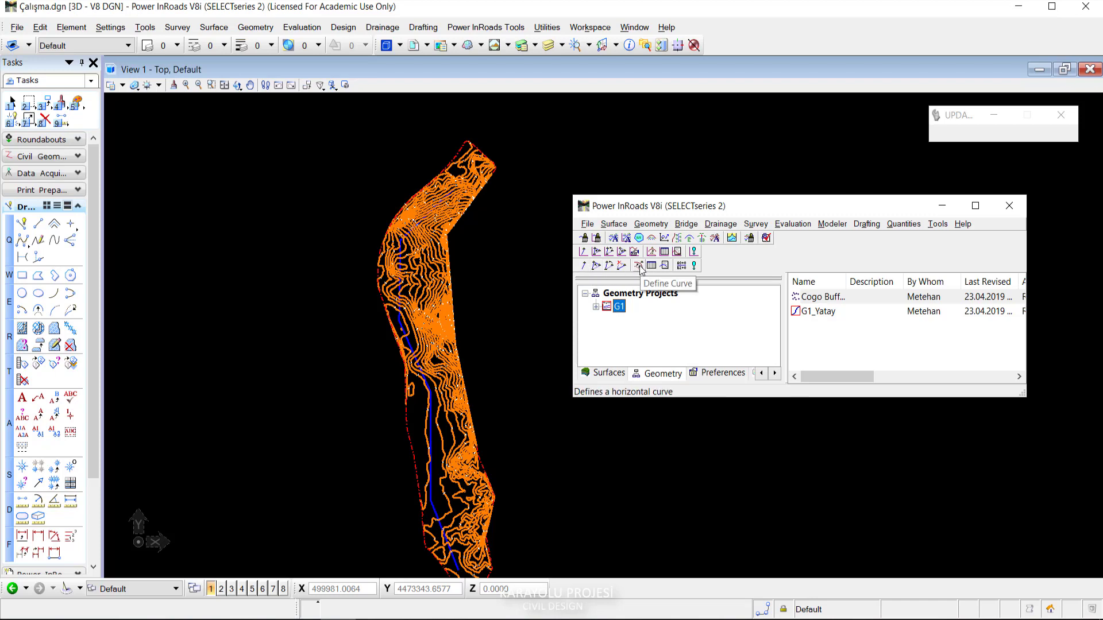
click(650, 224)
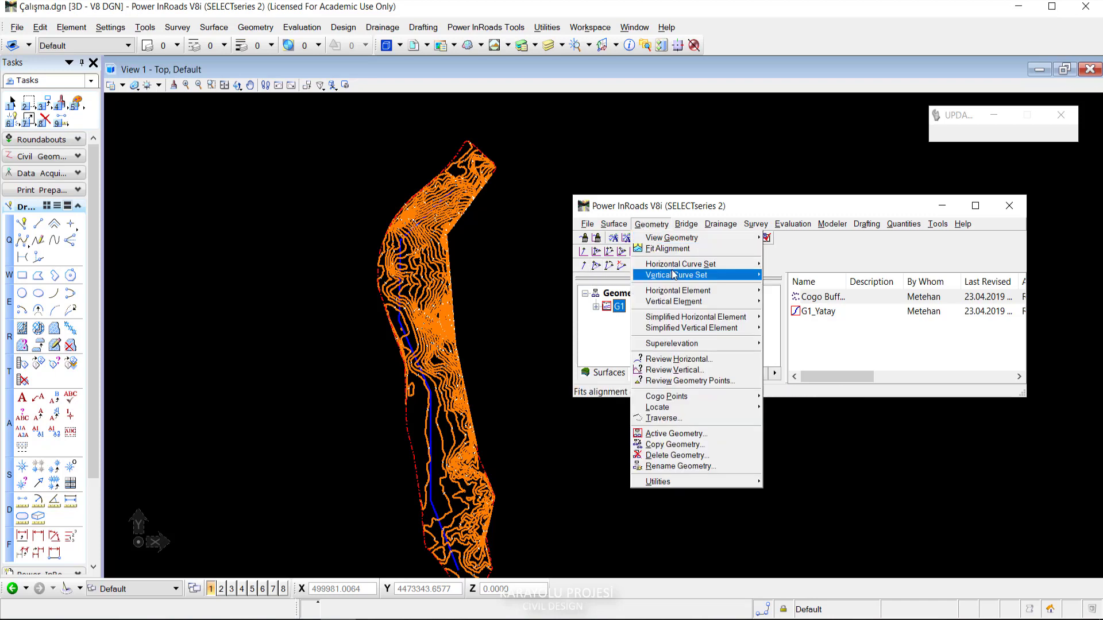
mouse_move(680, 264)
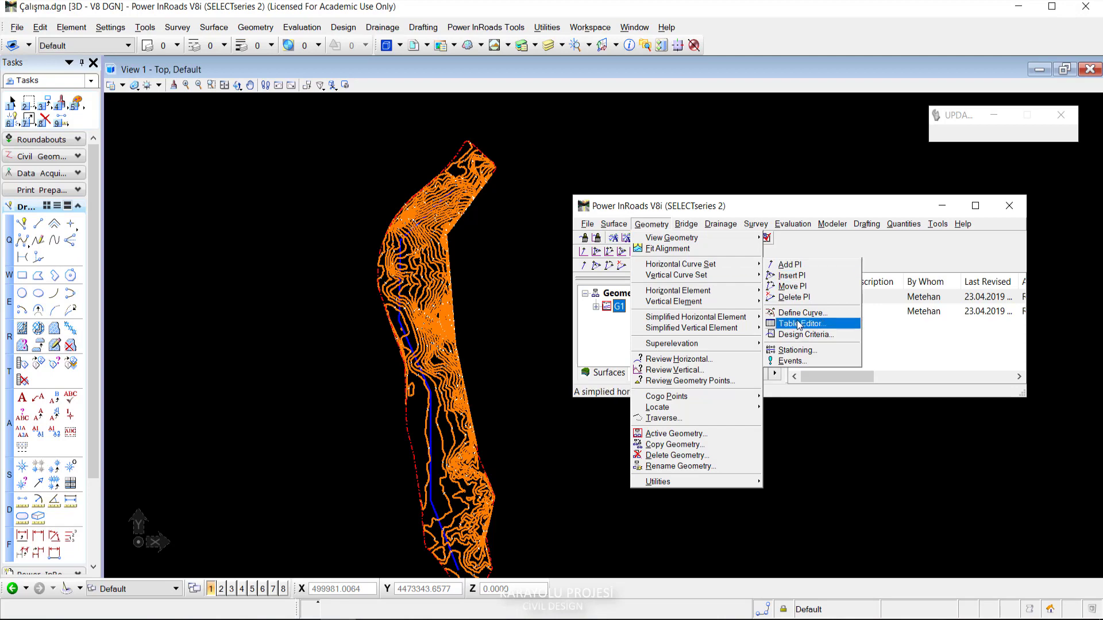
click(755, 224)
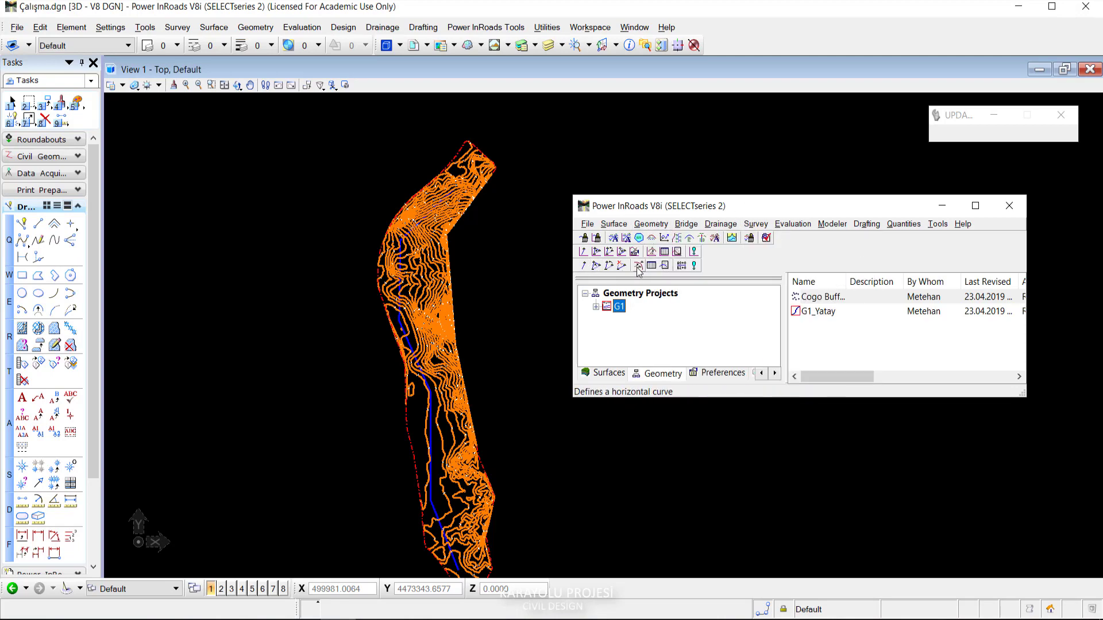
click(638, 266)
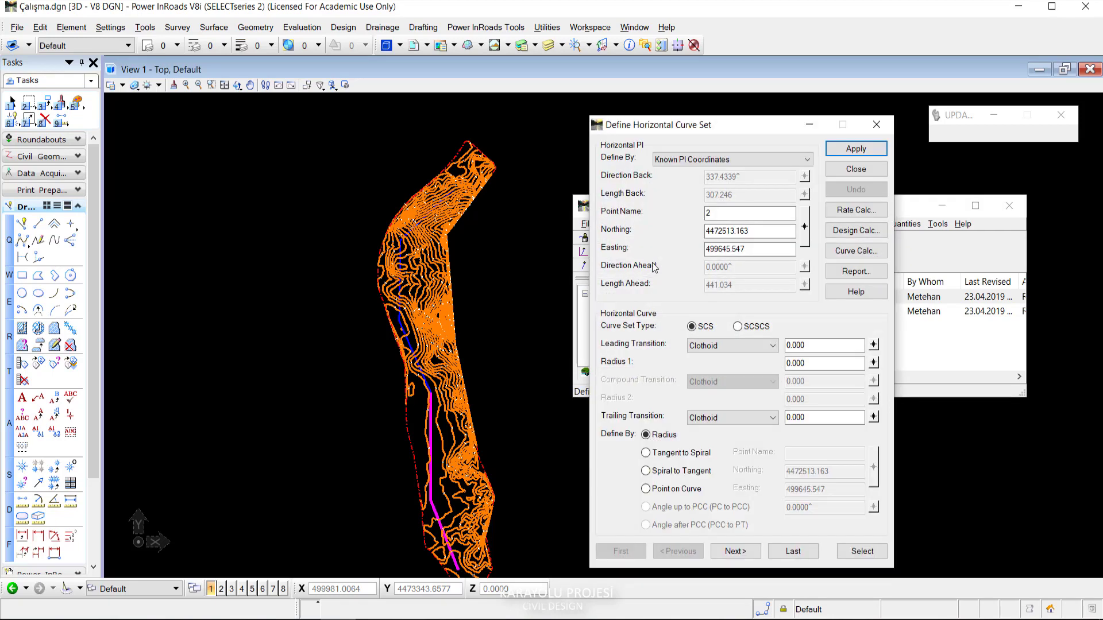
click(856, 169)
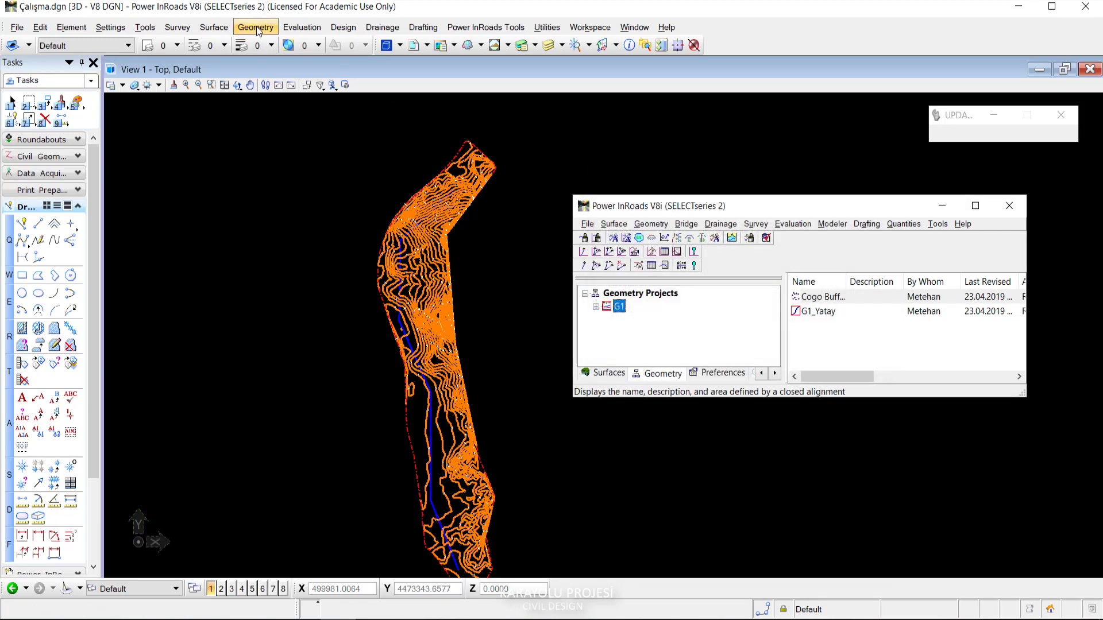
click(257, 29)
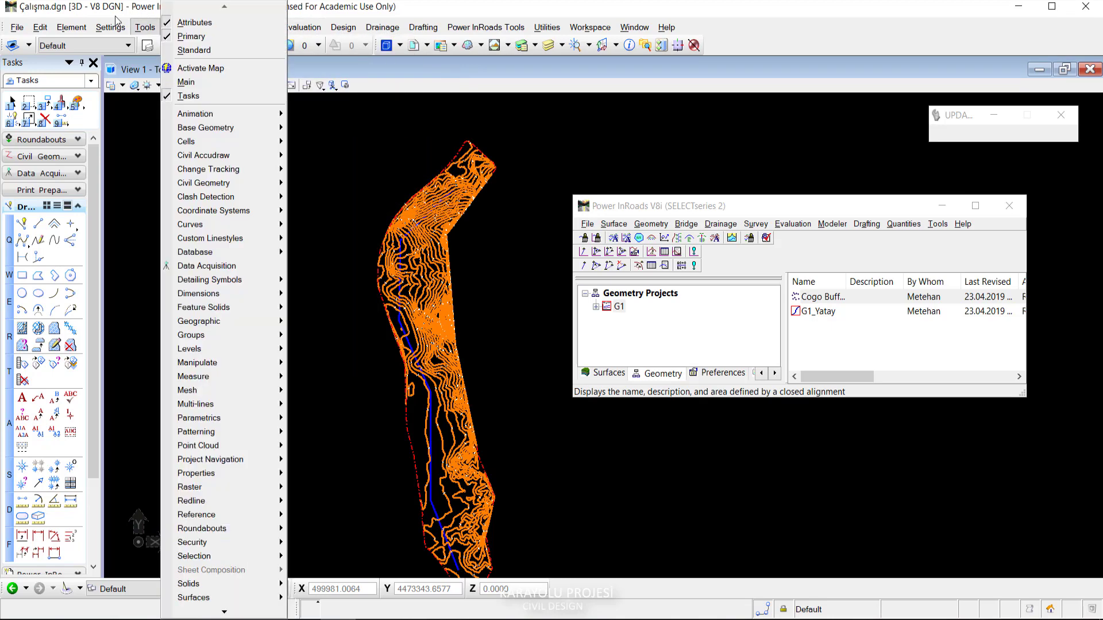
click(486, 27)
click(255, 27)
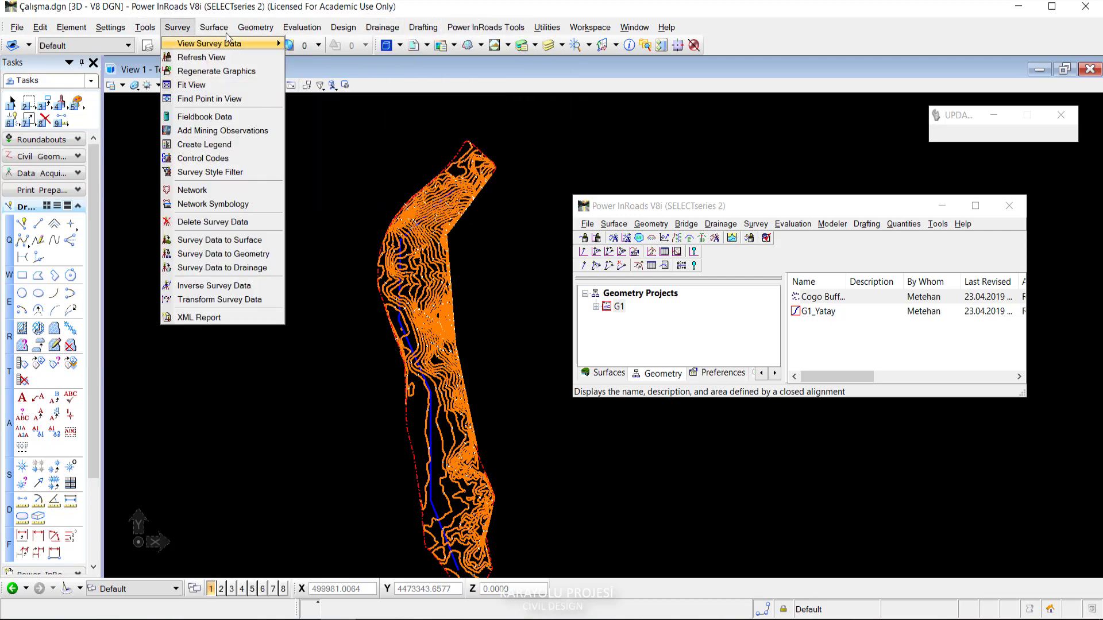
click(667, 27)
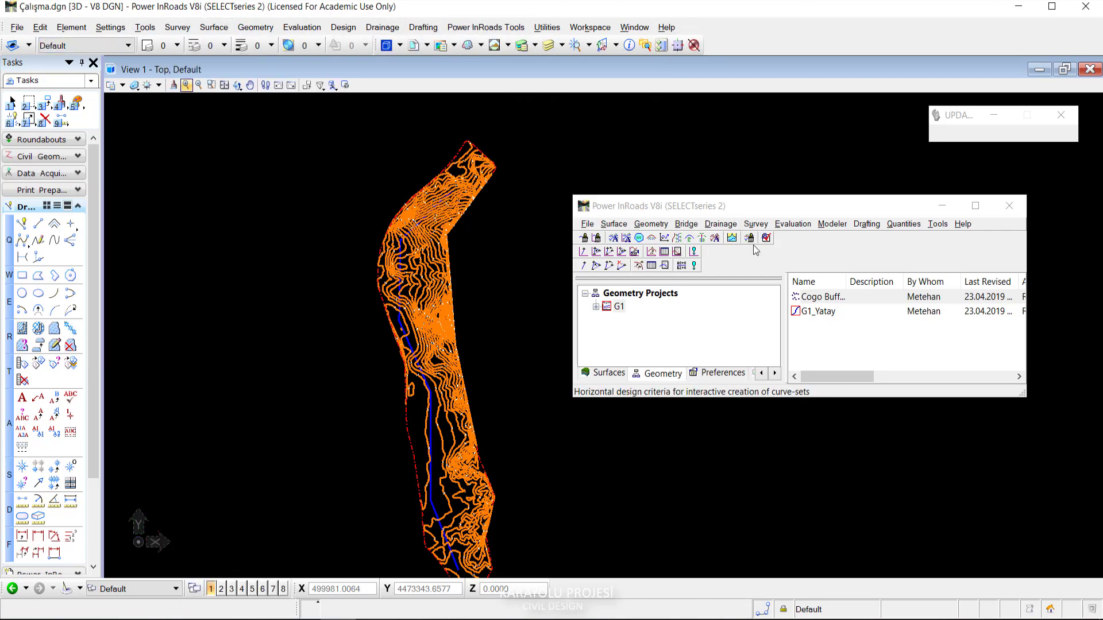
Step through PIs in the curve set definition, ending back at point 2.
click(638, 266)
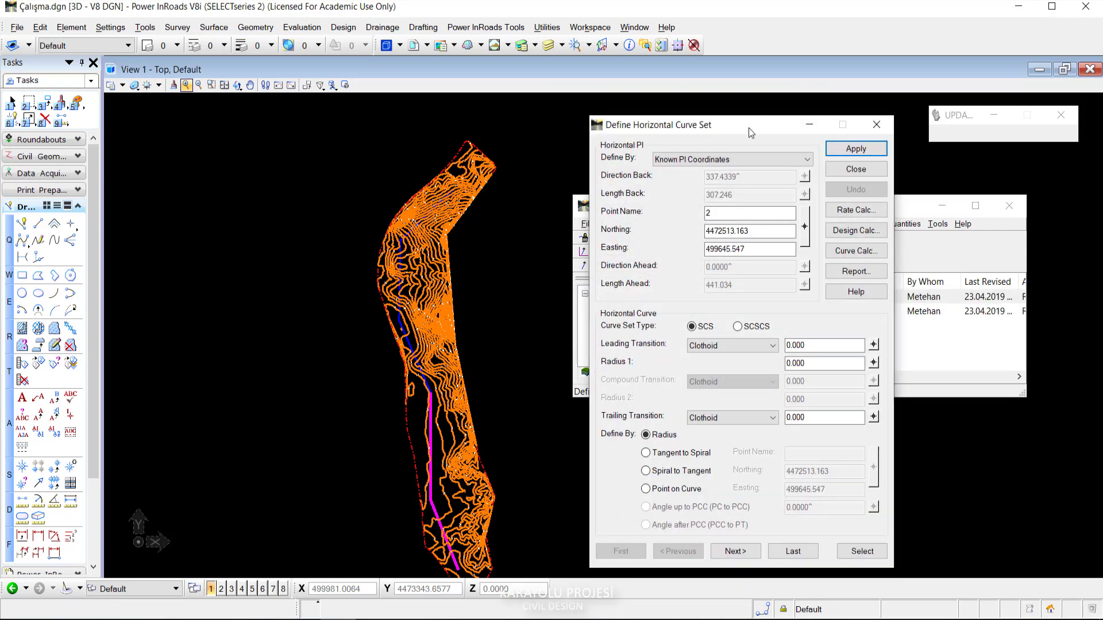
drag(722, 136, 757, 102)
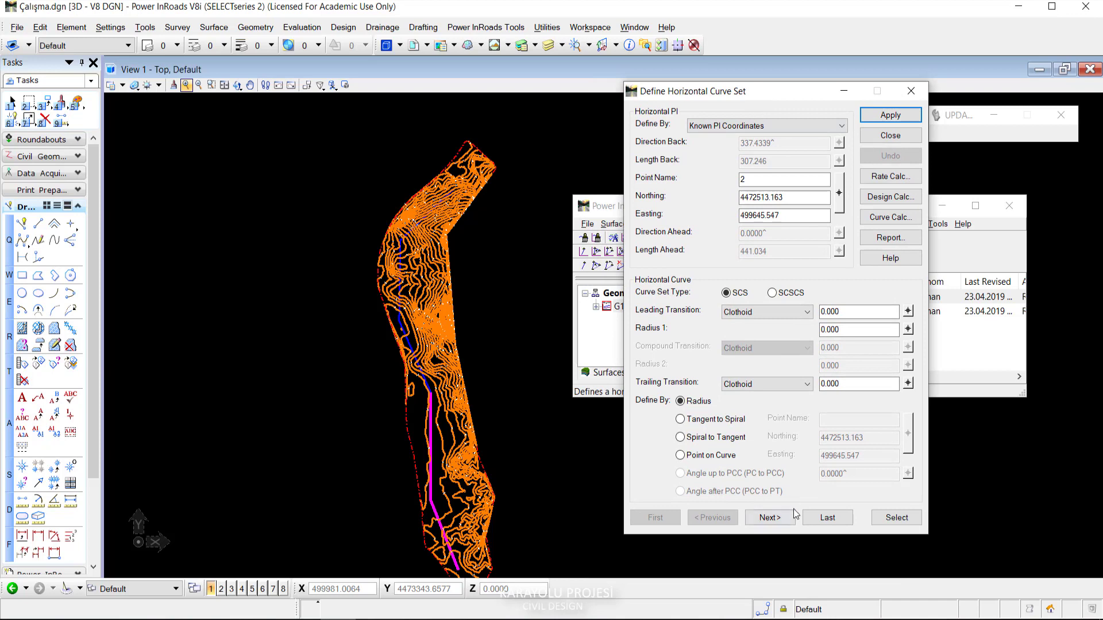
click(776, 518)
click(776, 519)
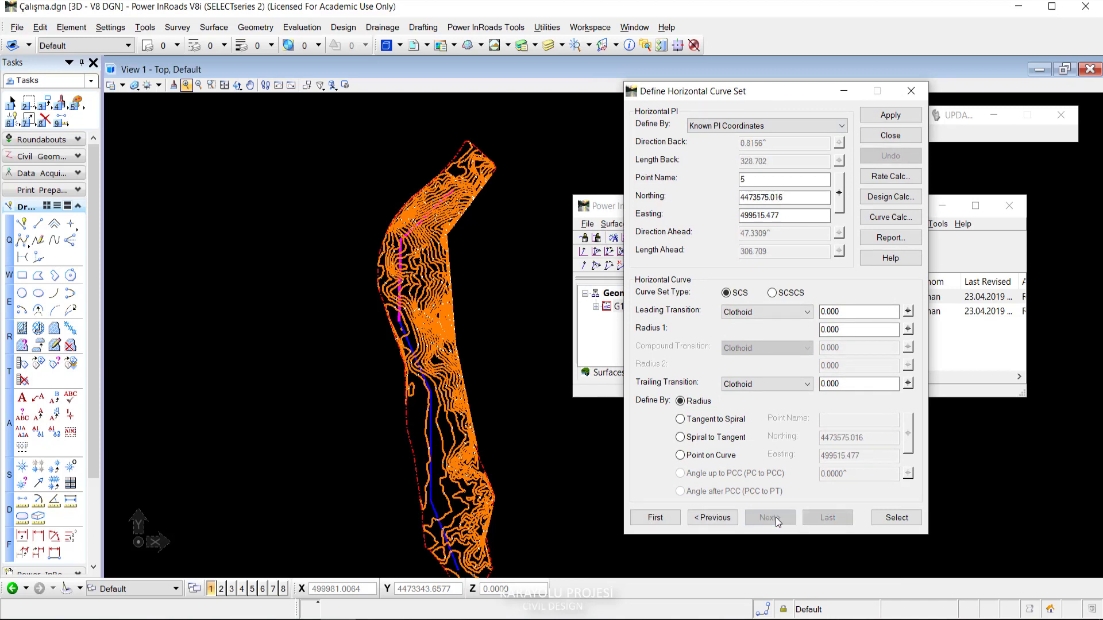
click(729, 518)
click(729, 518)
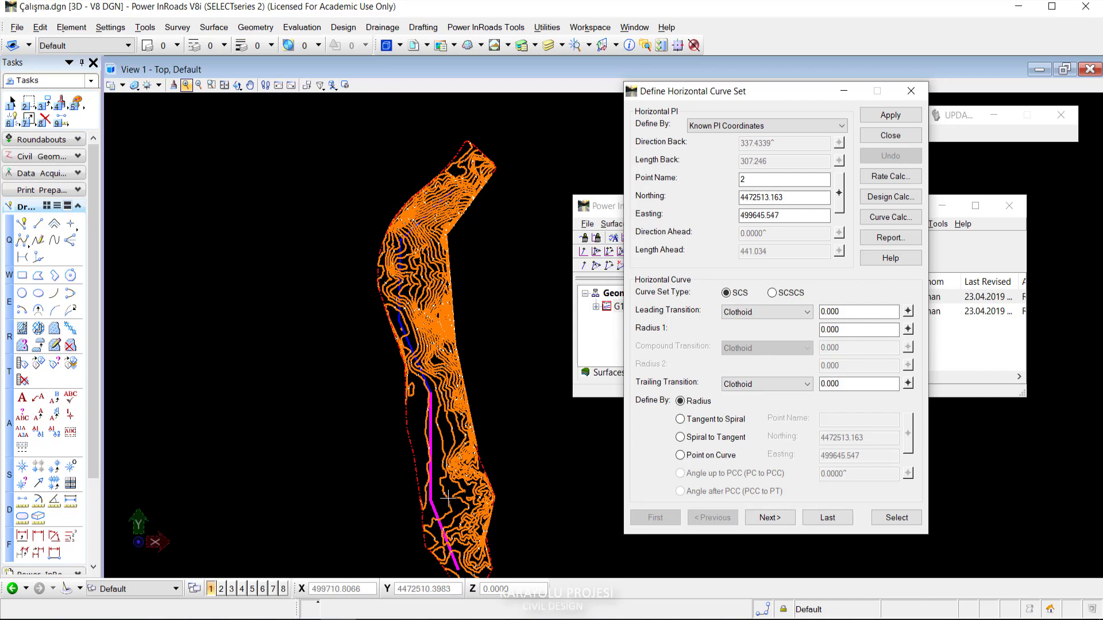
Pan to center the whole contour corridor and lower the curve set window slightly.
scroll(432, 508, up, 5)
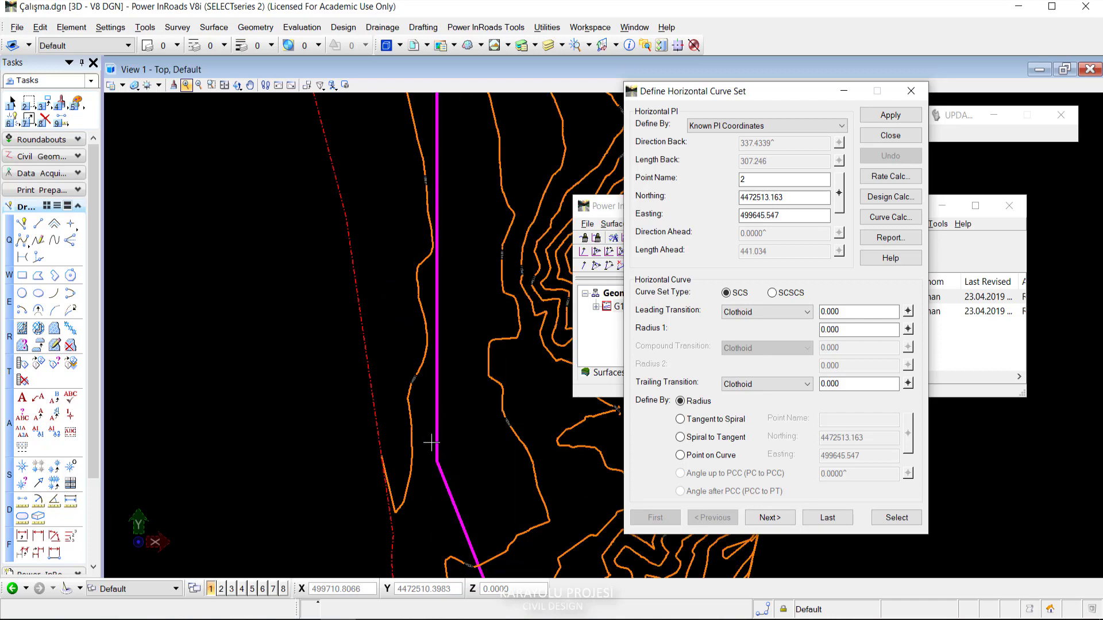
scroll(431, 443, down, 4)
scroll(431, 443, down, 2)
scroll(432, 443, up, 1)
middle_drag(432, 443, 412, 415)
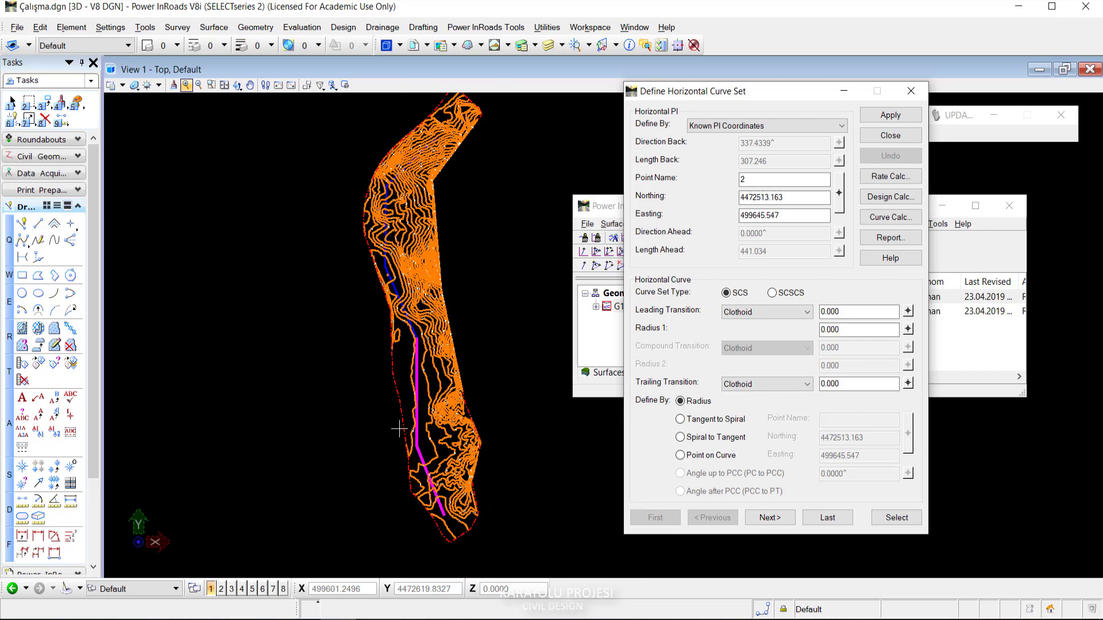
scroll(419, 464, up, 1)
scroll(431, 300, up, 3)
scroll(436, 322, down, 4)
middle_drag(439, 321, 435, 377)
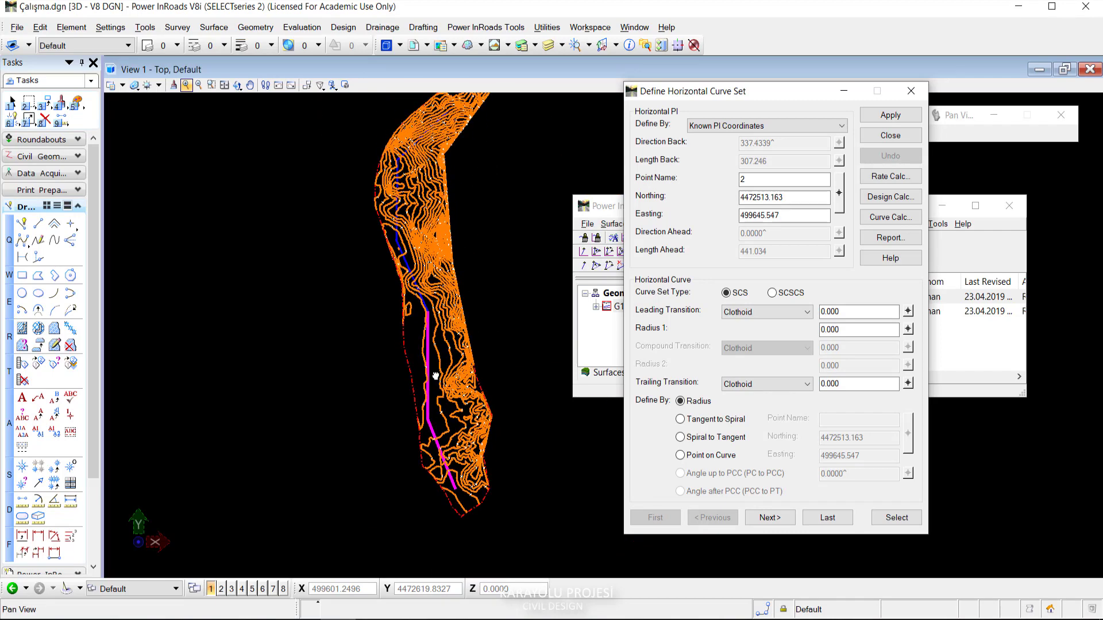
drag(774, 90, 775, 112)
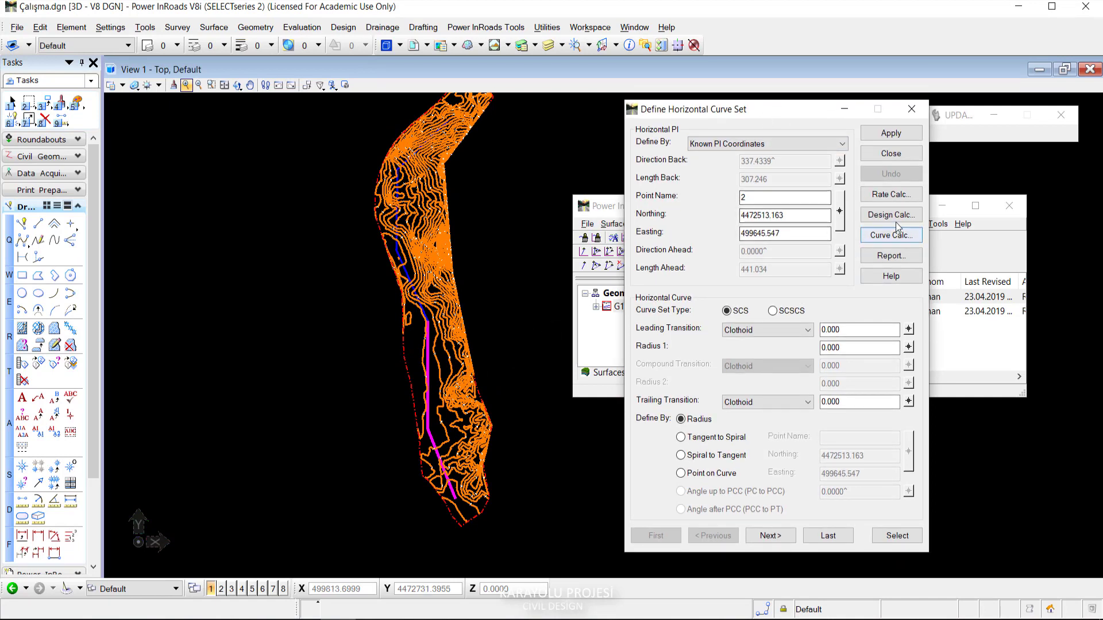
click(878, 197)
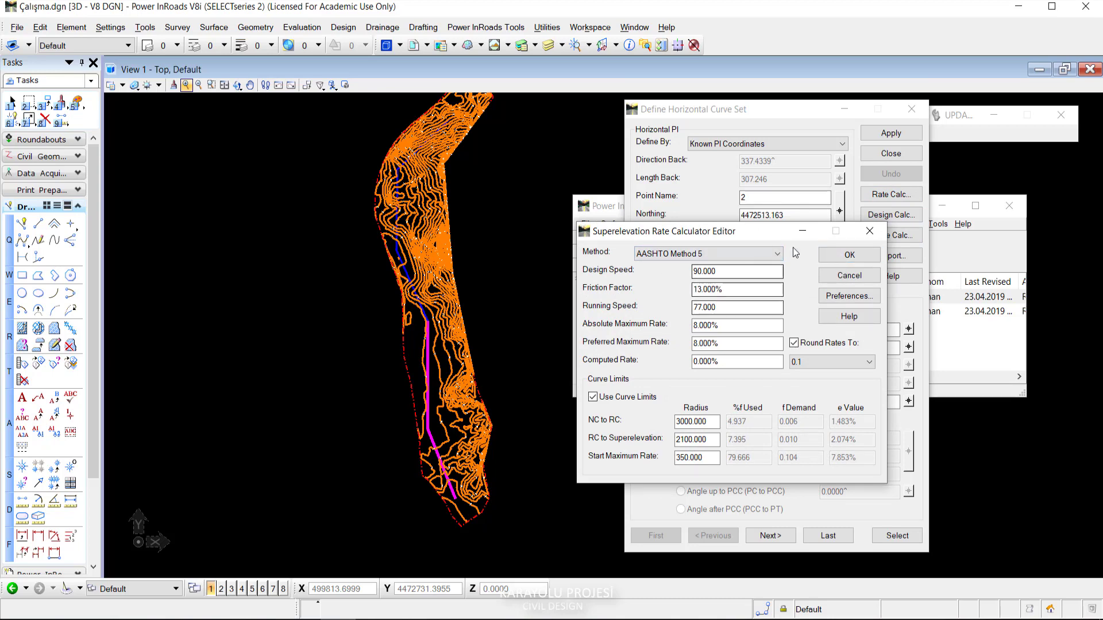
click(845, 276)
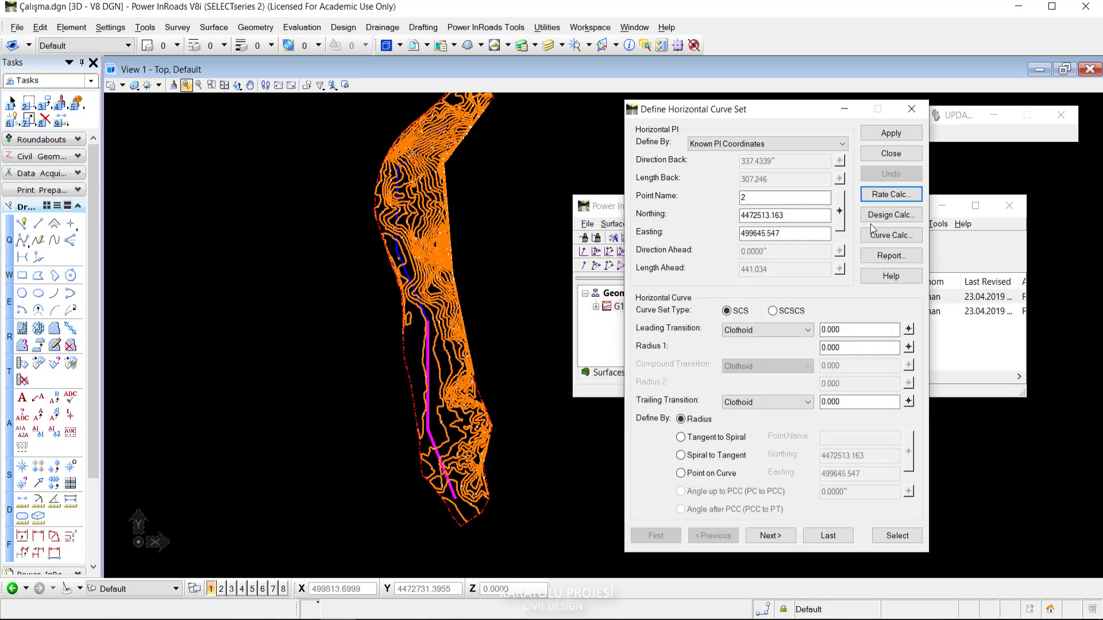
click(883, 239)
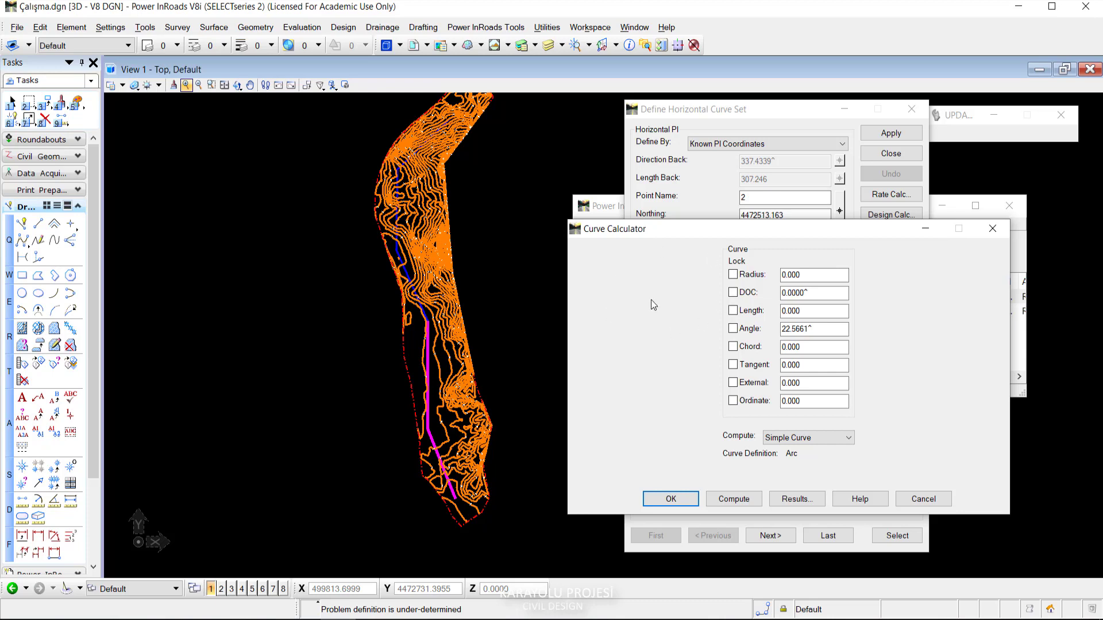
drag(746, 229, 691, 225)
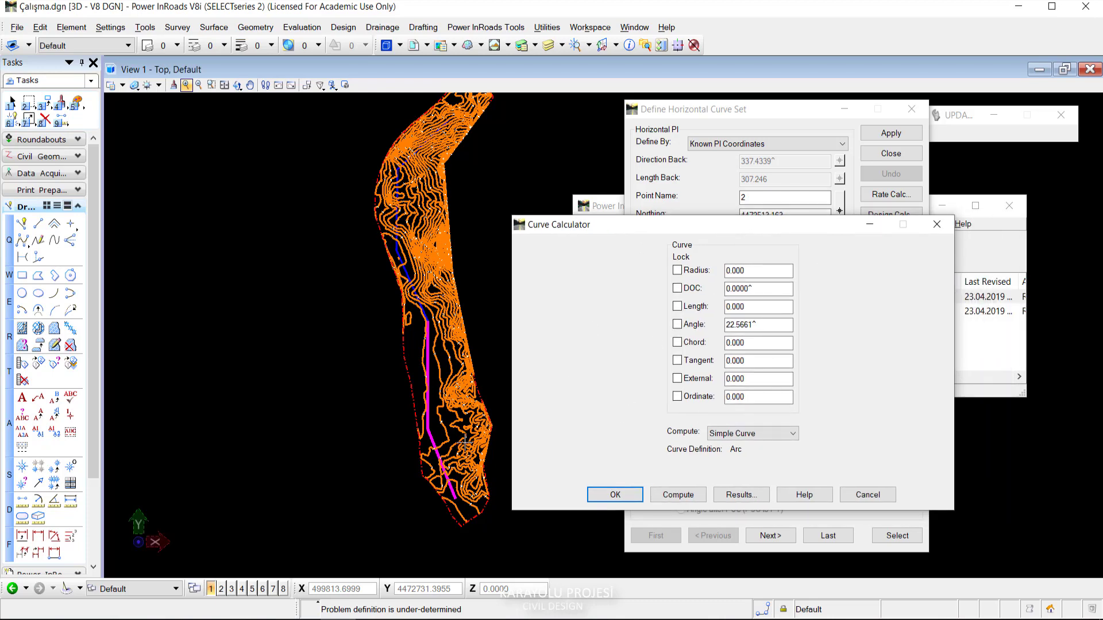
click(934, 226)
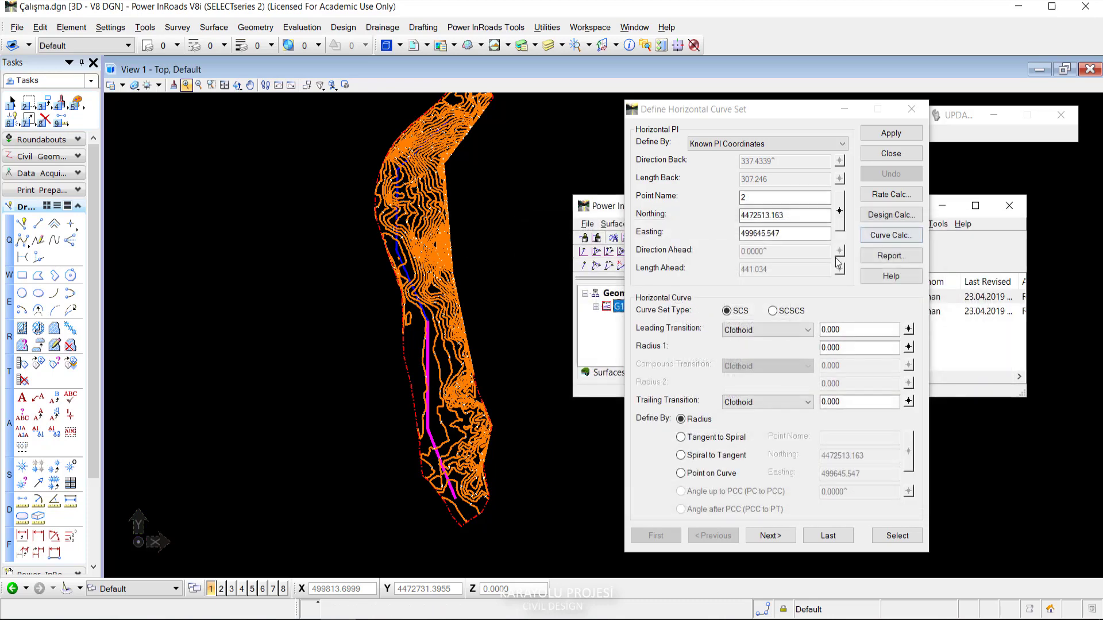
Set Design Calculators to Compute Radius and read the radius for speed 120.
click(882, 218)
mouse_move(798, 216)
mouse_down()
mouse_move(829, 213)
mouse_move(803, 201)
mouse_up()
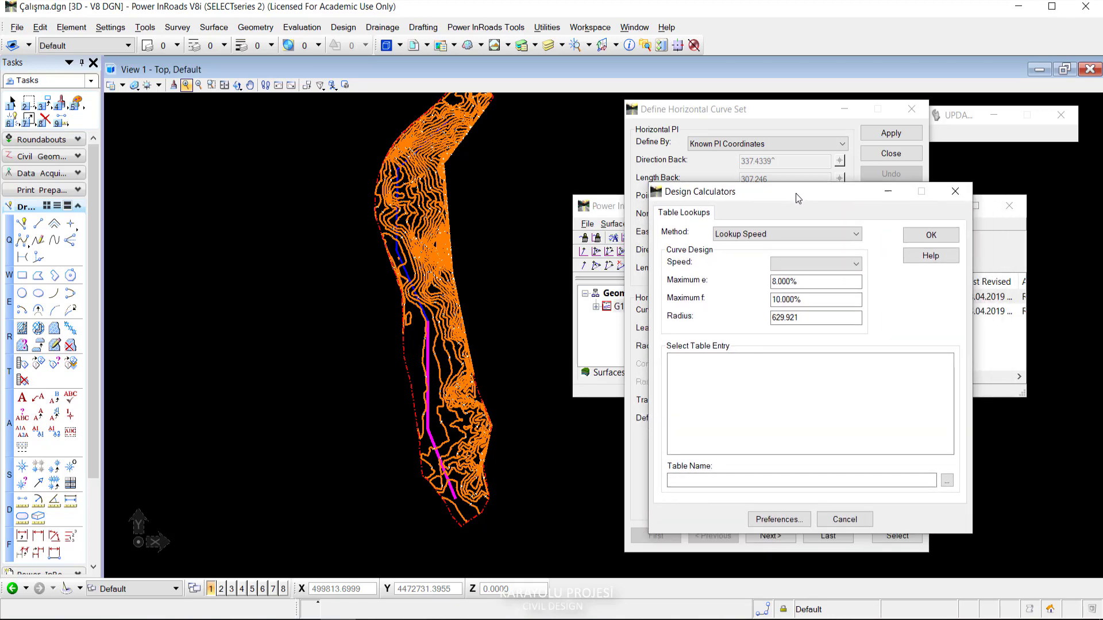
click(763, 235)
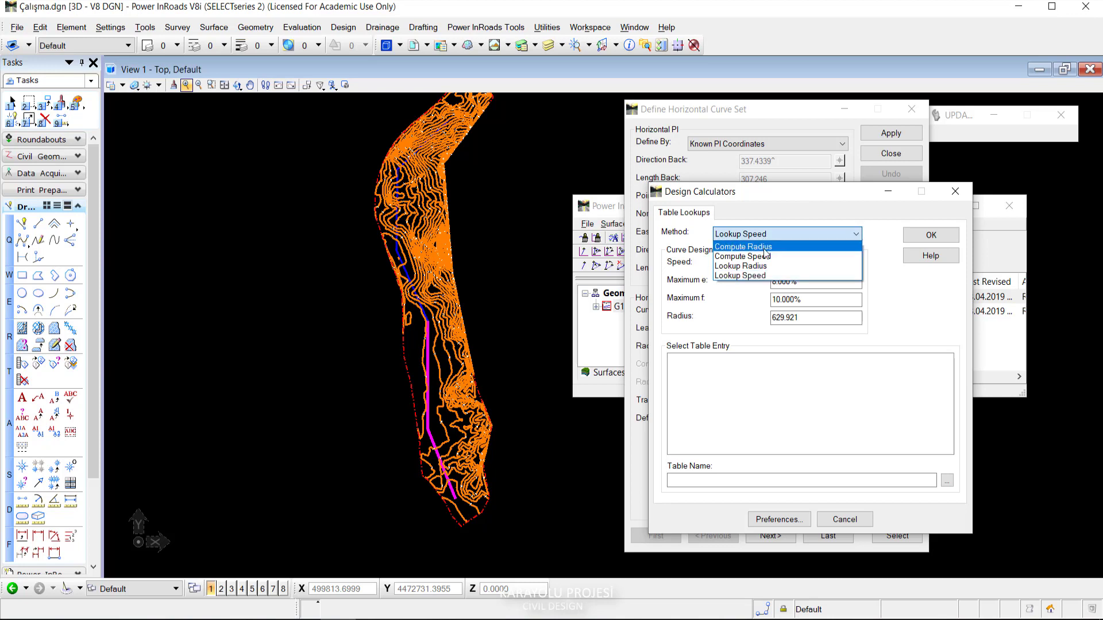
click(741, 247)
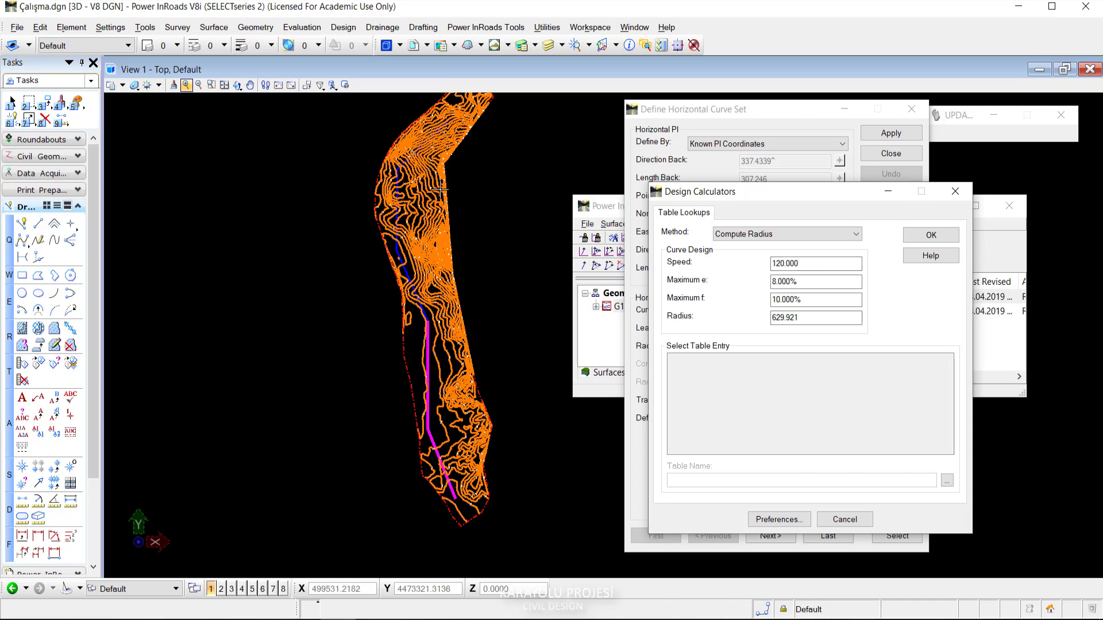
double_click(815, 263)
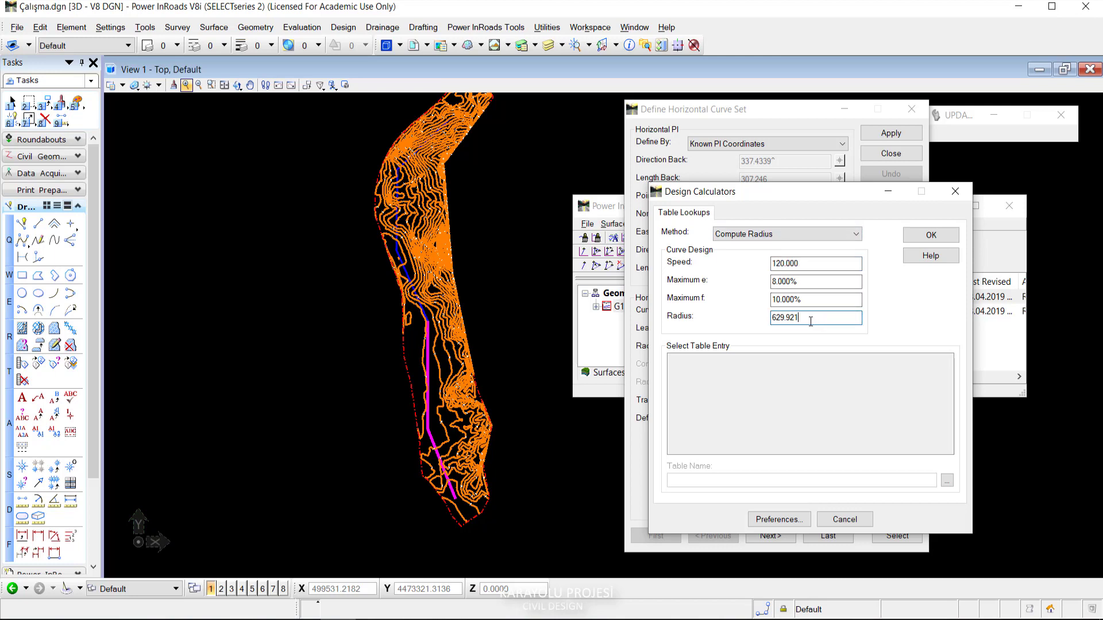
mouse_move(796, 318)
mouse_down()
mouse_move(765, 322)
mouse_move(778, 319)
mouse_up()
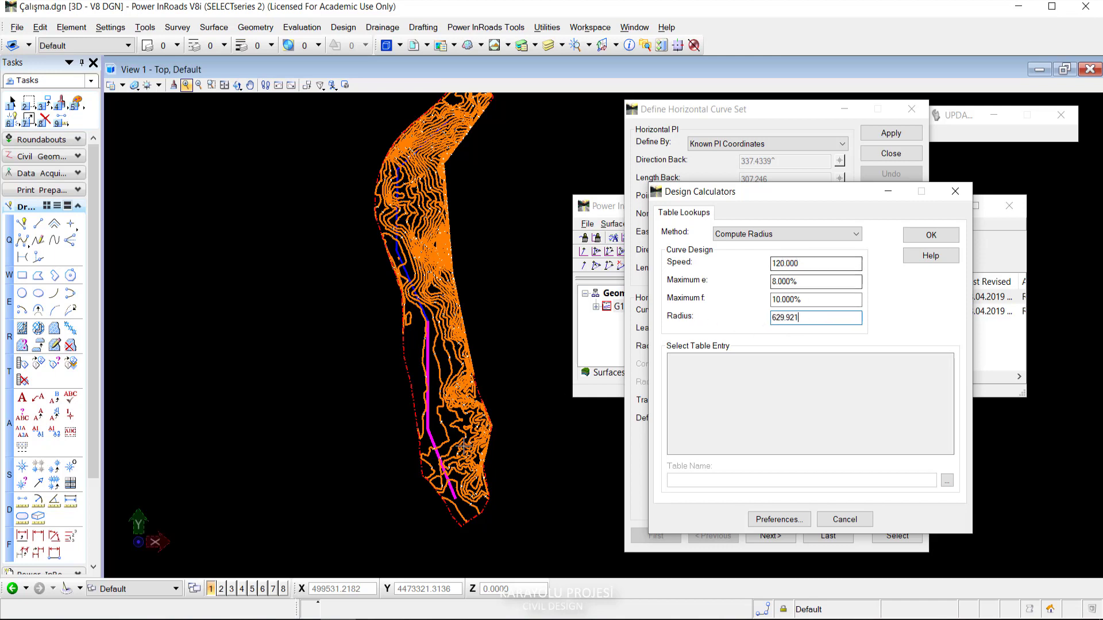
Recompute the radius for design speeds 80 and then 50, giving 109.361.
drag(801, 264, 745, 284)
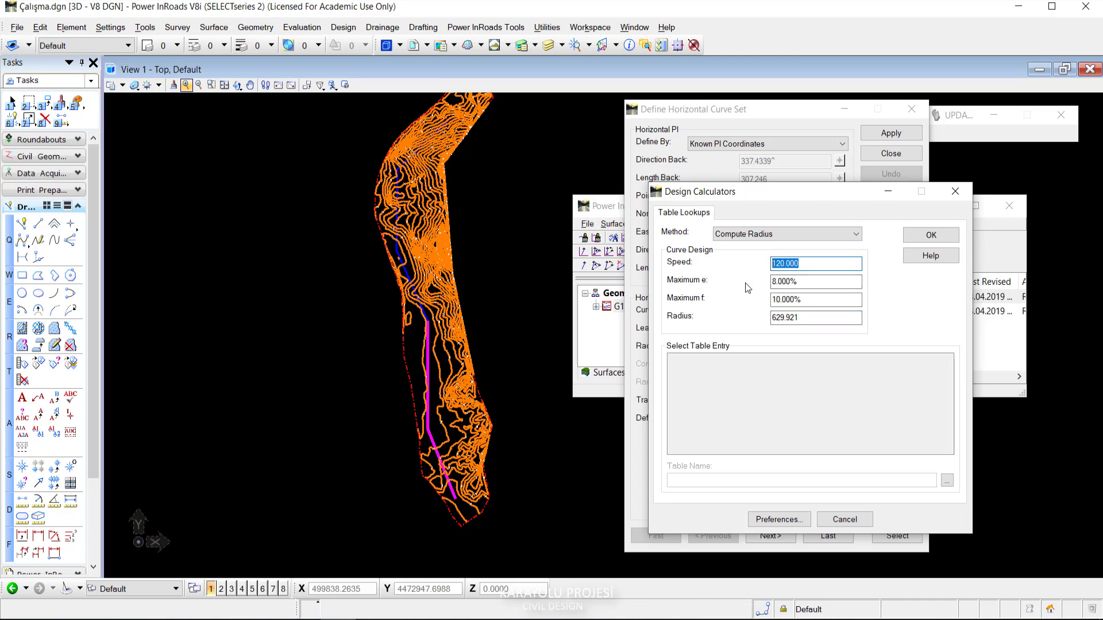
text(80)
key(Tab)
click(814, 317)
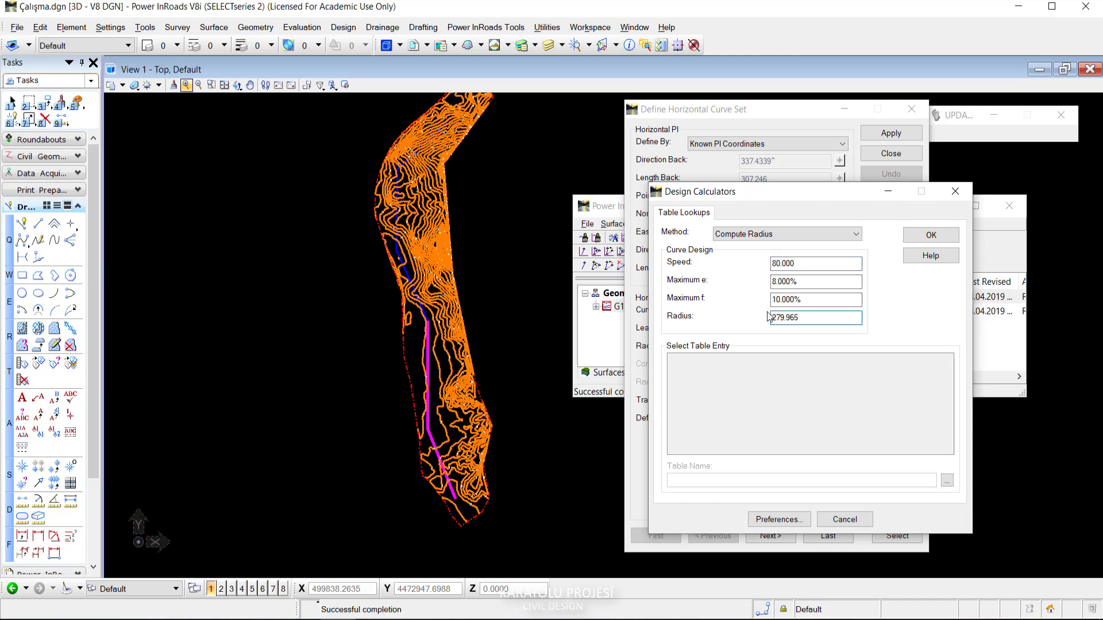
drag(801, 263, 752, 264)
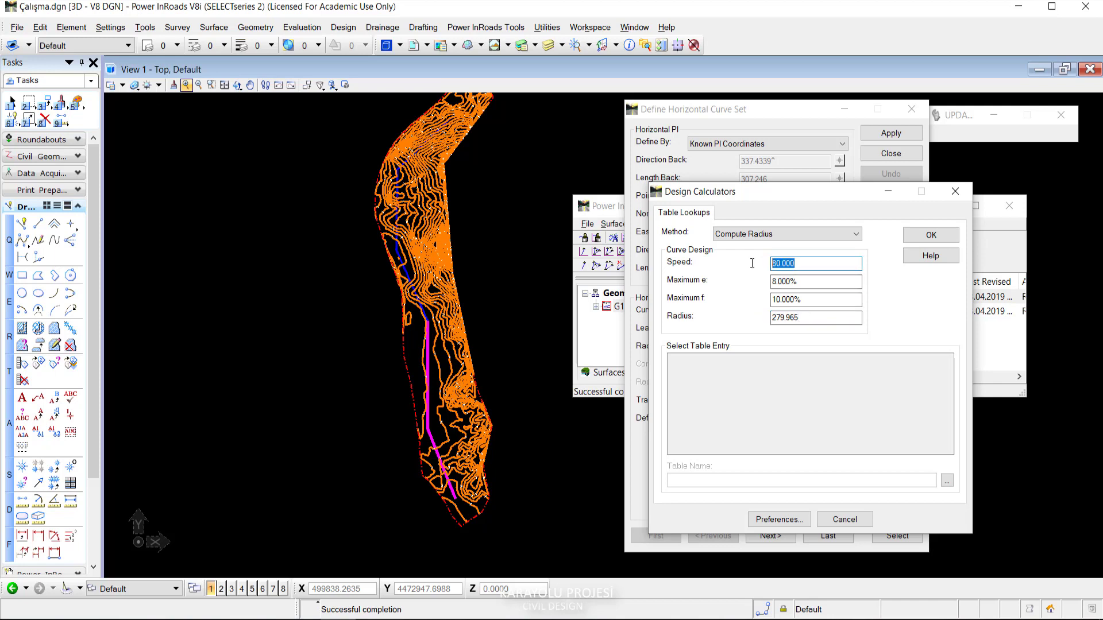
text(5)
key(Tab)
key(Tab)
click(812, 317)
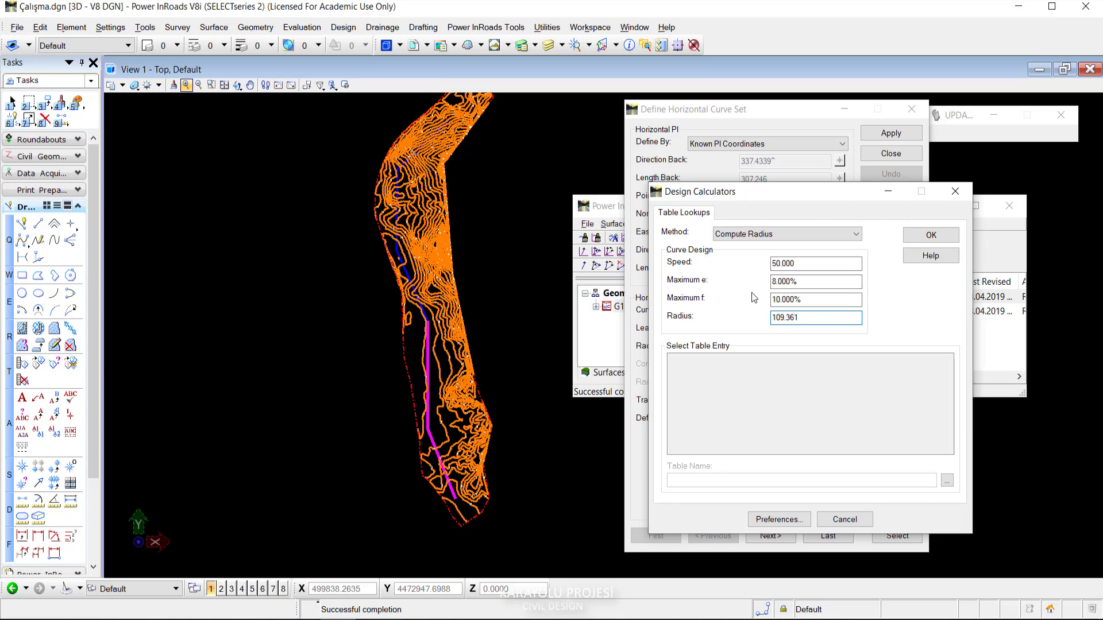
click(781, 232)
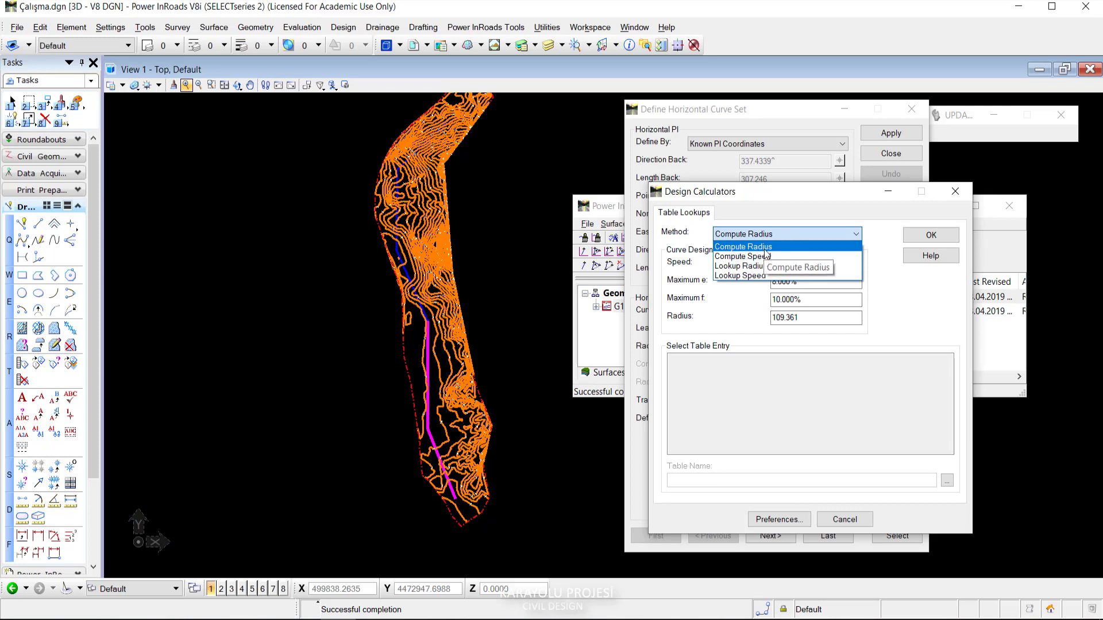
click(770, 236)
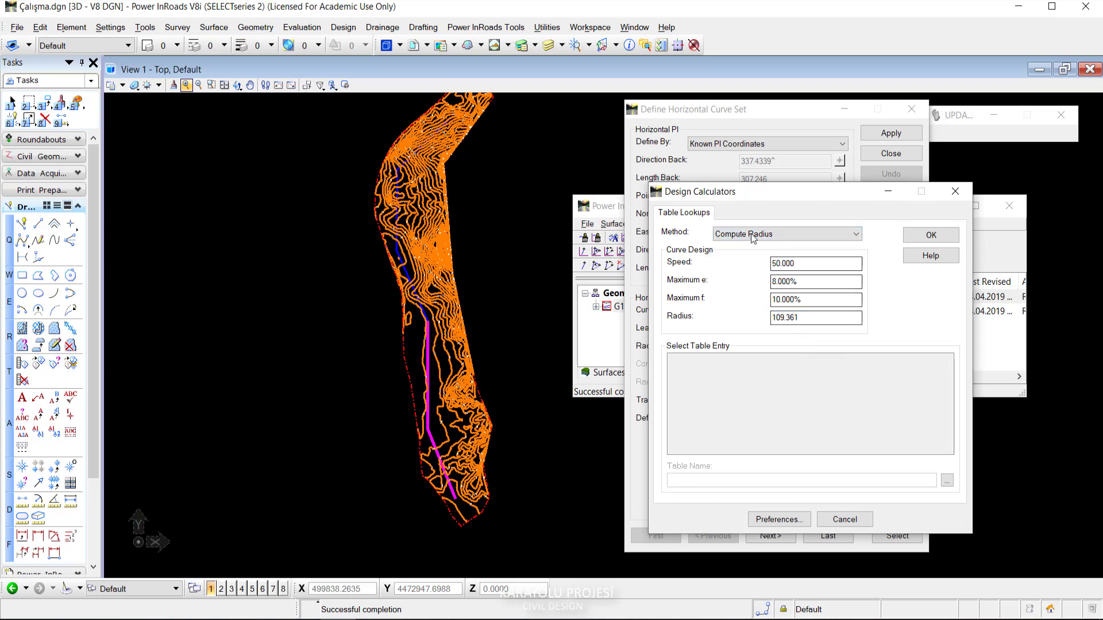
Switch the calculator to Compute Speed and check radius 200, giving speed 67.617.
click(753, 237)
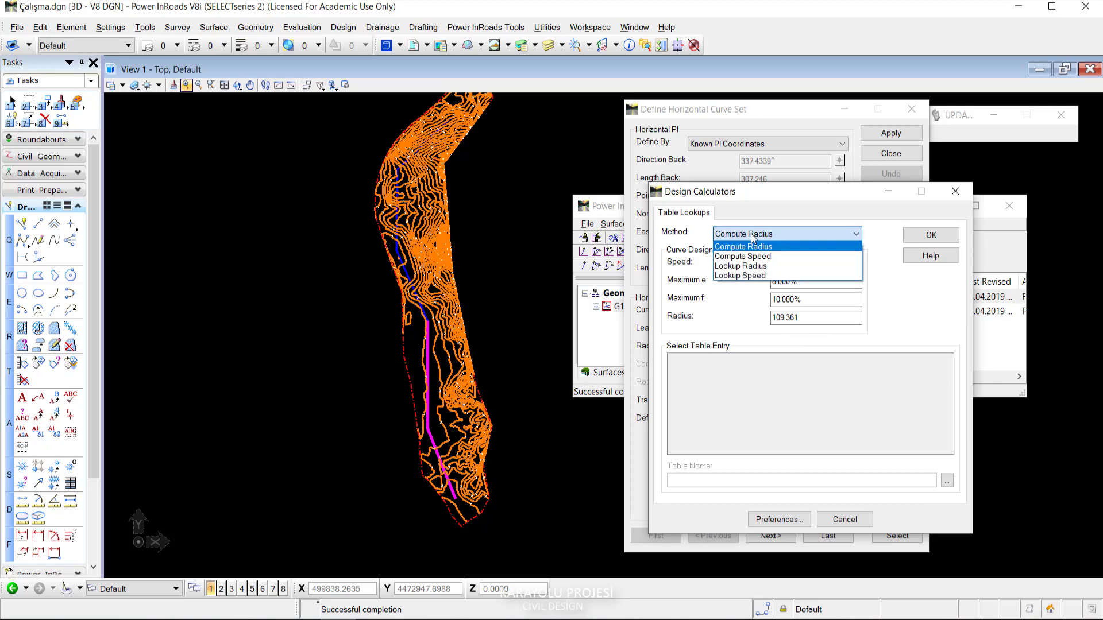
click(730, 257)
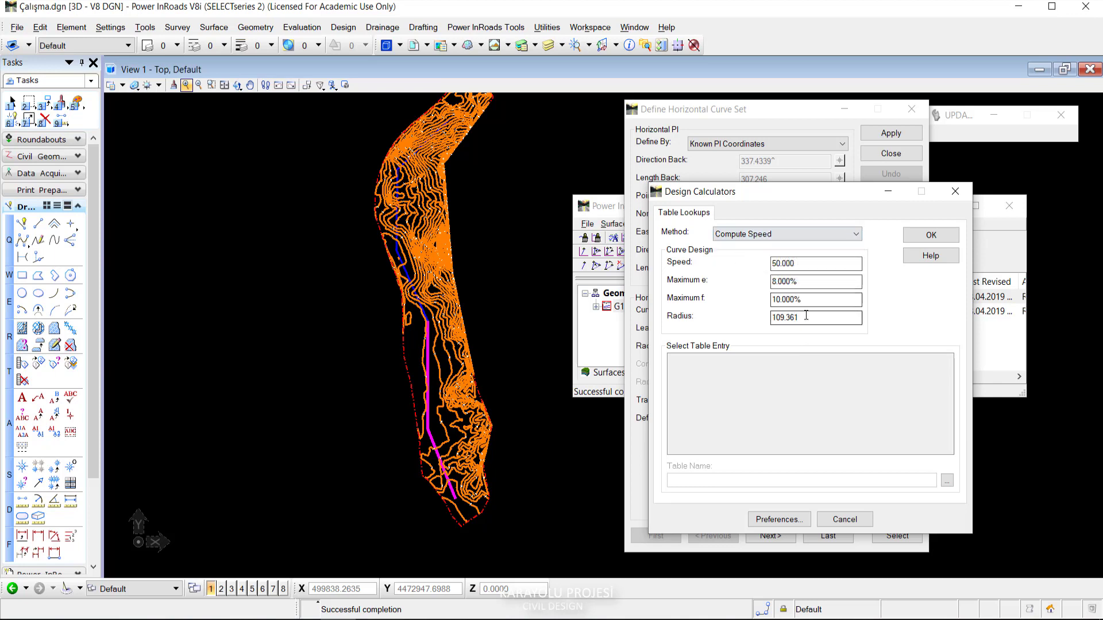
drag(806, 315, 770, 316)
text(200)
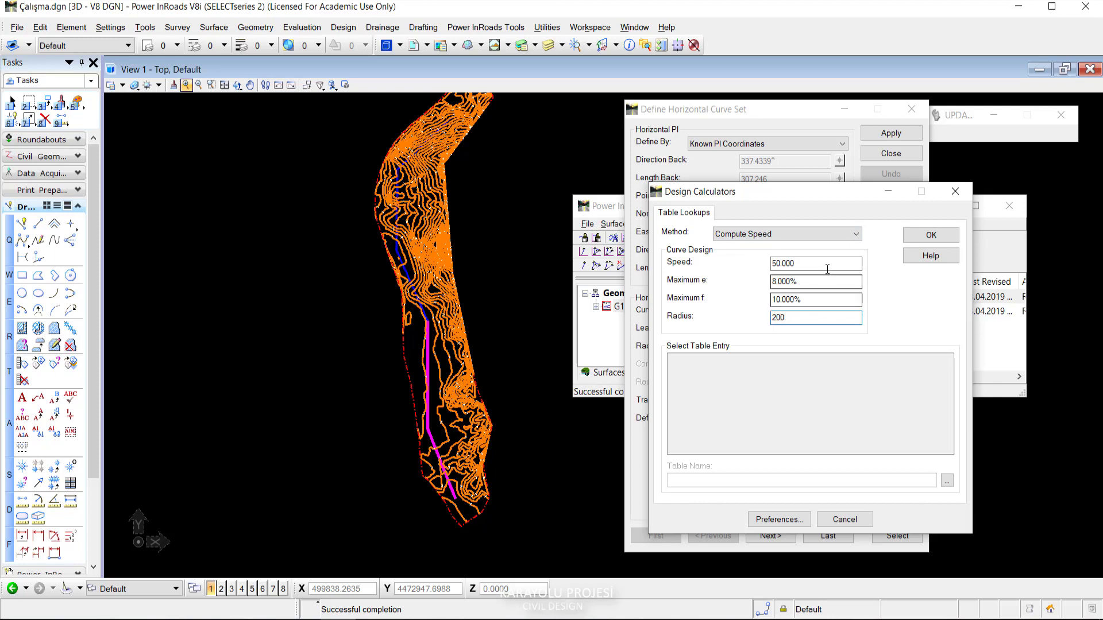
click(773, 263)
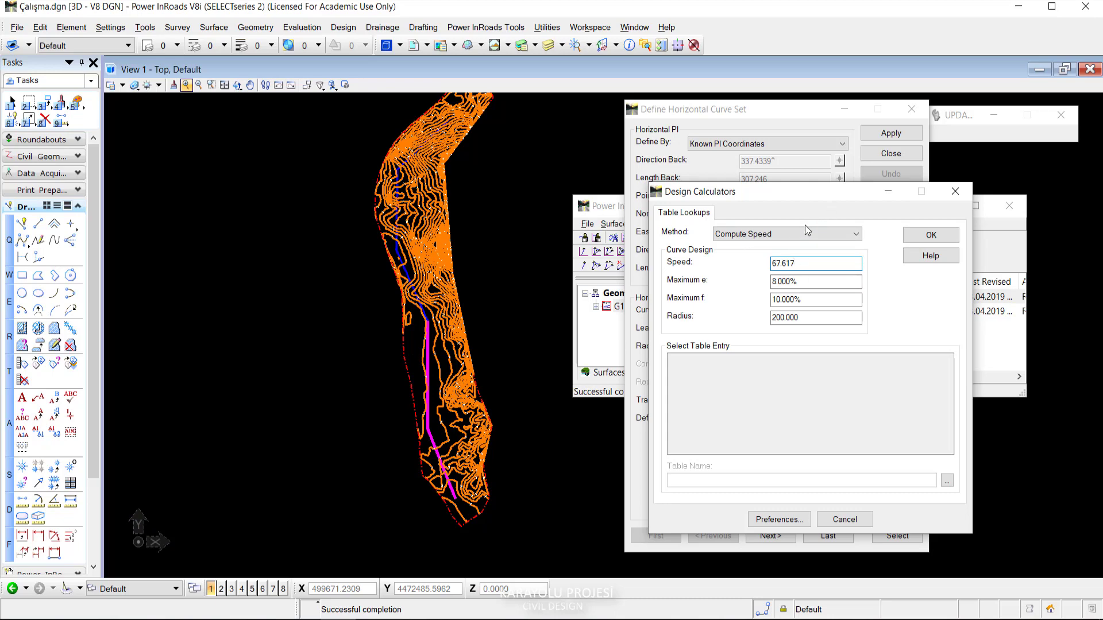
Compute the design speed for a 250 m radius in the calculator.
drag(782, 190, 774, 201)
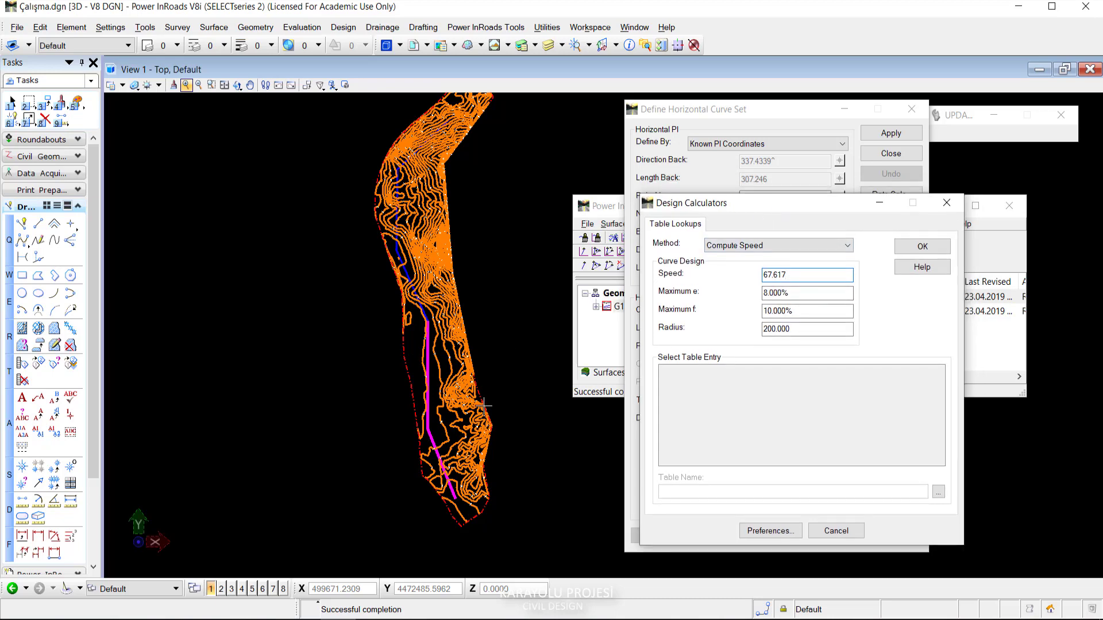
middle_drag(425, 332, 376, 314)
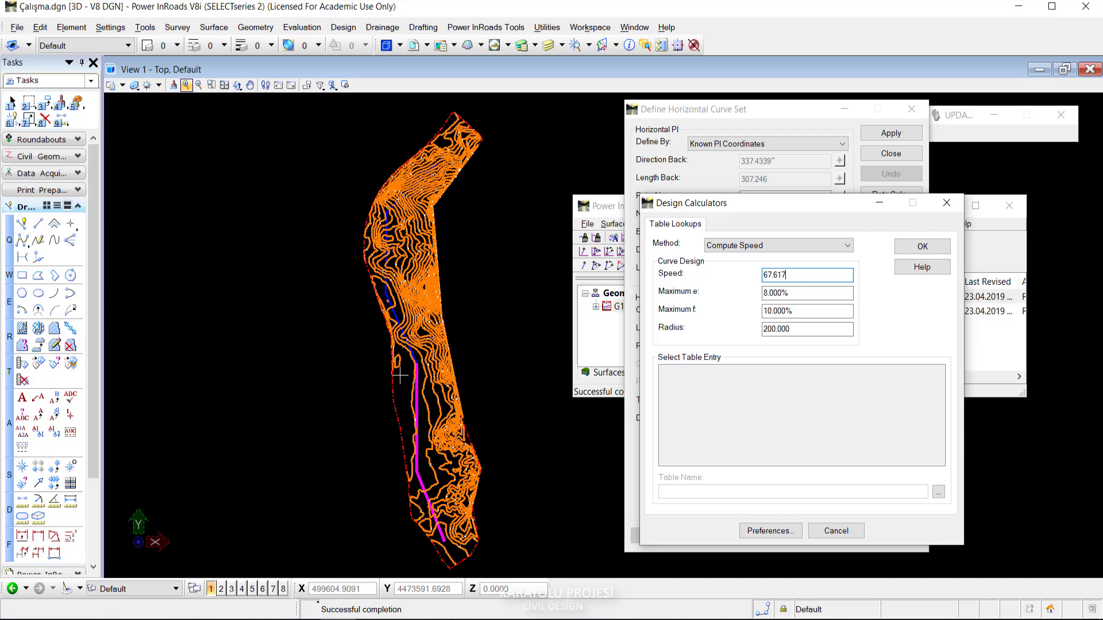
scroll(376, 314, down, 1)
scroll(385, 319, down, 1)
scroll(390, 325, down, 1)
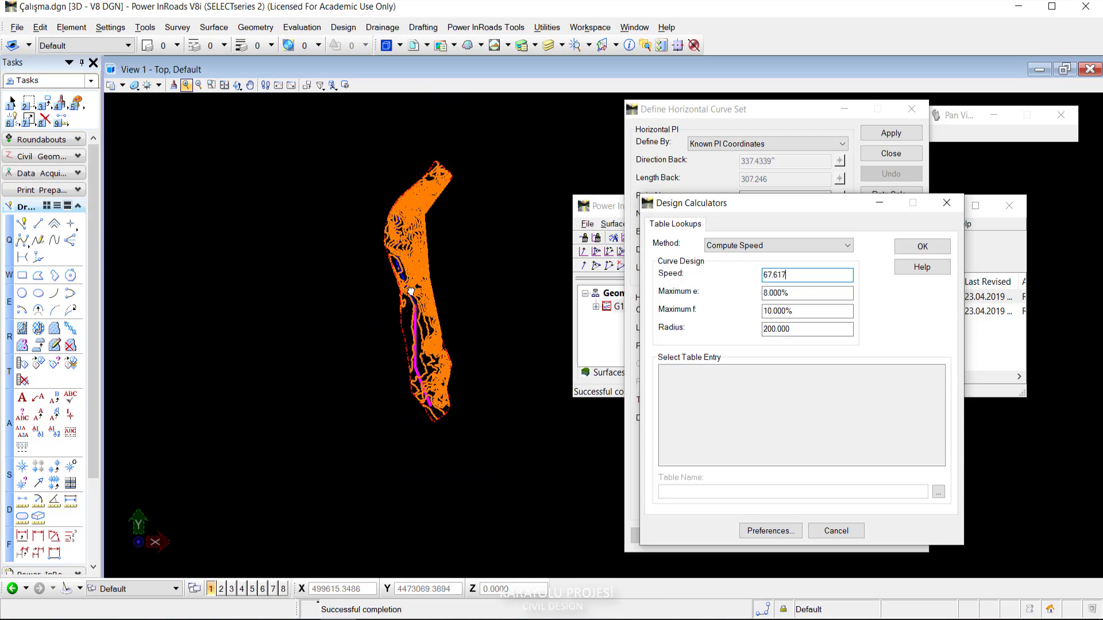
scroll(395, 330, down, 1)
scroll(395, 327, up, 1)
scroll(394, 320, up, 2)
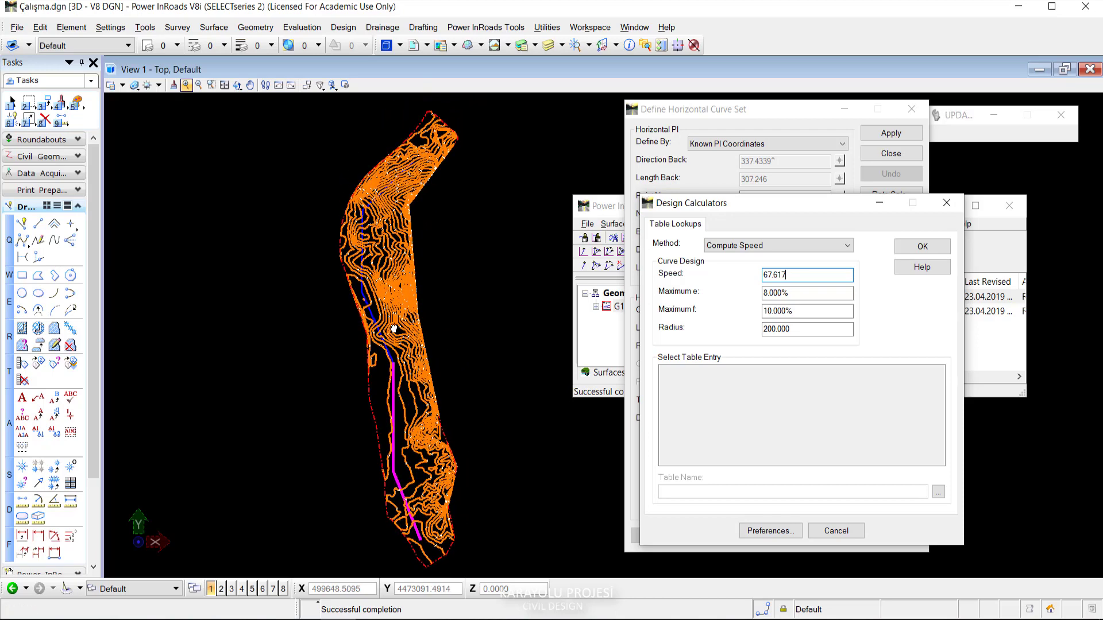
scroll(428, 360, up, 1)
drag(767, 201, 743, 203)
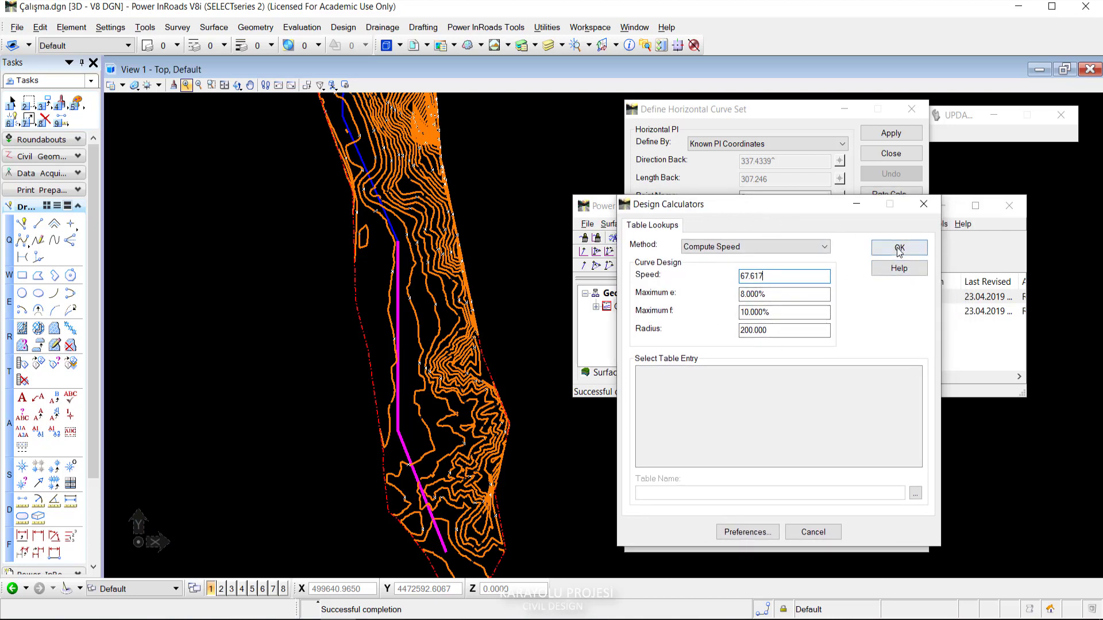
key(Tab)
key(Tab)
key(Tab)
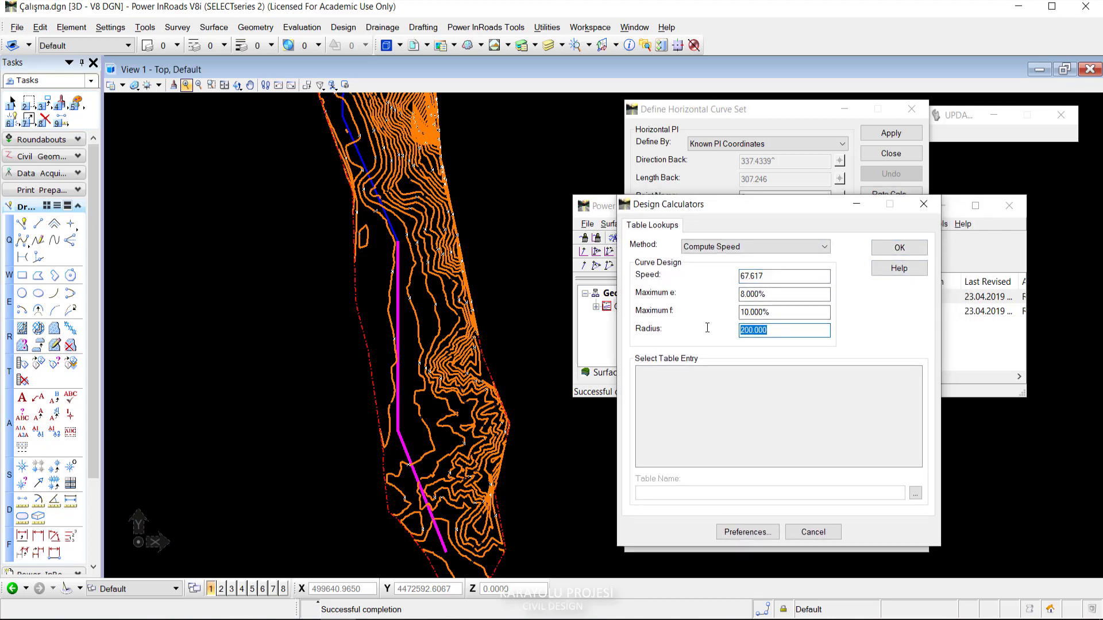
text(250)
click(775, 277)
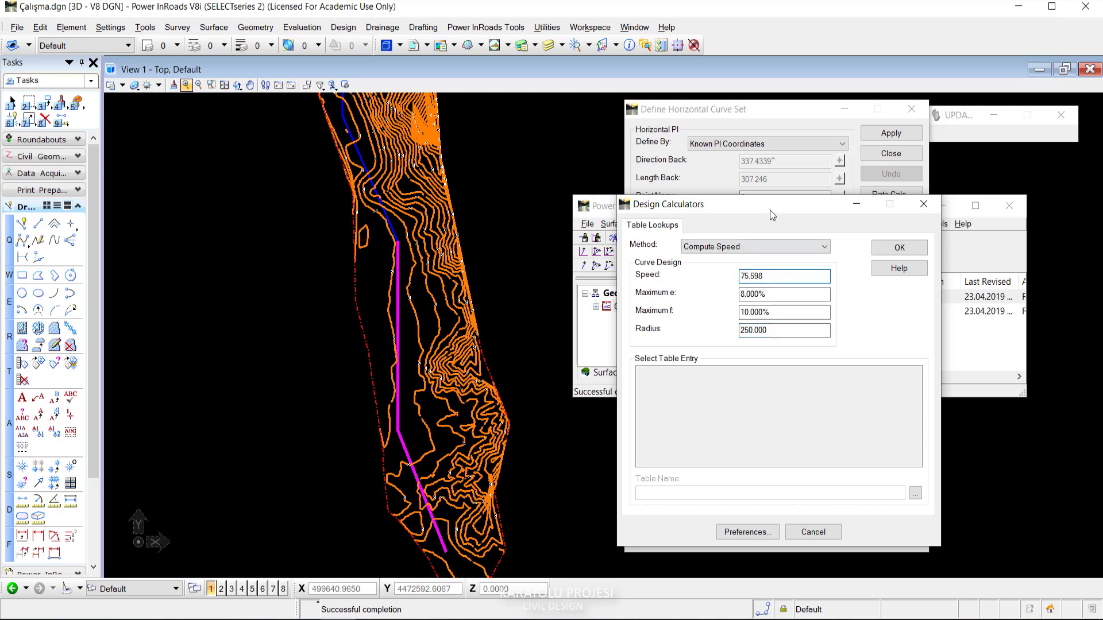
Accept the calculator, carrying the 250 radius into the curve set.
drag(773, 215, 860, 187)
scroll(462, 274, down, 2)
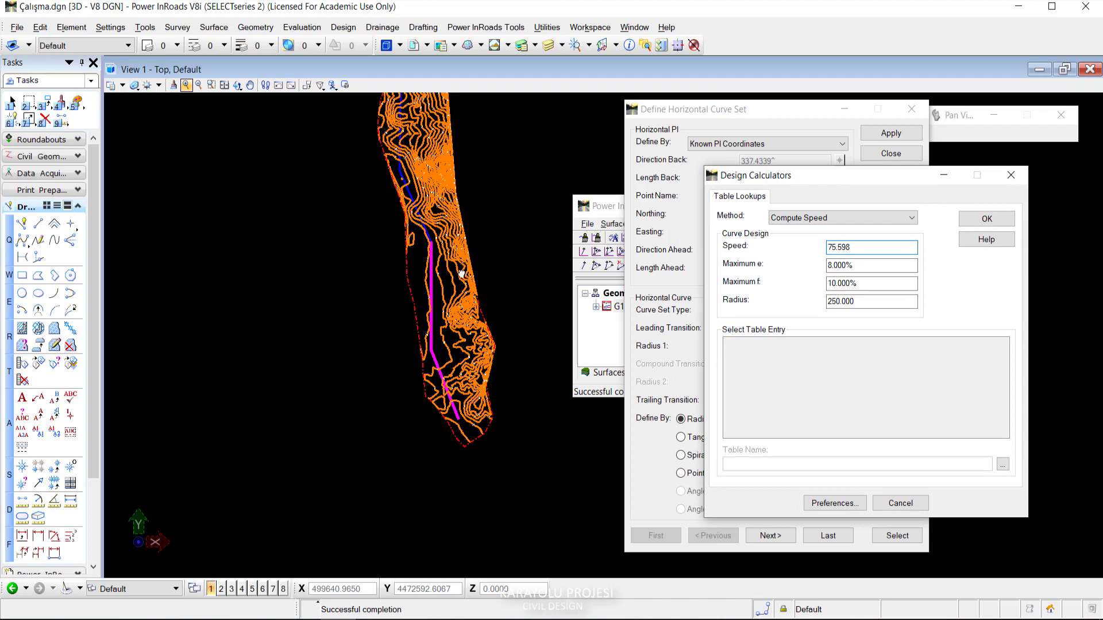
drag(463, 274, 455, 294)
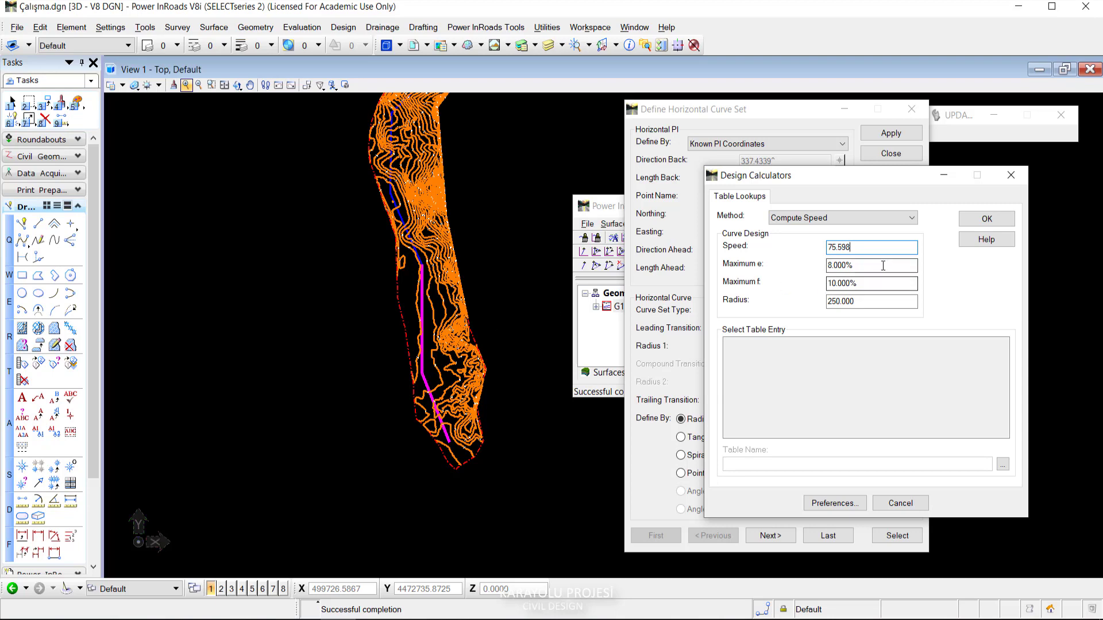
drag(919, 174, 845, 209)
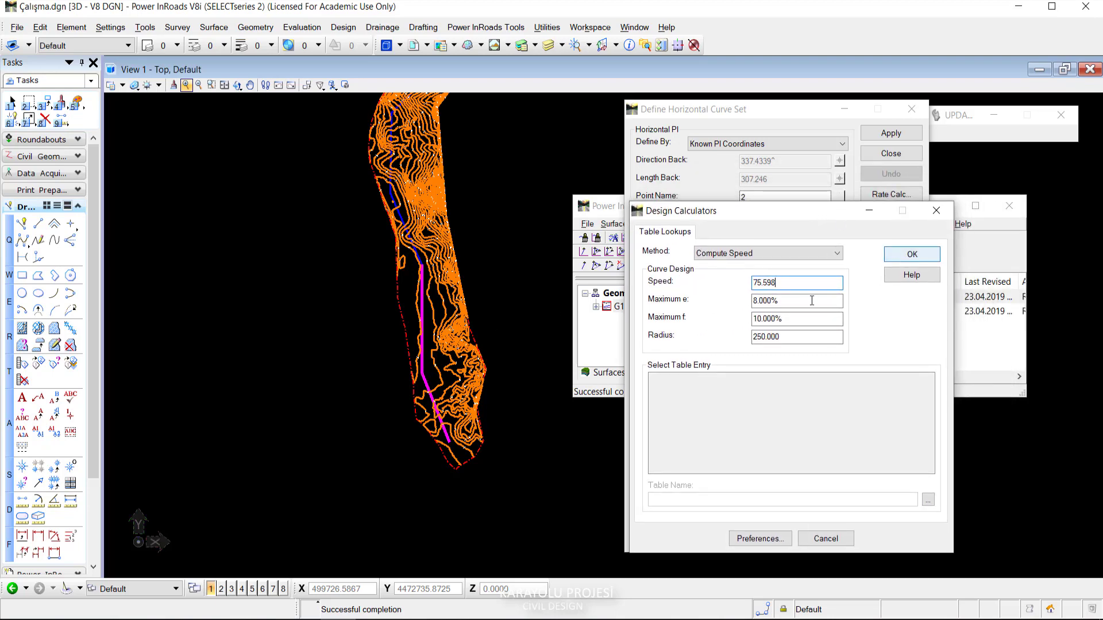
click(912, 254)
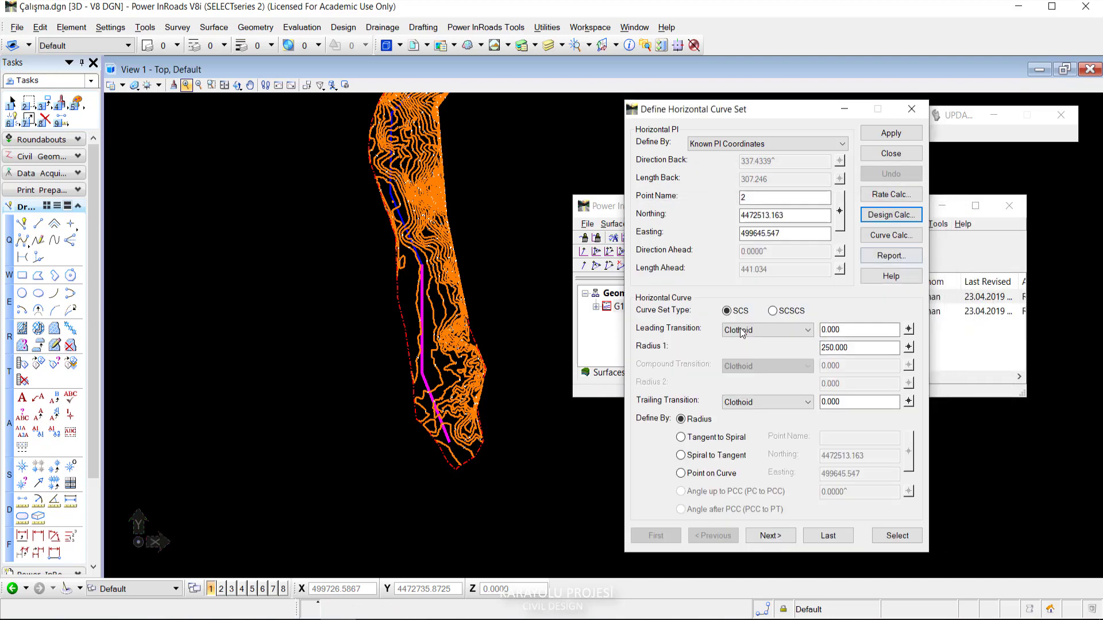
Set Radius 1 at PI 2 to 200 and apply the curve.
double_click(866, 345)
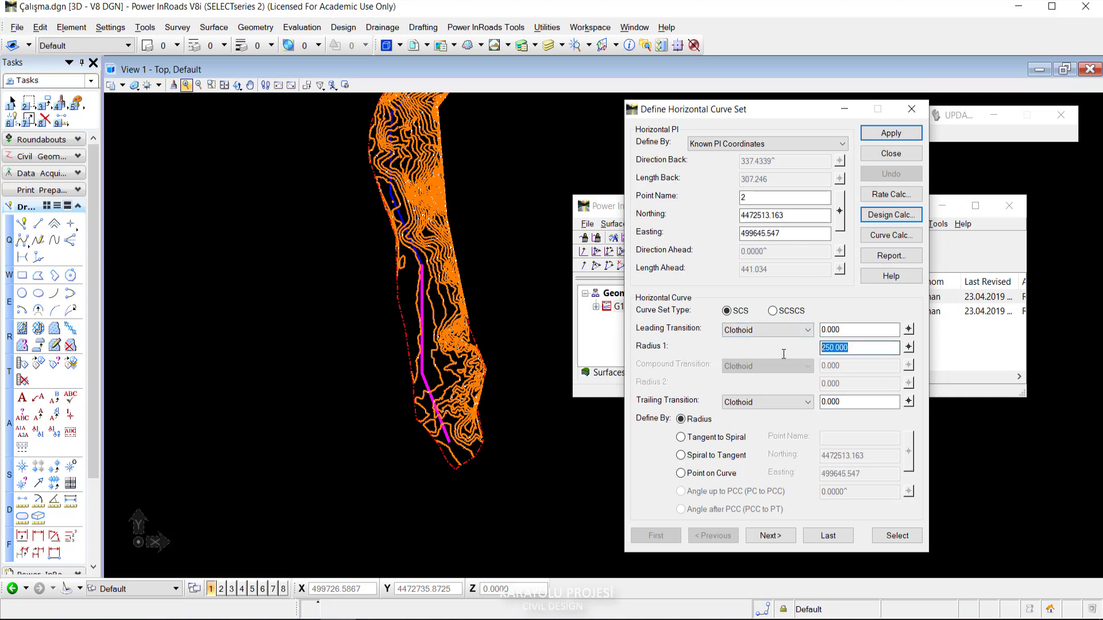
text(200)
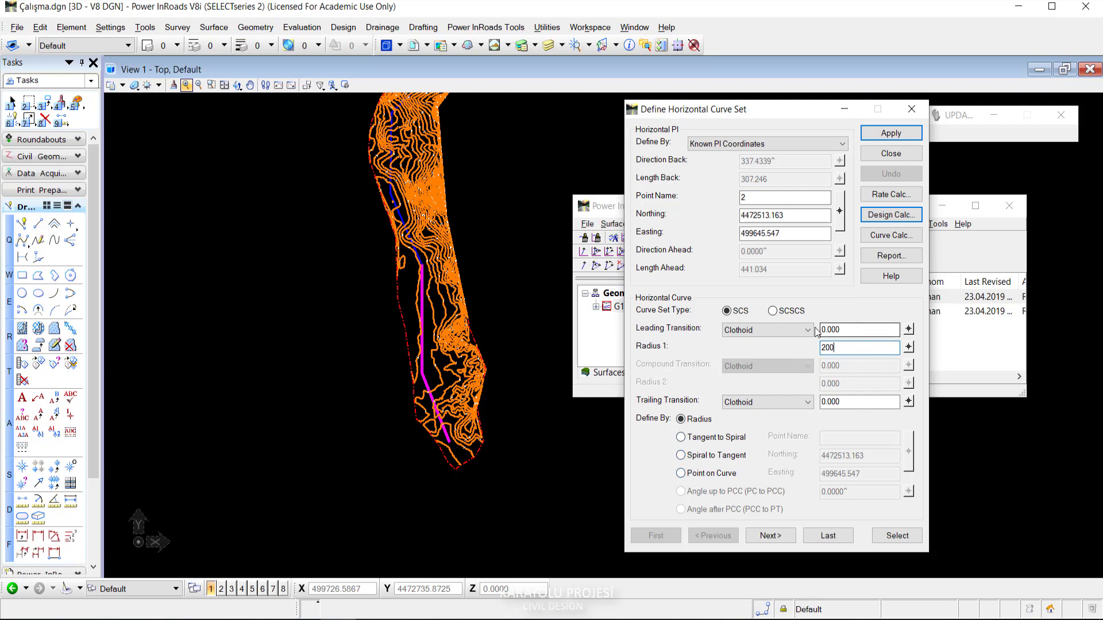
click(775, 536)
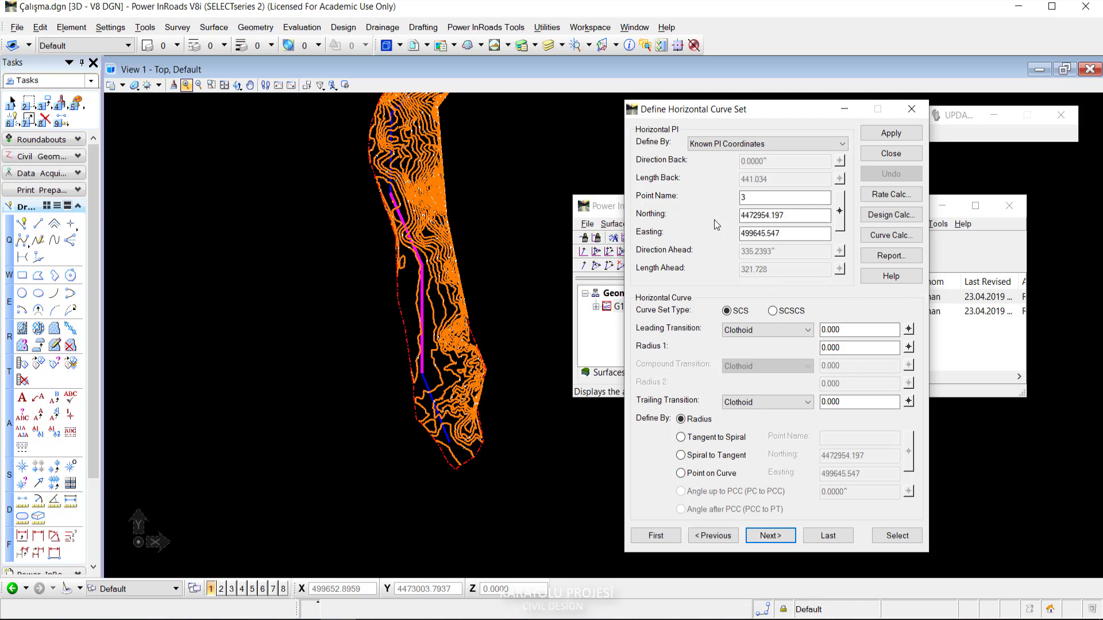
click(722, 537)
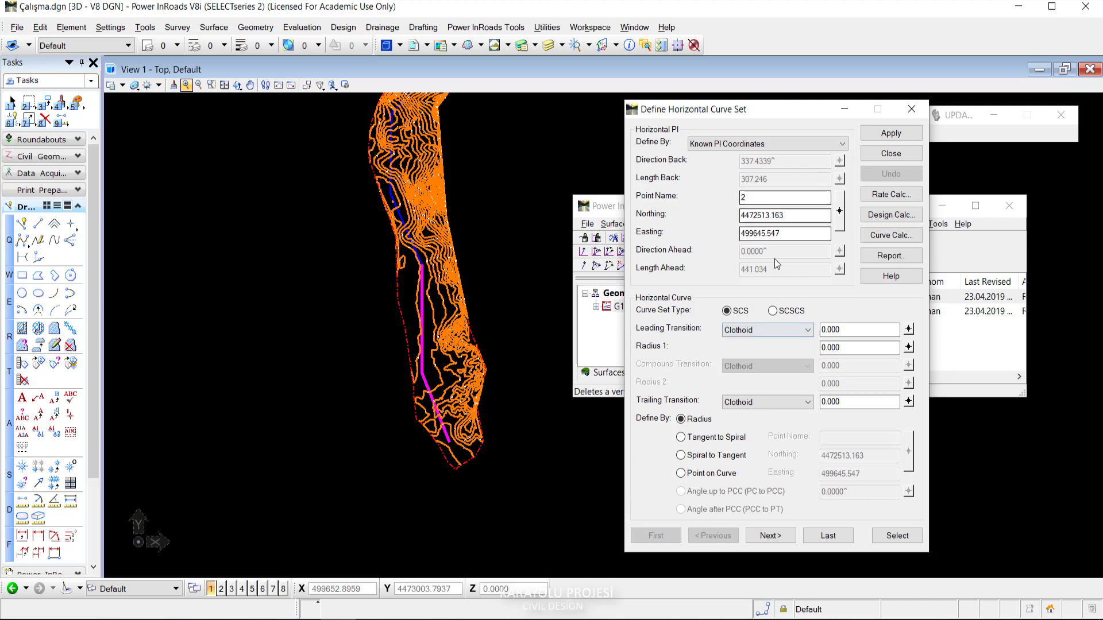
click(821, 349)
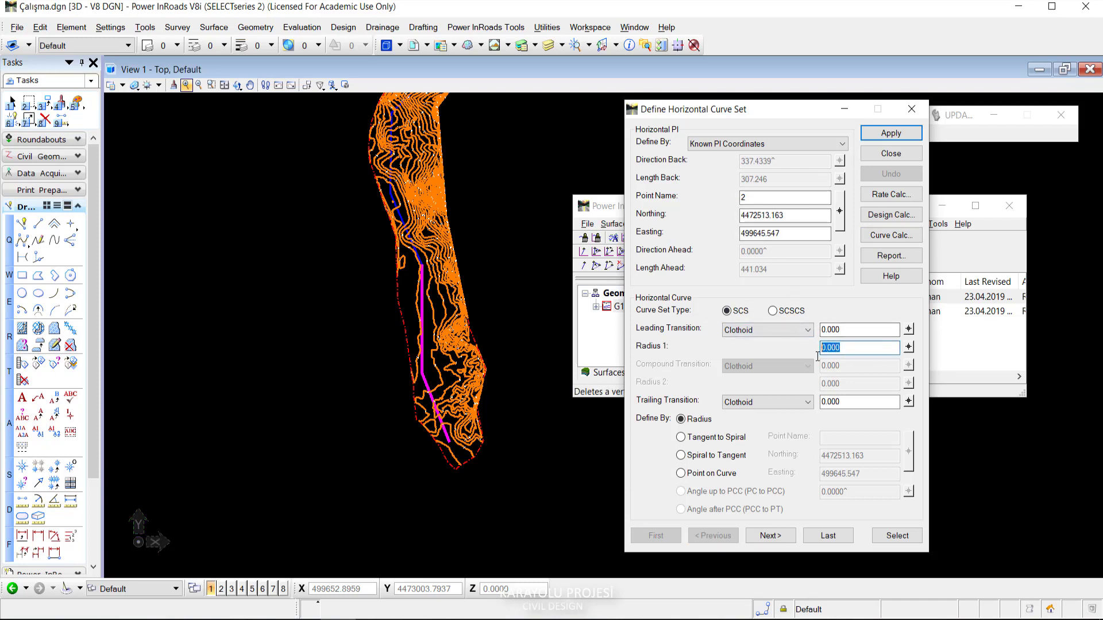
text(20)
click(850, 348)
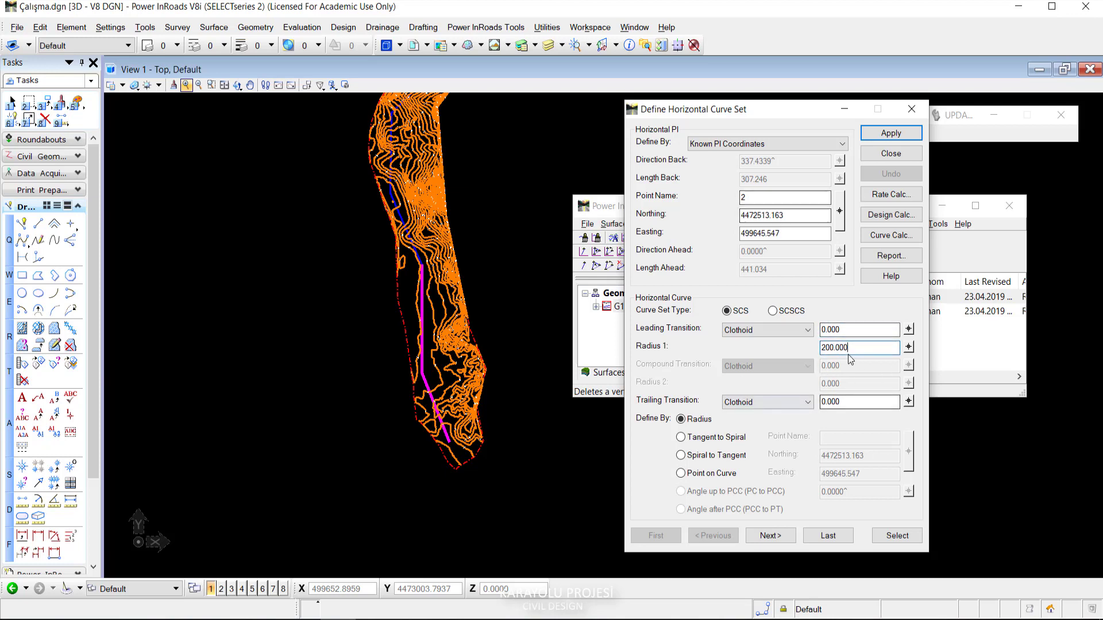
click(890, 133)
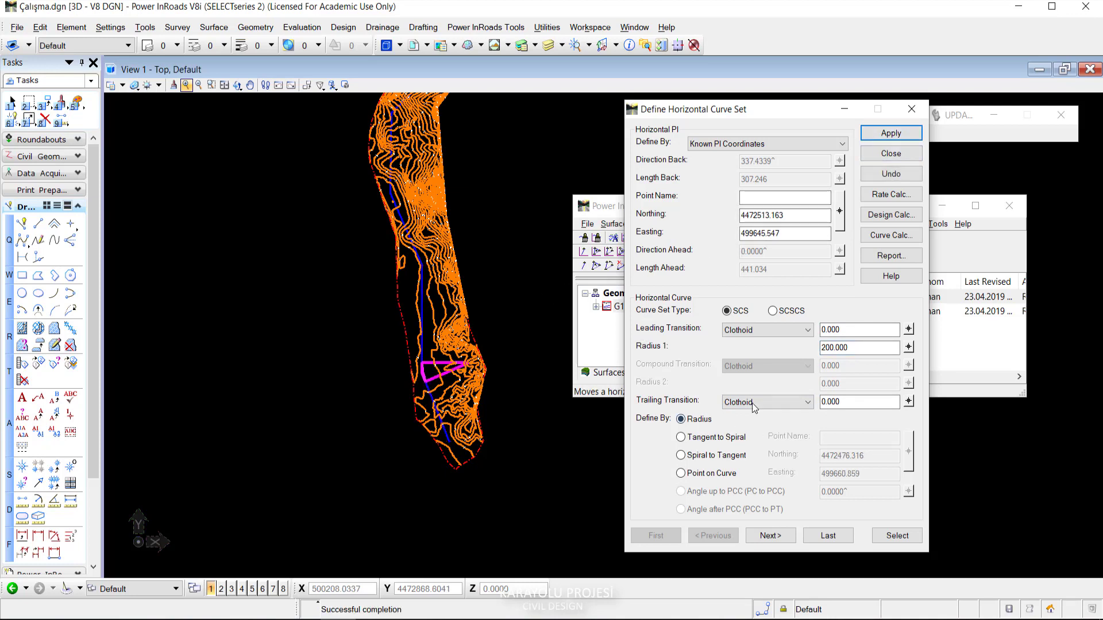
At PI 3, recompute the calculator for radius 200 (speed 67.617) and apply the curve.
click(771, 536)
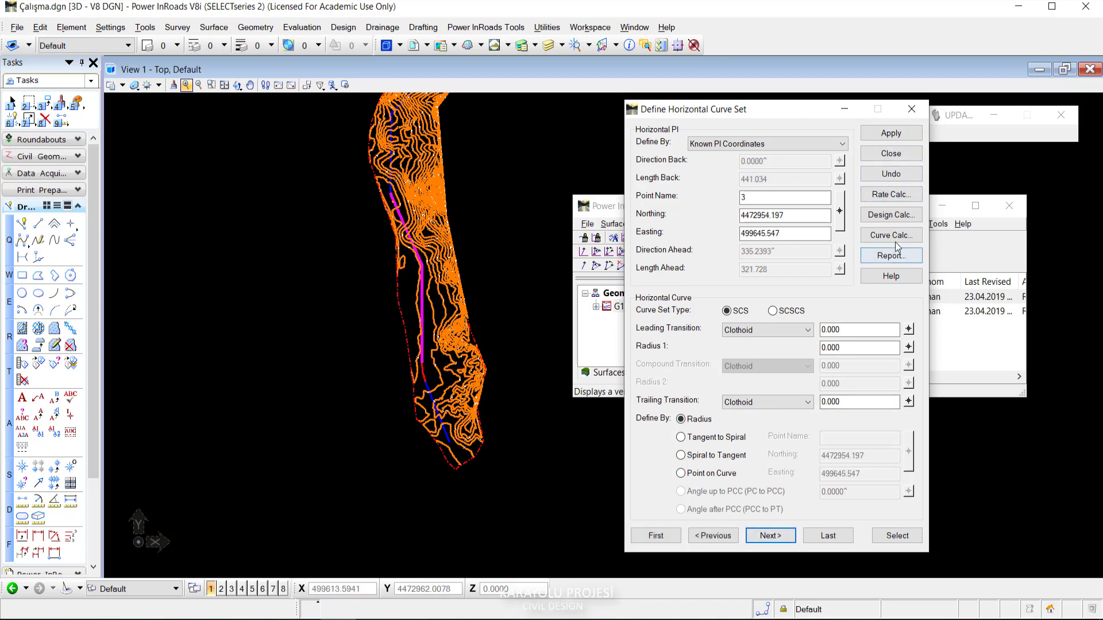
click(889, 218)
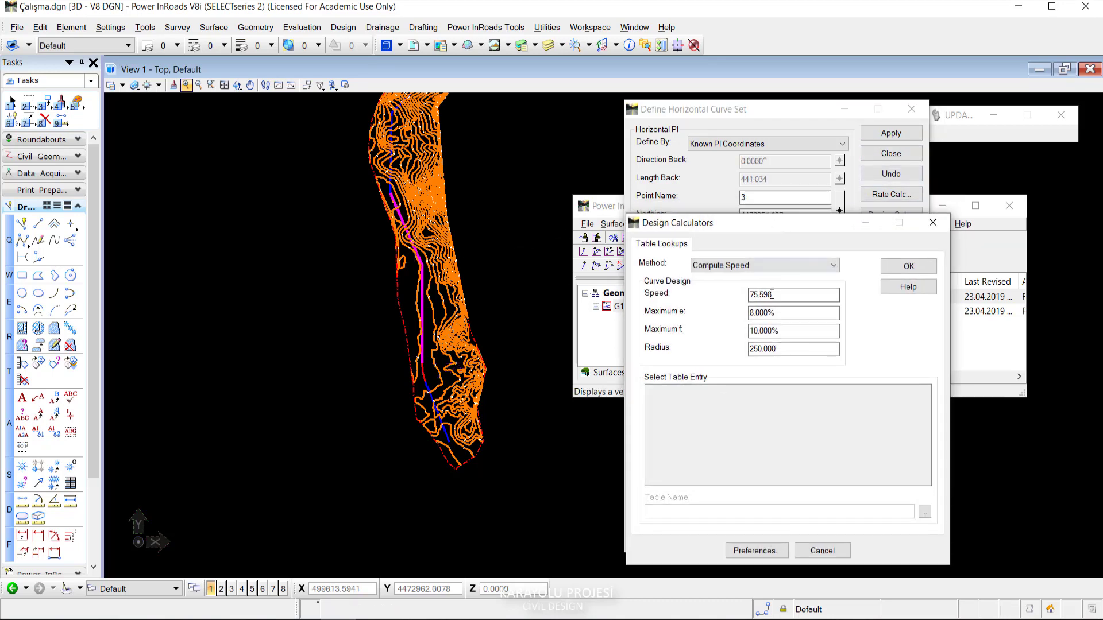
click(777, 348)
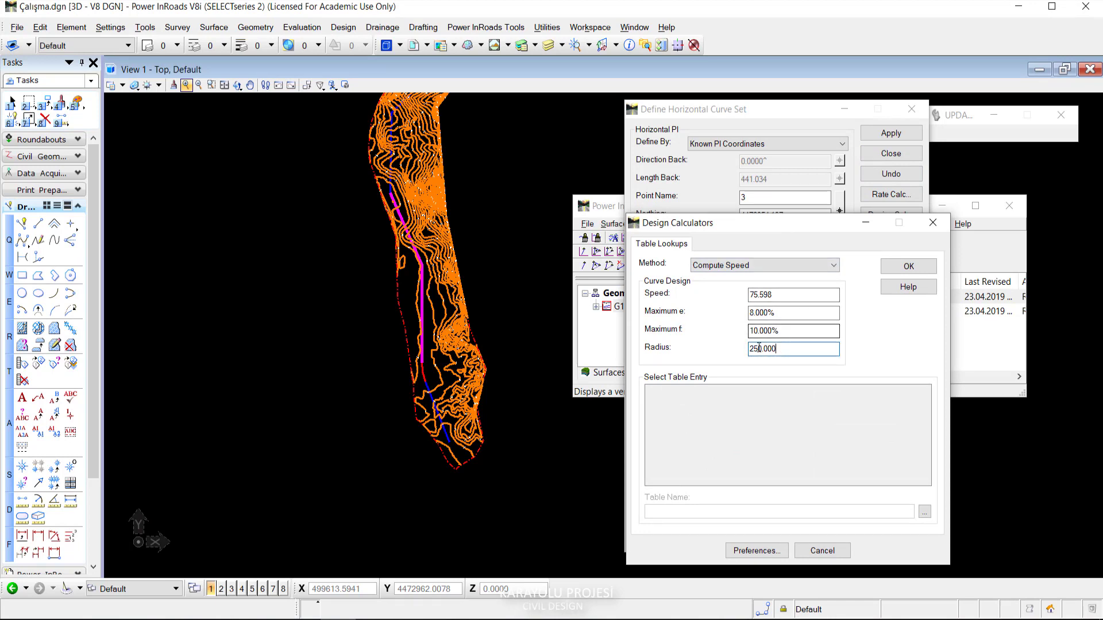
key(Tab)
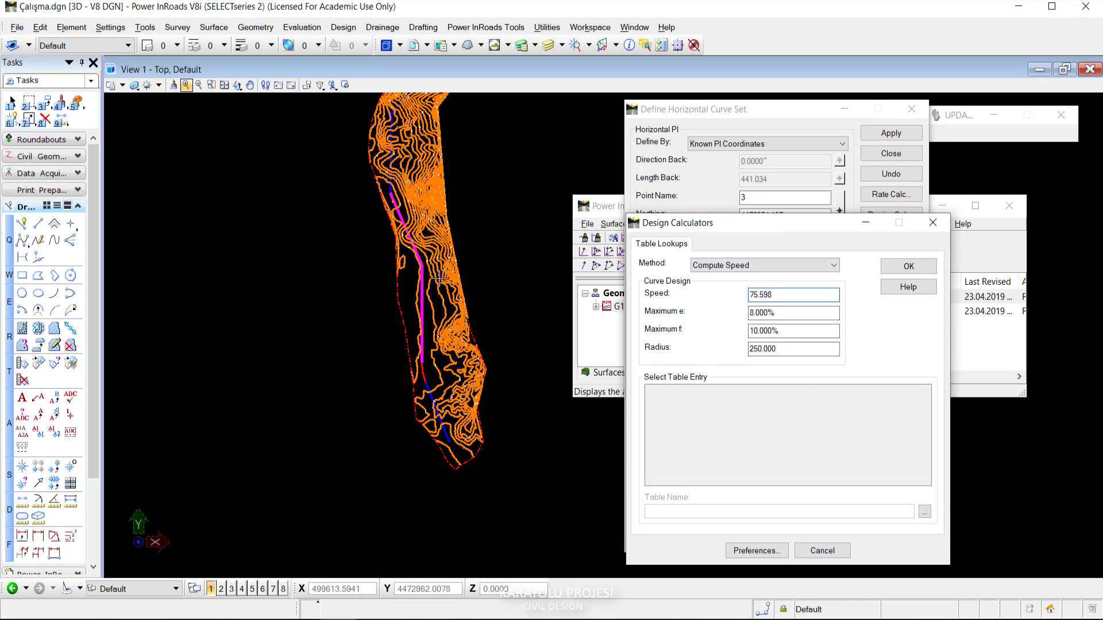
key(Tab)
key(Tab)
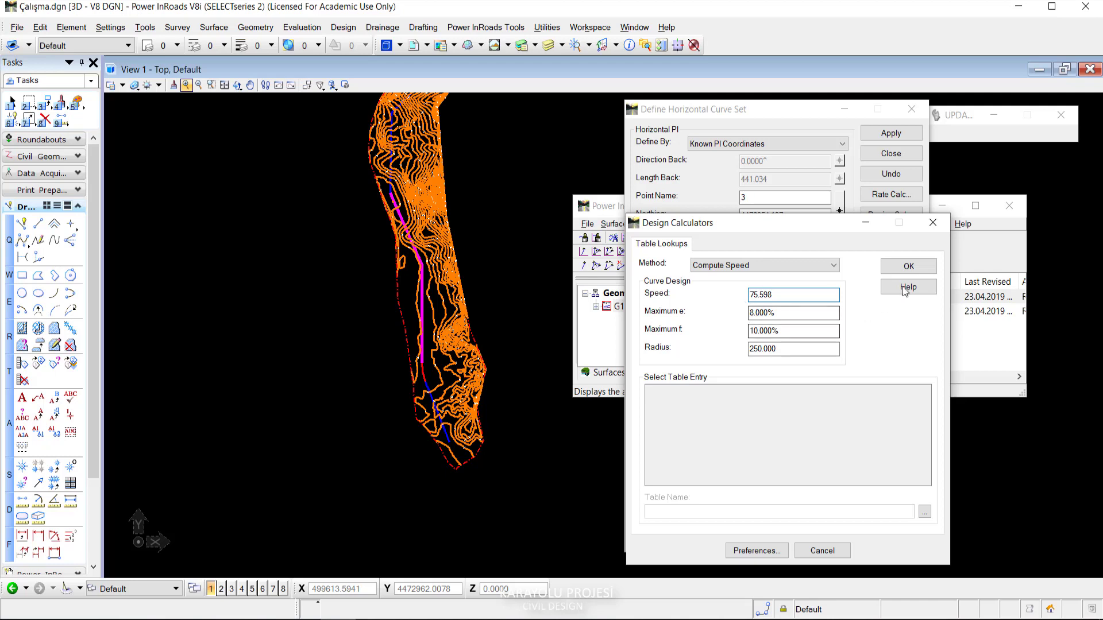
key(Tab)
text(200)
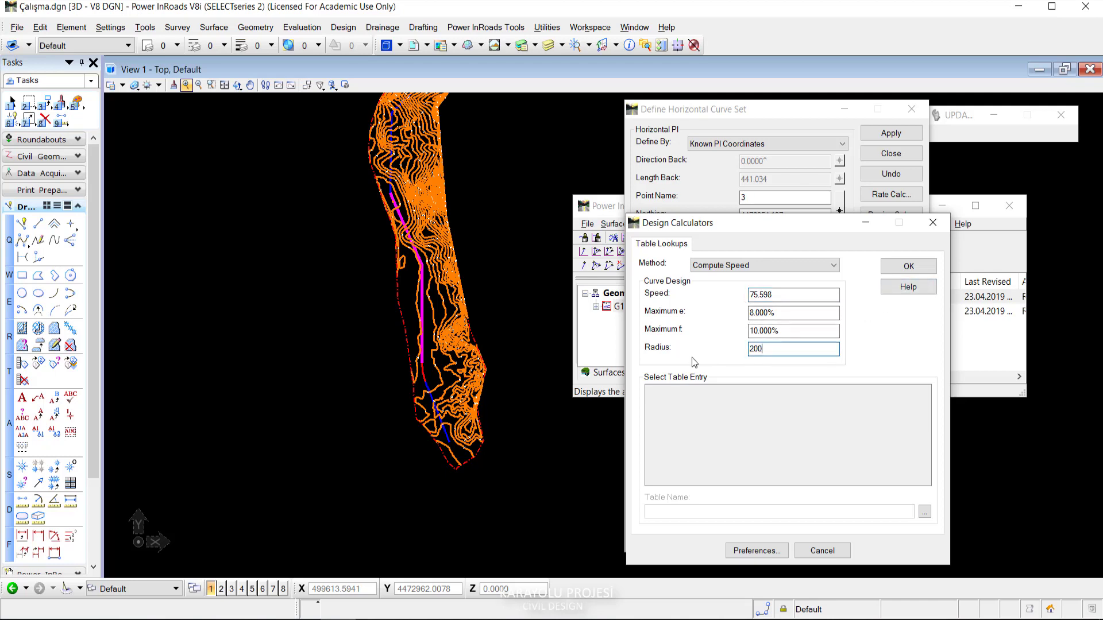
key(Tab)
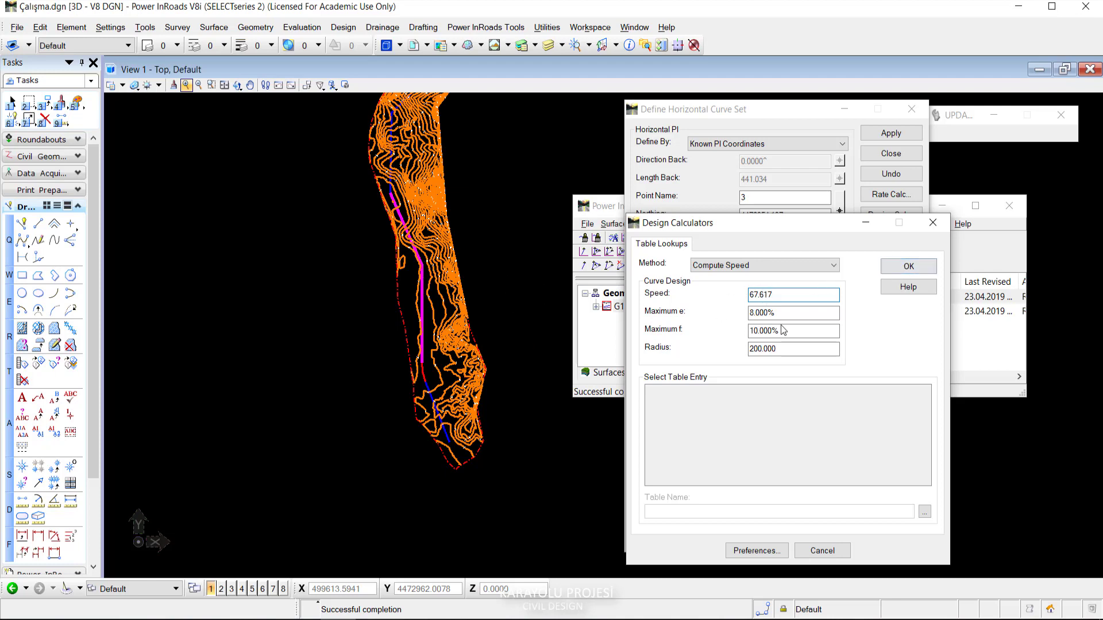
click(908, 267)
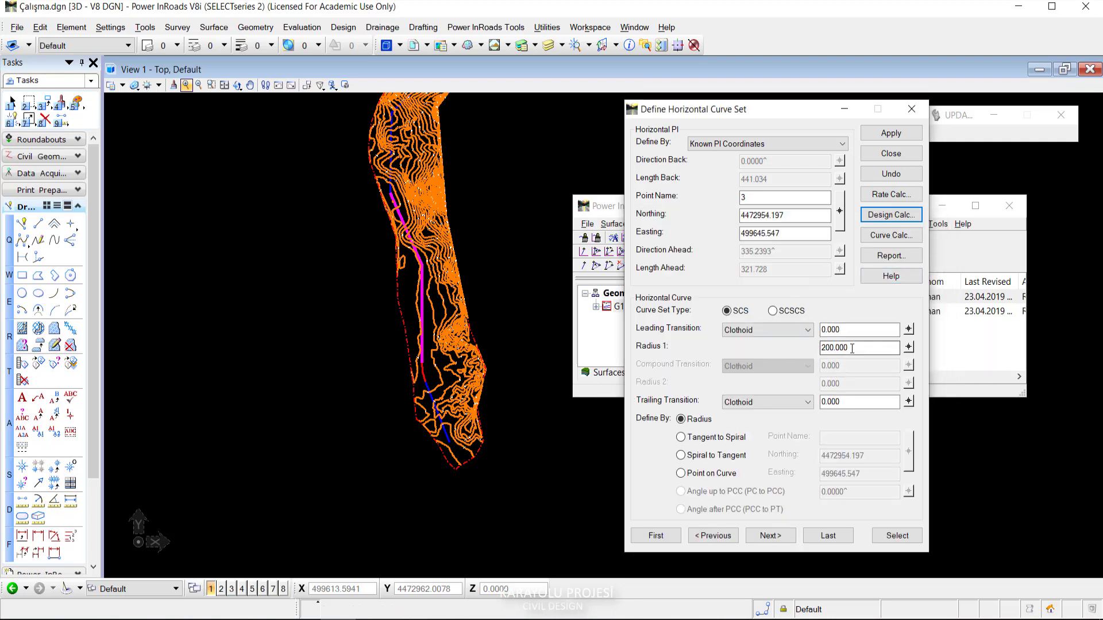
click(891, 133)
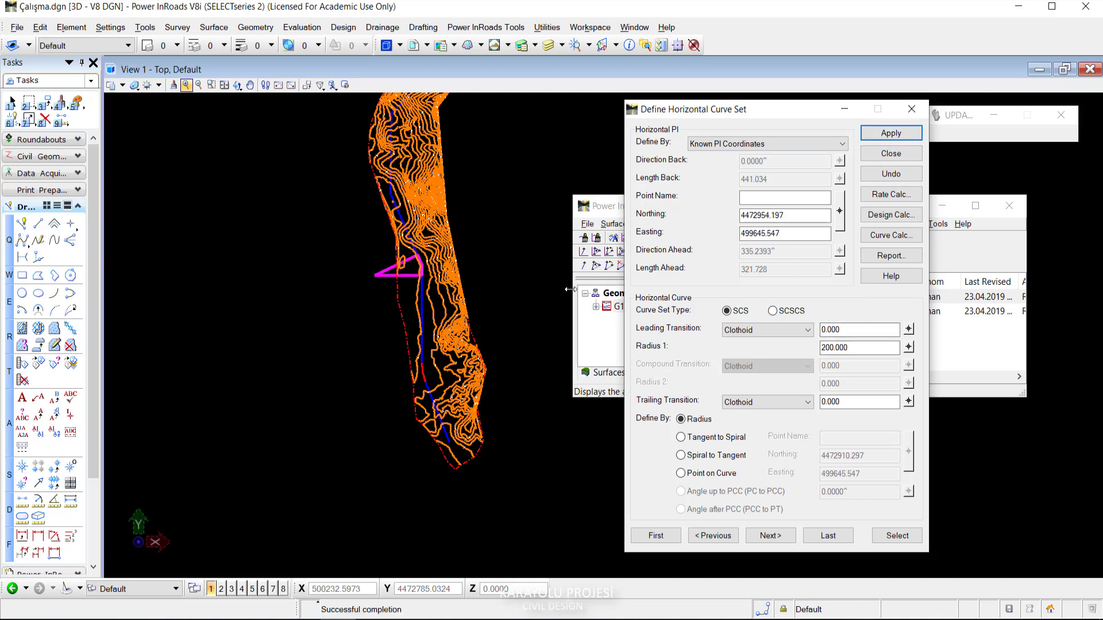
Confirm radius 200 in the design calculator for PI 4 and apply the curve.
click(770, 537)
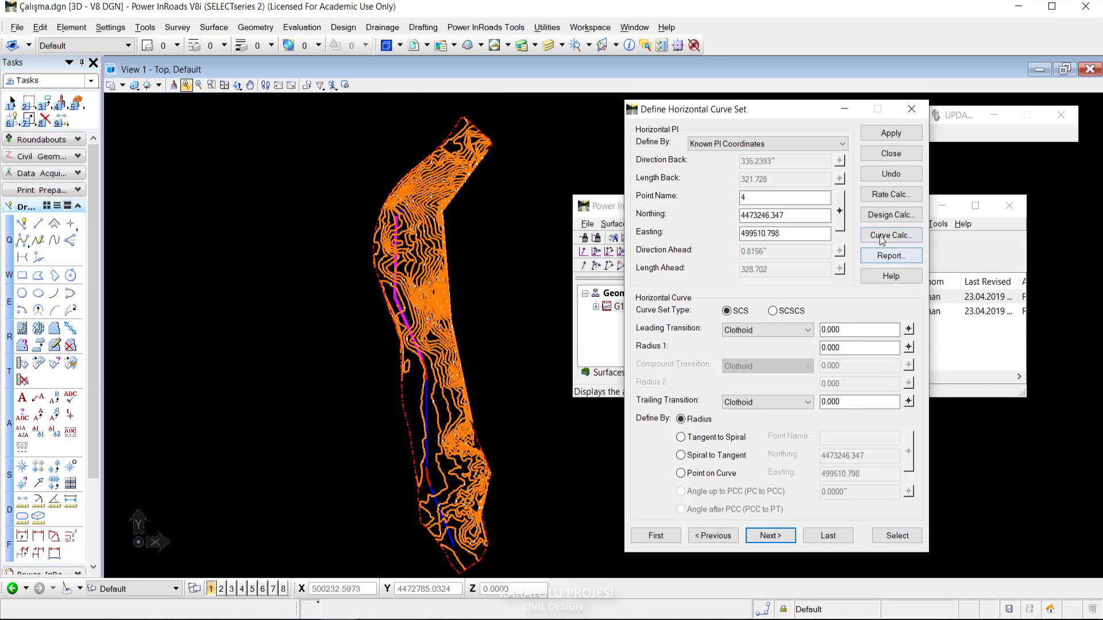
click(891, 215)
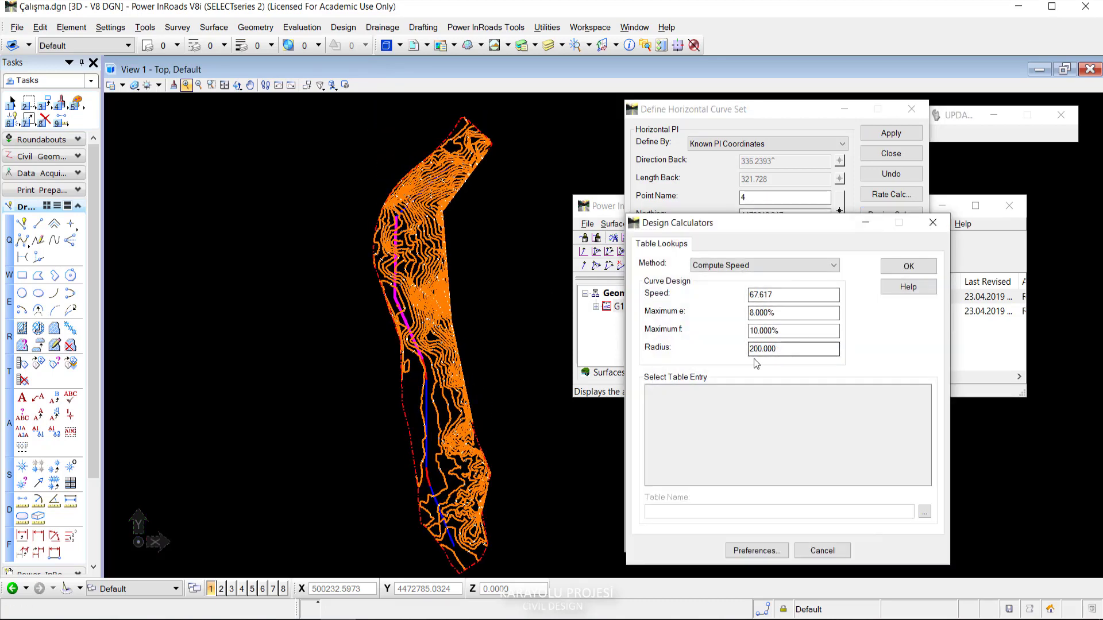
click(783, 295)
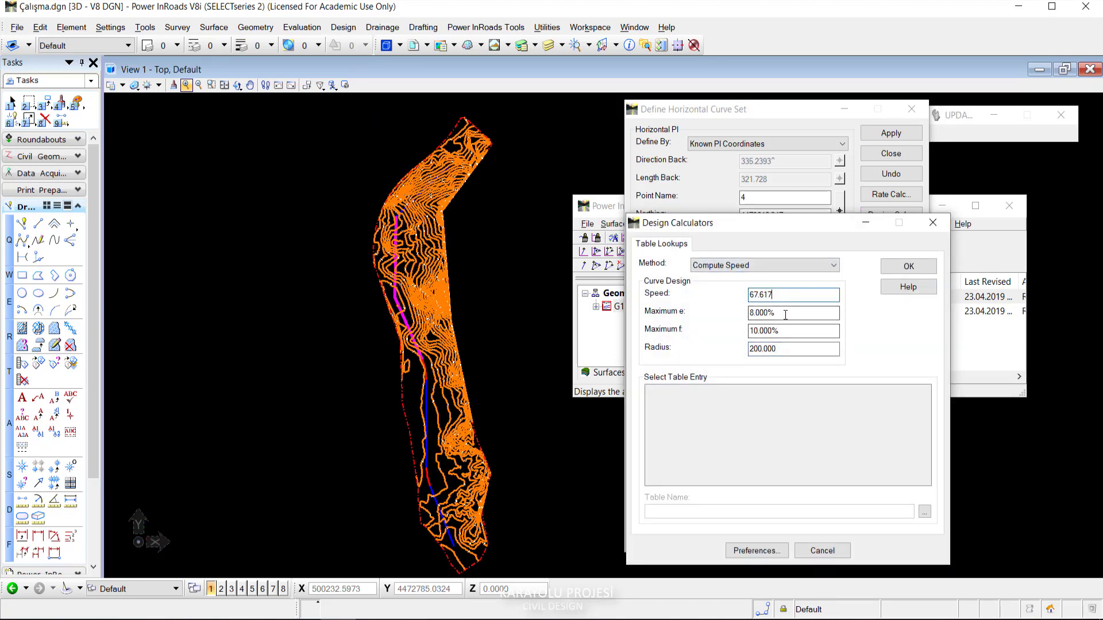
key(Return)
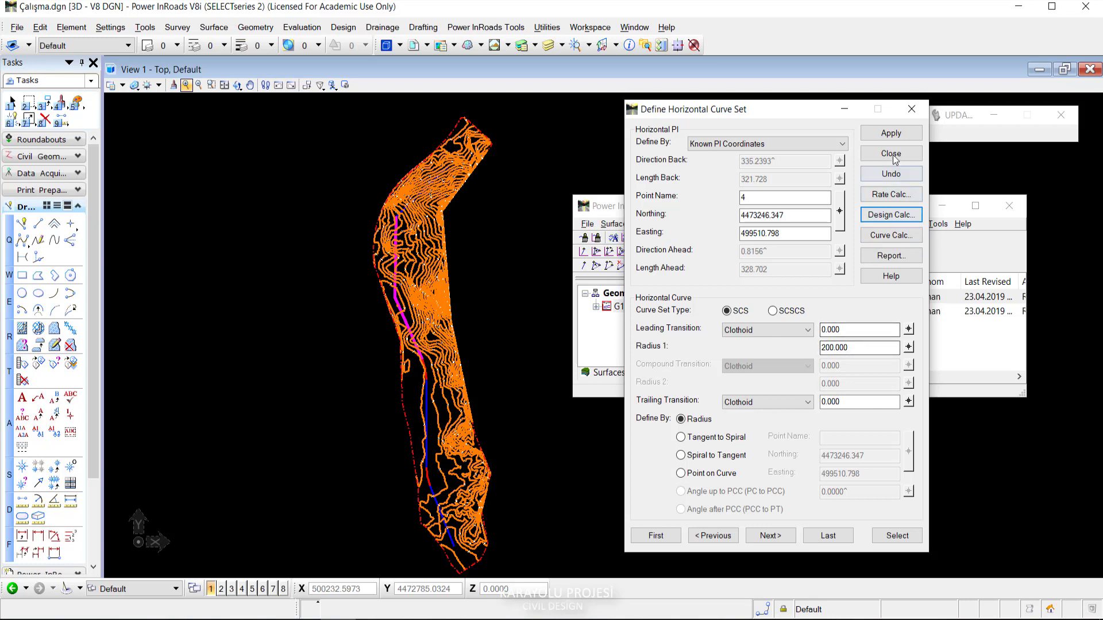
click(892, 134)
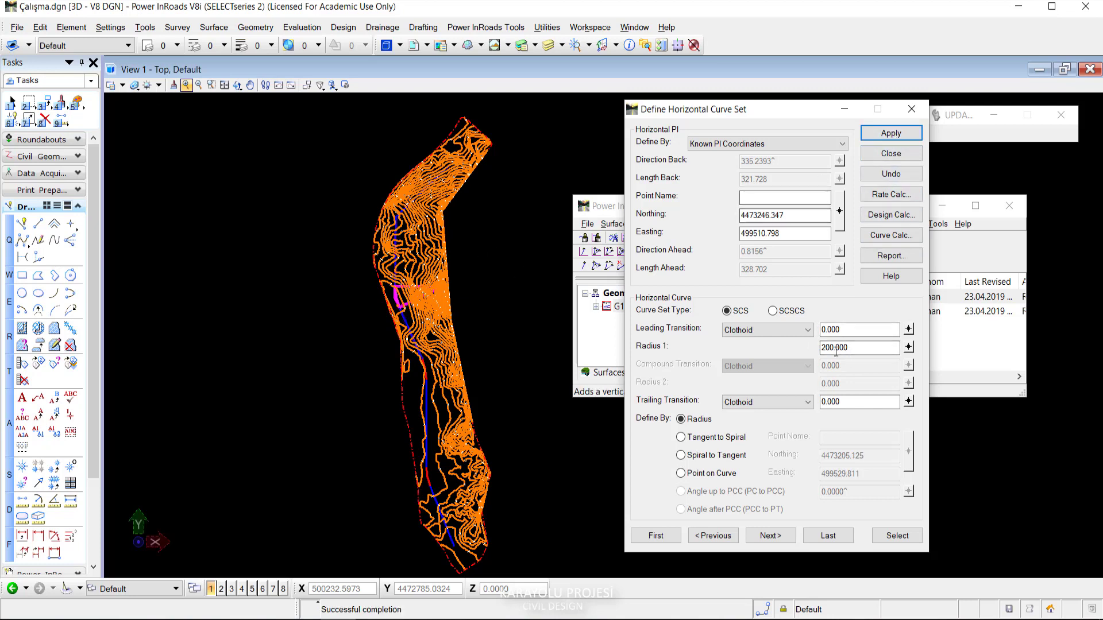
Confirm radius 200 in the design calculator for PI 5 and apply the curve.
click(770, 536)
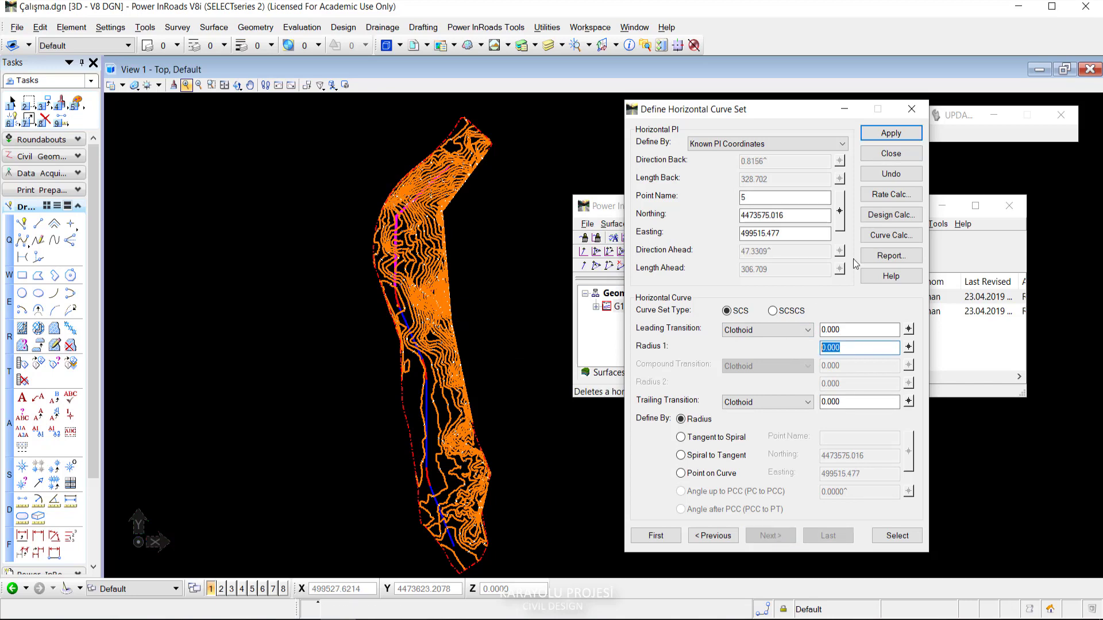
click(891, 214)
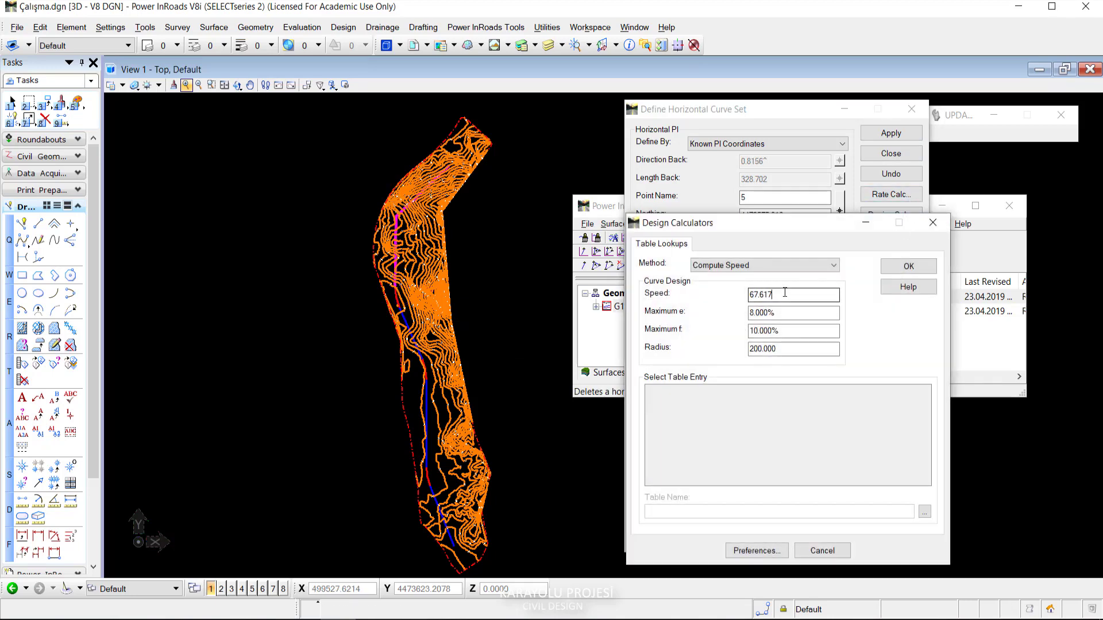
click(786, 350)
key(Tab)
key(Tab)
key(Tab)
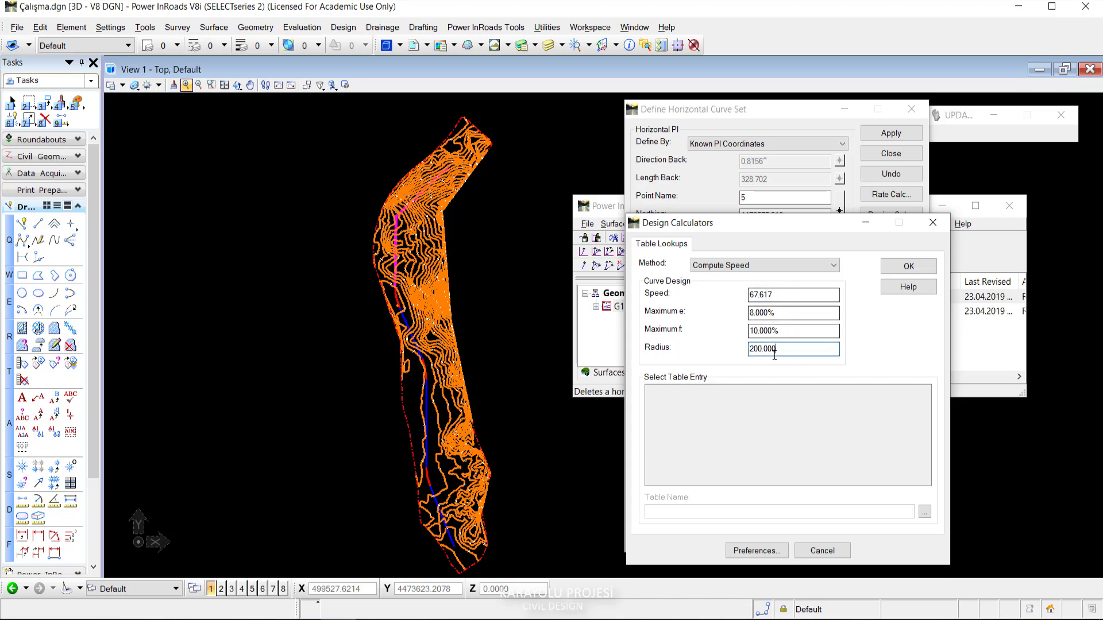
click(908, 266)
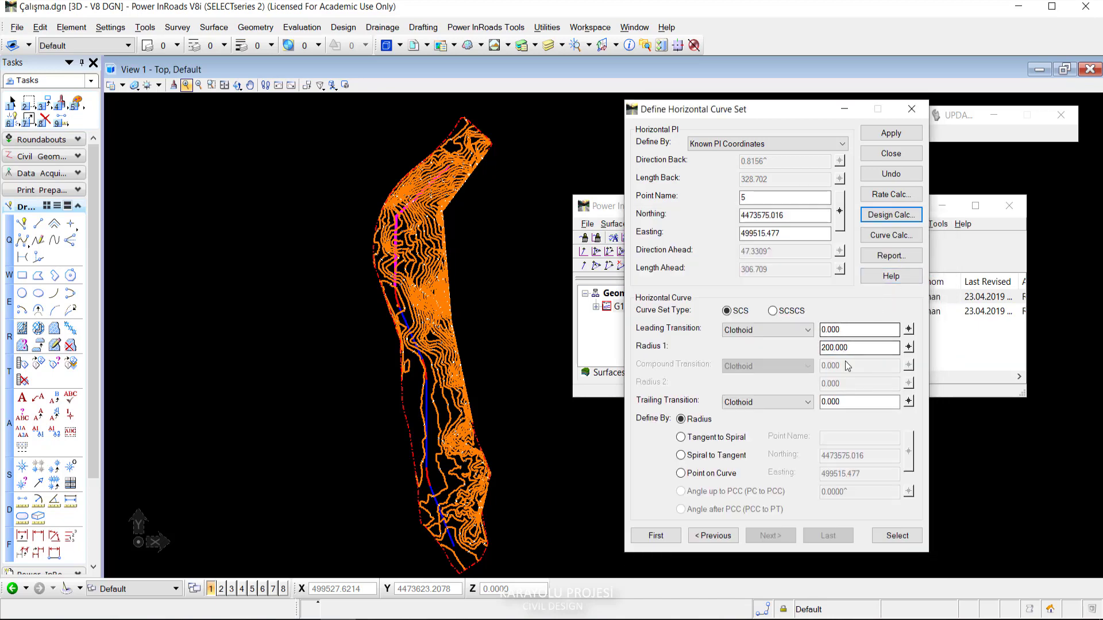
click(891, 133)
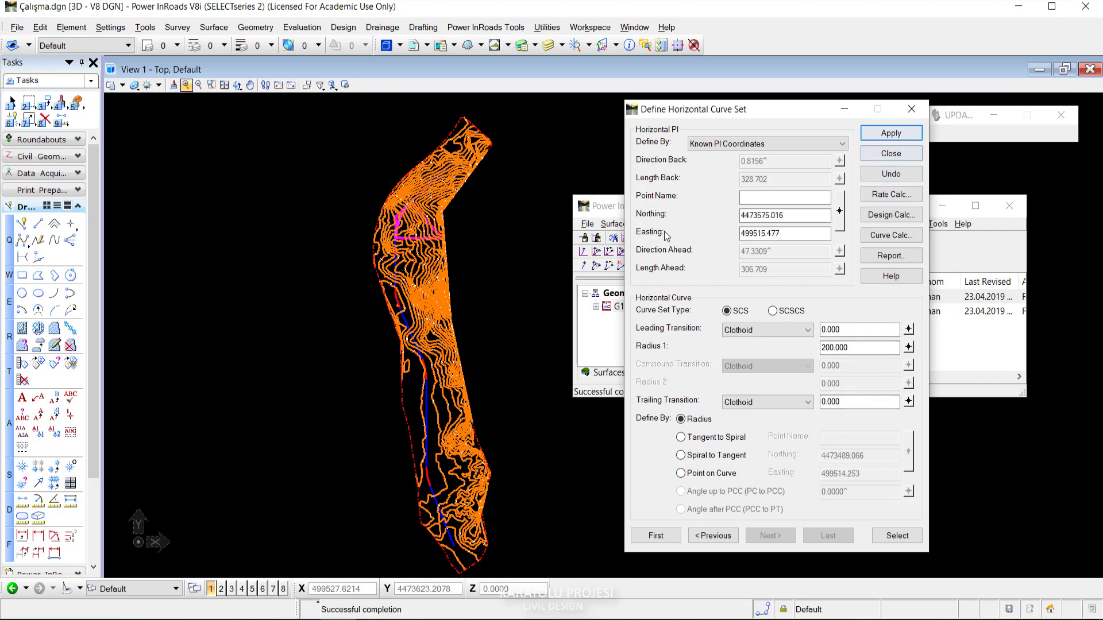
Move the curve set dialog aside and zoom View 1 onto the new red curve.
drag(689, 109, 742, 112)
scroll(402, 181, up, 5)
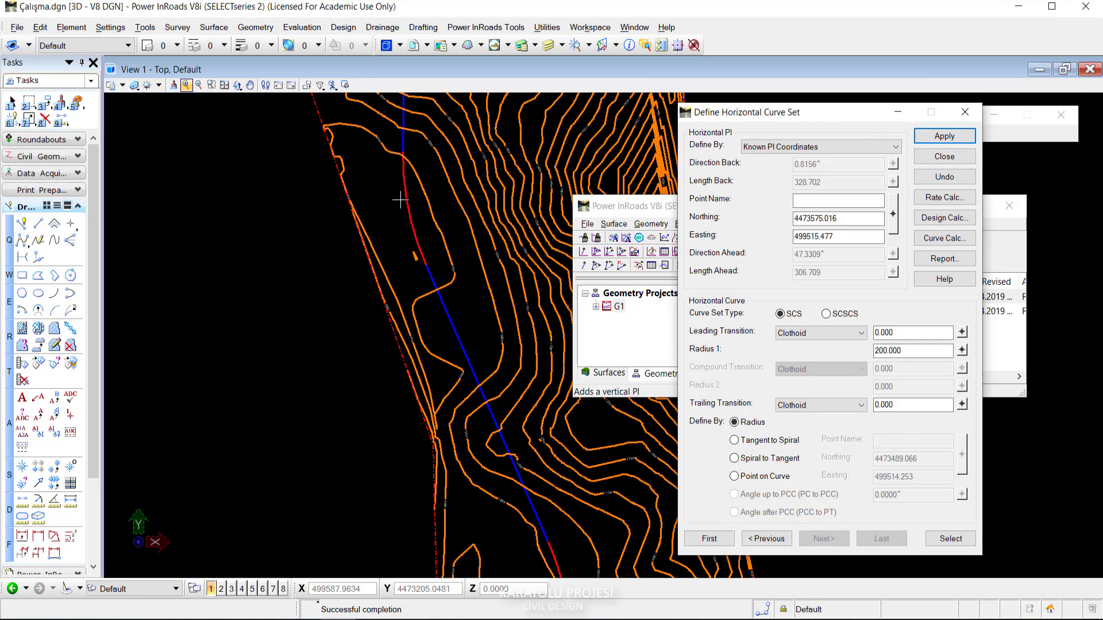
scroll(401, 199, down, 3)
scroll(398, 271, down, 2)
scroll(401, 292, up, 3)
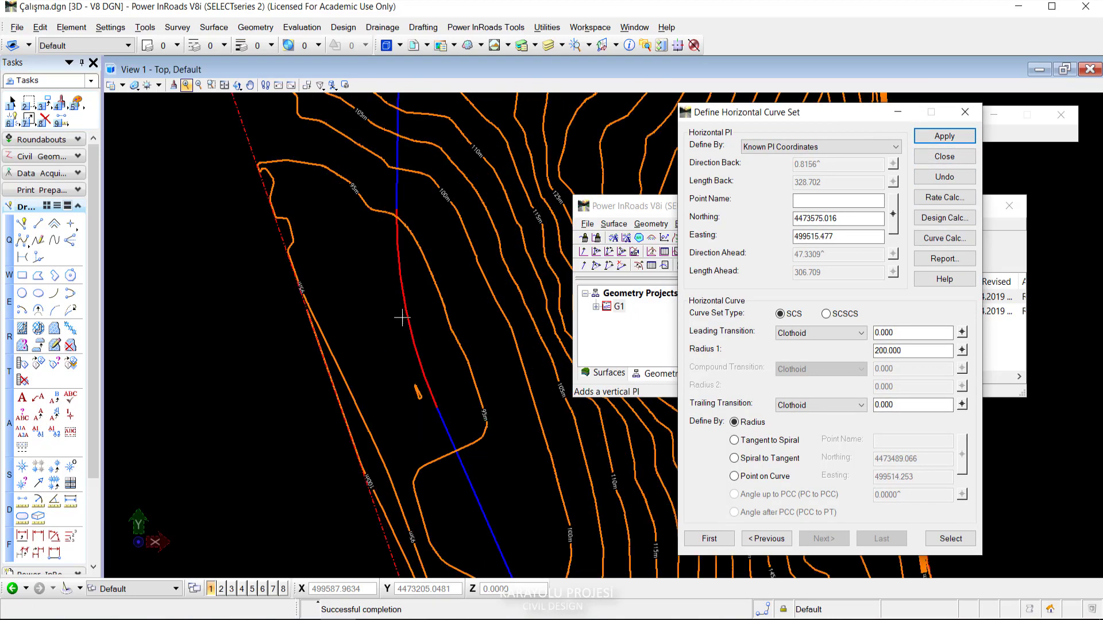
scroll(421, 331, down, 2)
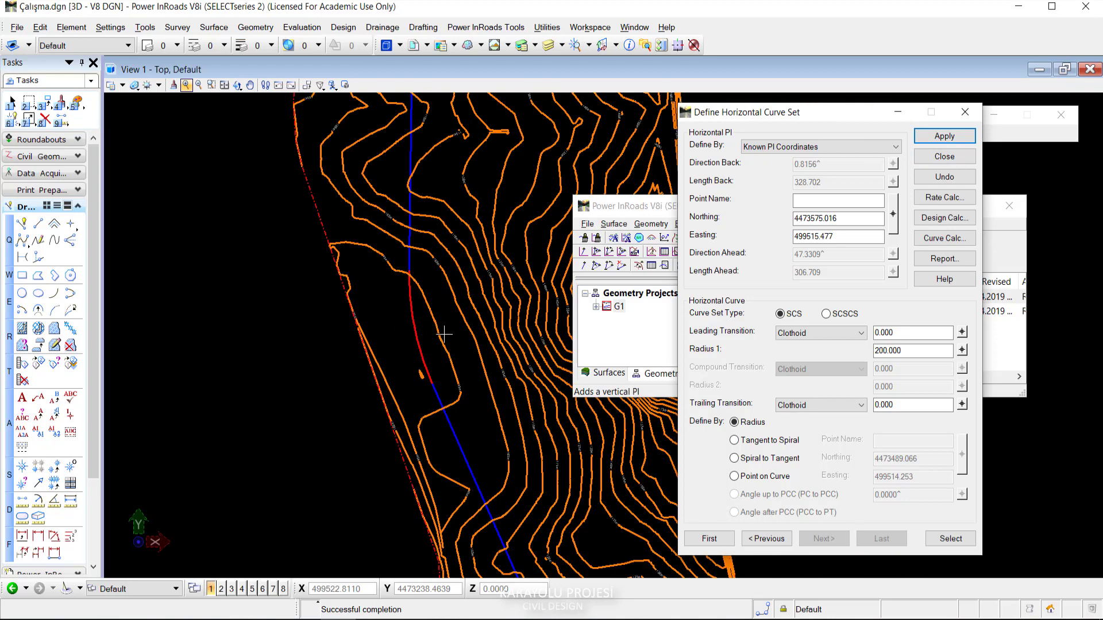
scroll(444, 334, down, 3)
scroll(381, 340, up, 3)
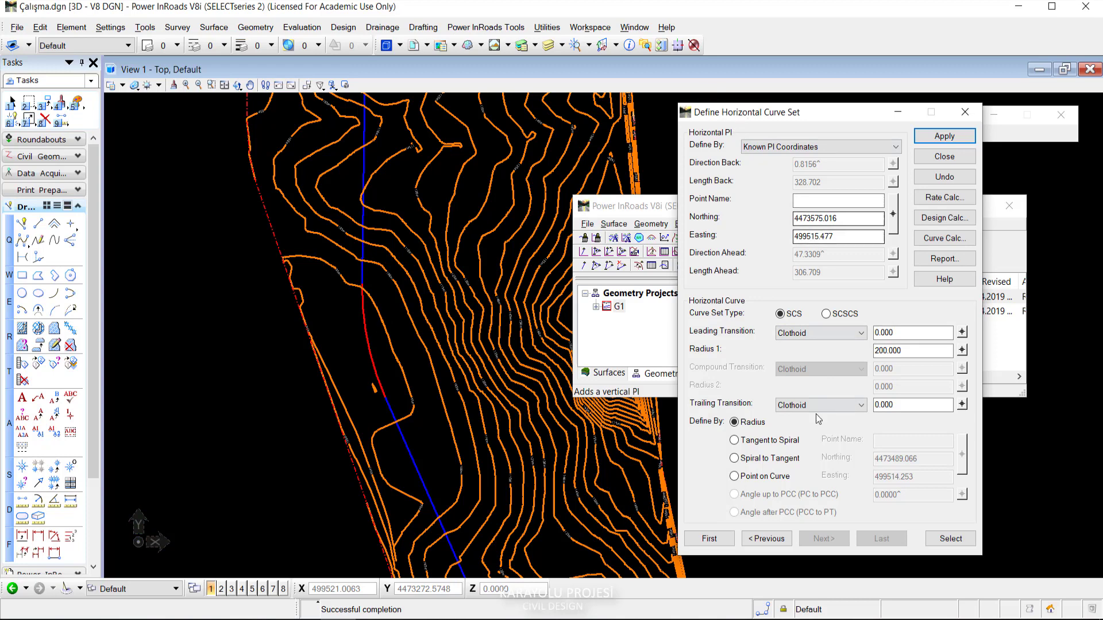
Try defining the PI 5 curve through a picked point, then revert to Radius.
click(735, 477)
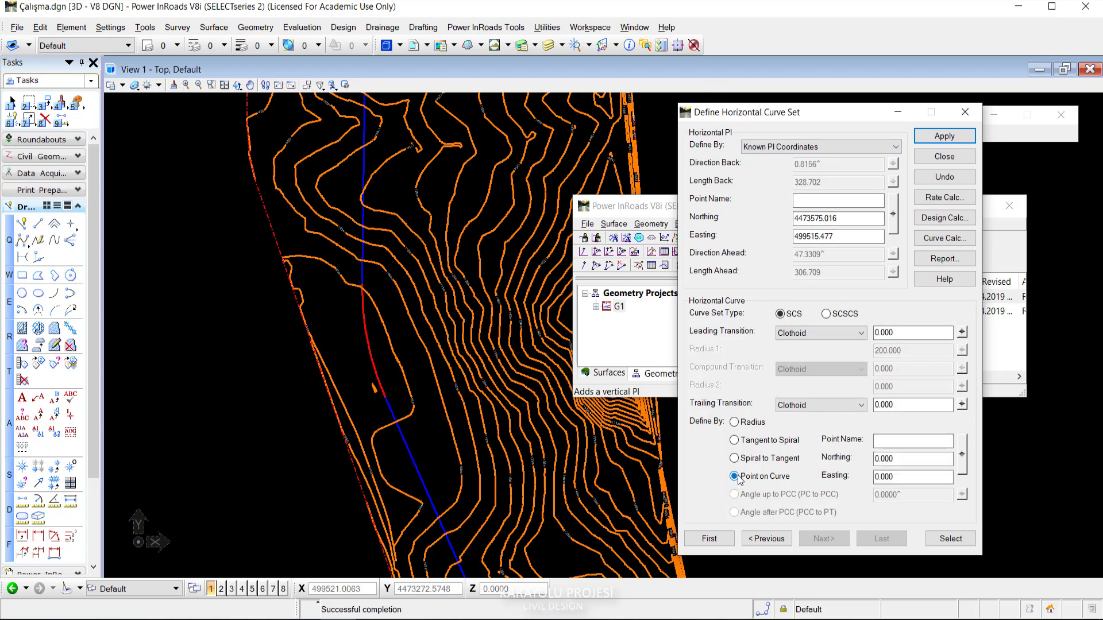
click(962, 455)
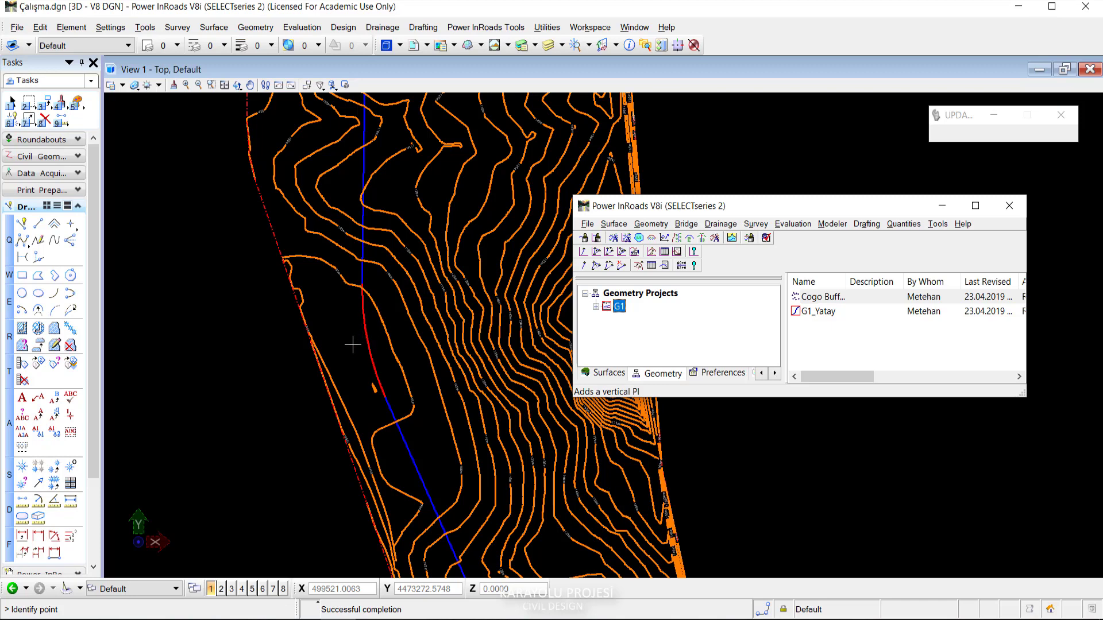
click(372, 341)
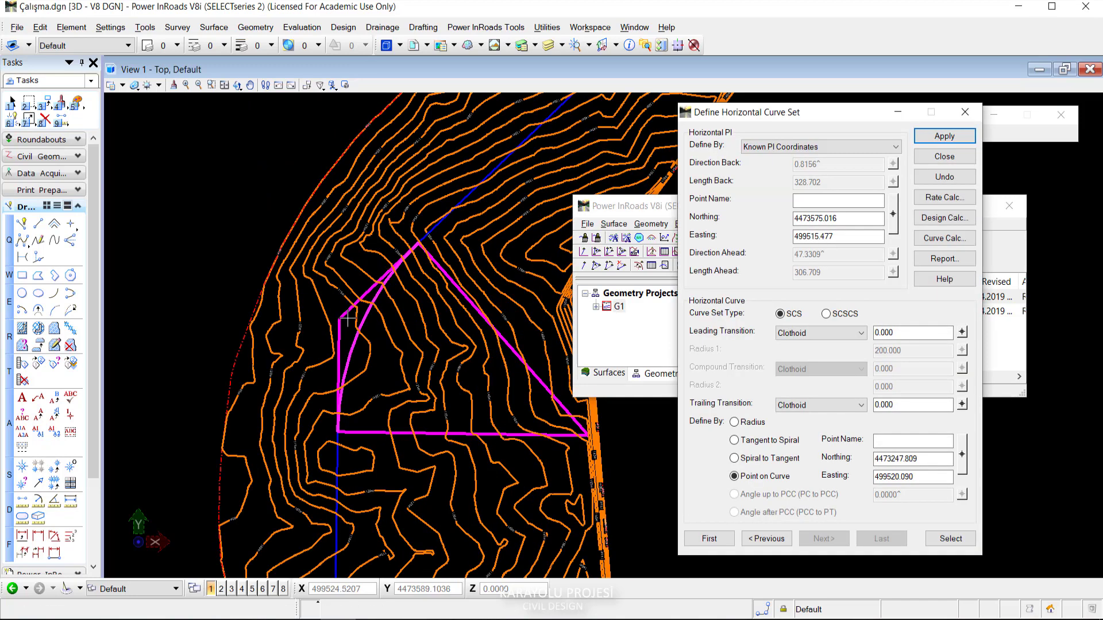
click(759, 422)
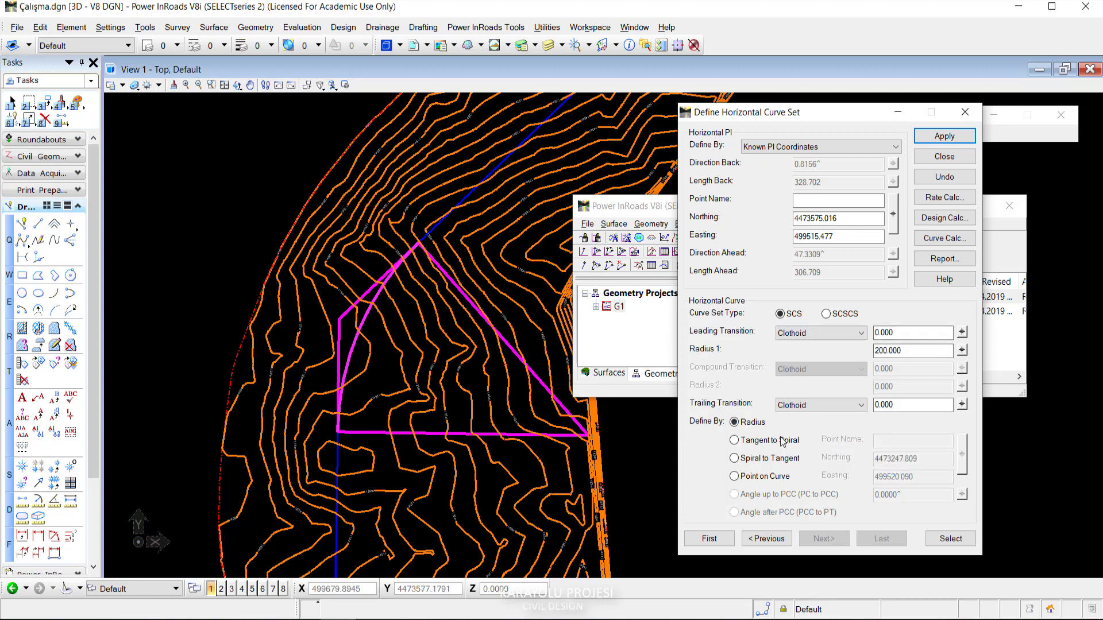
Define the PI 4 curve through a picked alignment point, applying a 391.474 radius.
click(778, 540)
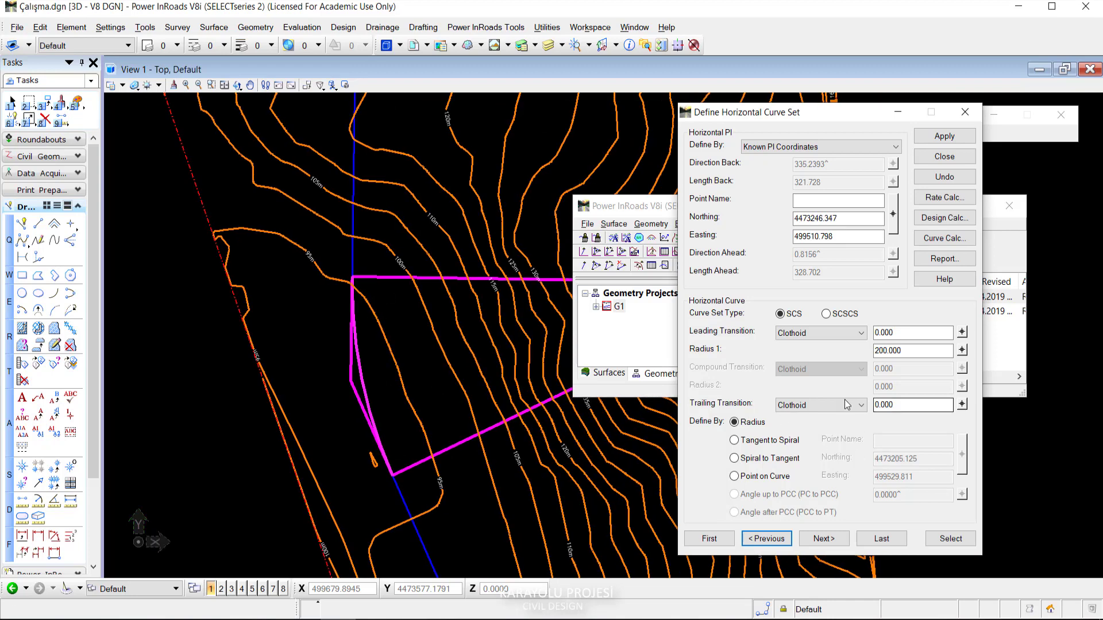
click(736, 477)
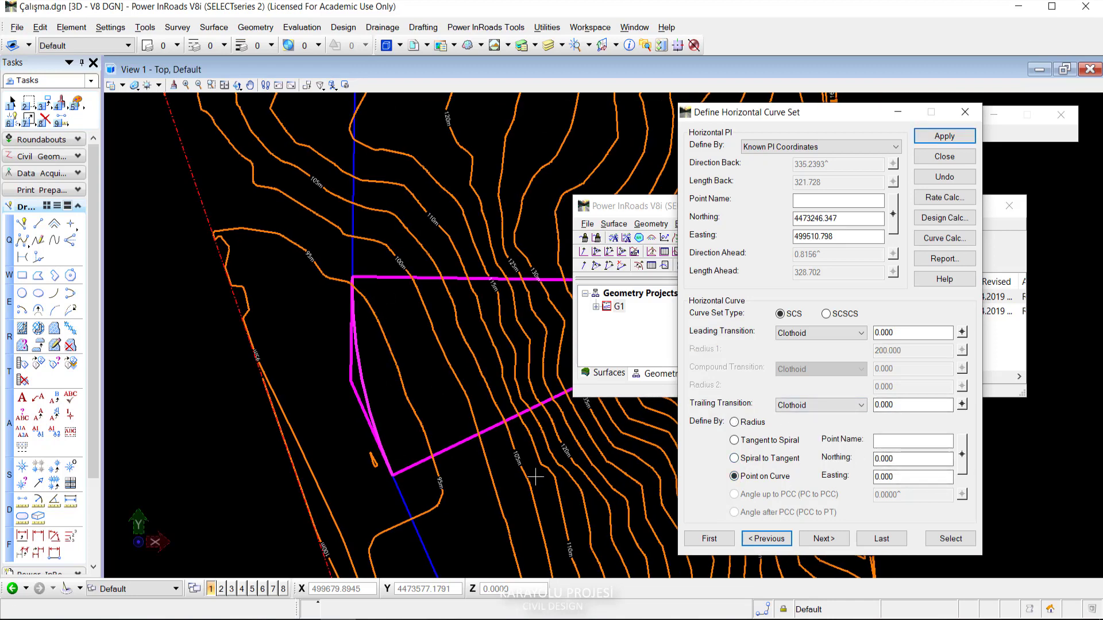
click(962, 454)
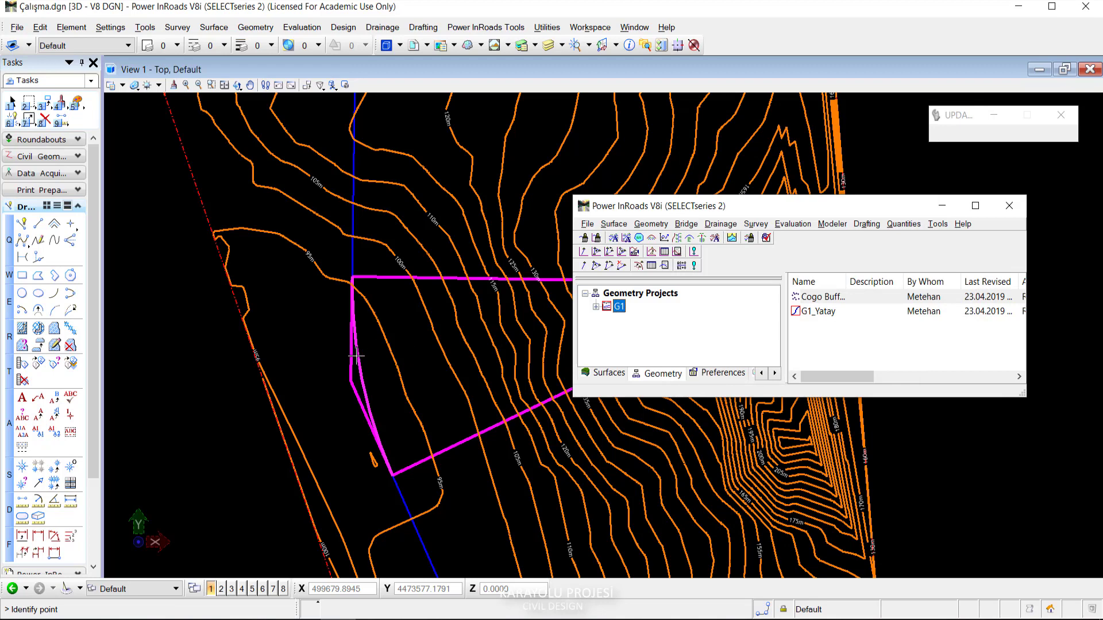
click(372, 371)
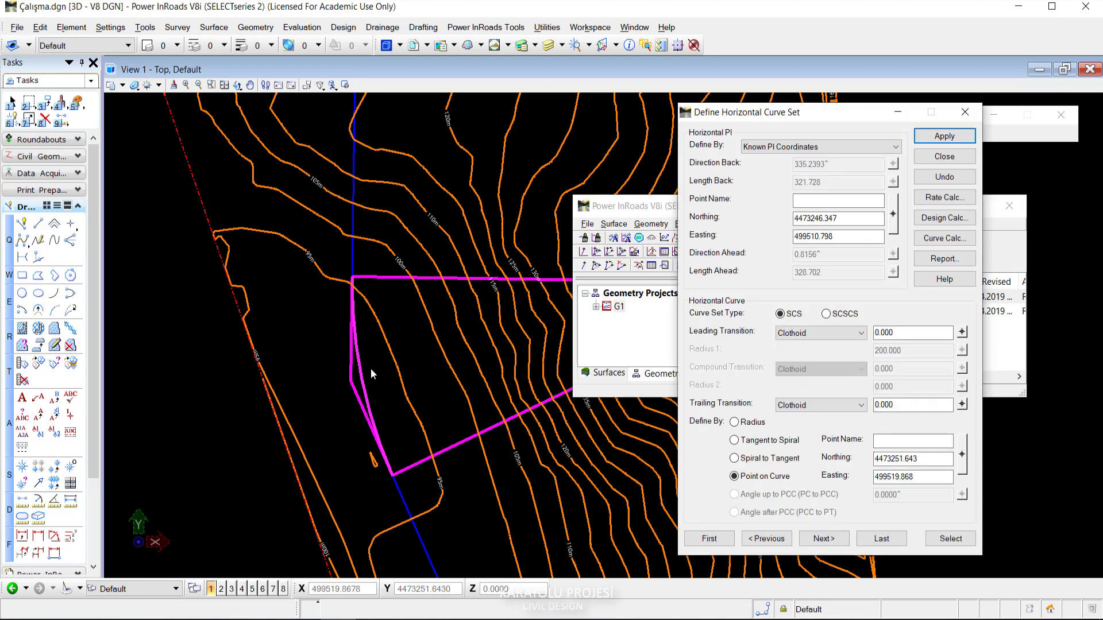
click(945, 136)
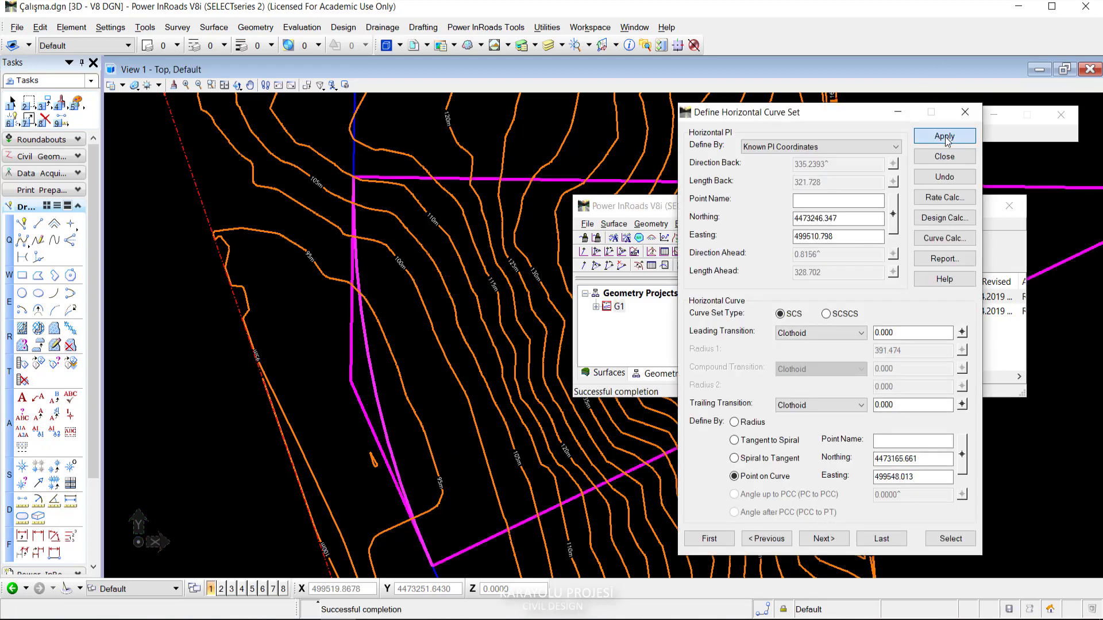
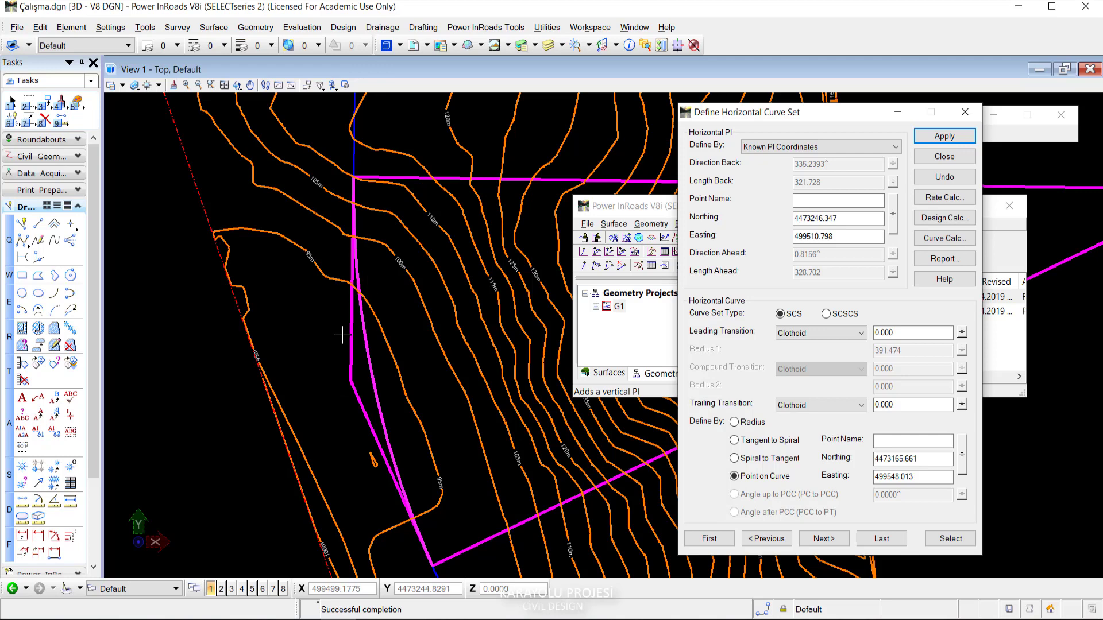
Pick the point on curve on the alignment near the PI corner (N 4473247.616, E 499515.104).
click(963, 465)
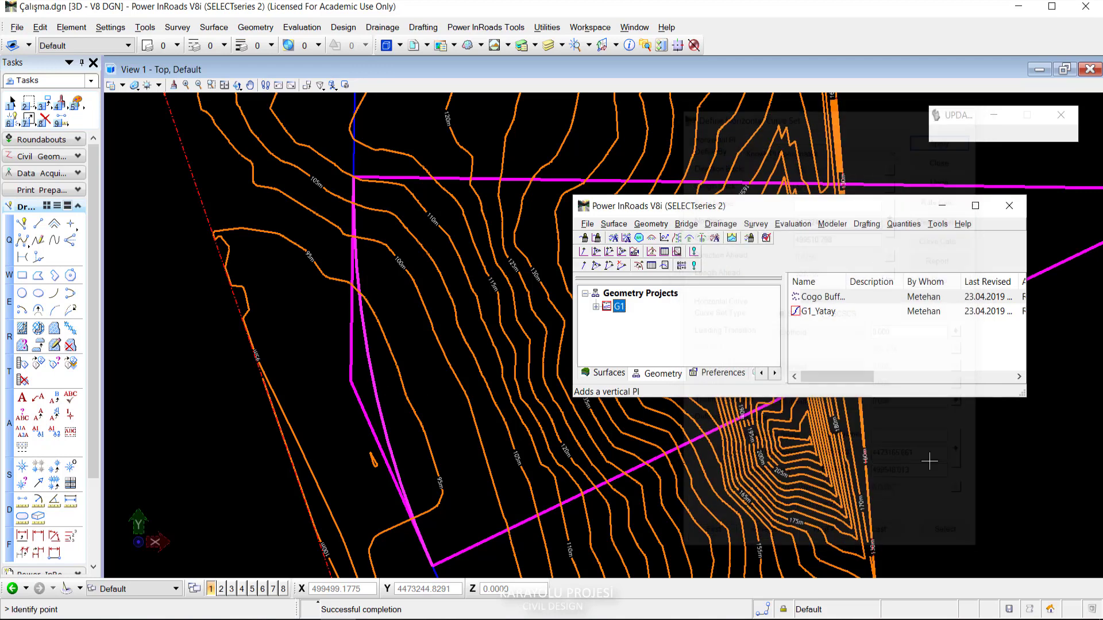
scroll(362, 373, down, 3)
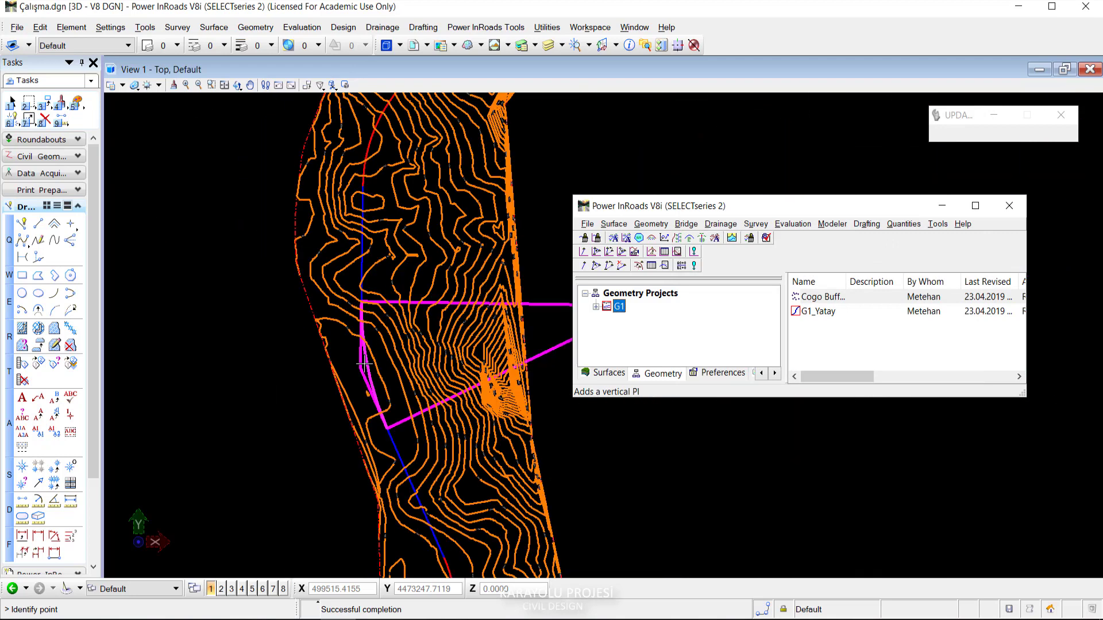
scroll(368, 313, up, 3)
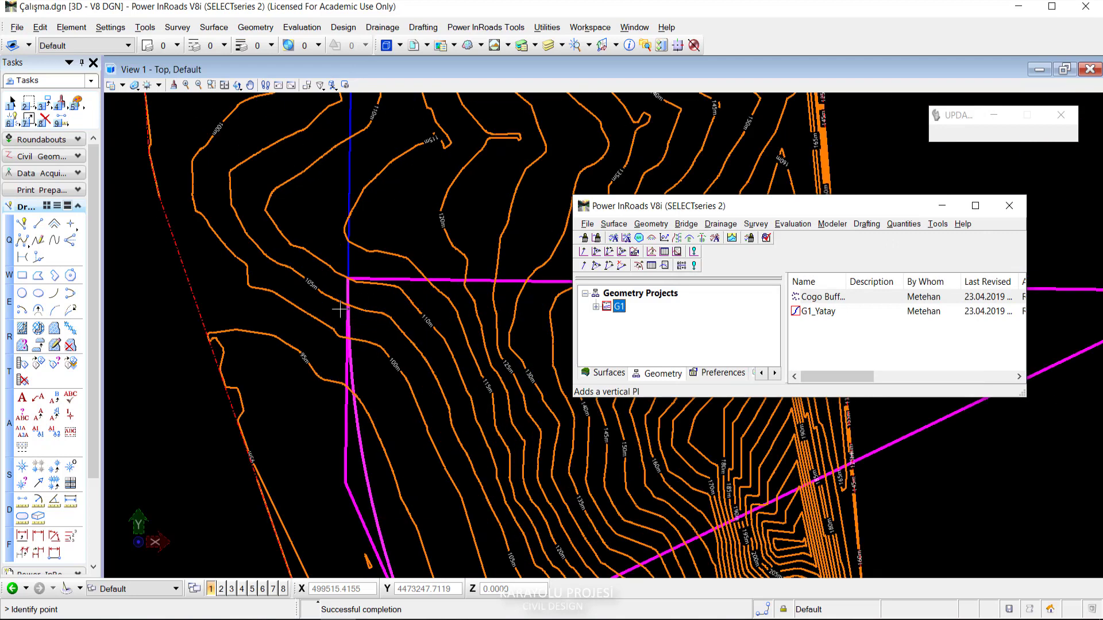
scroll(343, 309, down, 2)
scroll(344, 421, up, 2)
scroll(349, 402, up, 2)
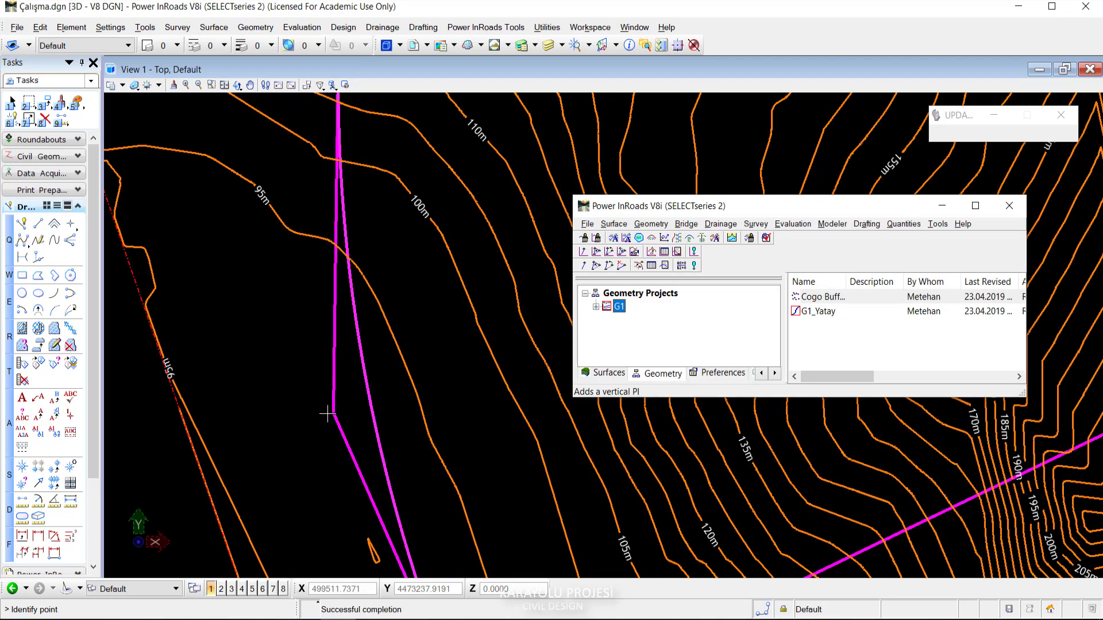
click(349, 403)
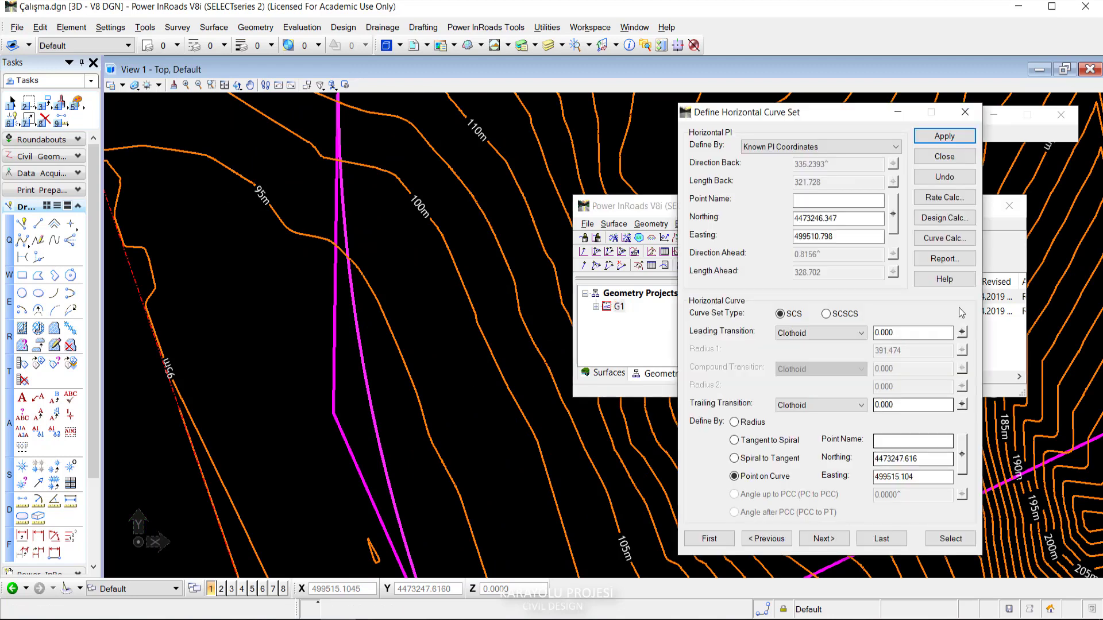
Apply the curve set, drawing a red 175.967-radius curve along the alignment.
click(942, 140)
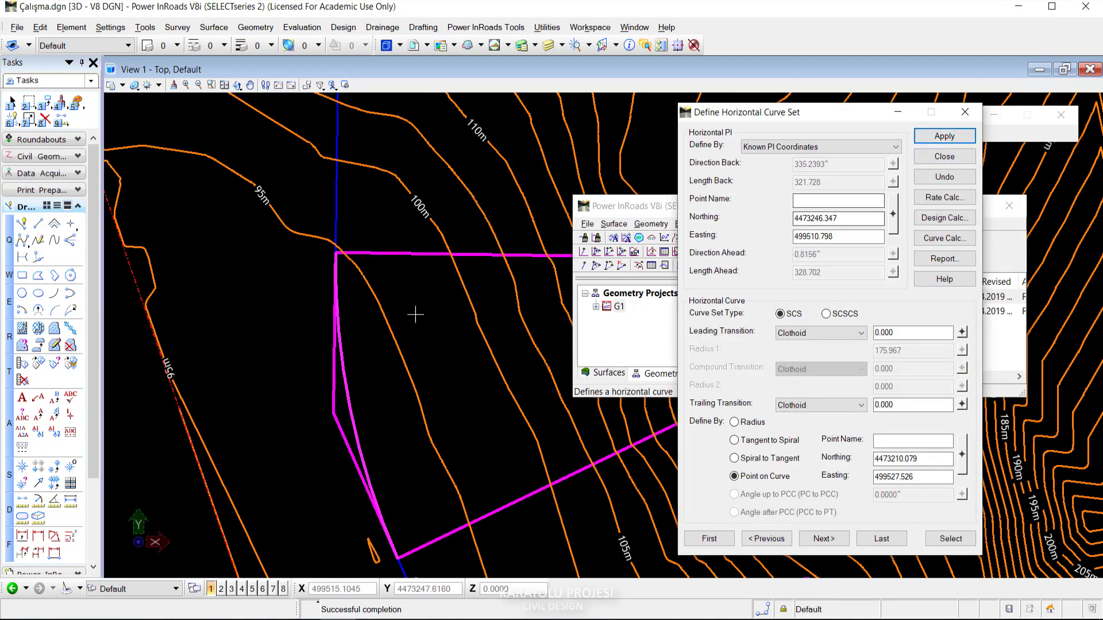
scroll(400, 350, down, 2)
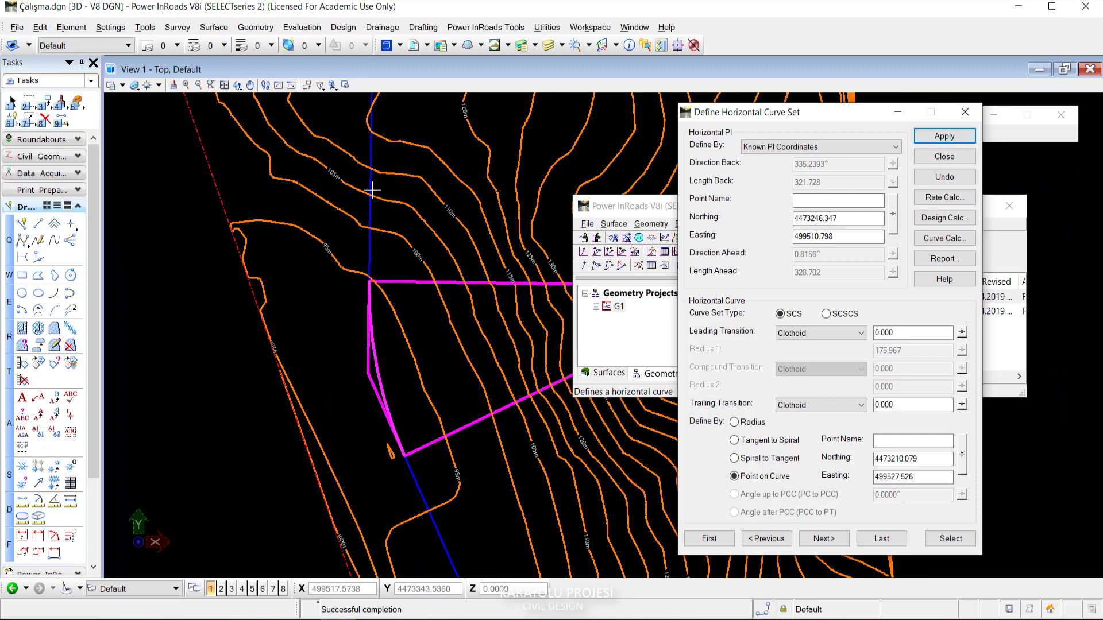
scroll(356, 368, up, 2)
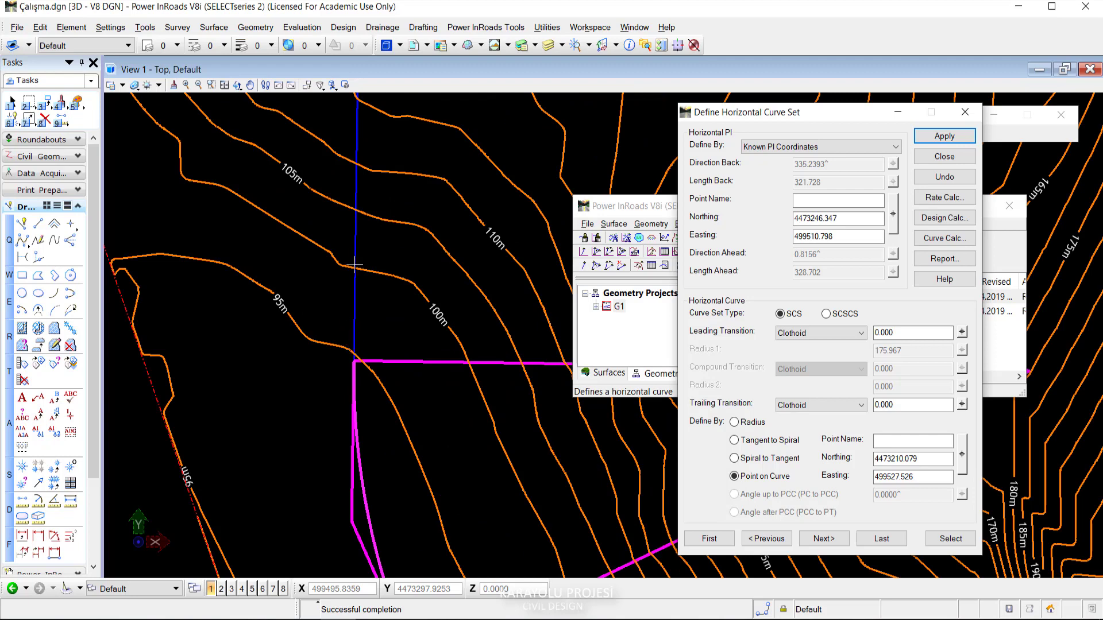
middle_drag(354, 265, 358, 336)
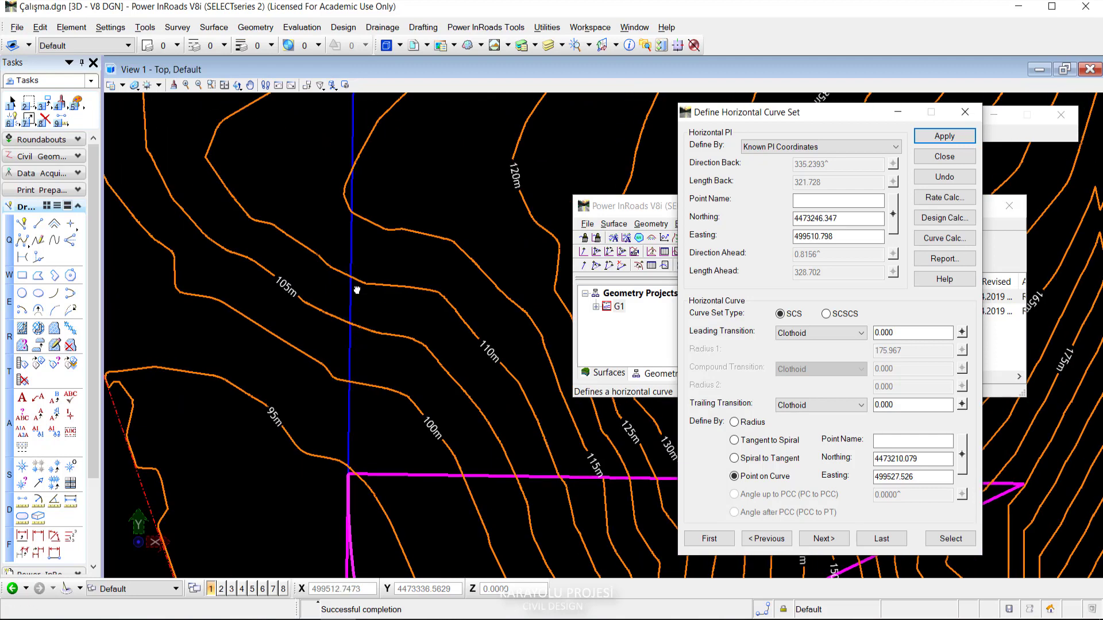
middle_drag(357, 290, 356, 304)
scroll(359, 296, down, 2)
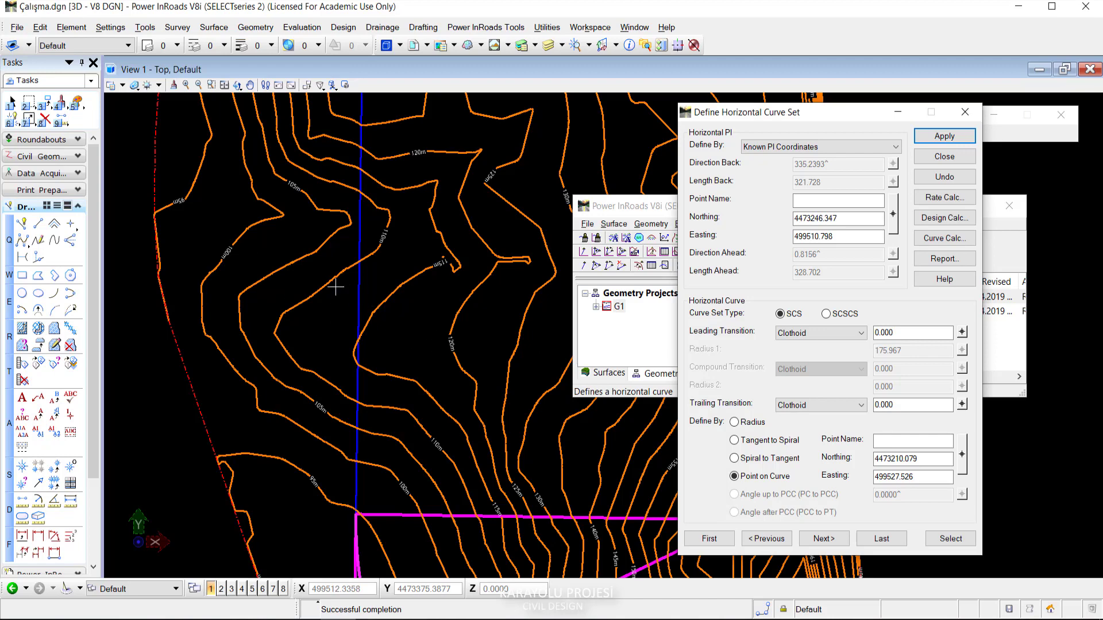
middle_drag(356, 361, 351, 476)
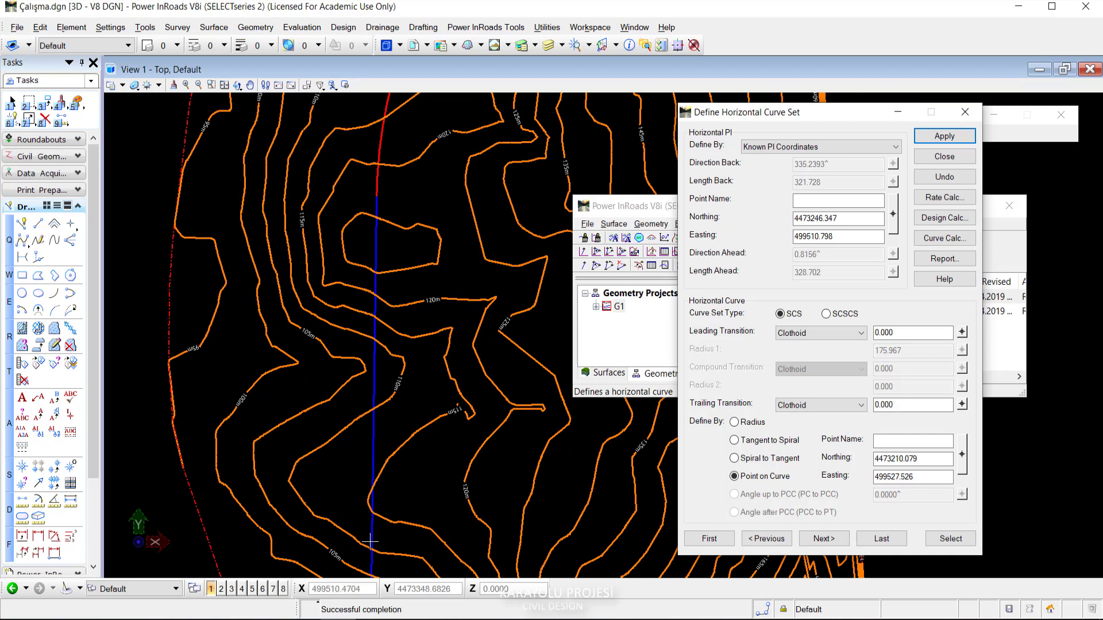
scroll(383, 389, up, 2)
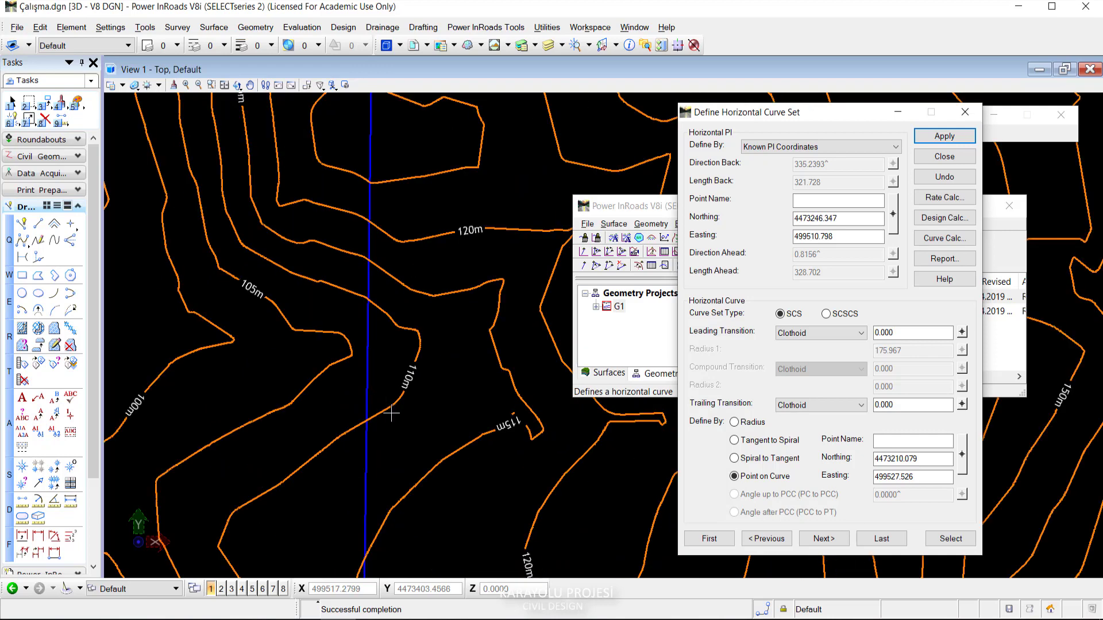
middle_drag(368, 298, 376, 386)
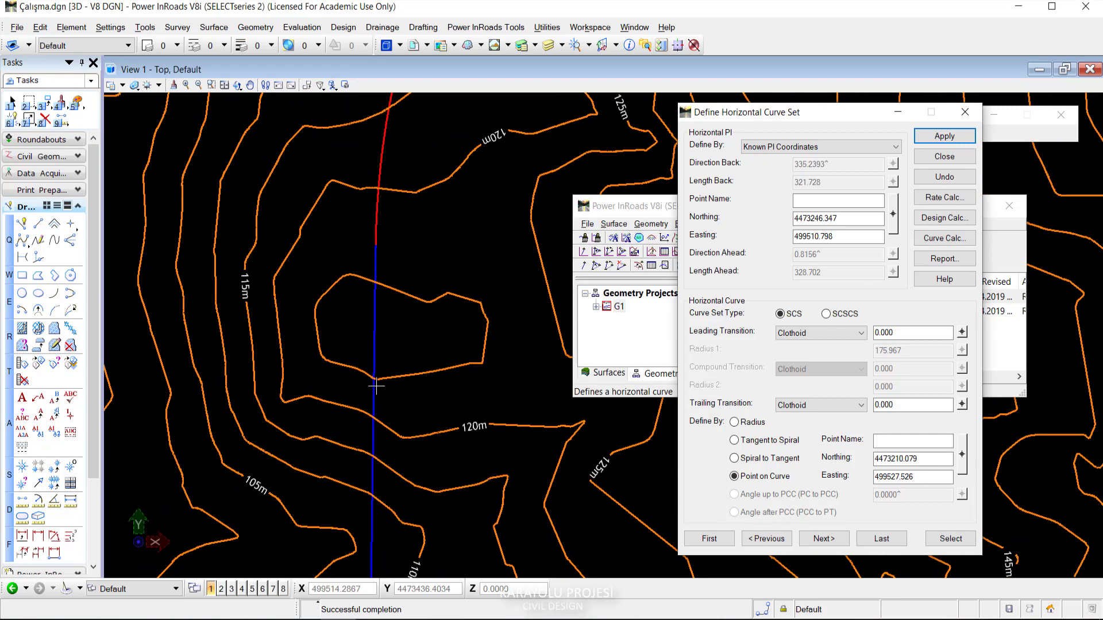
middle_drag(371, 281, 374, 425)
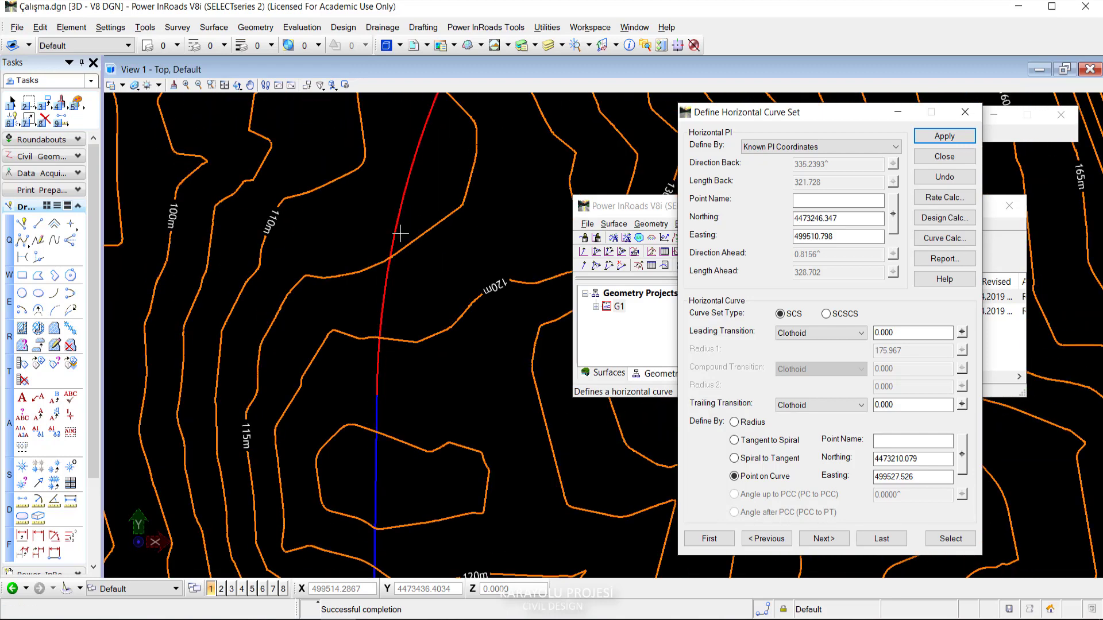
scroll(401, 234, down, 3)
middle_drag(348, 326, 355, 361)
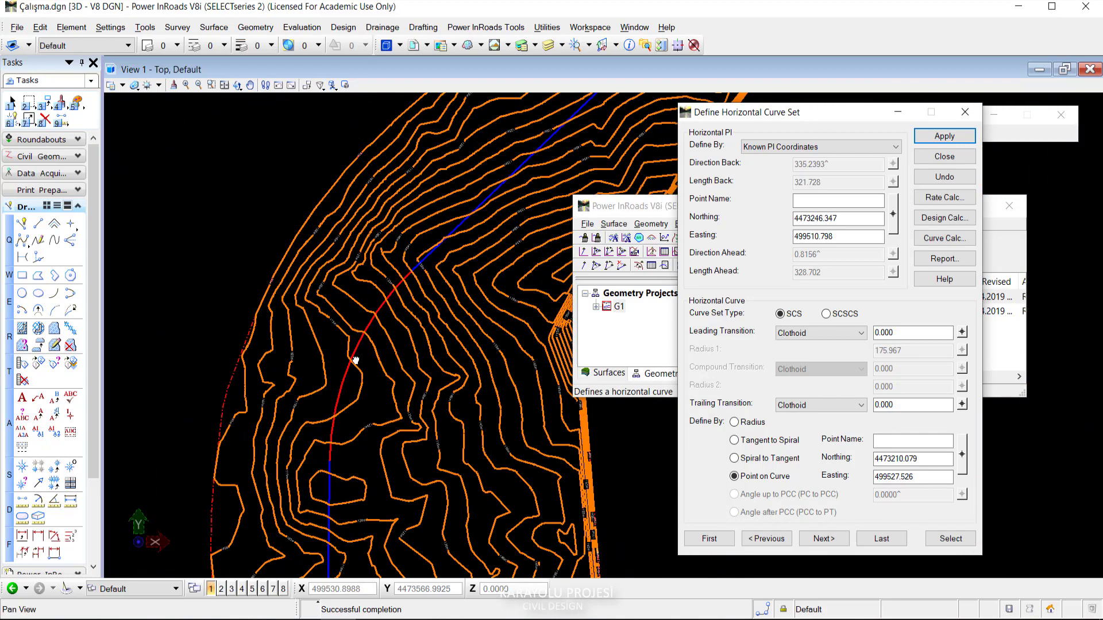
Pan and zoom to inspect where the red curve meets the tangent and the curve-set triangle.
scroll(368, 350, down, 1)
scroll(397, 323, up, 1)
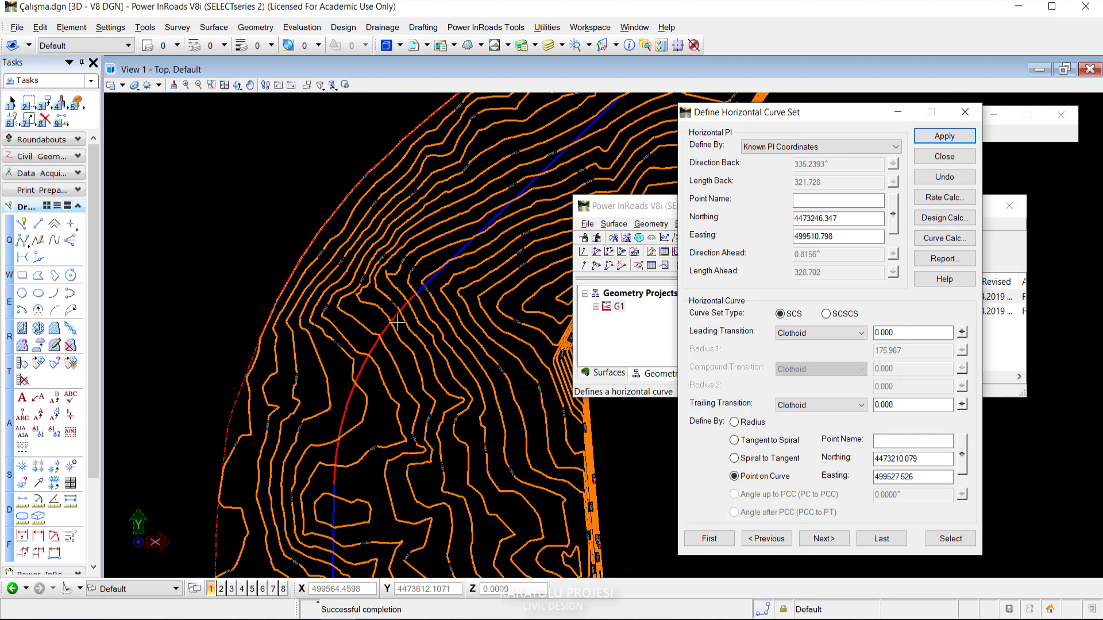
scroll(396, 324, up, 2)
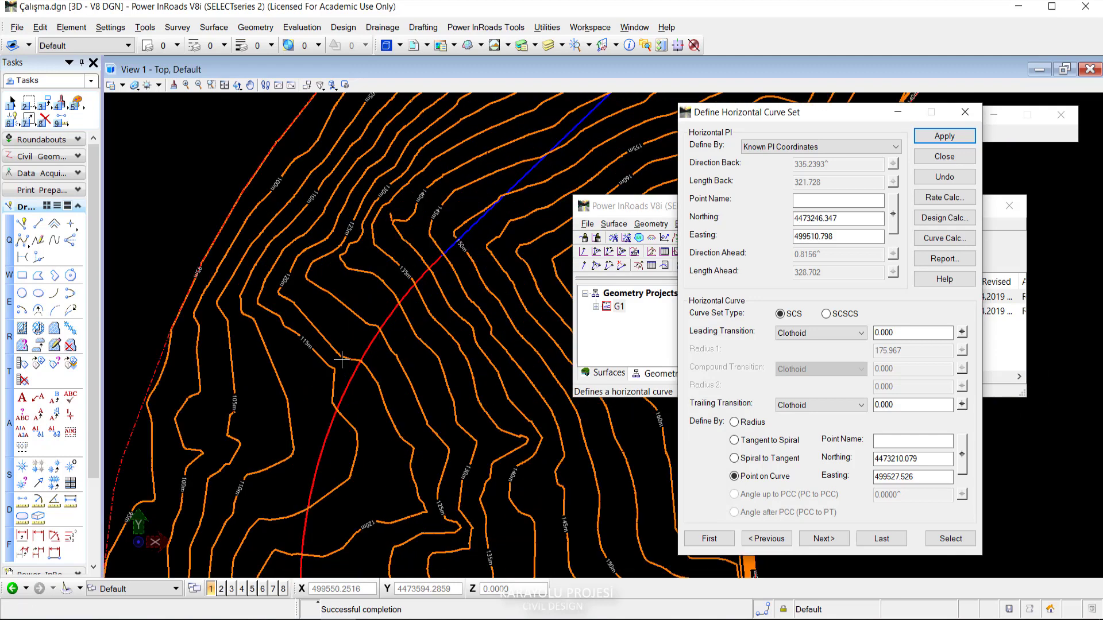
scroll(341, 360, up, 1)
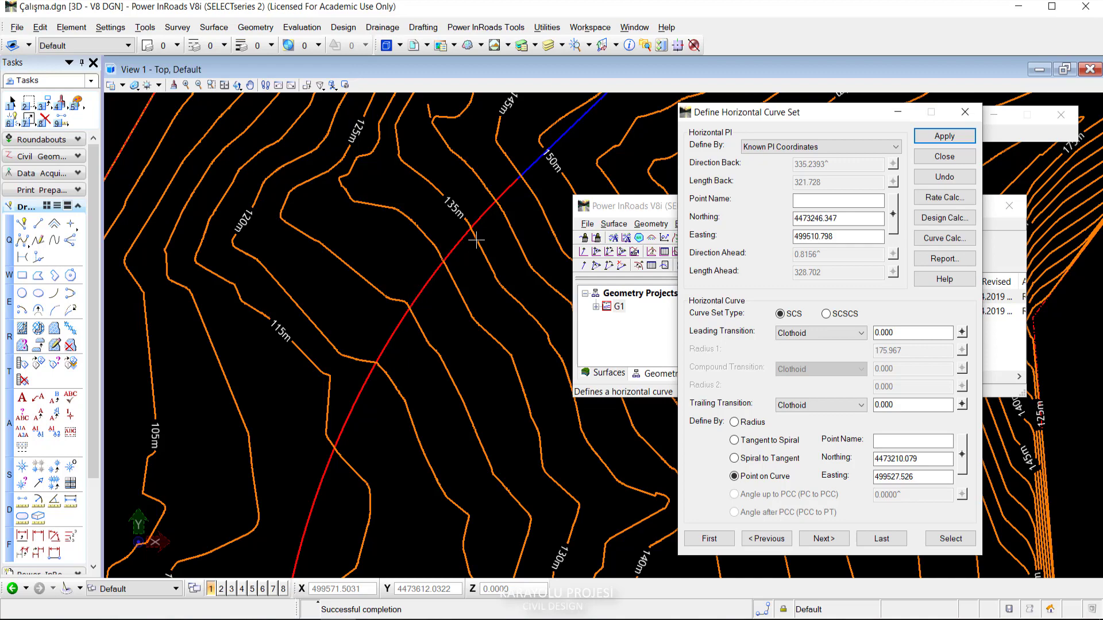
scroll(486, 233, down, 1)
scroll(494, 233, down, 1)
scroll(459, 253, down, 1)
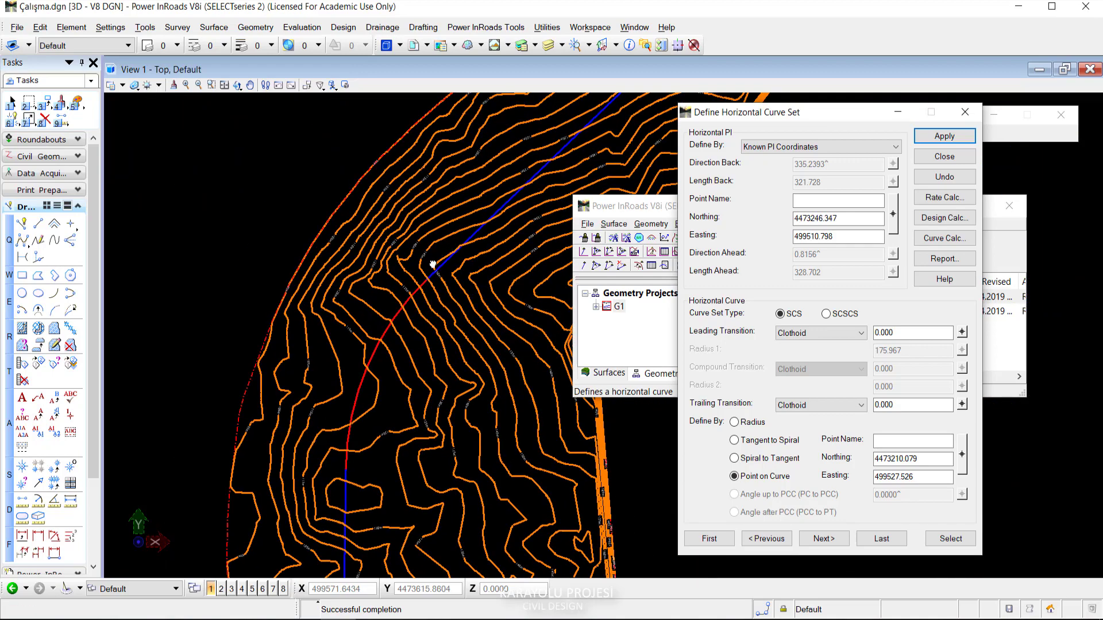
middle_drag(433, 264, 226, 423)
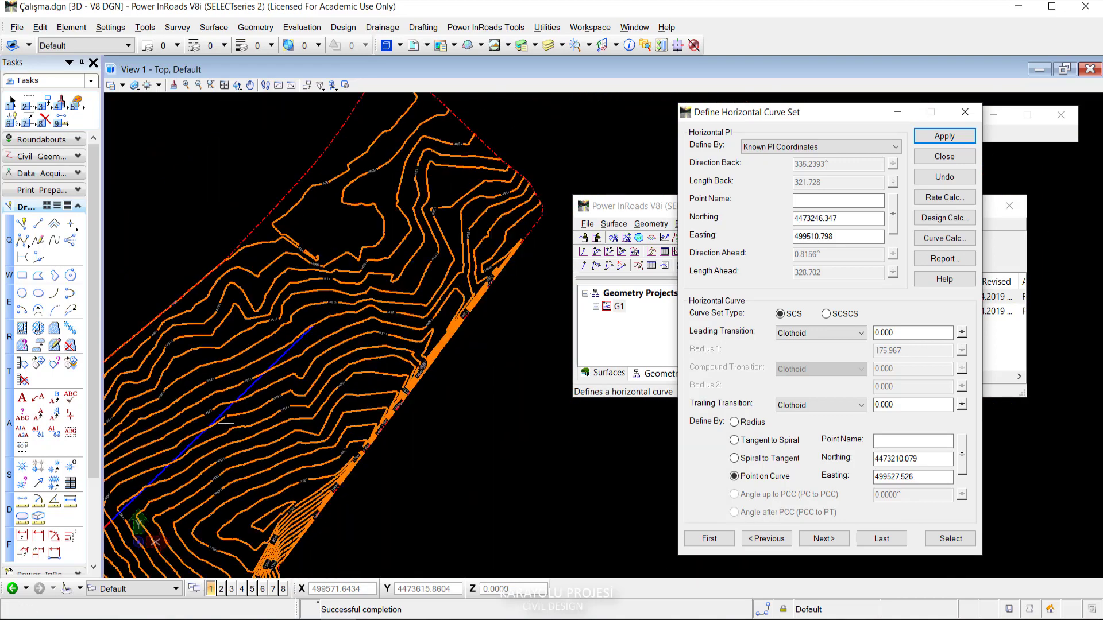
scroll(226, 424, down, 1)
scroll(259, 402, up, 1)
mouse_move(276, 437)
middle_down()
mouse_move(307, 359)
mouse_move(304, 333)
middle_up()
scroll(329, 417, up, 1)
scroll(347, 417, down, 2)
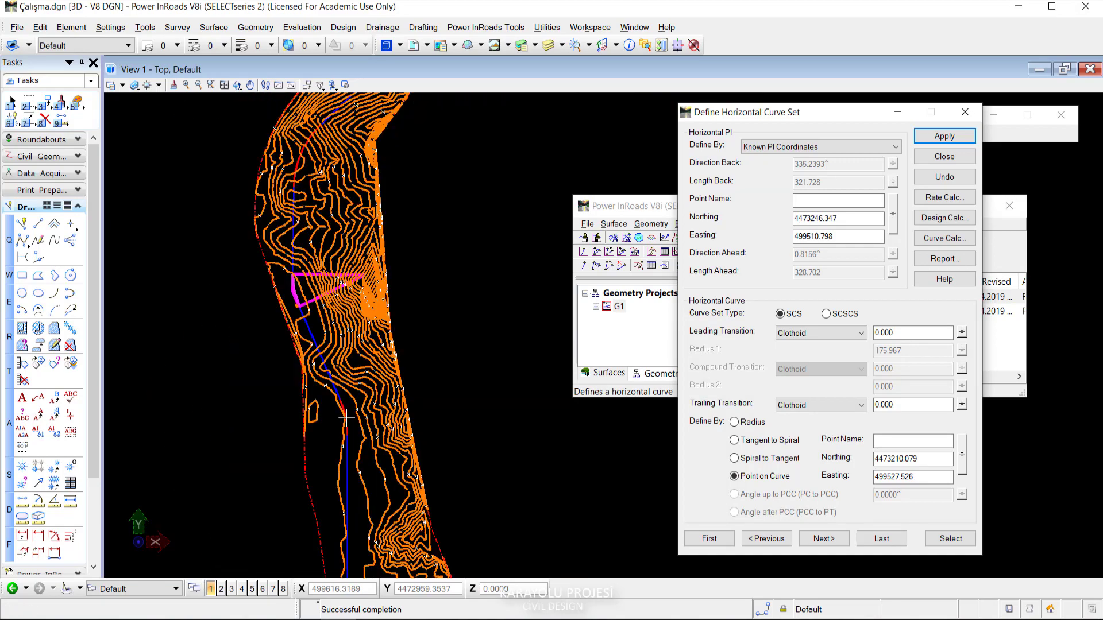
scroll(346, 419, up, 1)
scroll(347, 419, down, 1)
scroll(347, 419, up, 1)
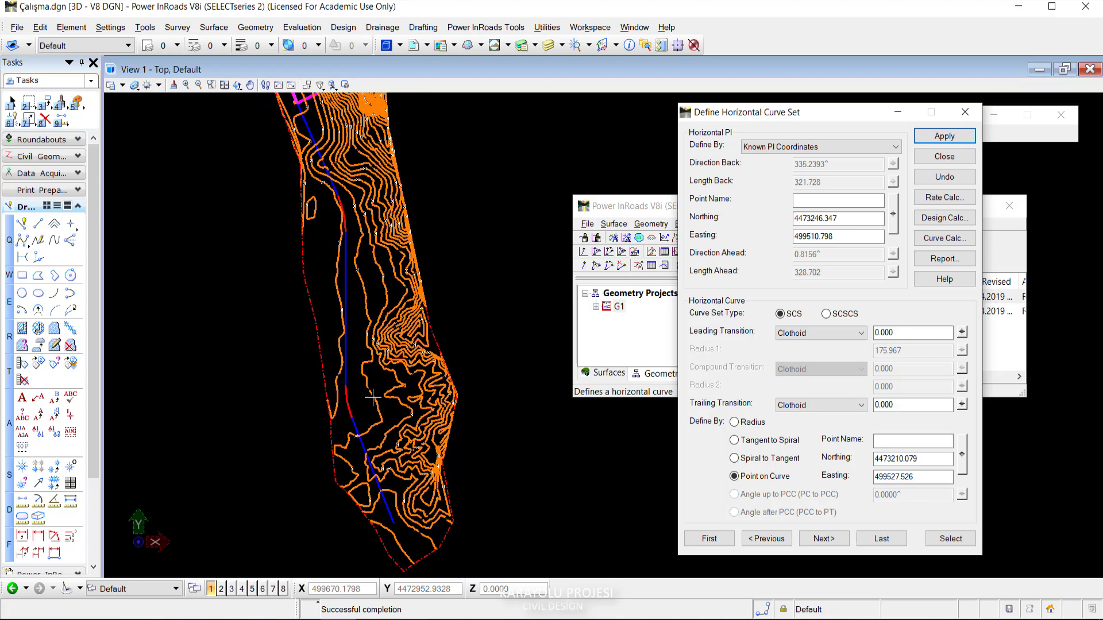
scroll(391, 425, up, 1)
scroll(390, 425, up, 1)
scroll(330, 425, down, 2)
scroll(363, 361, up, 2)
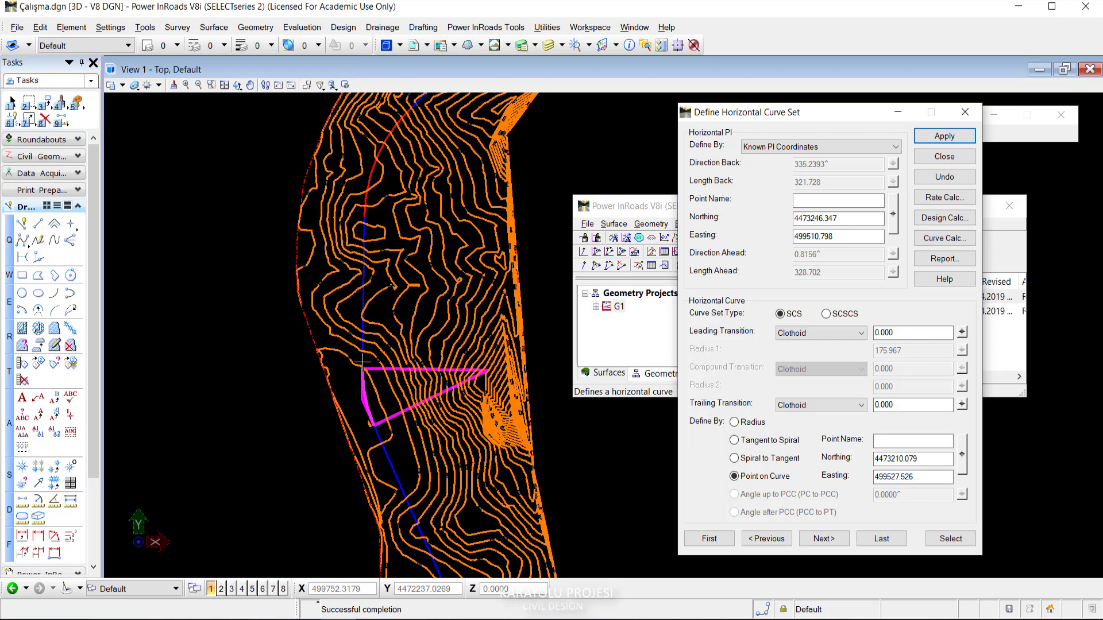
scroll(363, 361, down, 3)
scroll(383, 295, down, 1)
scroll(333, 385, up, 3)
scroll(375, 401, up, 2)
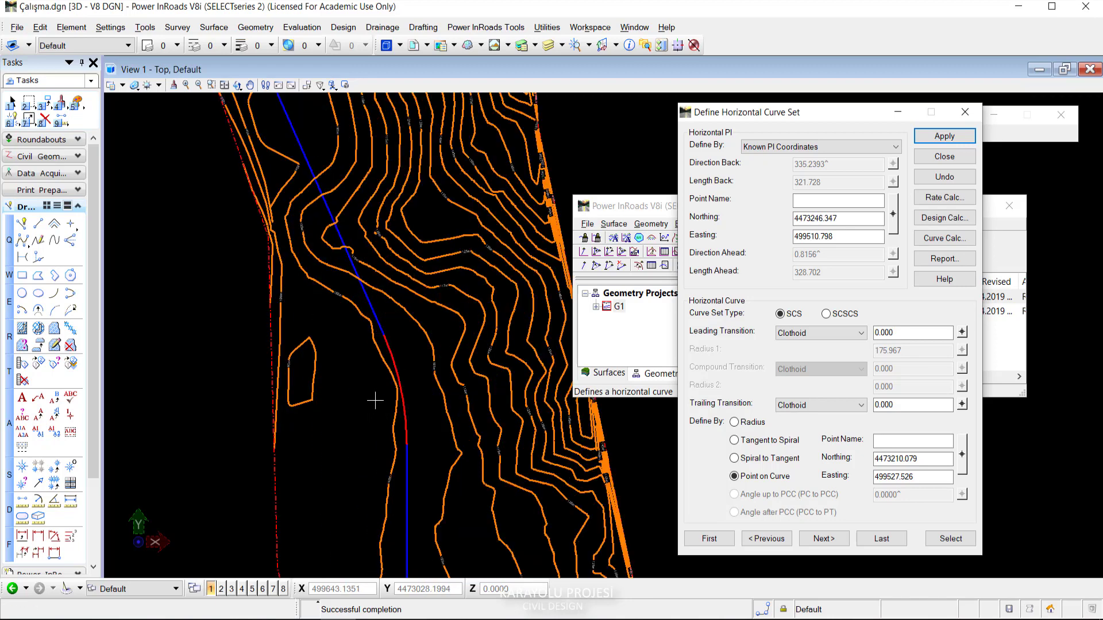
scroll(400, 365, down, 2)
middle_drag(372, 306, 378, 365)
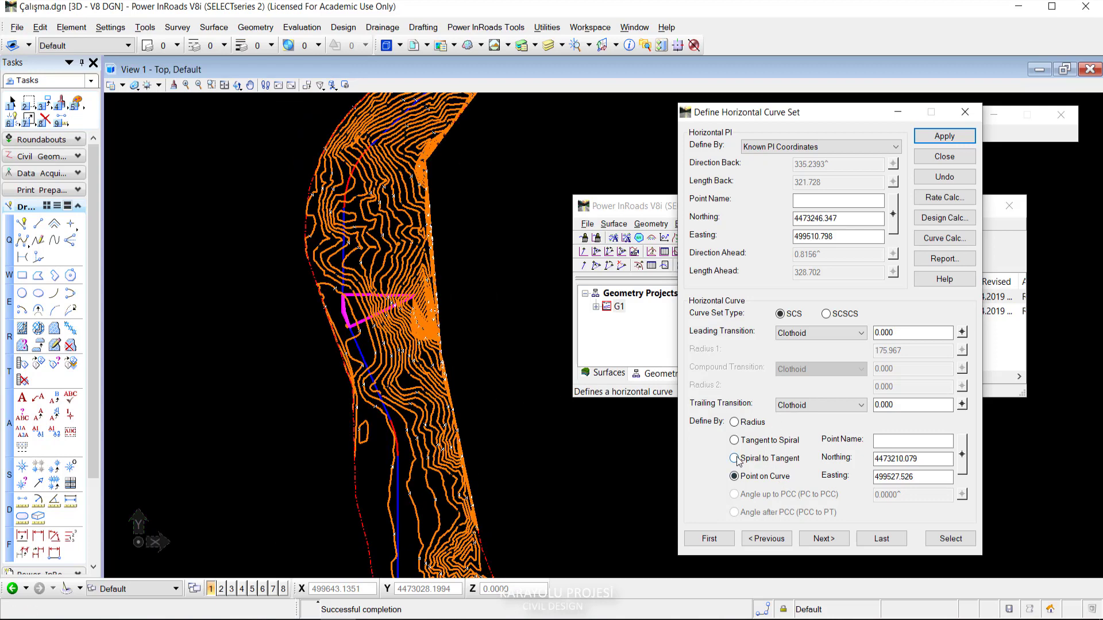
Step back to the PI at N 4472954.197, E 499645.547 and define its curve by Point on Curve.
click(963, 456)
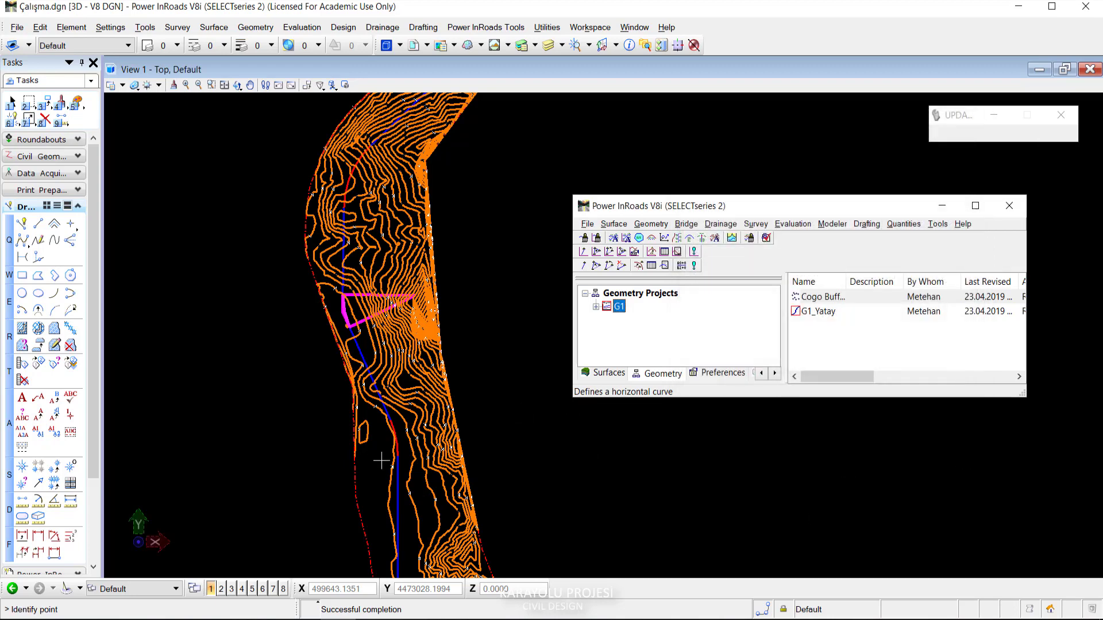
click(538, 424)
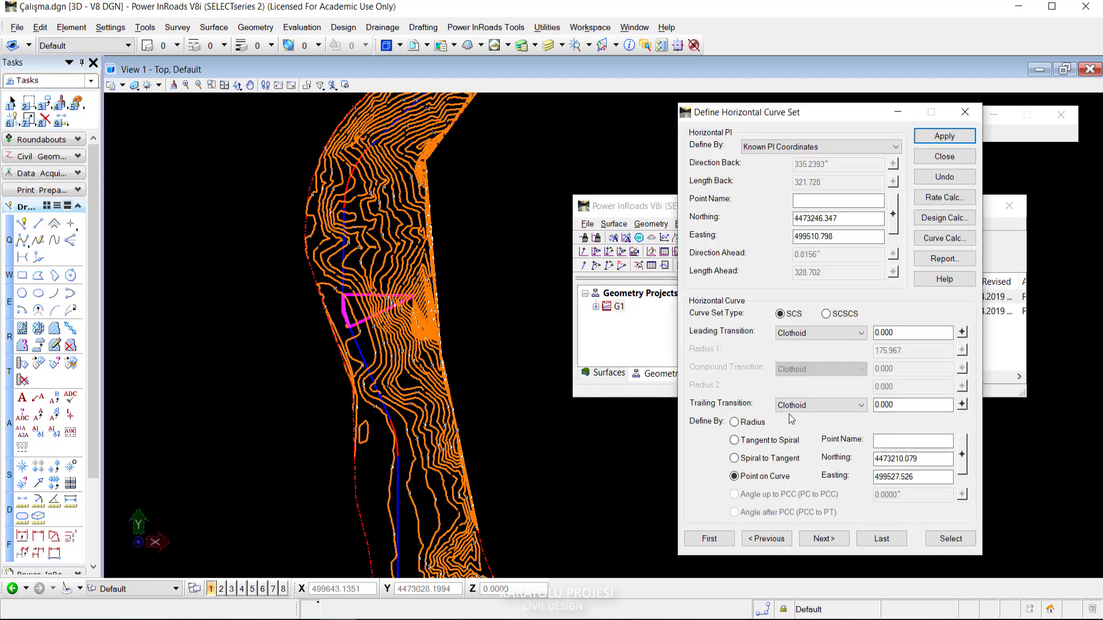
click(819, 540)
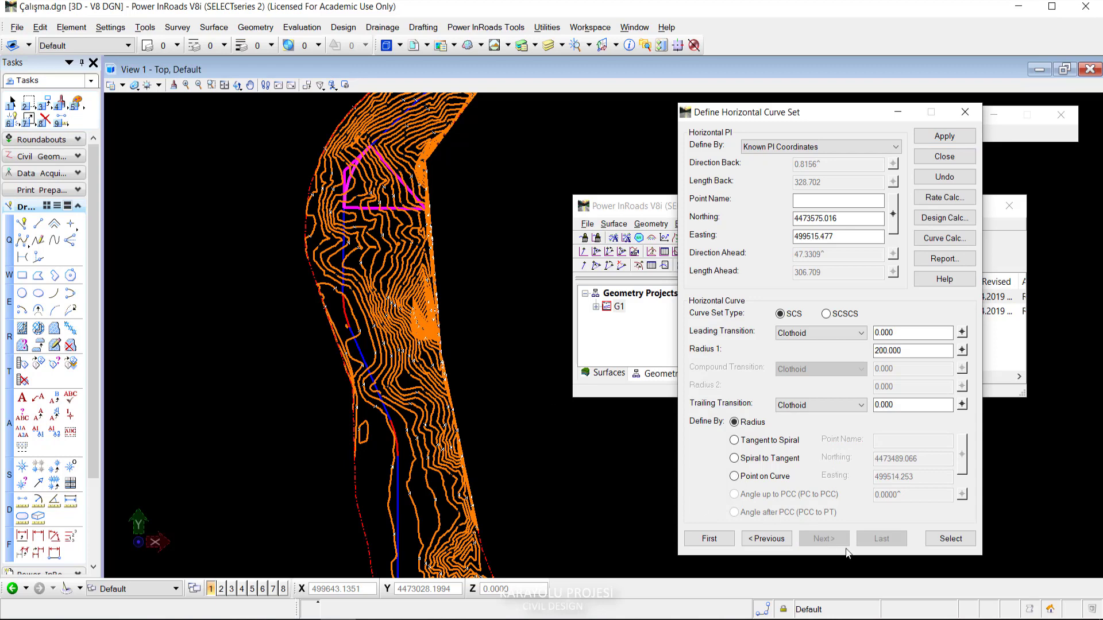
click(766, 539)
scroll(385, 439, up, 3)
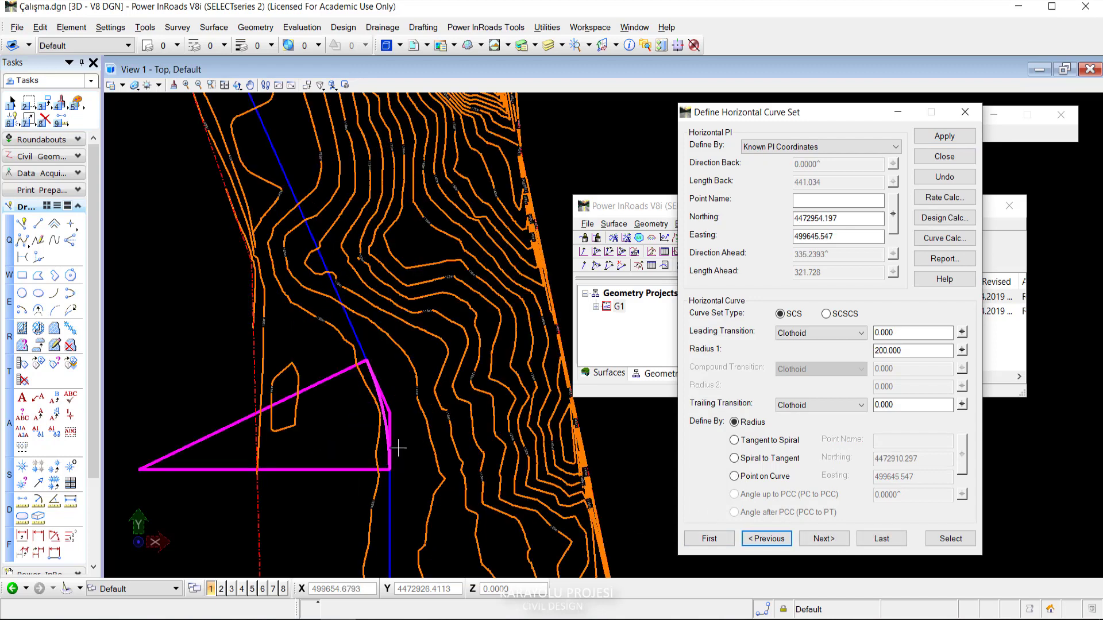
scroll(385, 438, up, 3)
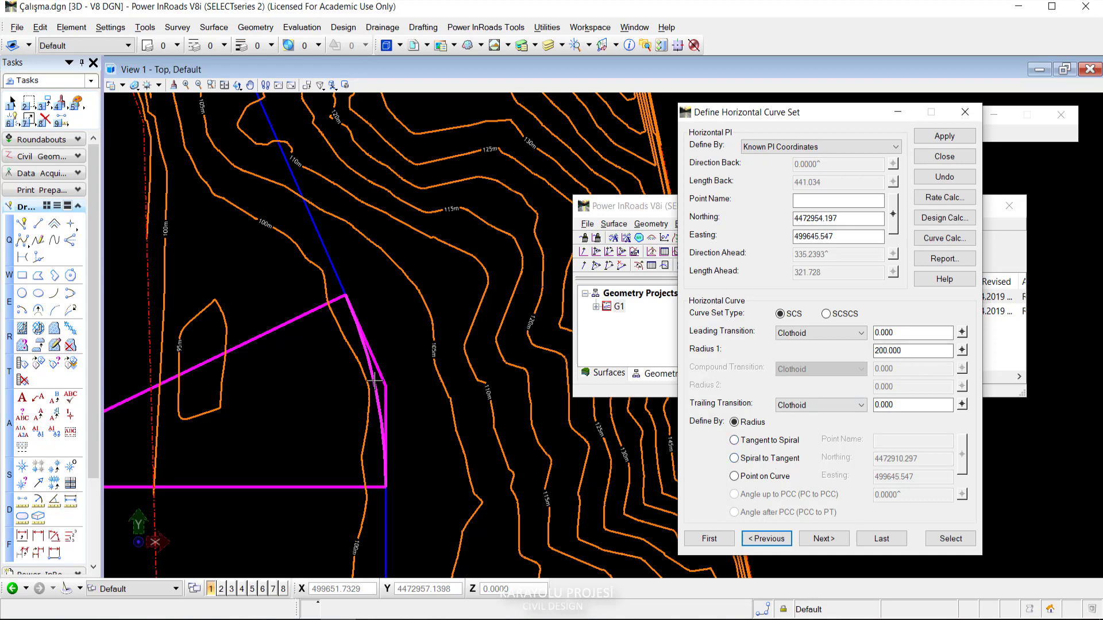
click(734, 476)
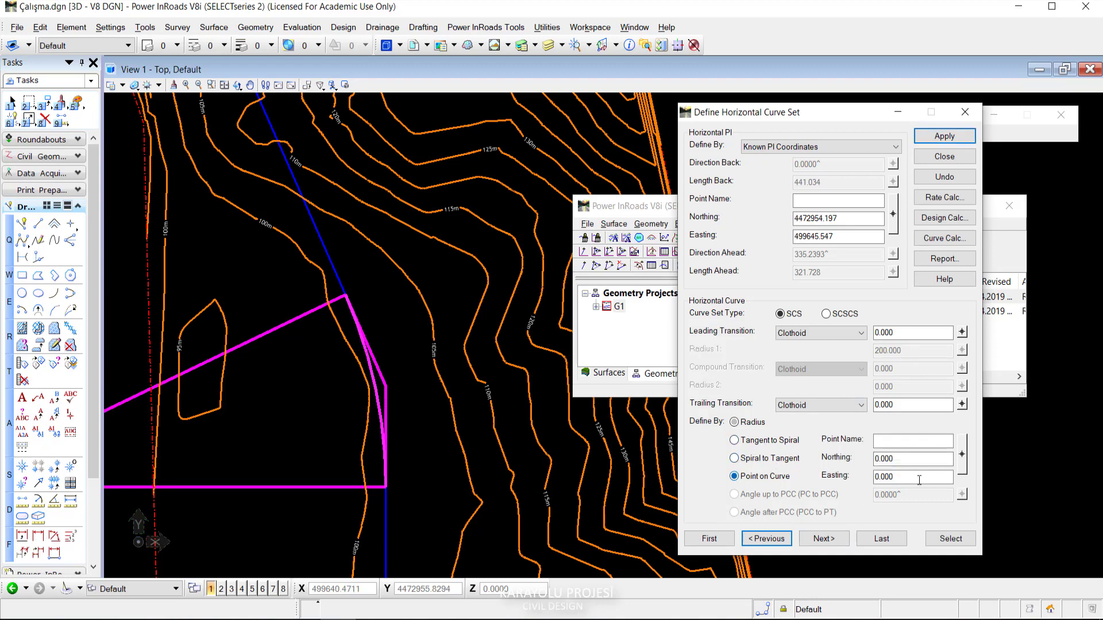
Try two points near the bend as the point on curve and compute the curve for each.
click(963, 455)
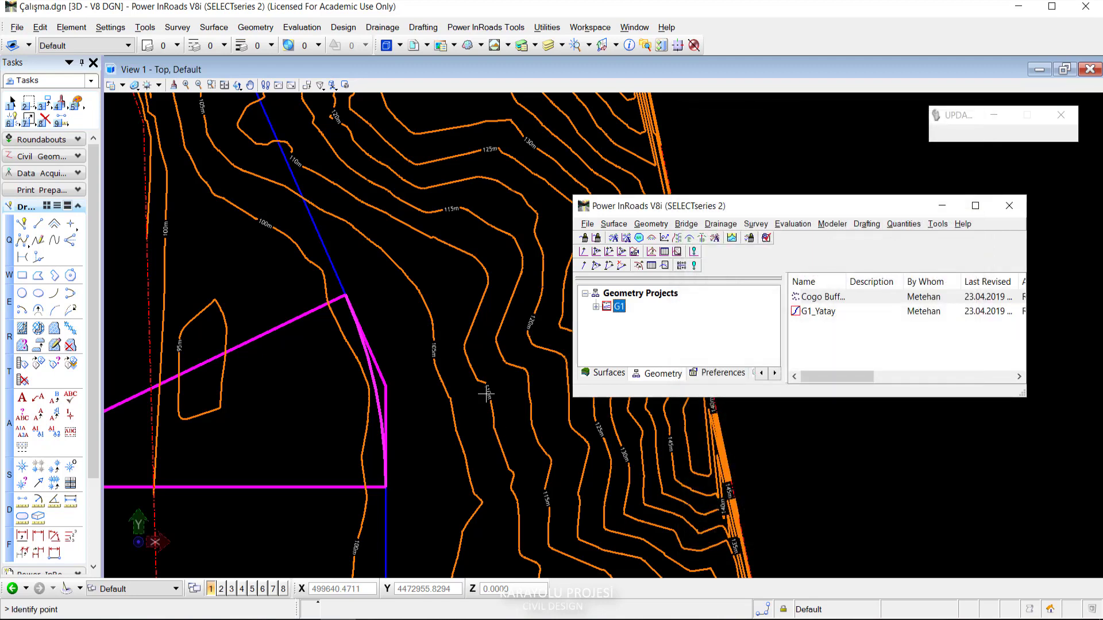
click(392, 383)
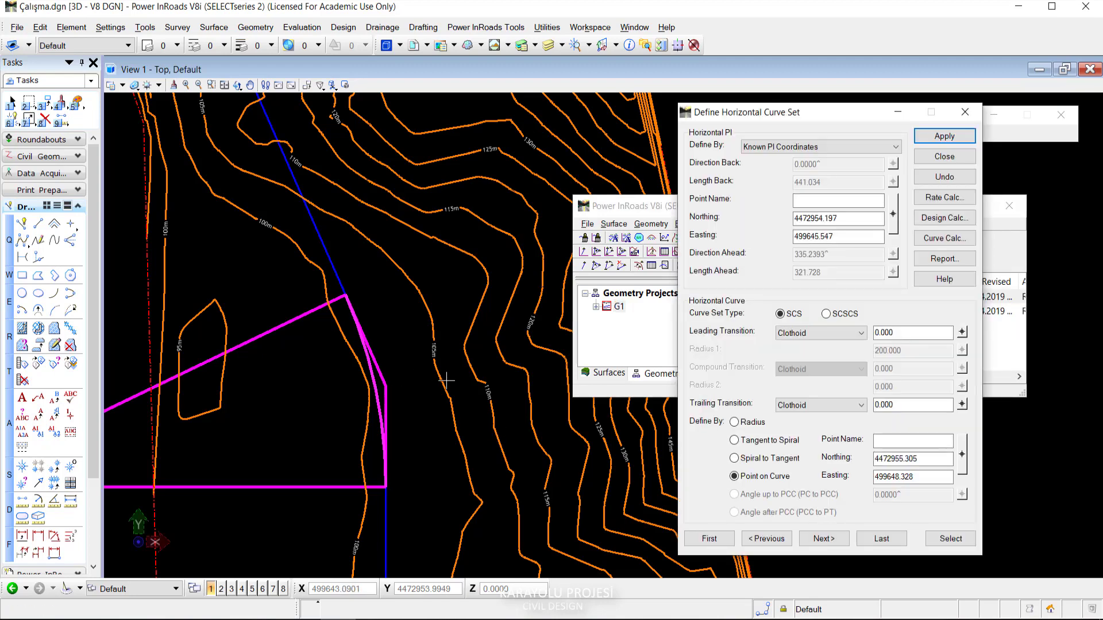
click(945, 136)
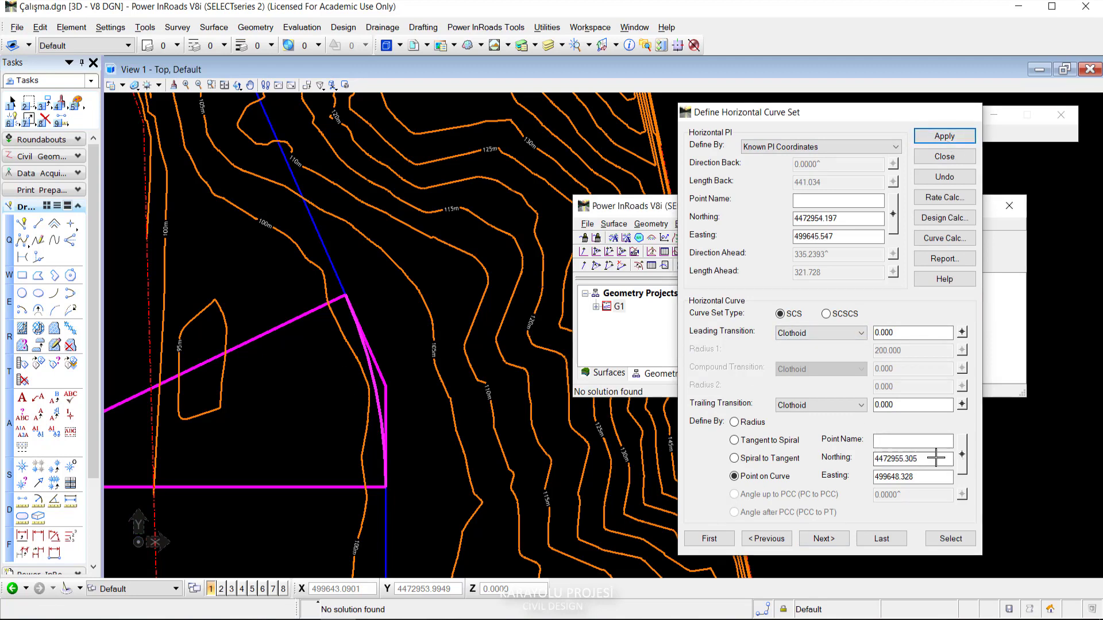
click(963, 454)
scroll(385, 379, up, 3)
click(377, 348)
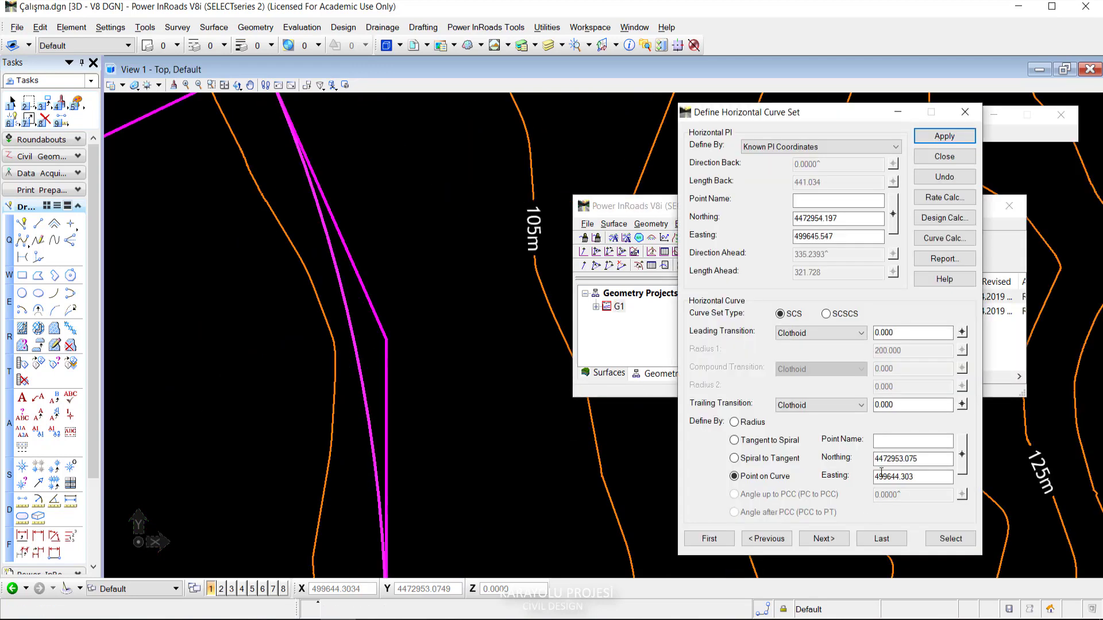
click(437, 364)
scroll(405, 298, down, 2)
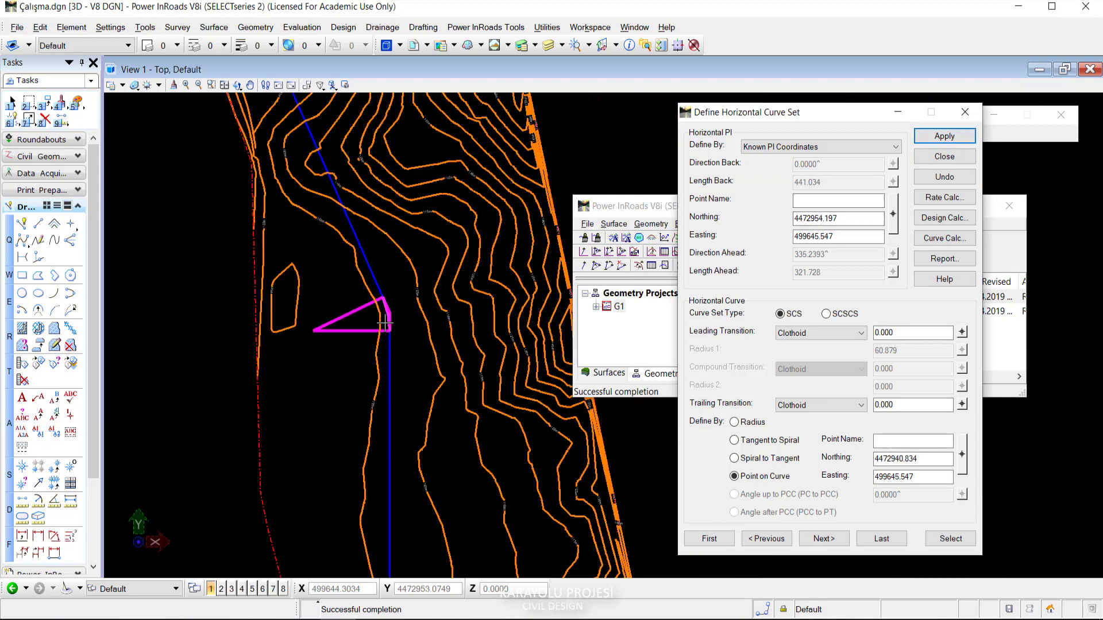
scroll(386, 323, down, 2)
scroll(377, 310, up, 1)
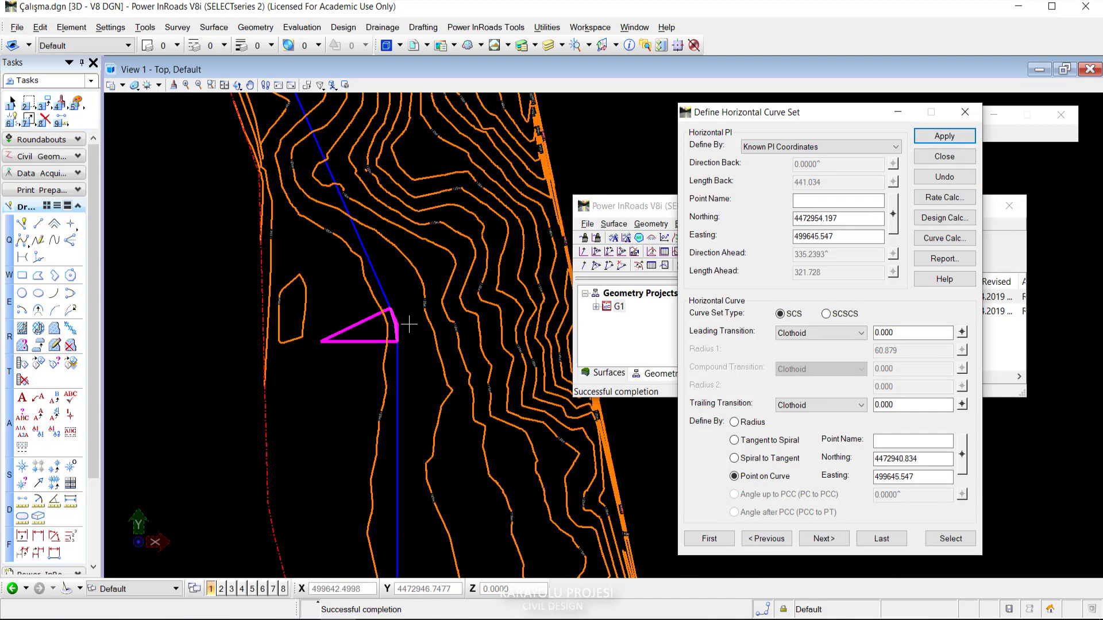
scroll(395, 334, up, 2)
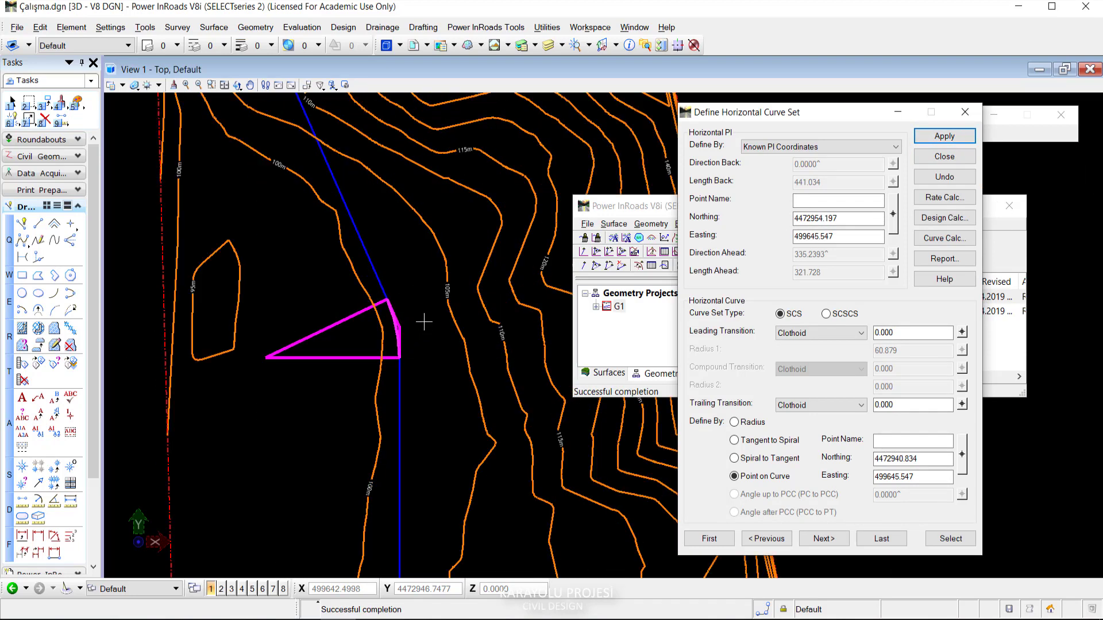
scroll(388, 333, down, 2)
scroll(393, 332, up, 2)
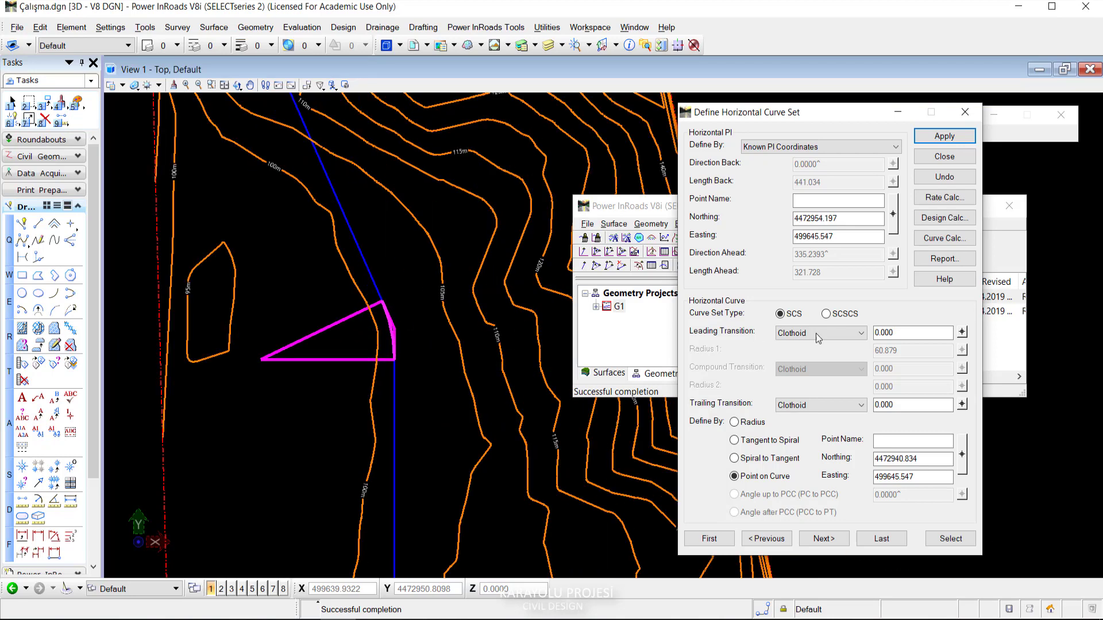
Fit the curve through a point farther along the bend, giving a 168.243 radius.
click(962, 454)
scroll(383, 340, up, 1)
scroll(383, 340, up, 1)
click(376, 343)
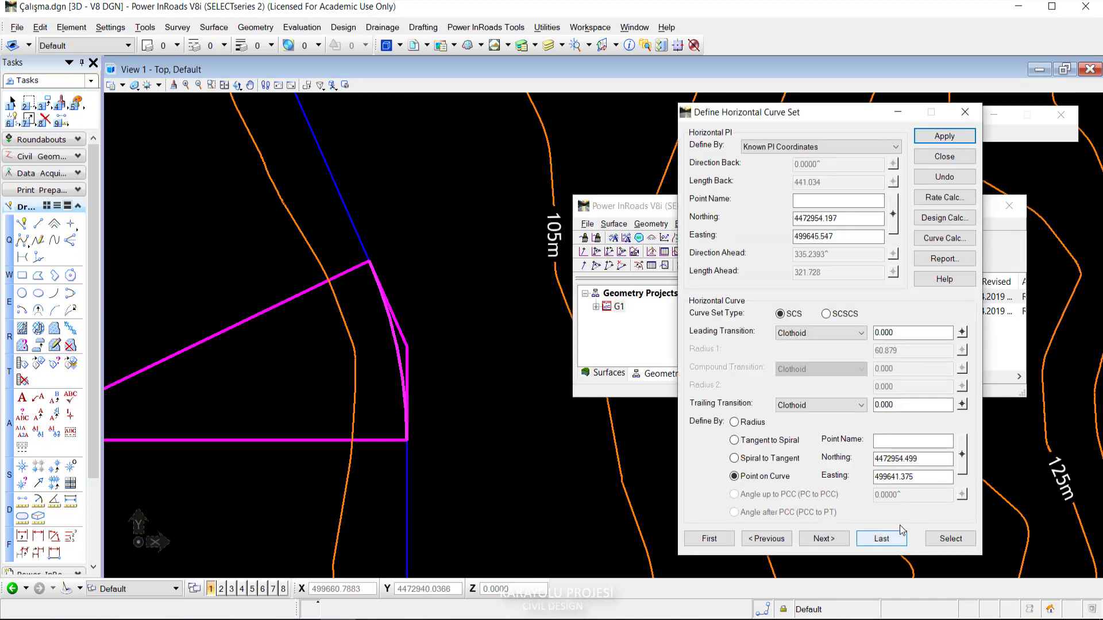
click(942, 136)
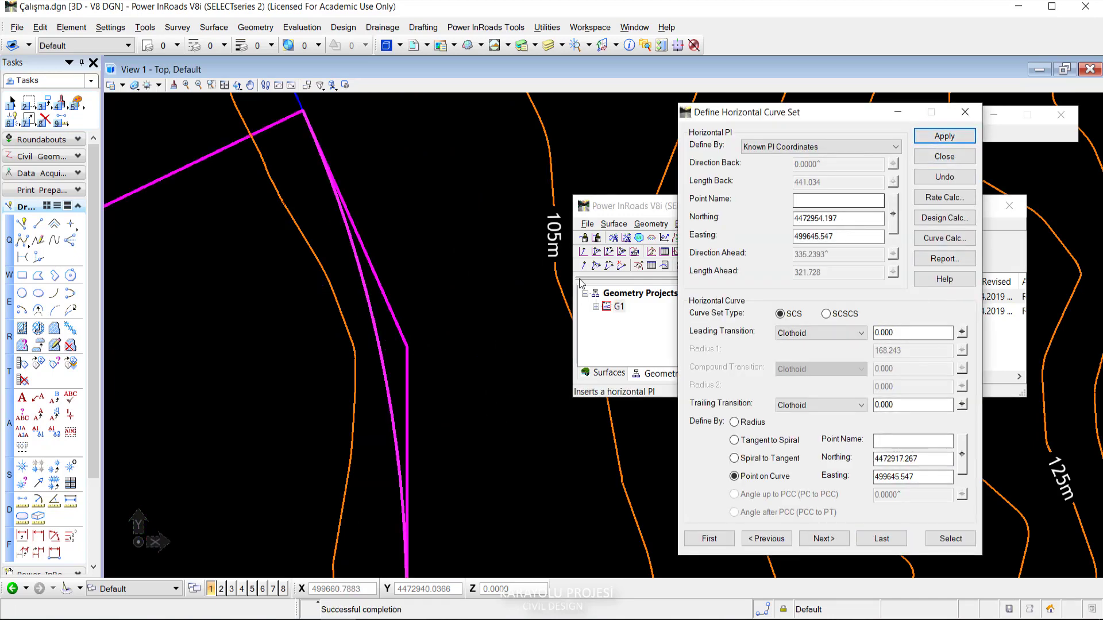
scroll(469, 418, down, 1)
scroll(429, 389, down, 1)
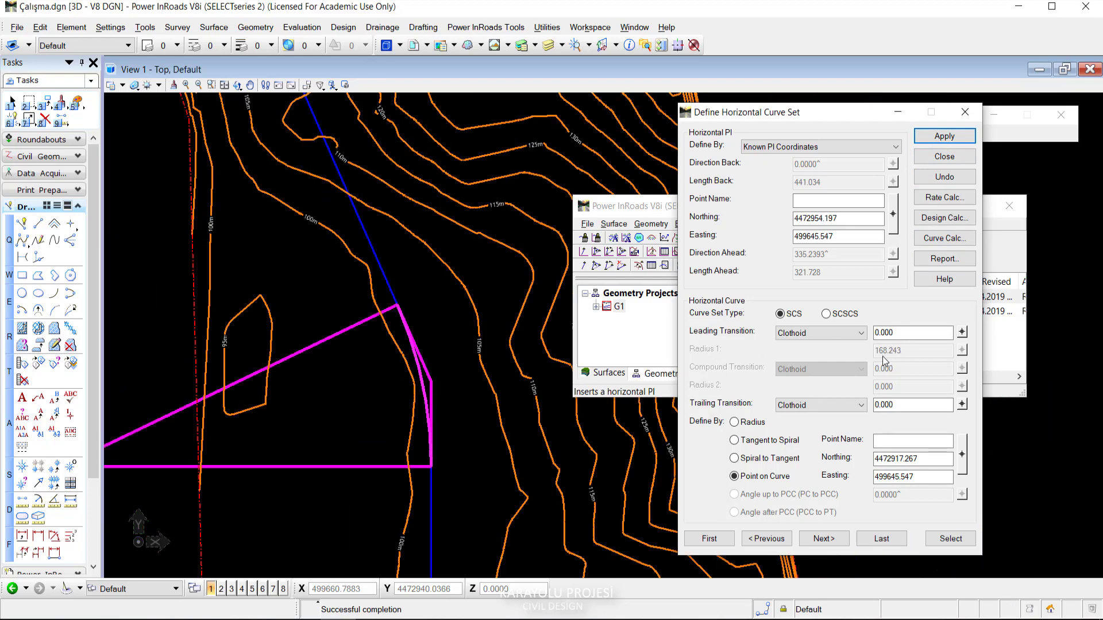
Define the curve by Radius with Radius 1 set to 200 and apply it.
click(734, 422)
double_click(896, 350)
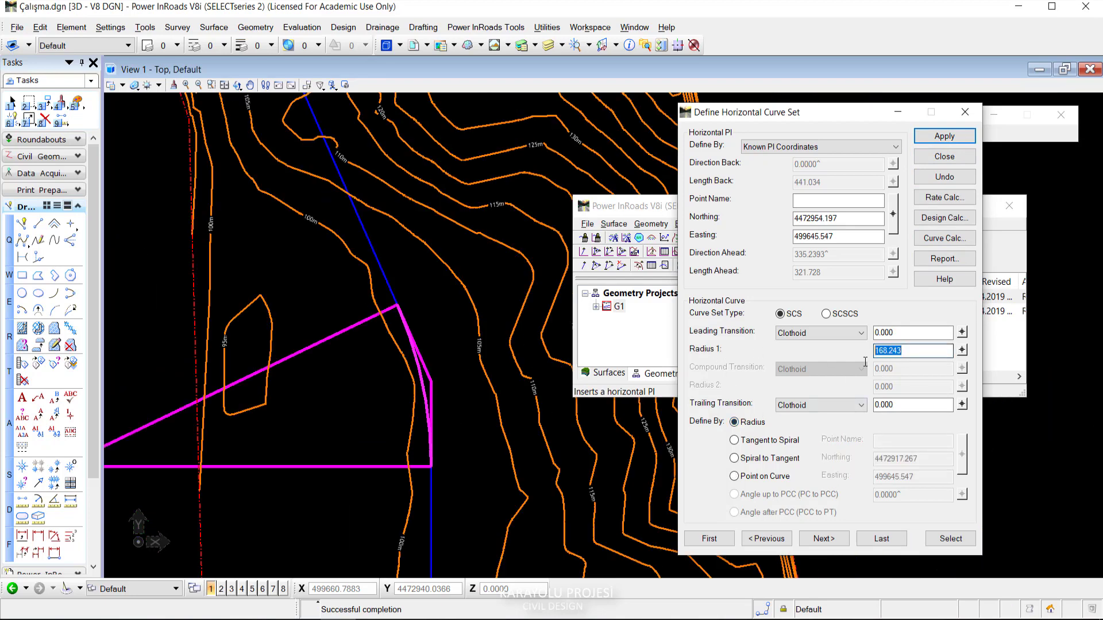
key(BackSpace)
text(200)
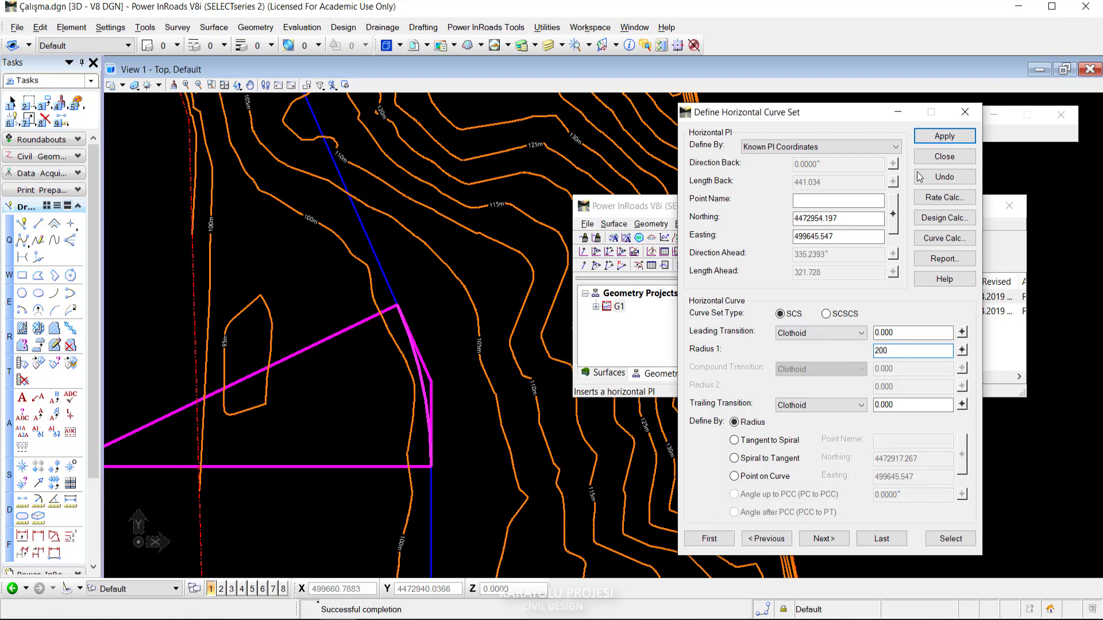
click(942, 136)
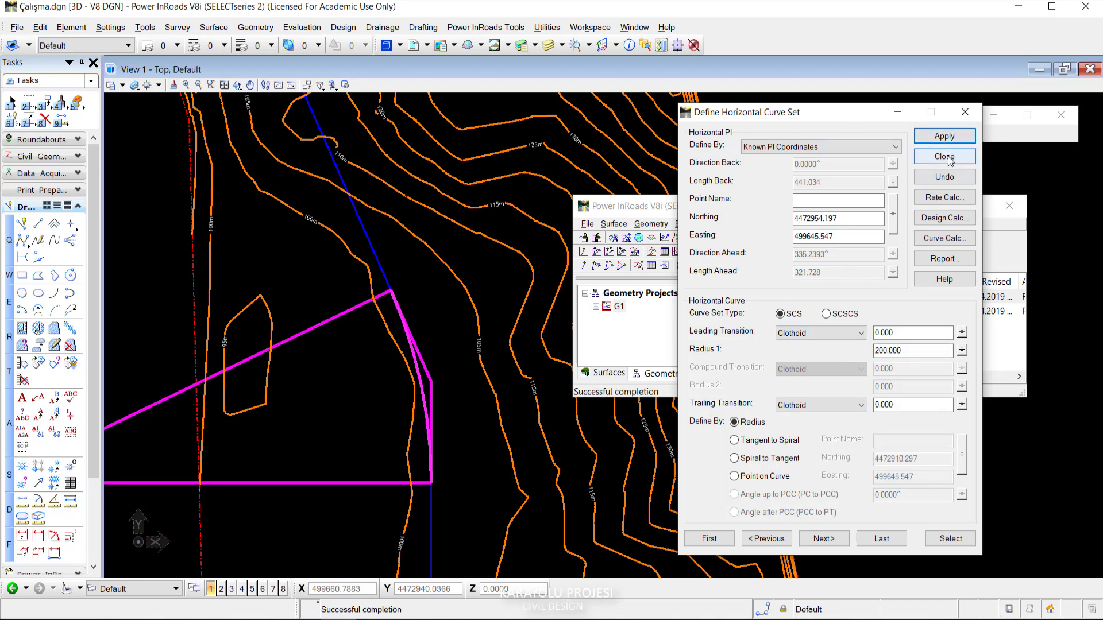
Close the Define Horizontal Curve Set dialog and review the plan view.
click(944, 156)
scroll(475, 376, down, 3)
scroll(464, 373, up, 3)
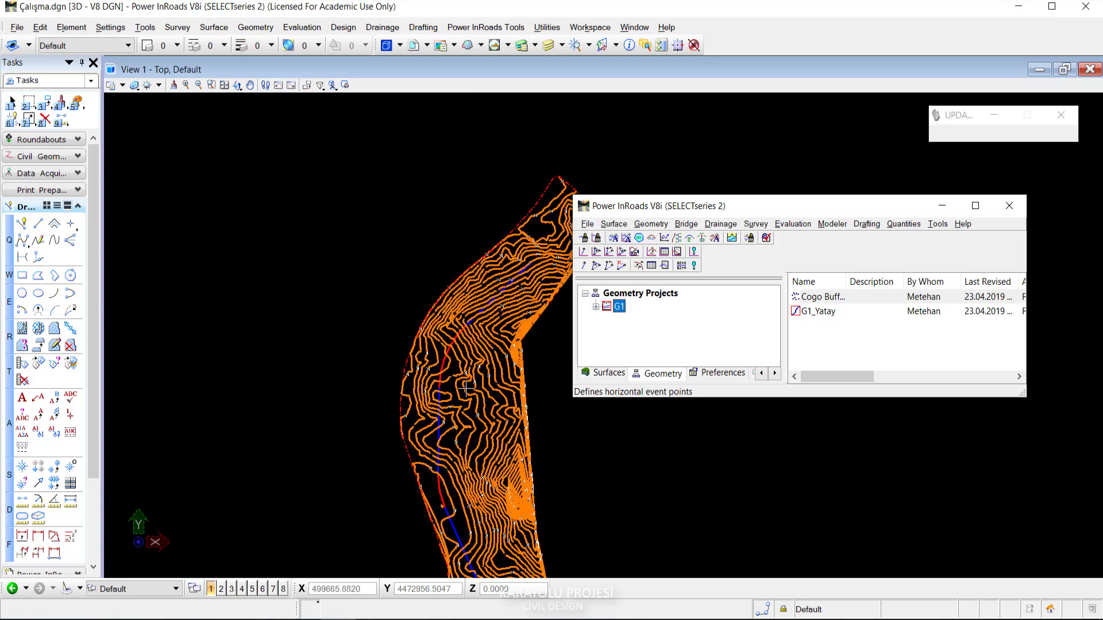
scroll(396, 549, down, 2)
scroll(402, 517, down, 2)
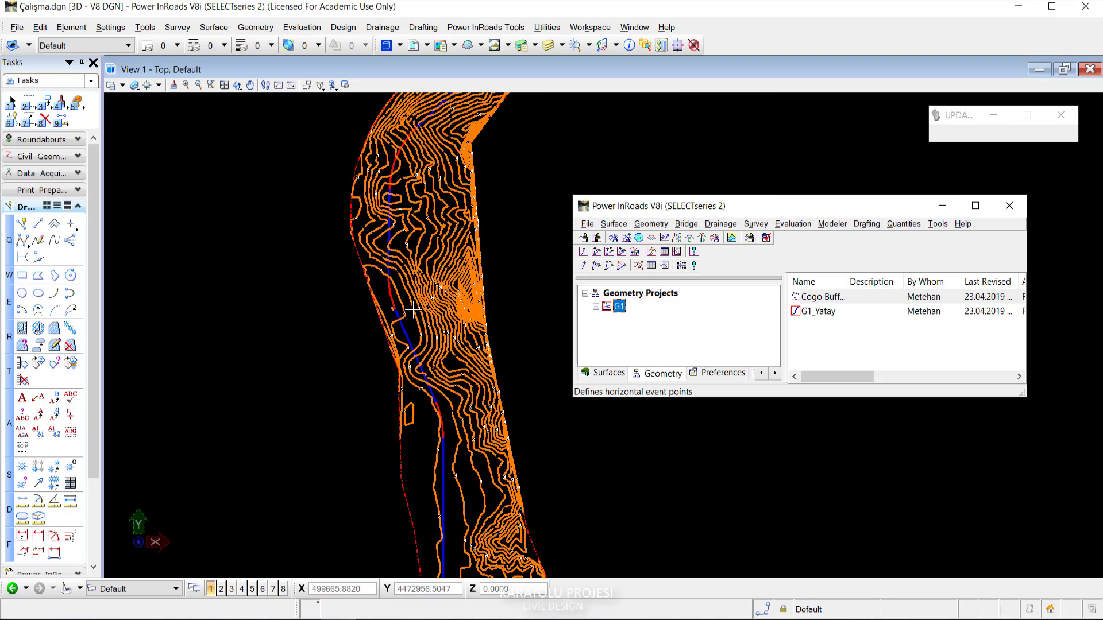
scroll(425, 402, down, 1)
scroll(435, 372, up, 3)
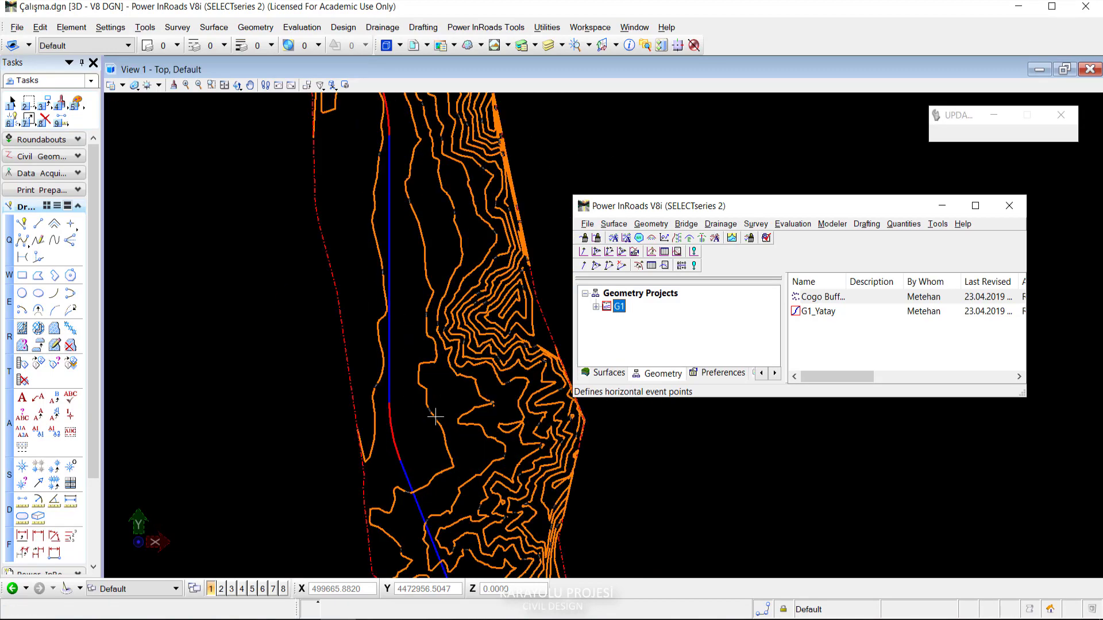
scroll(435, 373, down, 3)
middle_drag(433, 402, 430, 448)
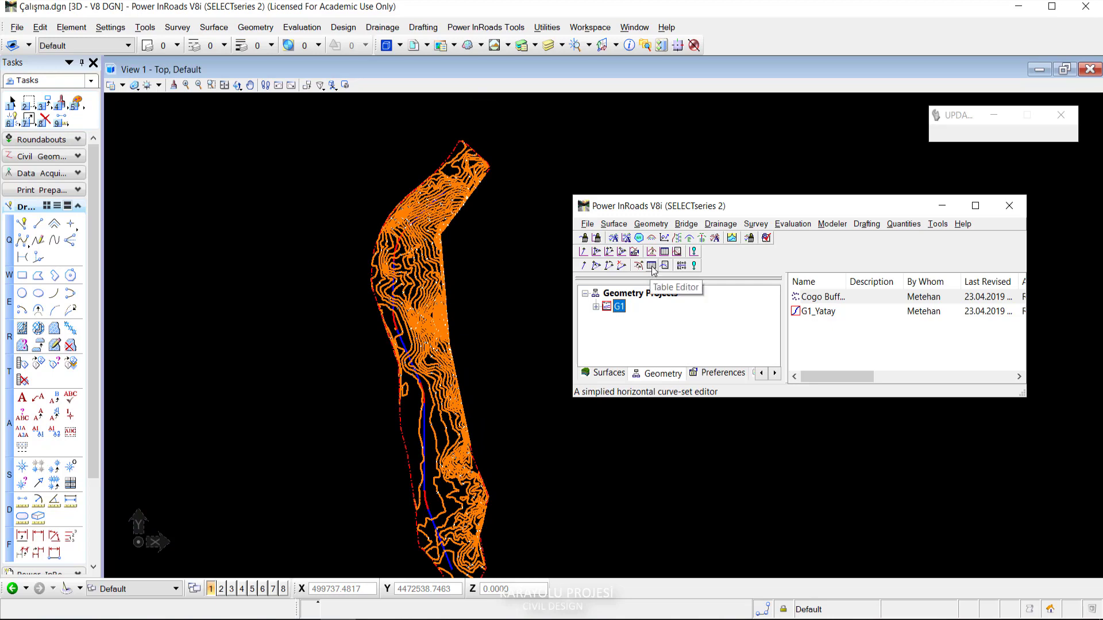
Open the Horizontal Table Editor and edit the fourth curve's radius, checking the other radii.
click(651, 266)
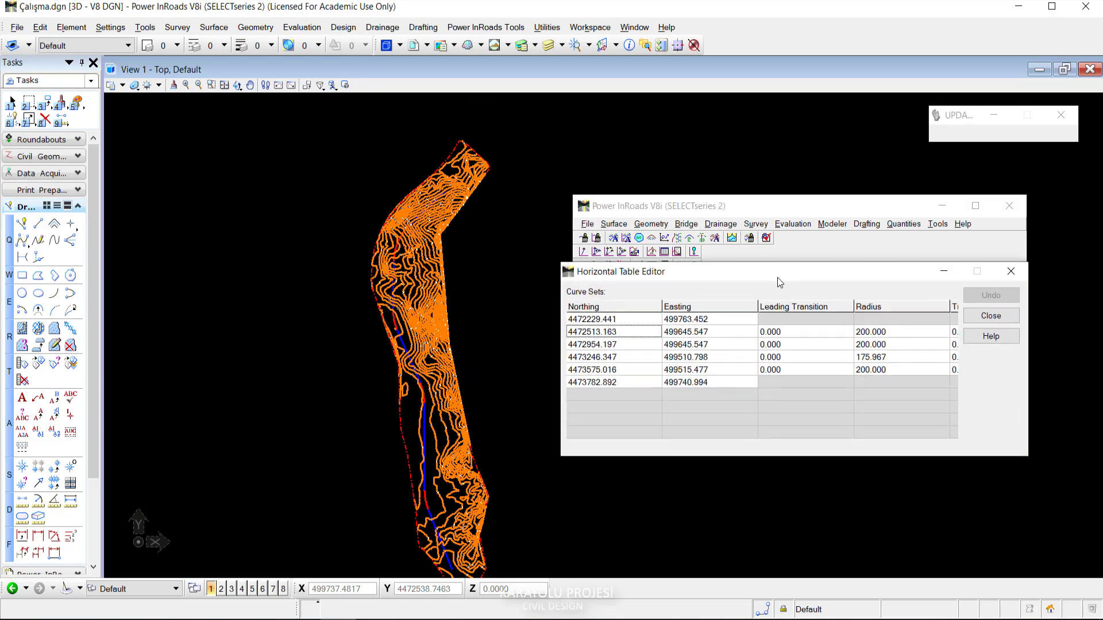
click(876, 358)
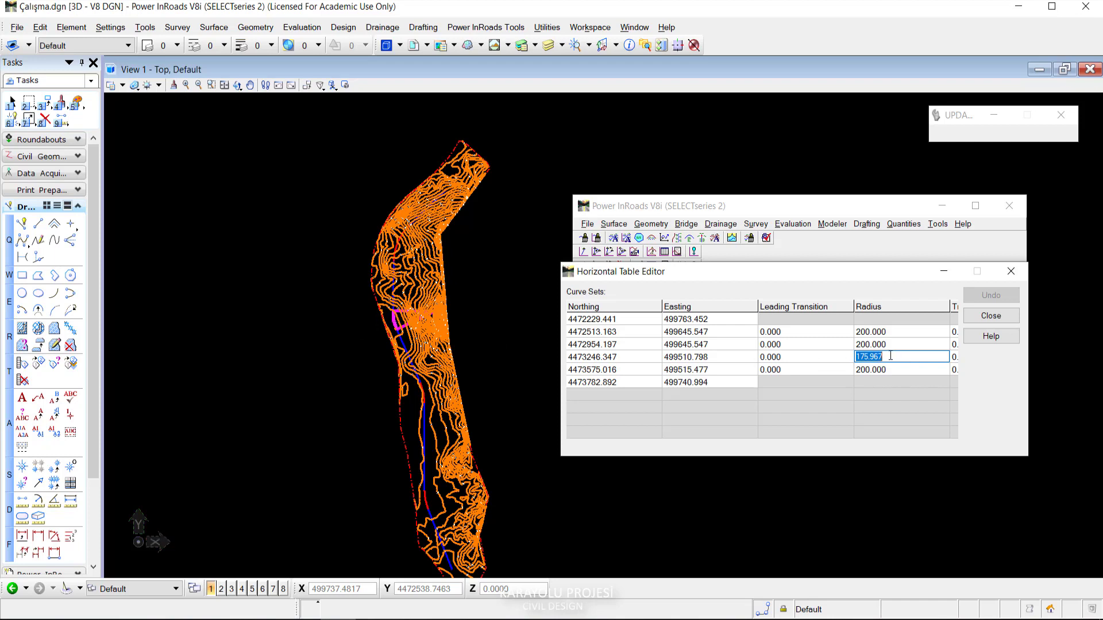
text(200)
click(876, 372)
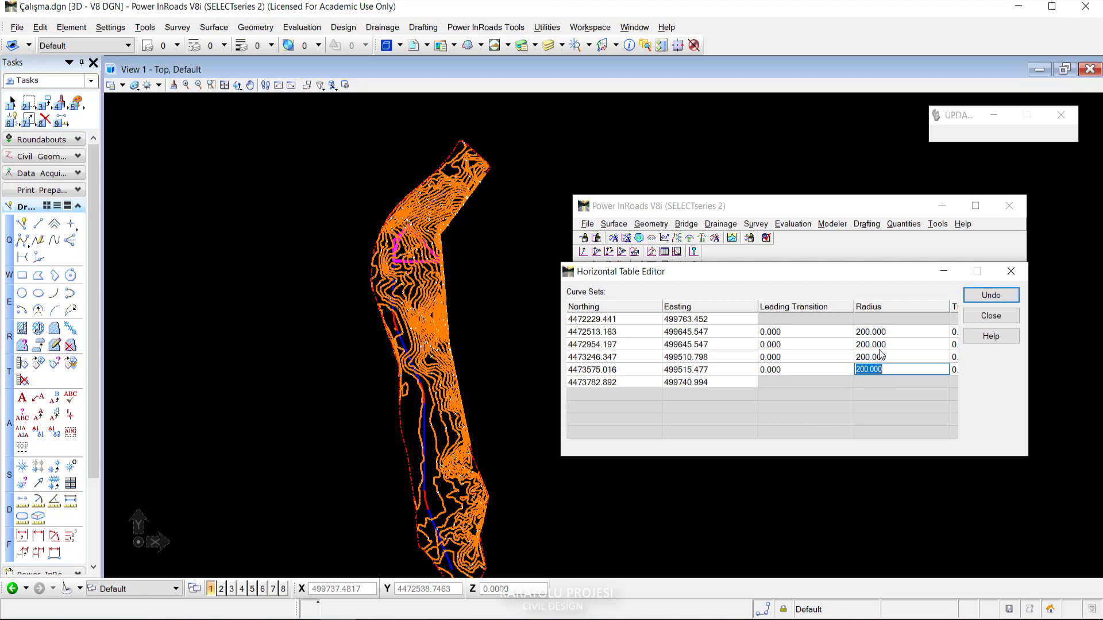
click(866, 358)
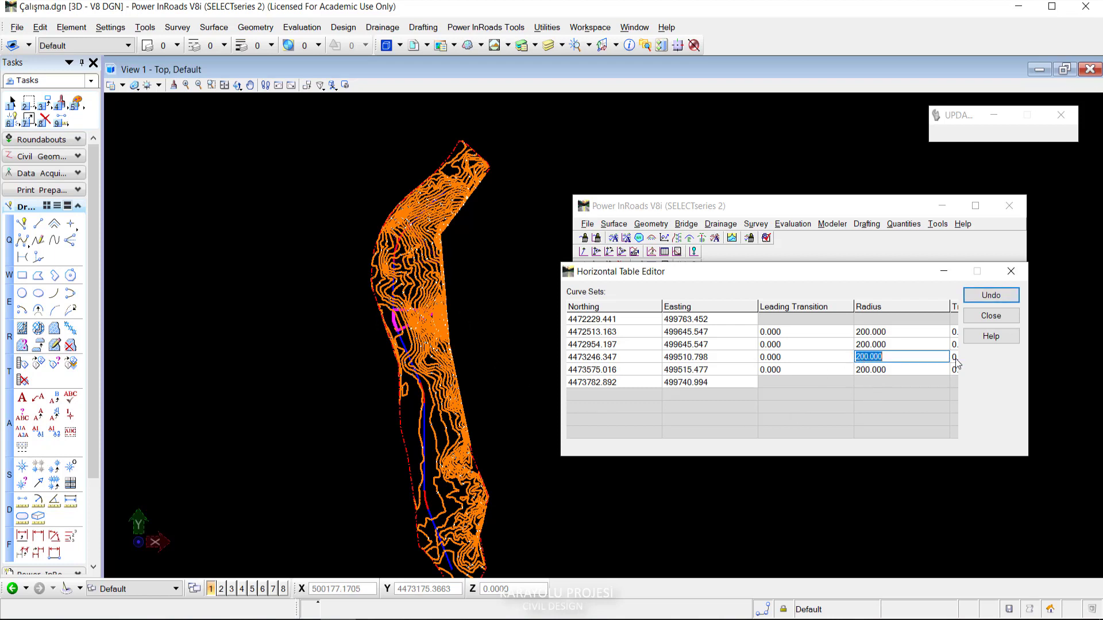
click(874, 332)
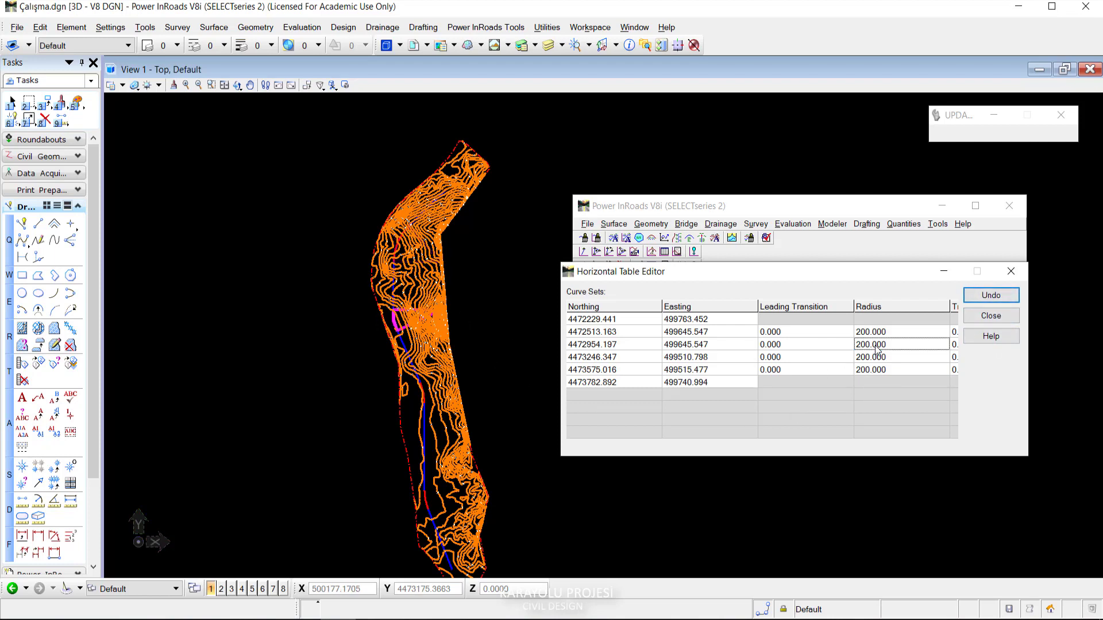
click(871, 358)
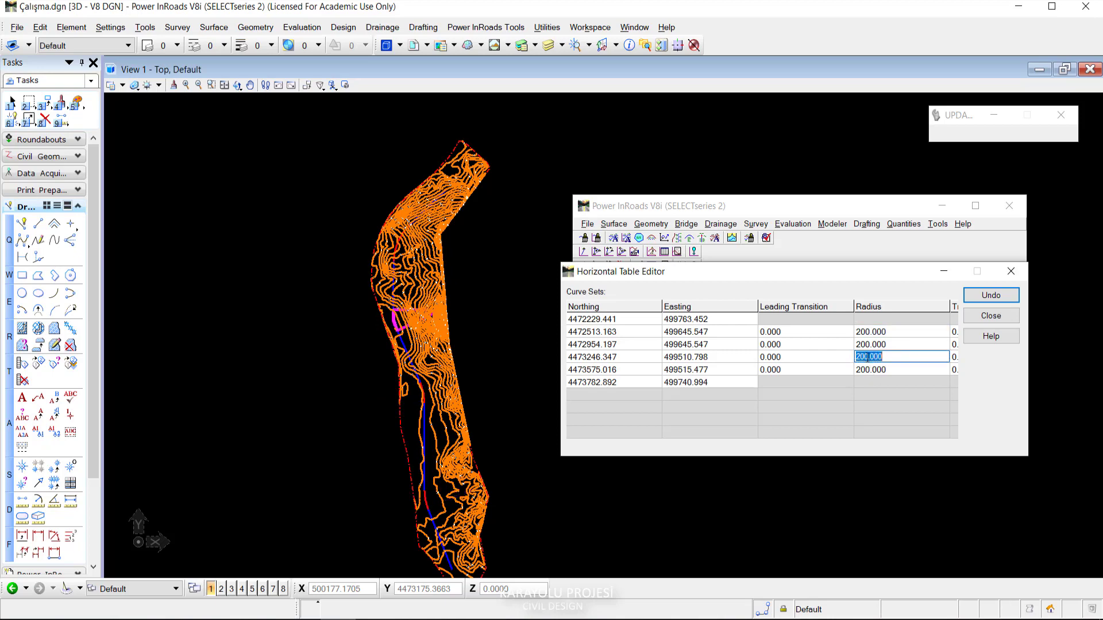
scroll(421, 382, up, 4)
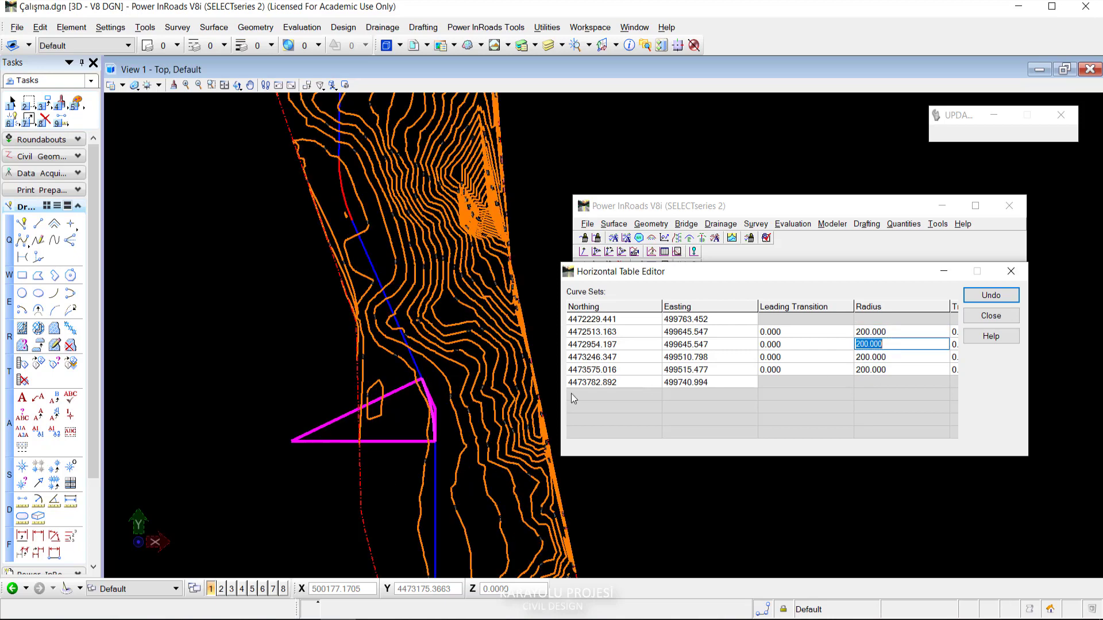
Give row 3 leading and trailing transitions of 50 and close the table editor.
click(821, 344)
text(50)
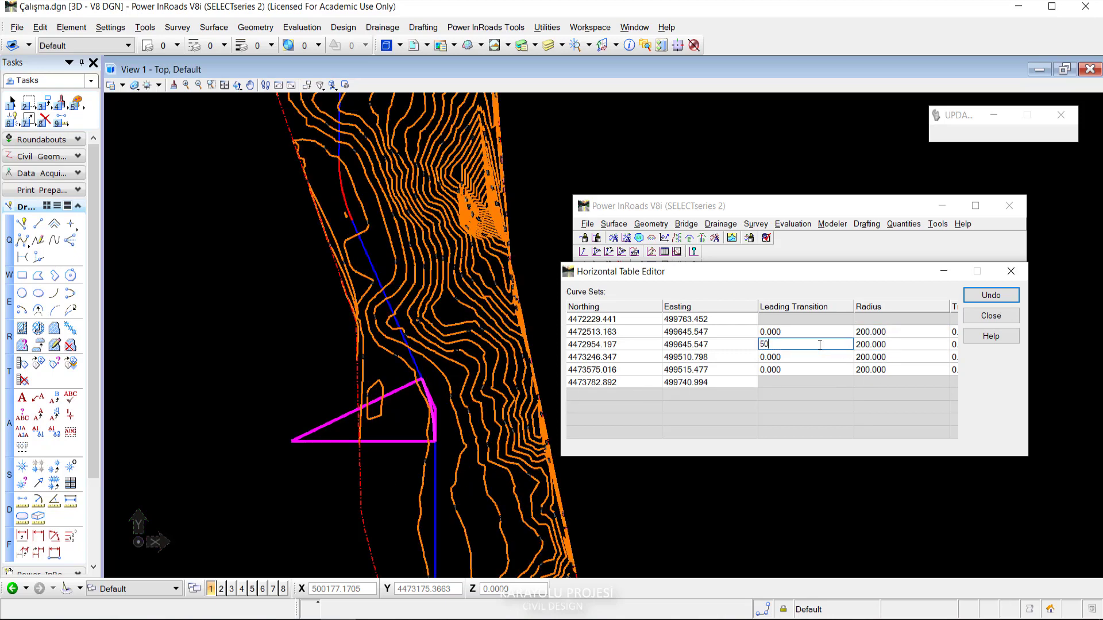
click(954, 345)
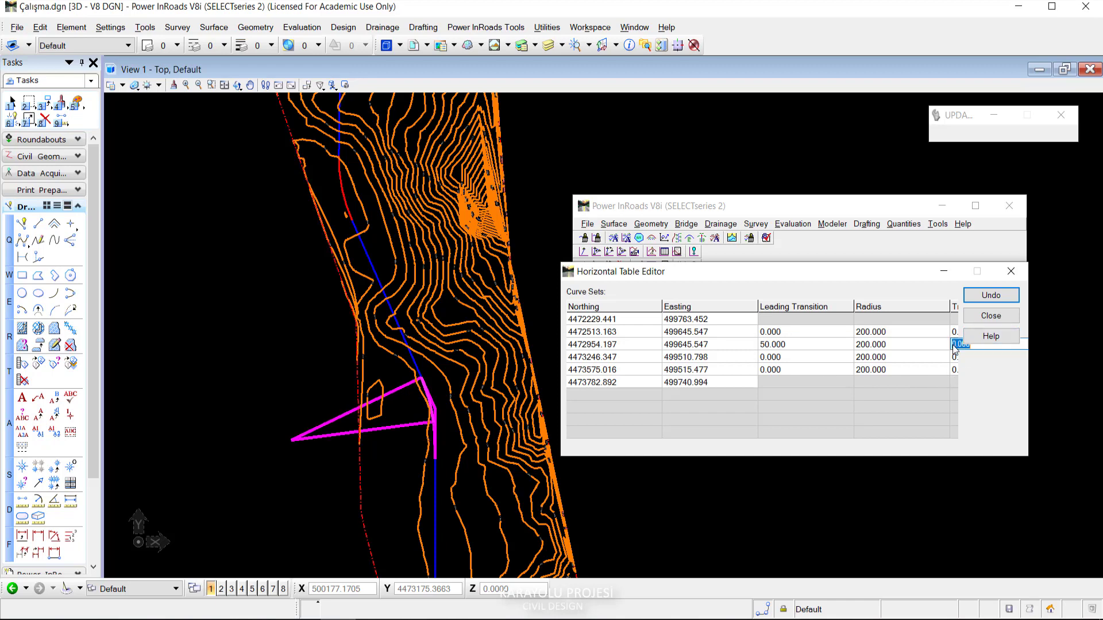
text(50)
click(830, 347)
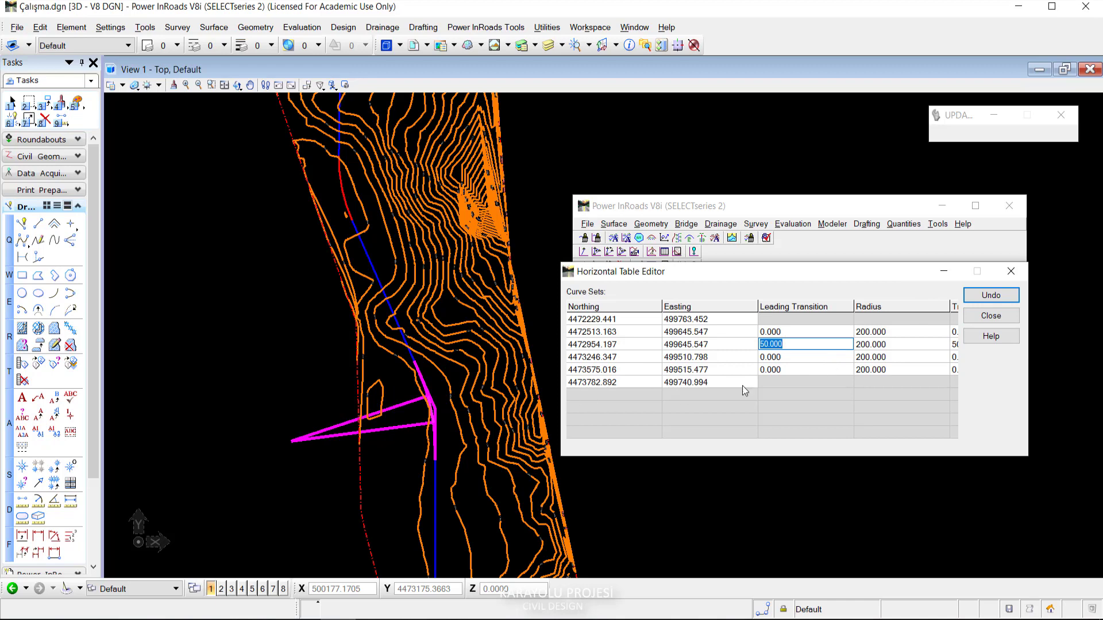
click(971, 315)
scroll(400, 477, up, 3)
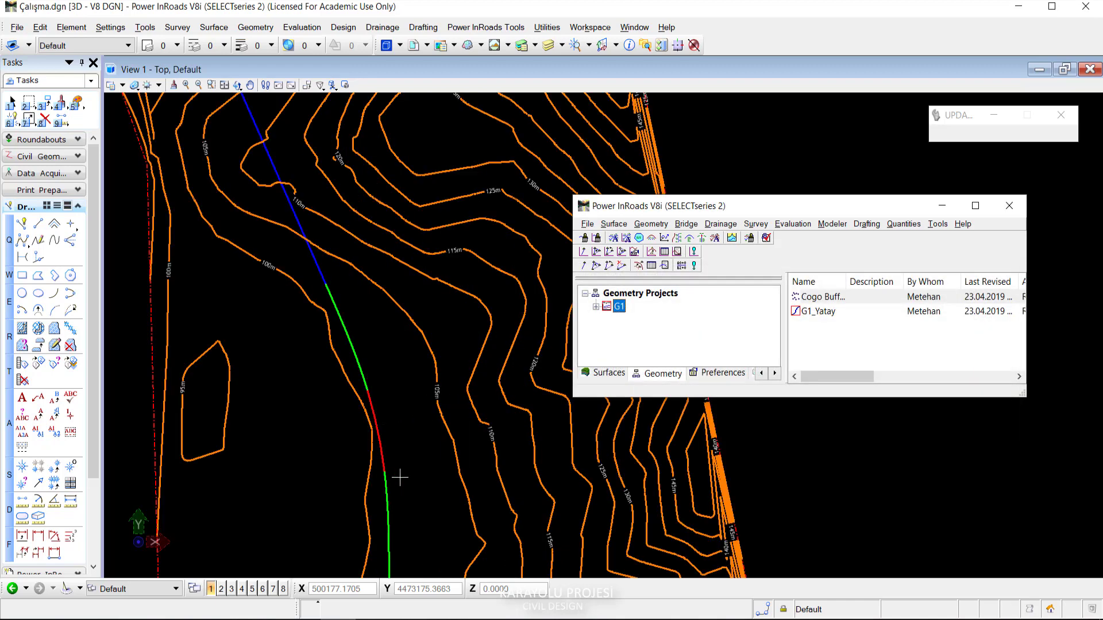
scroll(399, 477, down, 1)
scroll(391, 454, down, 1)
scroll(382, 431, up, 1)
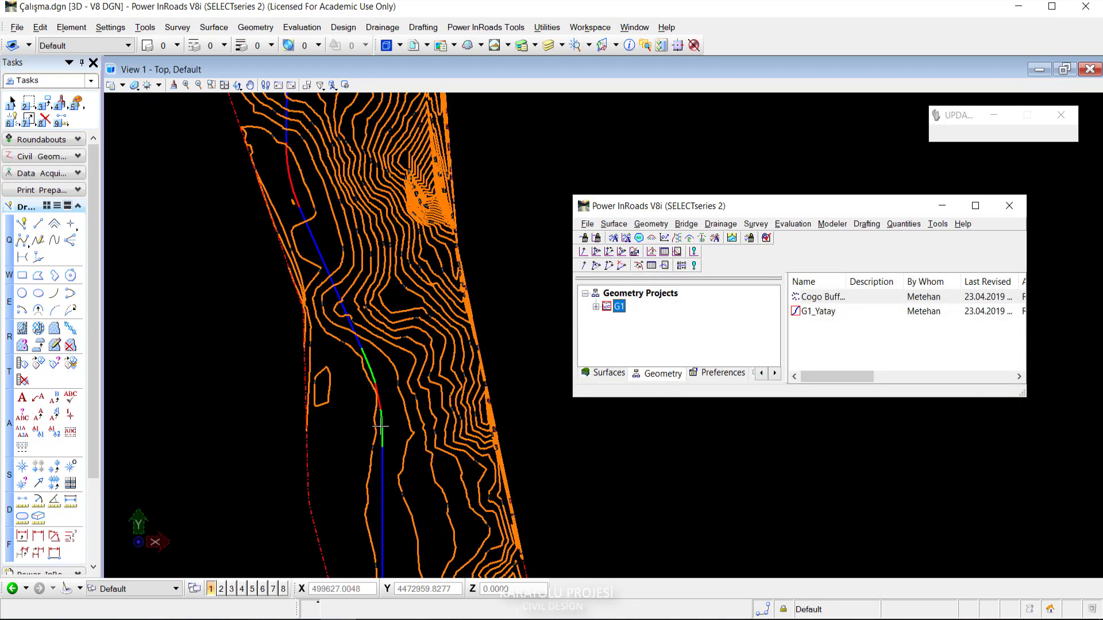
scroll(370, 379, up, 1)
scroll(370, 422, down, 1)
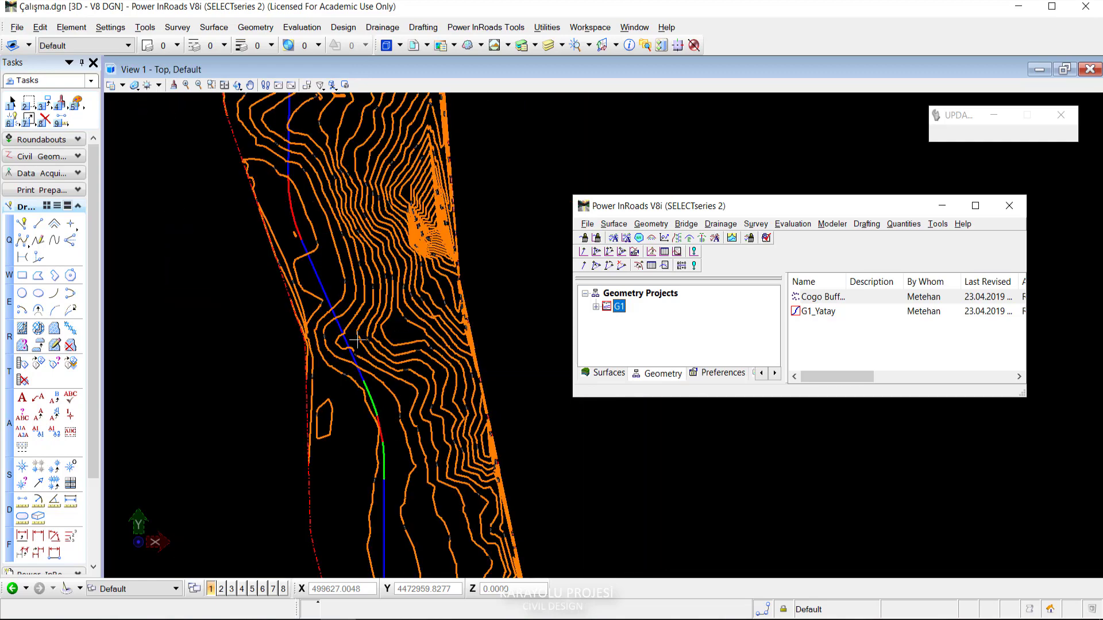
scroll(430, 457, down, 2)
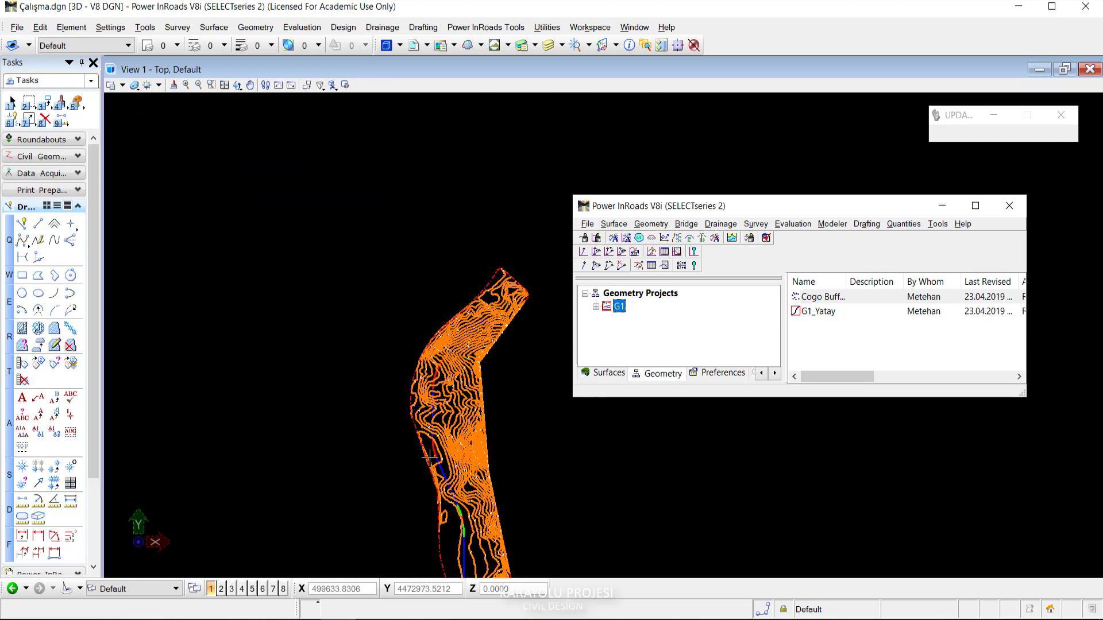
scroll(460, 482, up, 1)
scroll(467, 491, up, 2)
scroll(479, 490, down, 1)
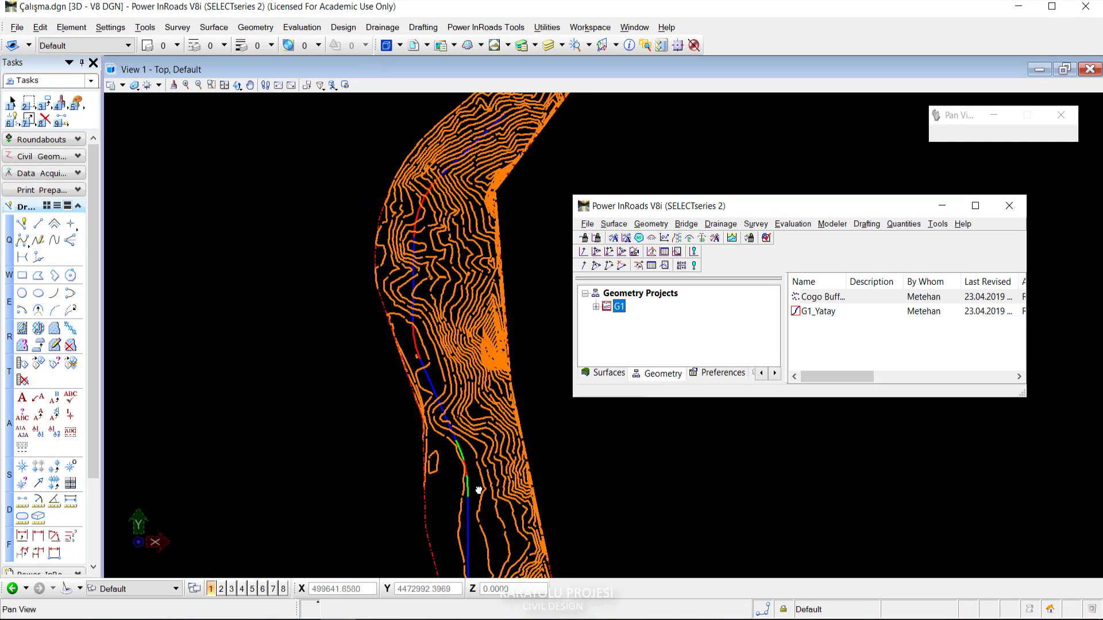
scroll(478, 490, up, 1)
scroll(439, 505, up, 1)
scroll(434, 396, up, 2)
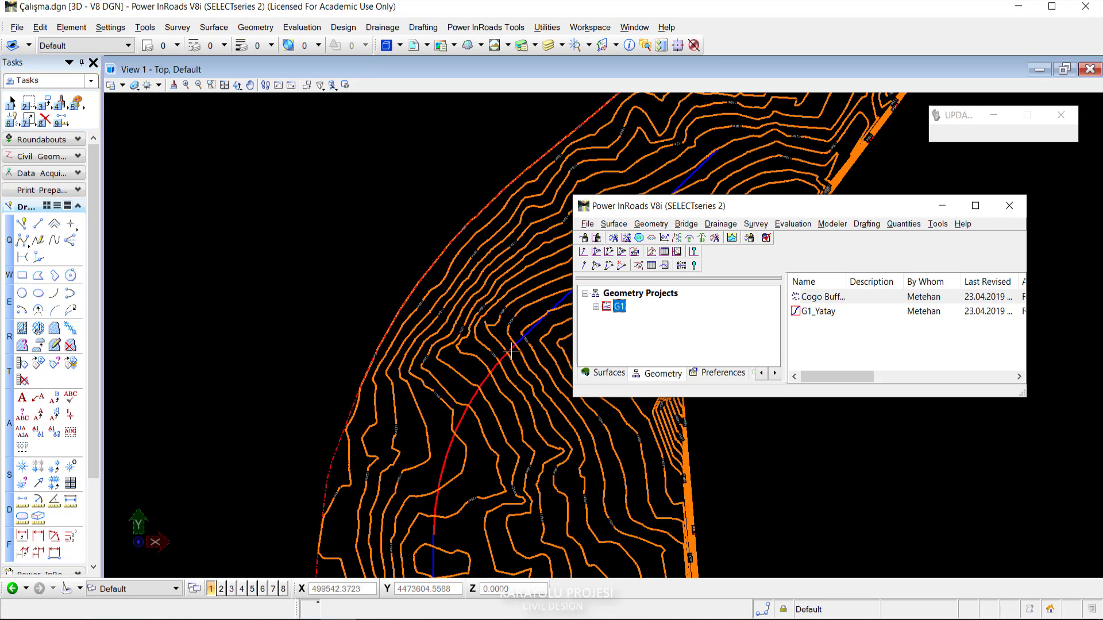
scroll(448, 402, down, 2)
scroll(389, 450, down, 1)
scroll(471, 395, up, 1)
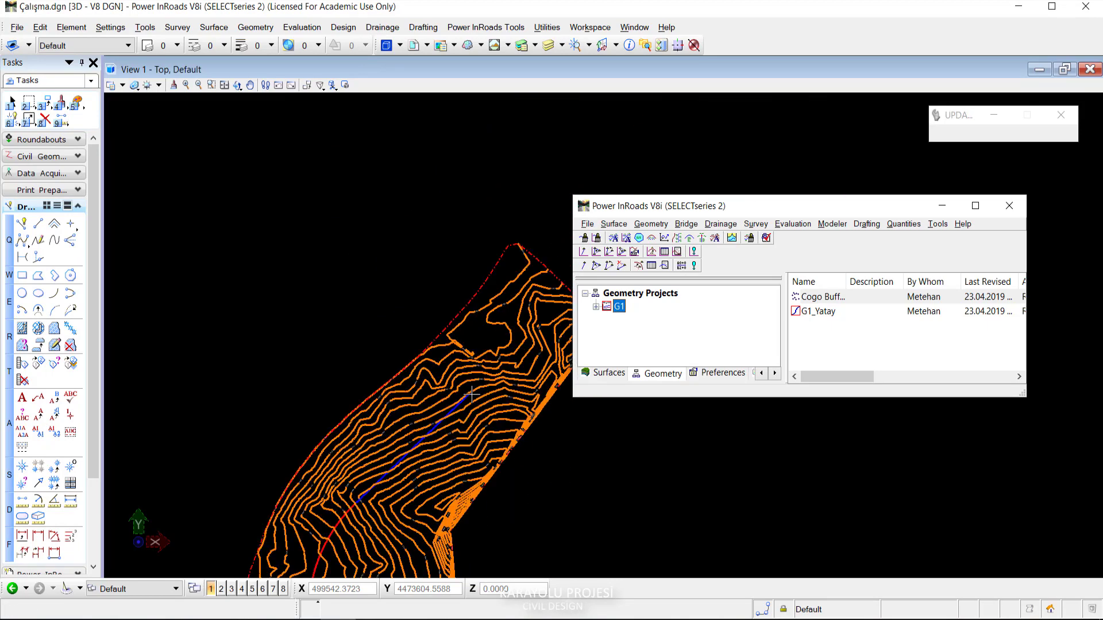
scroll(471, 395, up, 1)
scroll(475, 364, down, 1)
scroll(469, 265, up, 1)
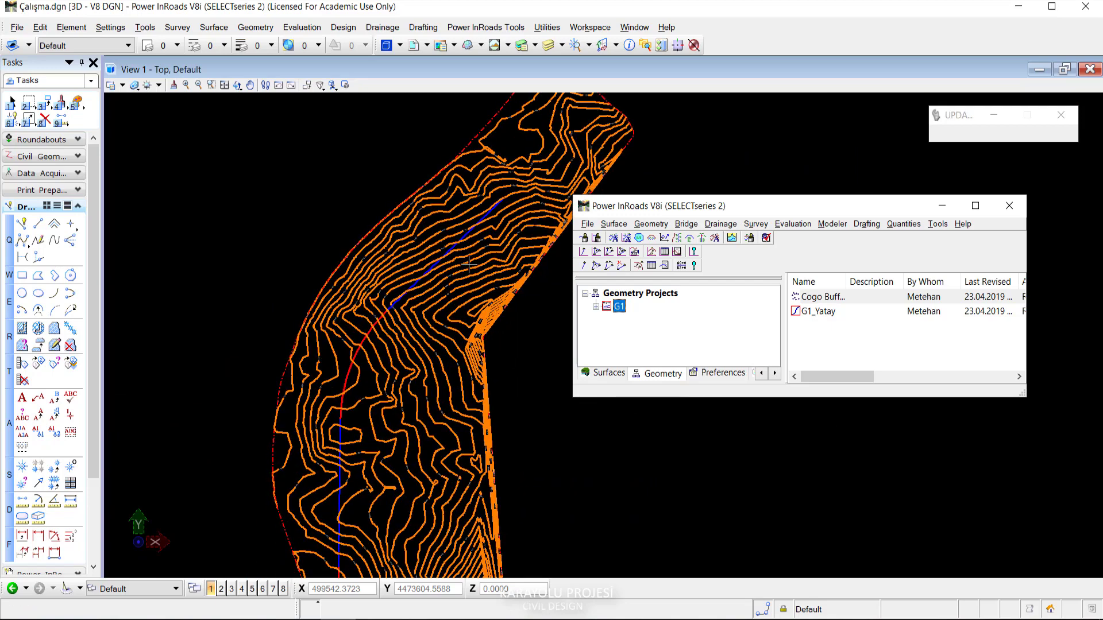
scroll(463, 269, up, 1)
scroll(445, 280, up, 1)
scroll(428, 291, up, 1)
scroll(412, 300, up, 1)
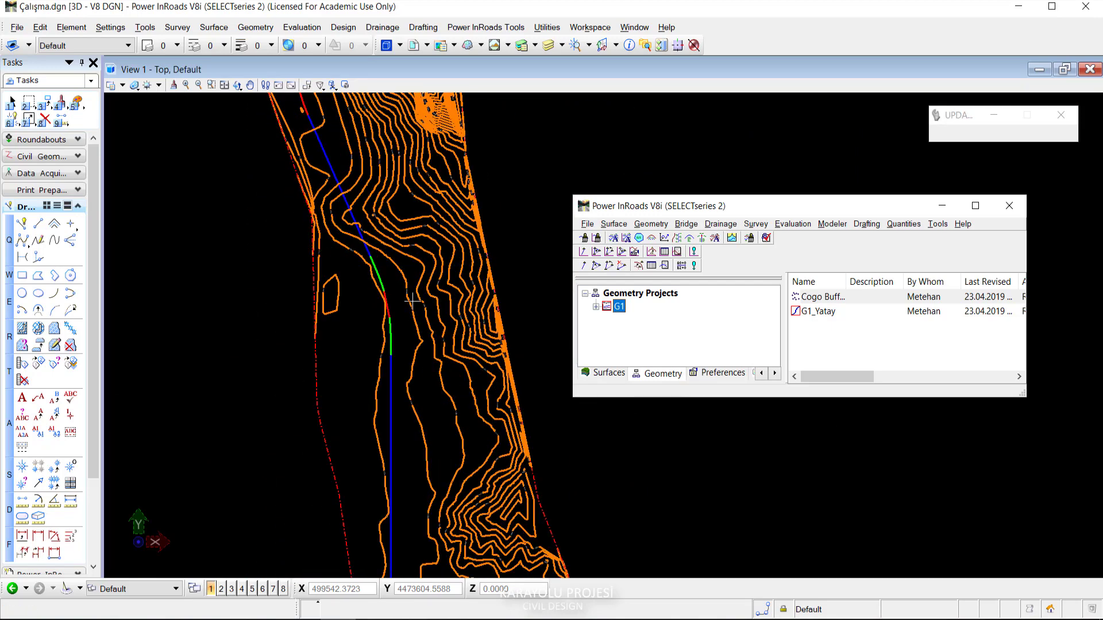
scroll(315, 370, down, 1)
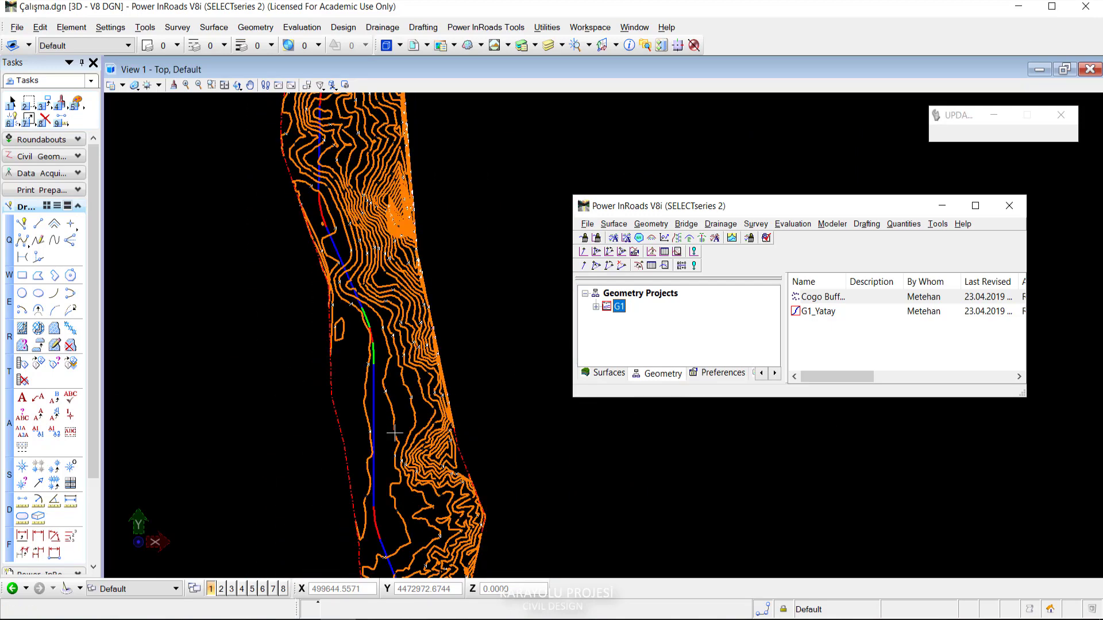
middle_drag(395, 432, 333, 322)
scroll(336, 341, up, 3)
scroll(338, 347, down, 1)
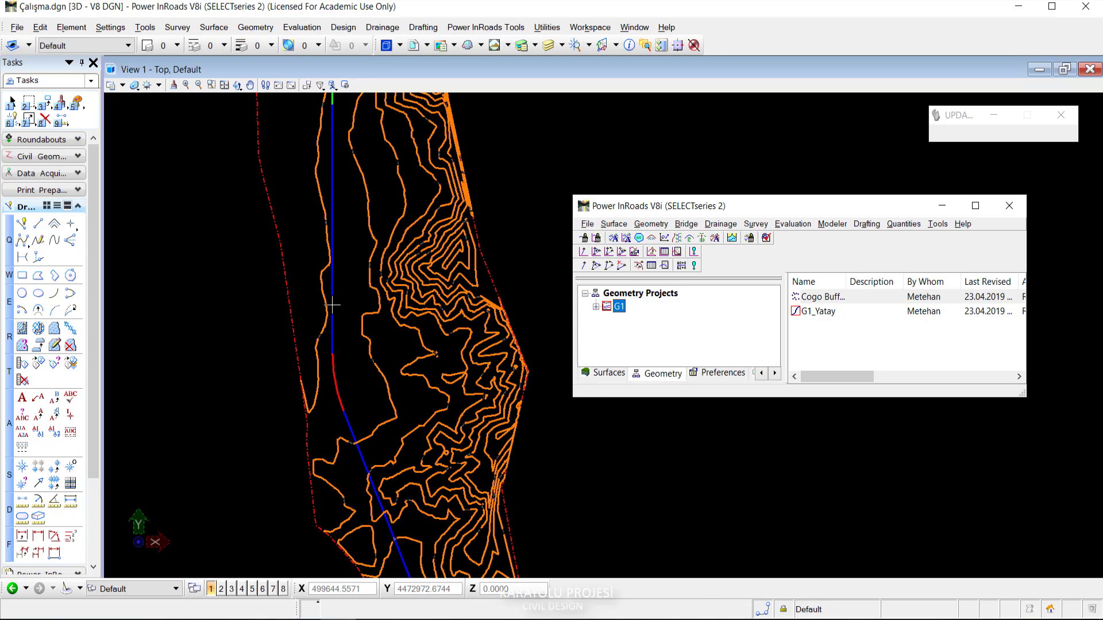
scroll(350, 308, down, 1)
scroll(373, 307, down, 1)
middle_drag(362, 210, 342, 316)
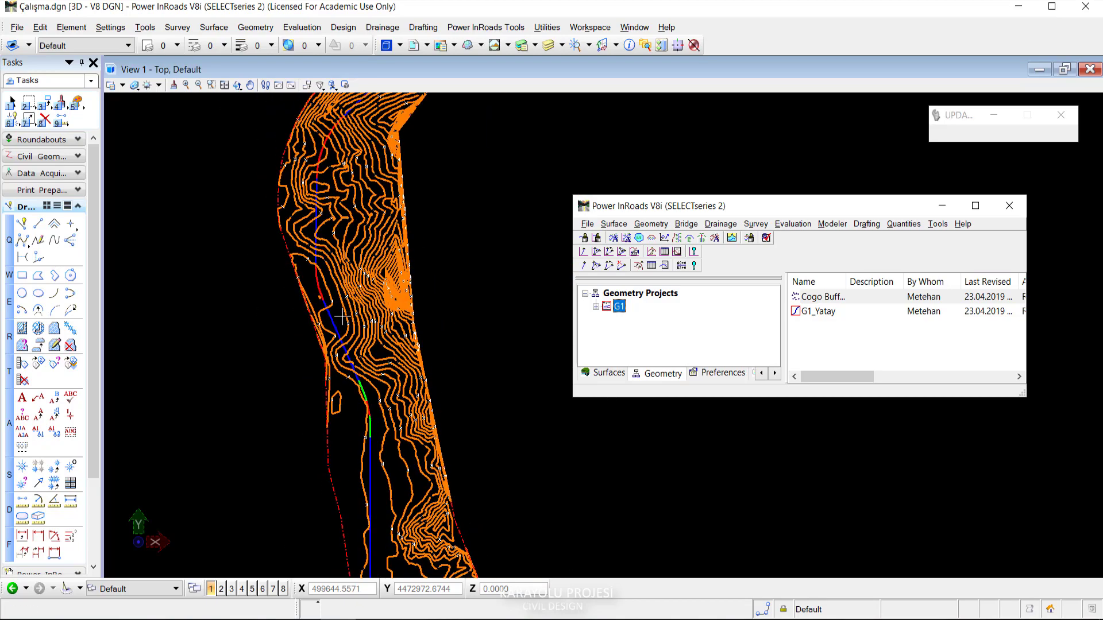
scroll(357, 258, down, 1)
scroll(357, 257, up, 2)
scroll(362, 264, down, 2)
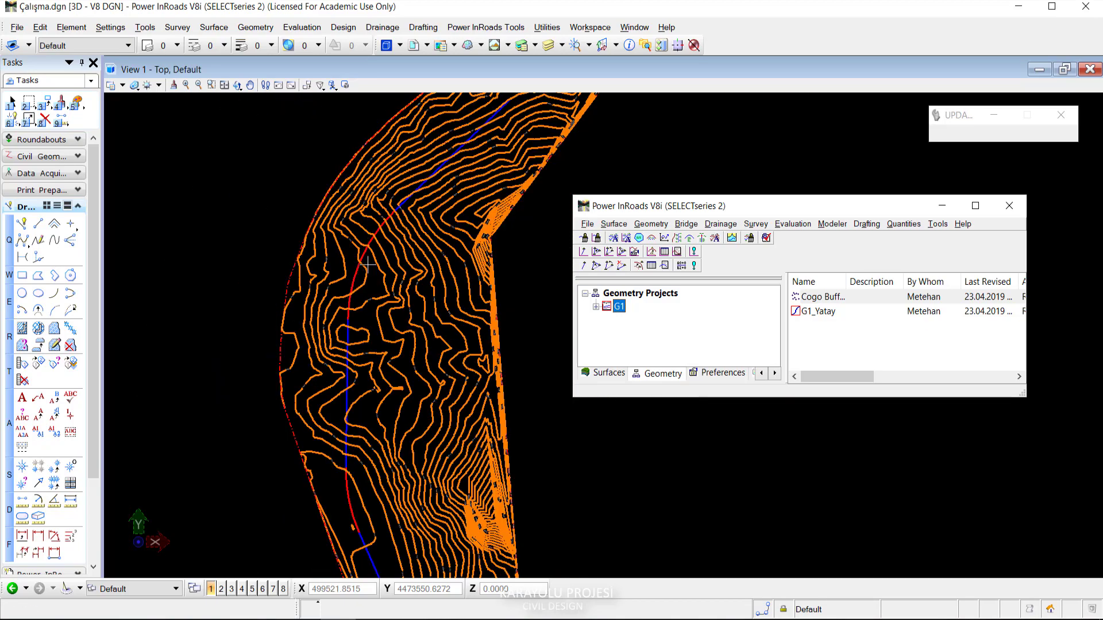
scroll(417, 297, up, 2)
scroll(471, 264, down, 2)
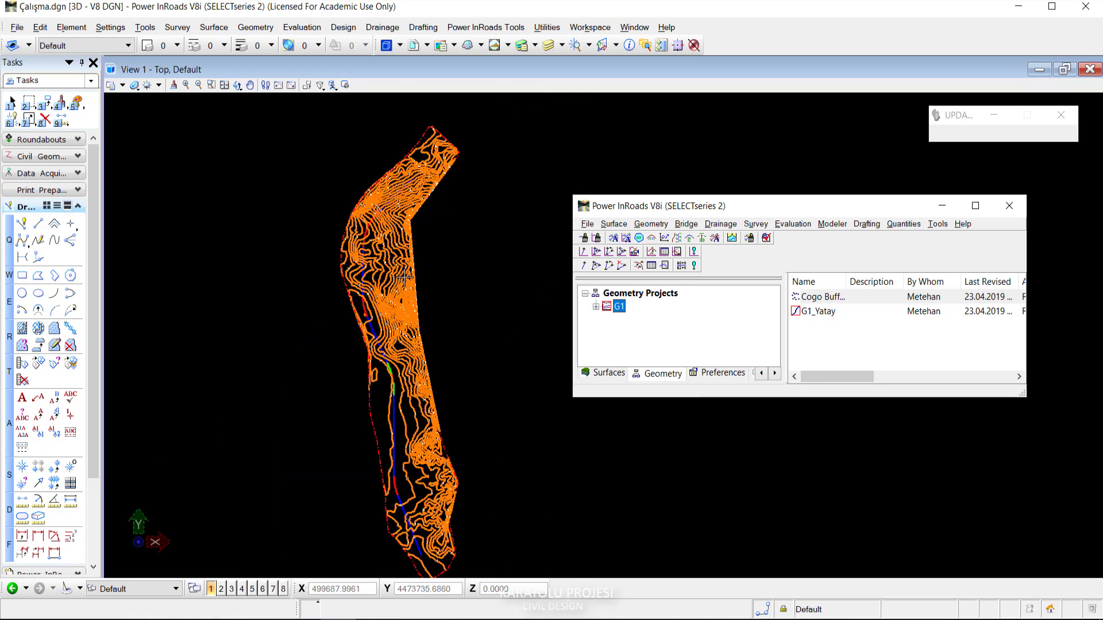
mouse_move(506, 265)
middle_down()
mouse_move(442, 293)
mouse_move(394, 251)
mouse_move(448, 219)
middle_up()
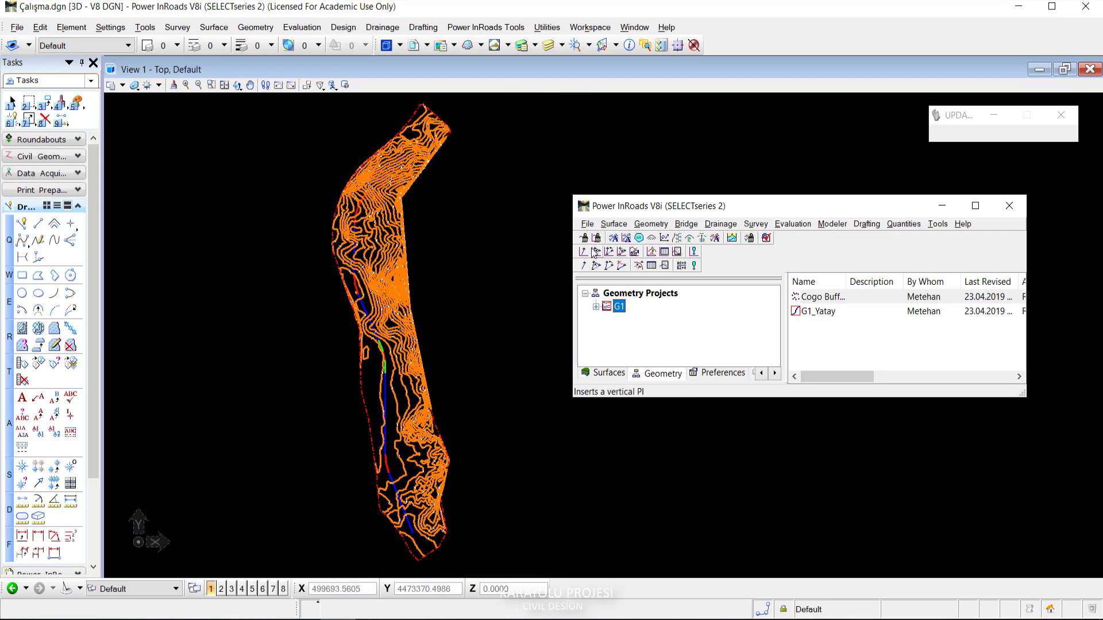
click(664, 266)
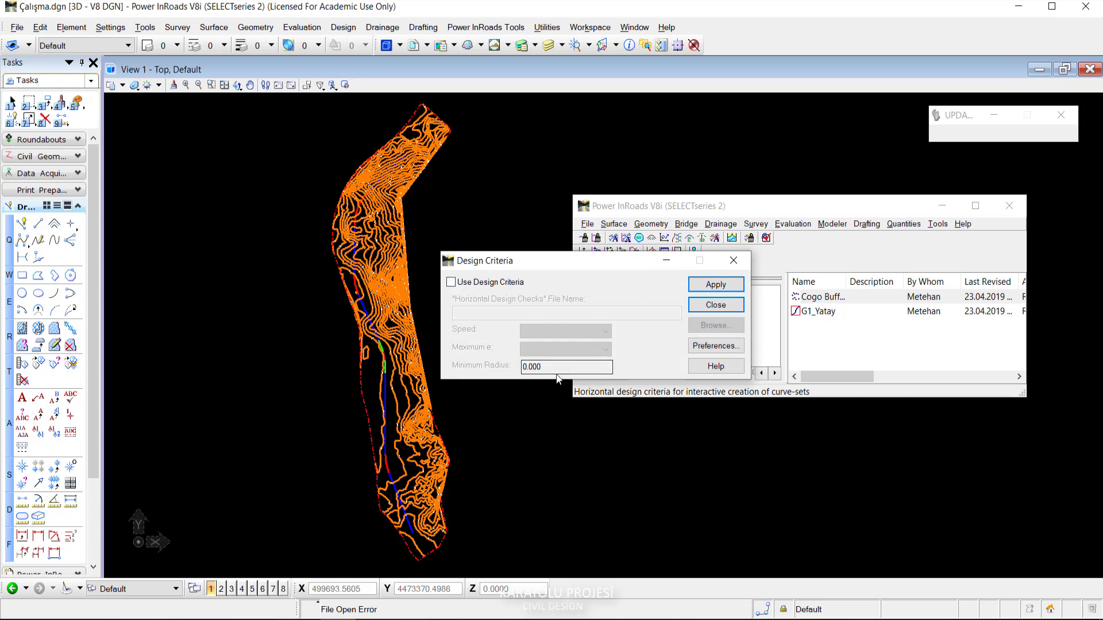
click(716, 305)
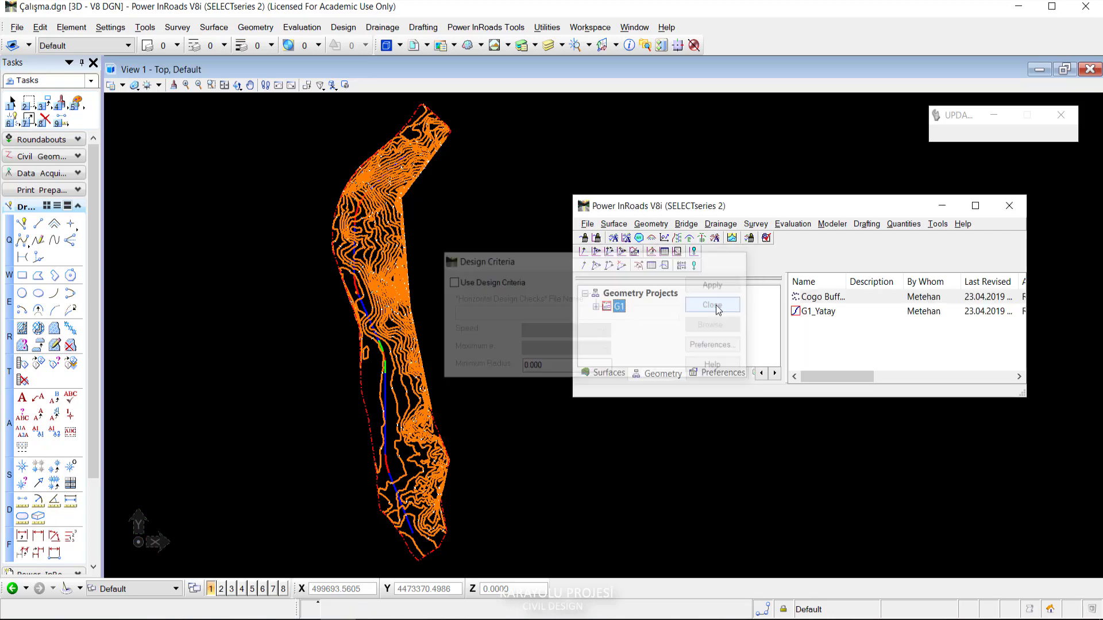
click(638, 266)
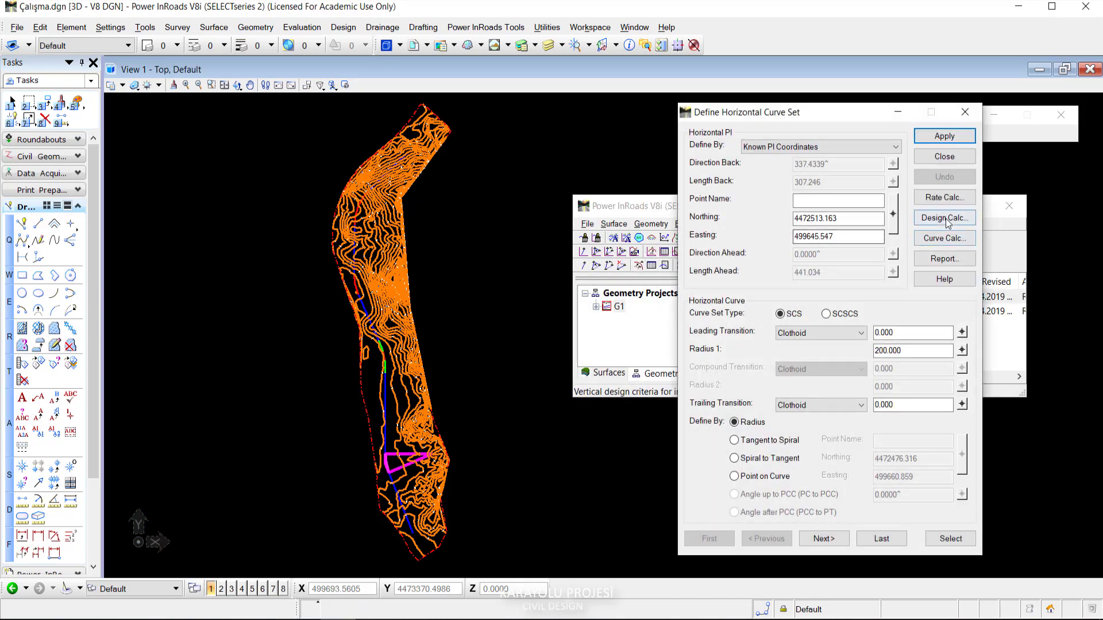
click(946, 218)
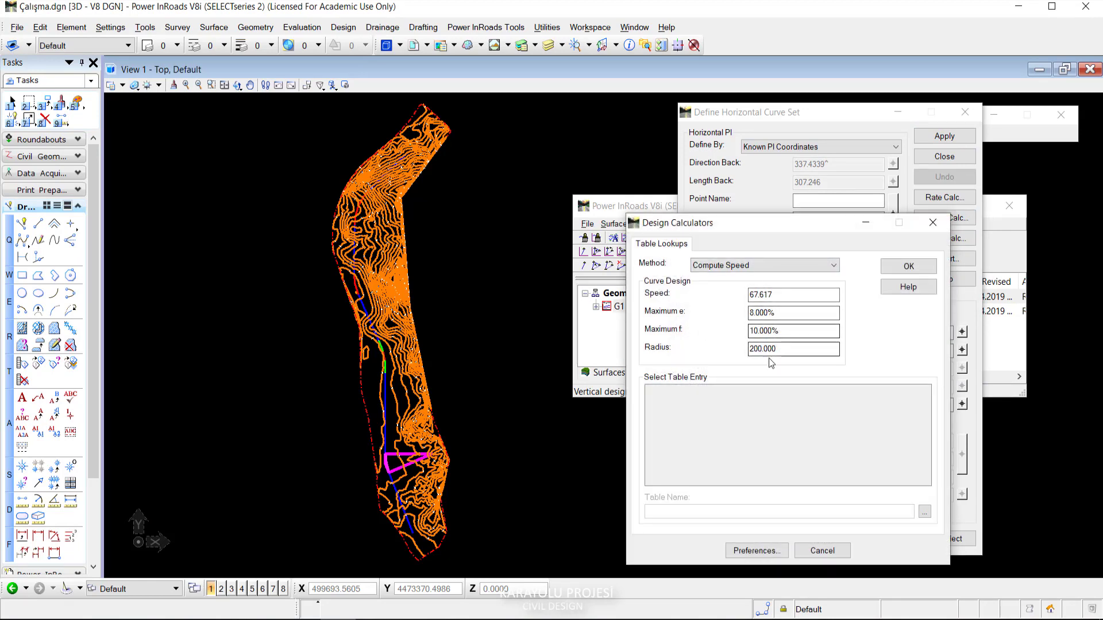
click(908, 266)
click(963, 113)
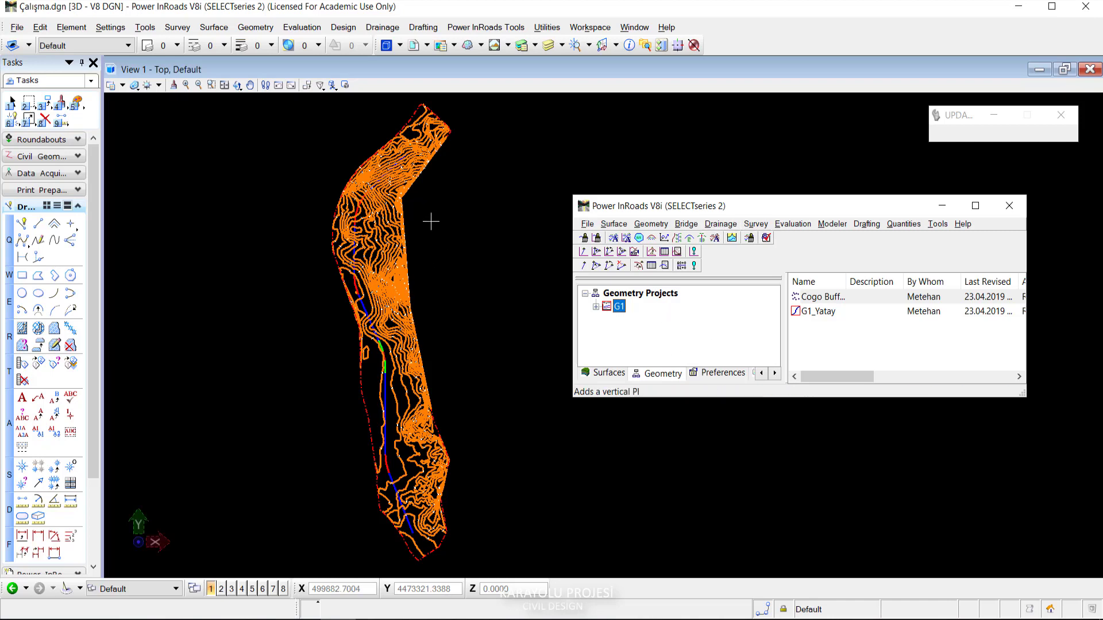
Fit the whole corridor in View 1 and bring up the Evaluation > Profile commands.
scroll(430, 218, down, 2)
middle_drag(430, 219, 330, 296)
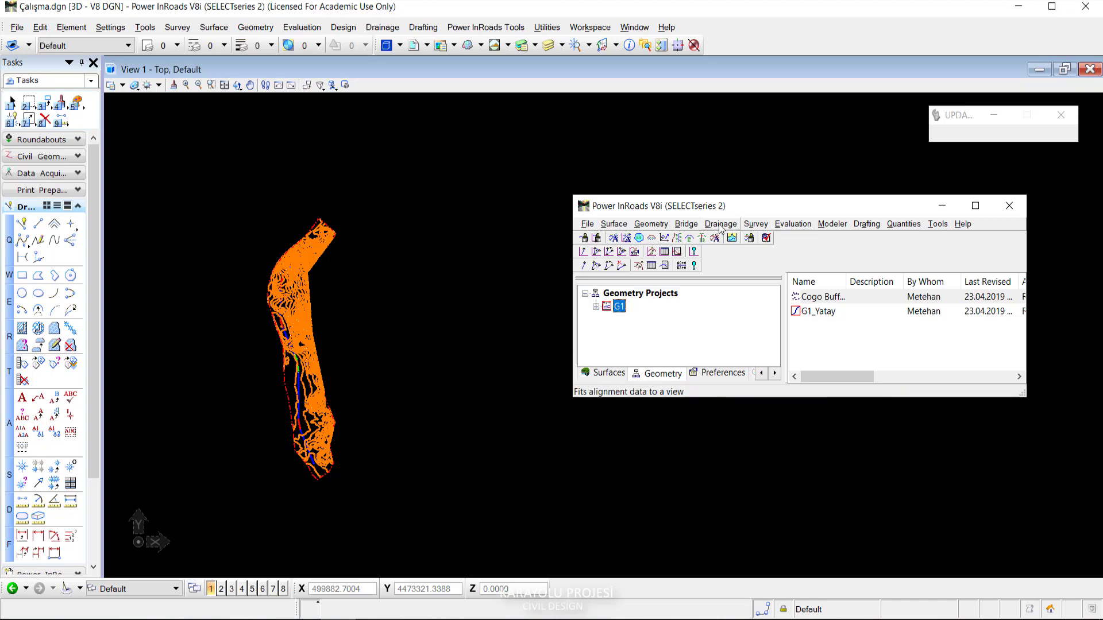
click(792, 225)
mouse_move(798, 238)
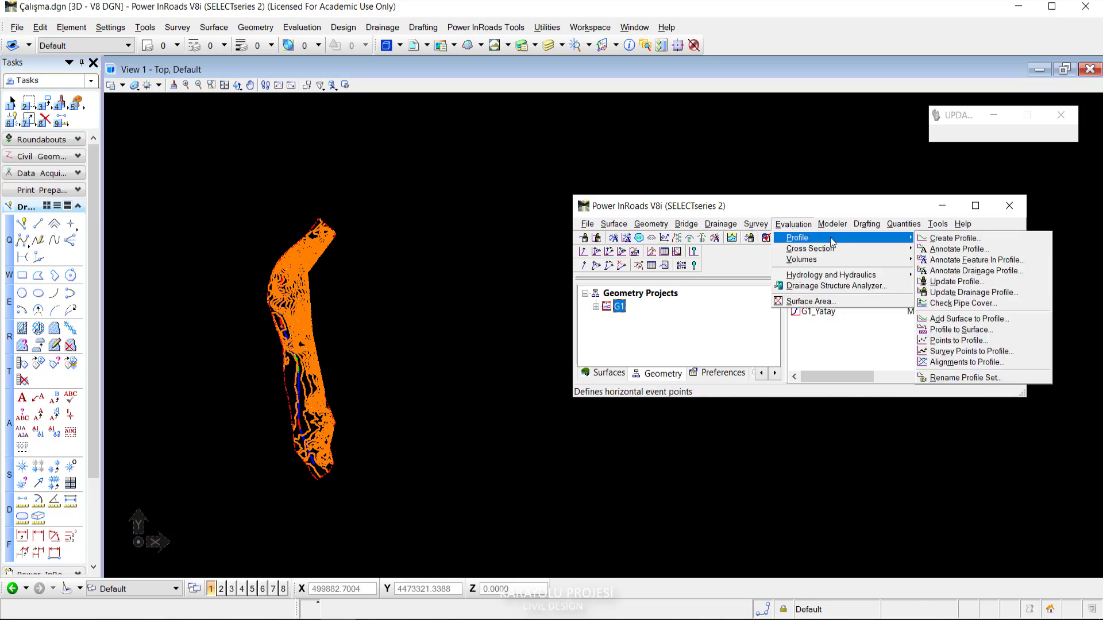
click(927, 240)
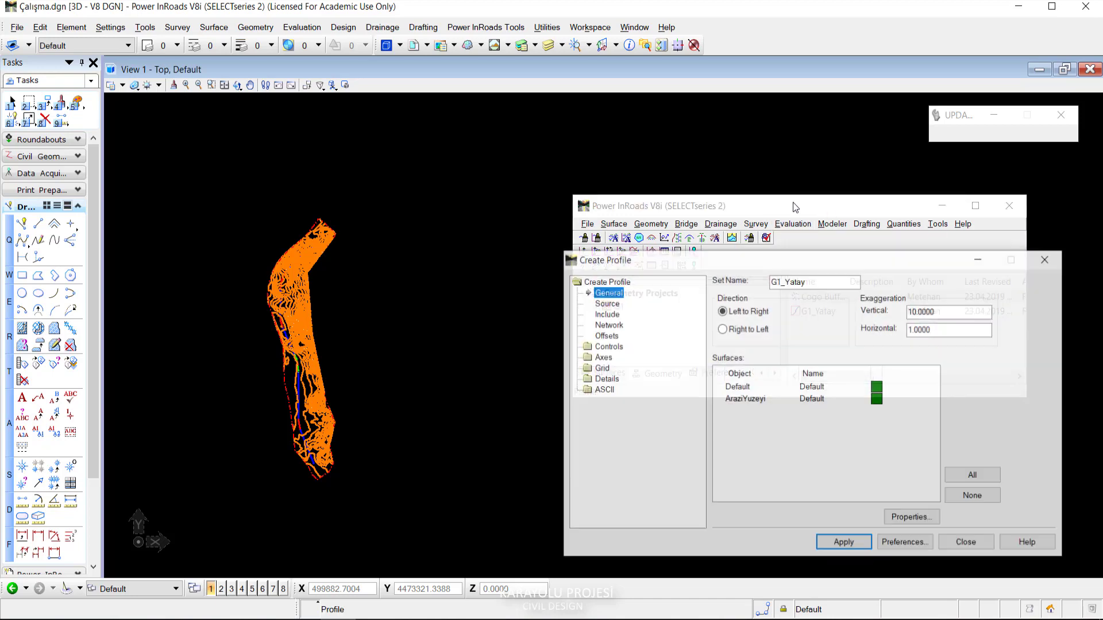
key(Escape)
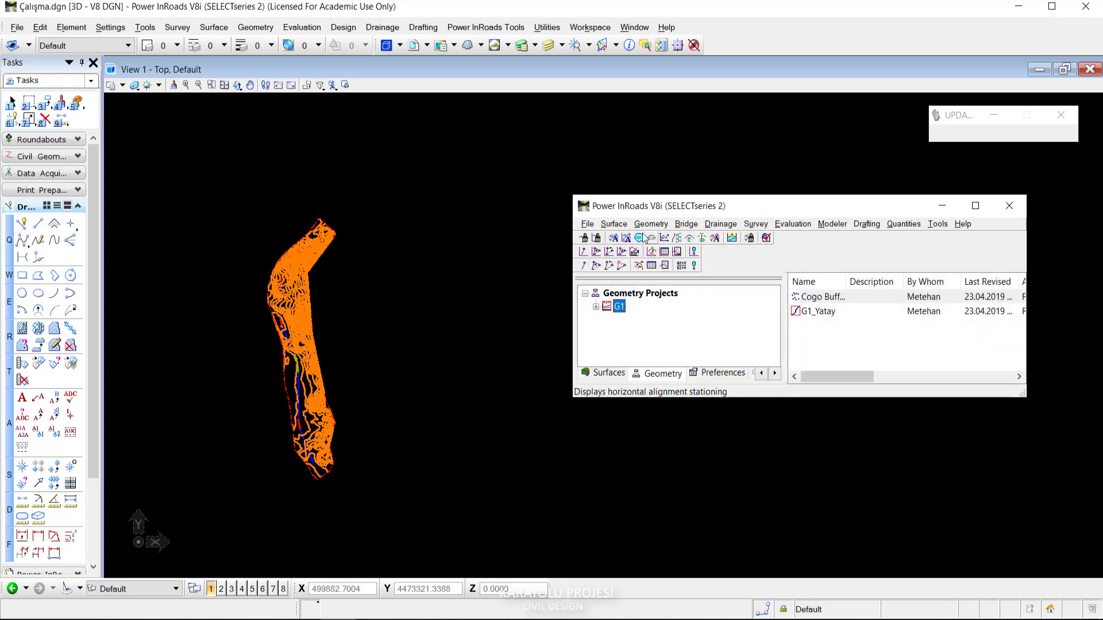
click(651, 224)
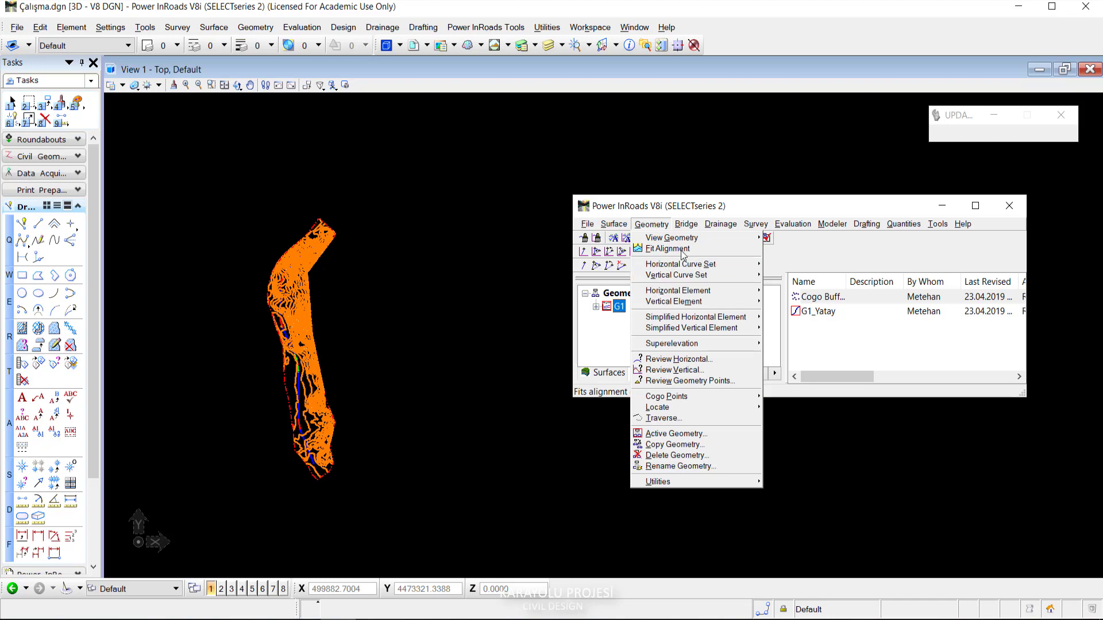
click(721, 224)
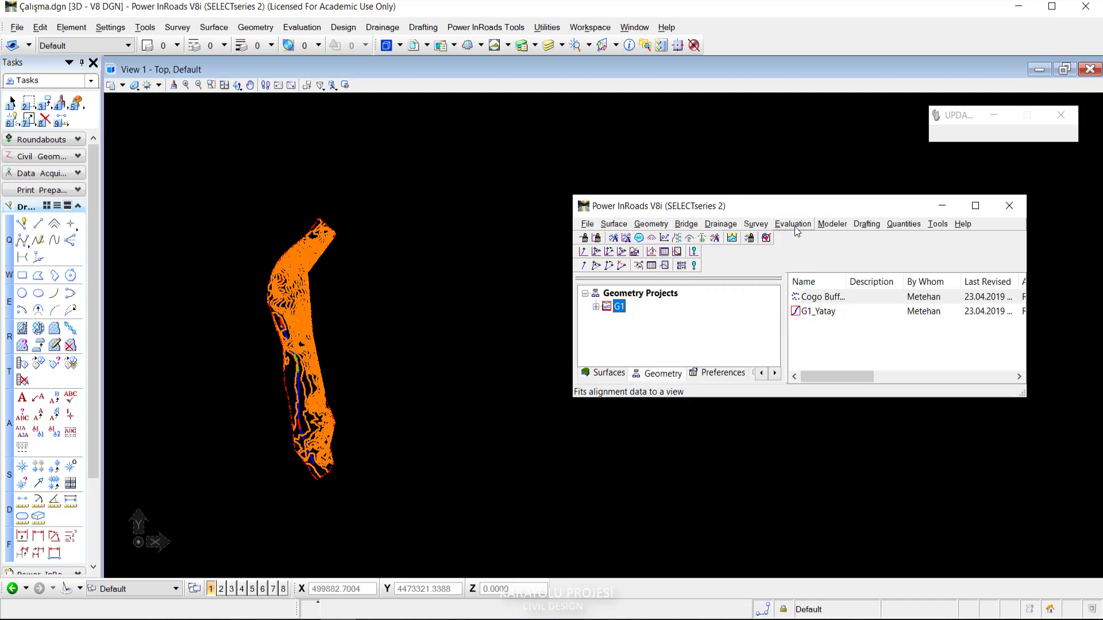
click(794, 226)
mouse_move(797, 237)
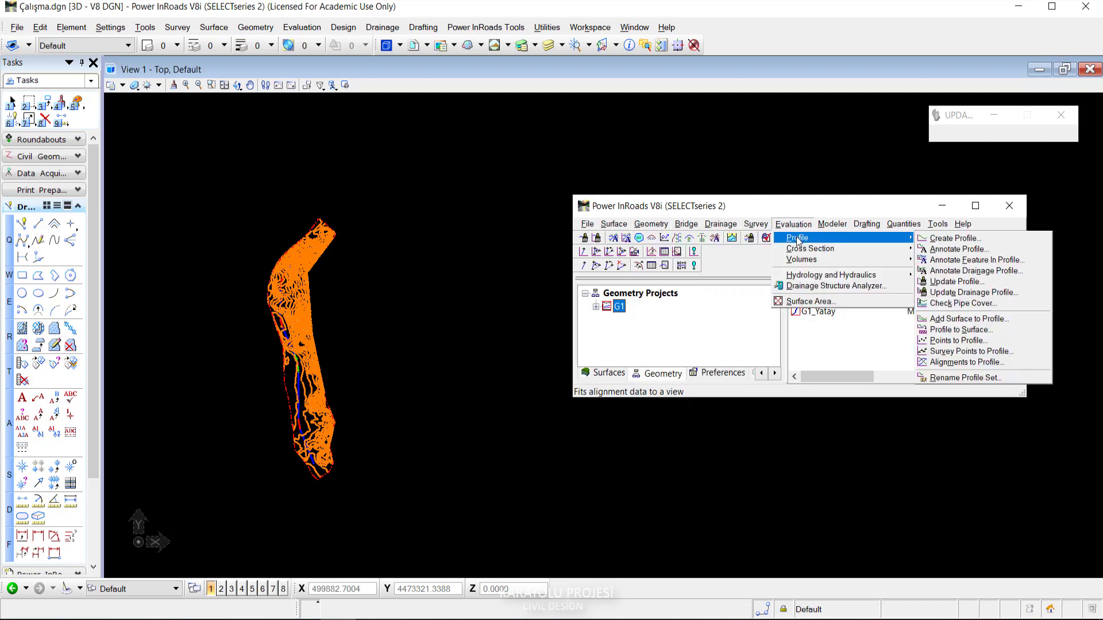
Start Create Profile, keeping the set name G1_Yatay, and arrange the dialog windows.
click(972, 239)
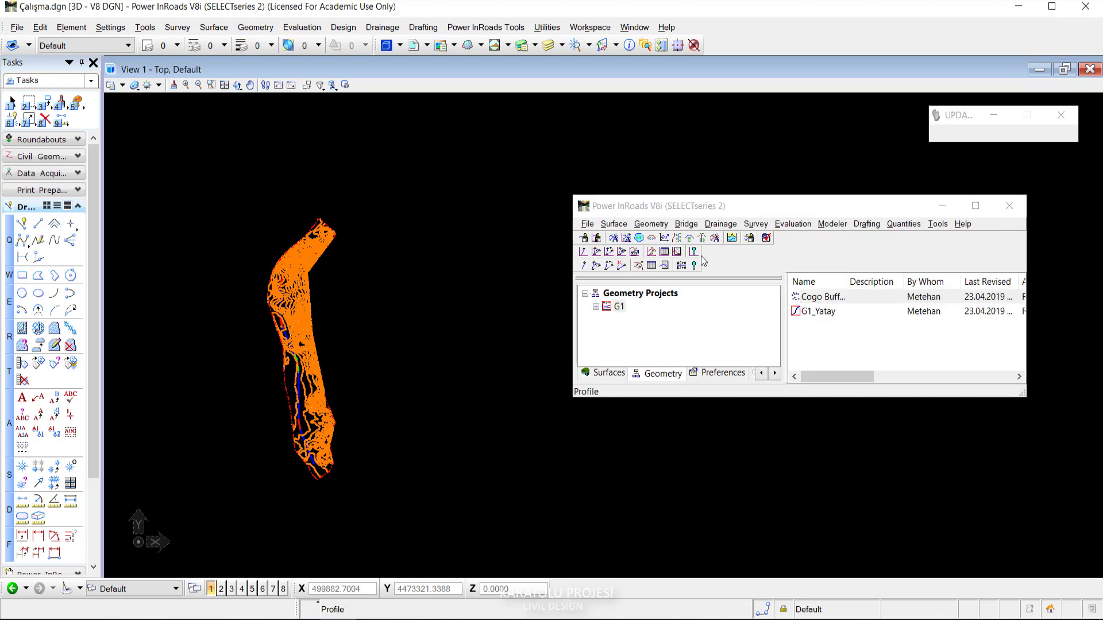
drag(732, 206, 846, 210)
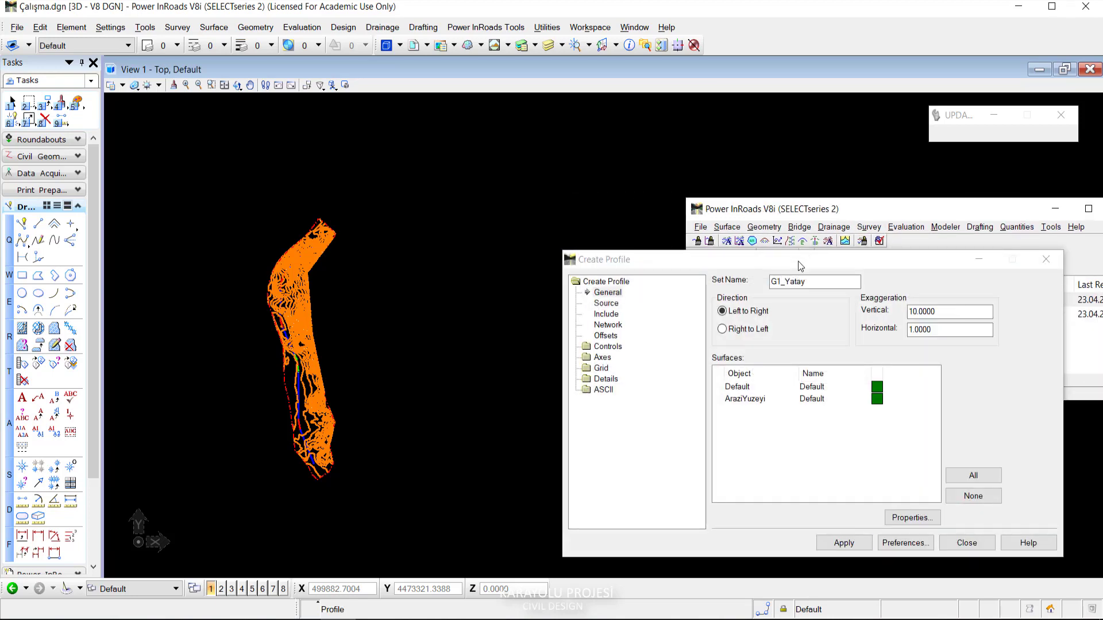
drag(800, 266, 698, 194)
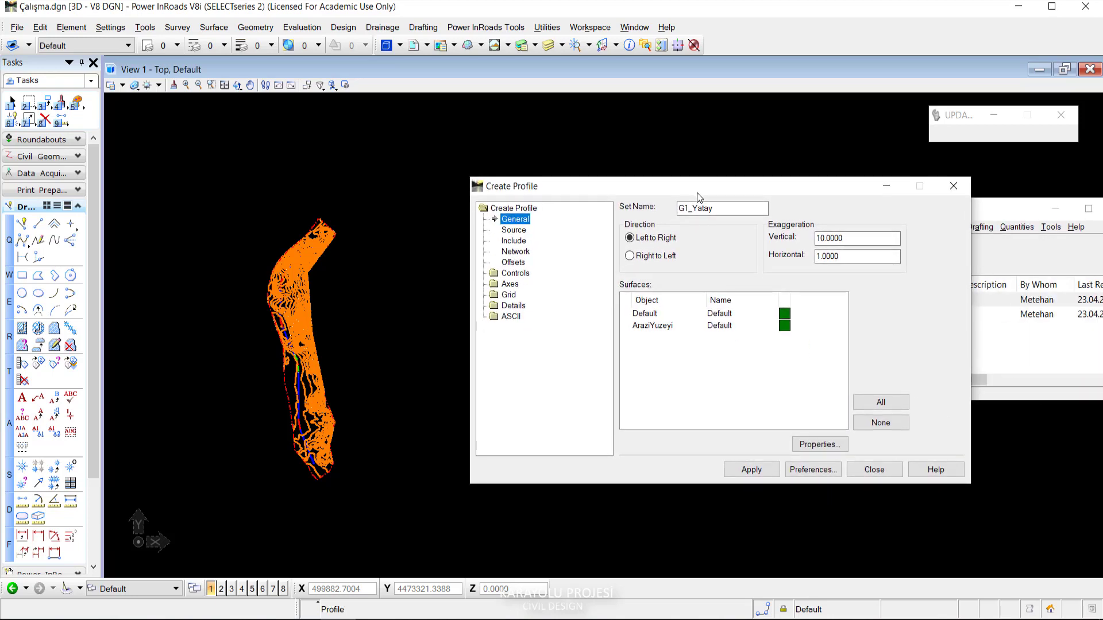
double_click(722, 208)
click(695, 208)
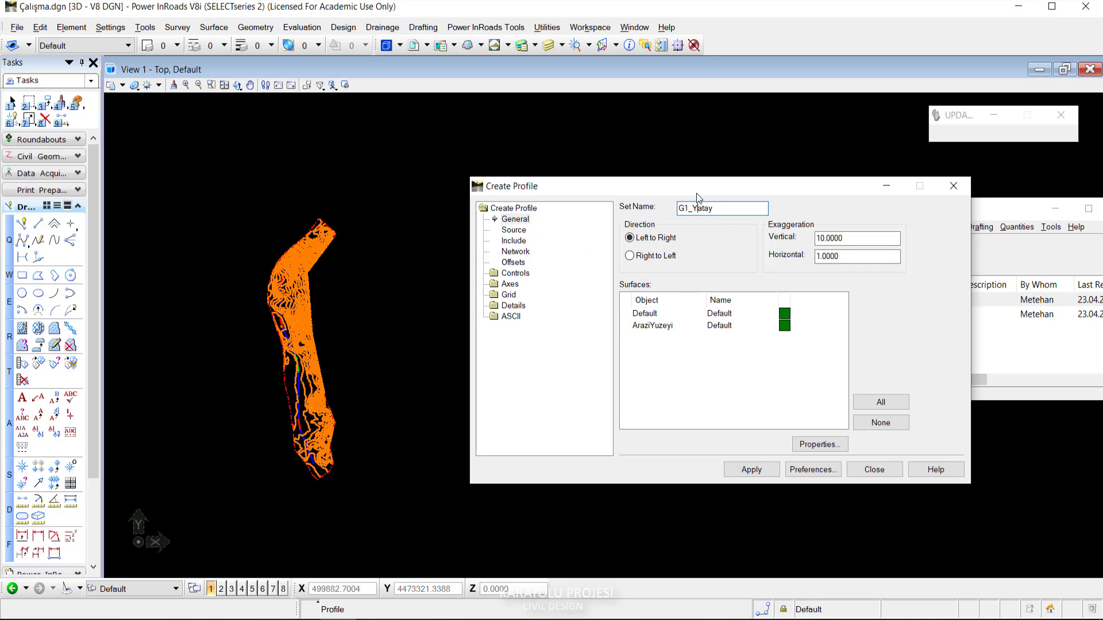
drag(696, 193, 688, 185)
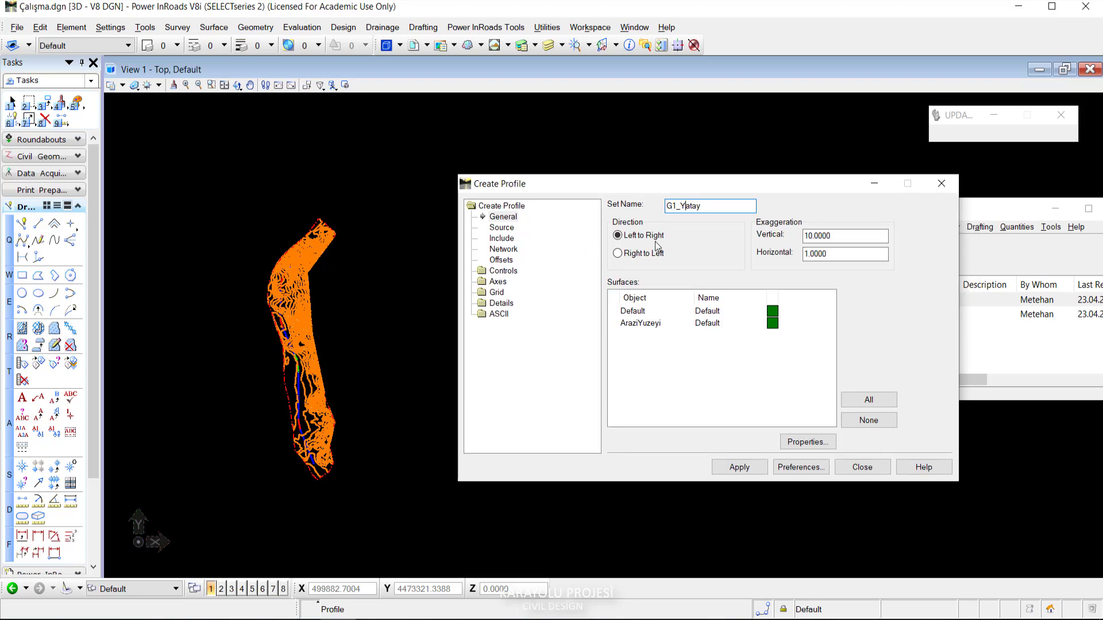
drag(726, 187, 429, 189)
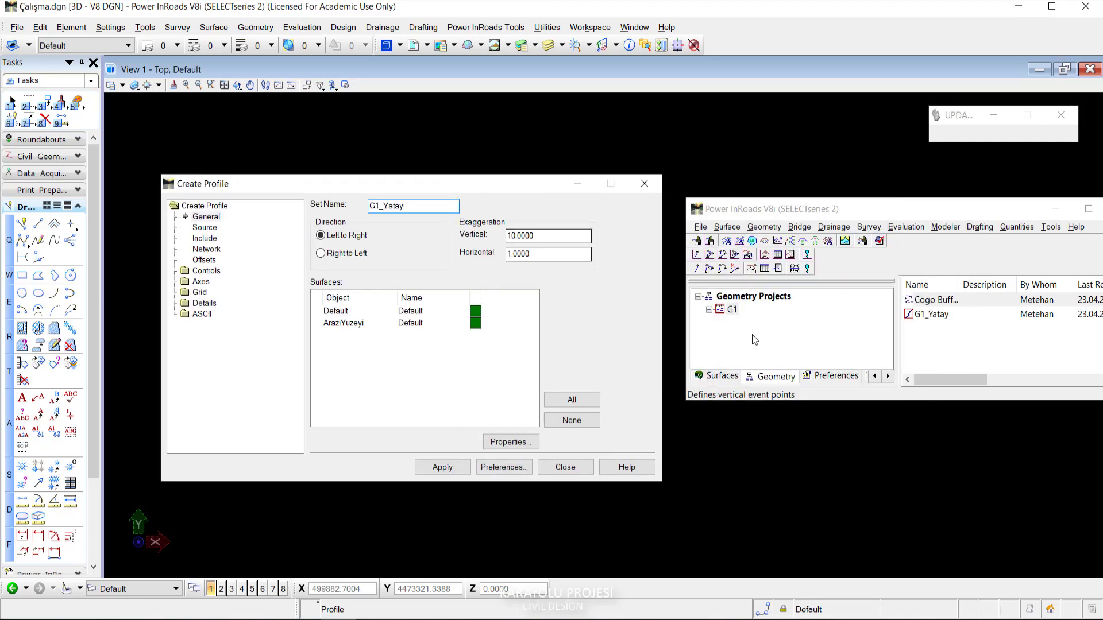
Check the G1 project's G1_Yatay alignment, then review the Source and Controls pages.
click(710, 313)
click(720, 336)
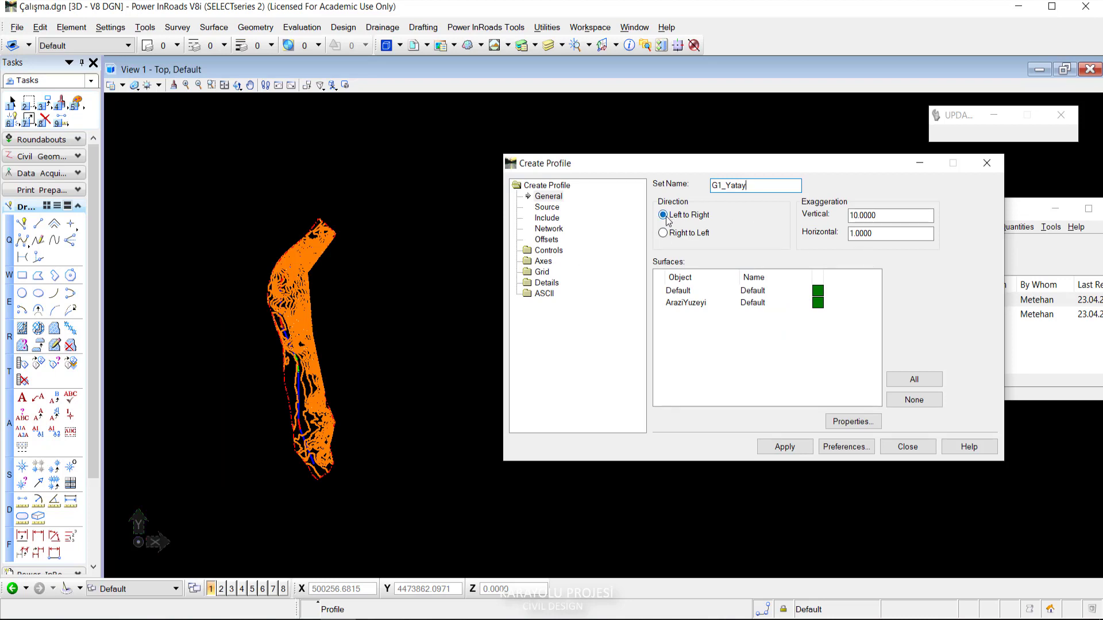
click(548, 208)
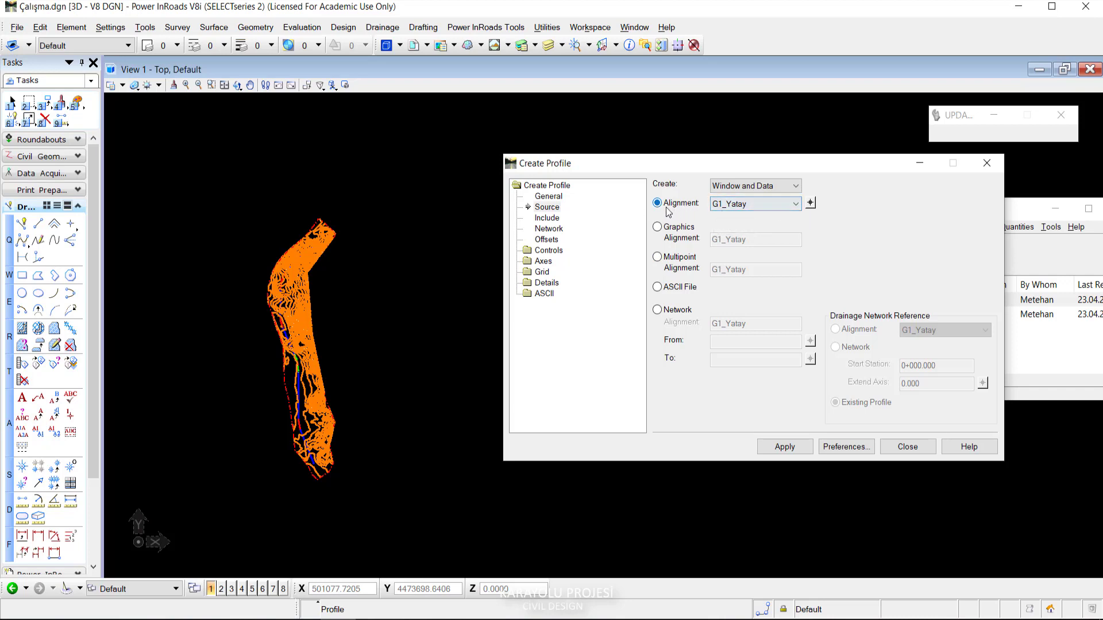
click(547, 218)
click(547, 239)
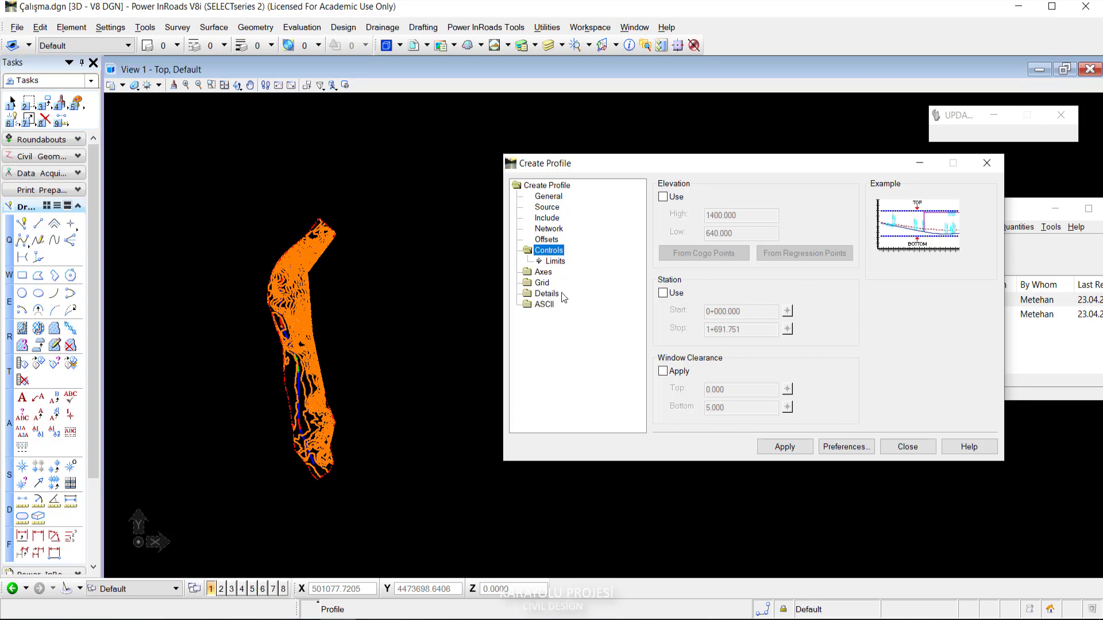
Review the Grid and Axes > Left settings, then bring up the saved Preferences list.
click(543, 272)
drag(575, 164, 517, 157)
click(484, 265)
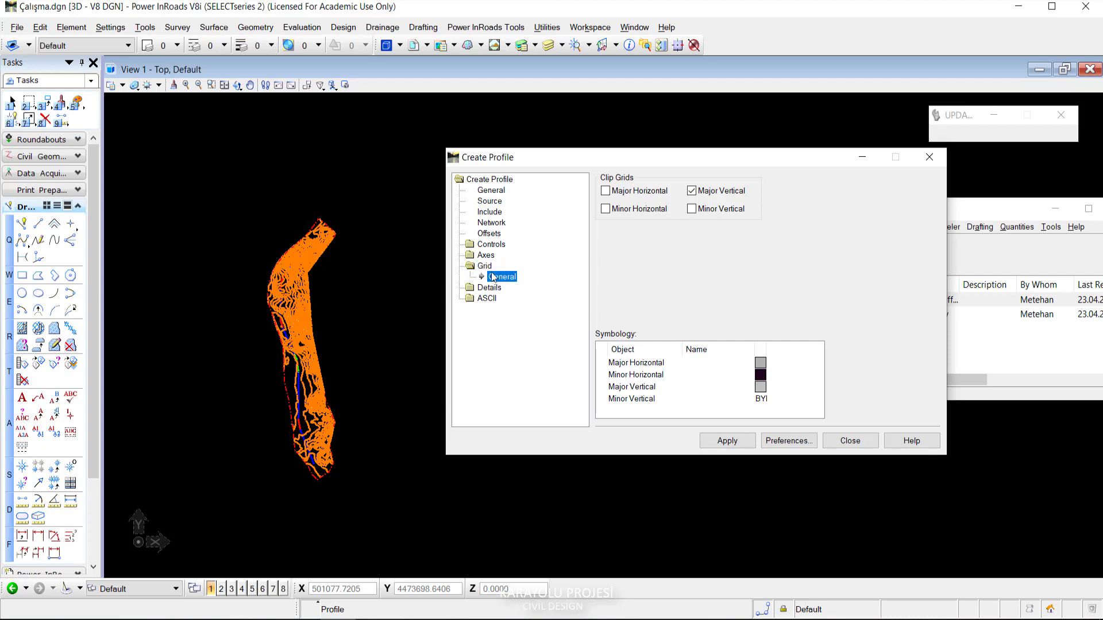
click(486, 257)
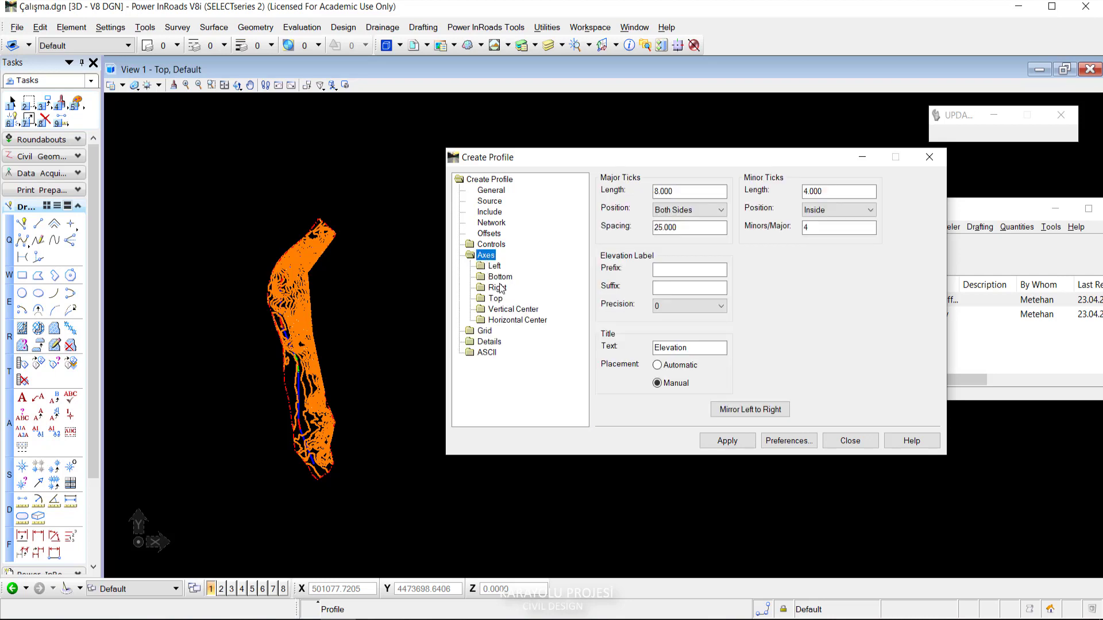
click(493, 266)
drag(552, 157, 629, 206)
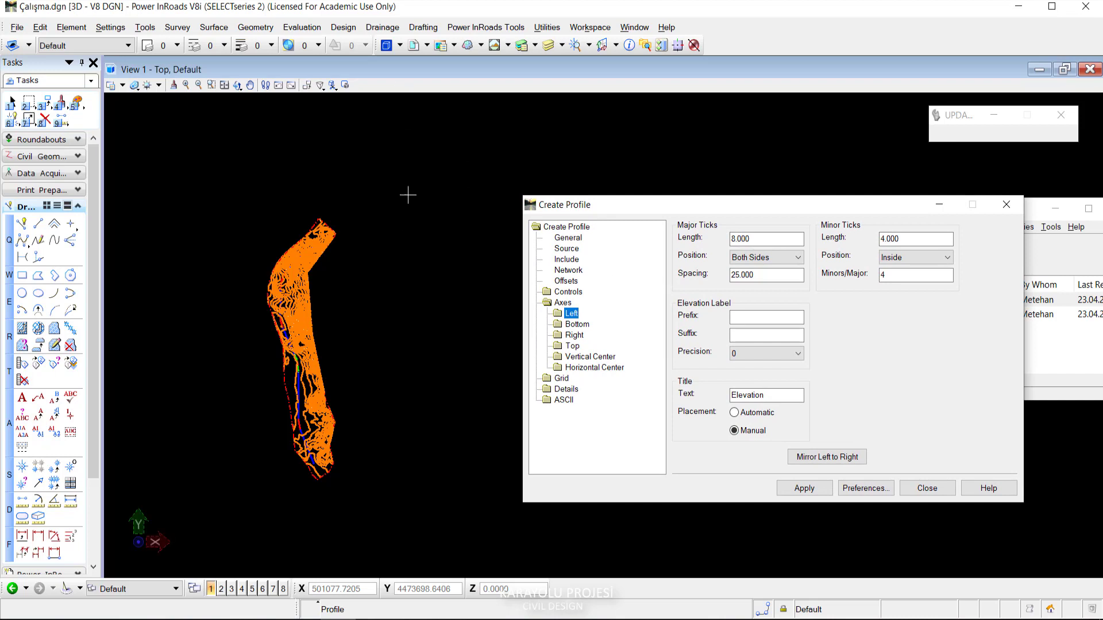
drag(646, 212, 676, 212)
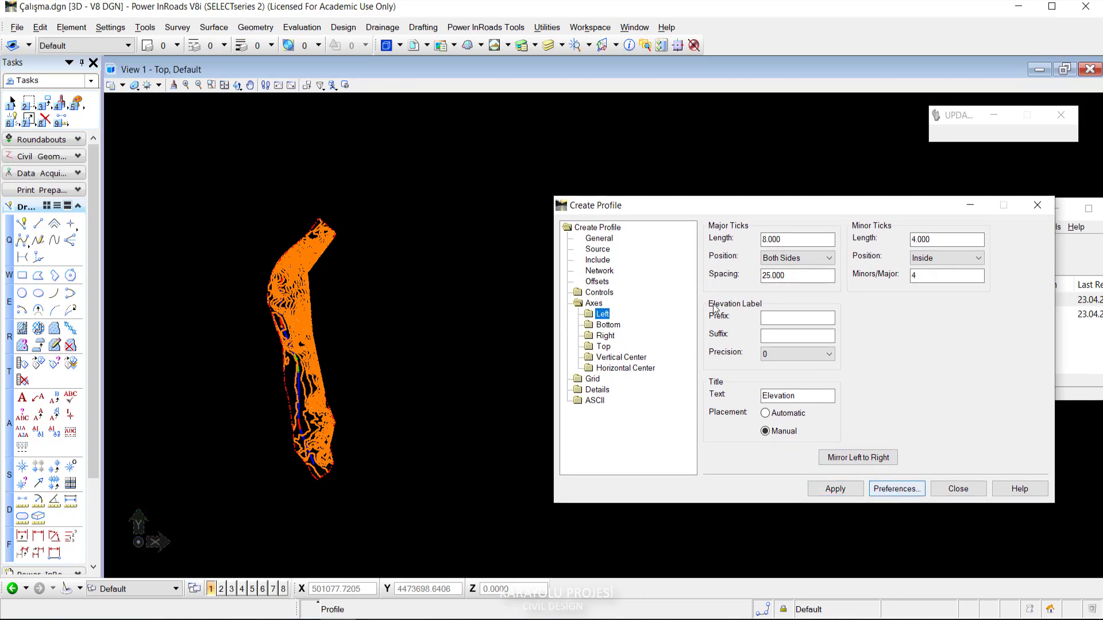
mouse_move(705, 205)
mouse_down()
mouse_move(802, 206)
mouse_move(730, 197)
mouse_up()
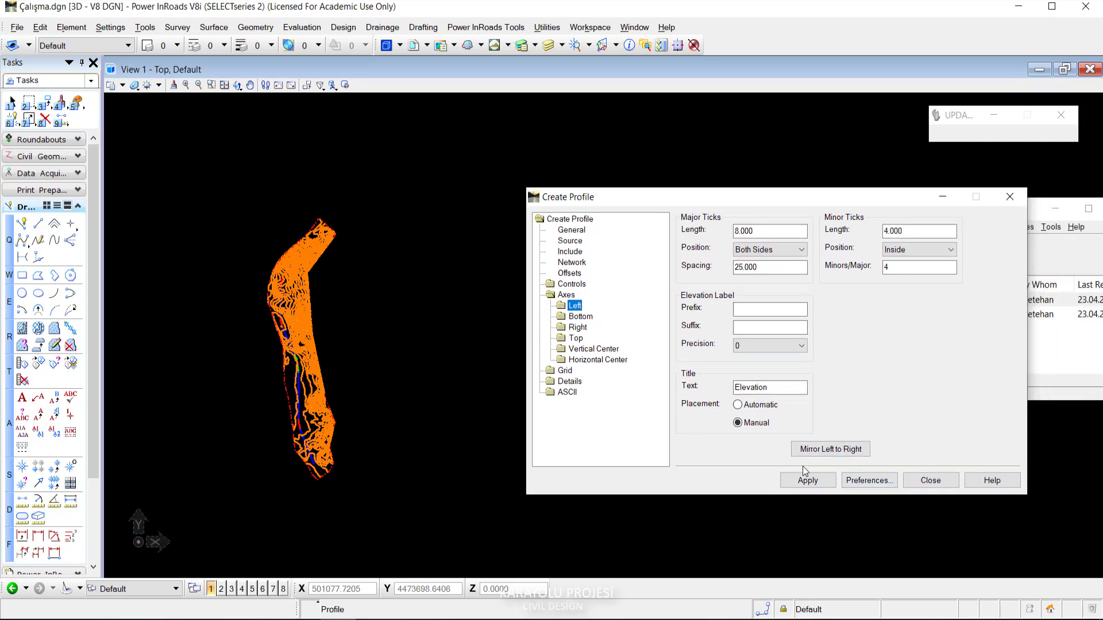
click(869, 481)
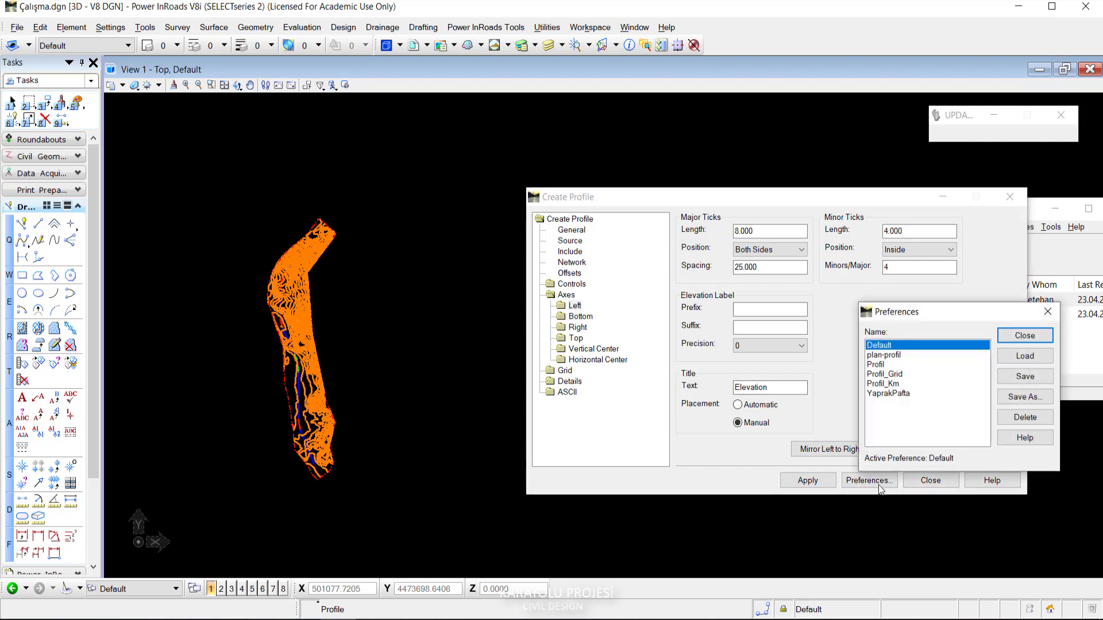
Load the Profil preference and apply Create Profile to begin placing the profile.
click(892, 365)
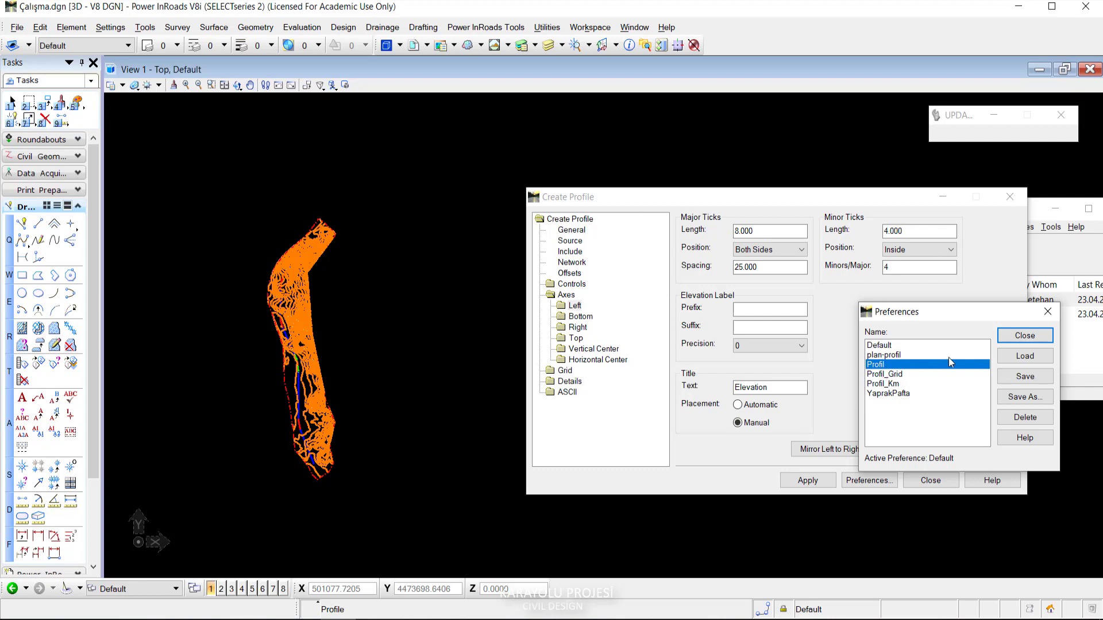
click(1026, 356)
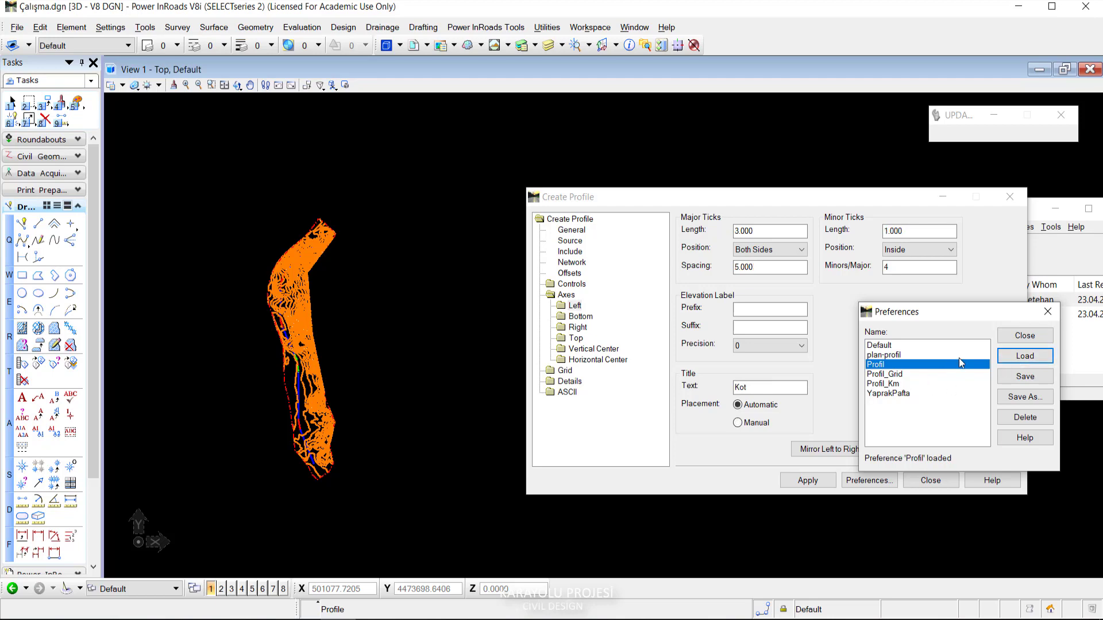
click(1017, 337)
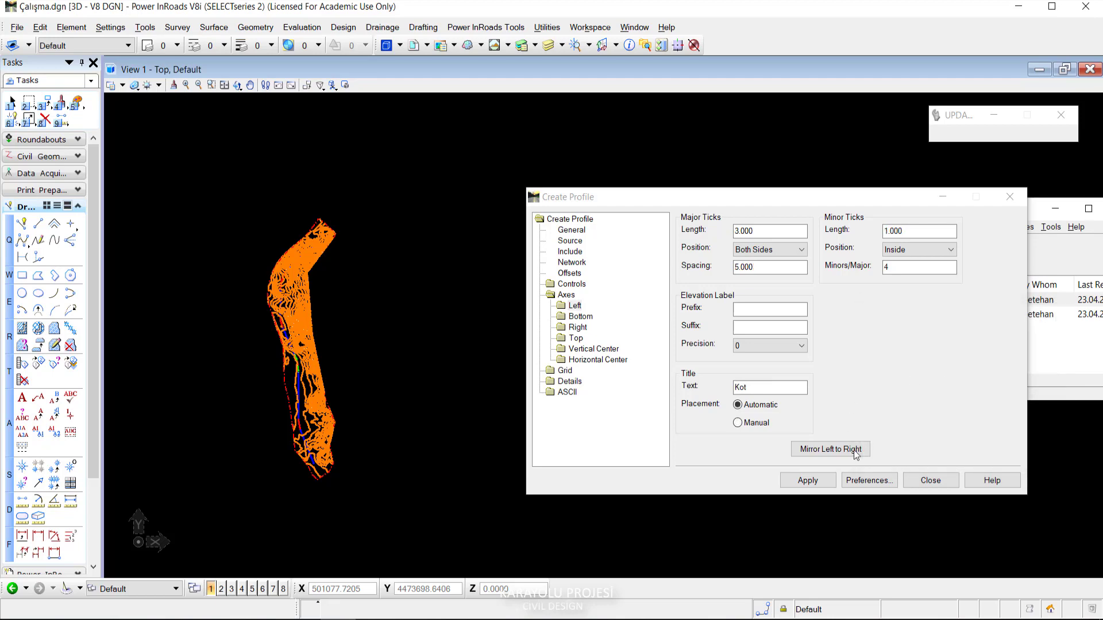
click(806, 480)
scroll(436, 259, down, 2)
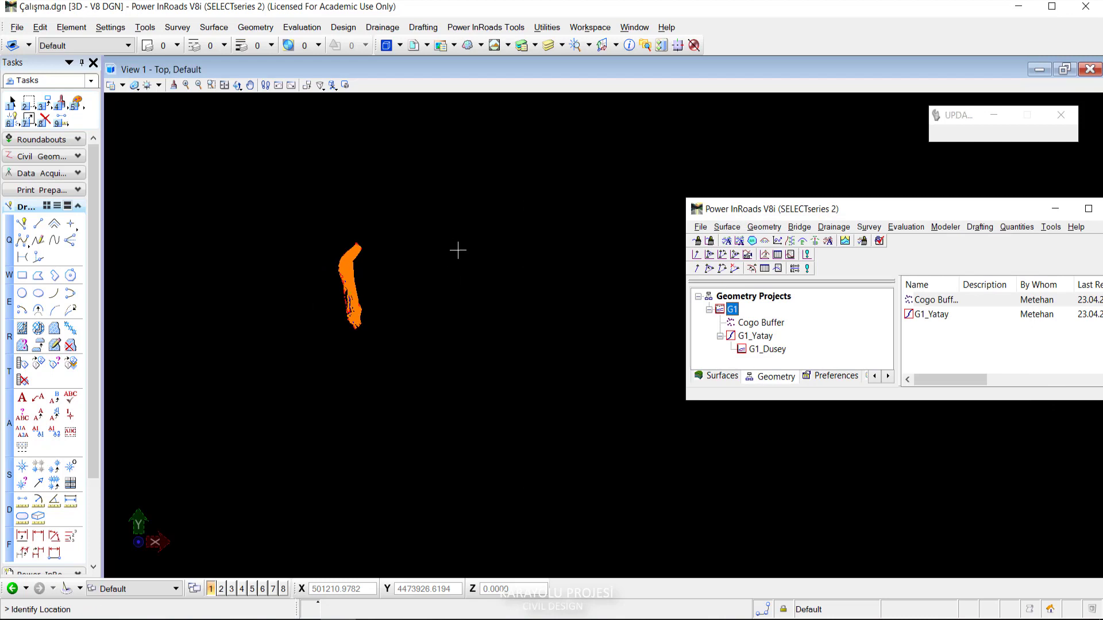
Place the ground profile in empty space of View 1 and zoom around to inspect it.
click(484, 238)
scroll(492, 228, up, 3)
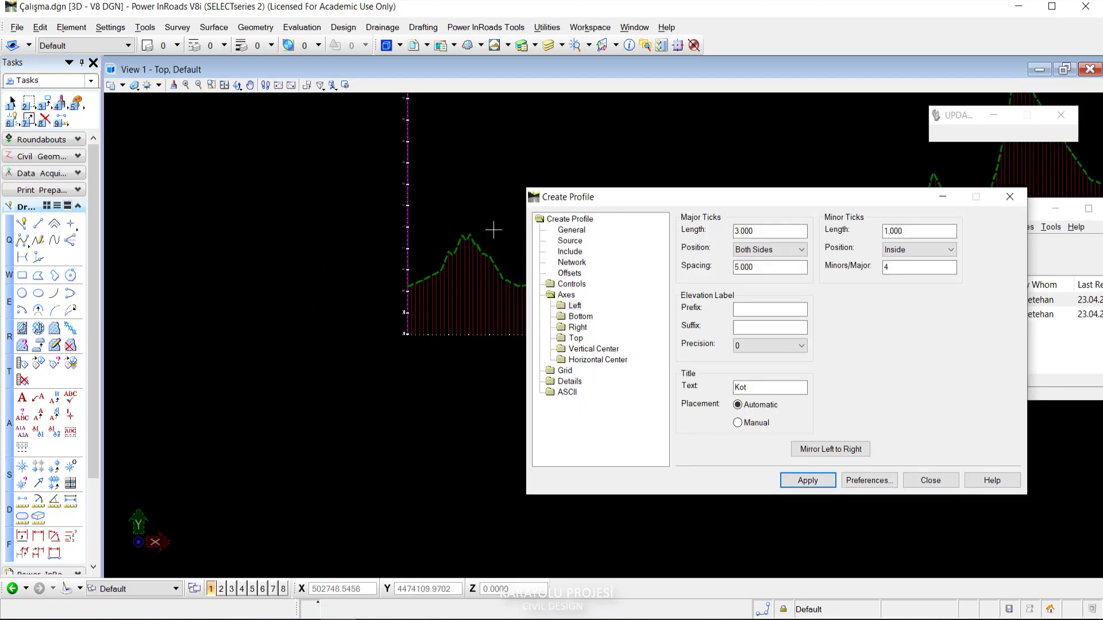
scroll(251, 212, up, 1)
scroll(344, 211, down, 1)
scroll(332, 229, up, 1)
scroll(276, 239, down, 1)
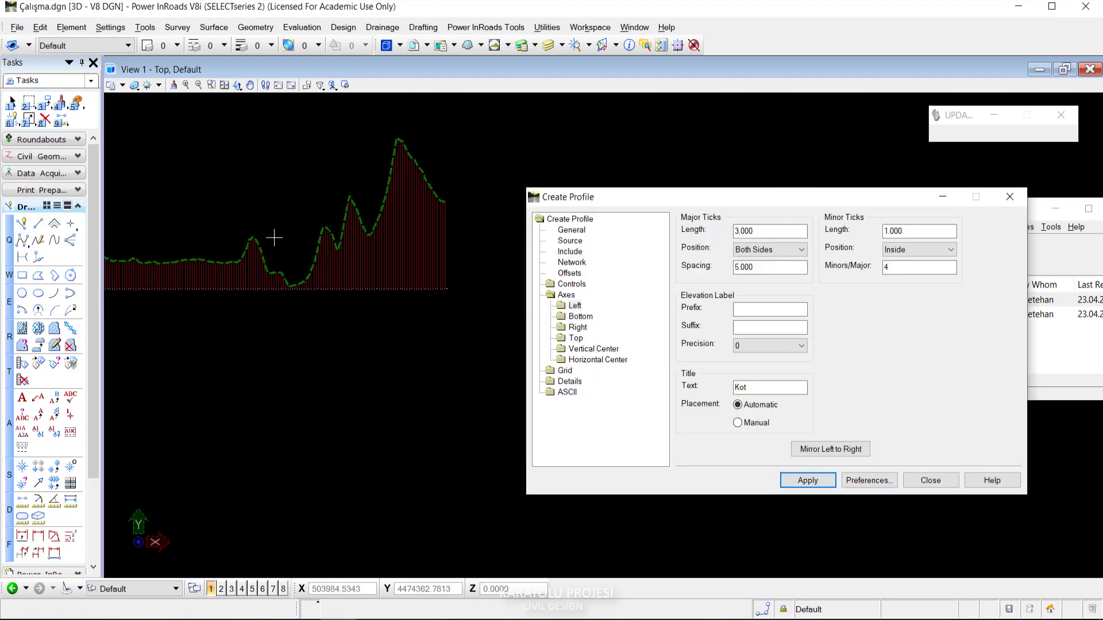
scroll(332, 234, up, 1)
scroll(293, 241, up, 1)
scroll(252, 185, up, 2)
scroll(252, 186, down, 3)
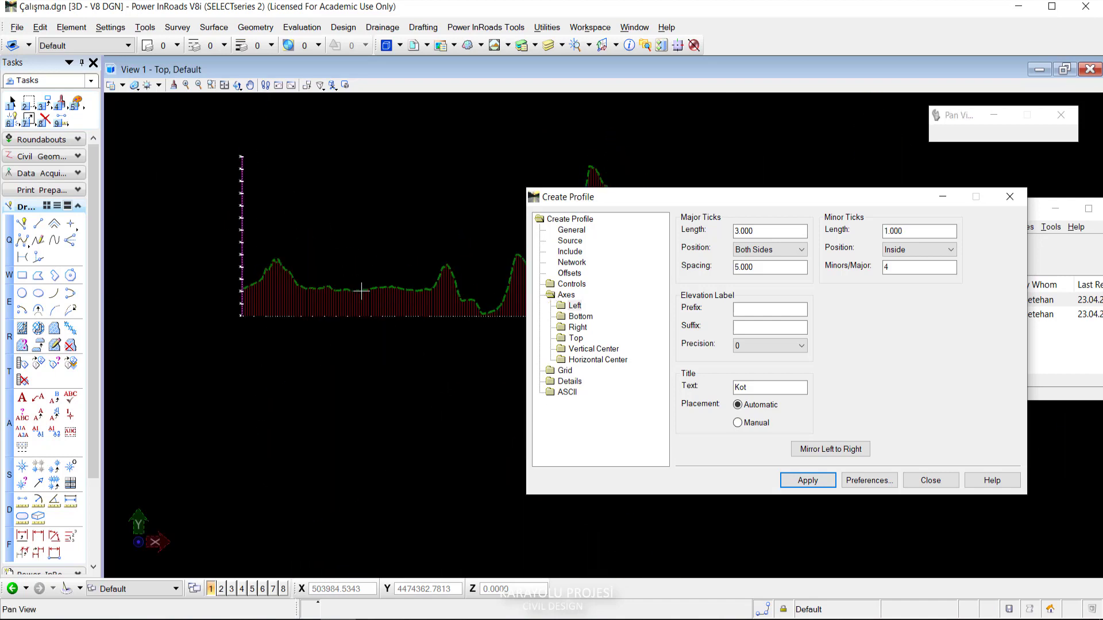
scroll(244, 146, up, 2)
scroll(250, 181, down, 2)
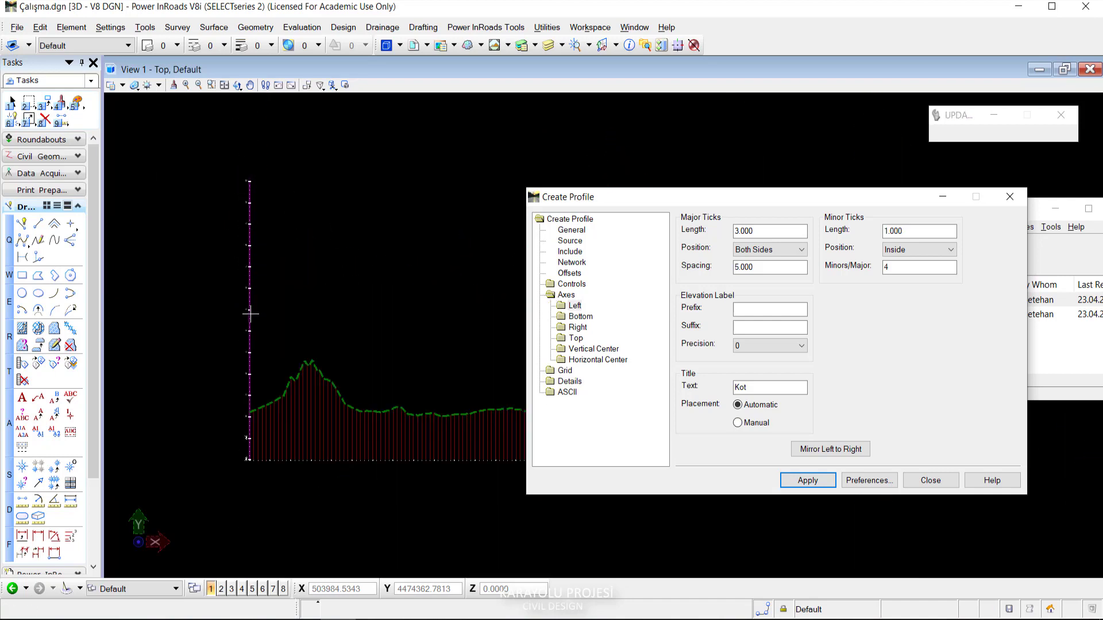
scroll(247, 403, up, 3)
Review the left axis symbology and the bottom axis station labels against the profile's lower left corner.
click(598, 327)
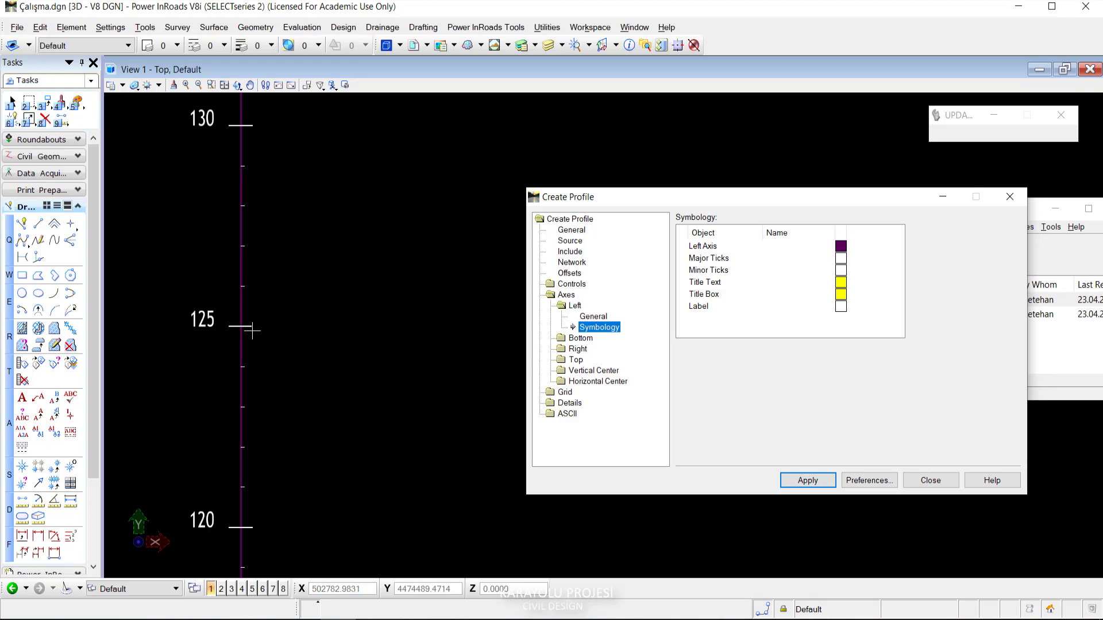
scroll(252, 331, down, 2)
scroll(246, 320, down, 1)
scroll(266, 310, up, 2)
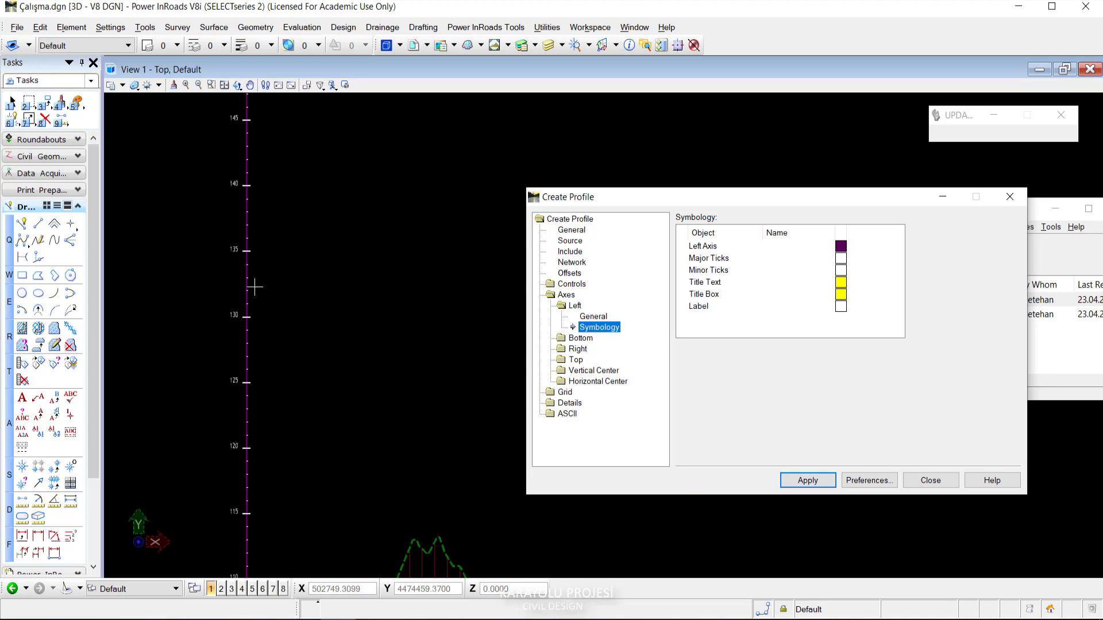
scroll(402, 296, down, 1)
double_click(566, 294)
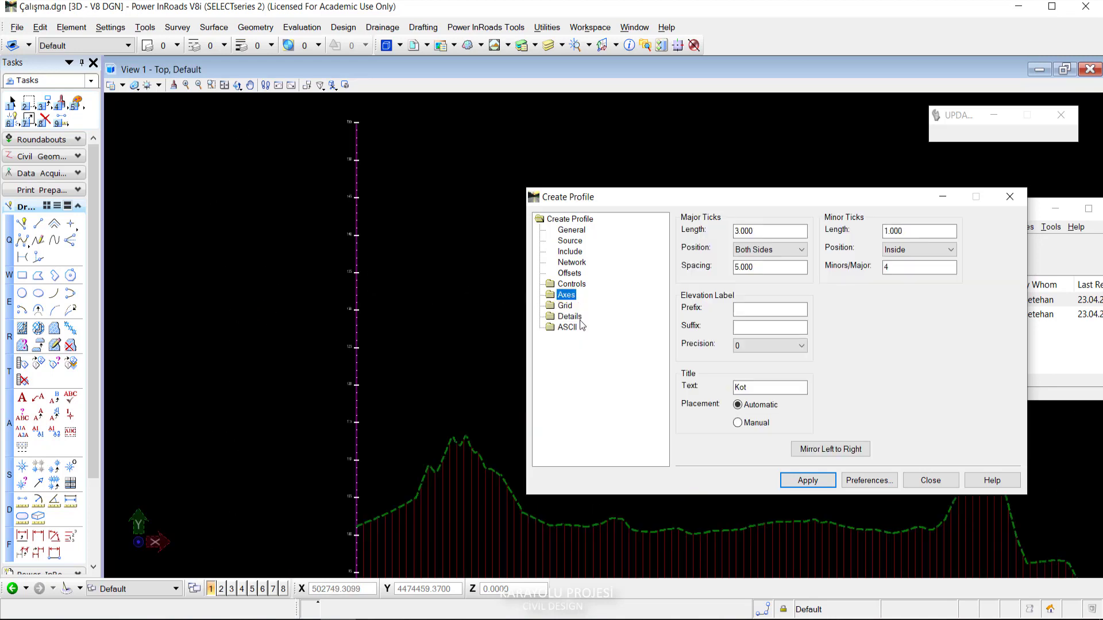
double_click(570, 297)
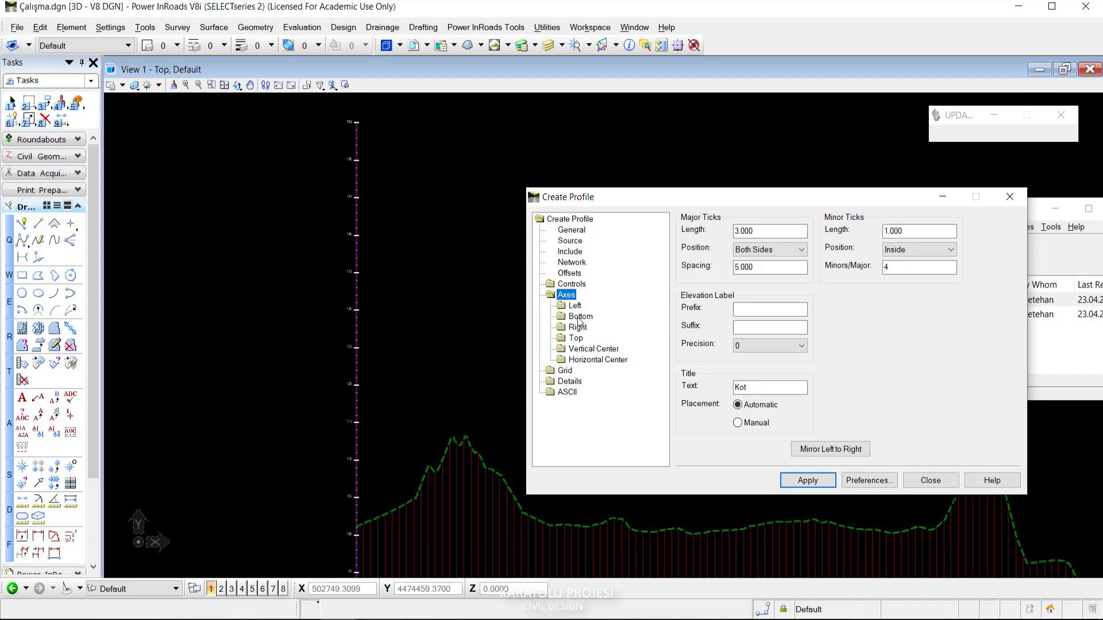
double_click(579, 317)
middle_drag(429, 365, 343, 239)
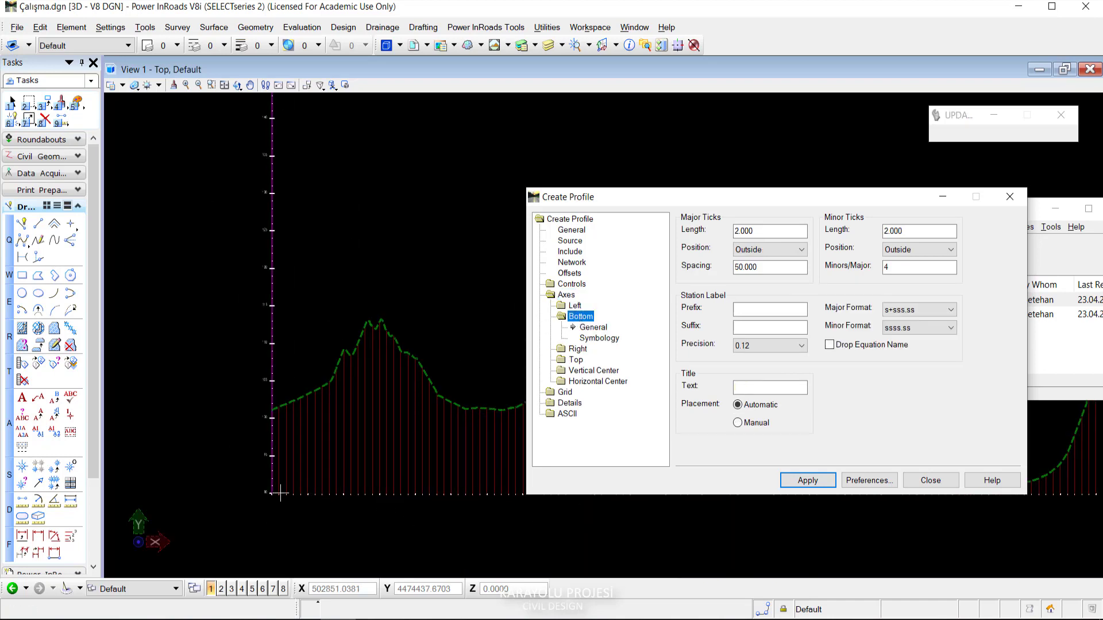
middle_drag(336, 476, 303, 325)
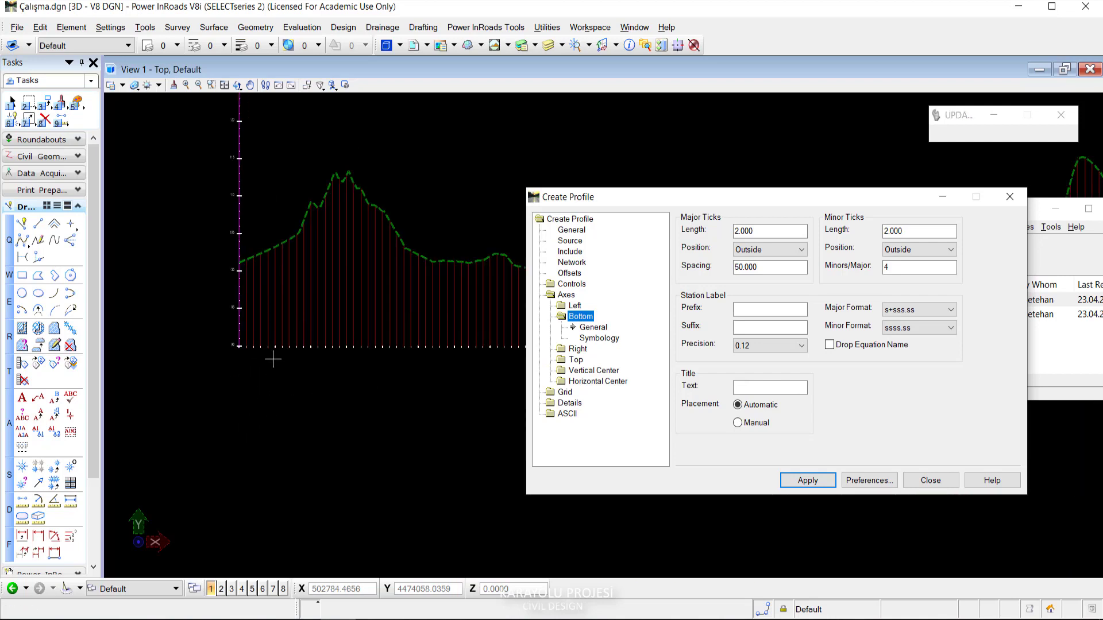
Browse the Bottom colour, Right and Vertical Center axis settings, then return to the general Axes settings.
key(Down)
key(Down)
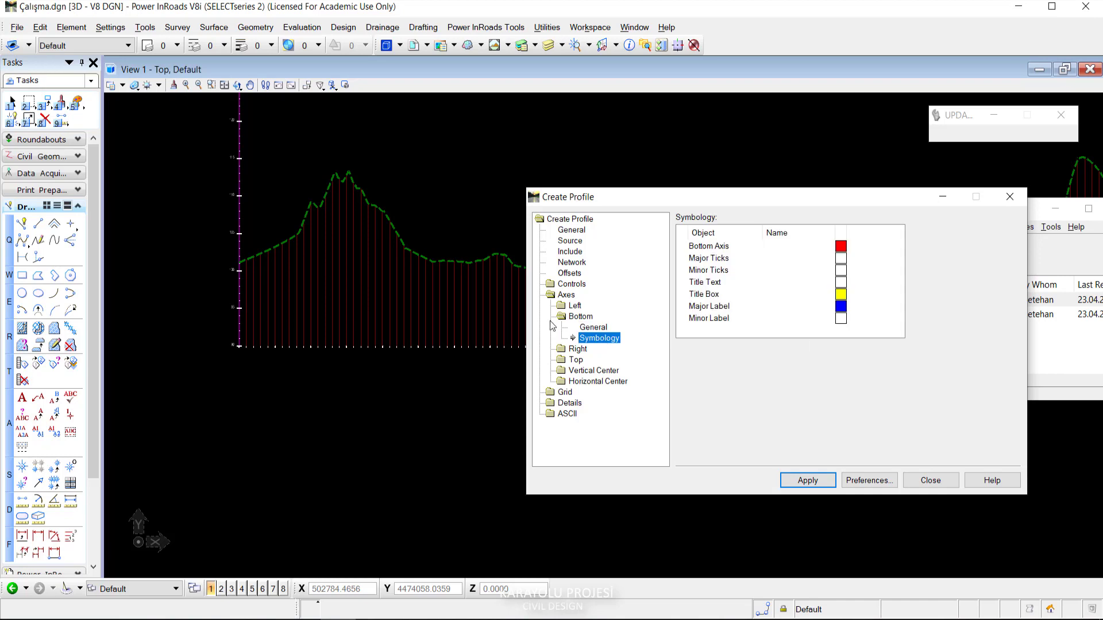
double_click(569, 318)
click(568, 327)
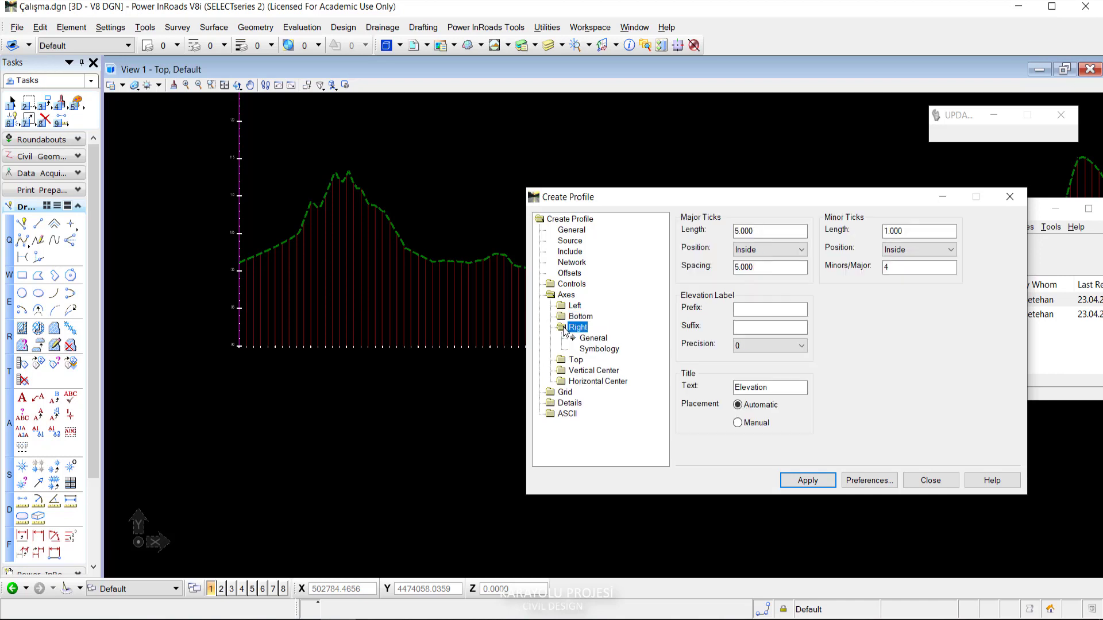
click(561, 349)
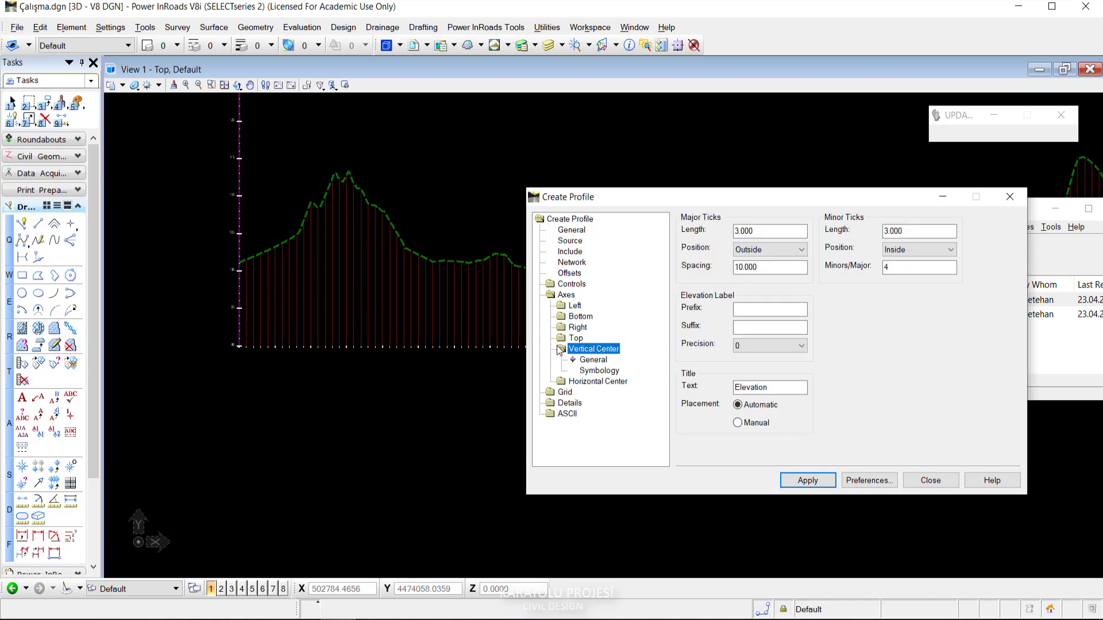
double_click(566, 350)
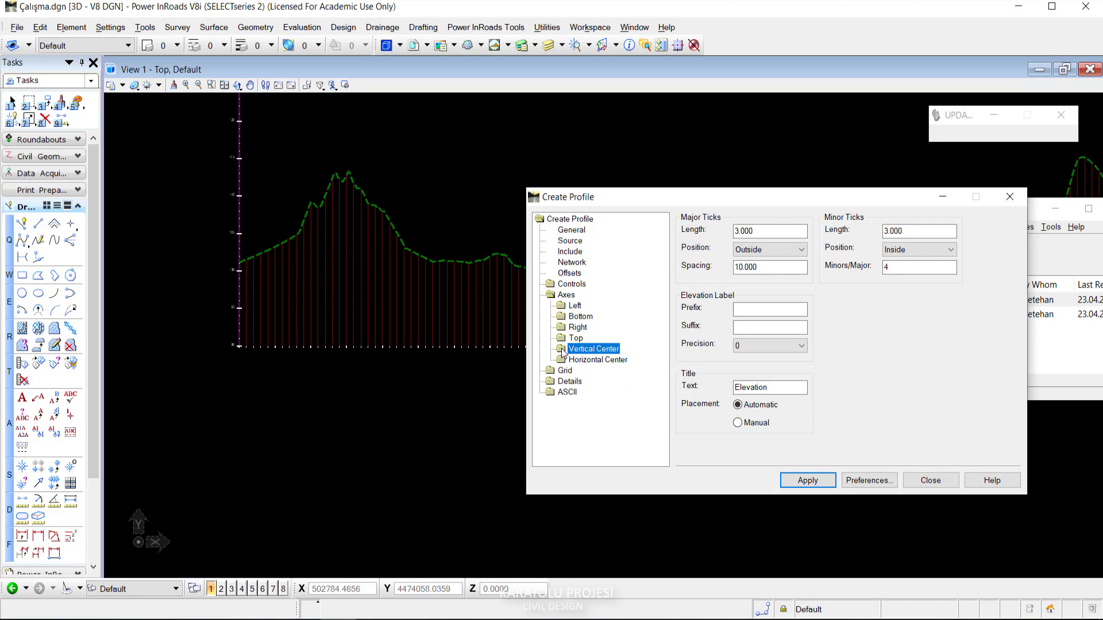
double_click(565, 294)
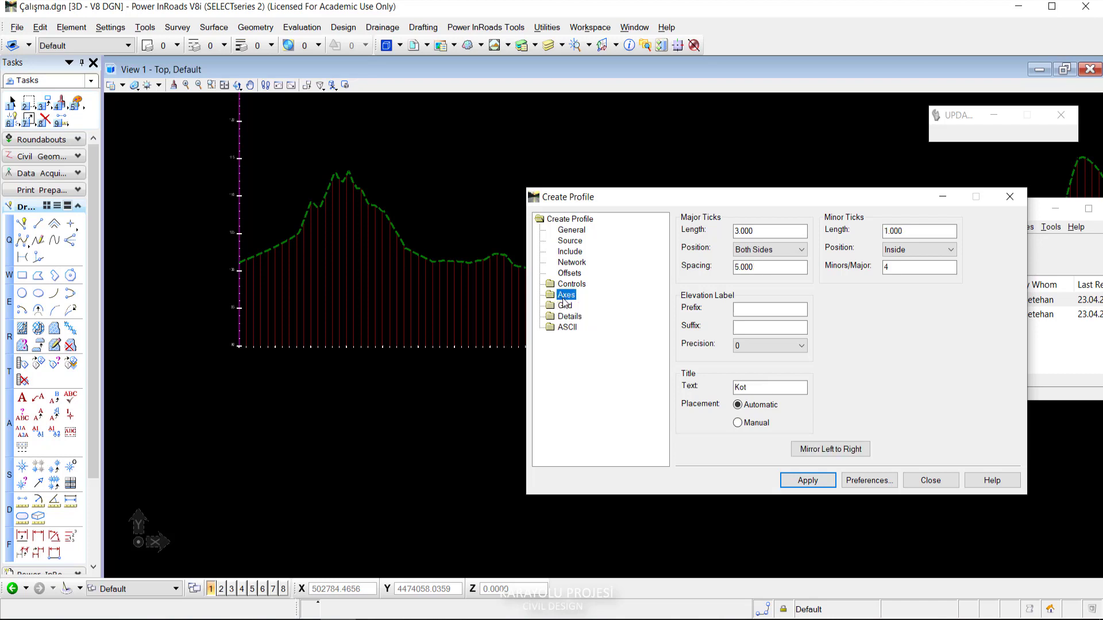
Open the profile's Grid settings and review the general grid and clipping options.
scroll(479, 301, up, 1)
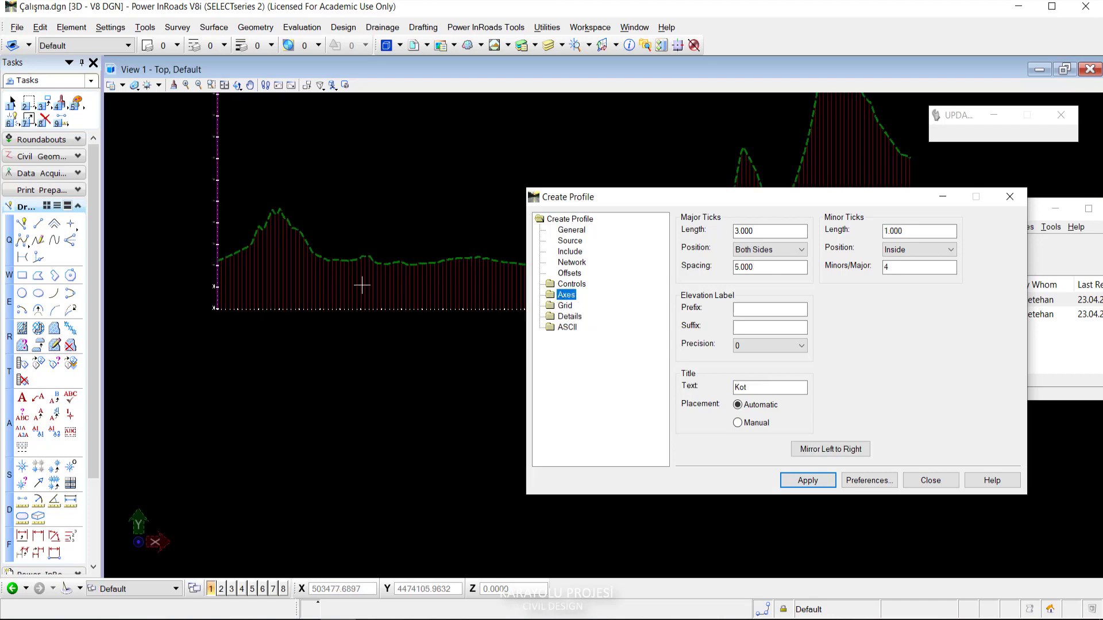
scroll(351, 277, up, 1)
scroll(349, 275, down, 2)
double_click(566, 306)
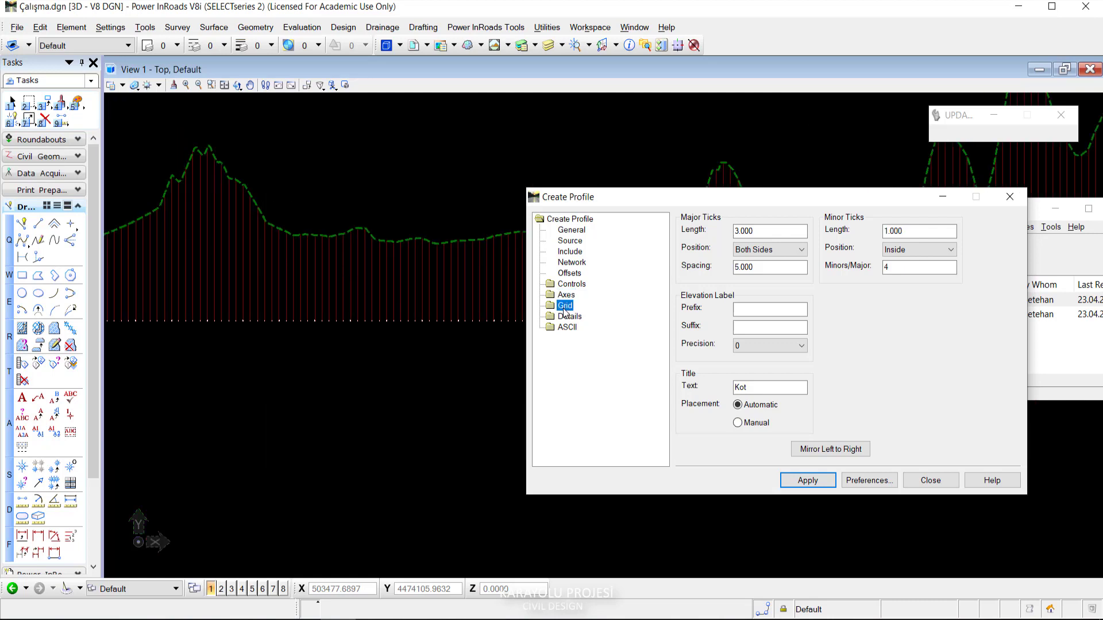
scroll(442, 254, up, 1)
scroll(454, 224, up, 1)
scroll(454, 224, up, 1)
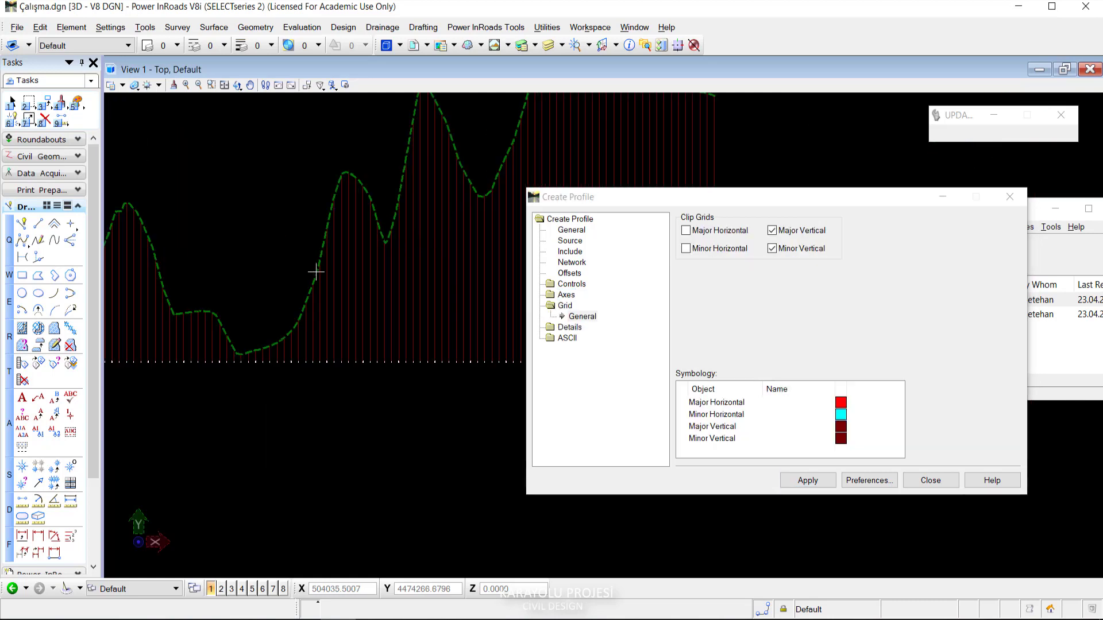
scroll(248, 295, down, 1)
scroll(460, 300, down, 1)
scroll(403, 300, down, 1)
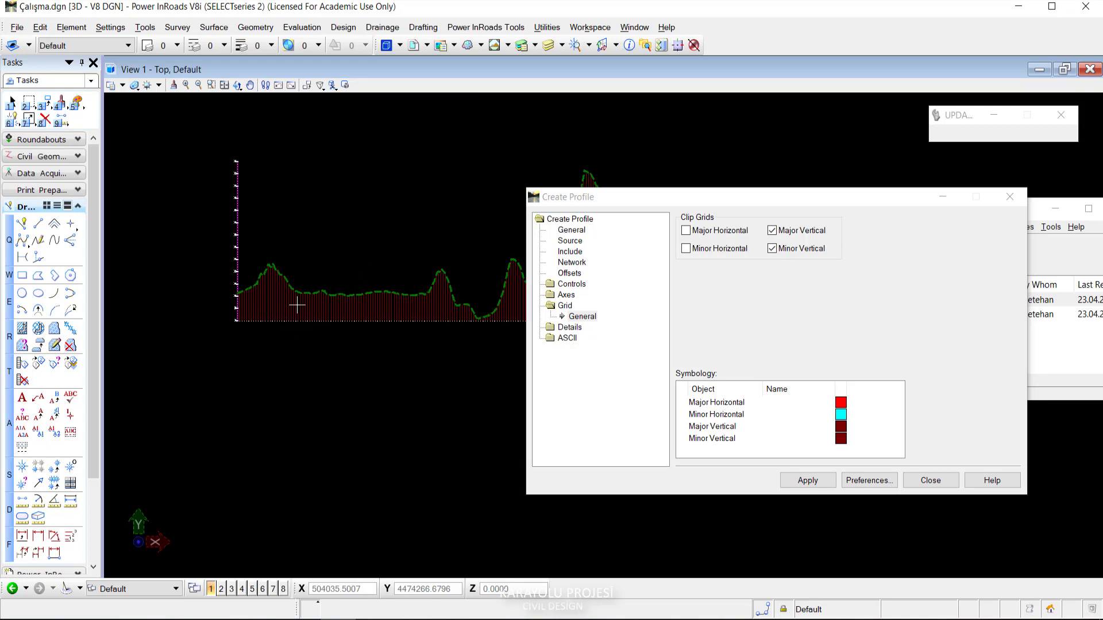
scroll(293, 305, up, 2)
scroll(301, 305, down, 1)
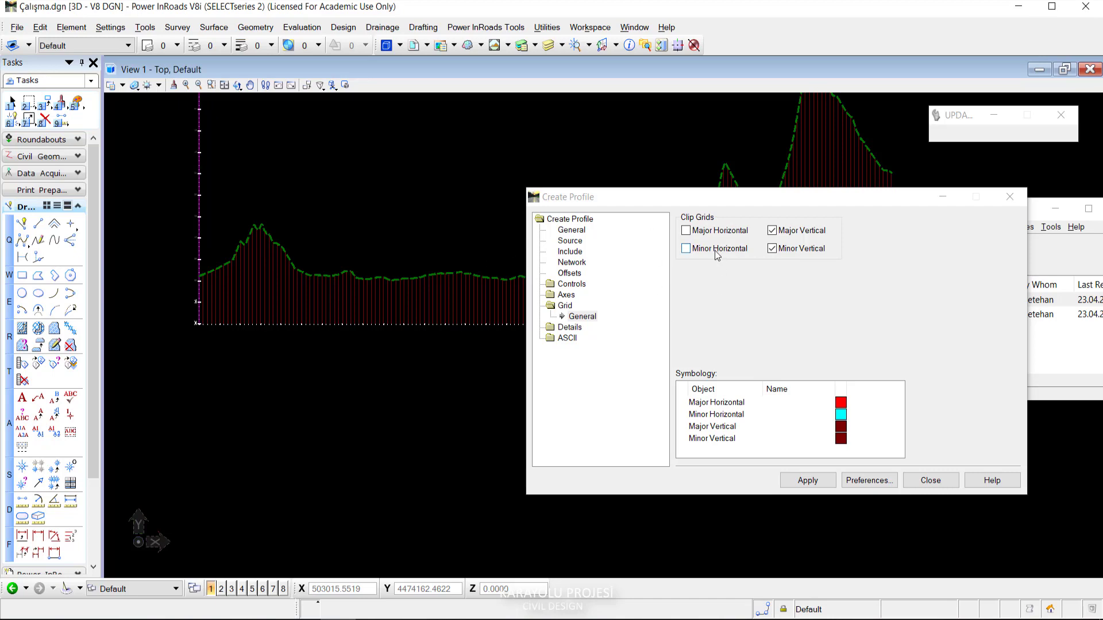
Place a second ground profile with full-height vertical grid lines and zoom in to inspect it.
click(775, 238)
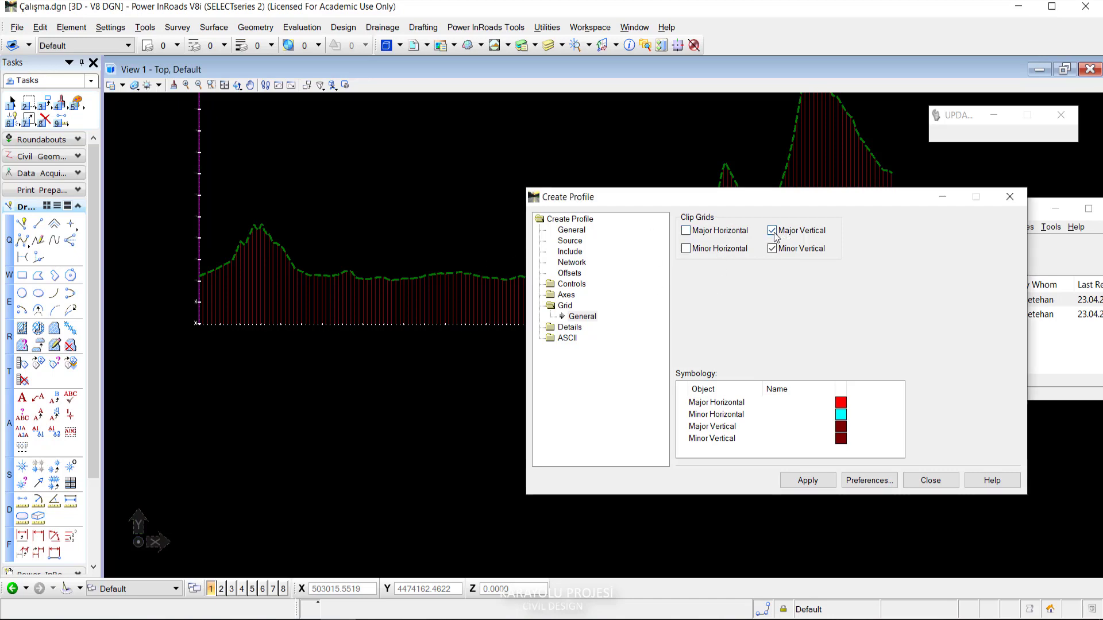
click(804, 477)
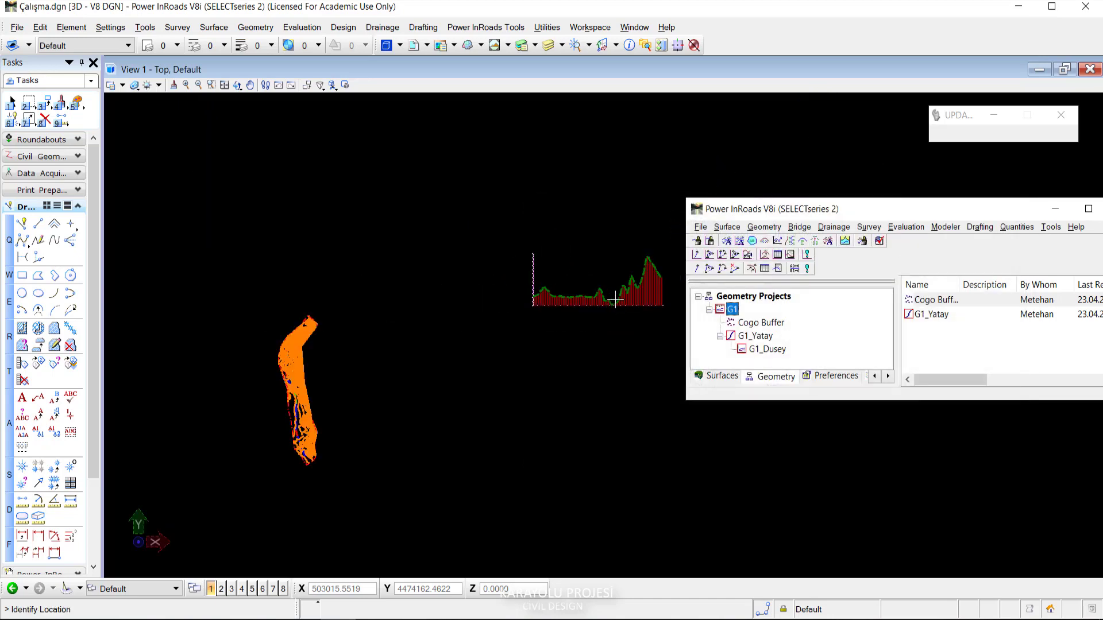
click(560, 290)
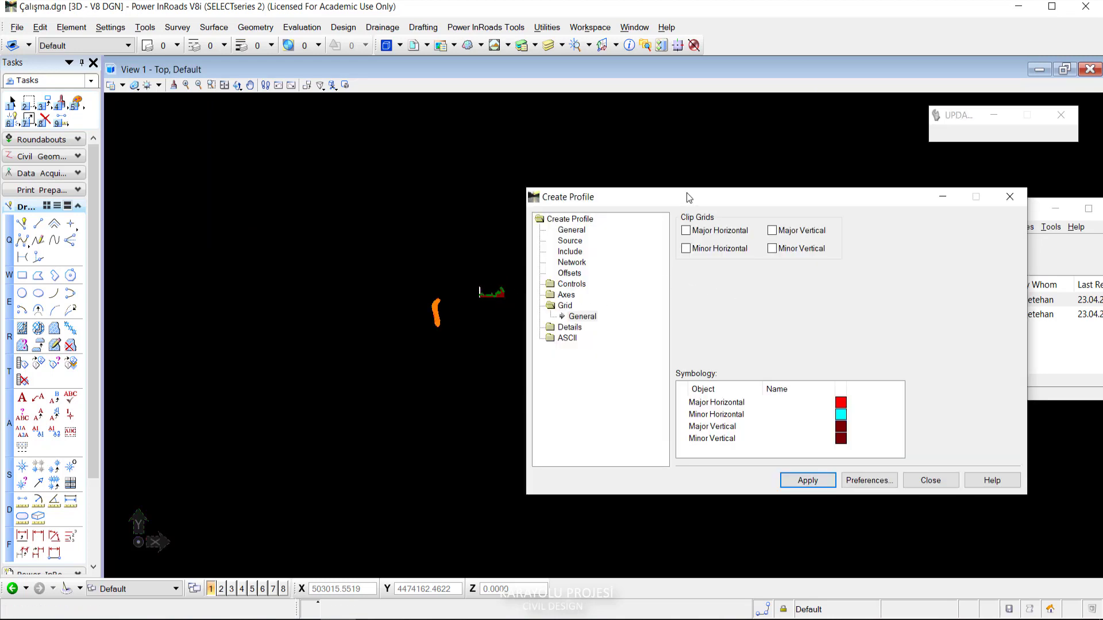
drag(687, 197, 839, 209)
scroll(516, 279, up, 5)
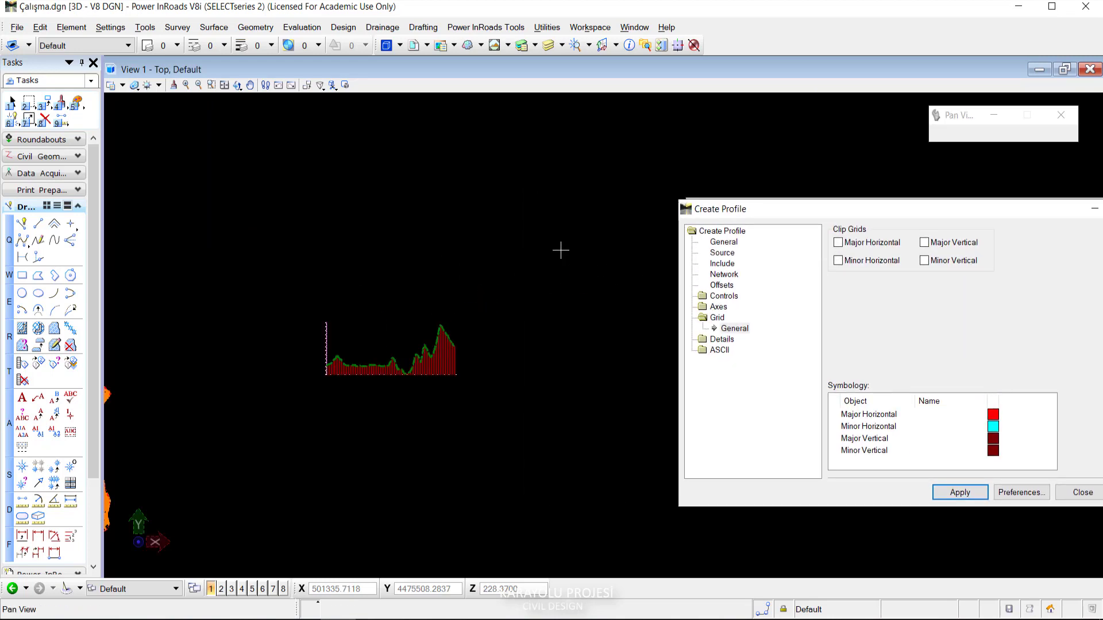
scroll(354, 300, up, 4)
scroll(333, 248, up, 1)
scroll(272, 331, up, 2)
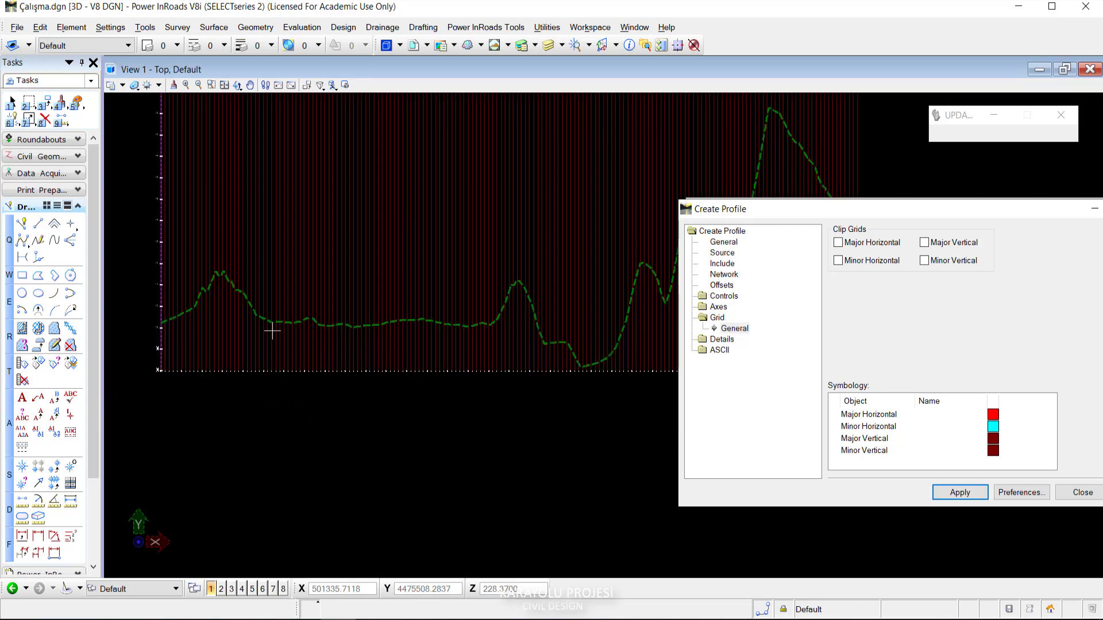
scroll(356, 324, up, 2)
scroll(266, 298, up, 2)
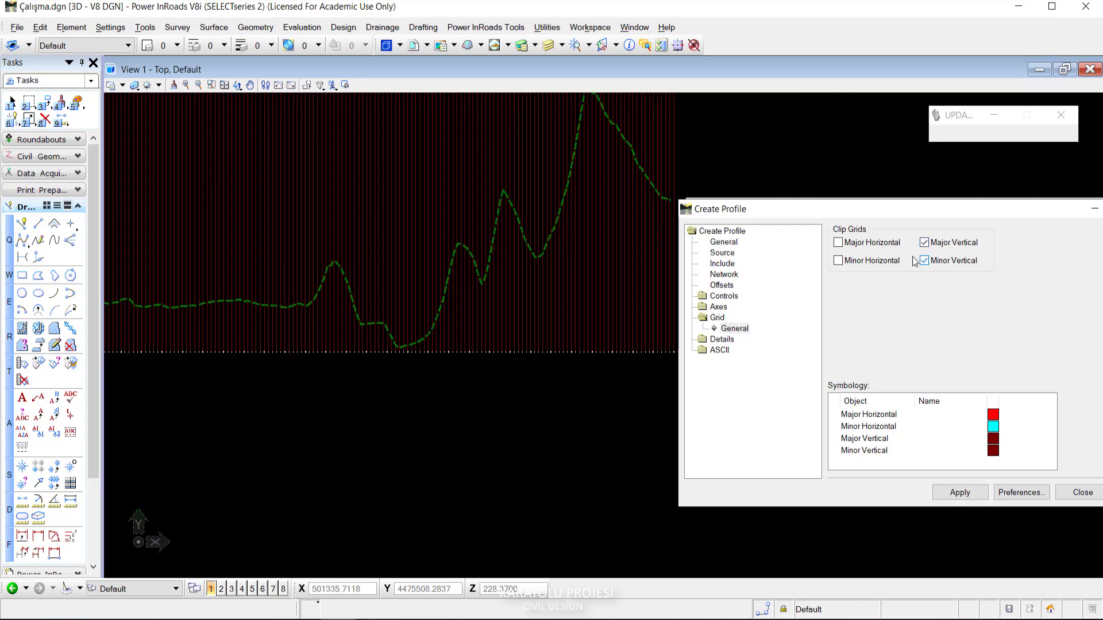
scroll(460, 419, down, 3)
scroll(460, 339, down, 2)
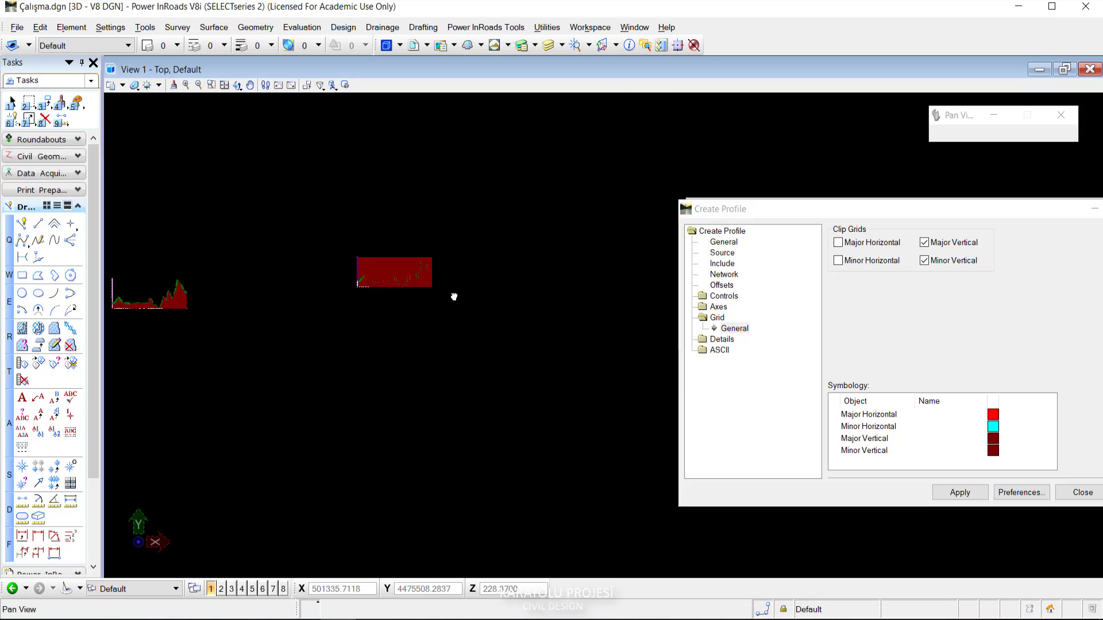
Box-select both trial profiles with Element Selection and delete them.
click(12, 101)
drag(574, 187, 133, 438)
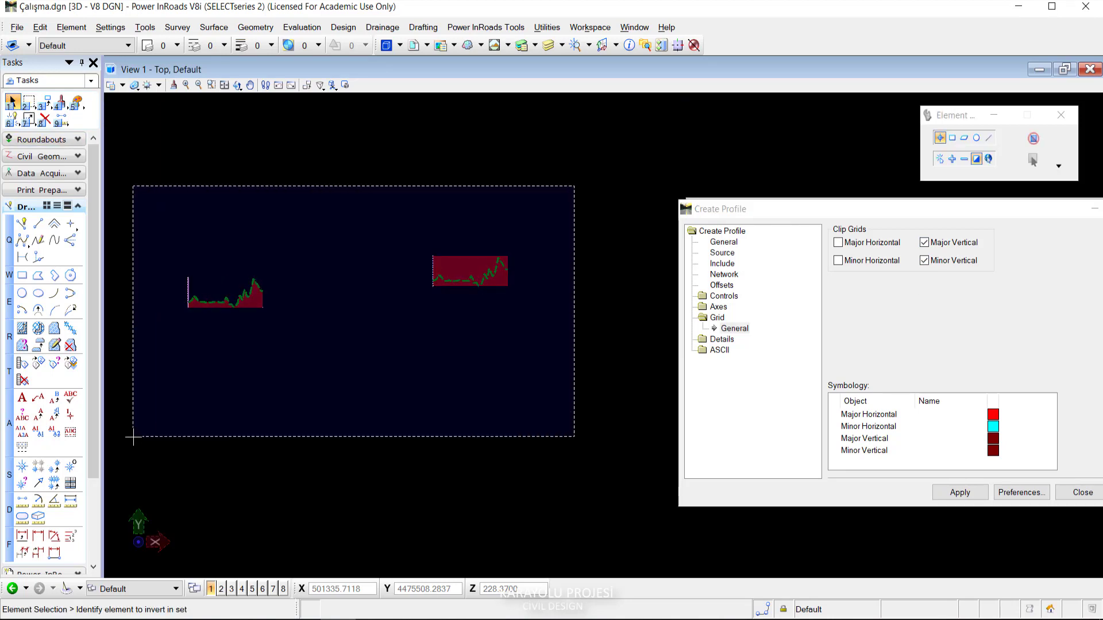
key(Delete)
Place one fresh ground profile with grid lines clipped at the terrain, then zoom and pan to review it.
click(960, 494)
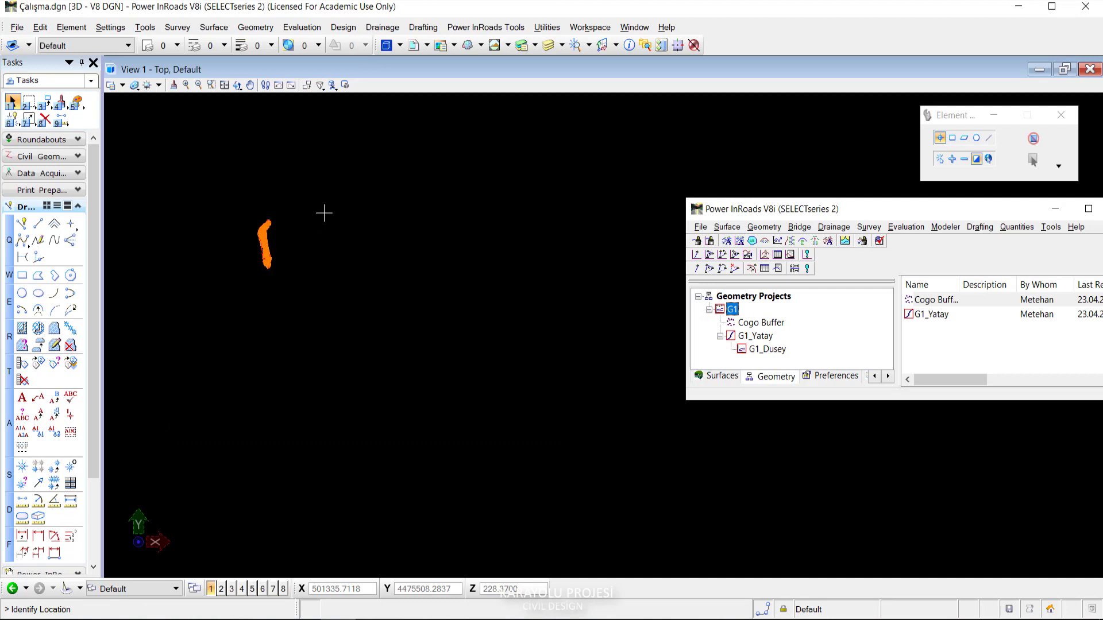
click(324, 213)
scroll(330, 210, up, 1)
scroll(333, 218, up, 3)
scroll(368, 229, up, 2)
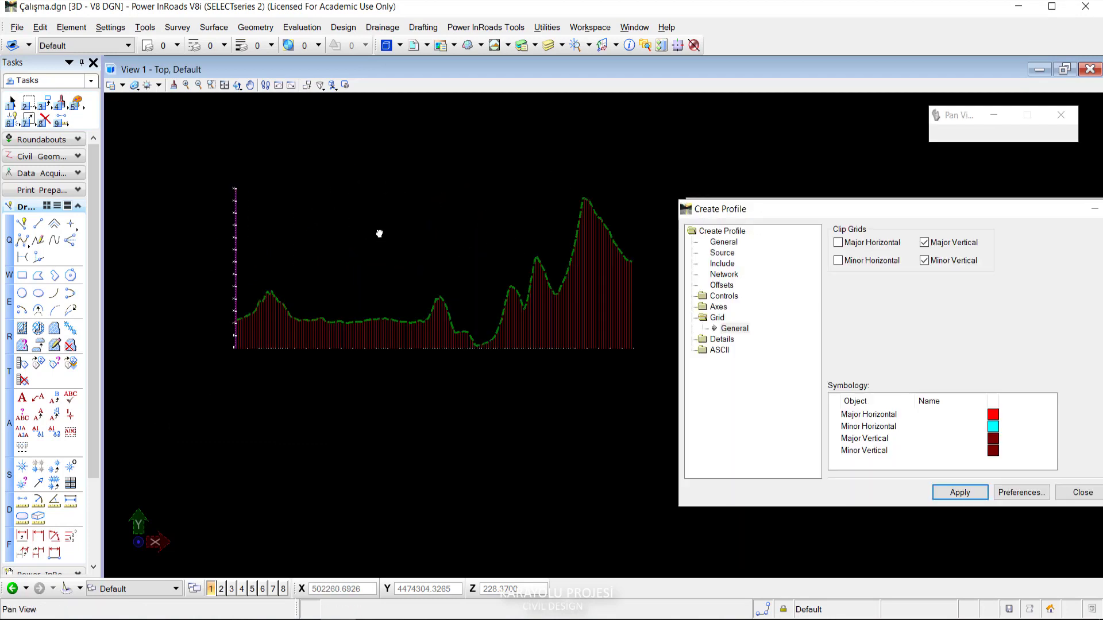
scroll(325, 224, up, 1)
scroll(337, 254, up, 2)
scroll(262, 261, up, 2)
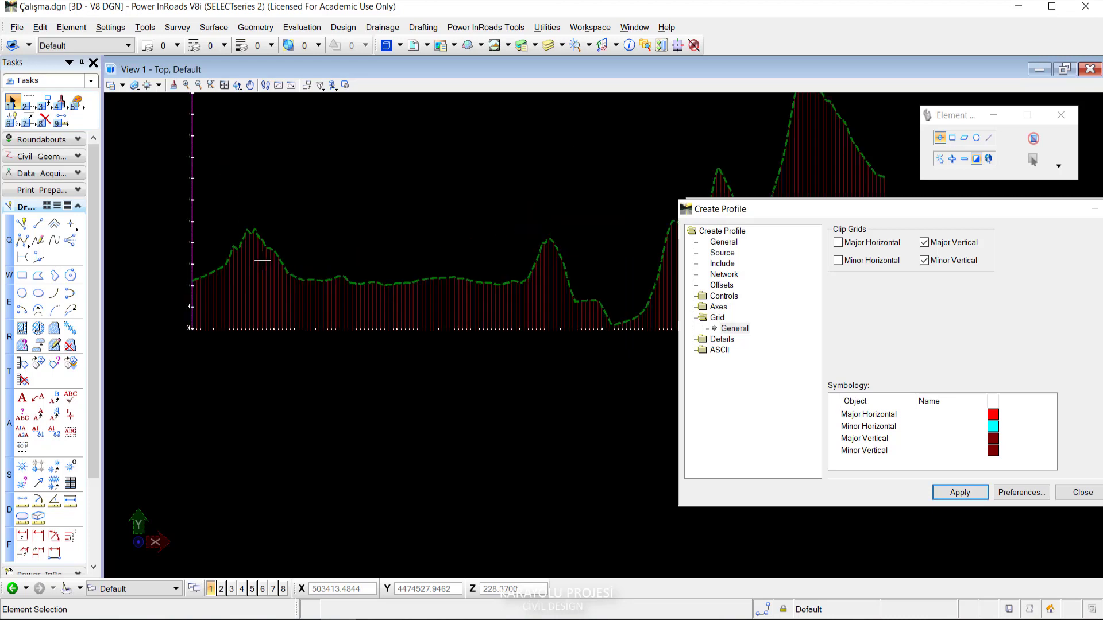
middle_drag(601, 298, 314, 304)
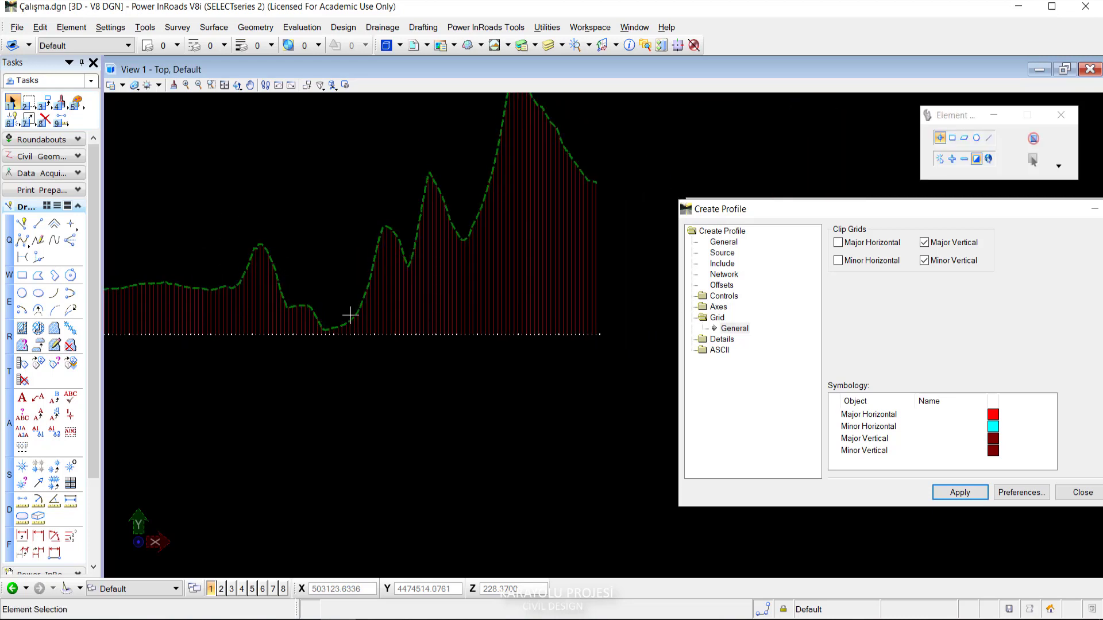
Pan and zoom between the drawn profile and the contour surface.
middle_drag(499, 185, 491, 276)
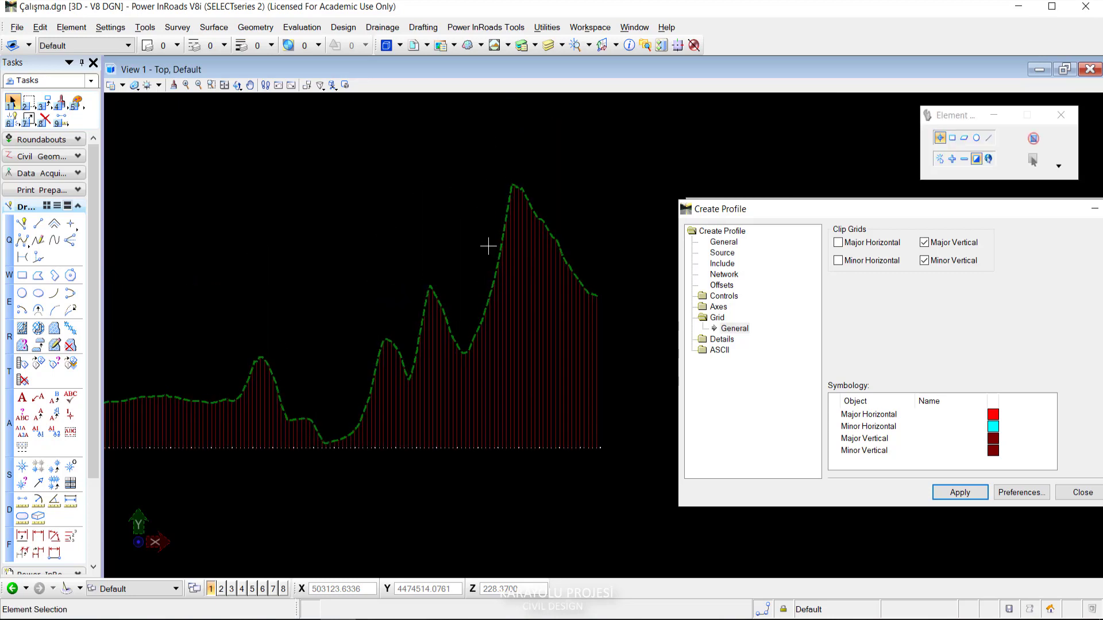
scroll(517, 296, down, 5)
scroll(283, 382, up, 3)
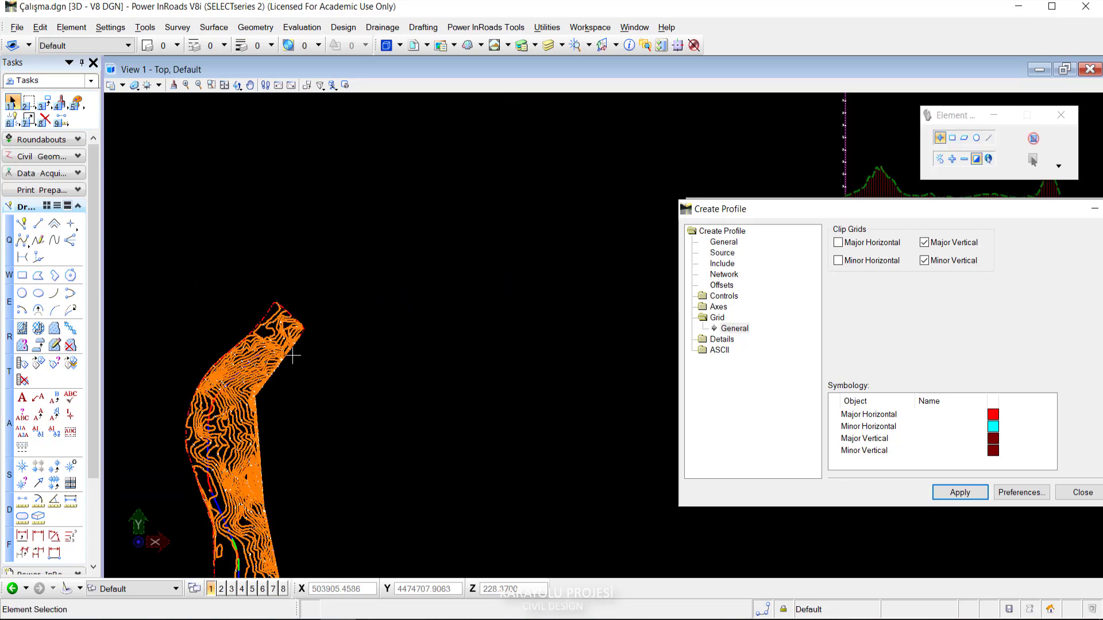
middle_drag(242, 402, 342, 325)
right_click(342, 326)
scroll(342, 325, up, 5)
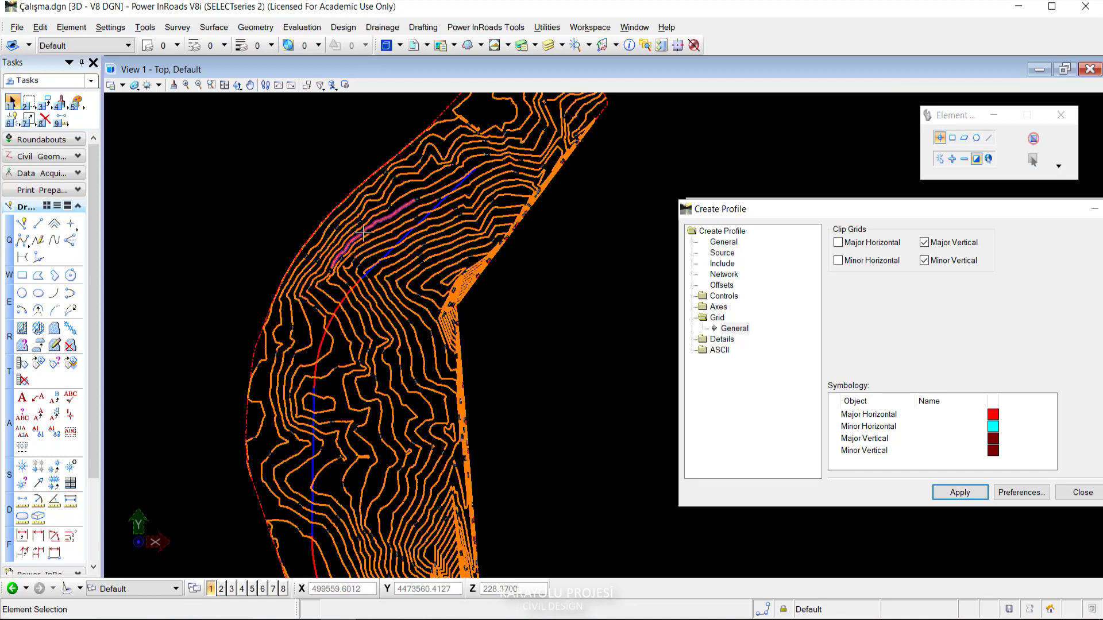
scroll(449, 266, down, 3)
scroll(488, 275, down, 3)
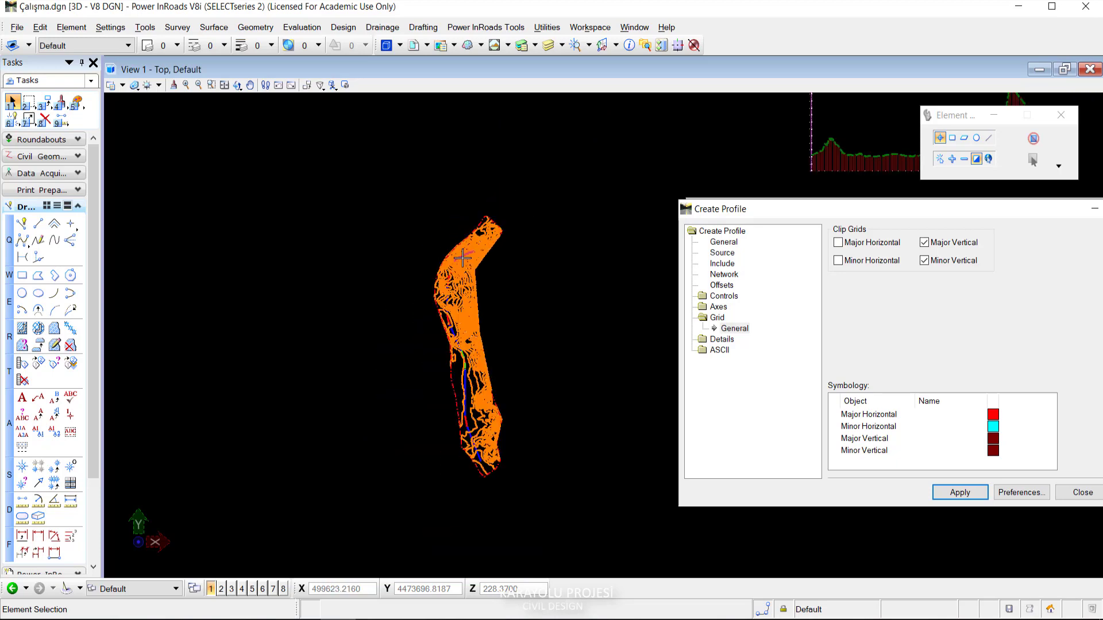
middle_drag(488, 276, 321, 291)
Zoom into the contours and move the Create Profile dialog left to reveal the InRoads window.
scroll(458, 254, up, 8)
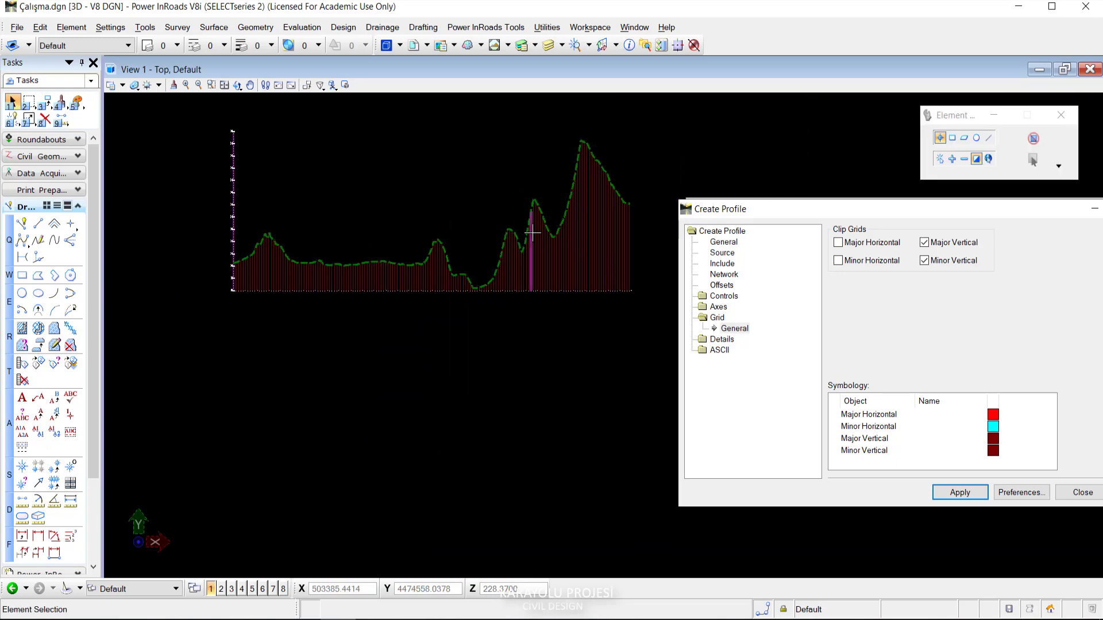
scroll(571, 191, up, 2)
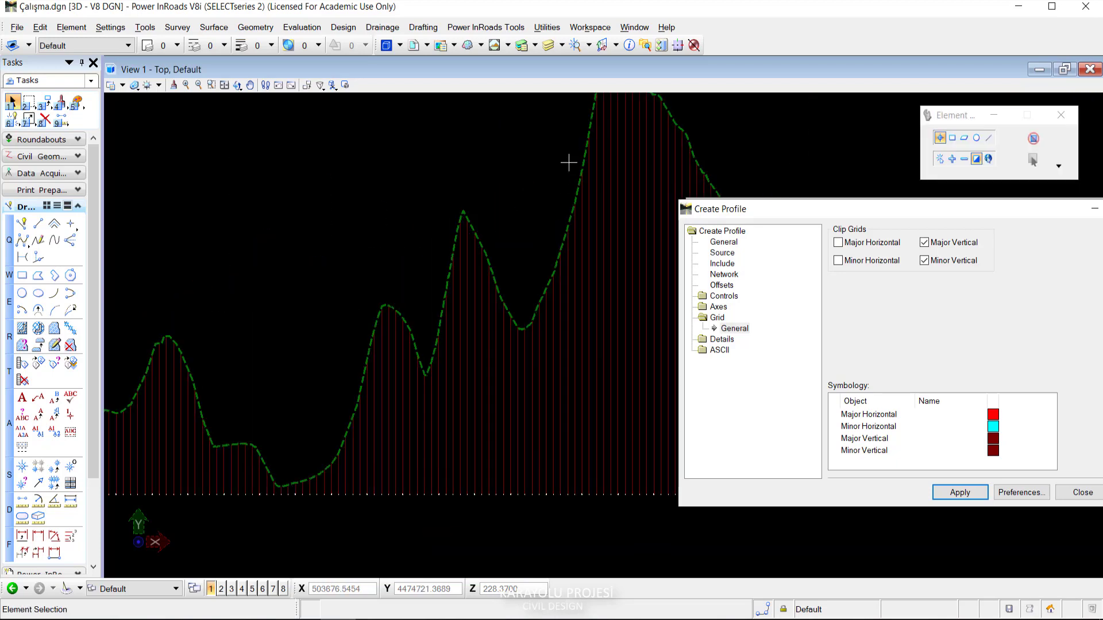
scroll(568, 166, up, 1)
scroll(568, 171, down, 1)
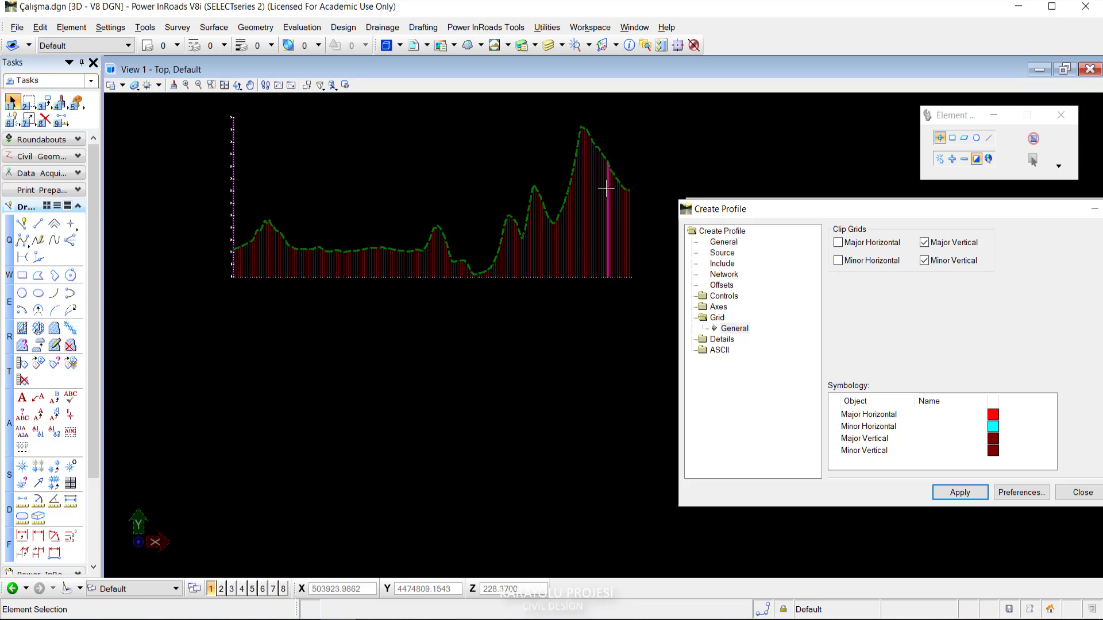
scroll(550, 204, down, 3)
scroll(503, 192, up, 2)
scroll(276, 288, up, 1)
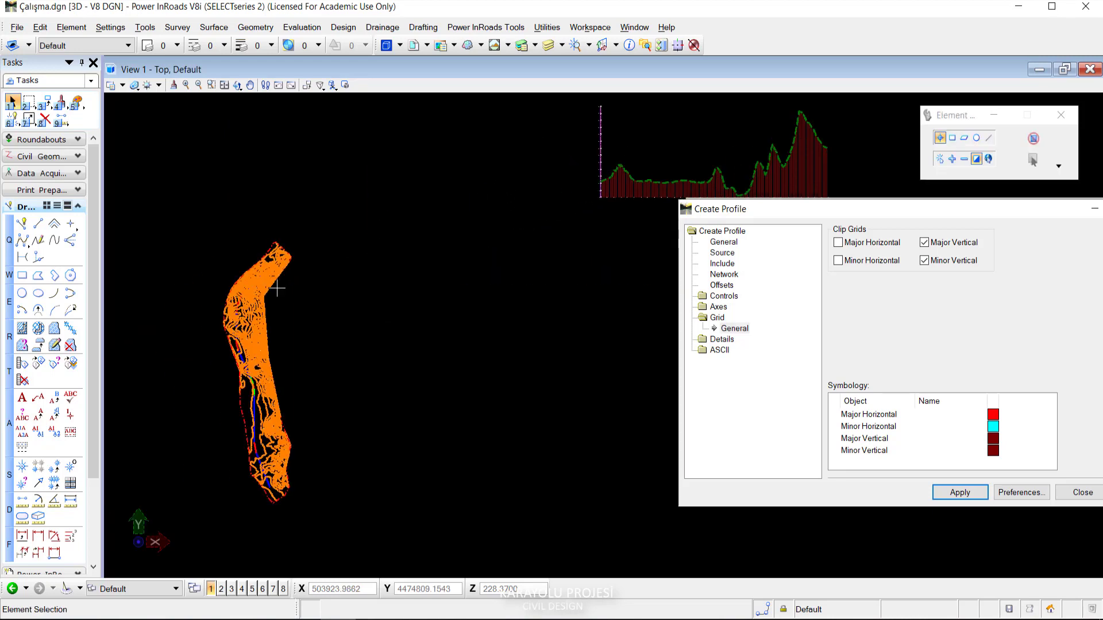
scroll(252, 279, up, 1)
scroll(240, 268, up, 1)
scroll(240, 268, up, 2)
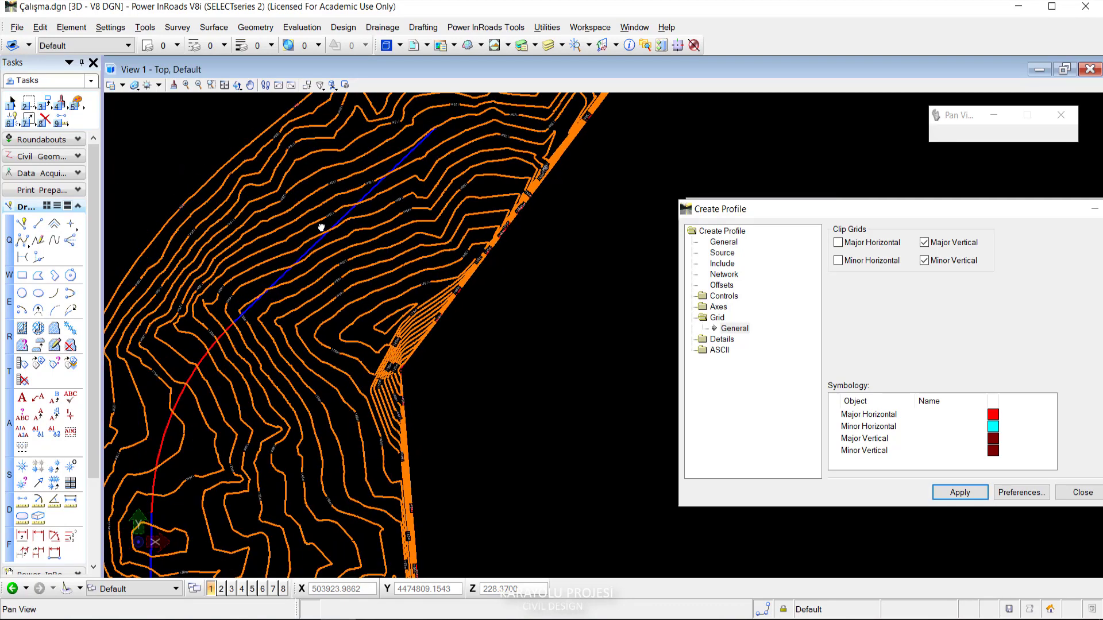
scroll(263, 253, down, 2)
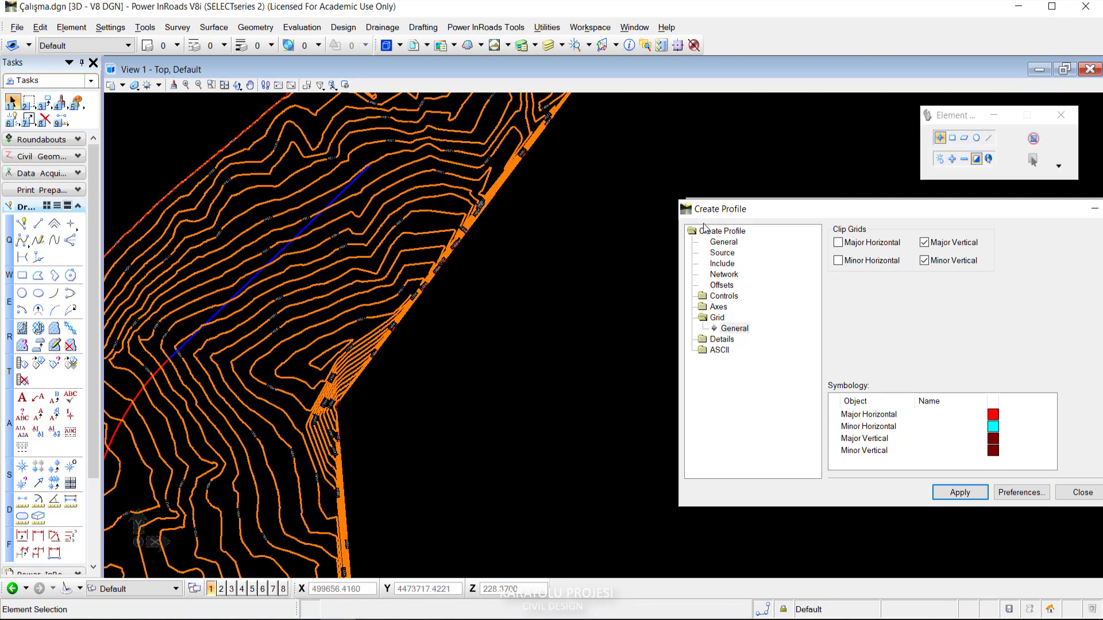
drag(761, 209, 591, 217)
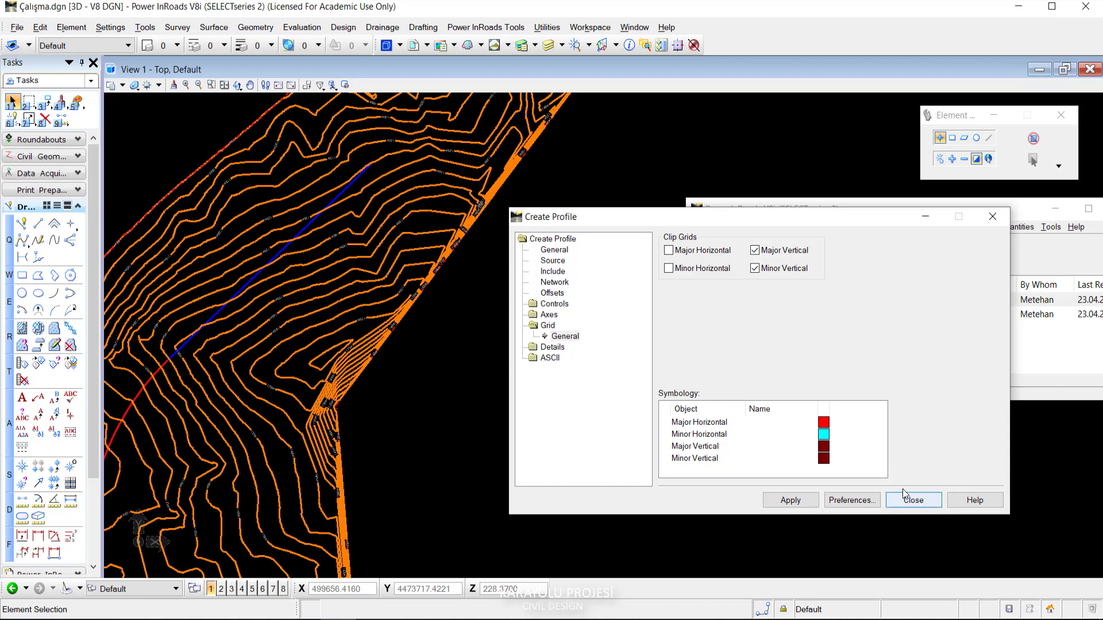
Close Create Profile and select the G1_Yatay alignment for horizontal PI editing.
click(912, 499)
drag(844, 211, 793, 225)
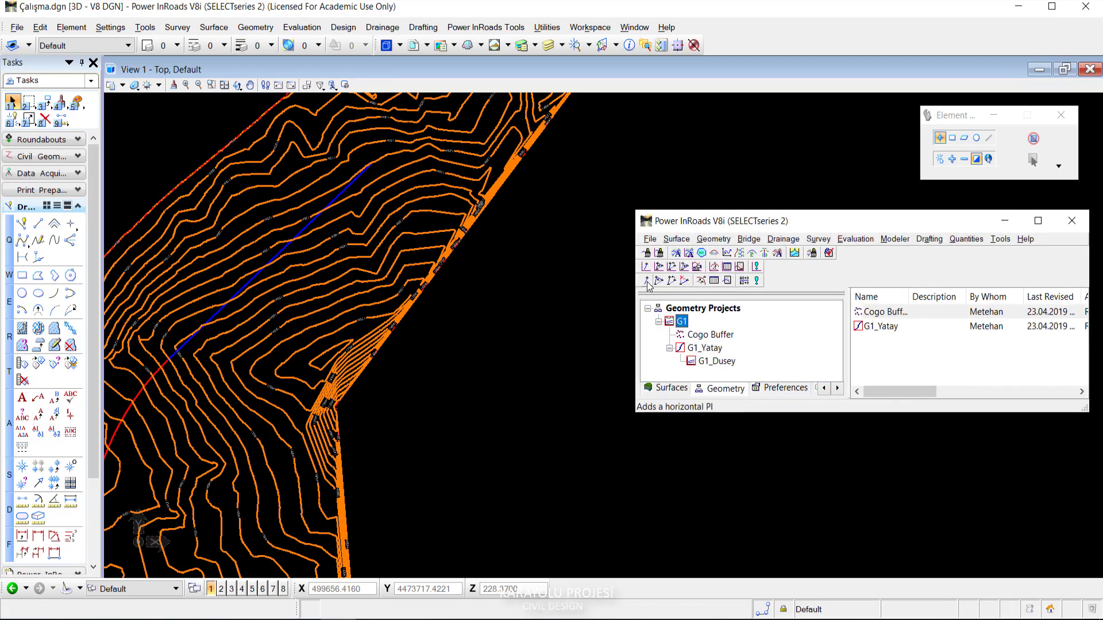
click(685, 284)
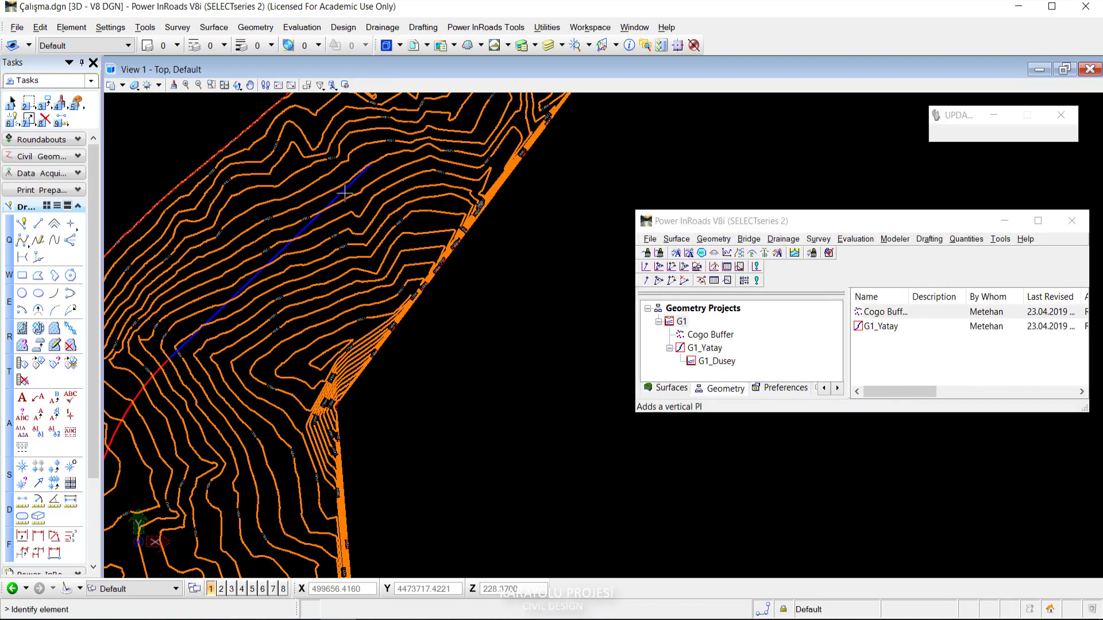
scroll(233, 282, down, 4)
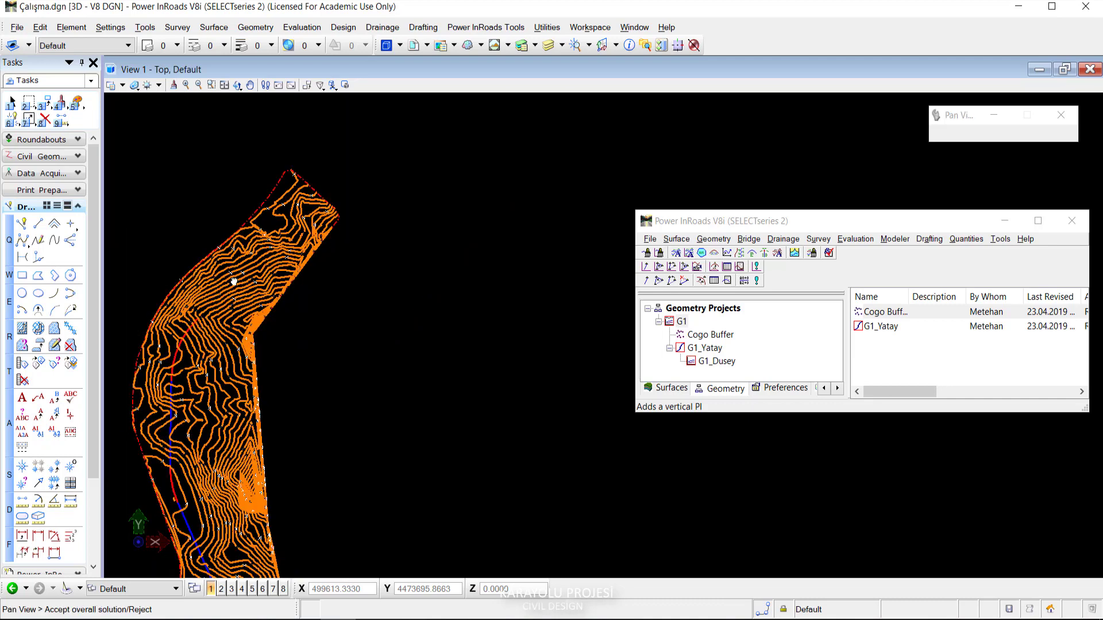
scroll(234, 281, up, 2)
scroll(289, 268, up, 2)
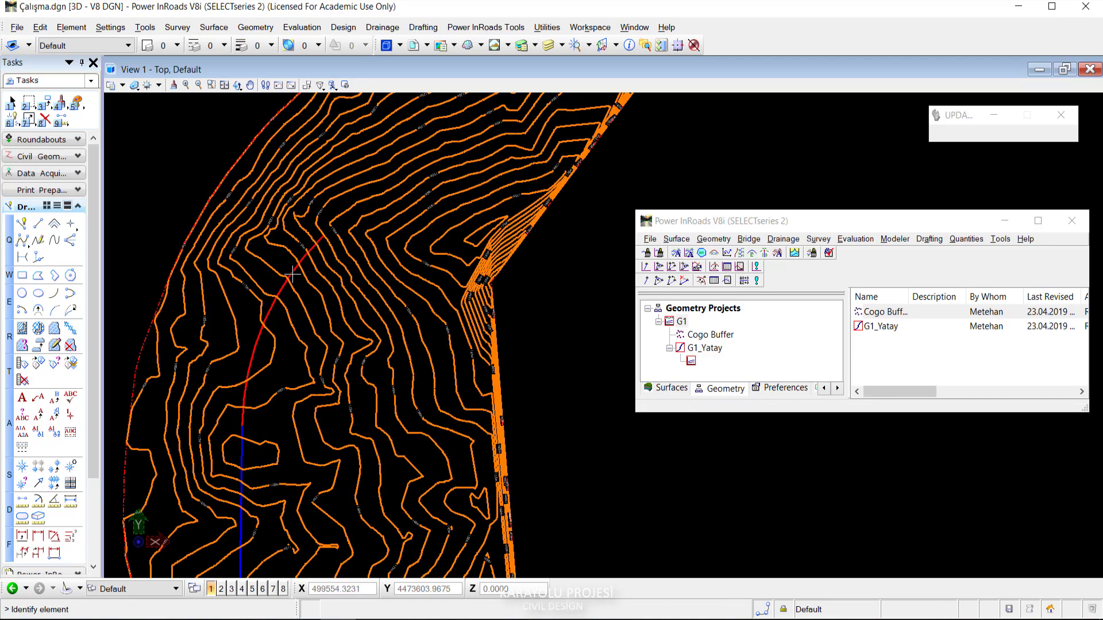
scroll(317, 305, down, 1)
scroll(317, 305, up, 2)
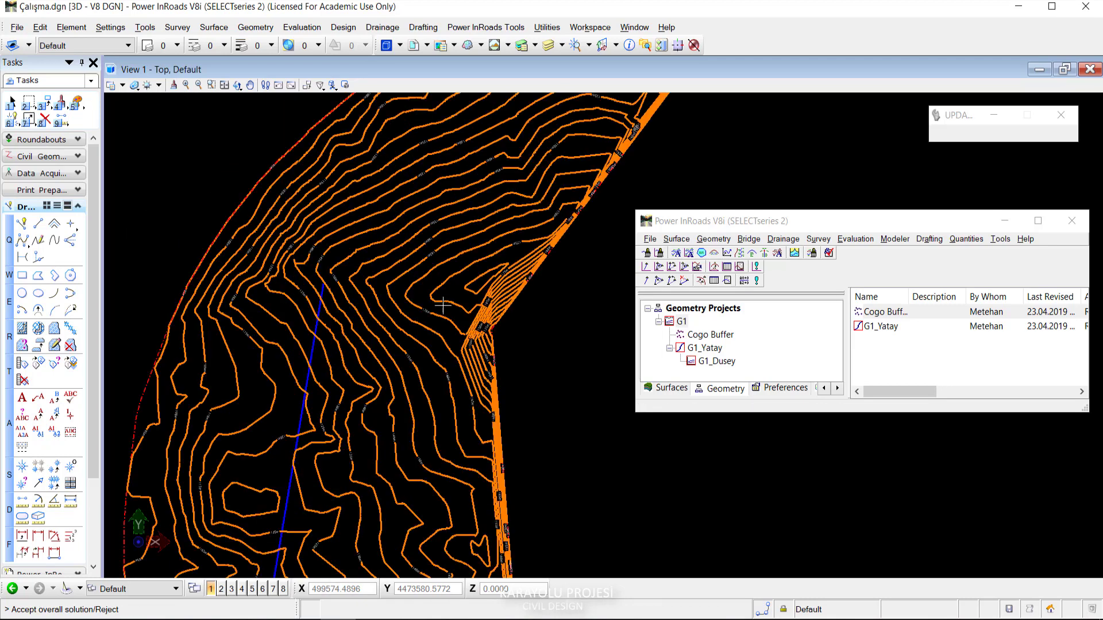
click(660, 285)
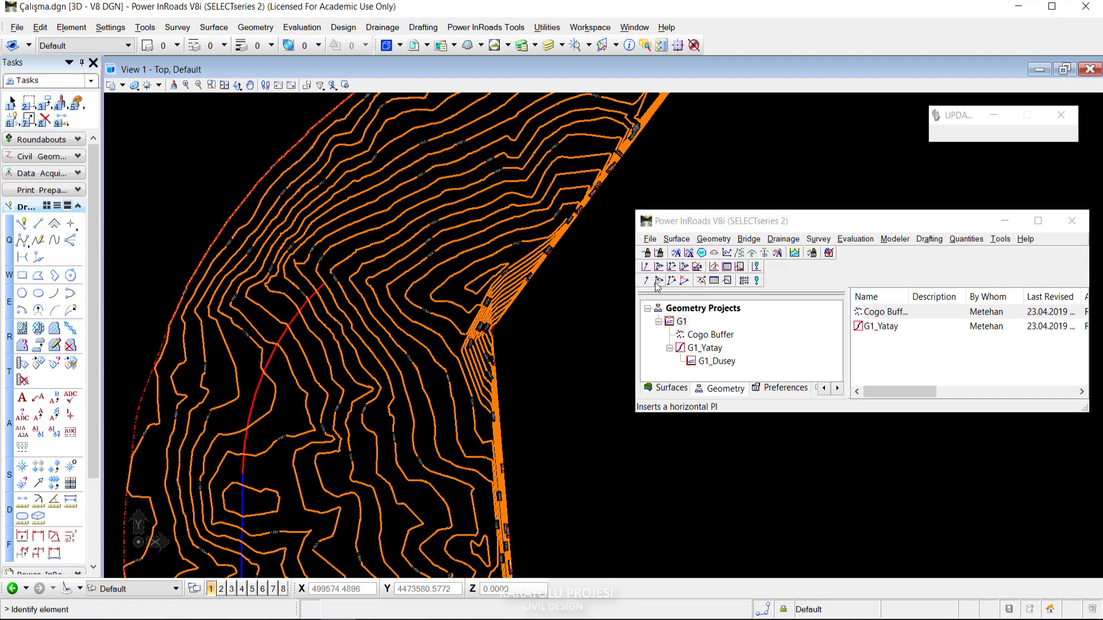
Delete a horizontal PI from the alignment and accept the straightened result.
click(691, 279)
click(321, 253)
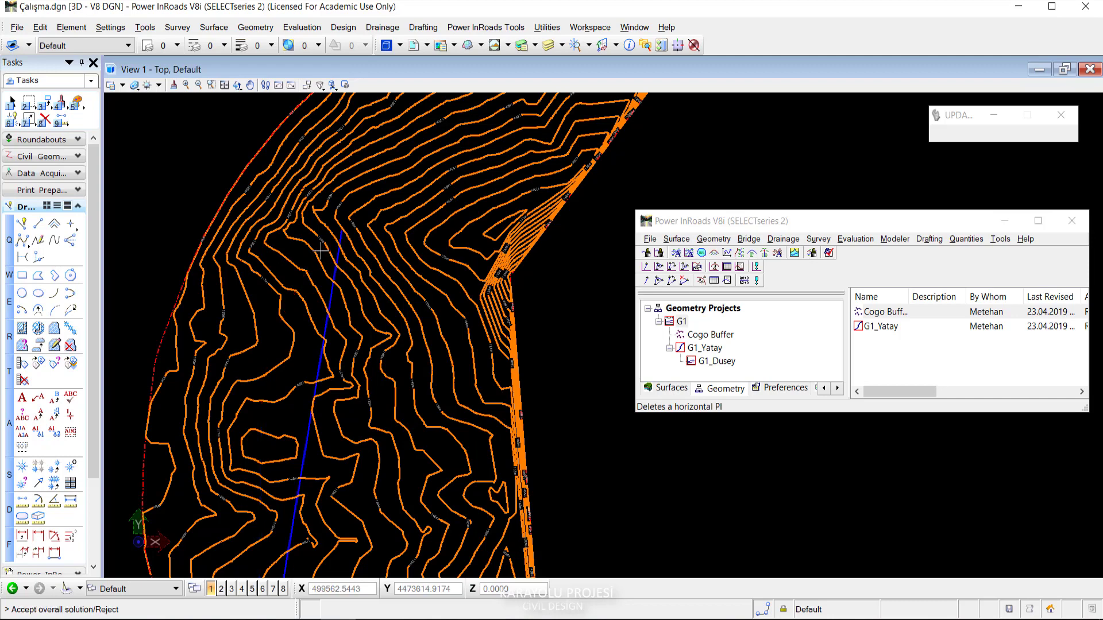
click(677, 282)
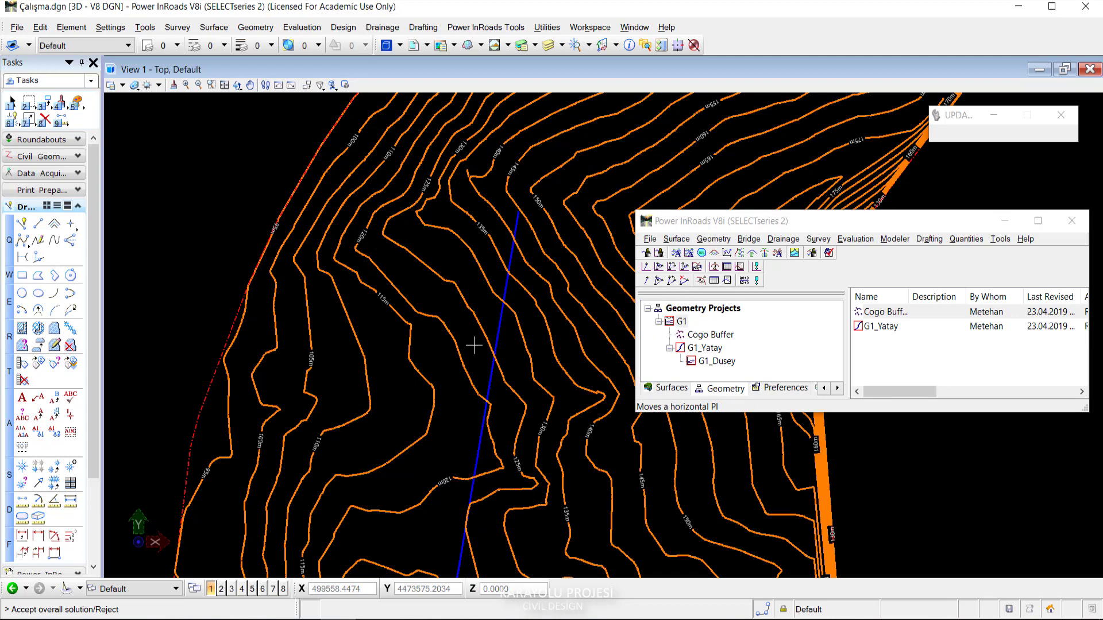
click(472, 345)
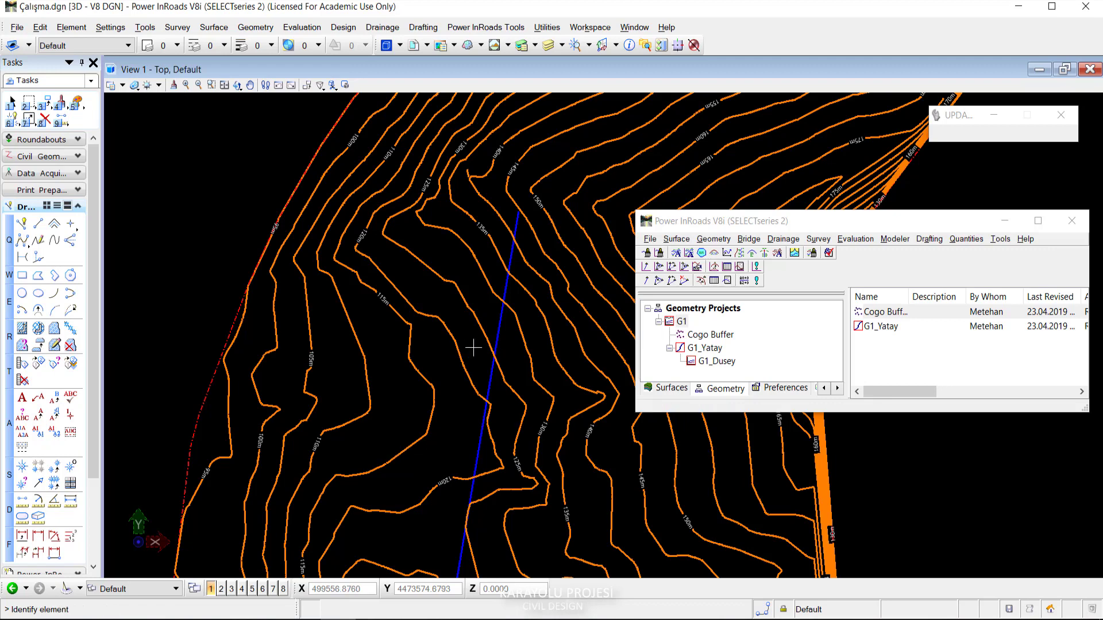
Move a horizontal PI to a new location over the contours and accept it.
scroll(516, 318, down, 2)
middle_drag(516, 317, 446, 327)
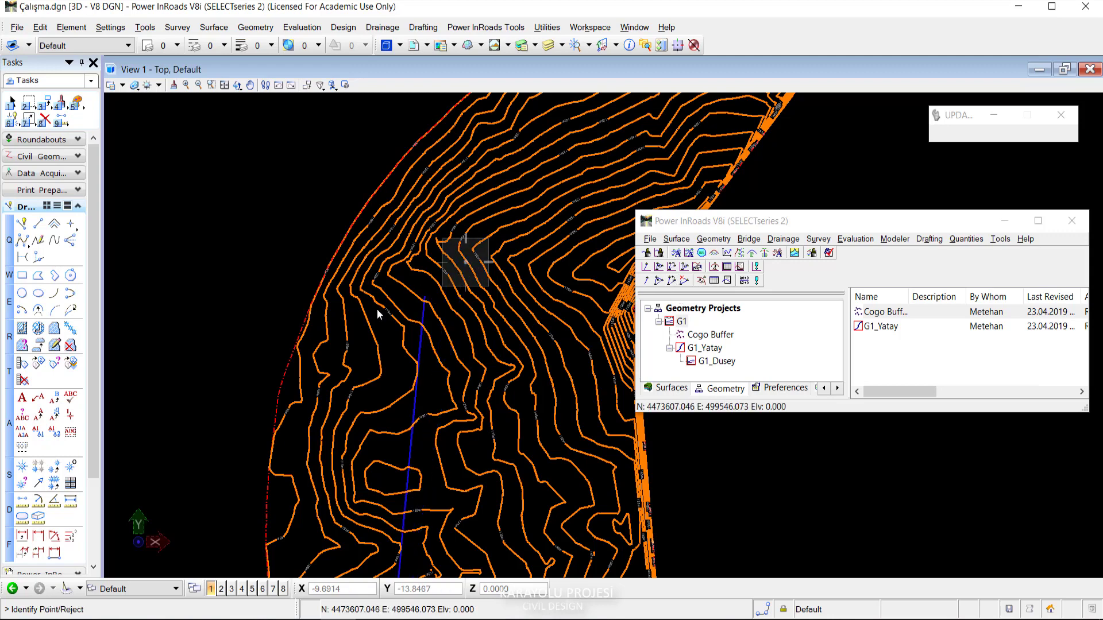
scroll(379, 312, down, 3)
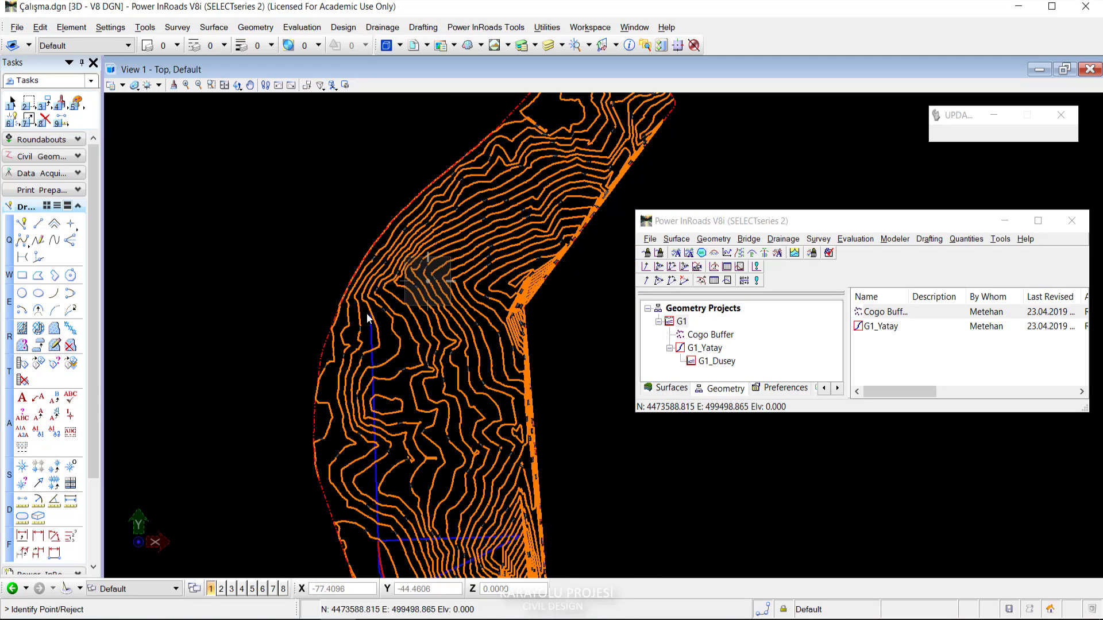
scroll(358, 312, up, 2)
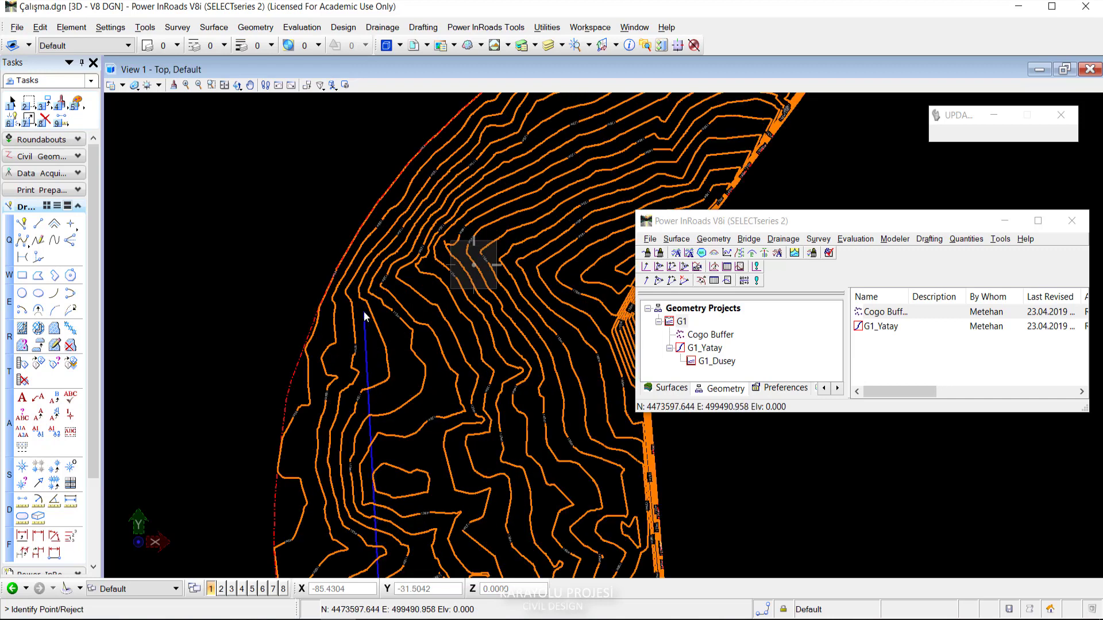
click(364, 311)
scroll(435, 332, down, 3)
scroll(435, 332, down, 3)
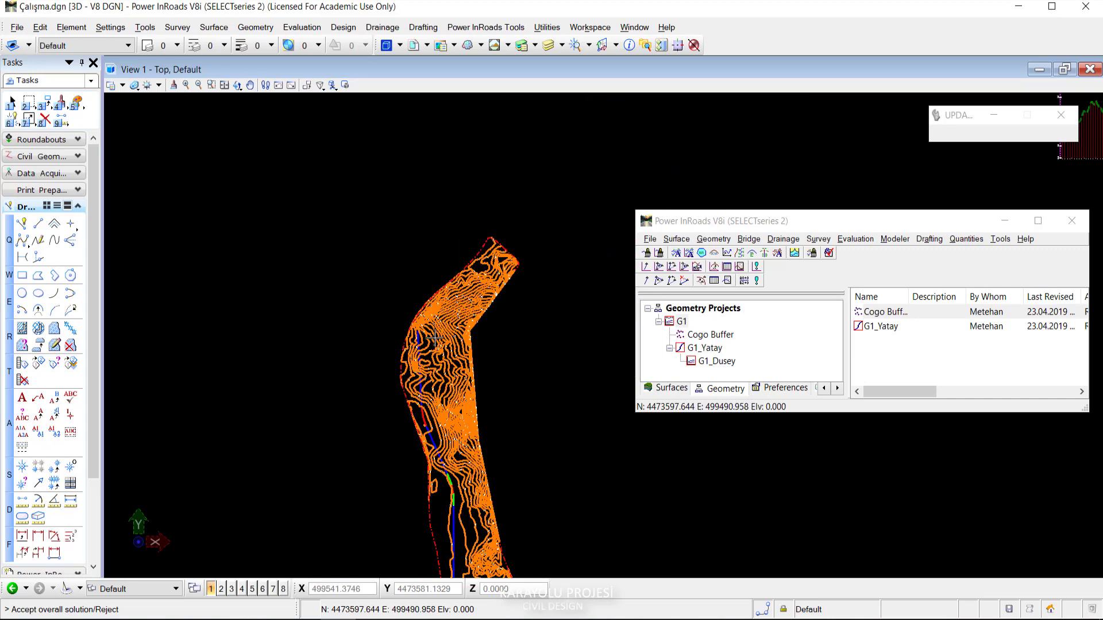
click(428, 332)
scroll(429, 332, up, 2)
scroll(452, 319, up, 2)
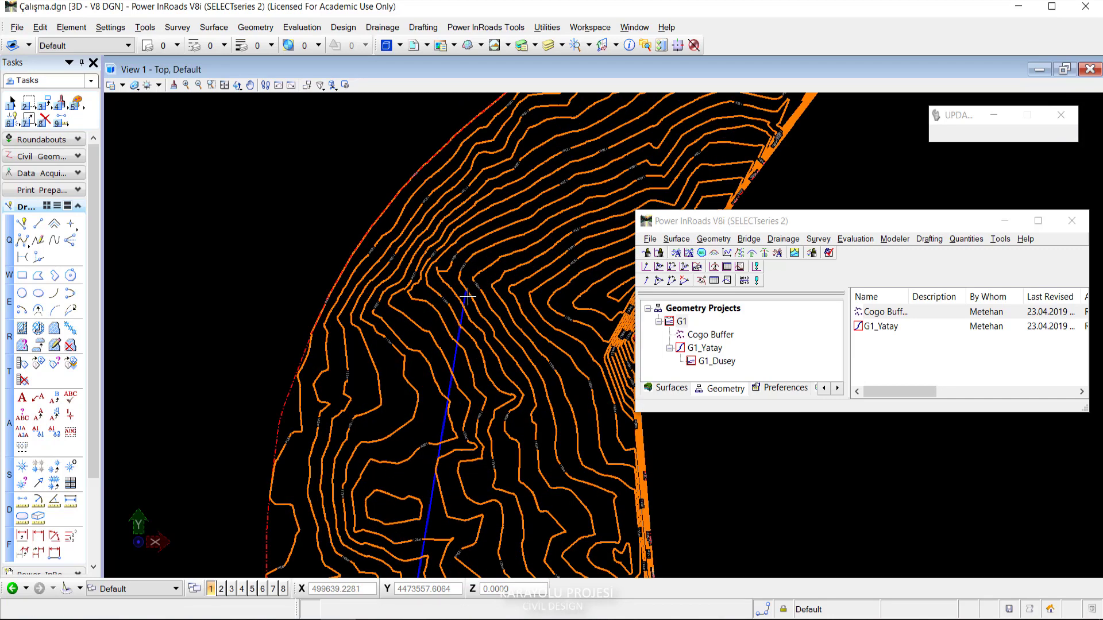
Move the alignment's end PI to a new spot, accept it, and zoom out to the full surface.
click(684, 280)
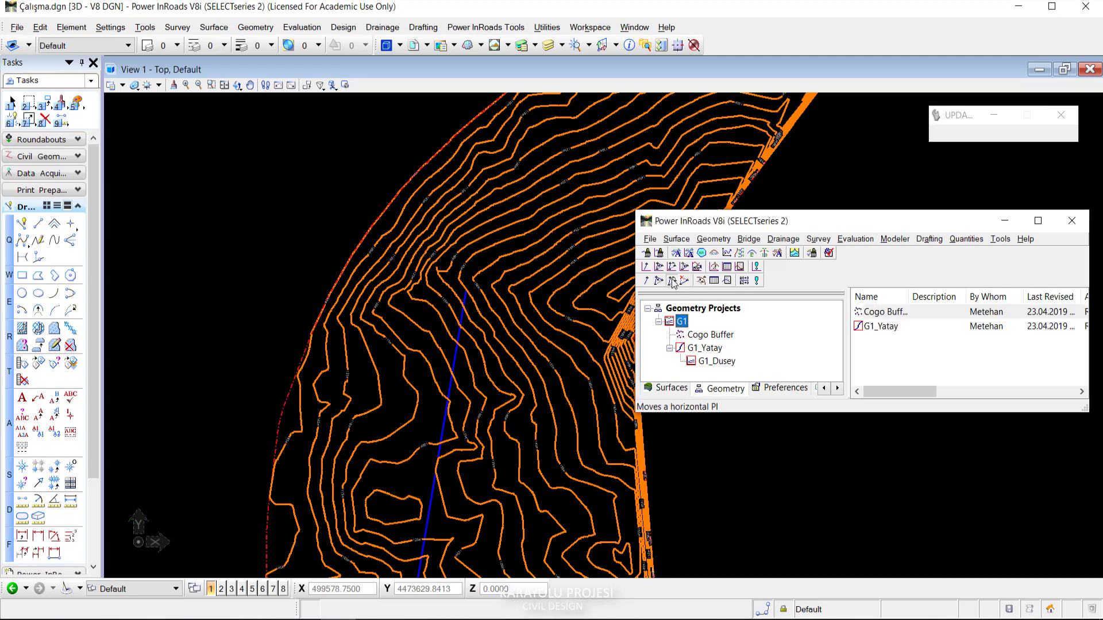
click(466, 294)
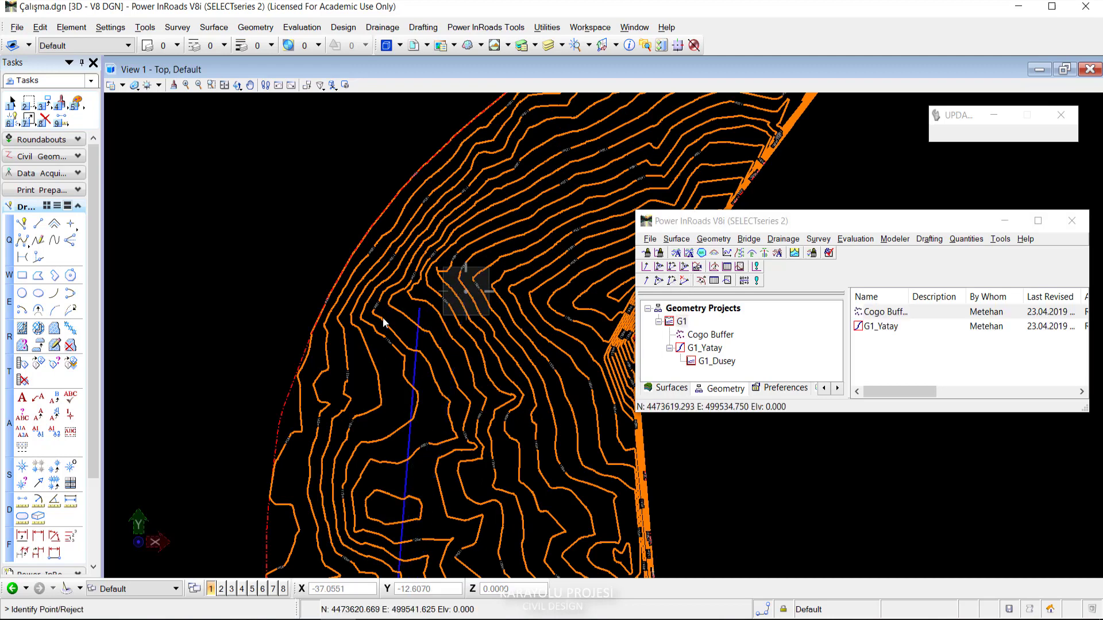
click(354, 339)
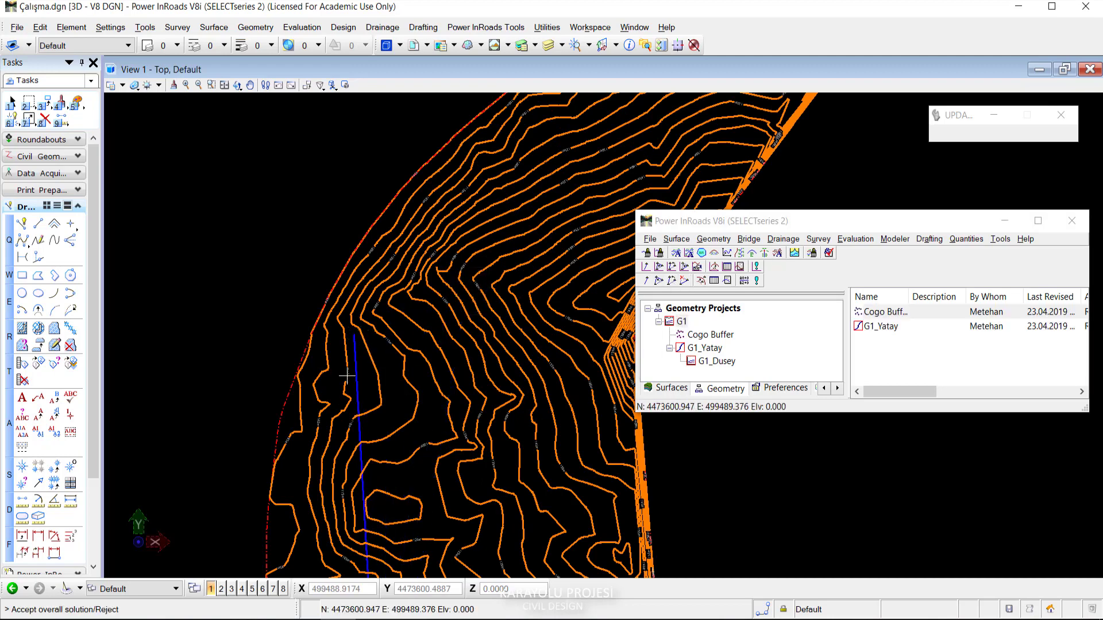
click(361, 357)
scroll(299, 362, down, 2)
scroll(325, 365, down, 2)
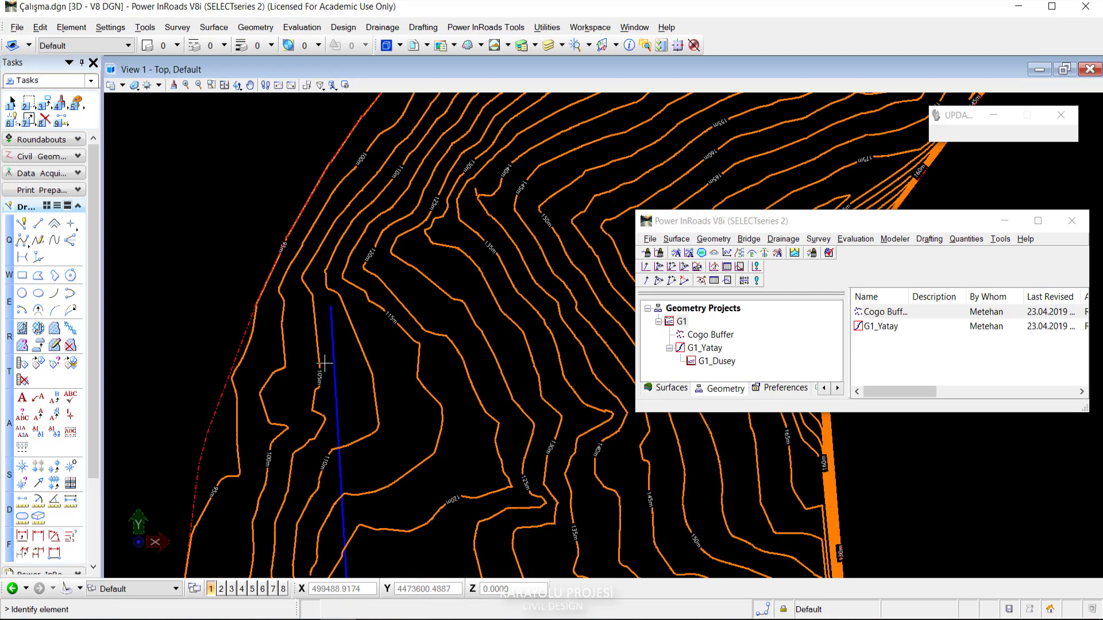
scroll(318, 342, down, 2)
scroll(320, 343, up, 3)
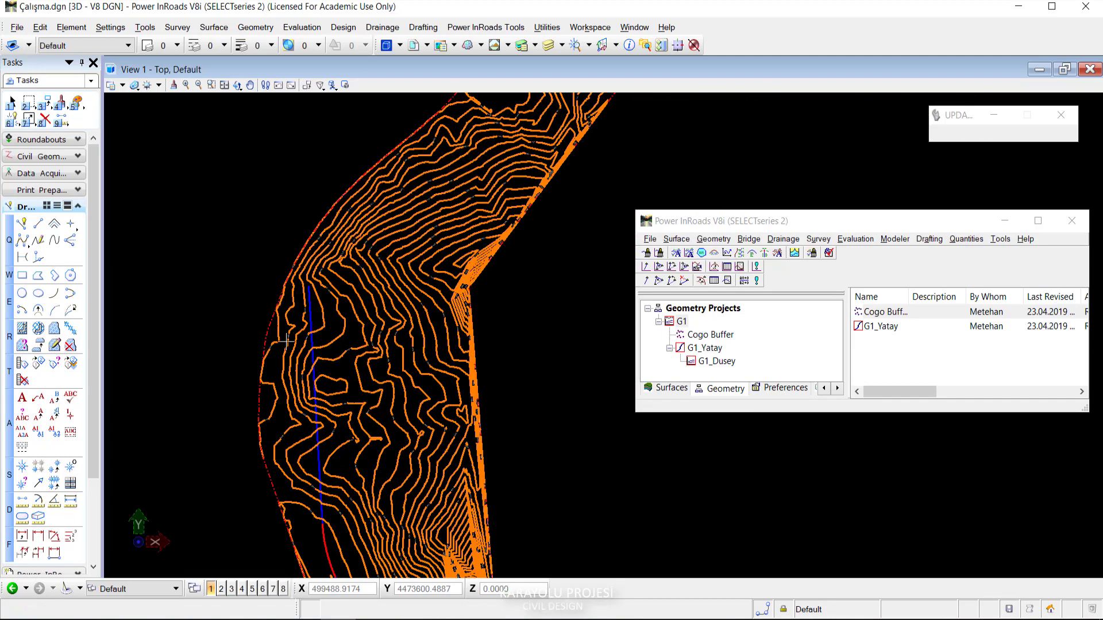
scroll(308, 374, down, 2)
scroll(308, 374, down, 1)
scroll(347, 297, down, 2)
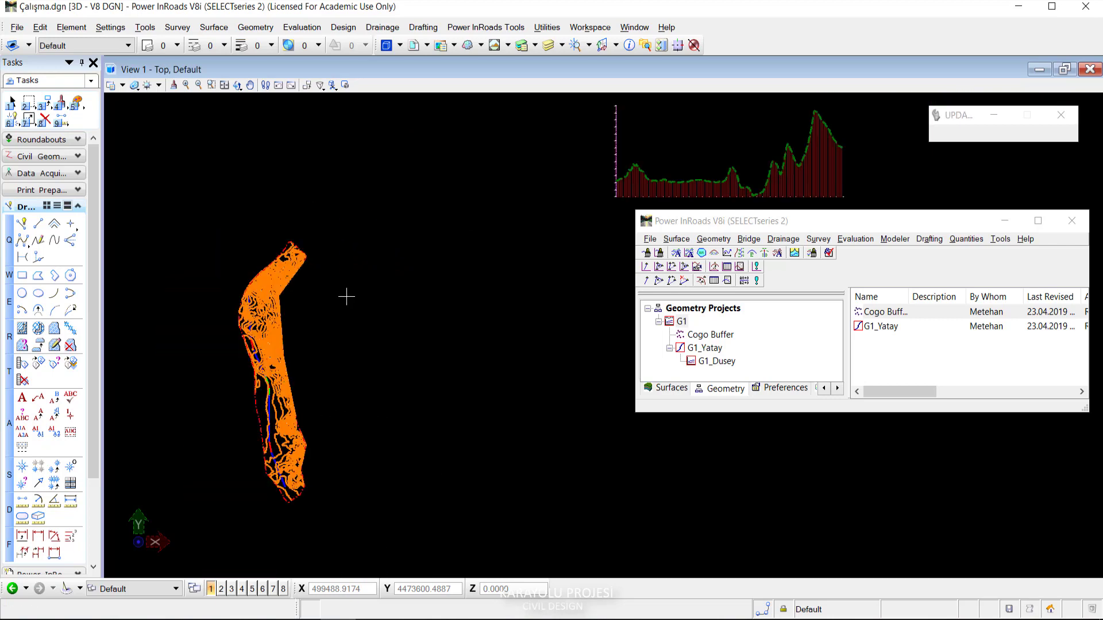
Reposition the InRoads project window and browse the Evaluation profile commands.
drag(750, 227, 719, 255)
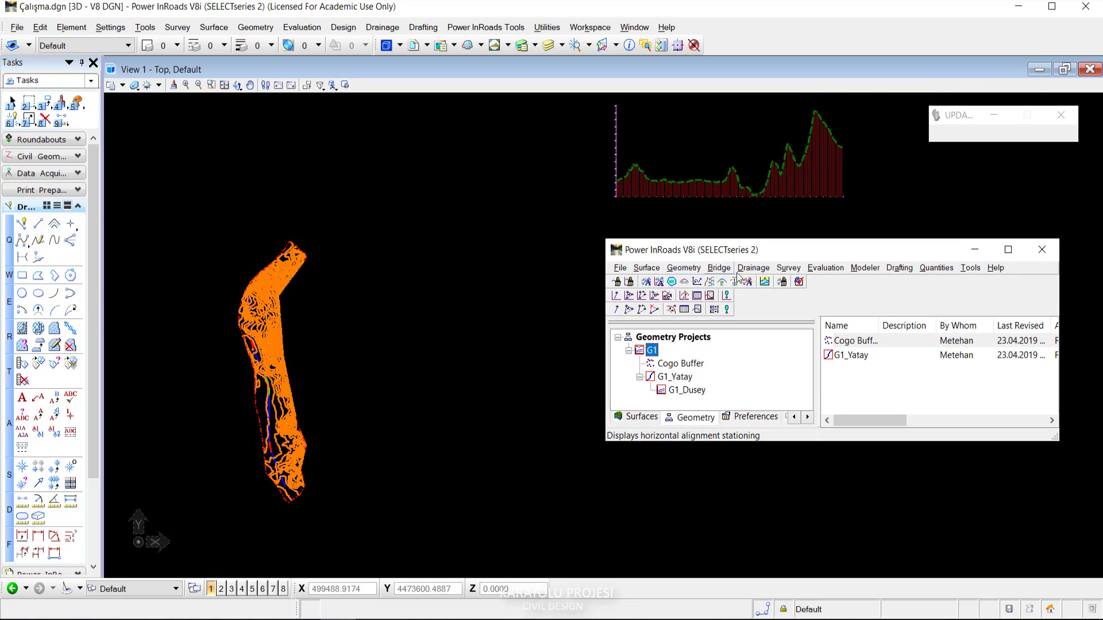
click(827, 268)
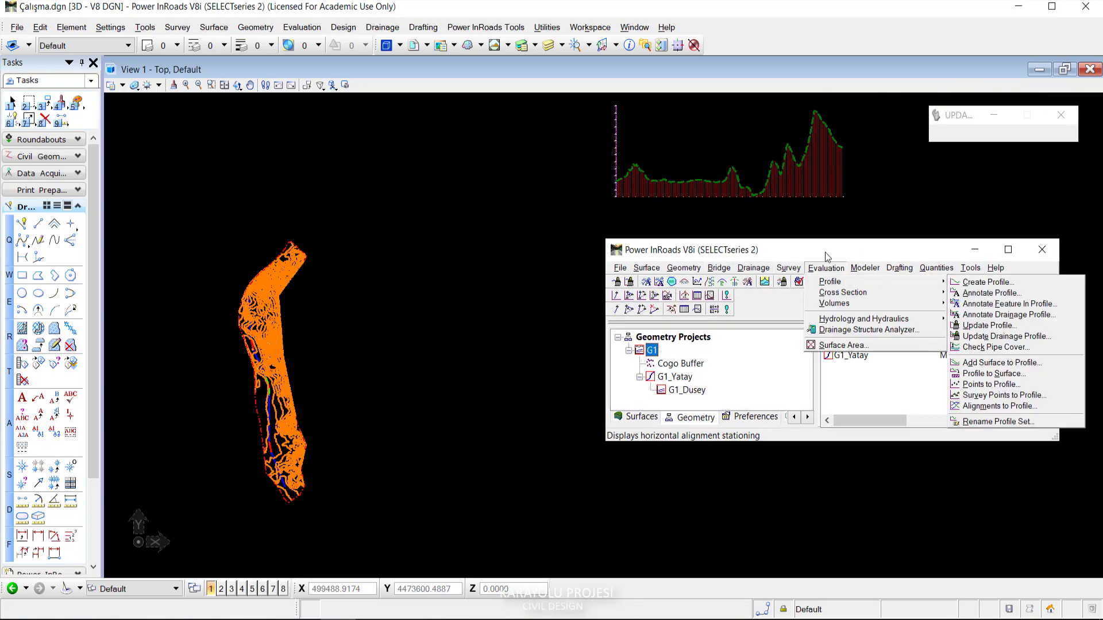
click(776, 156)
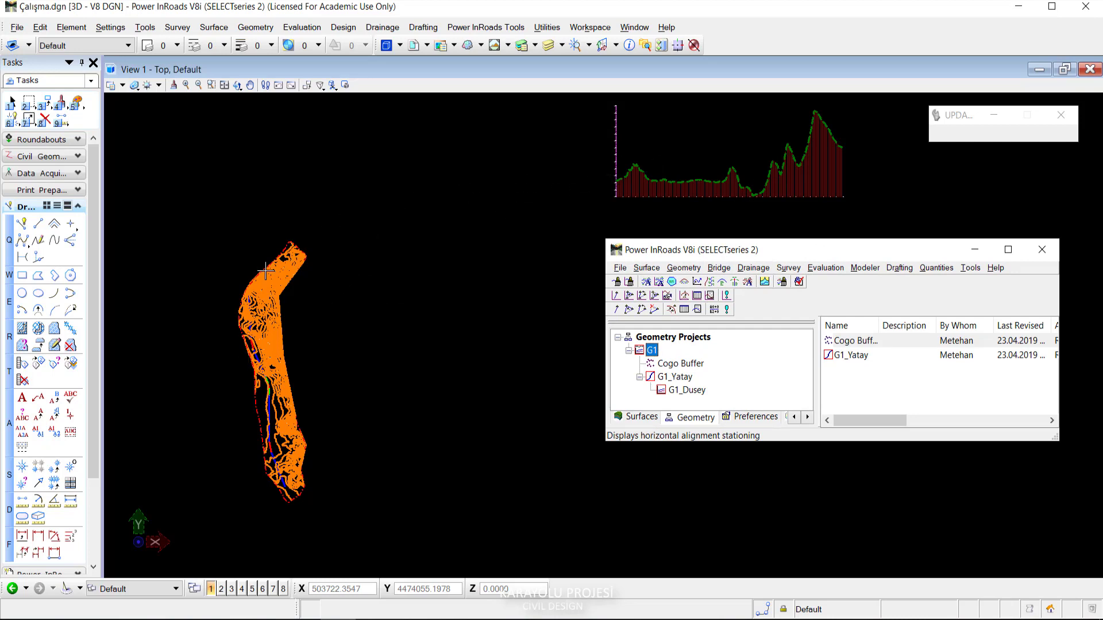
click(237, 85)
Draw the G1 ground profile with current Create Profile settings at a picked spot, then close the dialog.
drag(763, 254, 720, 284)
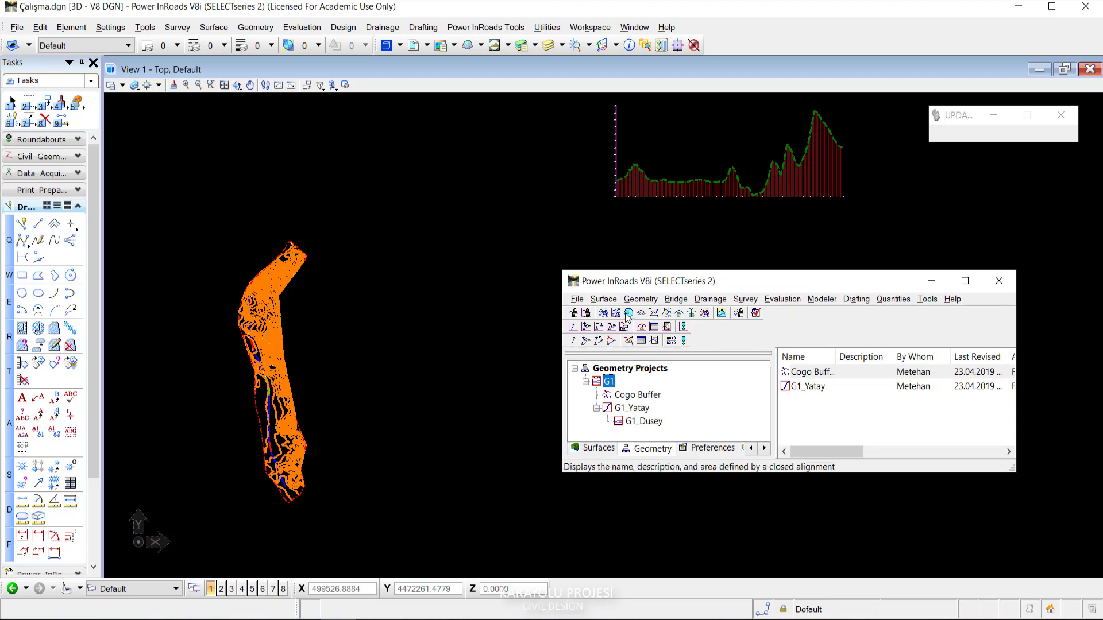
click(782, 299)
mouse_move(787, 312)
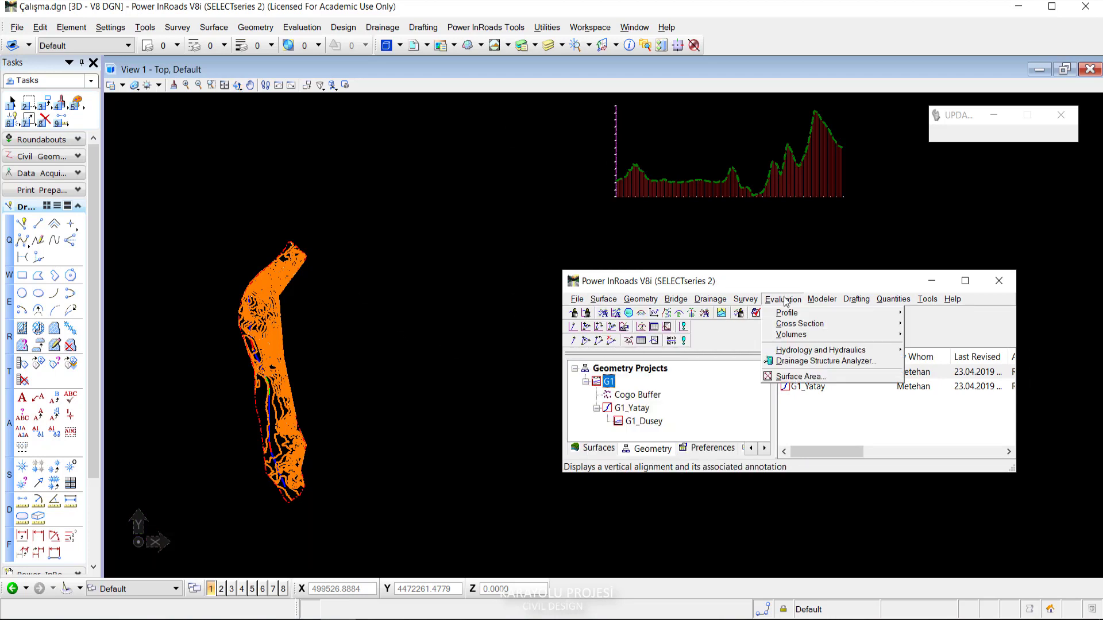
click(935, 315)
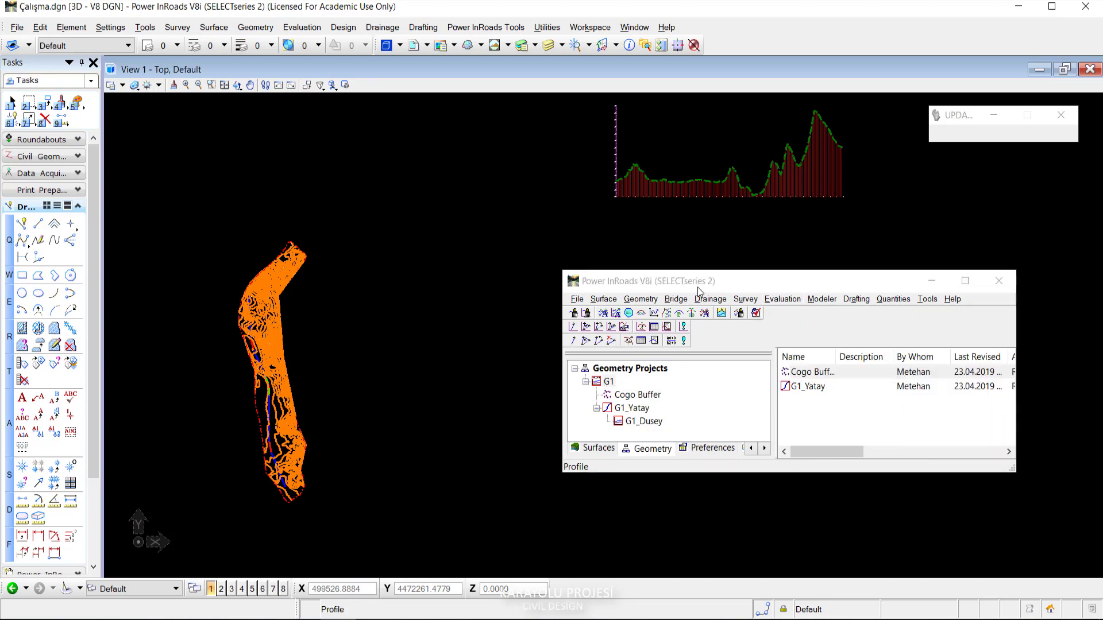
click(791, 500)
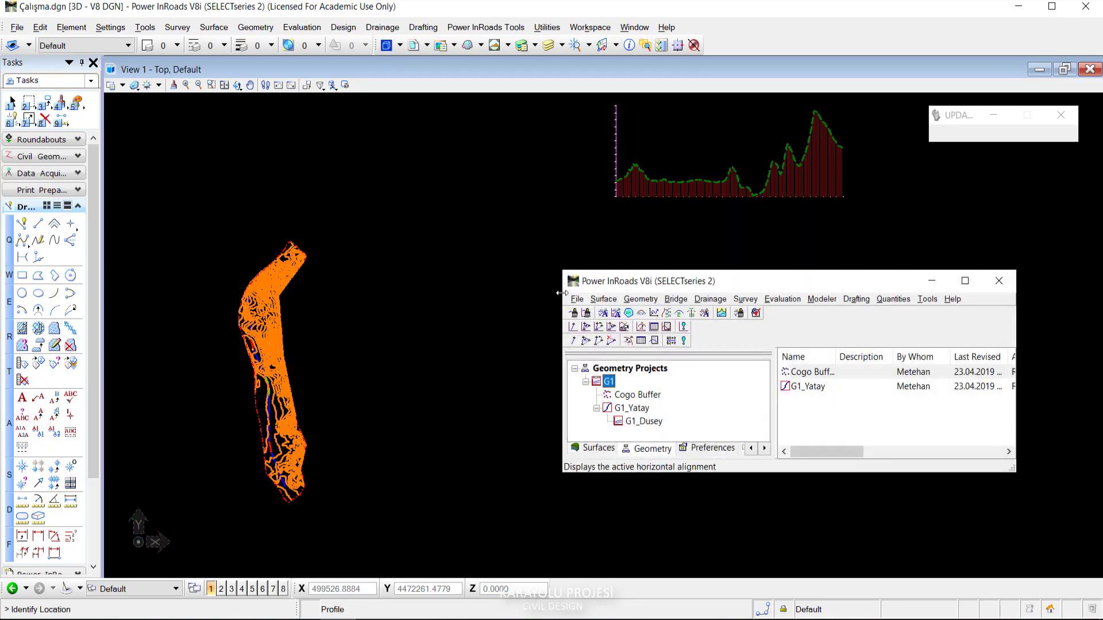
click(544, 323)
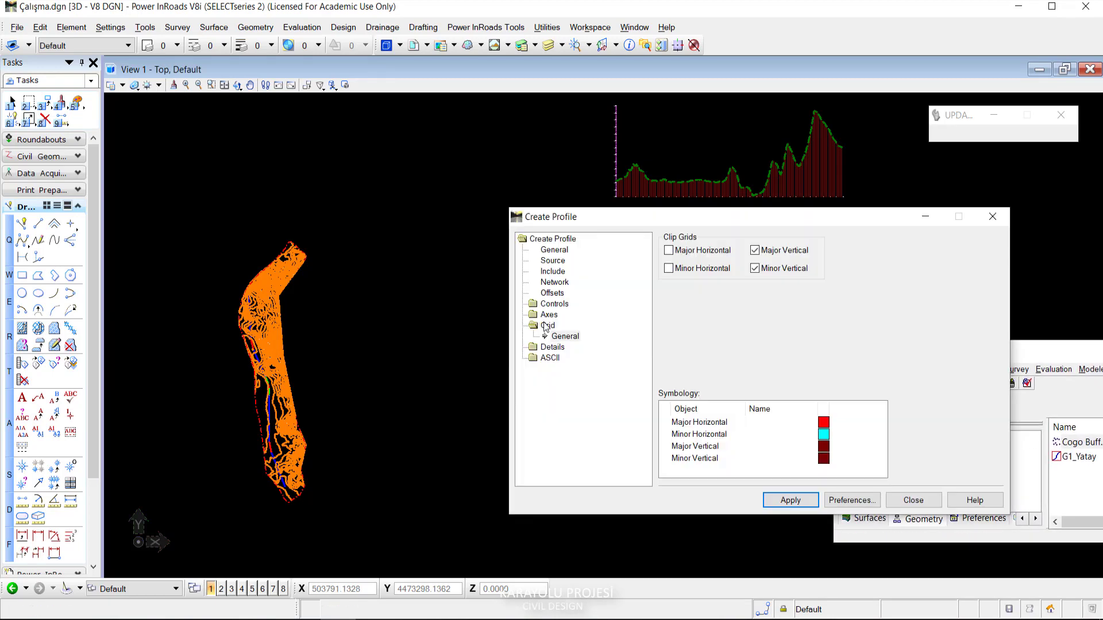
mouse_move(733, 224)
mouse_down()
mouse_move(488, 459)
mouse_move(499, 266)
mouse_up()
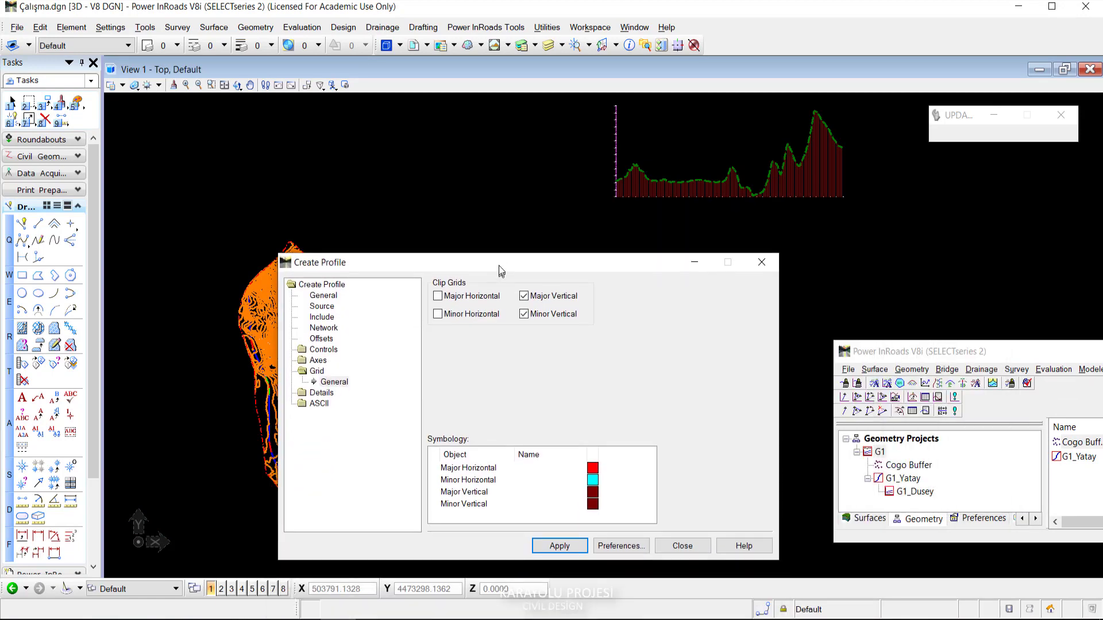
click(679, 539)
Box-select the upper duplicate profile and delete it, leaving one profile.
scroll(672, 345, up, 5)
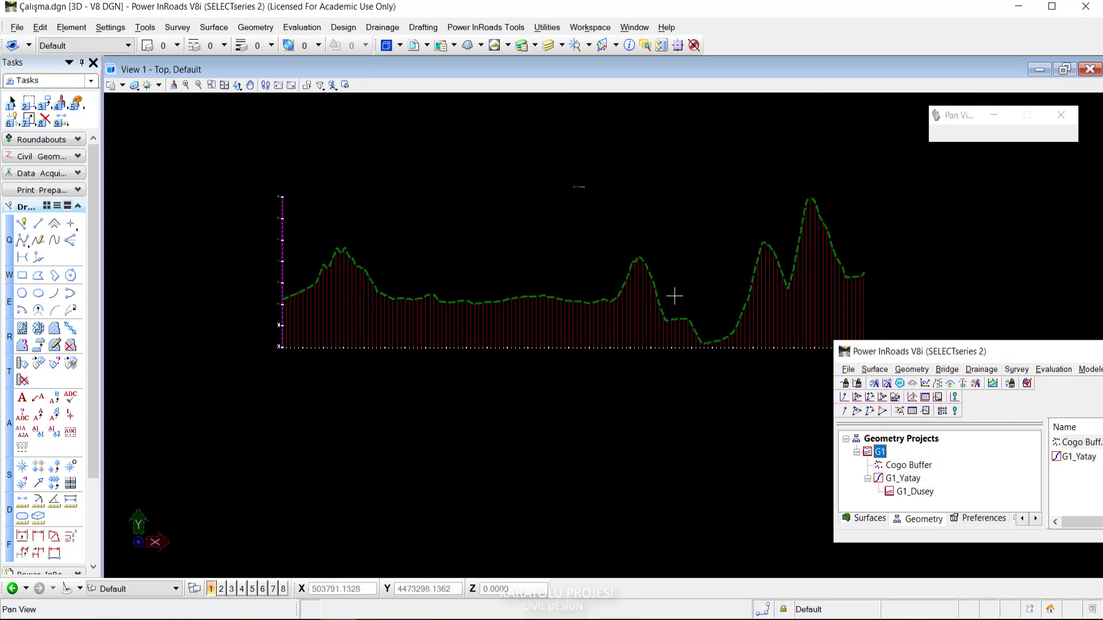
drag(674, 296, 597, 261)
scroll(466, 170, up, 2)
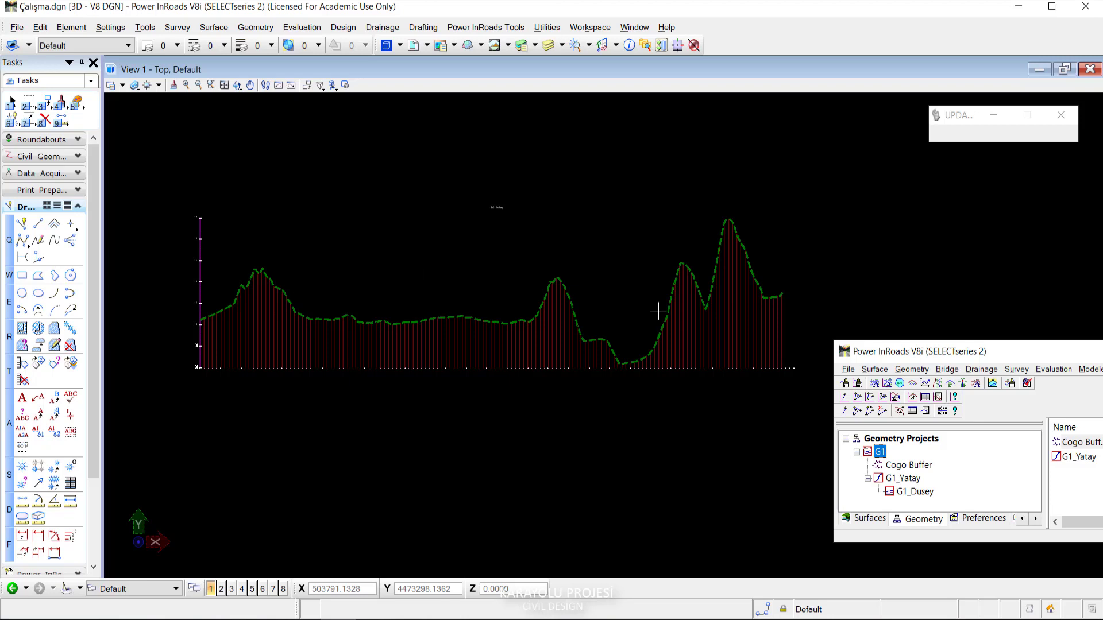
scroll(659, 311, down, 5)
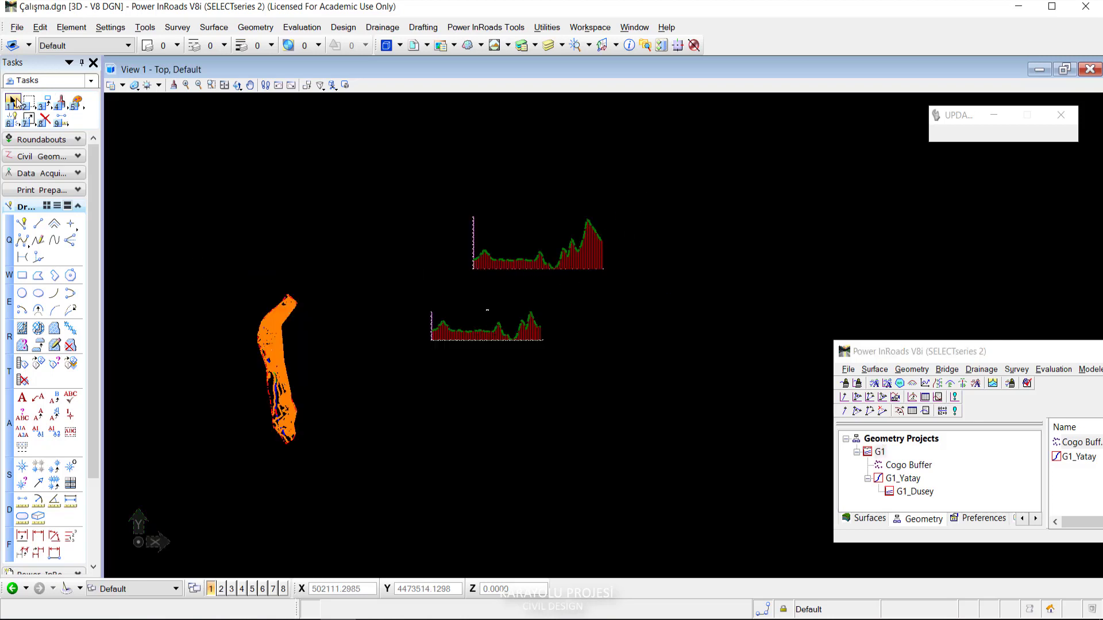
click(12, 102)
drag(641, 154, 476, 303)
key(Delete)
Frame the remaining profile and move the project and Create Profile windows off the drawing.
middle_drag(500, 320, 431, 301)
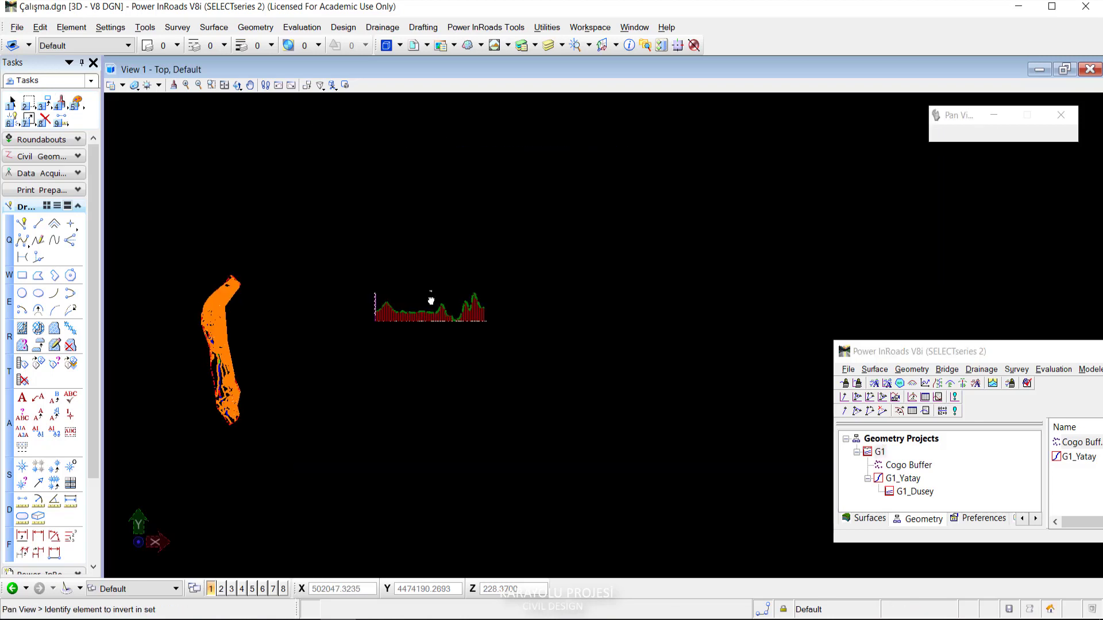
scroll(431, 301, up, 5)
right_click(424, 253)
scroll(424, 254, down, 2)
scroll(643, 322, down, 2)
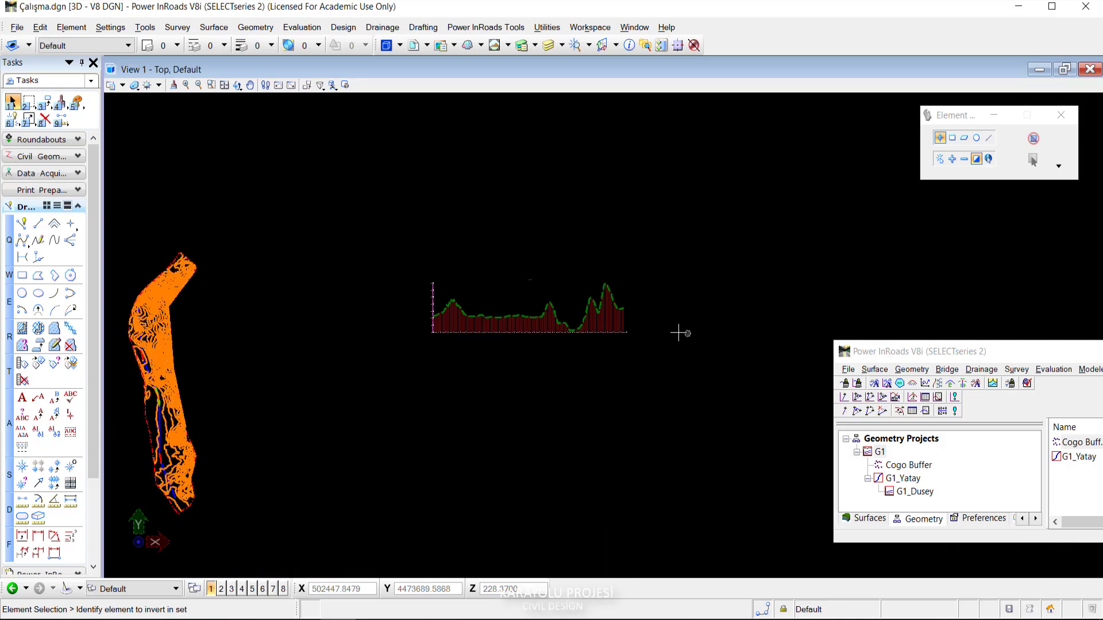
drag(919, 351, 635, 338)
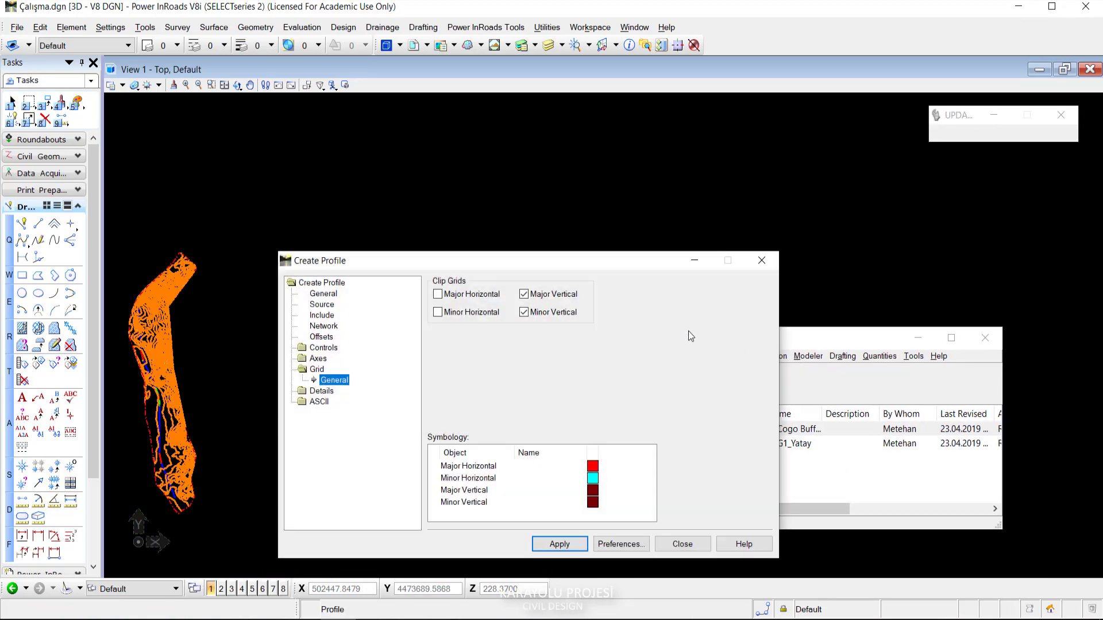
drag(556, 264, 456, 339)
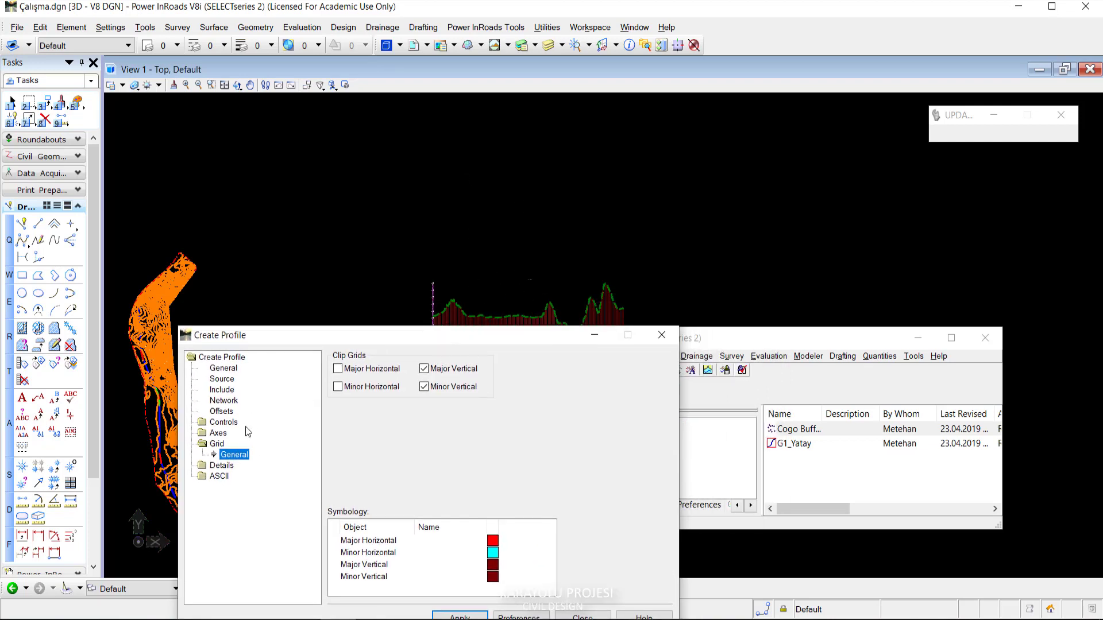
Set the profile title Text symbology to height and width 15 under Details > Title.
click(222, 466)
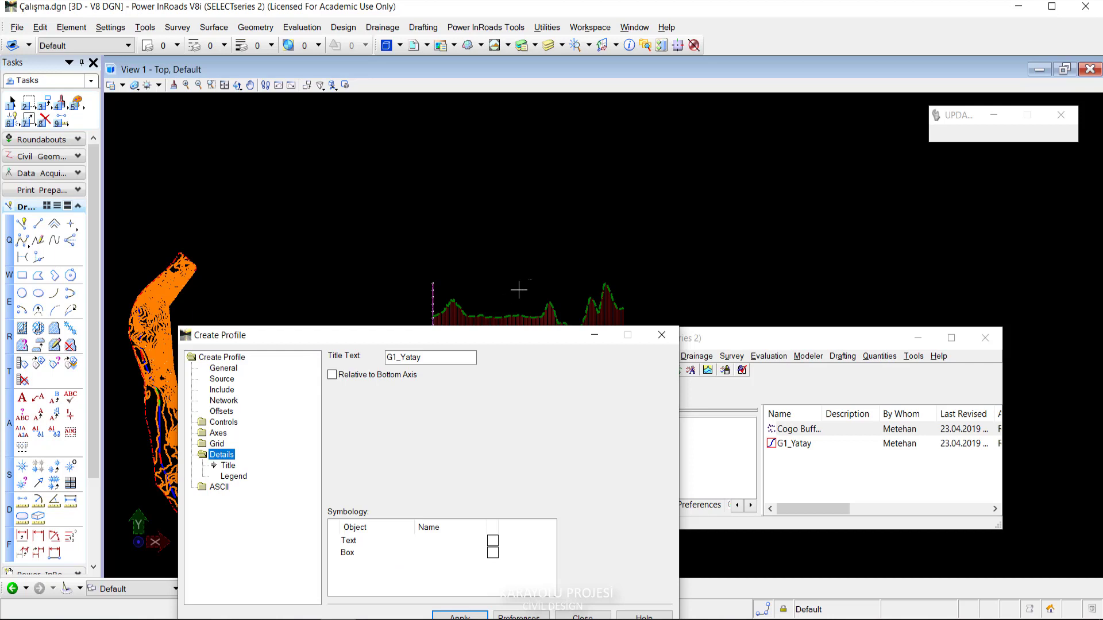
click(228, 466)
click(229, 465)
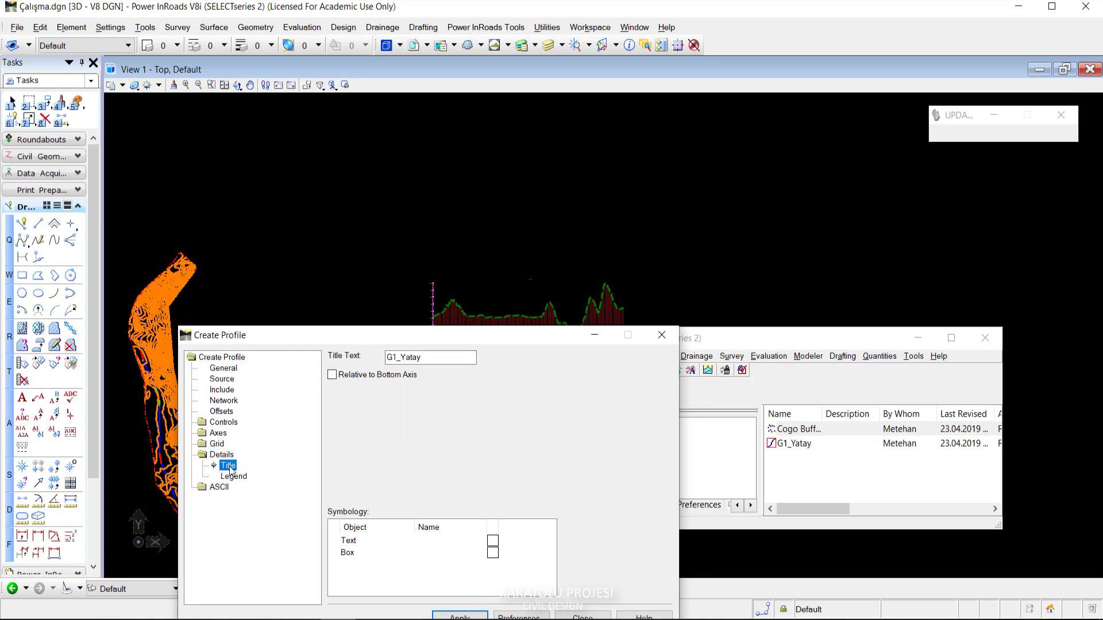
drag(345, 335, 435, 286)
click(461, 493)
double_click(466, 499)
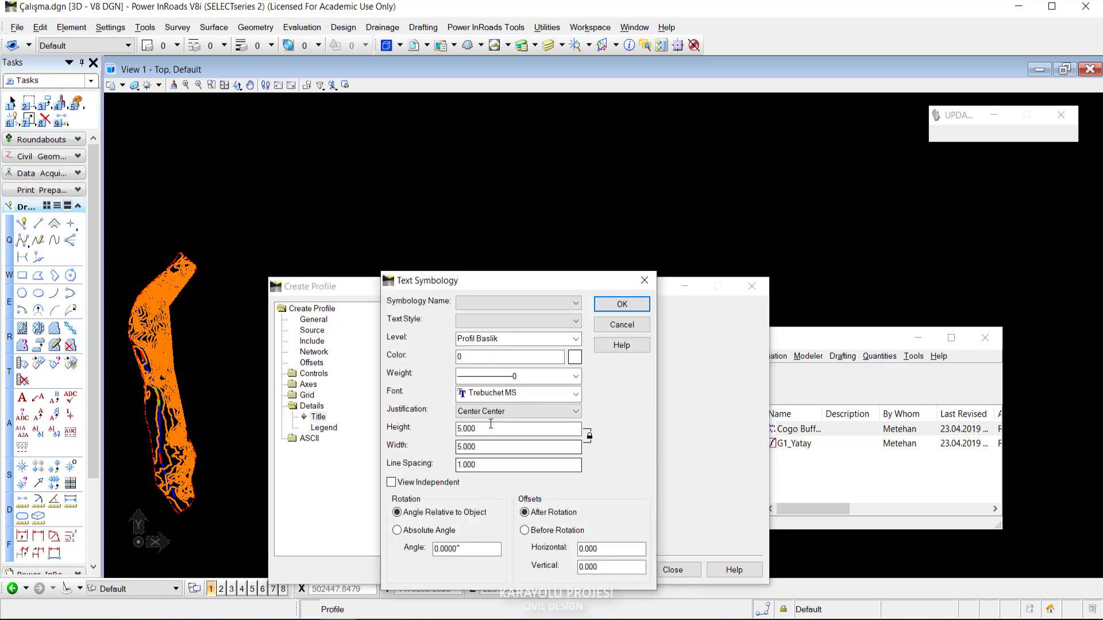
text(10)
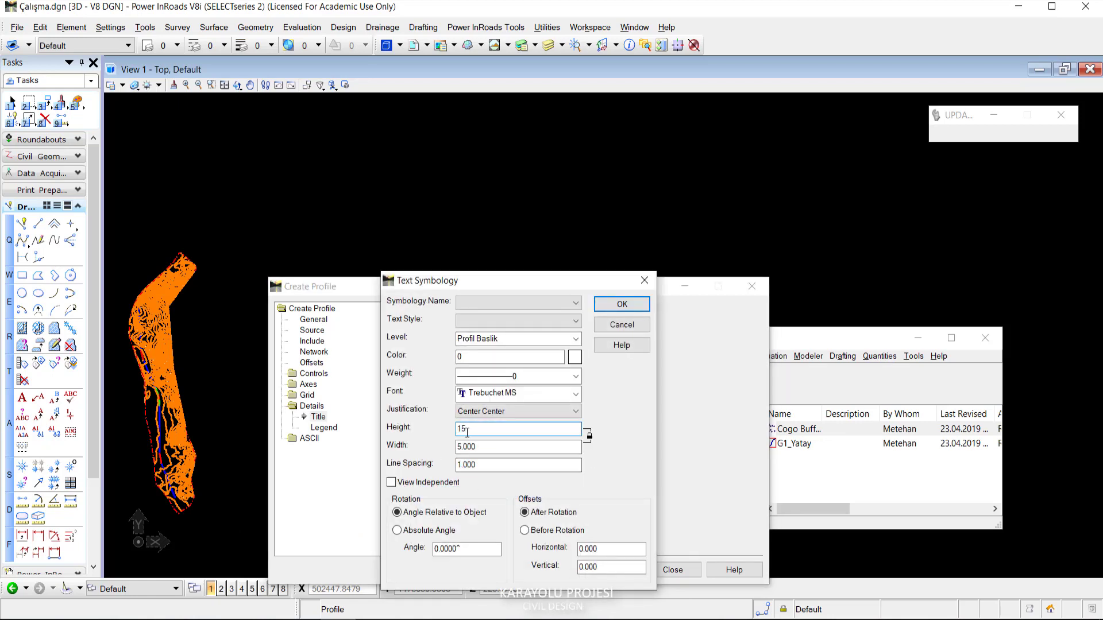
key(Tab)
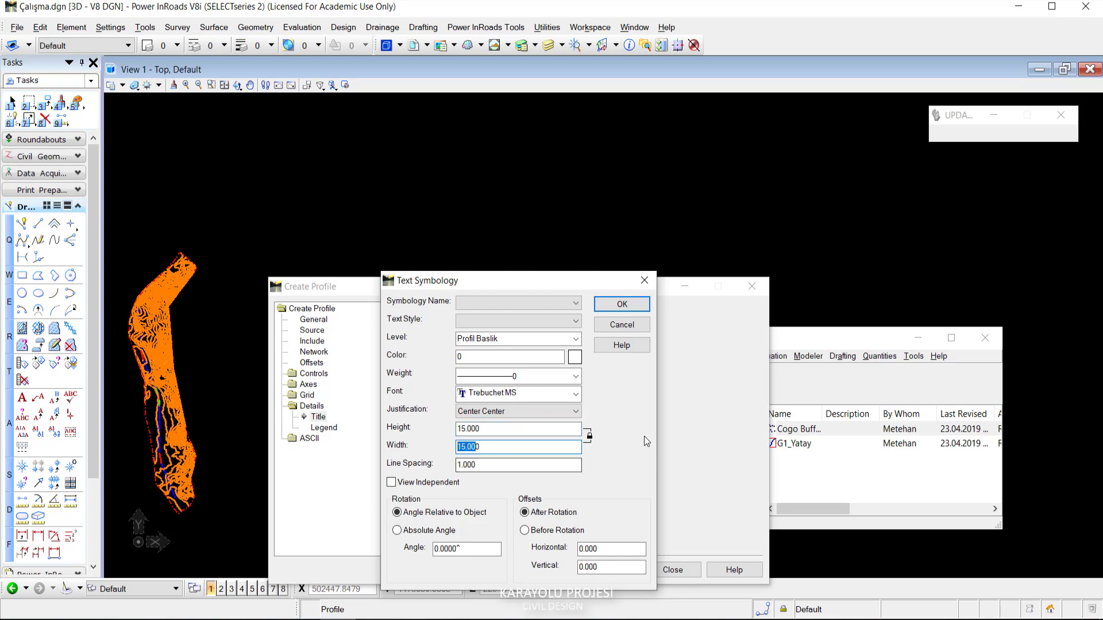
click(622, 305)
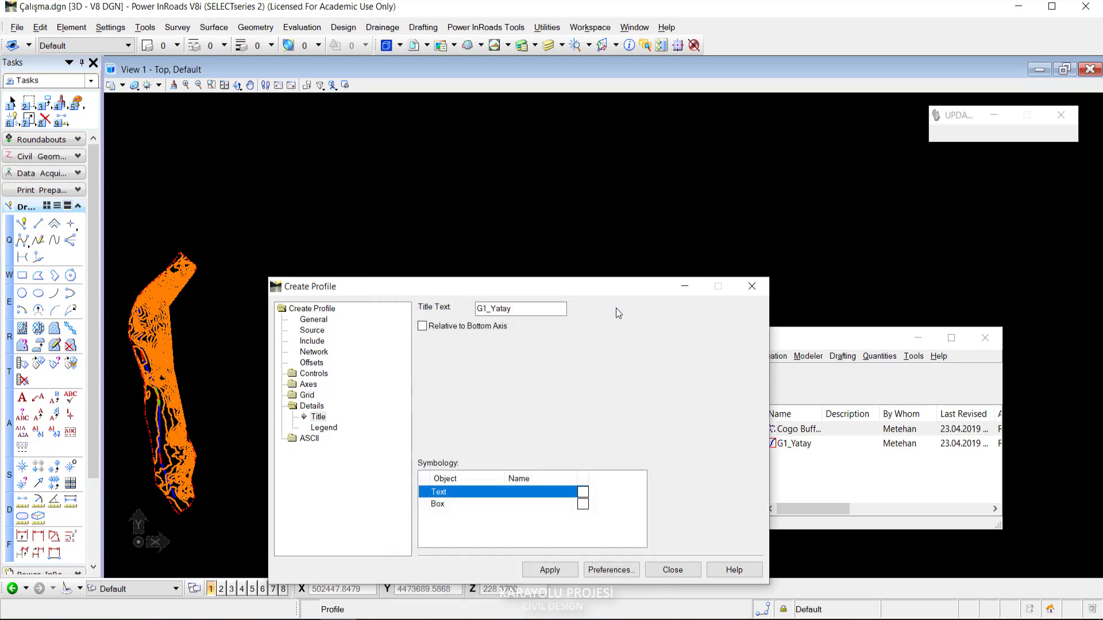
drag(560, 290, 579, 309)
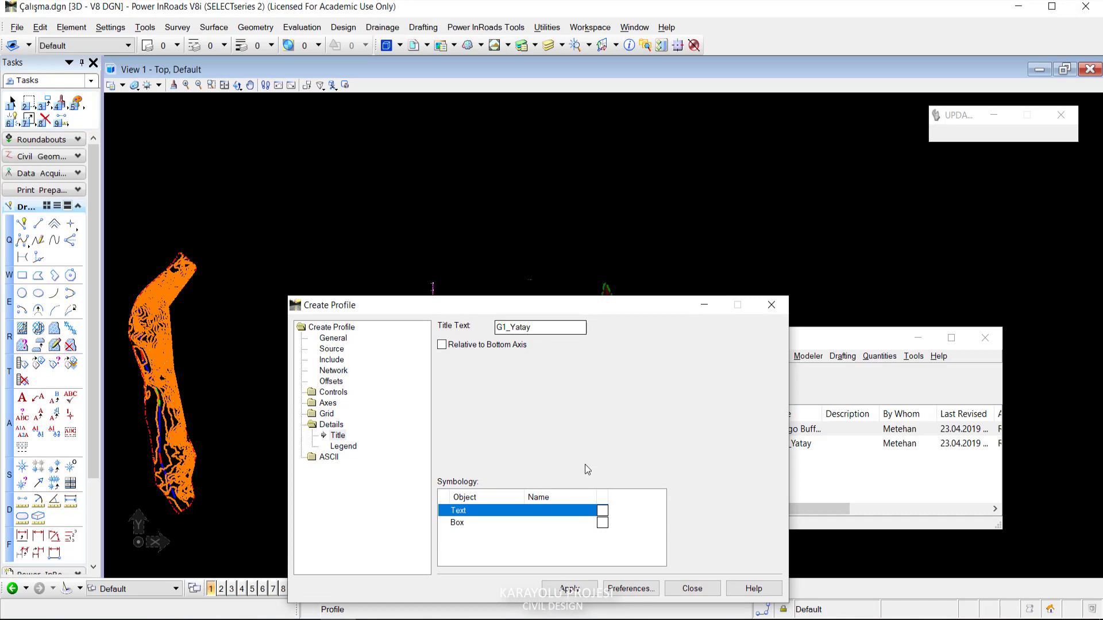
Apply to place the new G1_Yatay profile in the drawing, then close Create Profile.
click(574, 588)
click(476, 244)
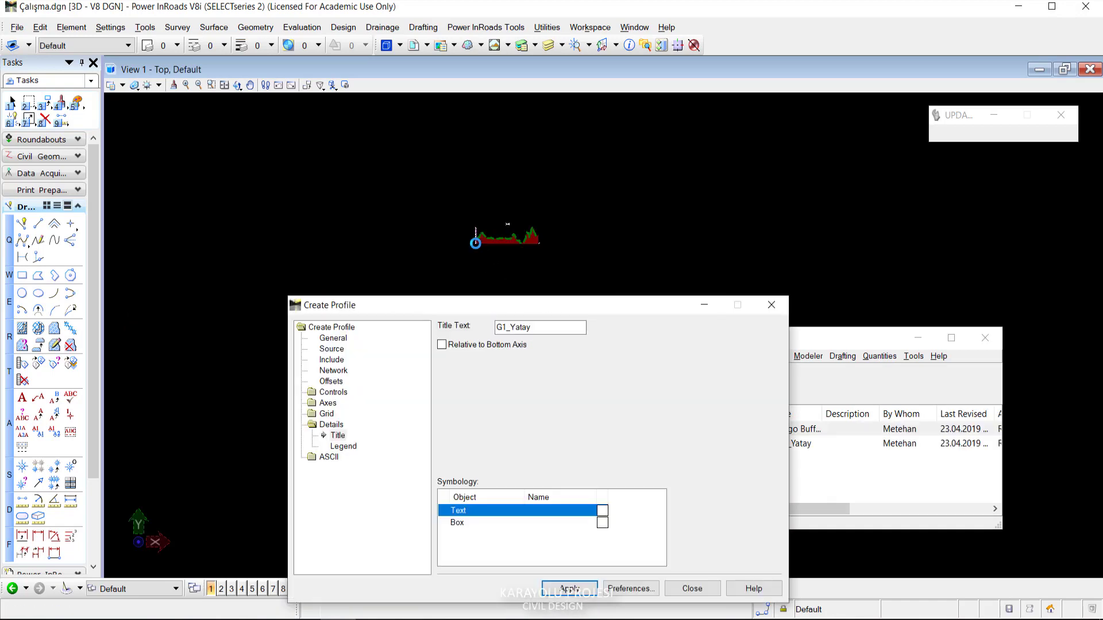
scroll(505, 233, up, 2)
scroll(508, 230, up, 3)
scroll(515, 241, down, 3)
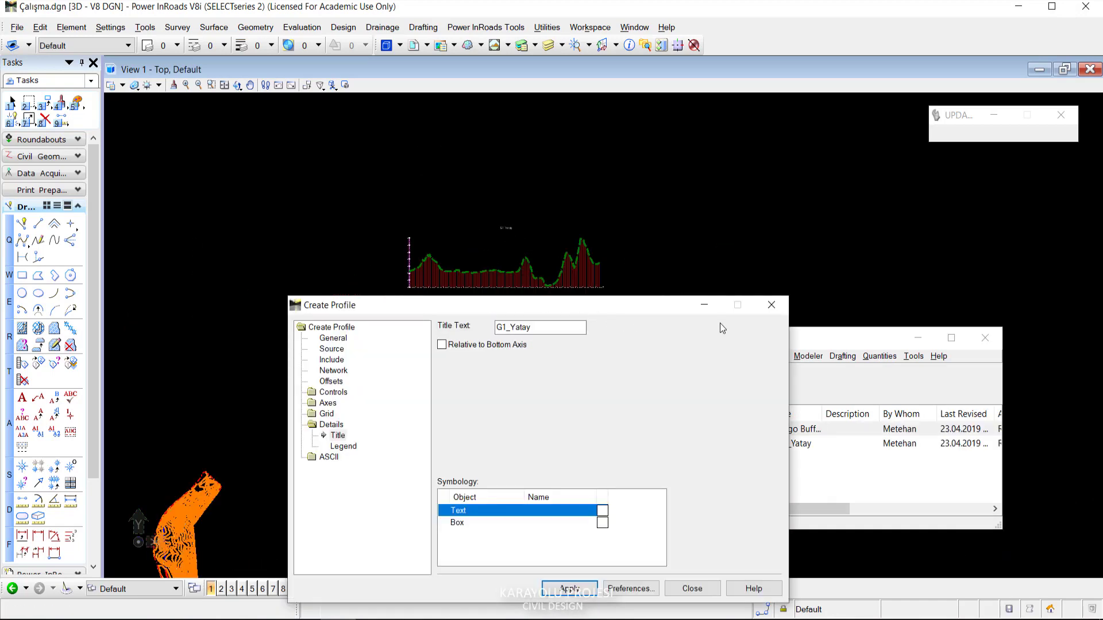
click(691, 589)
middle_drag(553, 509, 431, 394)
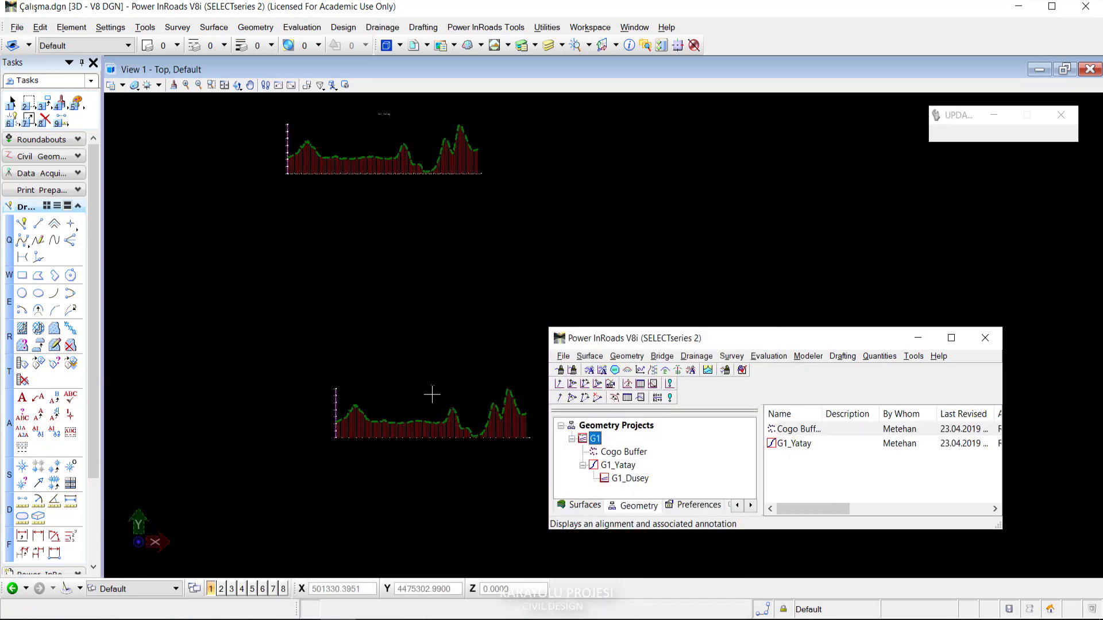
scroll(454, 381, down, 2)
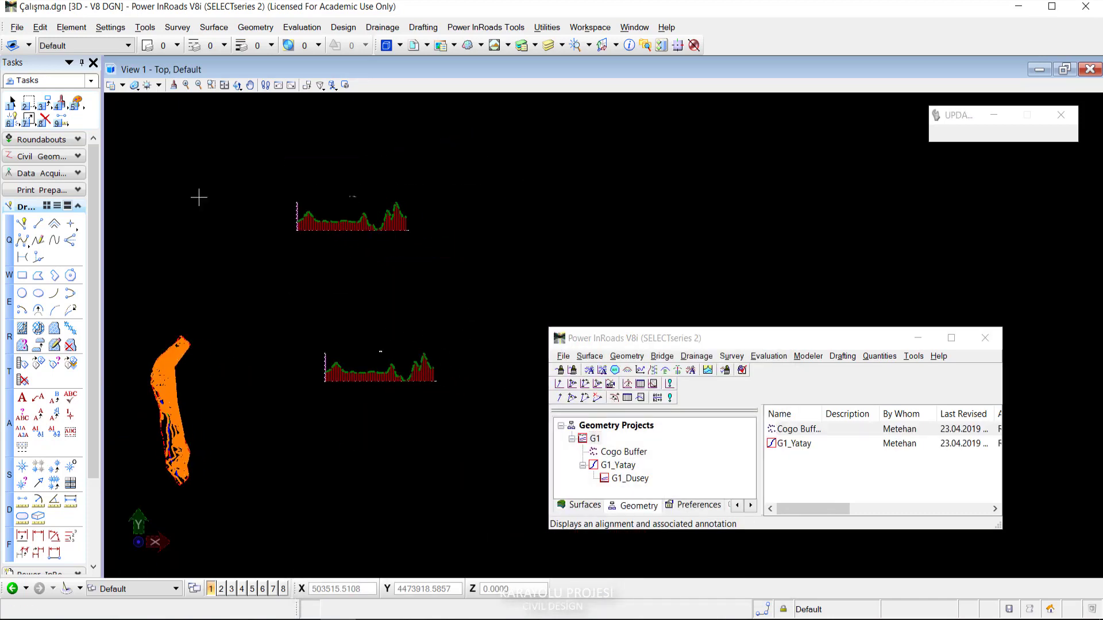
Box-select and delete the lower duplicate profile, then pan to the remaining G1_Yatay profile.
drag(531, 320, 270, 442)
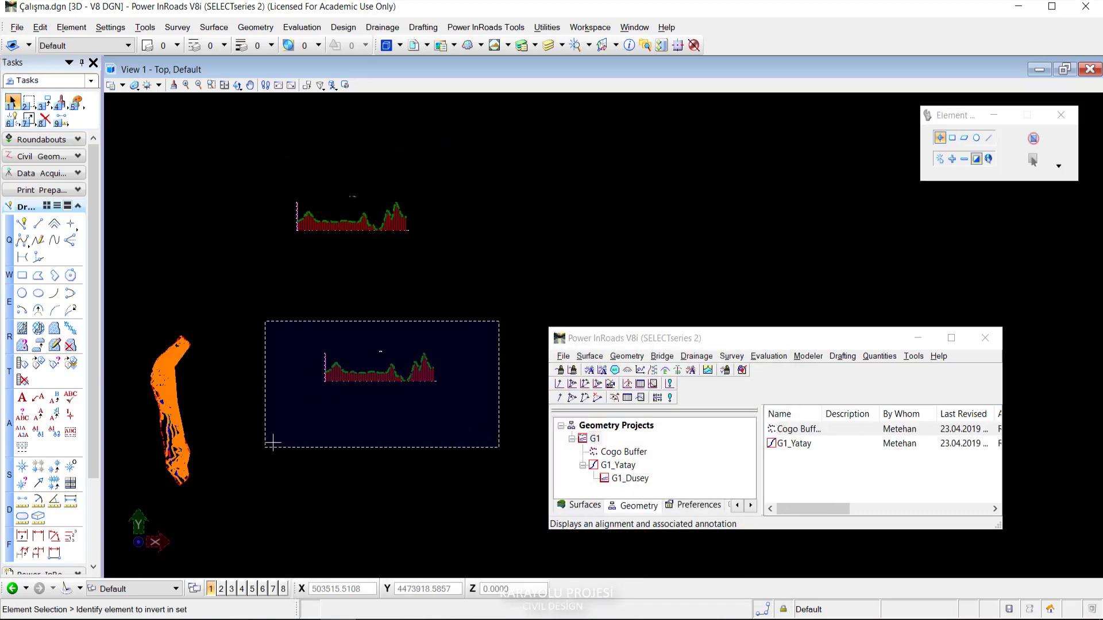
key(Delete)
middle_drag(341, 247, 372, 290)
scroll(372, 290, up, 3)
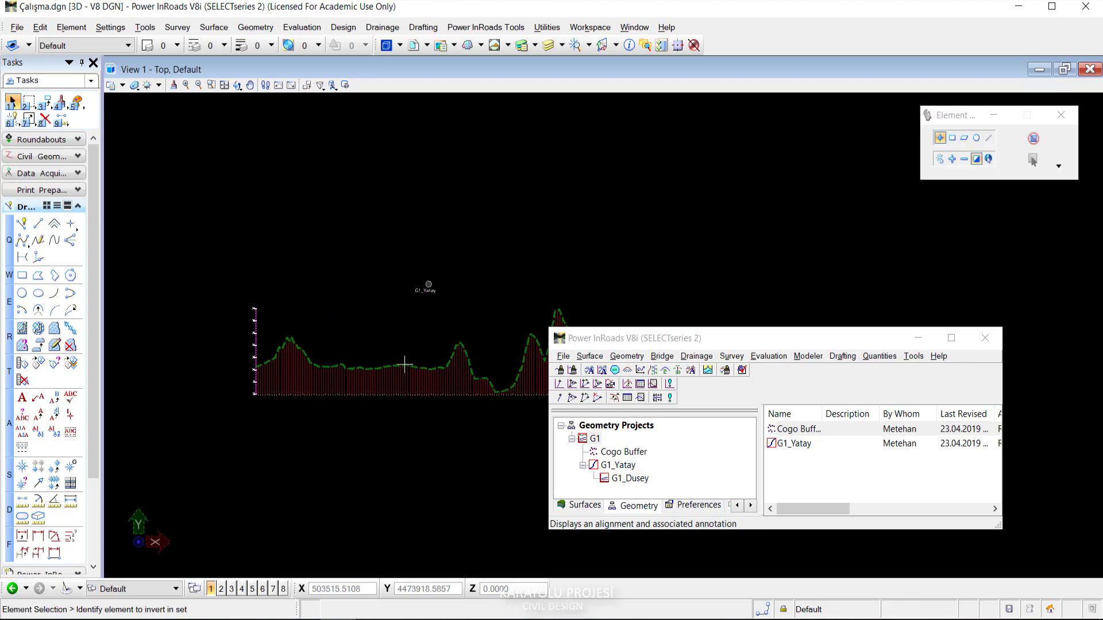
scroll(443, 332, down, 2)
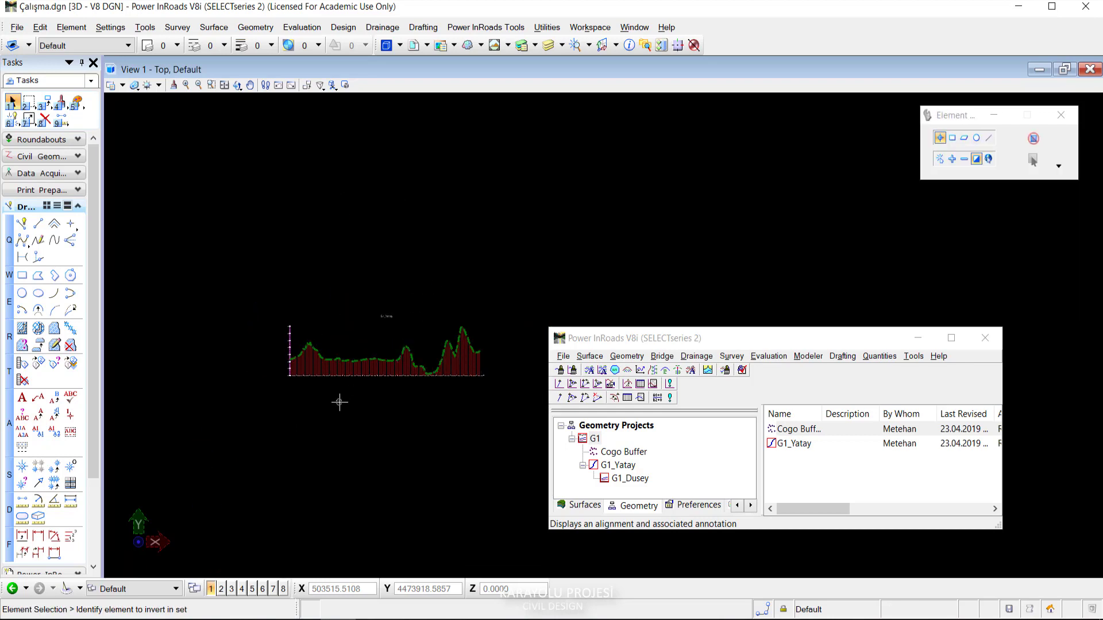
scroll(283, 368, up, 3)
mouse_move(352, 374)
middle_down()
mouse_move(480, 320)
mouse_move(379, 360)
middle_up()
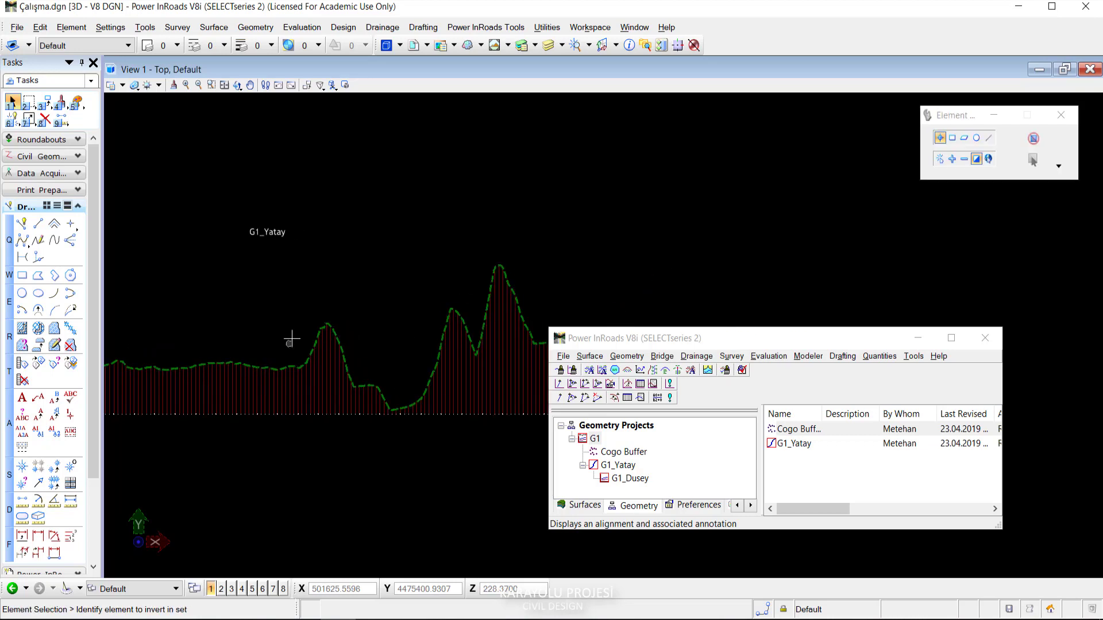
scroll(454, 335, down, 3)
scroll(442, 338, down, 2)
scroll(327, 411, down, 2)
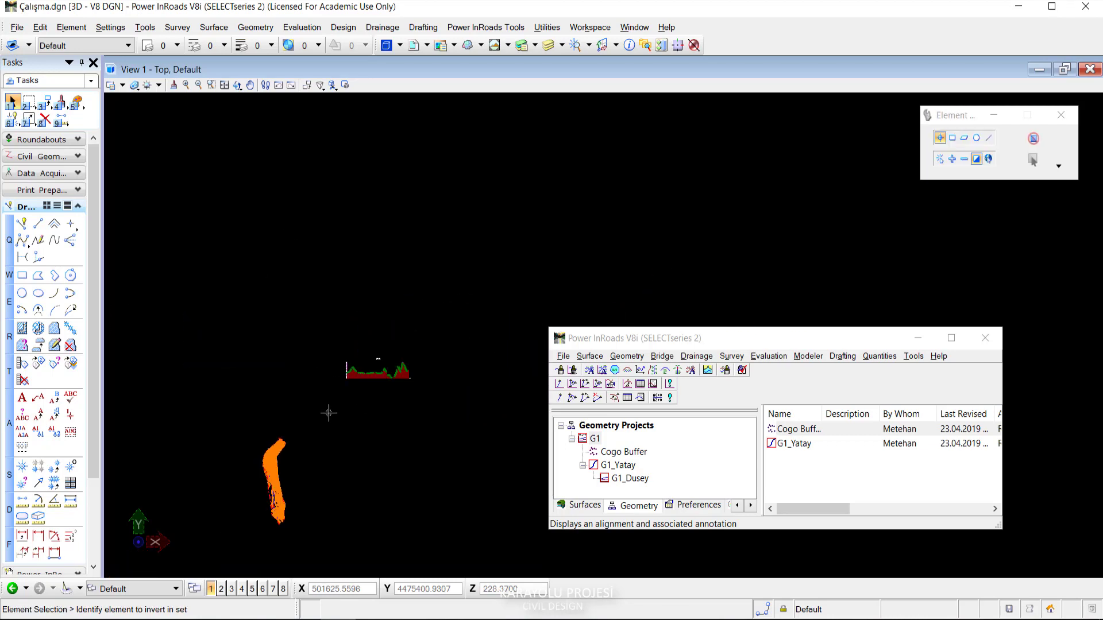
key(Escape)
Zoom and pan to centre the G1_Yatay profile graph in View 1.
scroll(267, 376, up, 5)
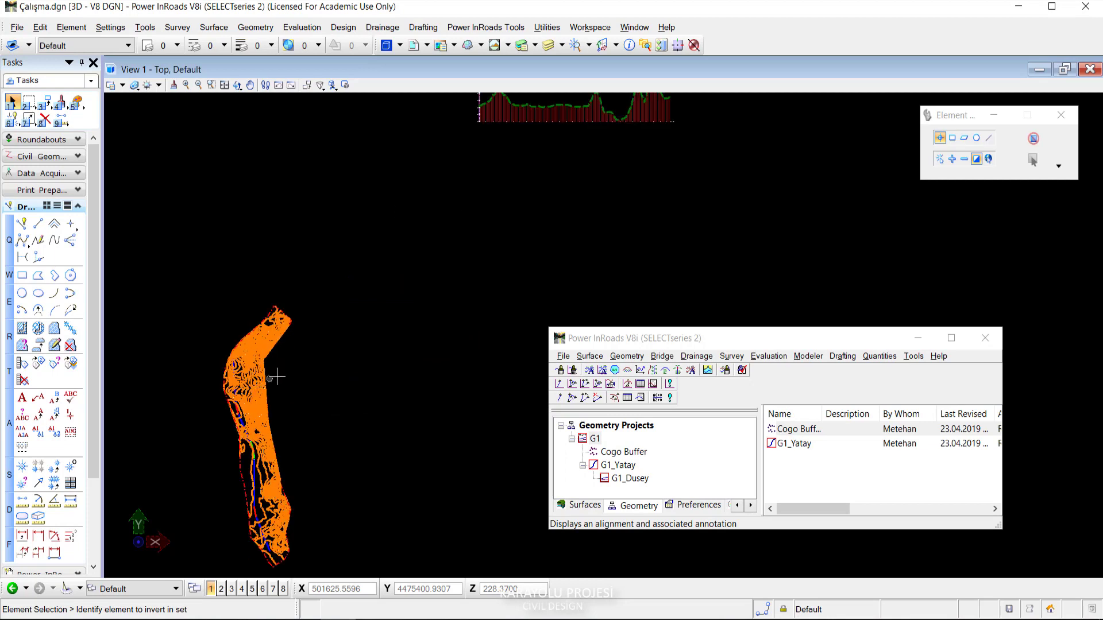
scroll(276, 376, down, 3)
scroll(272, 470, up, 3)
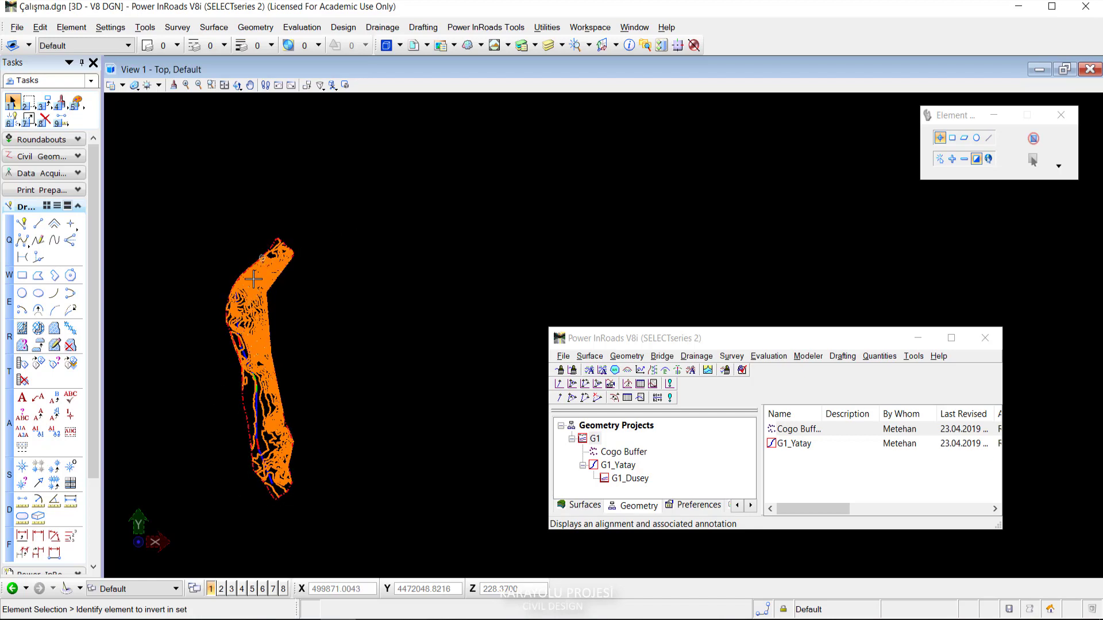
scroll(262, 275, up, 5)
scroll(194, 366, down, 3)
scroll(196, 366, up, 2)
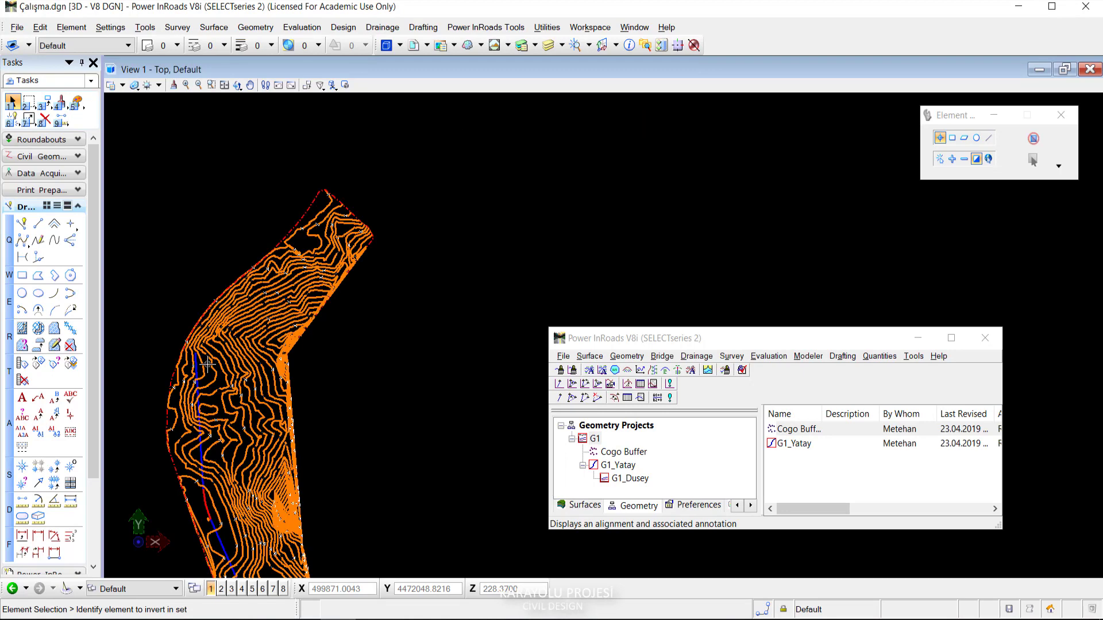
scroll(196, 366, down, 1)
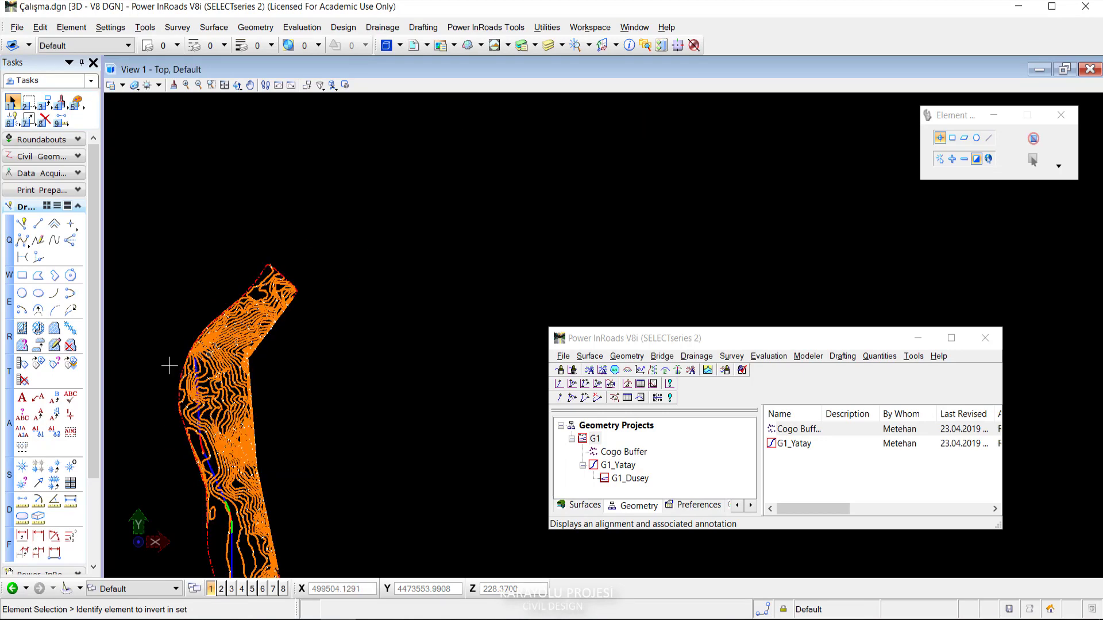
scroll(247, 328, down, 3)
middle_drag(315, 299, 246, 370)
scroll(253, 365, up, 3)
scroll(197, 316, up, 2)
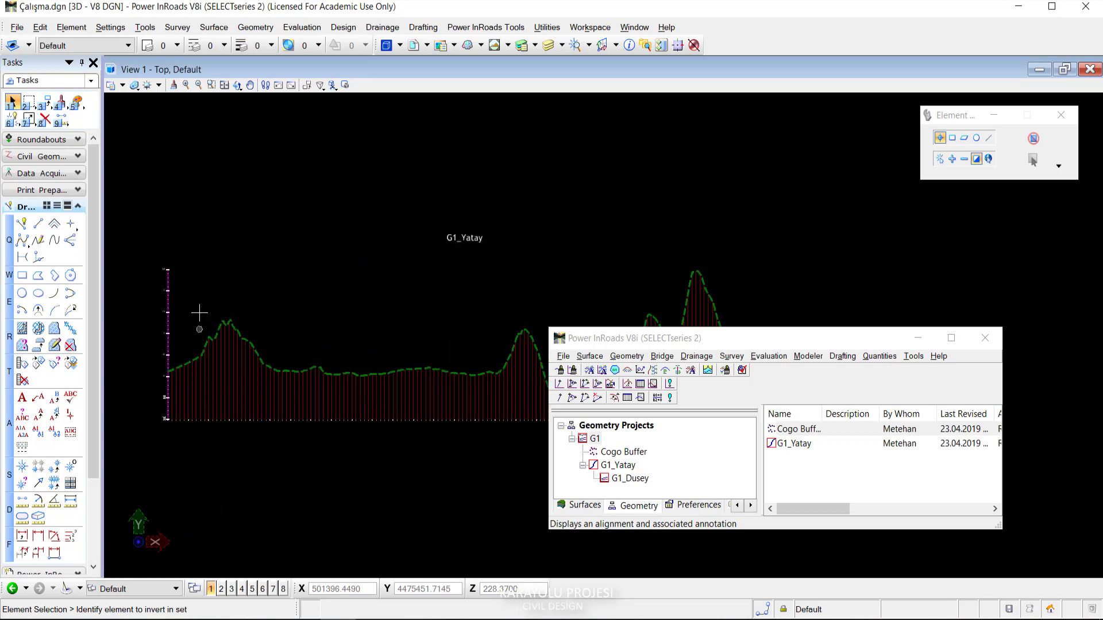
scroll(199, 278, up, 1)
scroll(539, 202, down, 1)
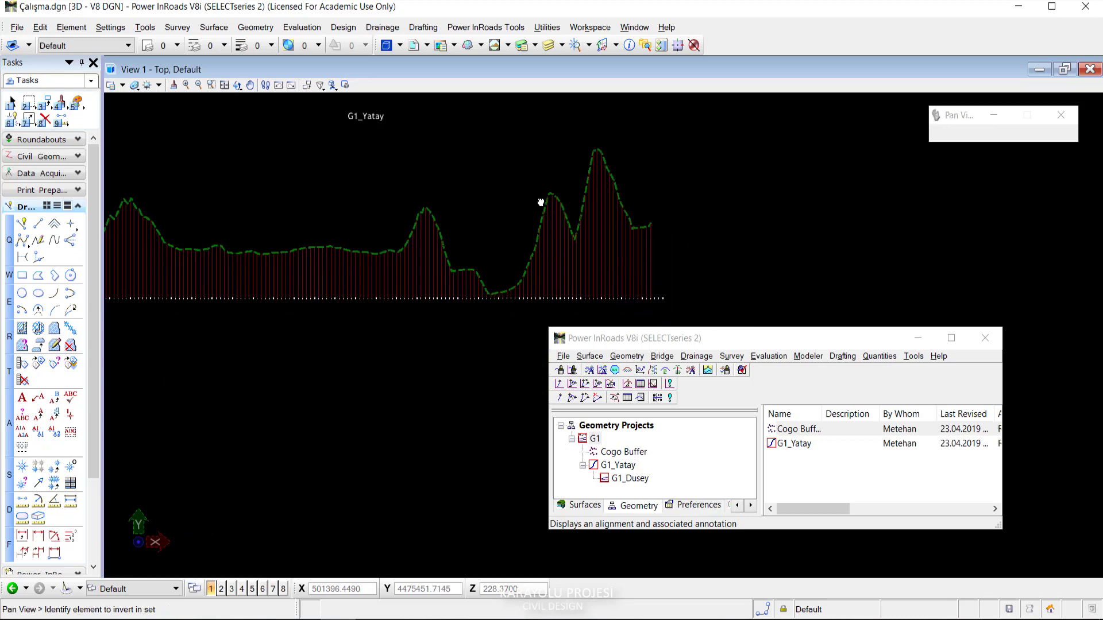
scroll(639, 192, down, 3)
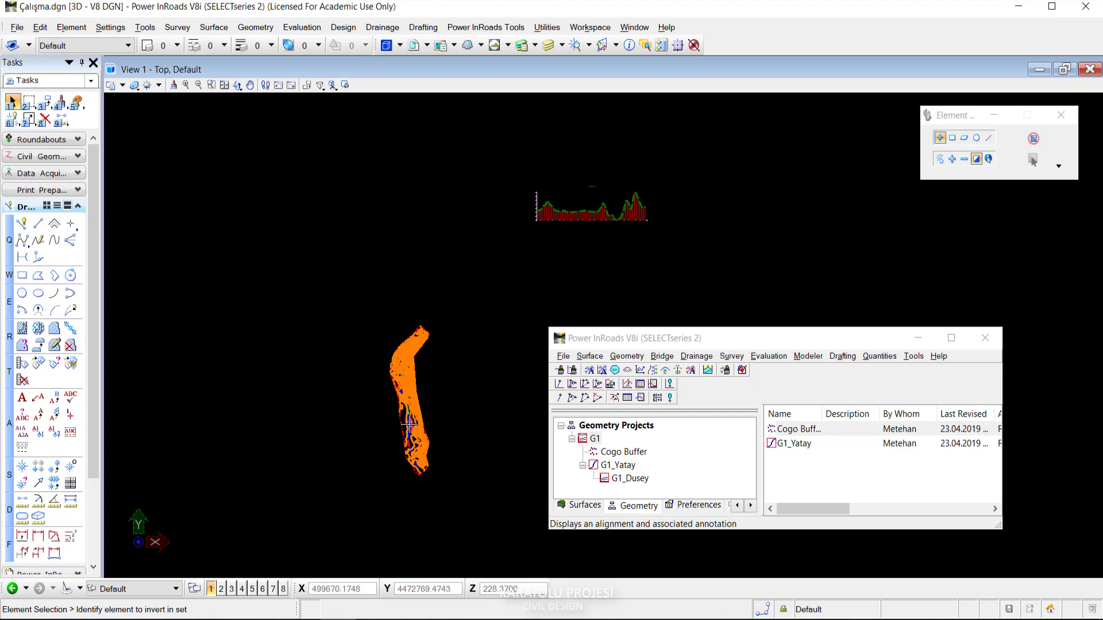
scroll(410, 422, up, 2)
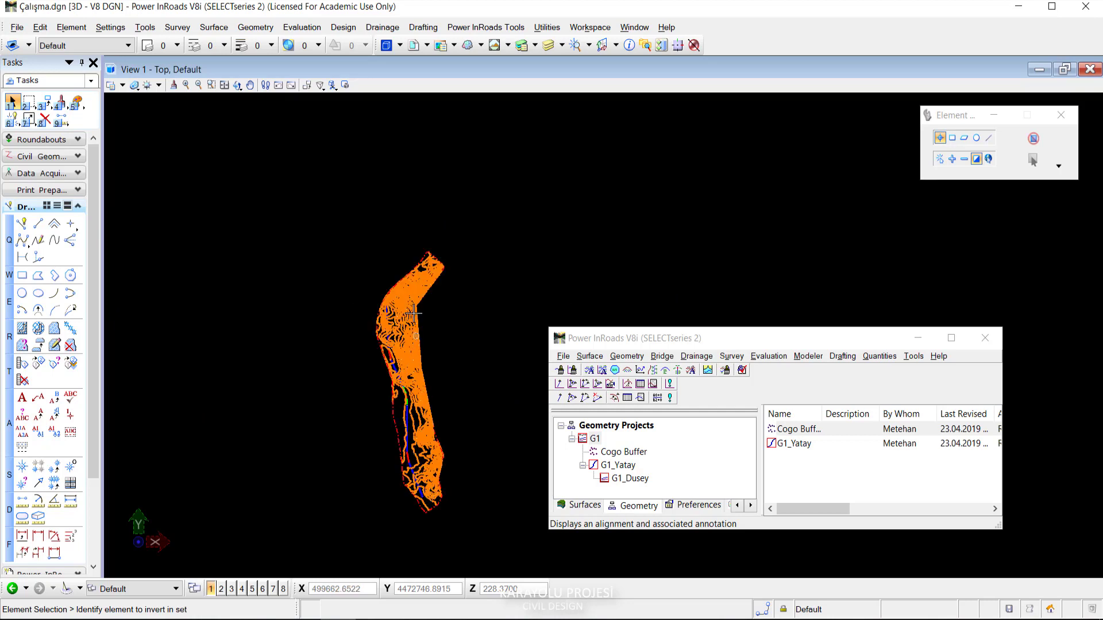
middle_drag(520, 256, 436, 335)
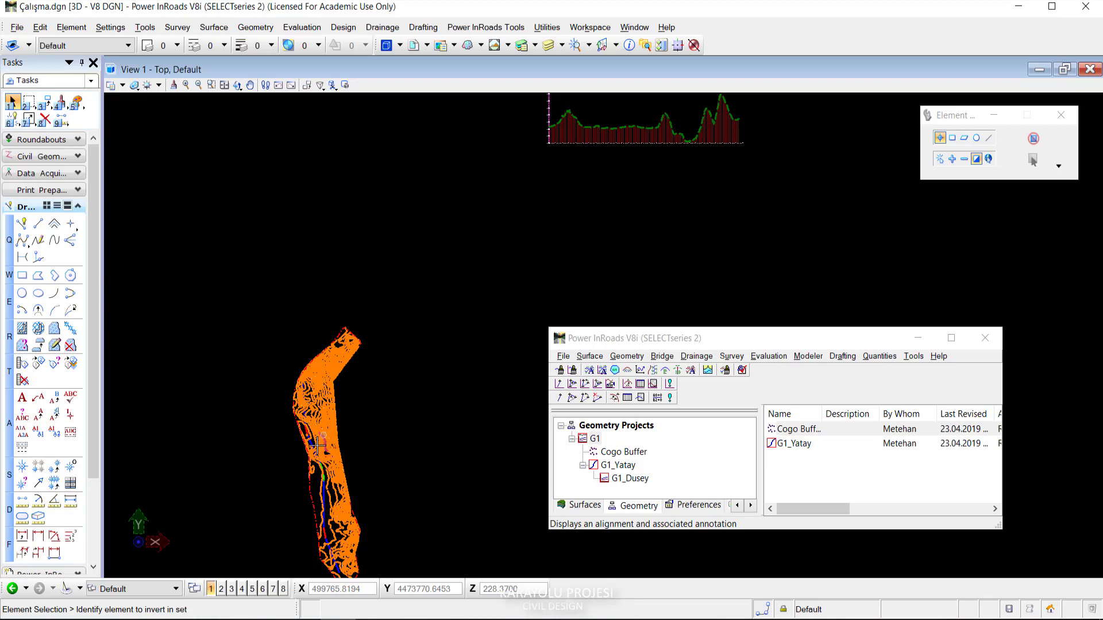
middle_drag(504, 235, 281, 395)
scroll(280, 395, up, 1)
scroll(347, 339, up, 1)
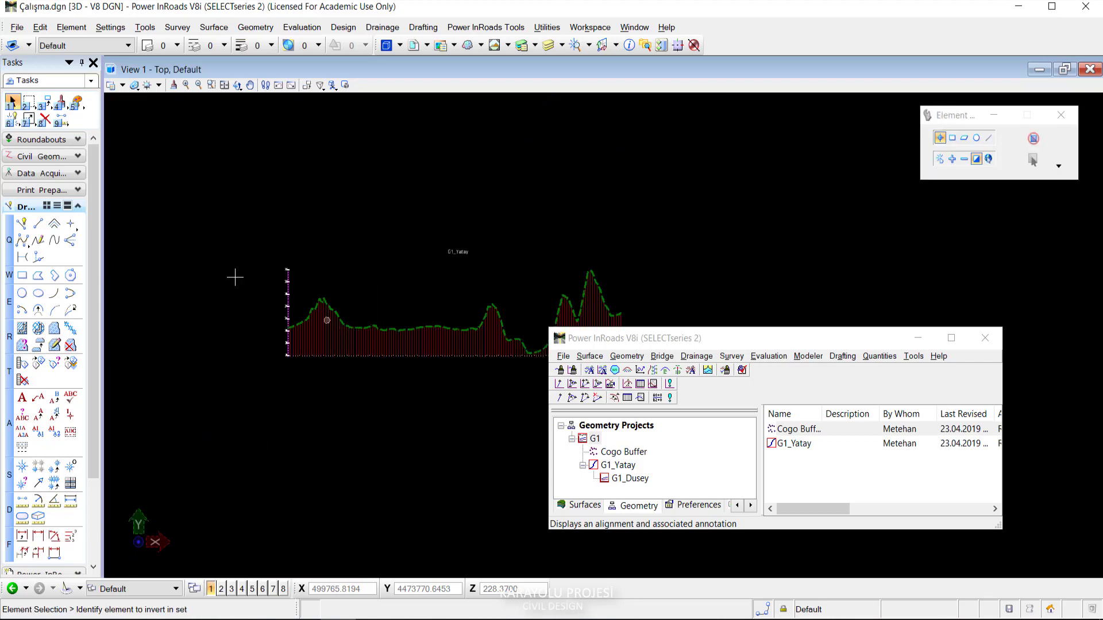
middle_drag(417, 293, 327, 263)
scroll(218, 264, up, 2)
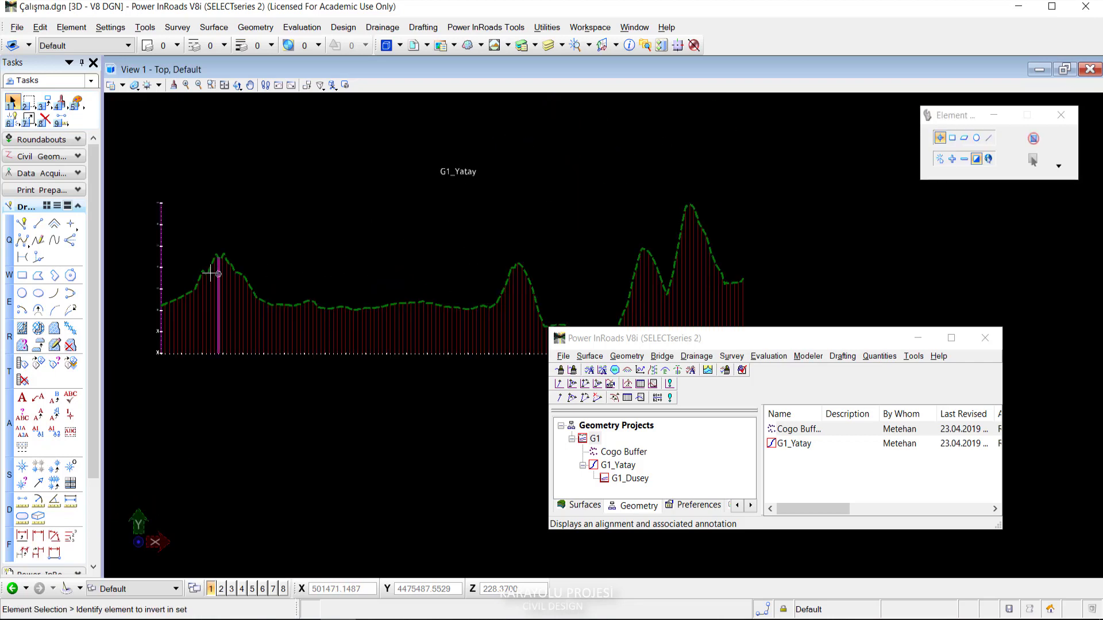
scroll(529, 259, down, 5)
scroll(500, 290, down, 1)
scroll(345, 494, up, 1)
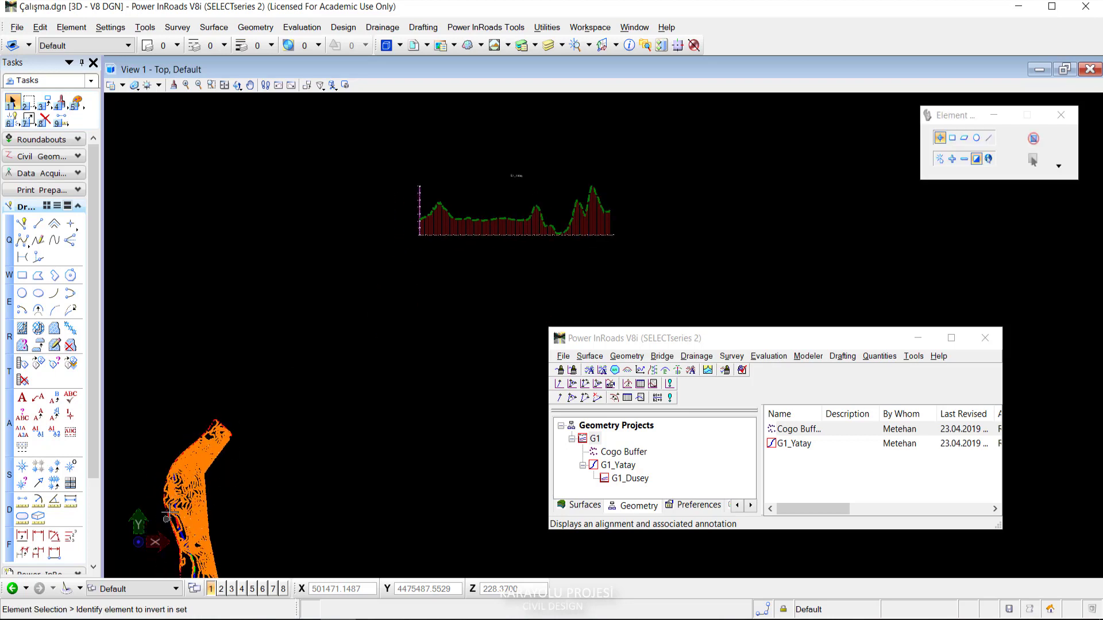
Check the orange surface model, return to the profile, and move the project window aside.
mouse_move(252, 452)
middle_down()
mouse_move(287, 344)
mouse_move(290, 294)
middle_up()
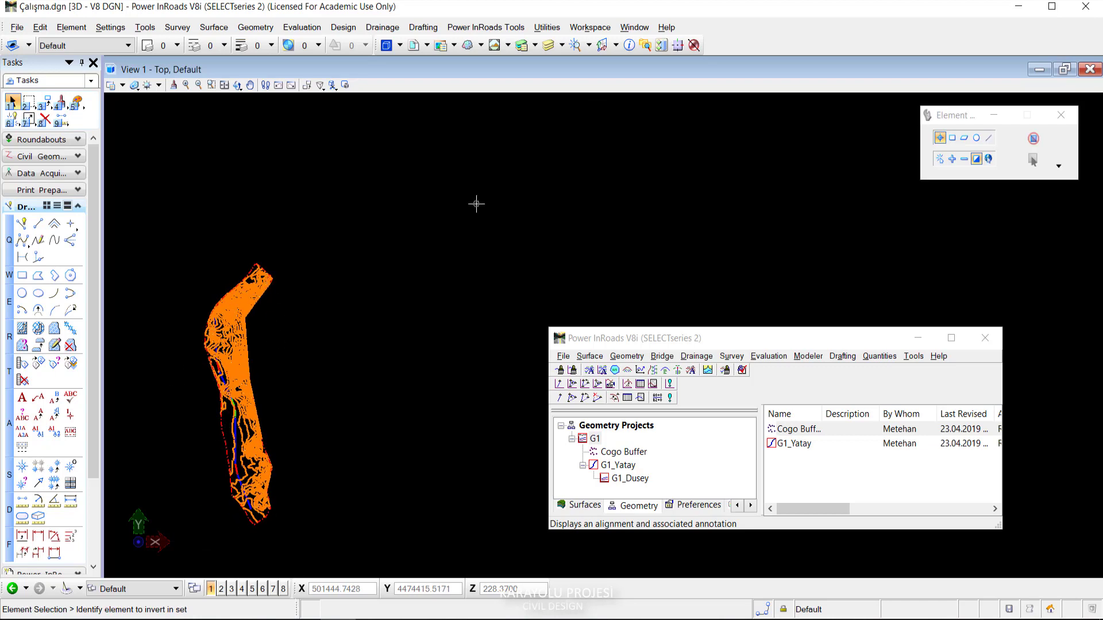
middle_drag(510, 245, 323, 526)
scroll(329, 443, up, 2)
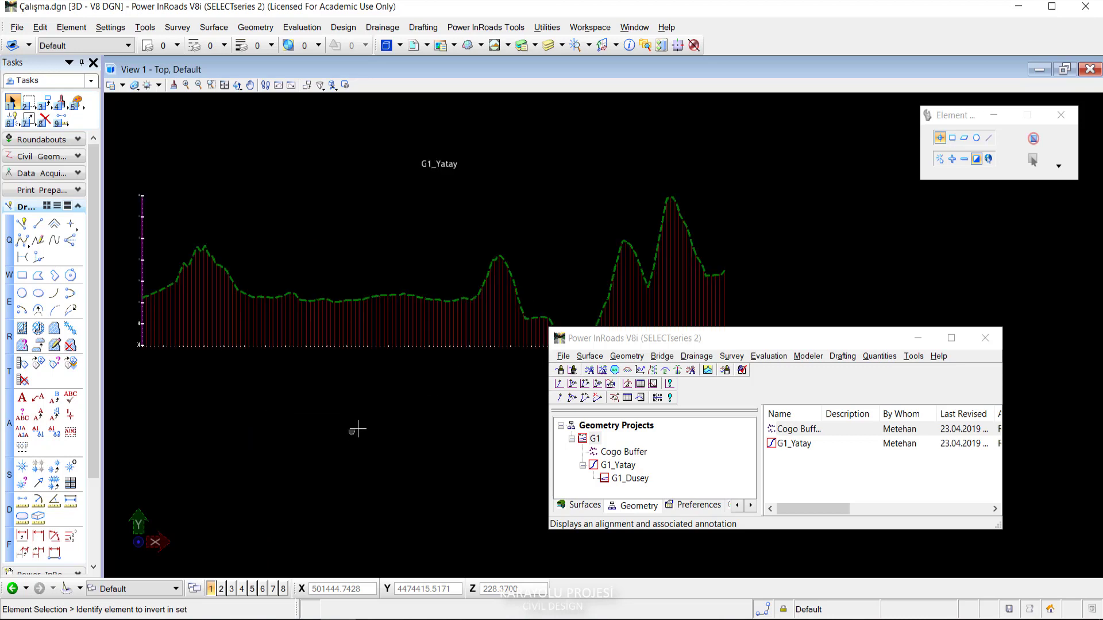
scroll(357, 428, up, 1)
scroll(431, 382, up, 1)
drag(649, 343, 680, 358)
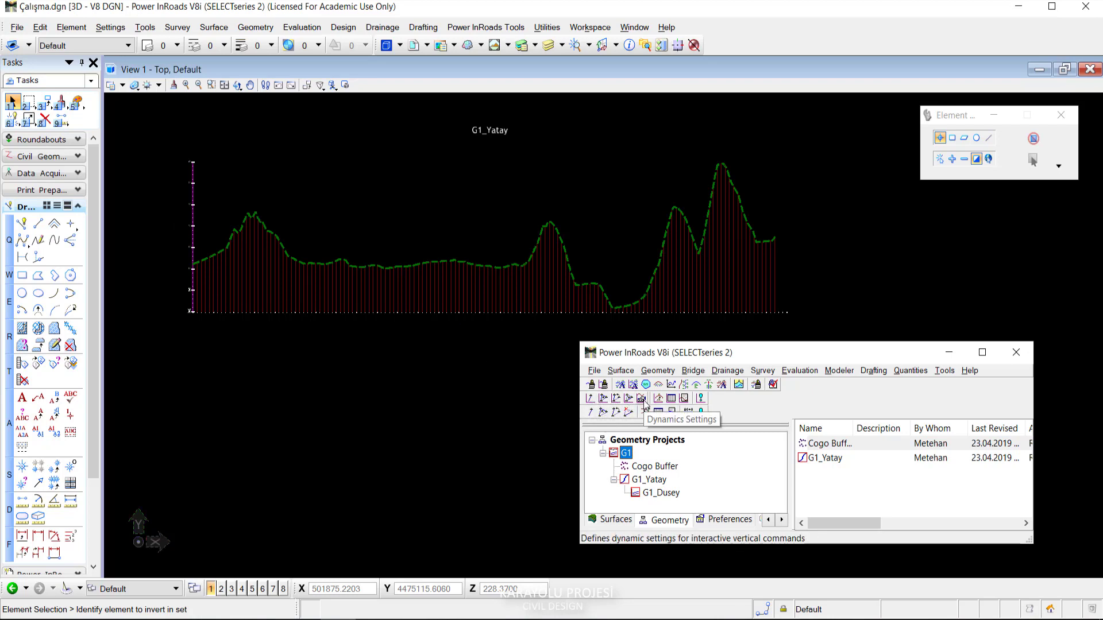
In Dynamics Settings, check Elevation with value 1.000, apply, and close.
click(642, 398)
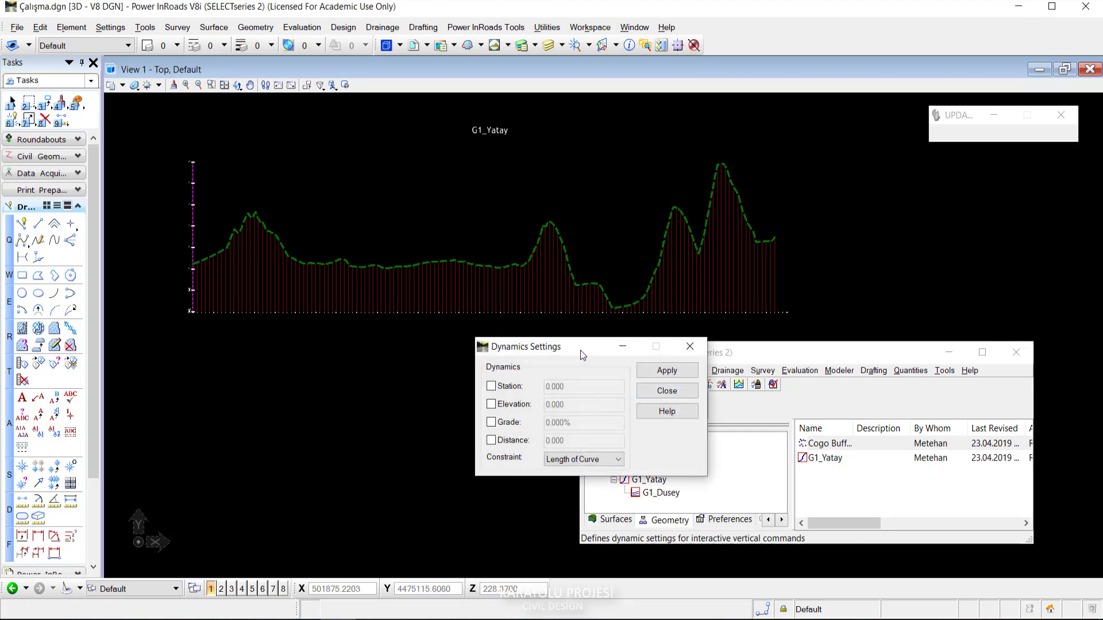
mouse_move(582, 355)
mouse_down()
mouse_move(442, 322)
mouse_move(446, 369)
mouse_up()
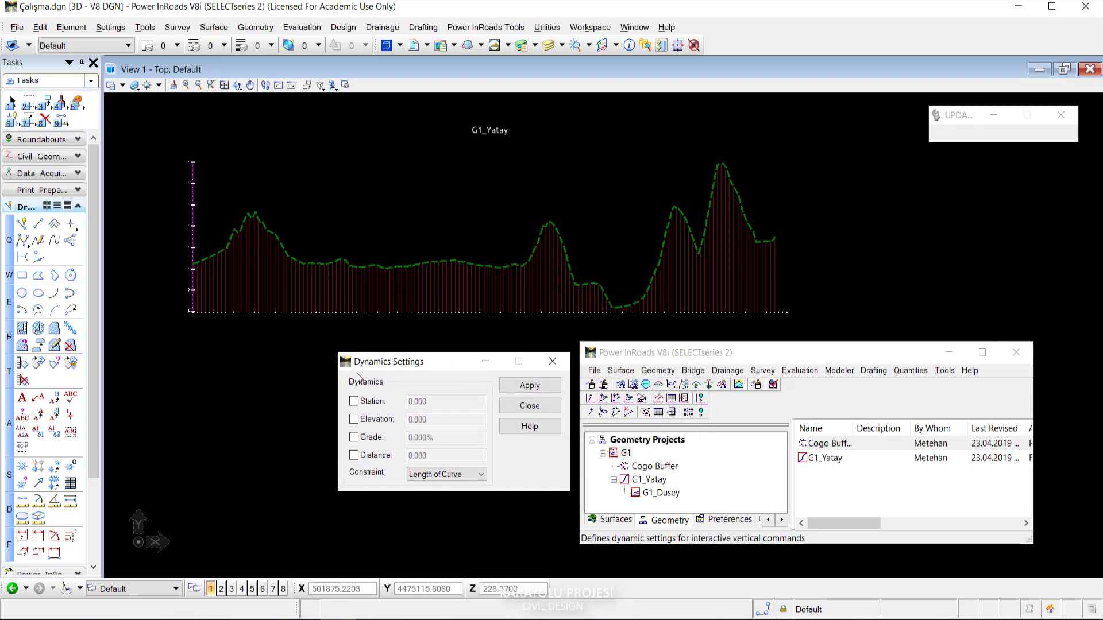
click(354, 419)
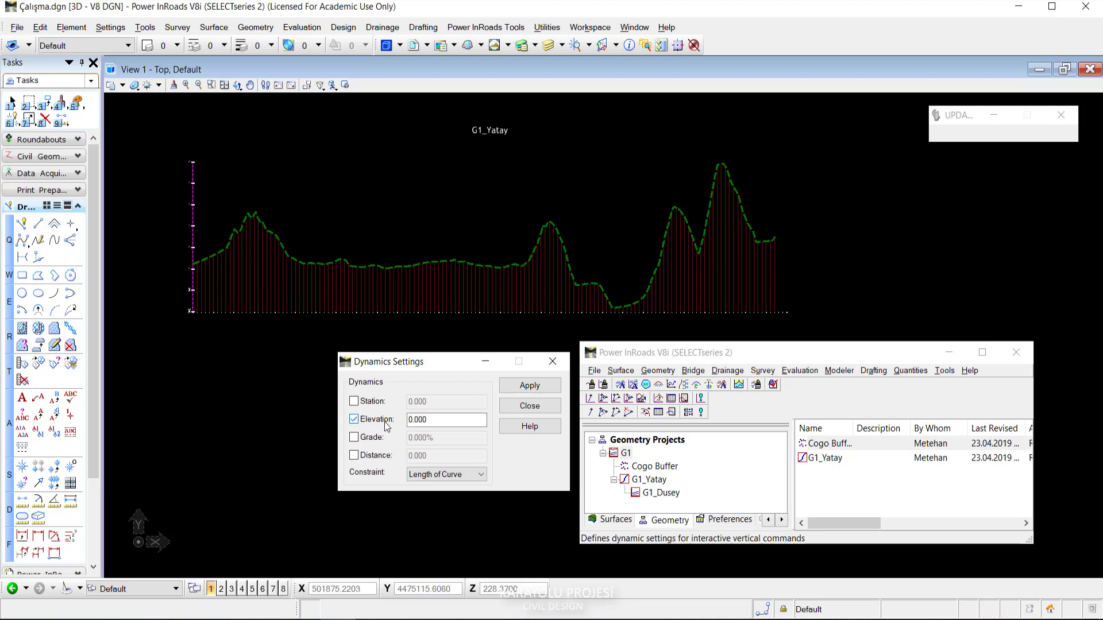
drag(437, 424, 385, 425)
text(1)
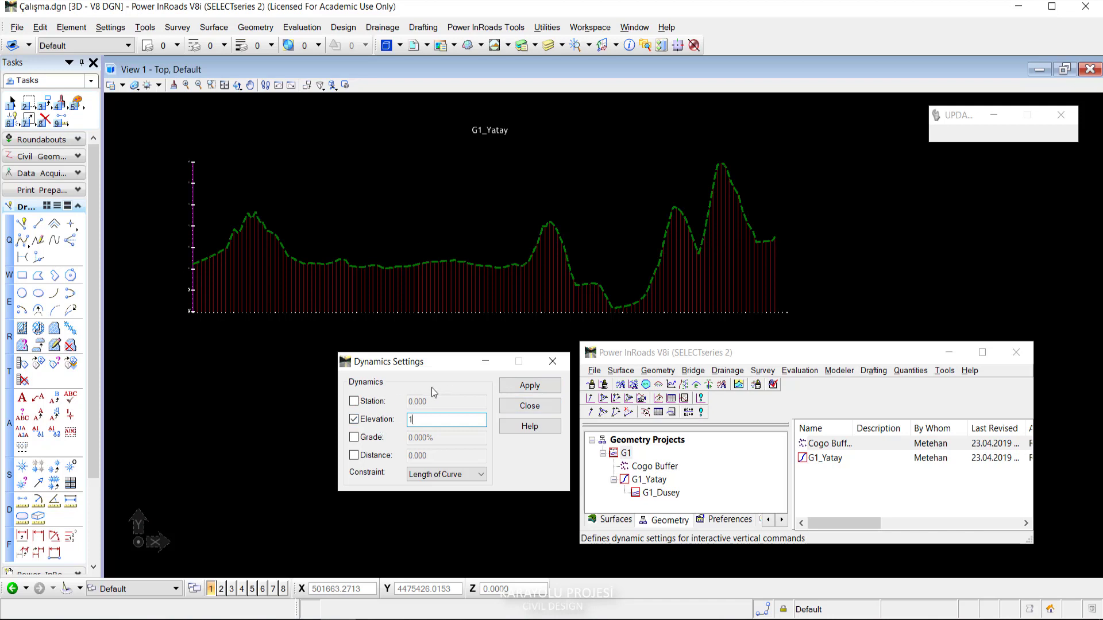
click(529, 385)
click(529, 406)
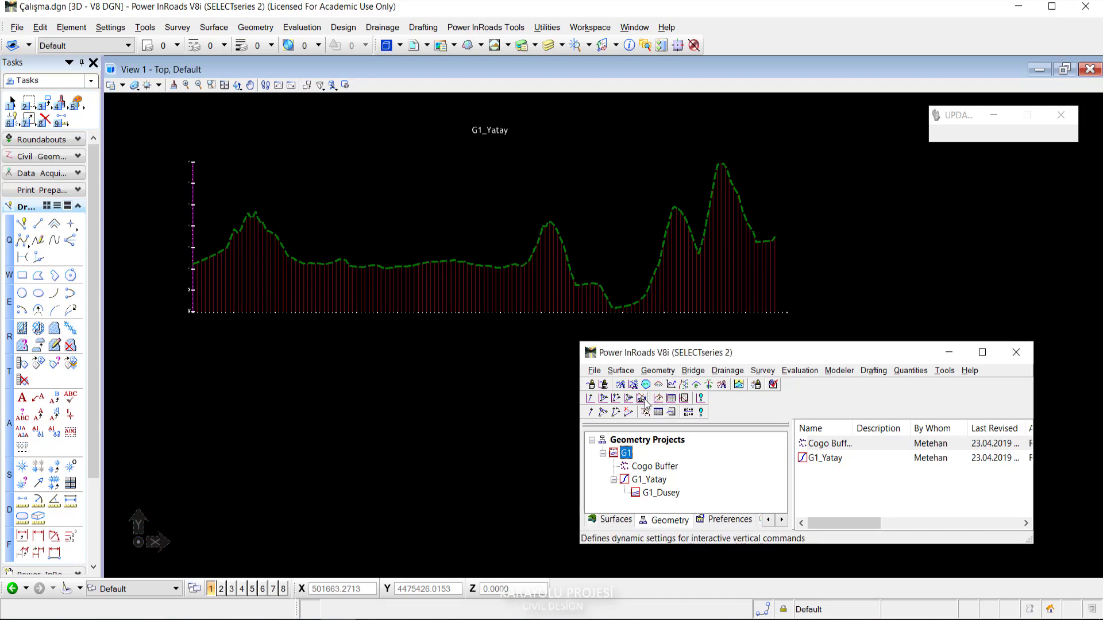
Add vertical PIs at the left axis, the valley near station 1+053, and the profile end.
click(588, 399)
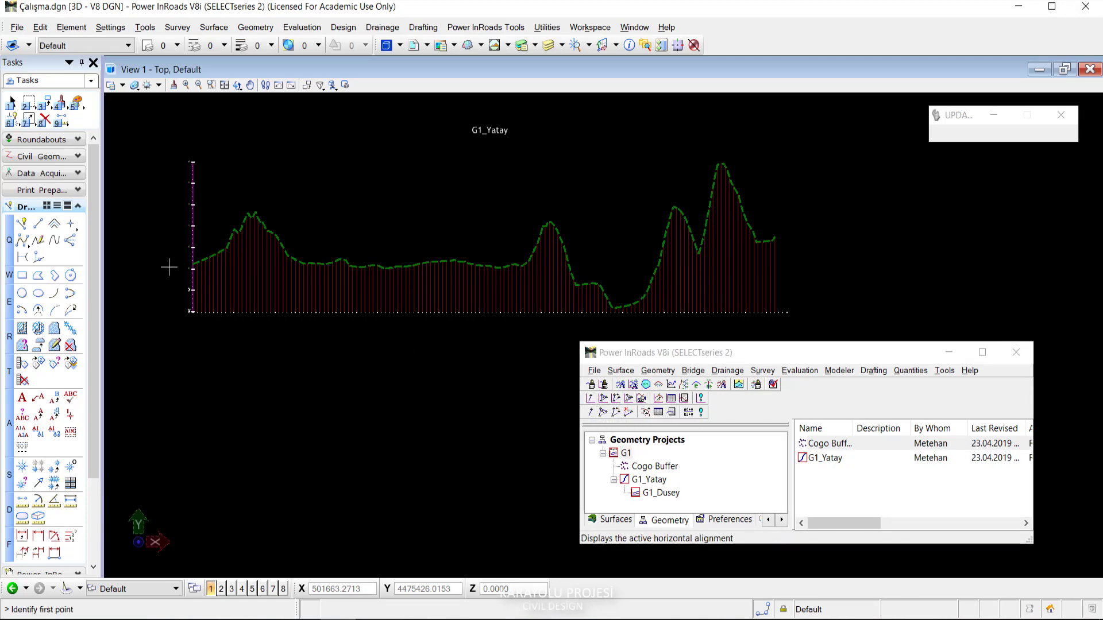
scroll(167, 263, up, 3)
scroll(163, 381, up, 3)
scroll(265, 270, down, 4)
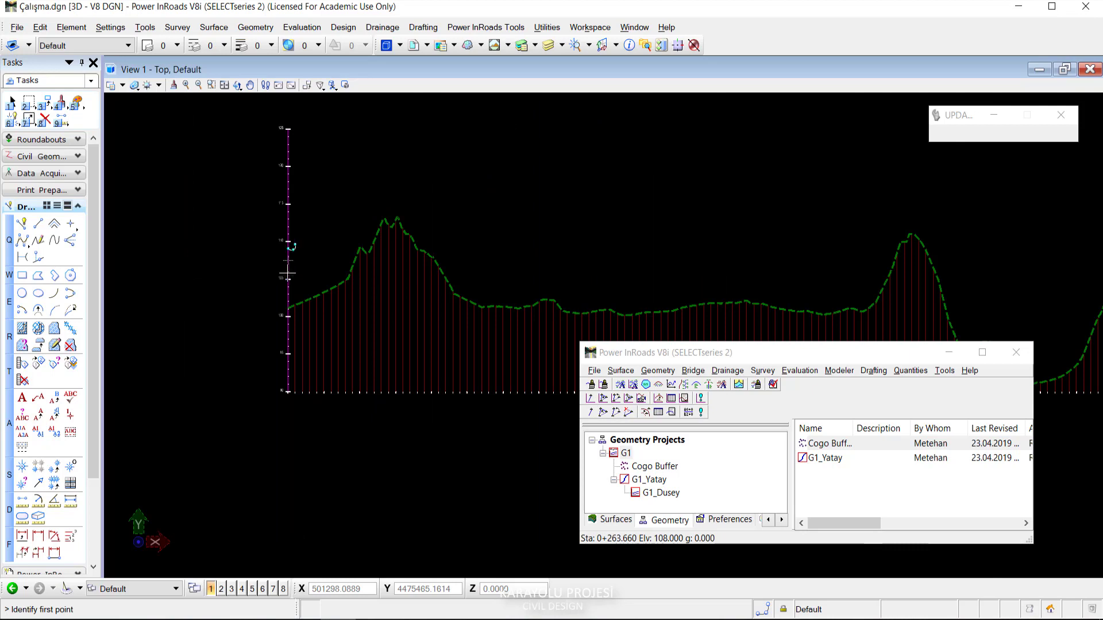
click(288, 260)
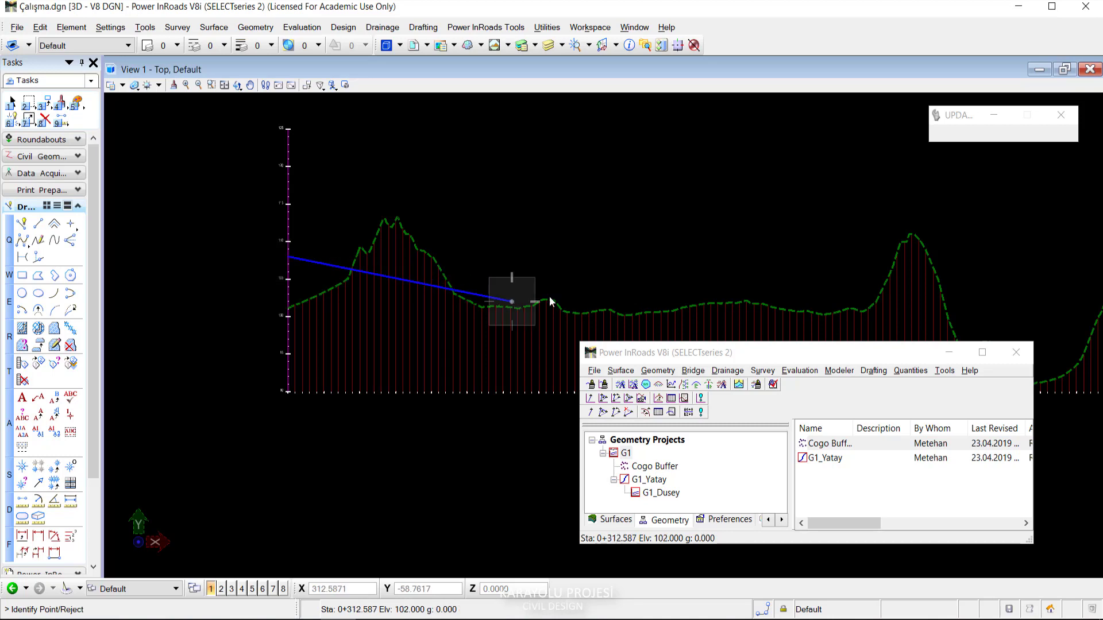
mouse_move(512, 300)
middle_down()
mouse_move(729, 309)
mouse_move(633, 309)
middle_up()
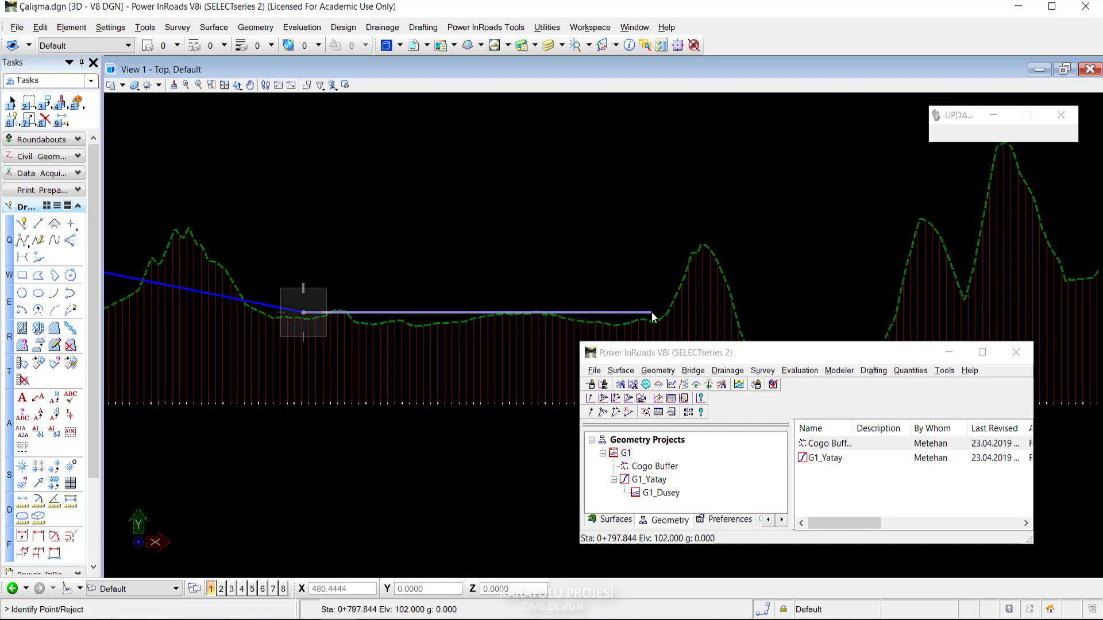
scroll(655, 312, down, 2)
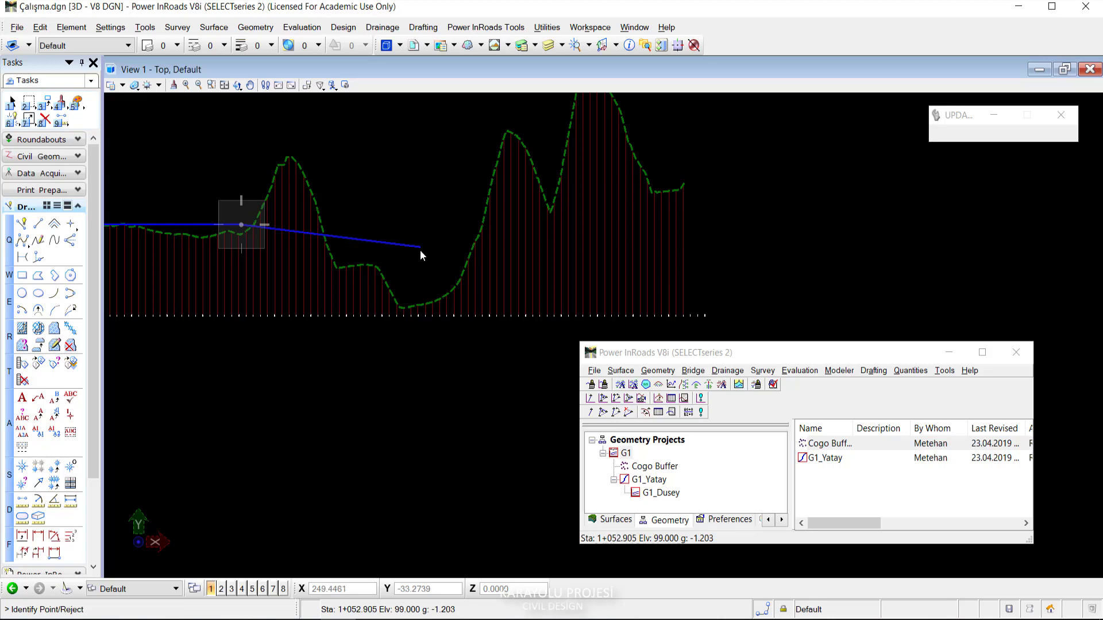
click(419, 248)
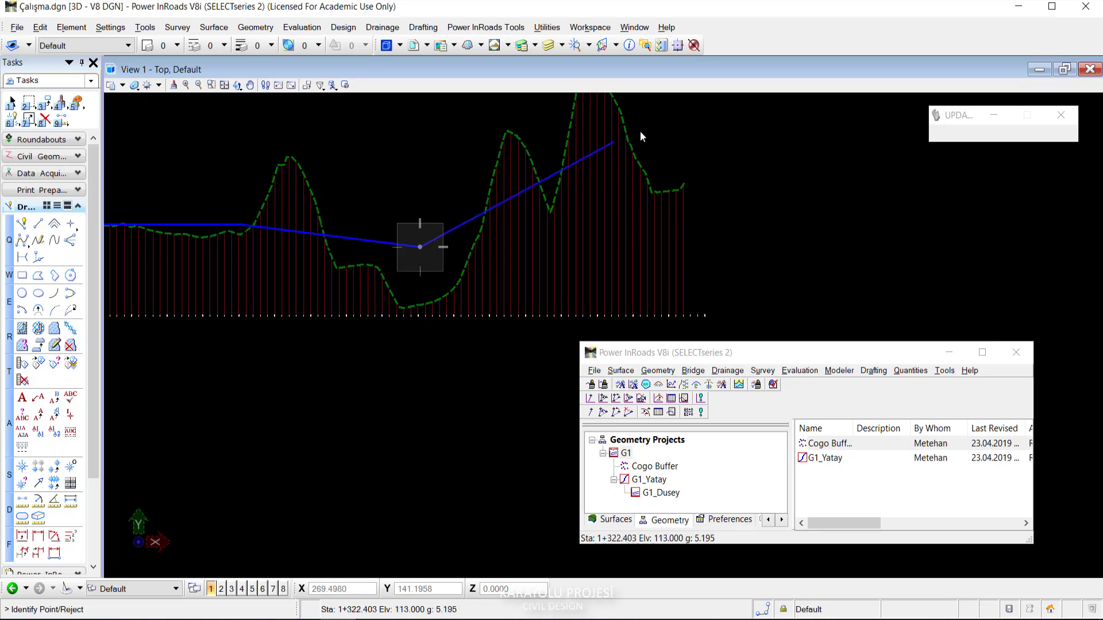
click(683, 185)
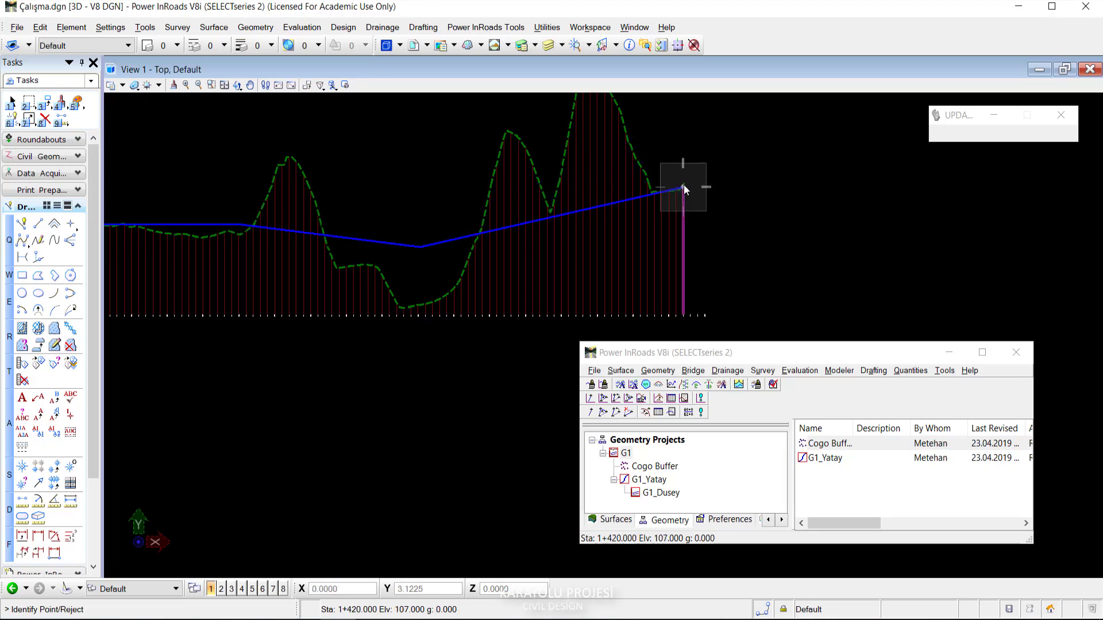
right_click(756, 193)
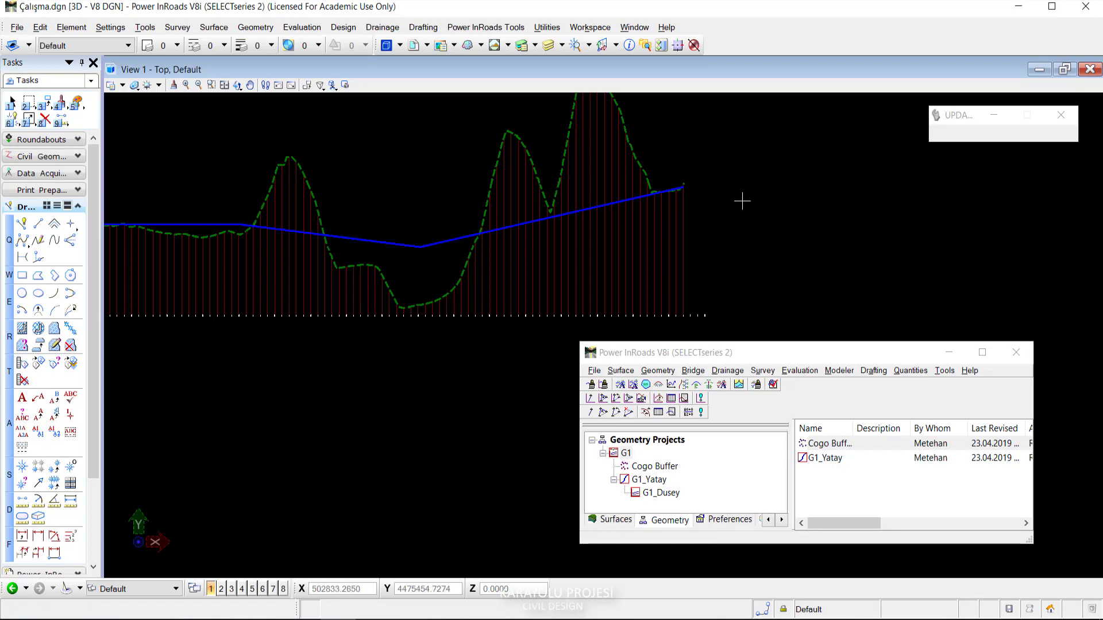
Zoom and pan to show the whole profile with its new vertical alignment.
scroll(406, 217, down, 2)
scroll(443, 243, down, 2)
scroll(443, 243, up, 4)
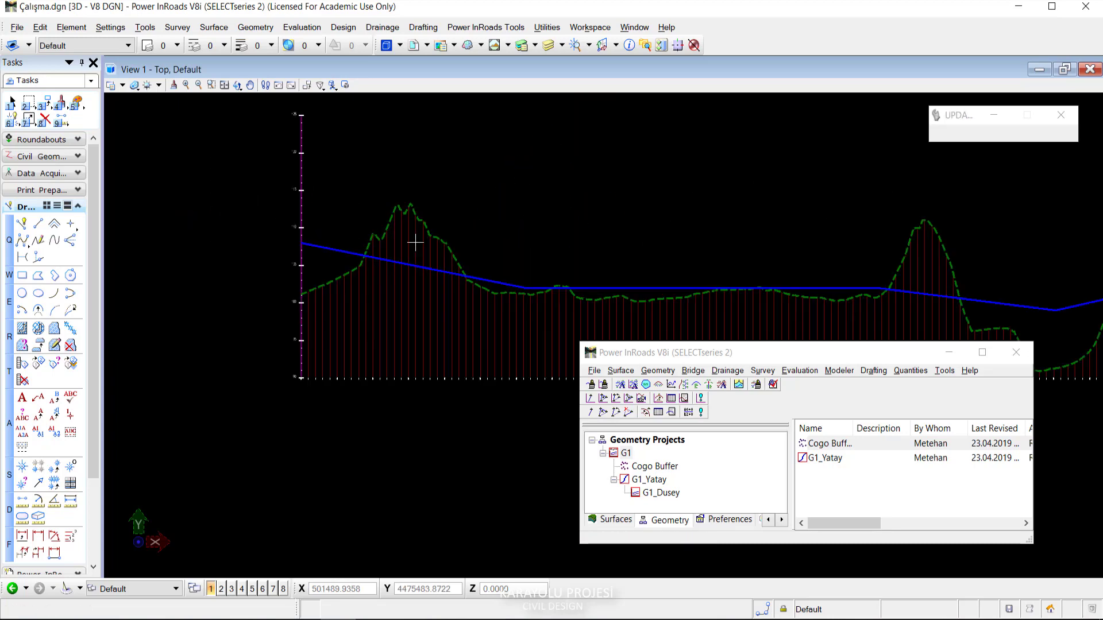
scroll(452, 225, down, 2)
middle_drag(453, 225, 429, 214)
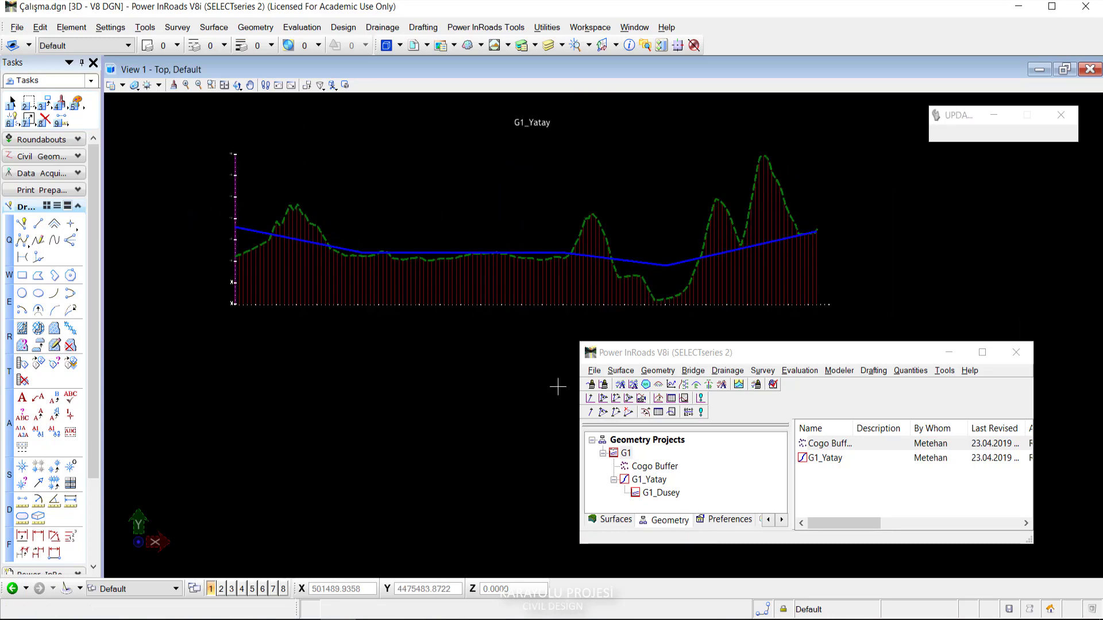
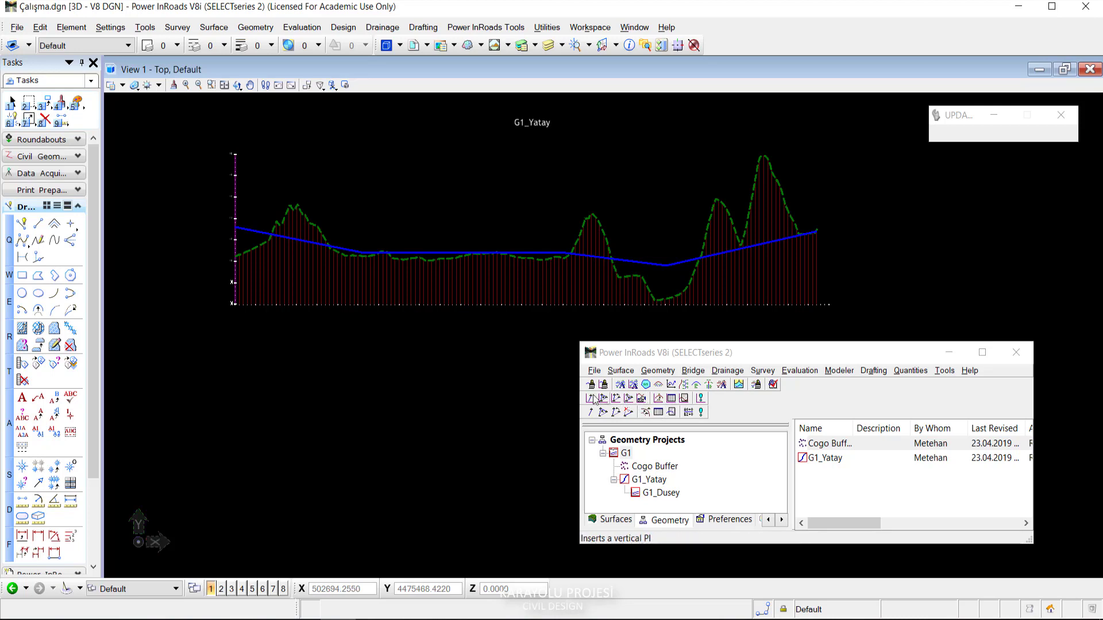
Open Define Vertical Curve Set for the profile and its Vertical Design Calculator.
click(646, 399)
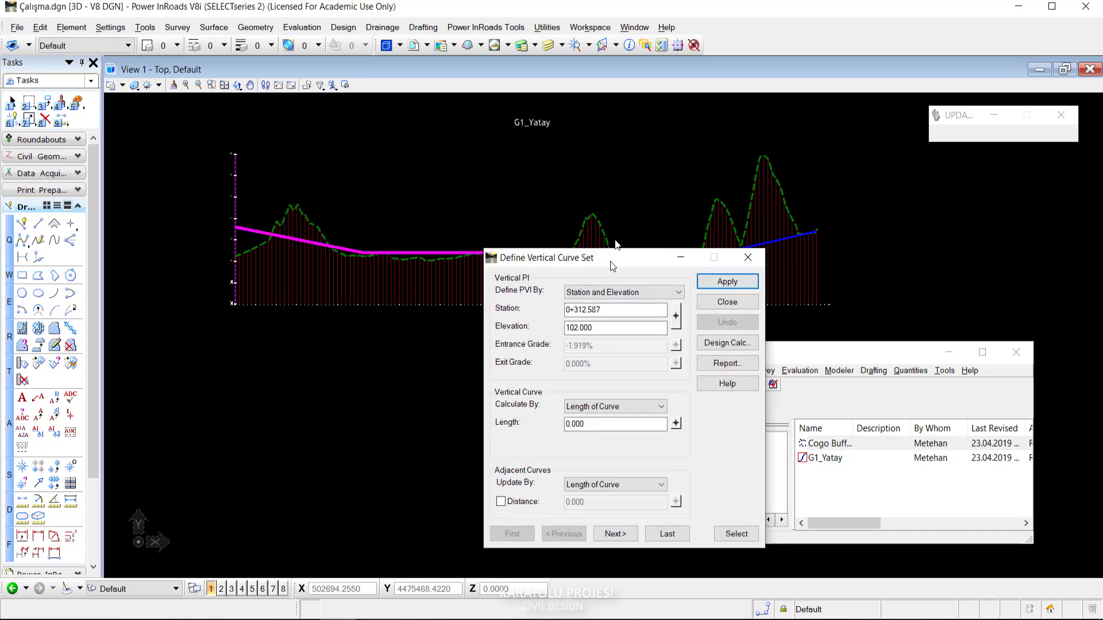
drag(614, 265, 619, 230)
click(748, 307)
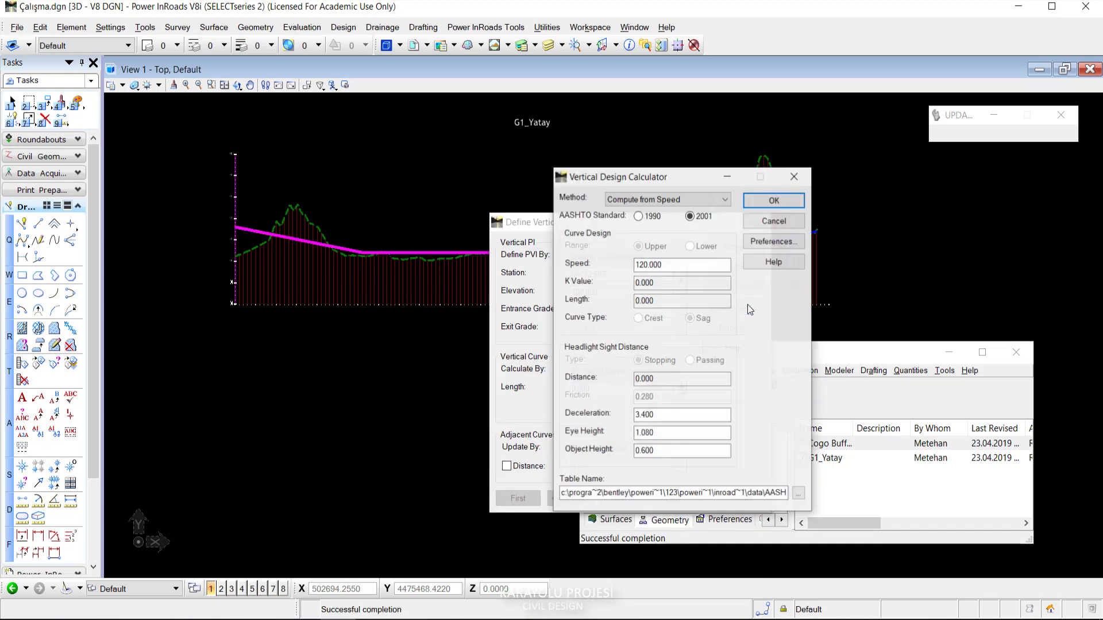
drag(673, 175, 677, 213)
Compute vertical curve values from a design speed of 90.
click(672, 237)
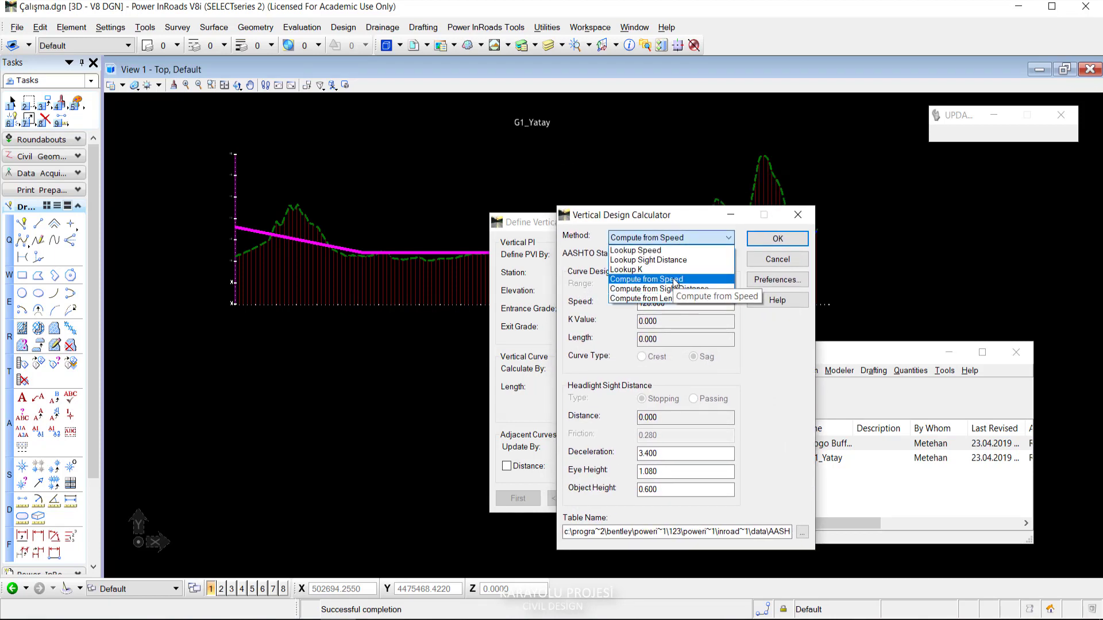
click(675, 281)
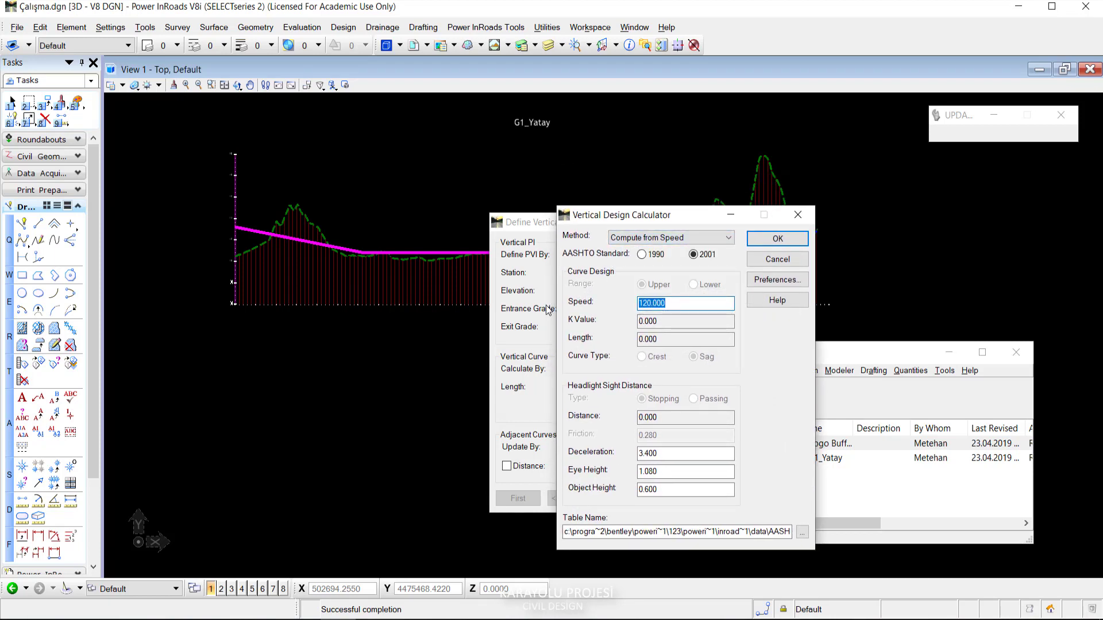
text(90)
key(Tab)
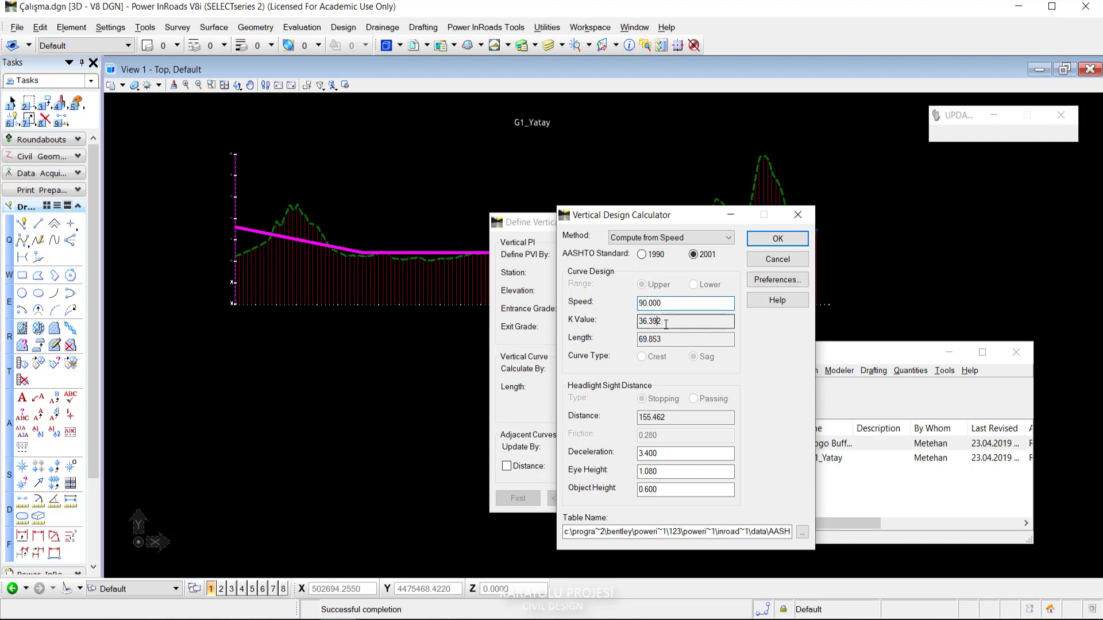
key(shift+Tab)
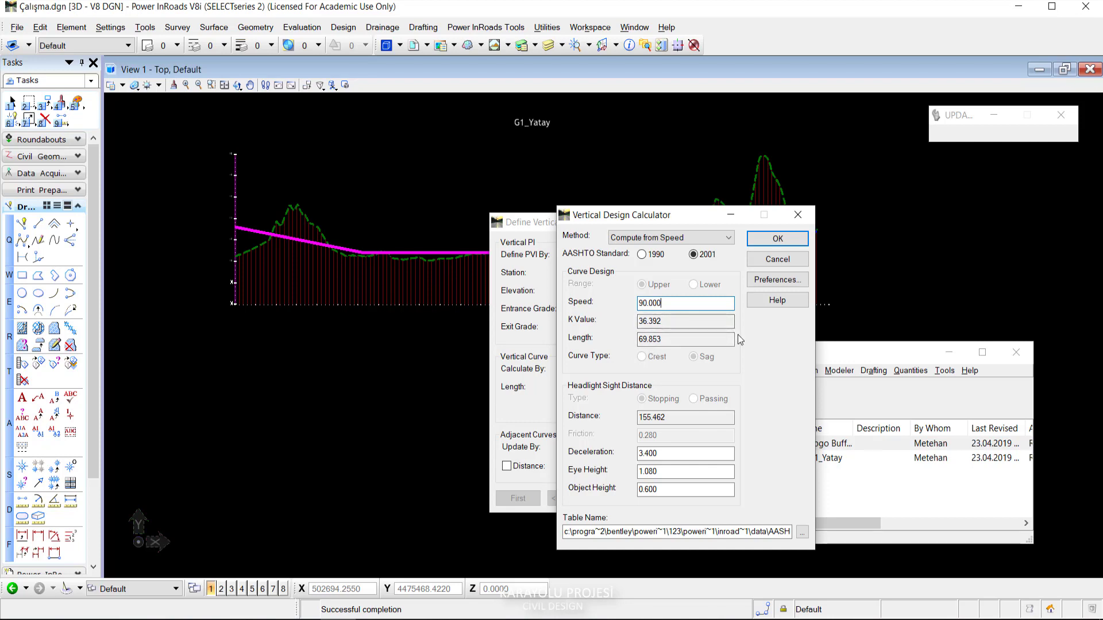
drag(662, 303, 633, 303)
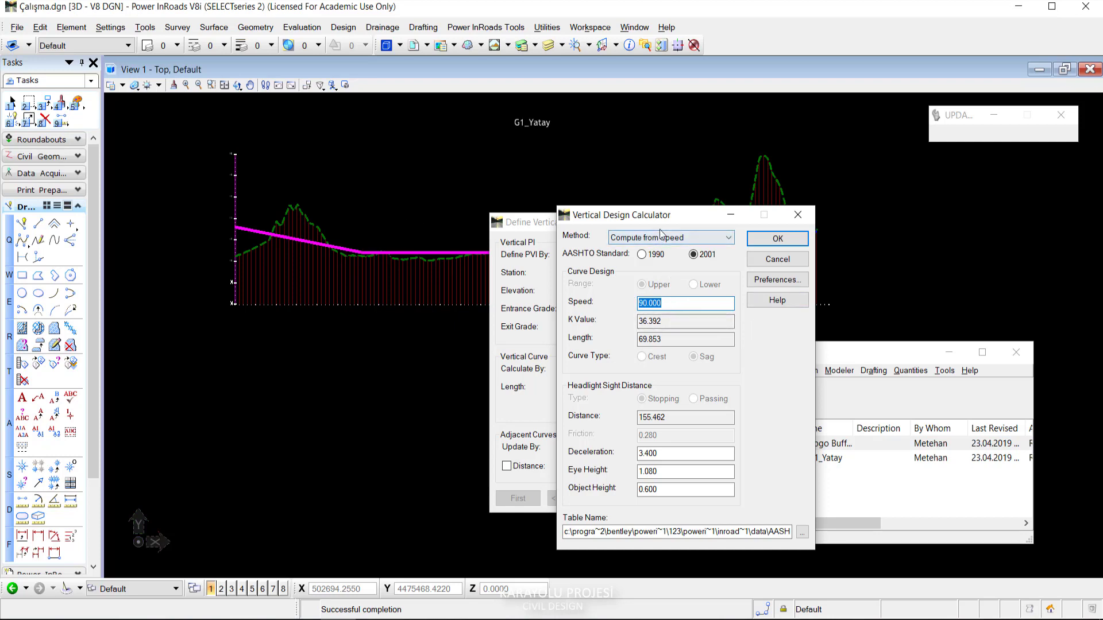
Compute from curve length with 150, then 200 m, giving speed 158.018.
click(655, 237)
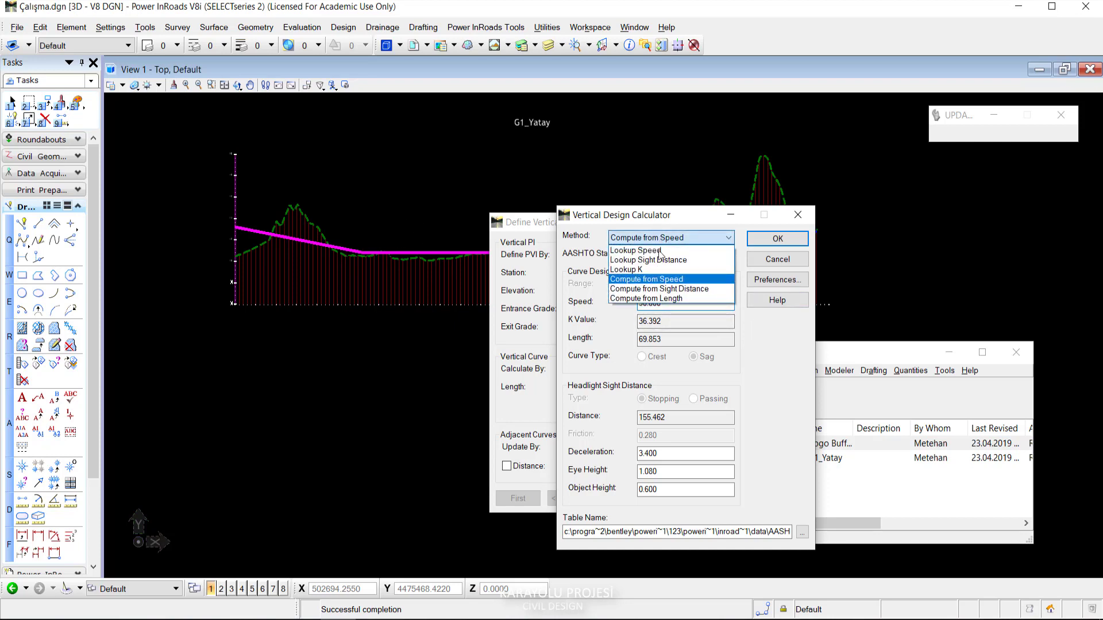
click(618, 297)
text(150)
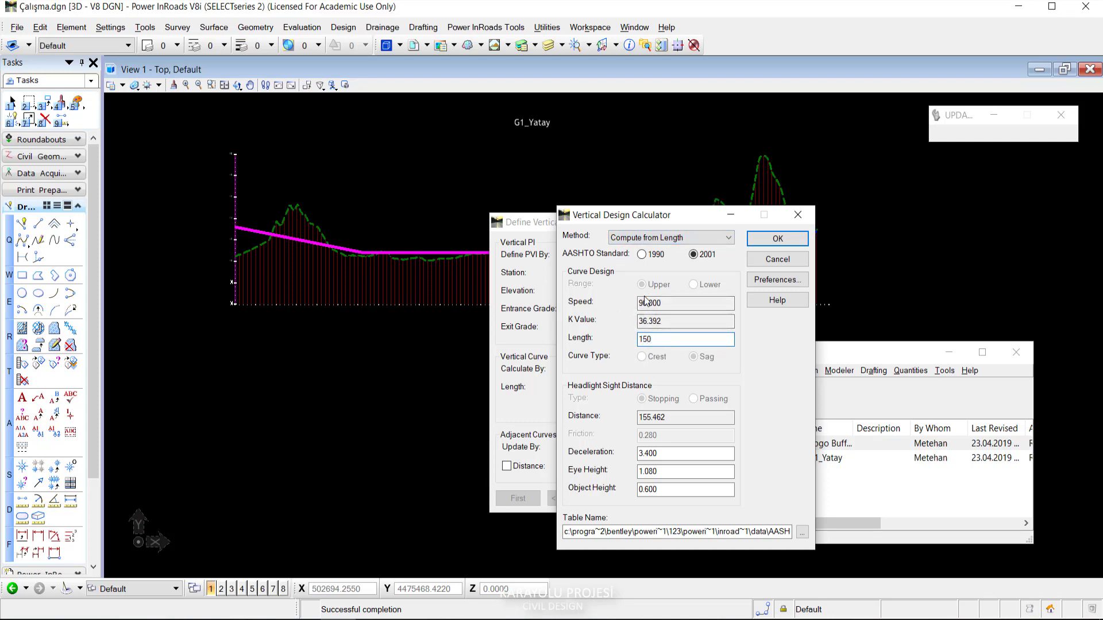
click(644, 299)
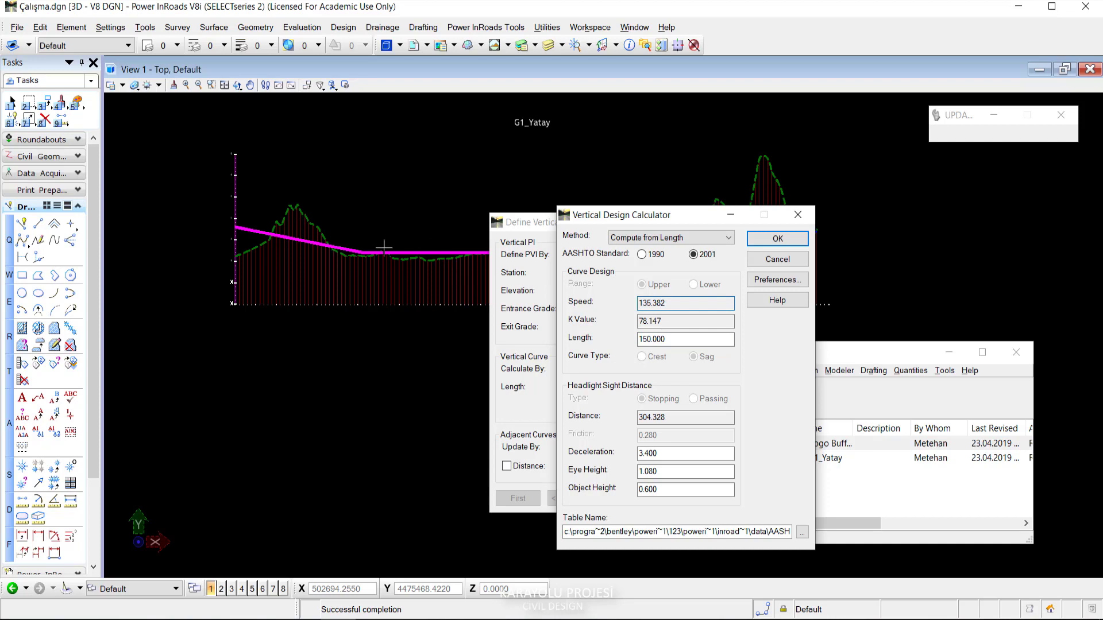
drag(684, 215, 742, 291)
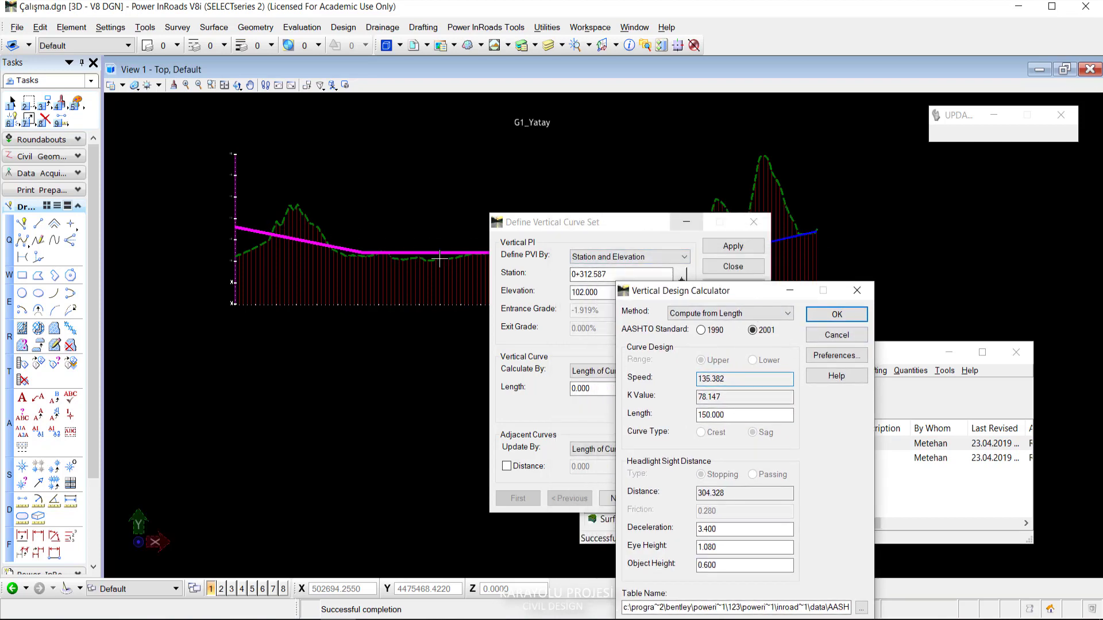
drag(740, 290, 681, 219)
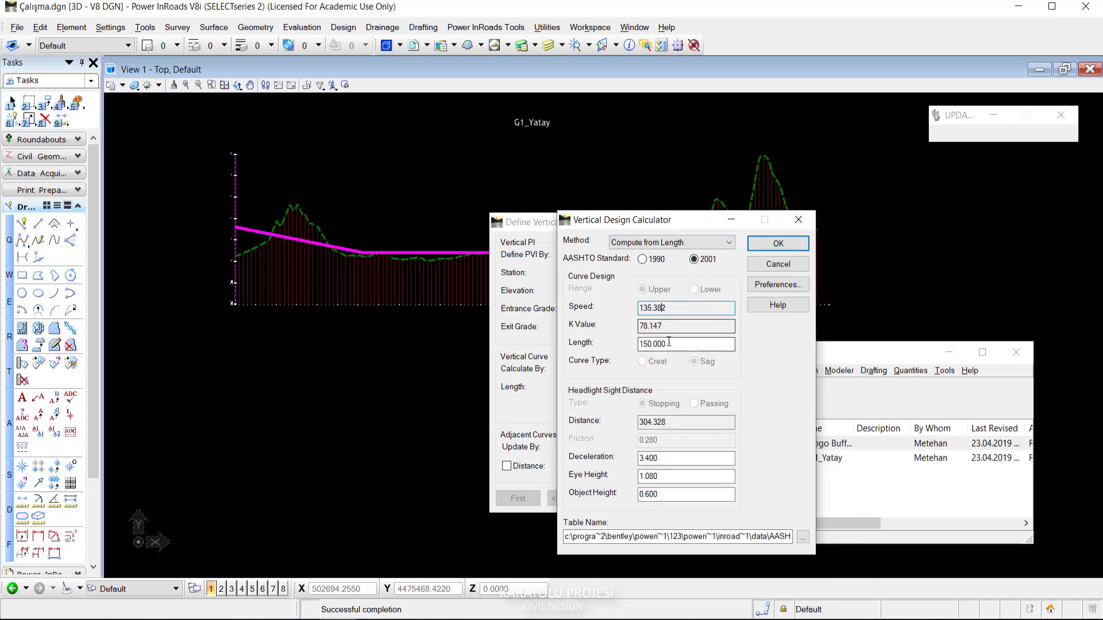
double_click(668, 342)
text(200)
click(685, 308)
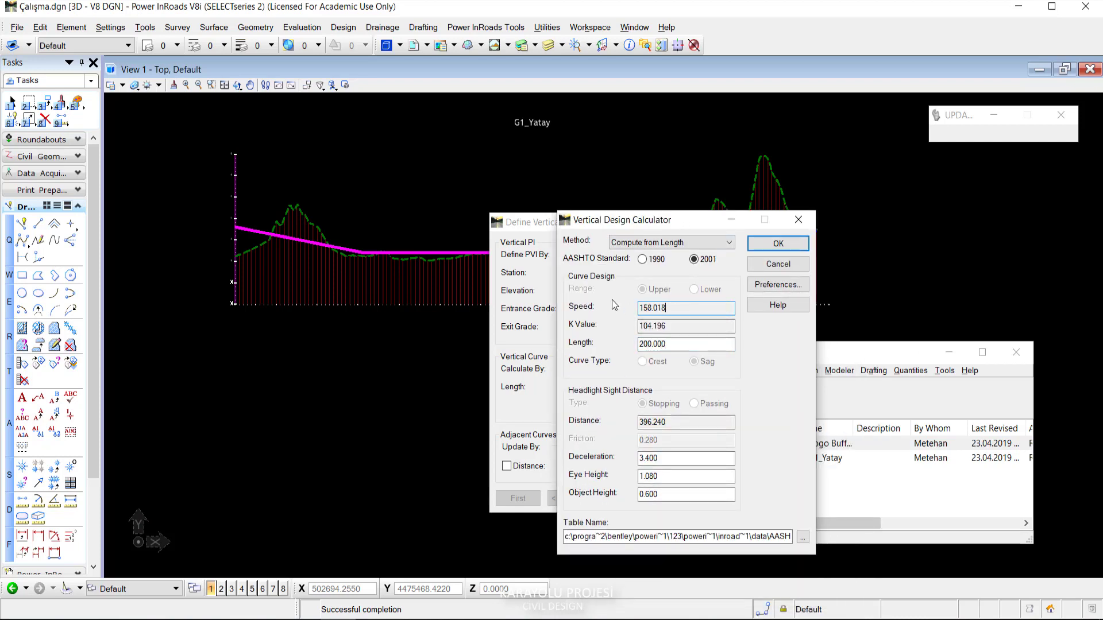
Close the calculator and apply a 200 m vertical curve at PI 0+312.587.
click(777, 243)
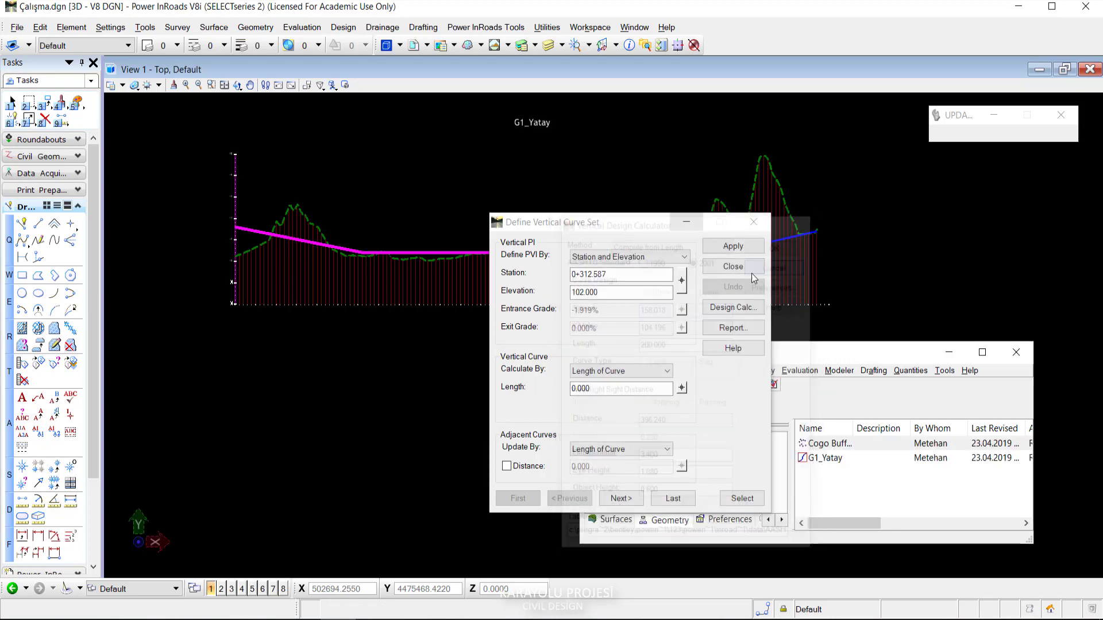
drag(631, 228, 726, 250)
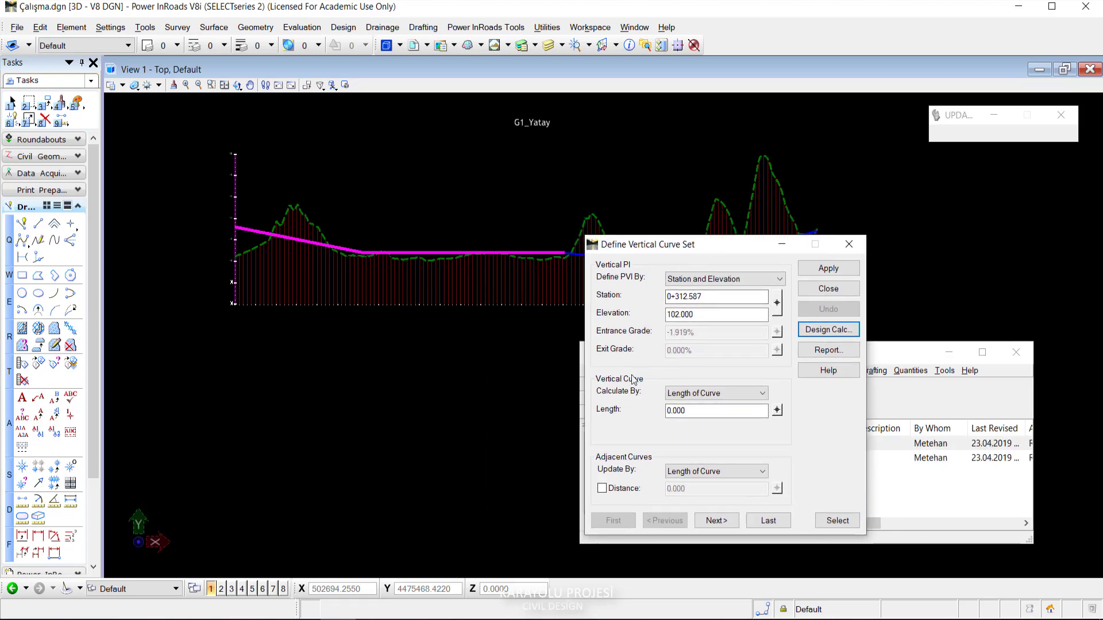
double_click(667, 410)
text(20)
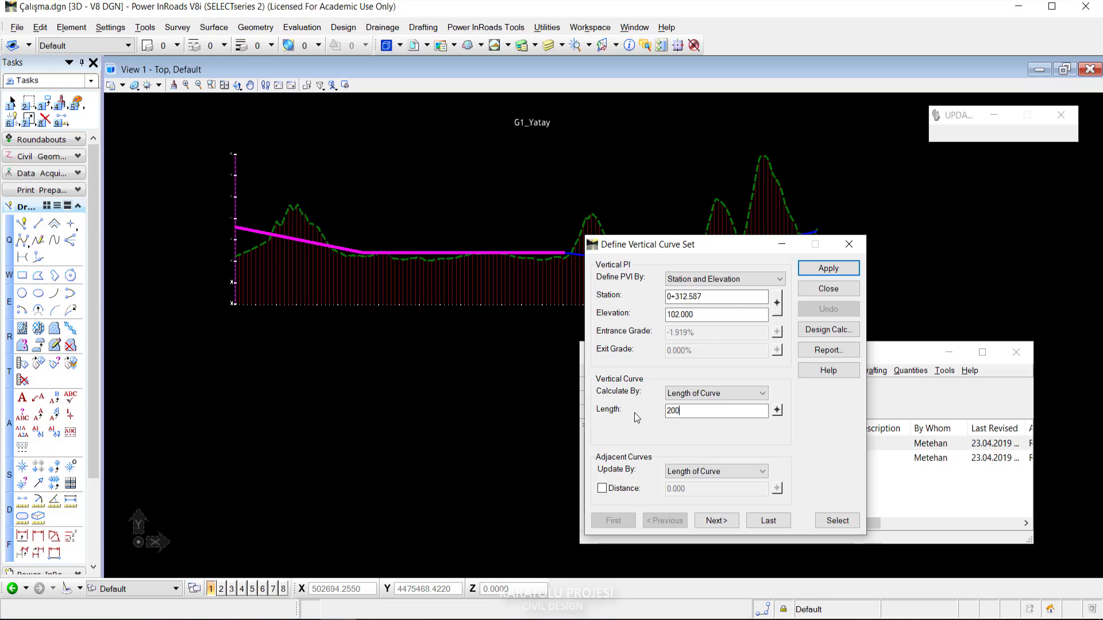
text(0)
click(829, 269)
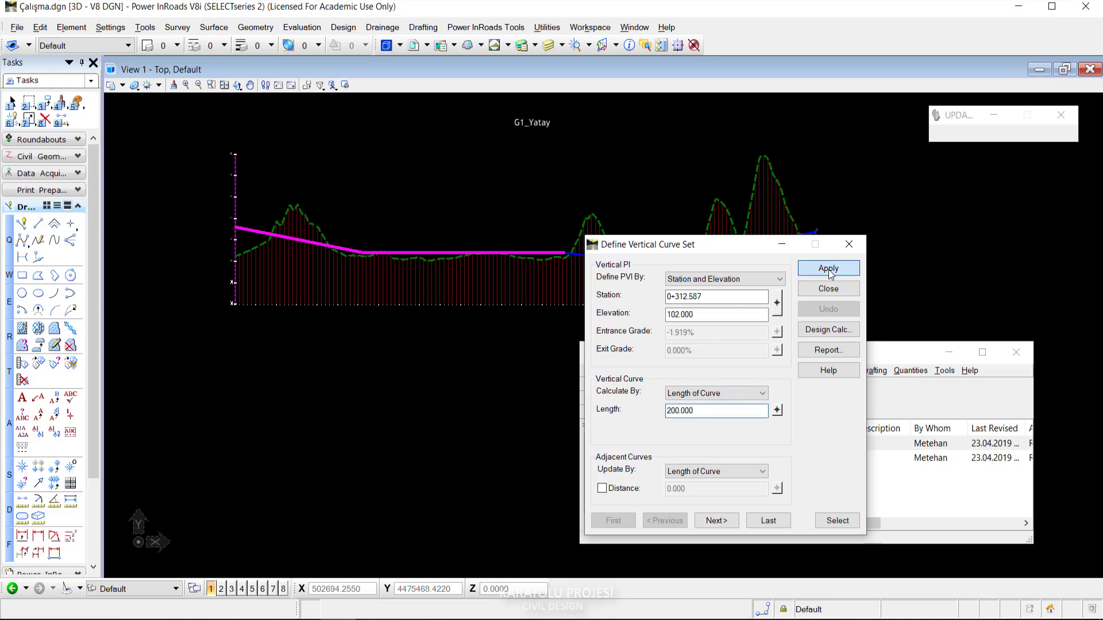
Apply a 200 m vertical curve at the second PI, 0+803.458.
click(722, 523)
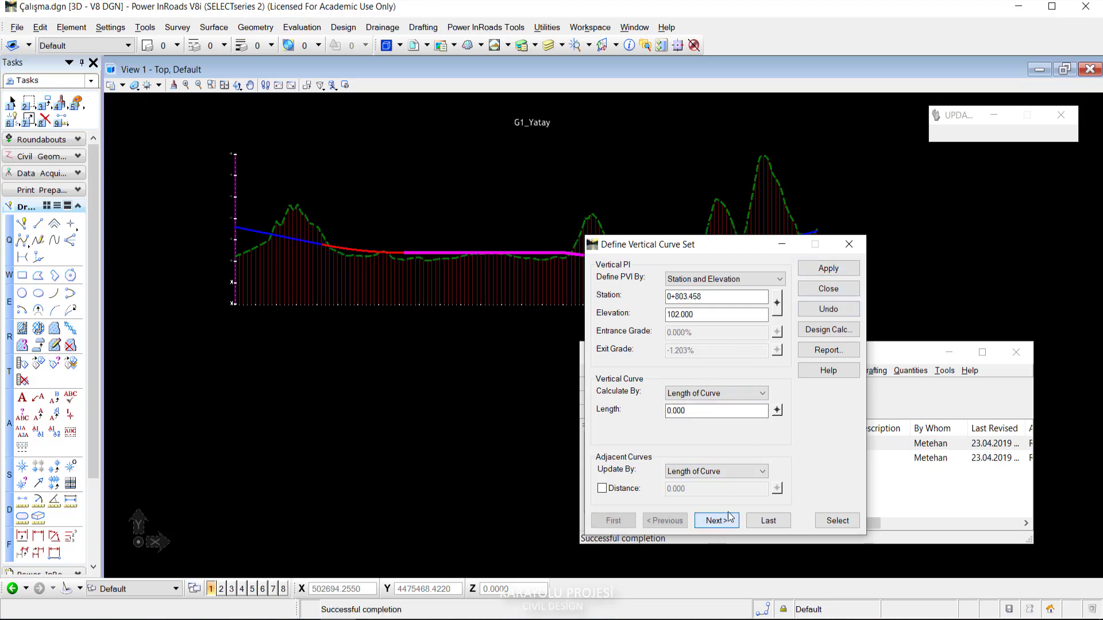
double_click(721, 409)
text(200)
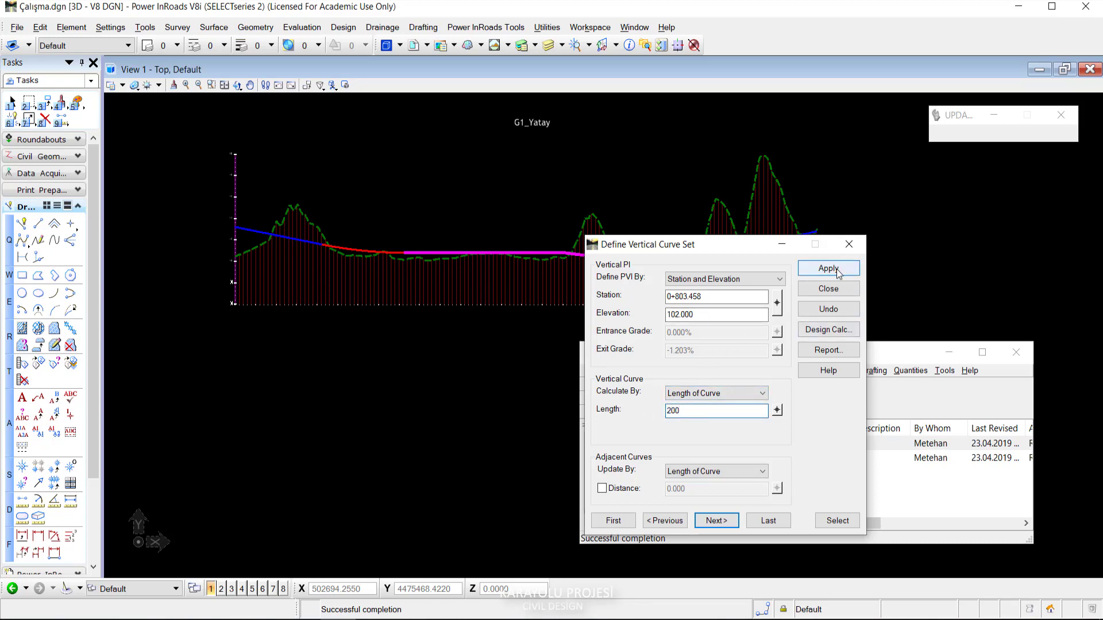
click(841, 267)
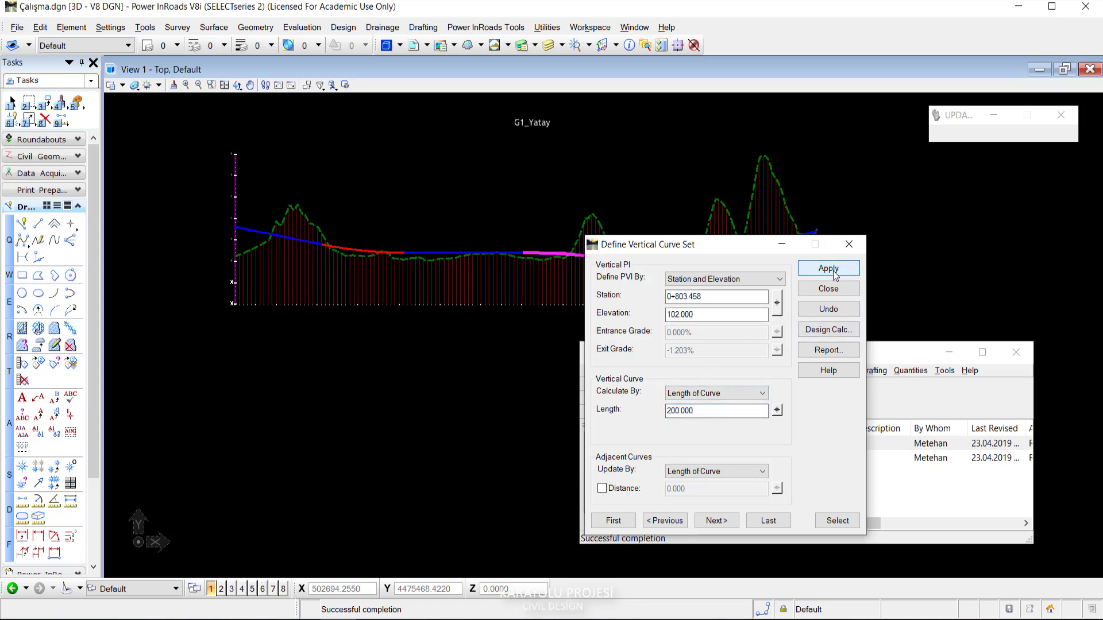
drag(708, 249, 813, 305)
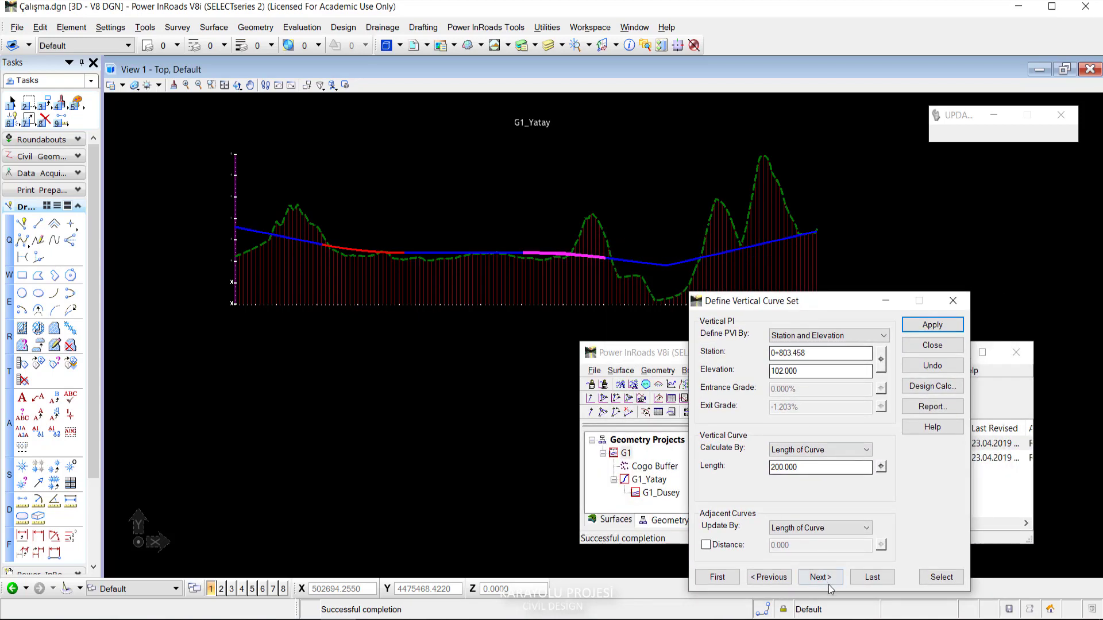
Apply a 200 m curve at PI 1+052.905, close the curve set, and recentre the profile.
click(820, 577)
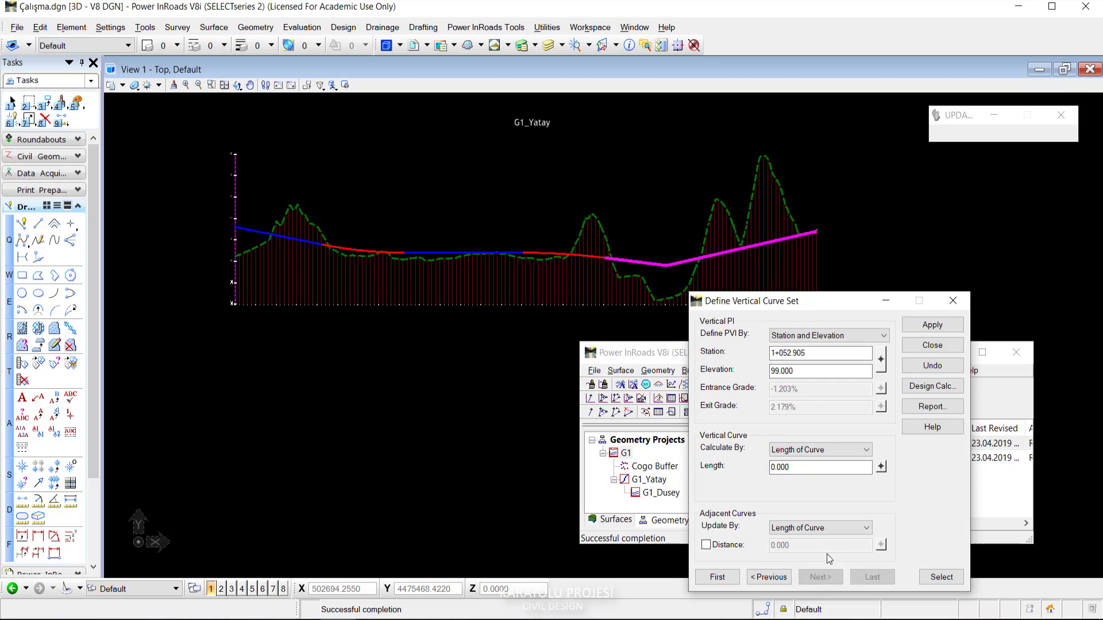
double_click(803, 467)
text(200)
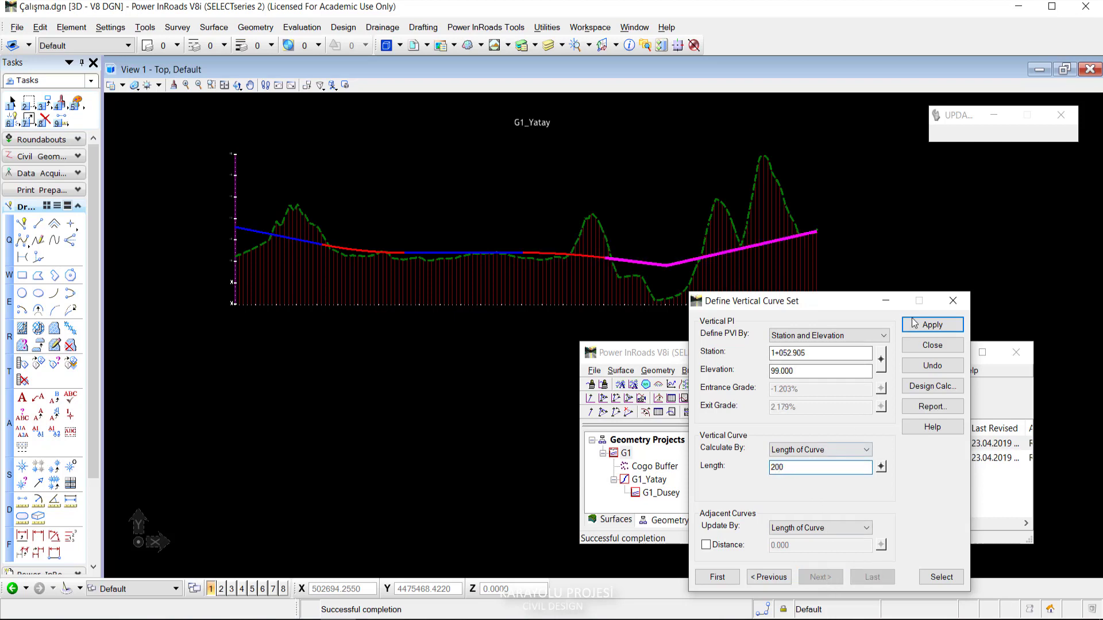
click(915, 323)
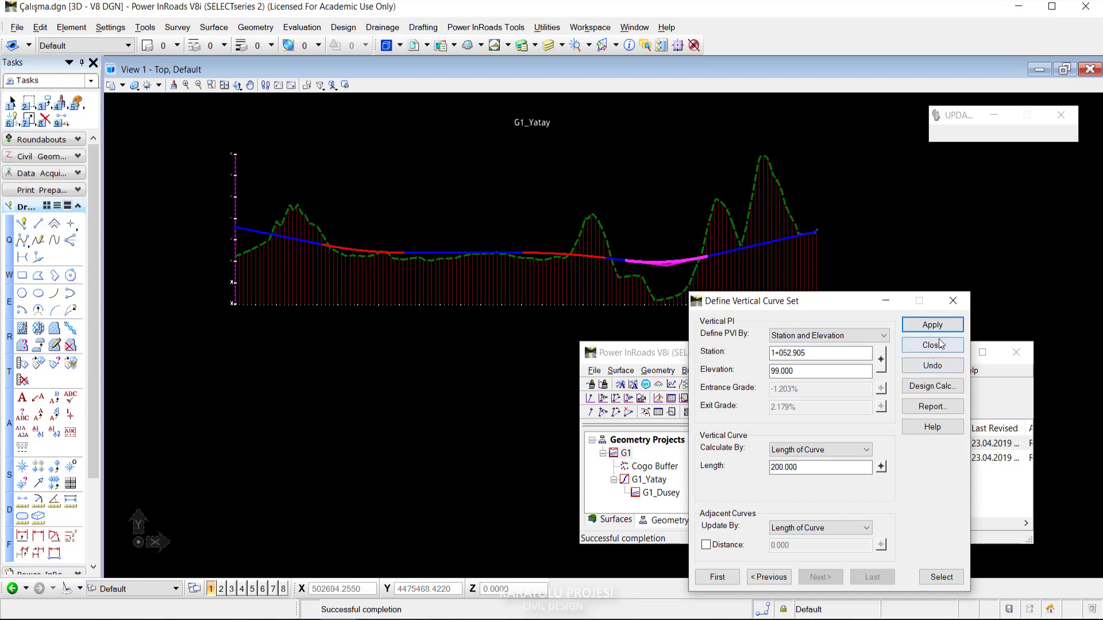
click(940, 344)
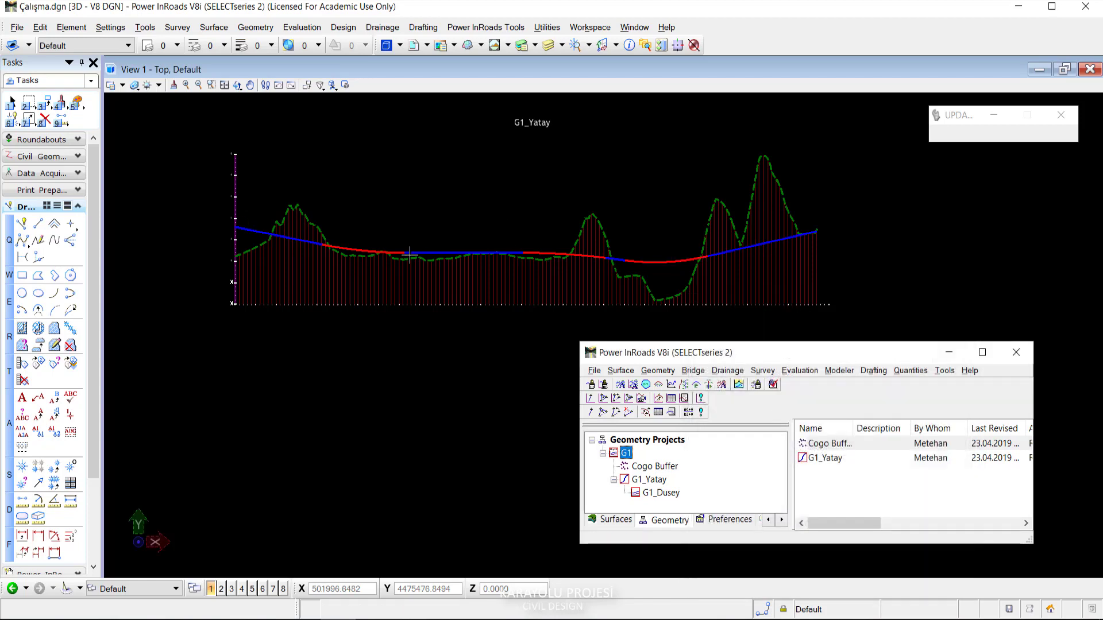
scroll(515, 241, up, 4)
scroll(455, 248, down, 2)
scroll(256, 225, down, 2)
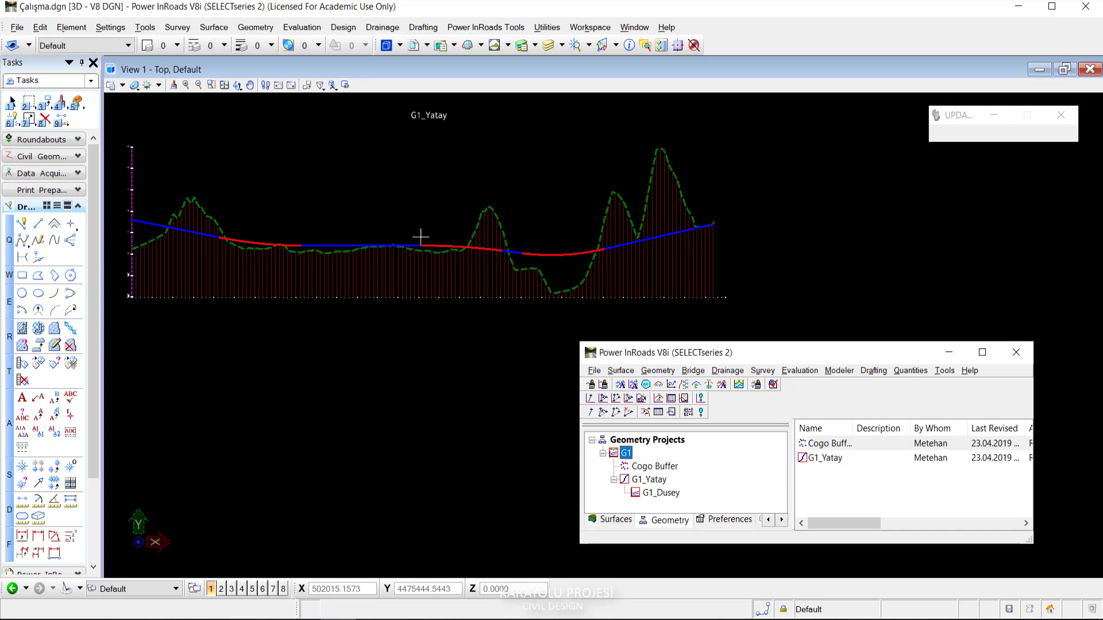
scroll(276, 198, up, 2)
scroll(287, 212, down, 2)
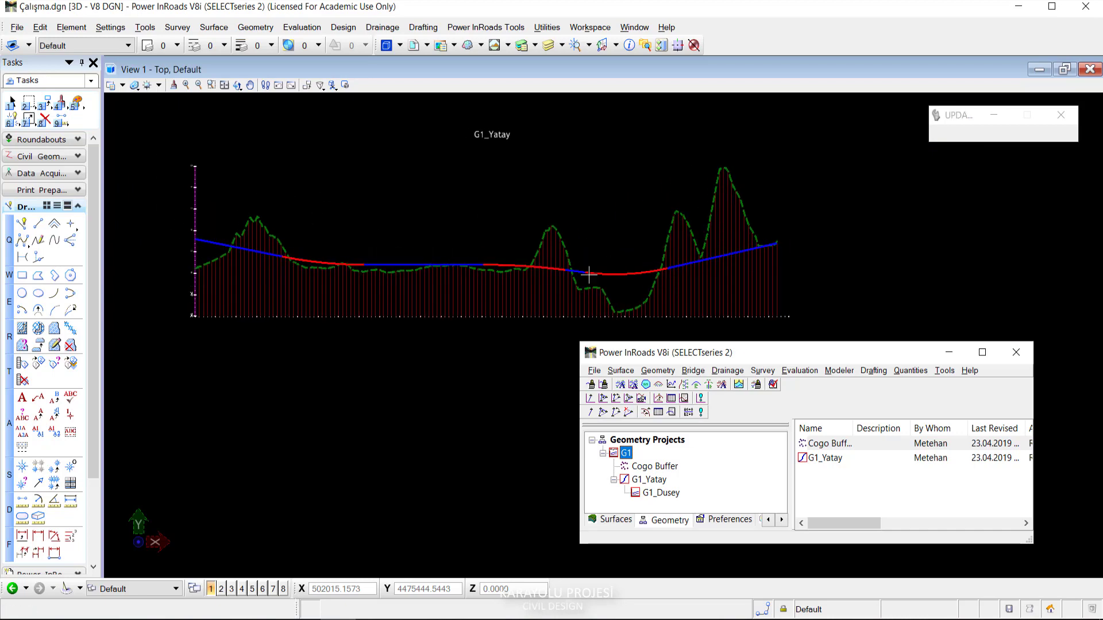
scroll(588, 275, down, 2)
scroll(547, 266, up, 2)
drag(666, 353, 651, 343)
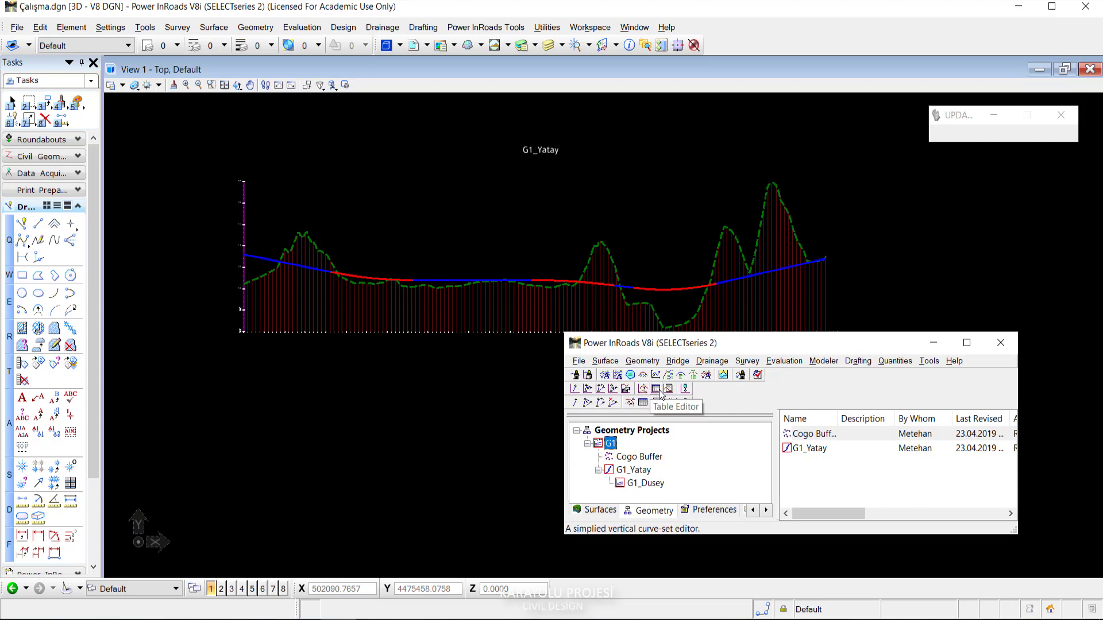
click(645, 402)
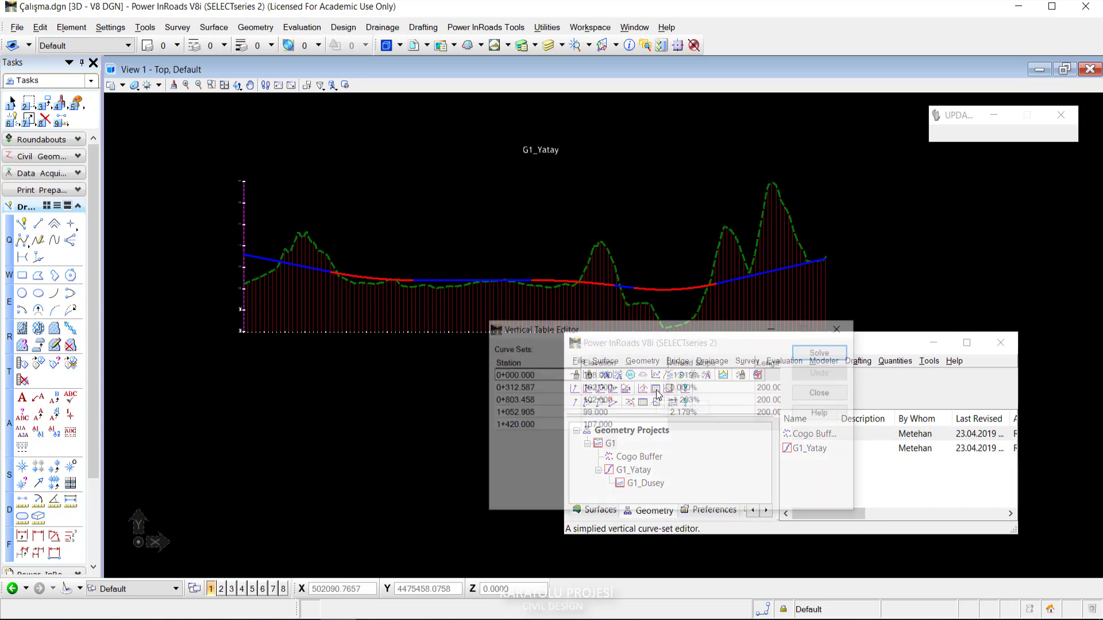
click(773, 424)
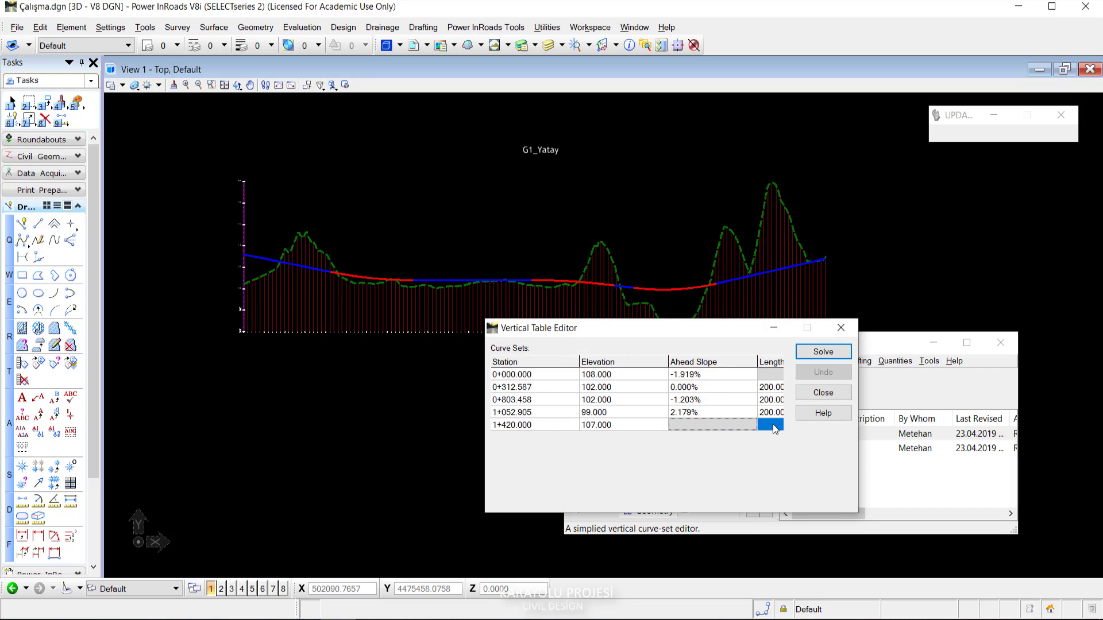
double_click(757, 362)
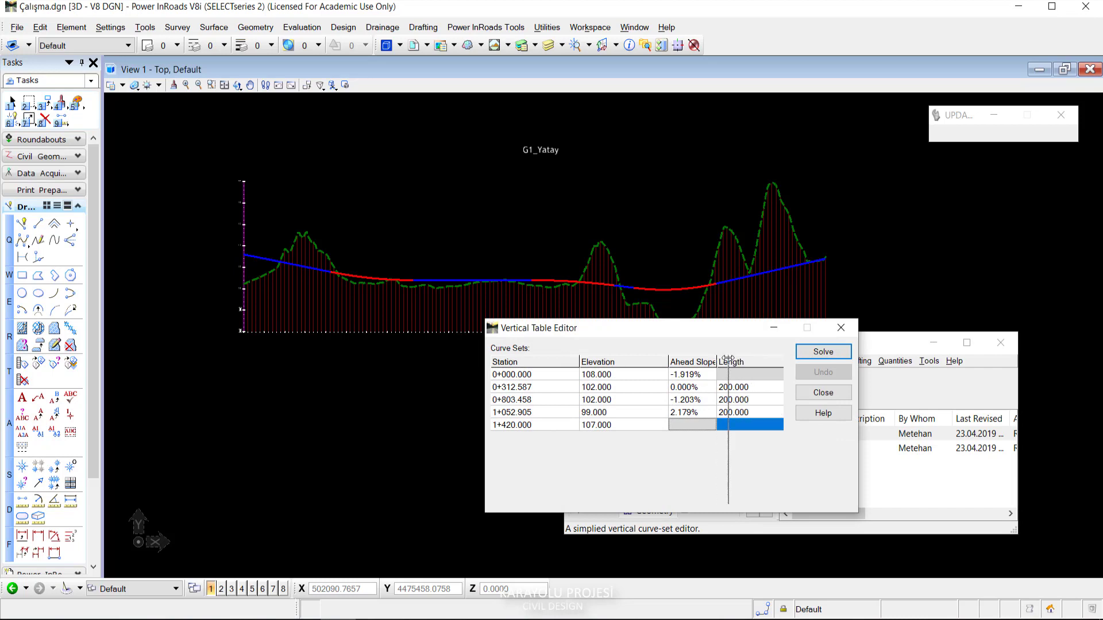
drag(716, 362, 728, 362)
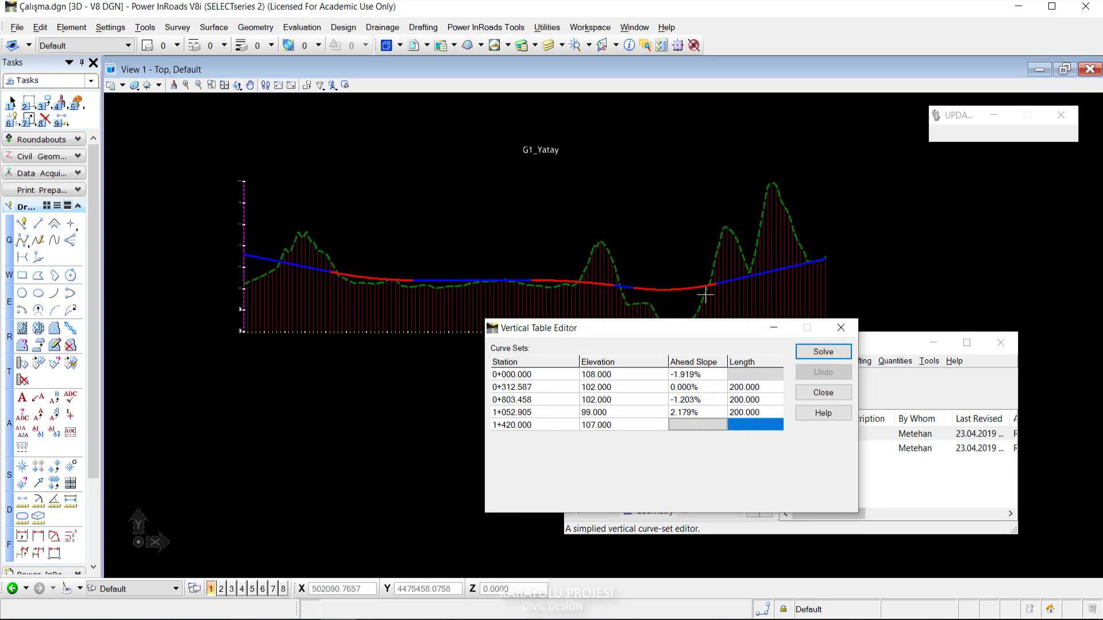
scroll(705, 294, up, 5)
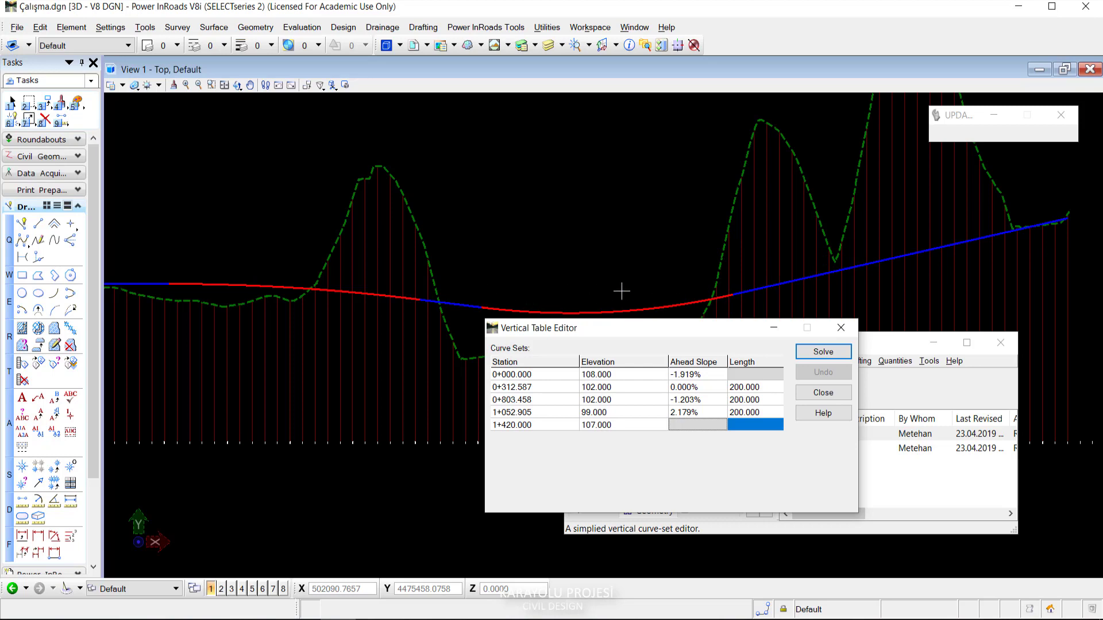
scroll(622, 291, down, 2)
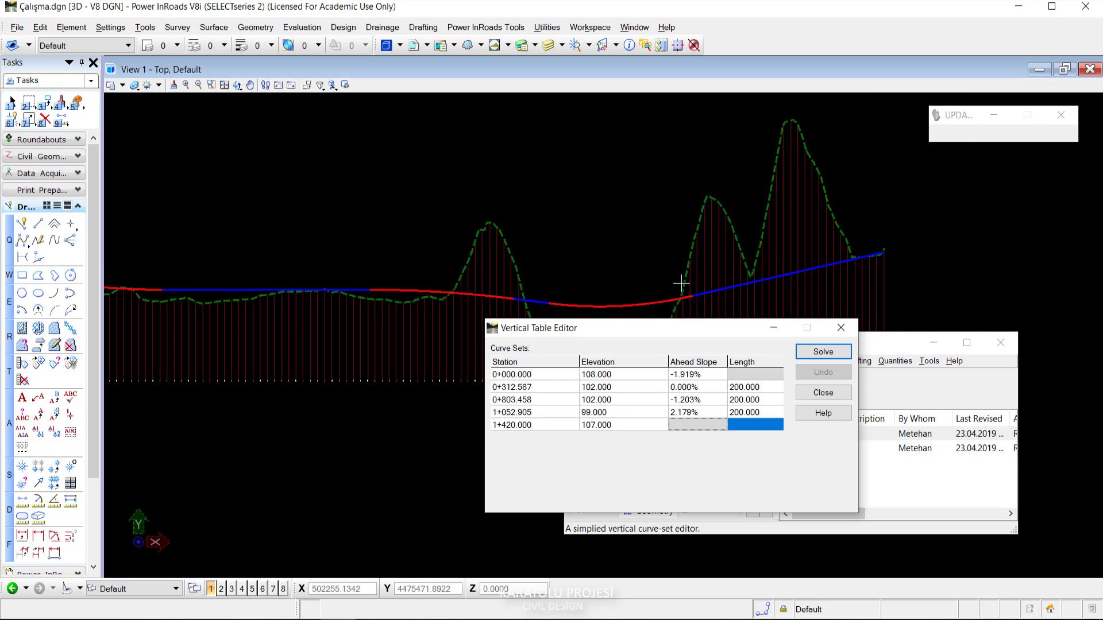
drag(668, 328, 683, 324)
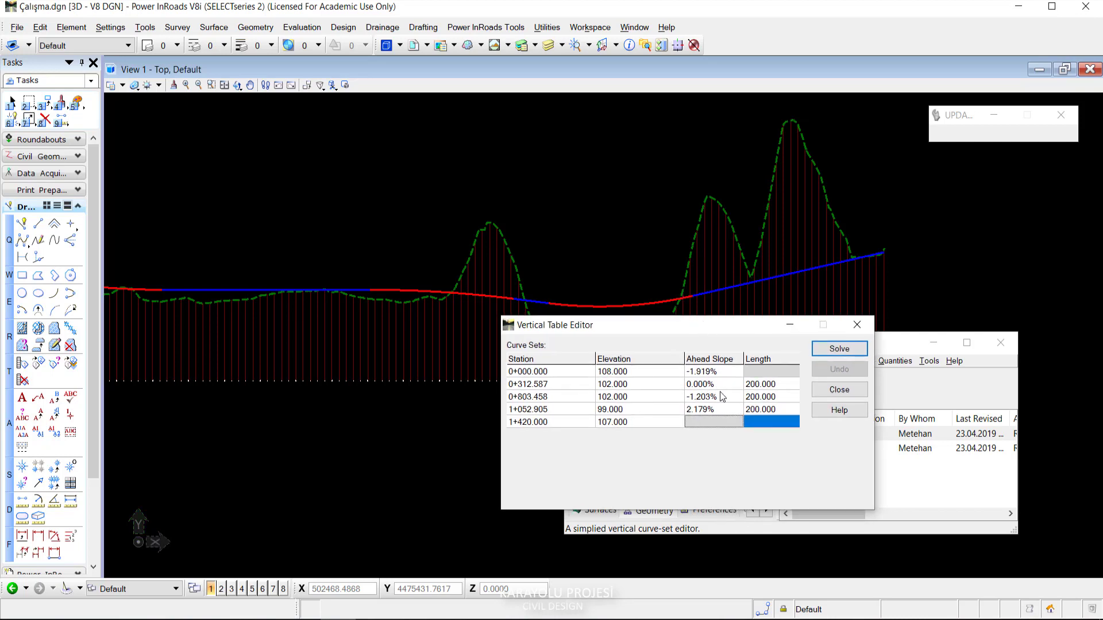
click(701, 372)
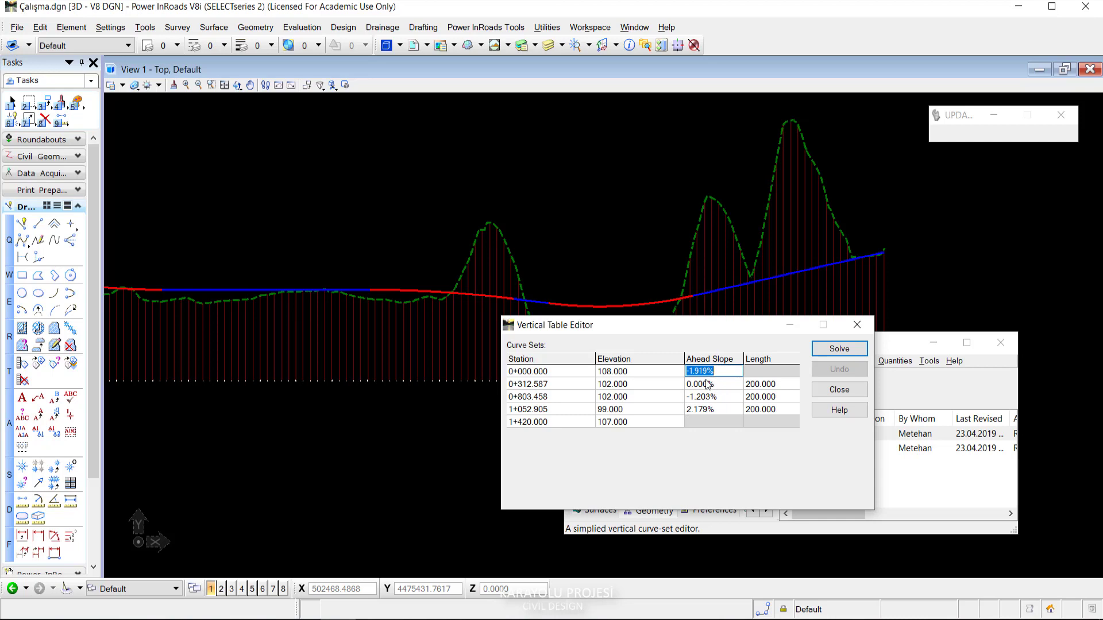
key(Down)
key(Down)
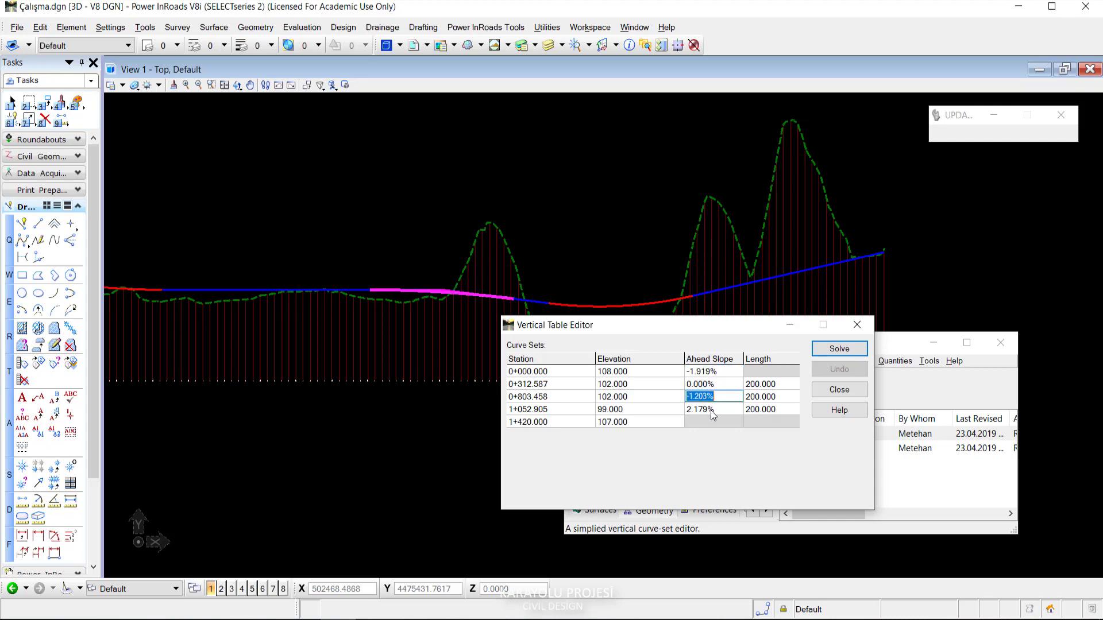
key(Down)
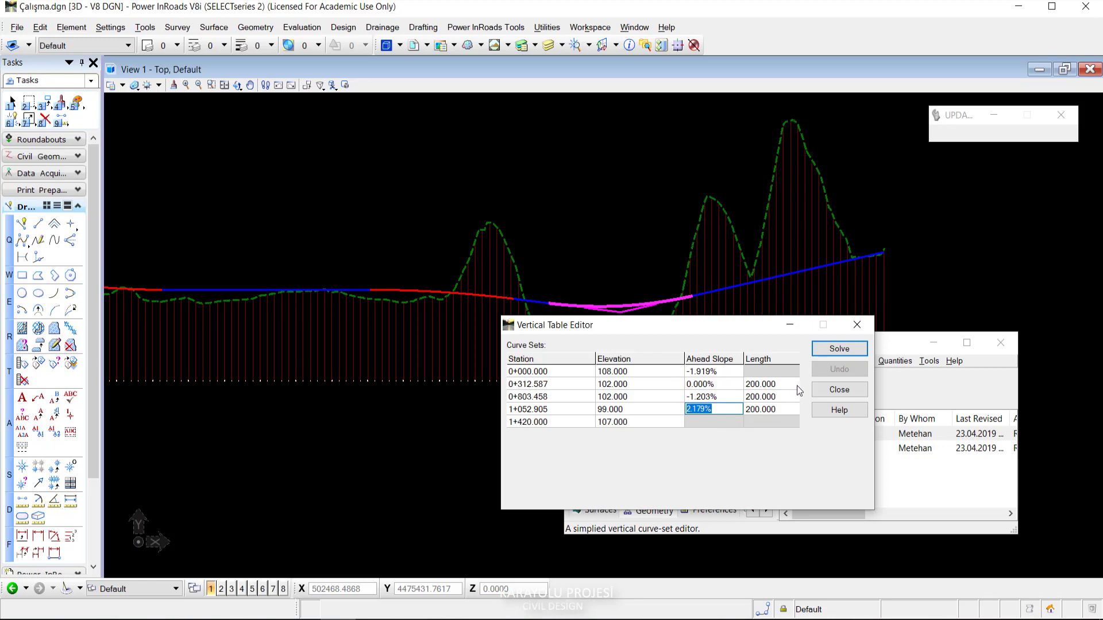
click(839, 390)
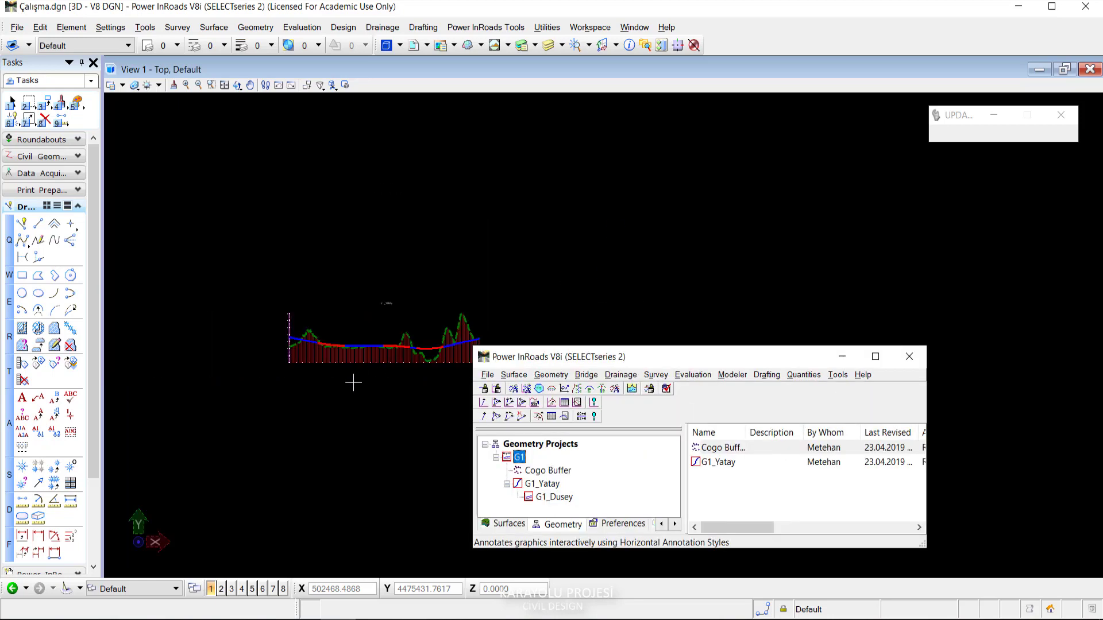
Zoom in on the G1_Yatay profile and bring up the Geometry viewing commands.
scroll(439, 344, up, 3)
scroll(451, 310, up, 2)
scroll(310, 238, down, 2)
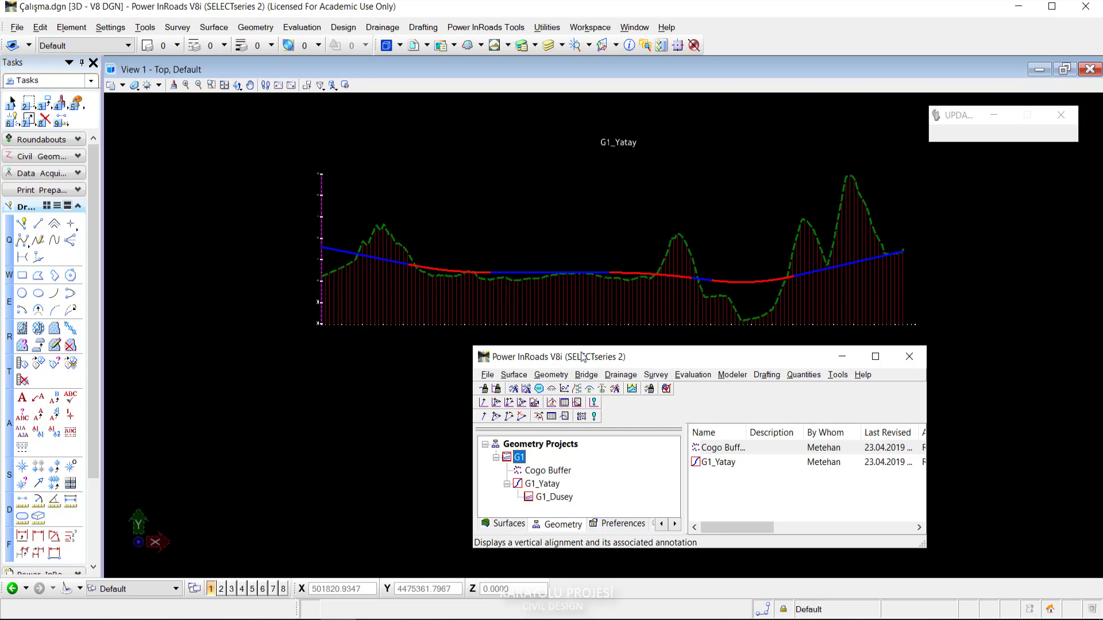
click(548, 378)
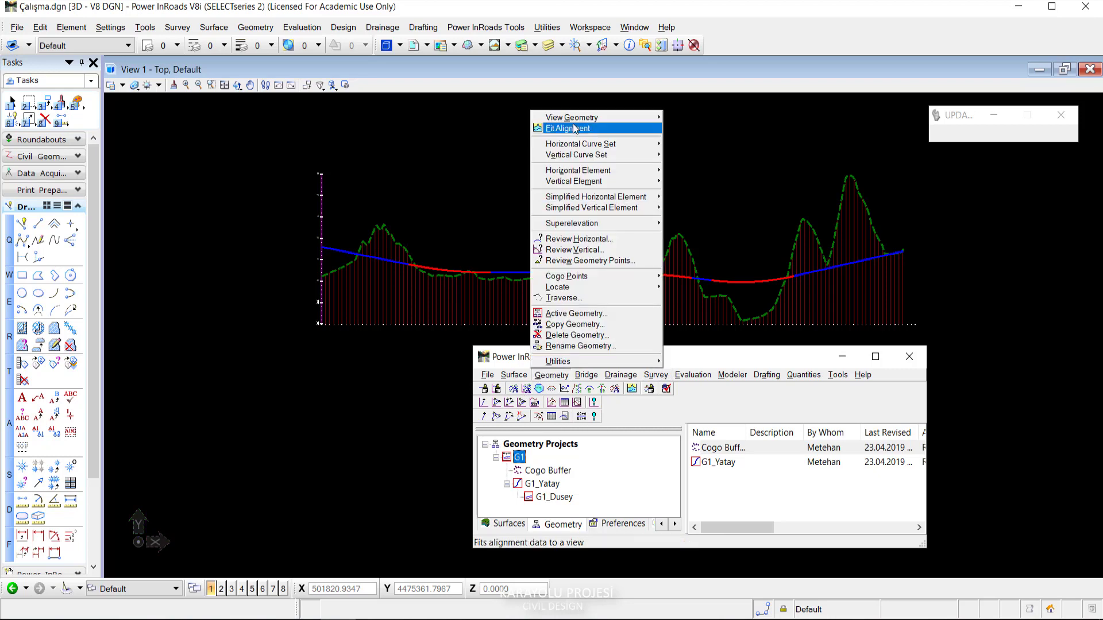
mouse_move(571, 117)
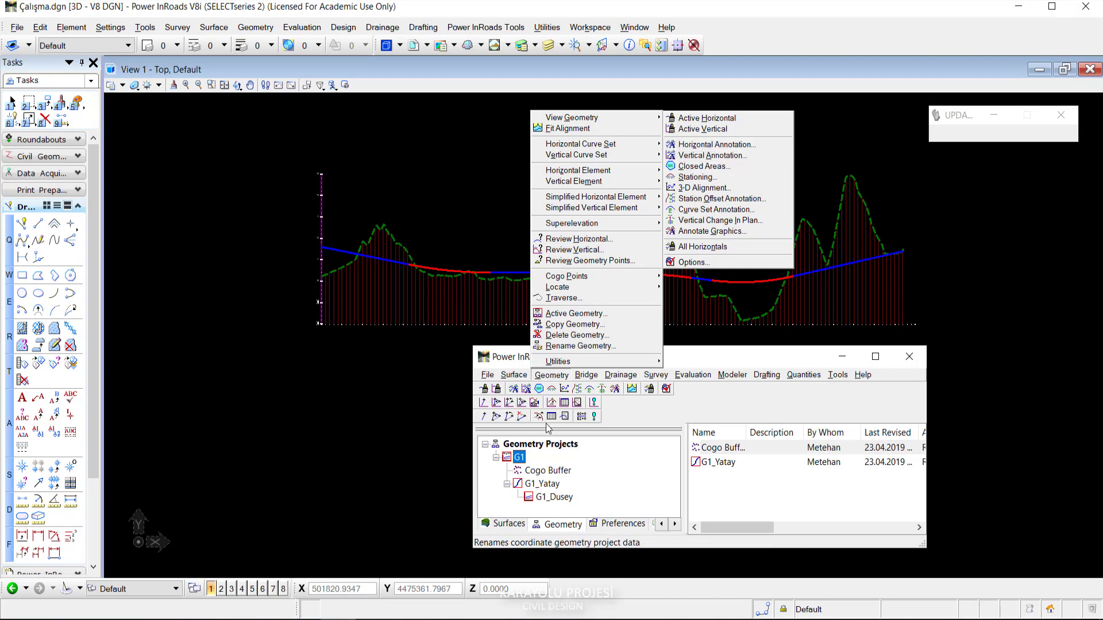
Load the 'Profil' preference in View Vertical Annotation and apply it to G1_Dusey.
click(515, 361)
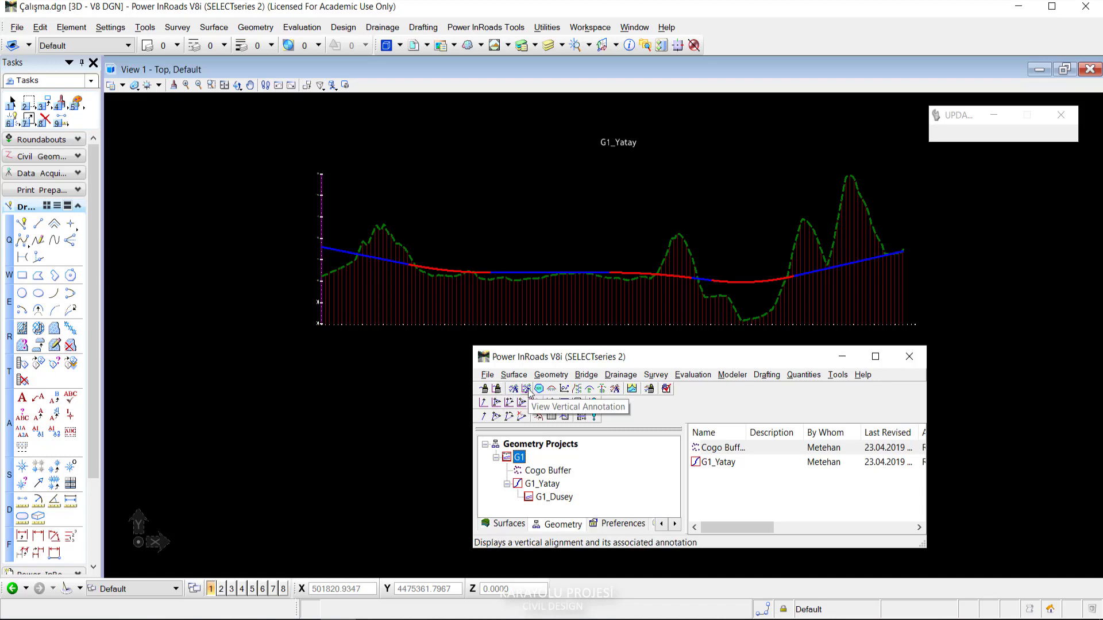
click(527, 390)
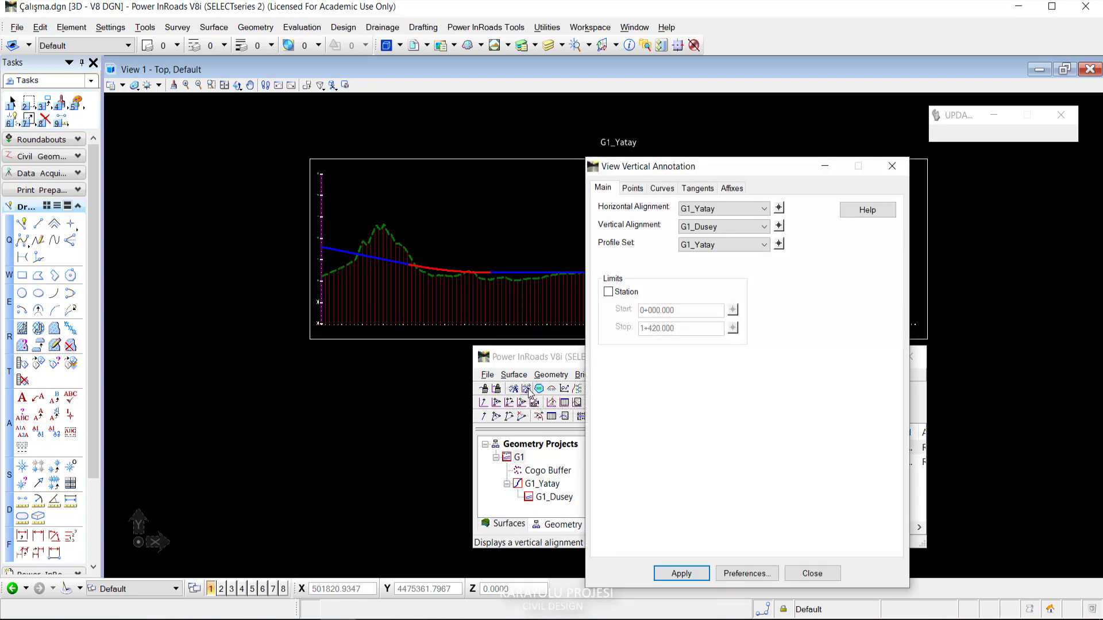
click(757, 583)
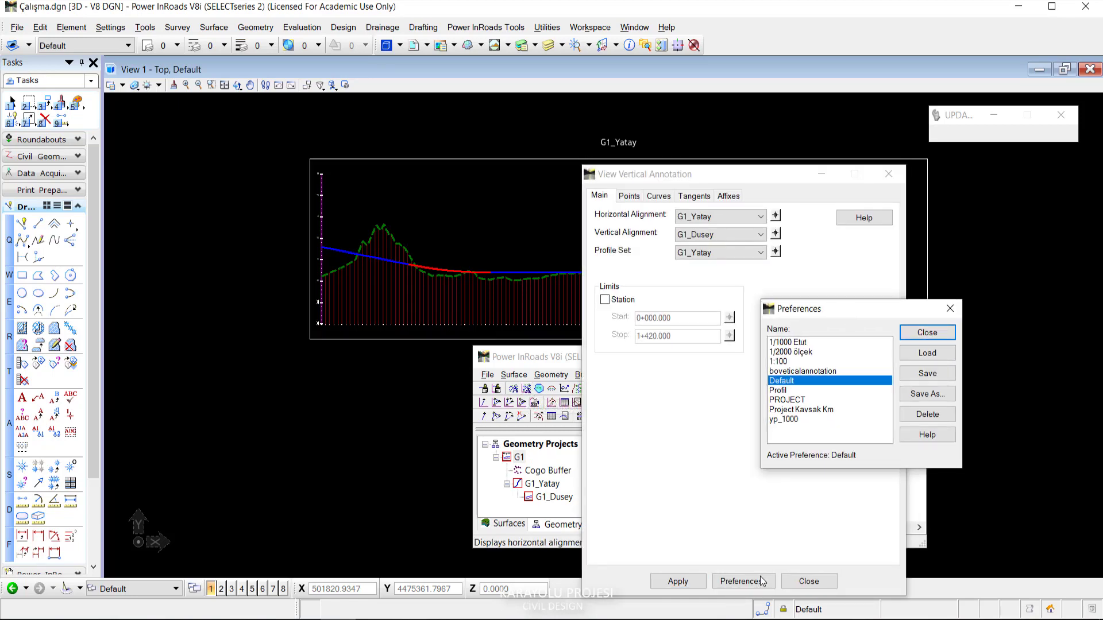
double_click(778, 391)
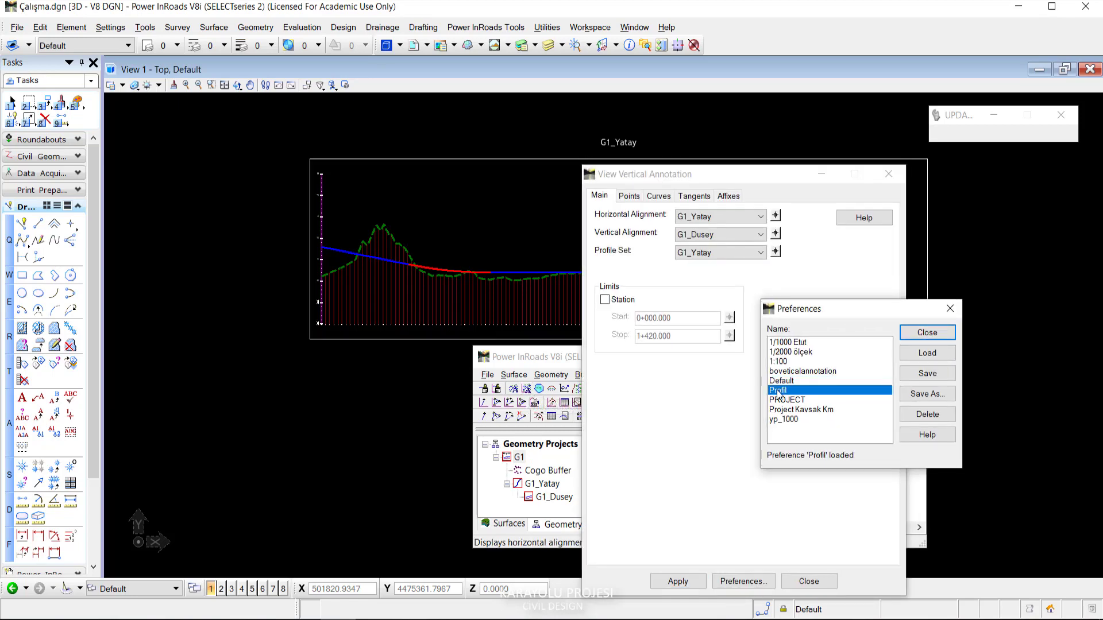
click(927, 333)
click(675, 582)
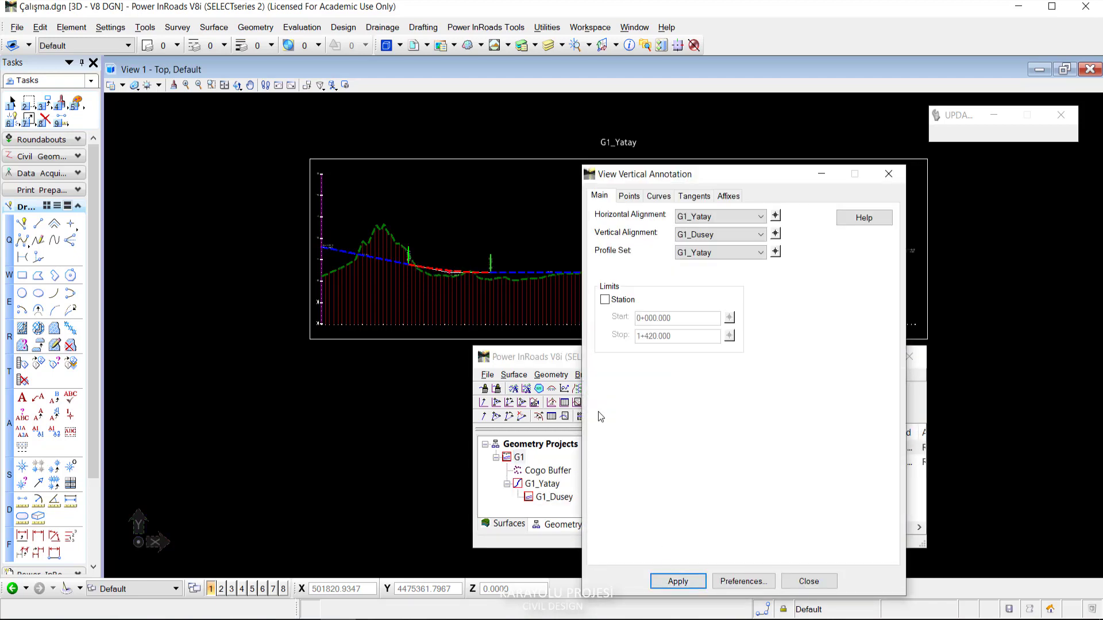
mouse_move(707, 173)
mouse_down()
mouse_move(860, 194)
mouse_move(935, 252)
mouse_move(849, 365)
mouse_up()
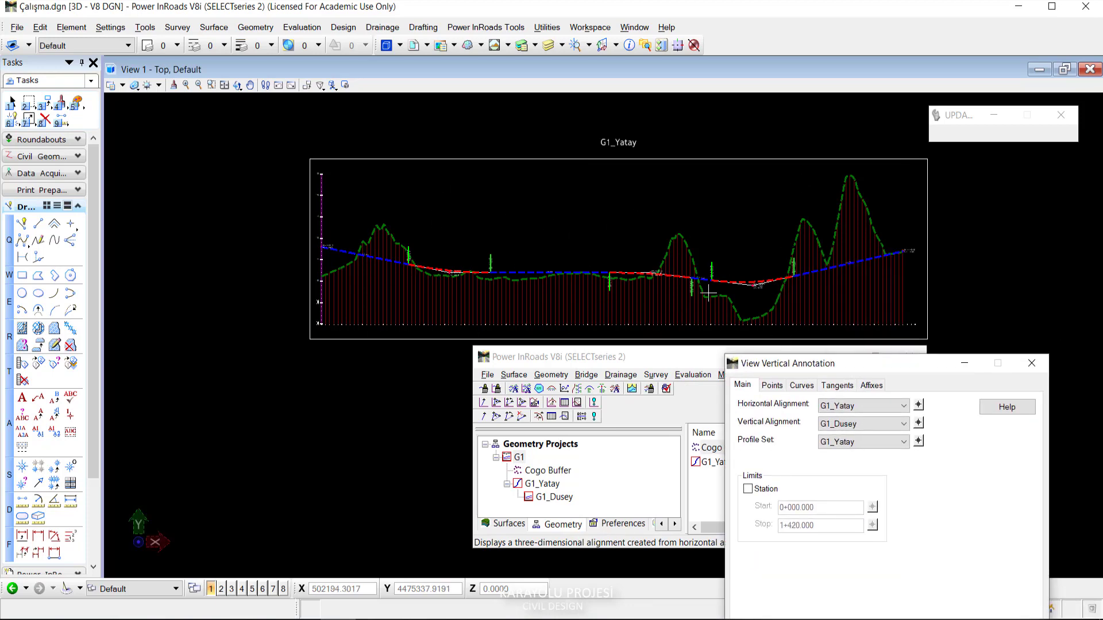
Pan along the profile to check the labels at KM 0+312.59 and 0+412.59.
scroll(366, 227, up, 5)
middle_drag(203, 326, 317, 248)
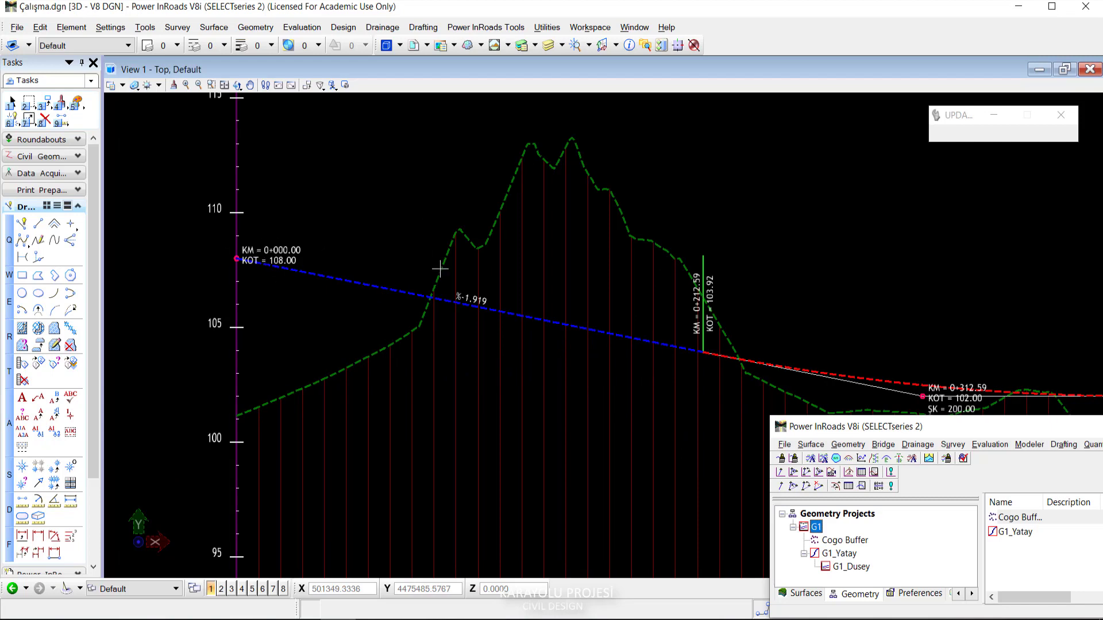
middle_drag(438, 266, 328, 201)
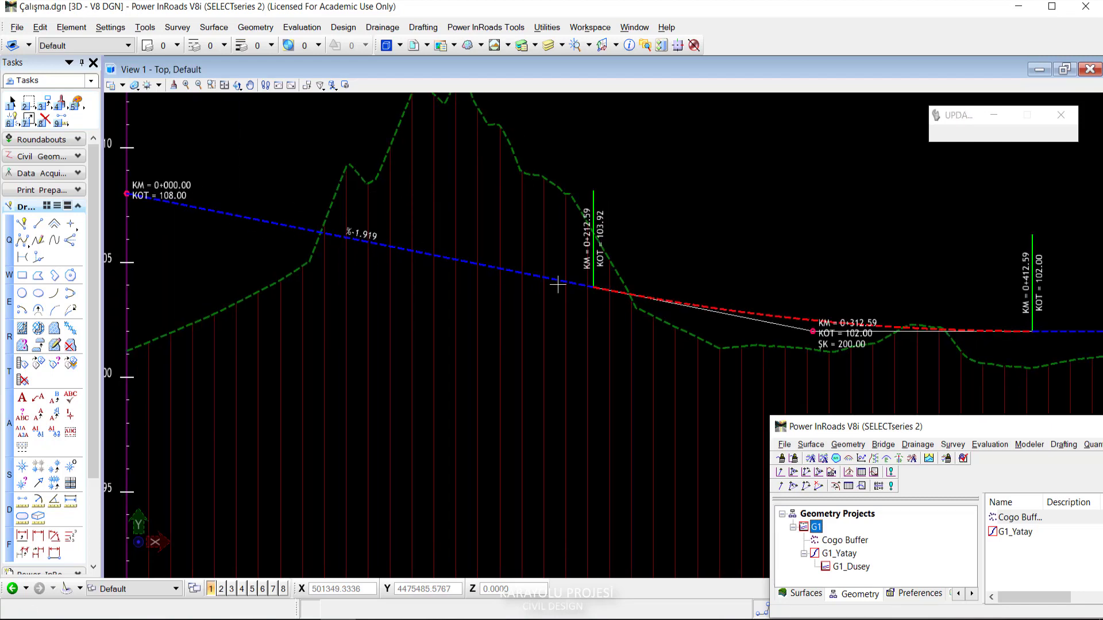
middle_drag(557, 285, 366, 269)
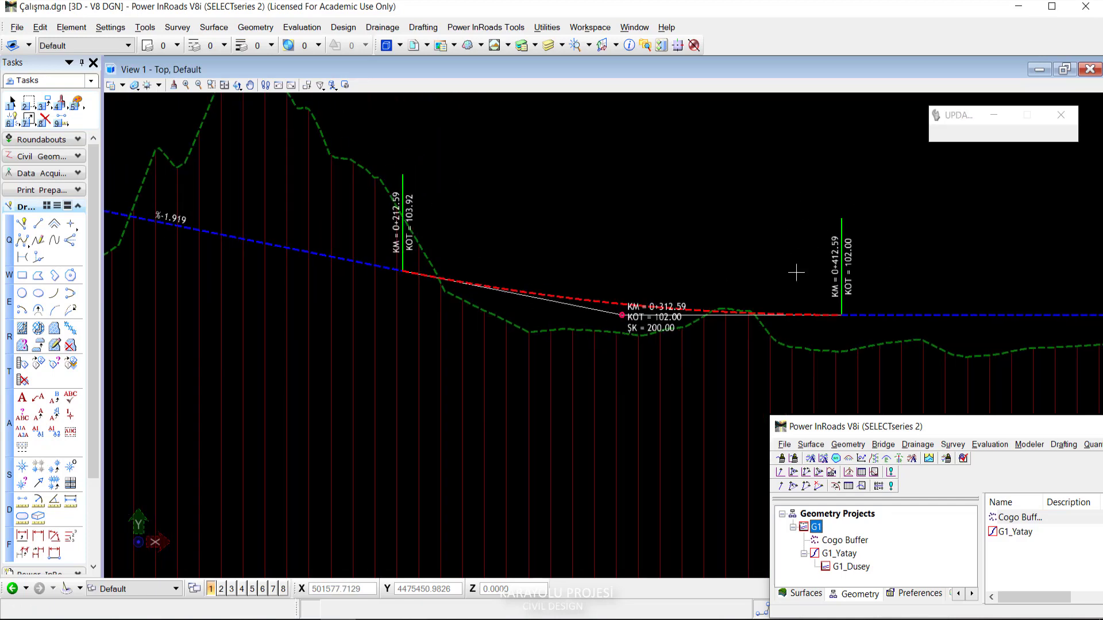
scroll(630, 305, up, 1)
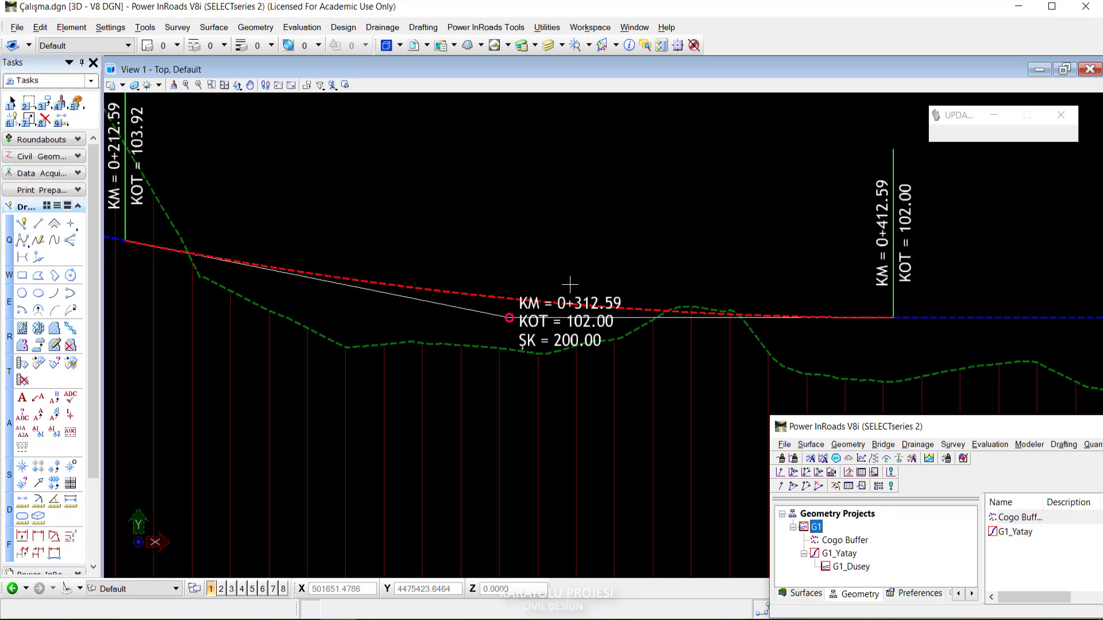
scroll(570, 284, down, 1)
scroll(517, 290, up, 1)
scroll(511, 287, down, 2)
middle_drag(689, 292, 501, 291)
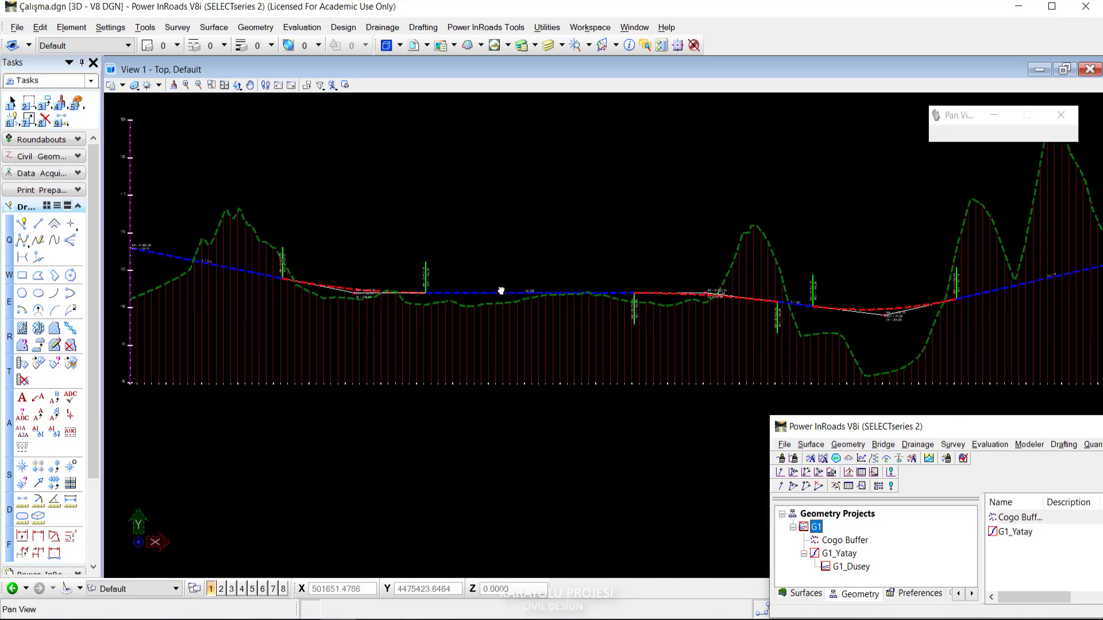
Zoom in on the KM 0+803.46 station, elevation and curve-length labels.
scroll(712, 287, up, 1)
scroll(737, 270, up, 1)
scroll(634, 275, up, 1)
scroll(630, 278, up, 1)
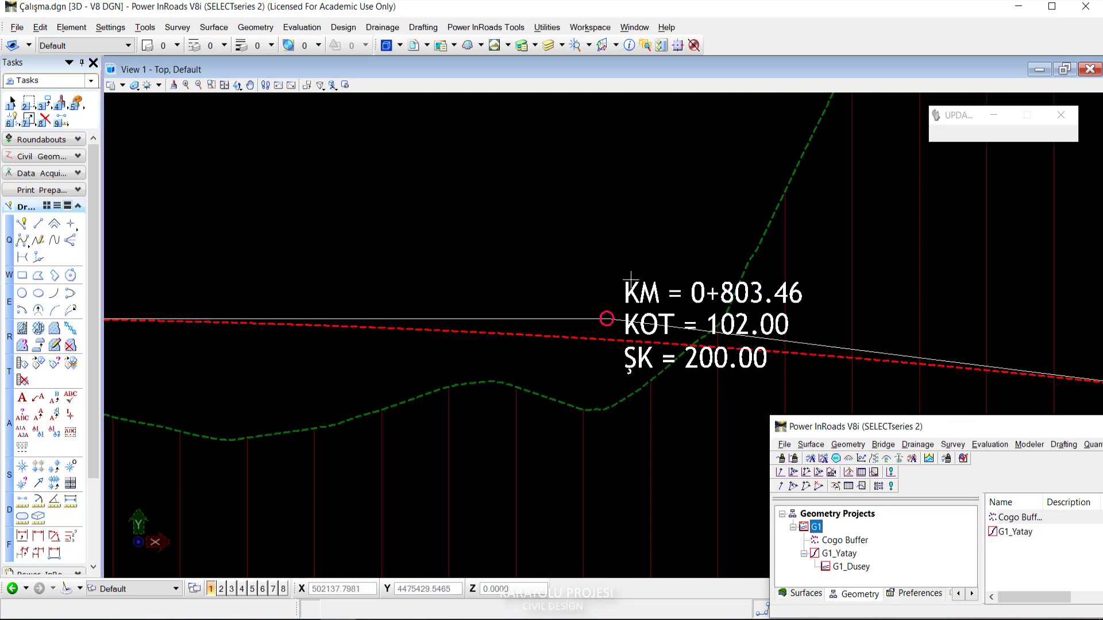
scroll(631, 278, down, 2)
mouse_move(521, 167)
middle_down()
mouse_move(419, 271)
mouse_move(510, 222)
mouse_move(561, 300)
middle_up()
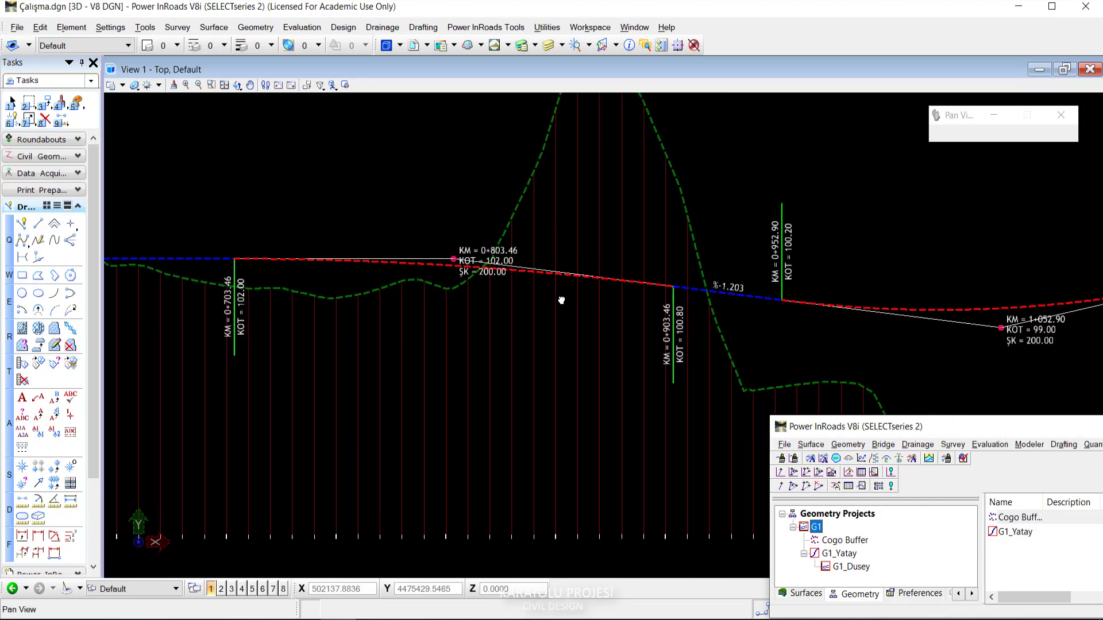
scroll(611, 254, down, 2)
scroll(552, 236, up, 3)
scroll(473, 278, down, 1)
scroll(610, 320, down, 4)
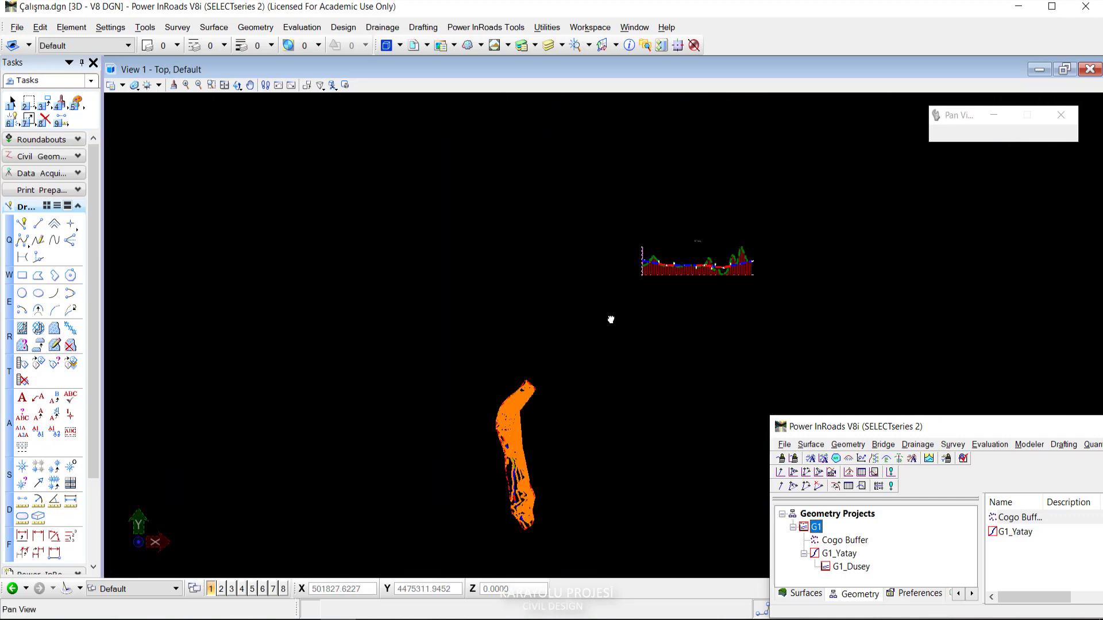
scroll(610, 319, up, 5)
scroll(626, 278, down, 3)
scroll(615, 313, down, 4)
Pan down to view the orange contour surface beneath the annotated profile.
middle_drag(426, 396, 438, 292)
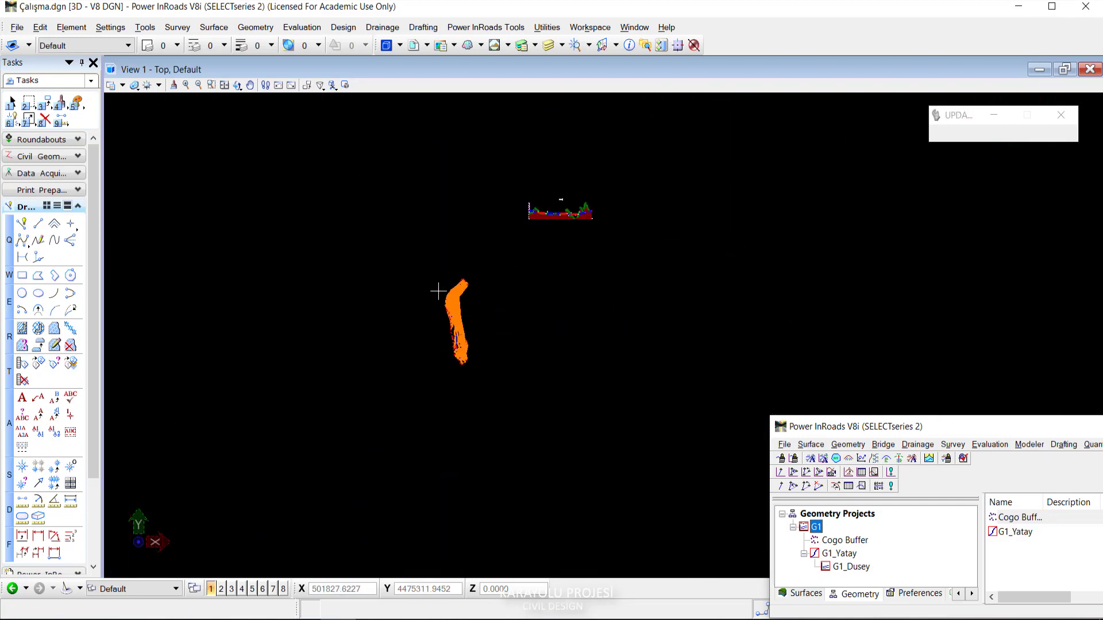
scroll(439, 292, up, 2)
scroll(483, 295, up, 1)
scroll(477, 258, down, 2)
scroll(470, 200, up, 1)
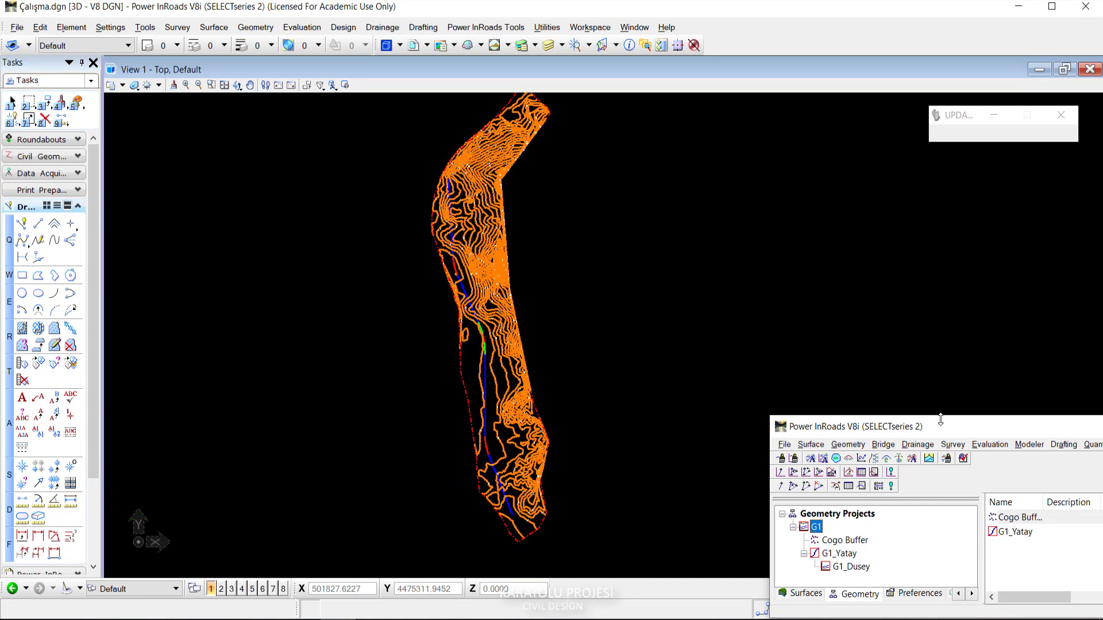
Open View Stationing with G1_Yatay as the horizontal alignment.
drag(947, 428, 780, 265)
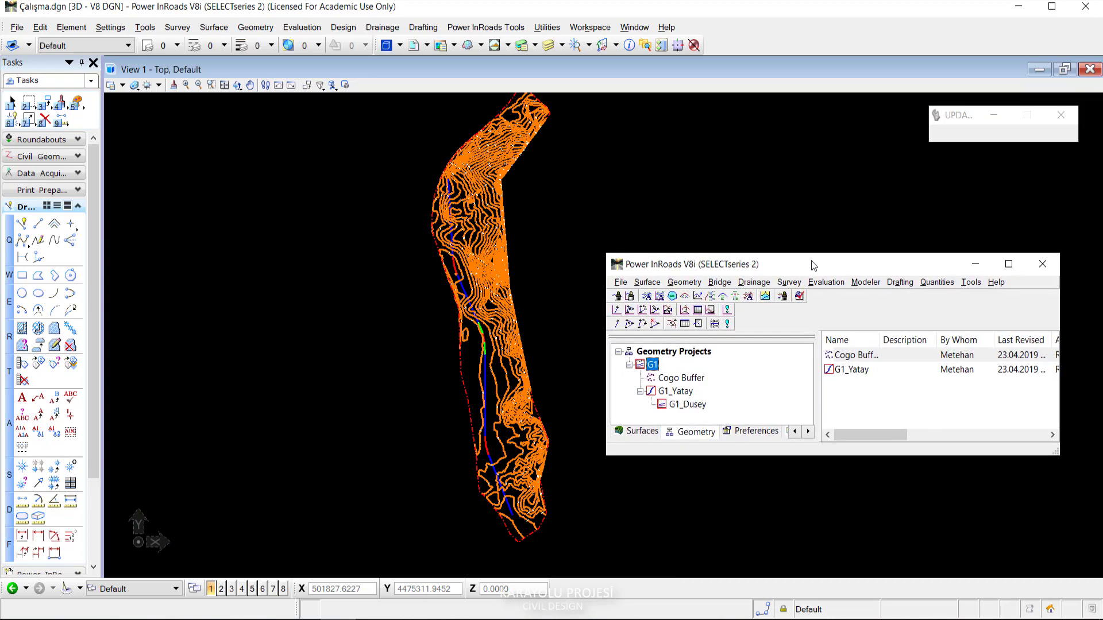
click(684, 283)
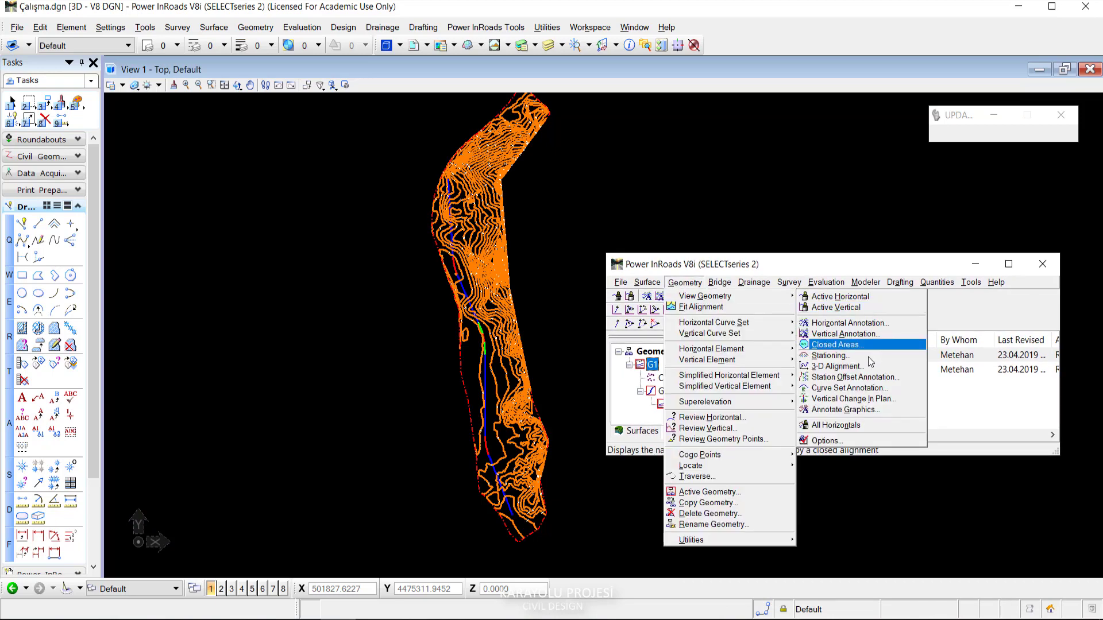
mouse_move(705, 296)
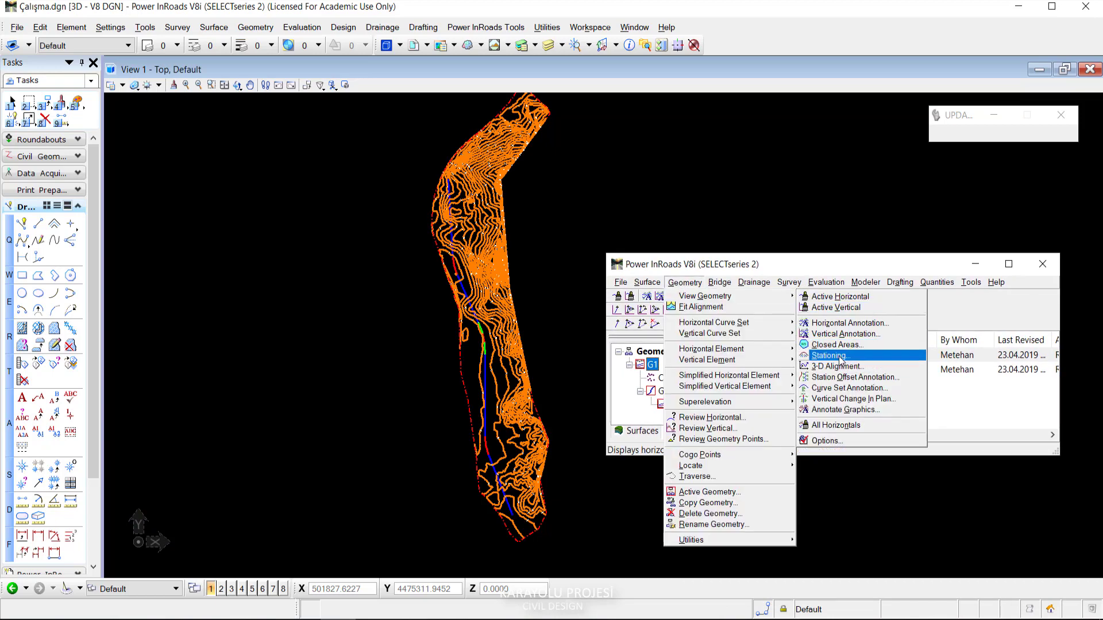
click(828, 356)
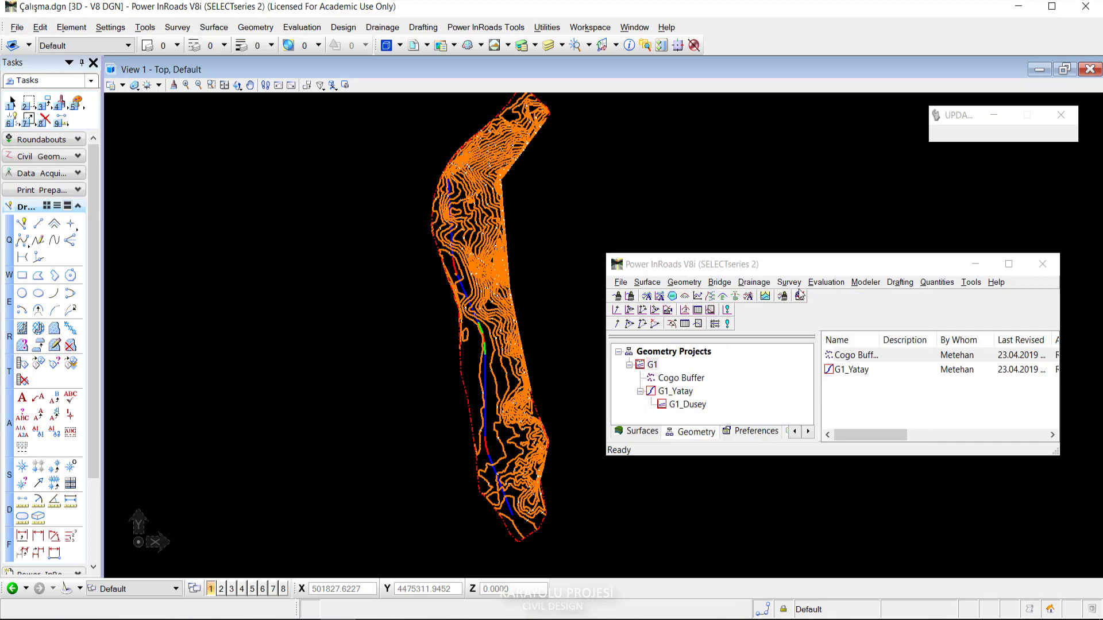
drag(798, 263, 853, 261)
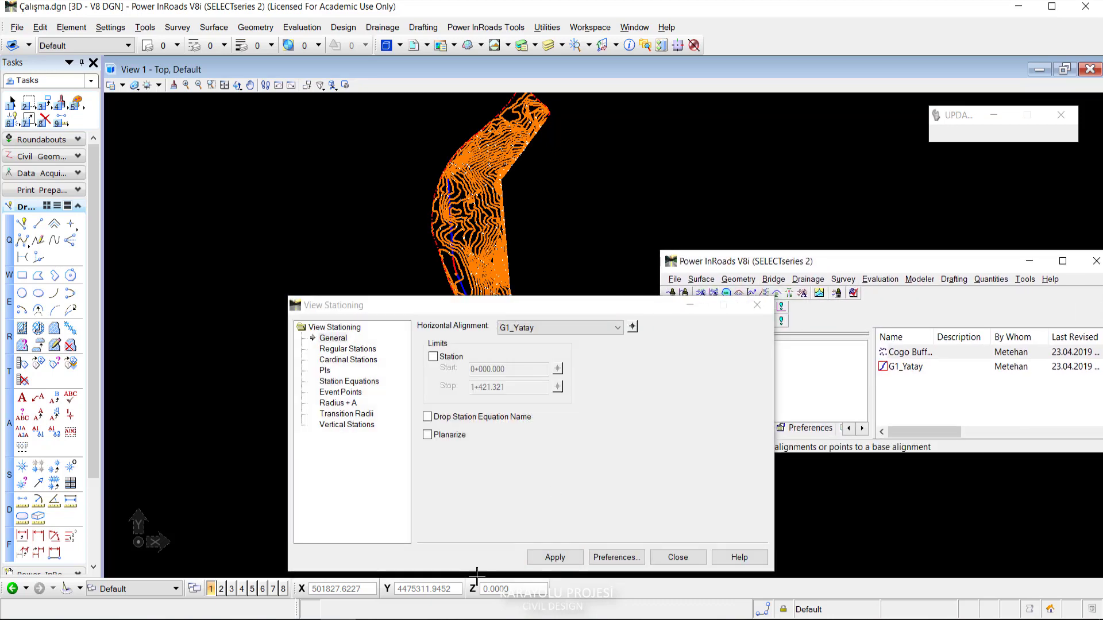
drag(445, 298, 705, 283)
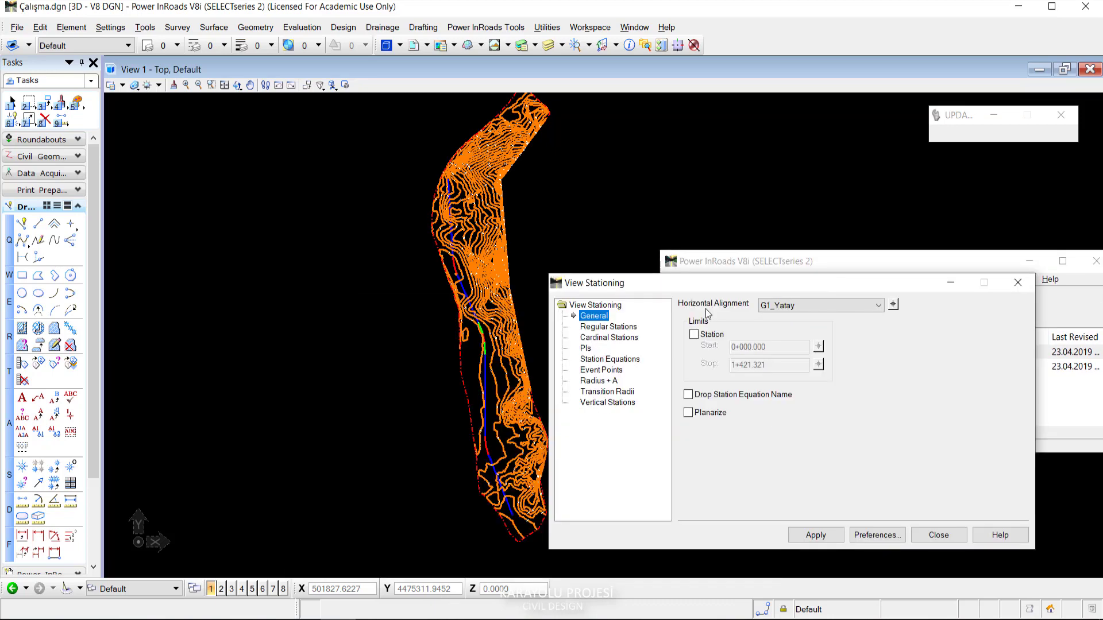
click(798, 306)
Review the default Regular and Cardinal Stations settings and apply stationing to the plan.
click(608, 328)
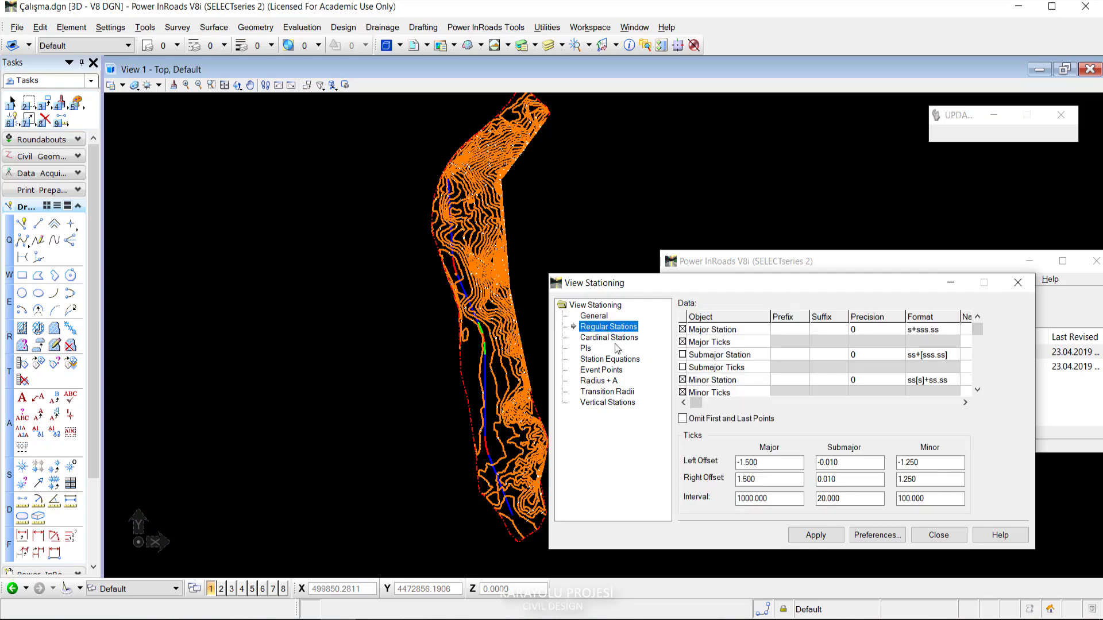
click(612, 338)
click(616, 328)
click(621, 339)
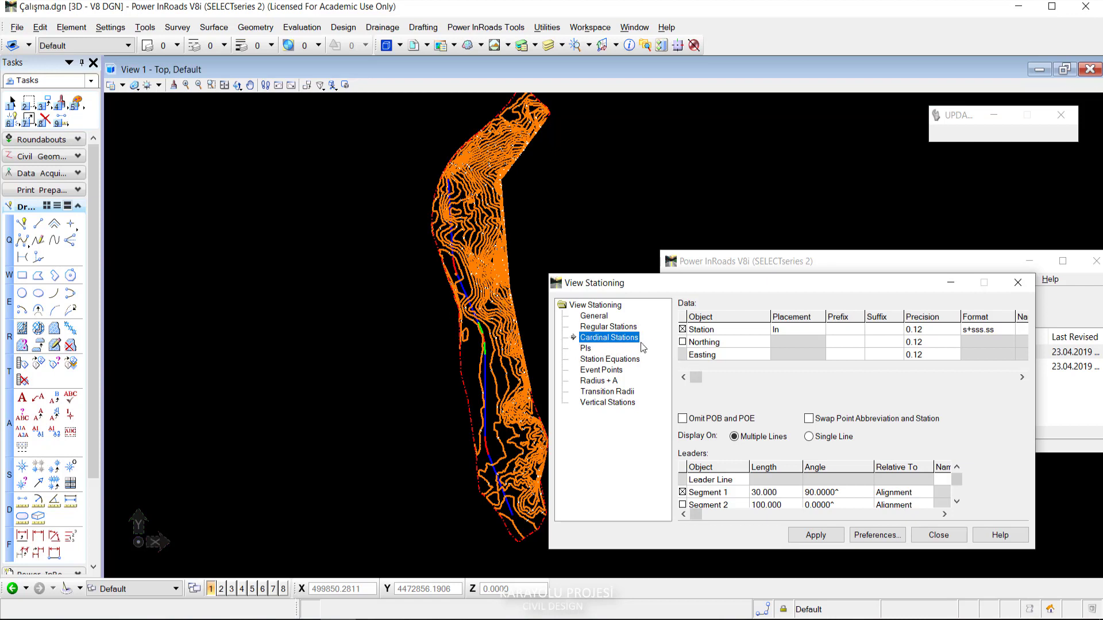
click(598, 327)
mouse_move(830, 285)
mouse_down()
mouse_move(807, 262)
mouse_move(821, 241)
mouse_move(879, 221)
mouse_up()
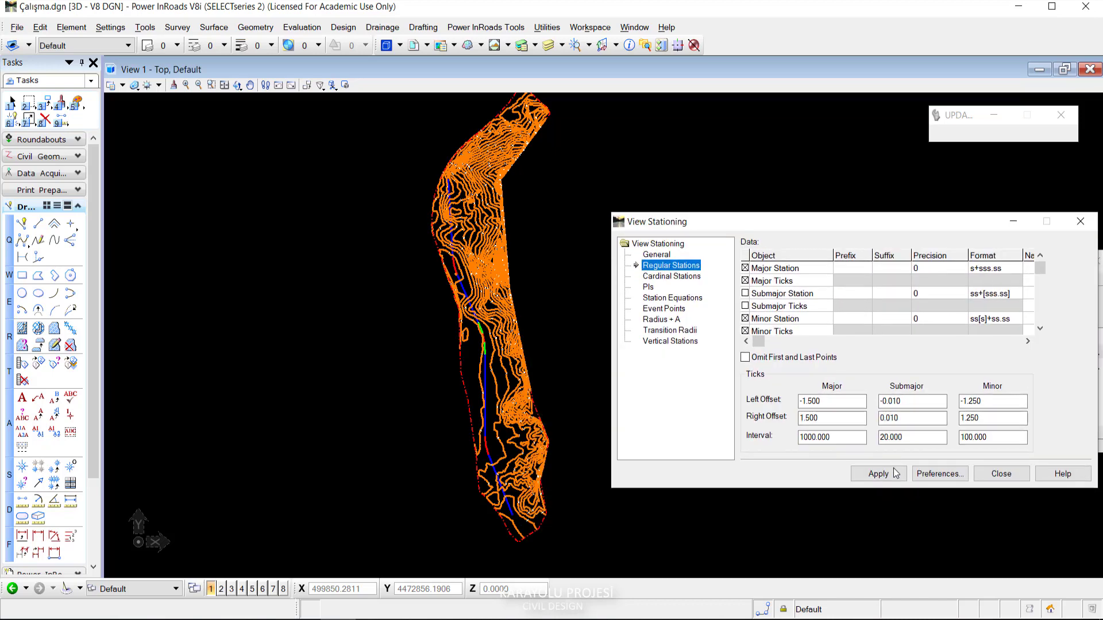
click(879, 473)
scroll(453, 354, up, 8)
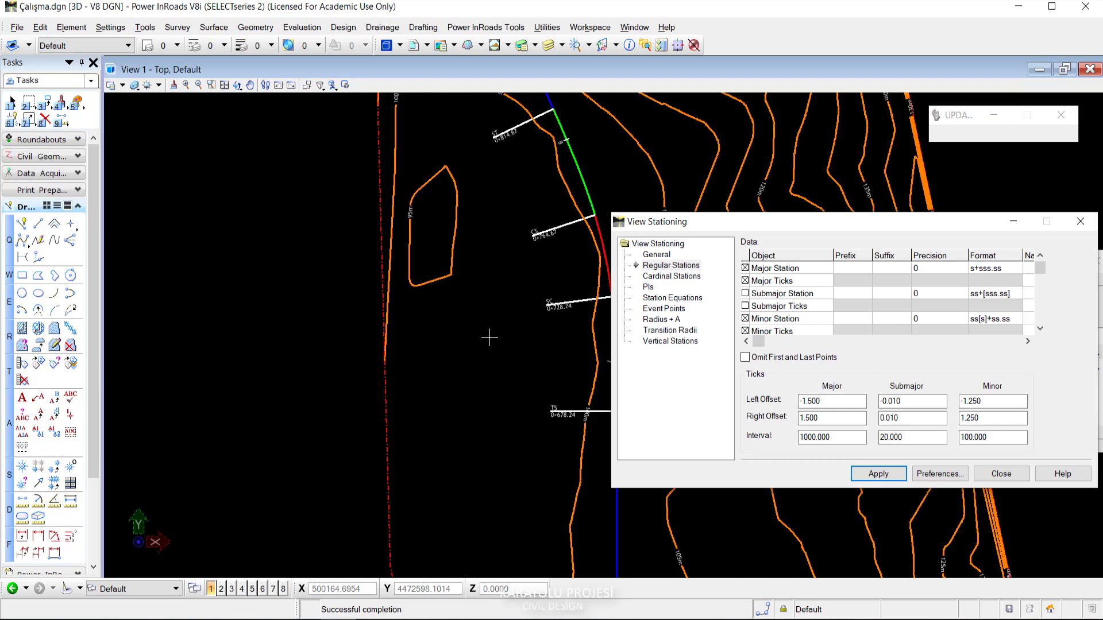
scroll(526, 261, down, 3)
scroll(461, 279, up, 3)
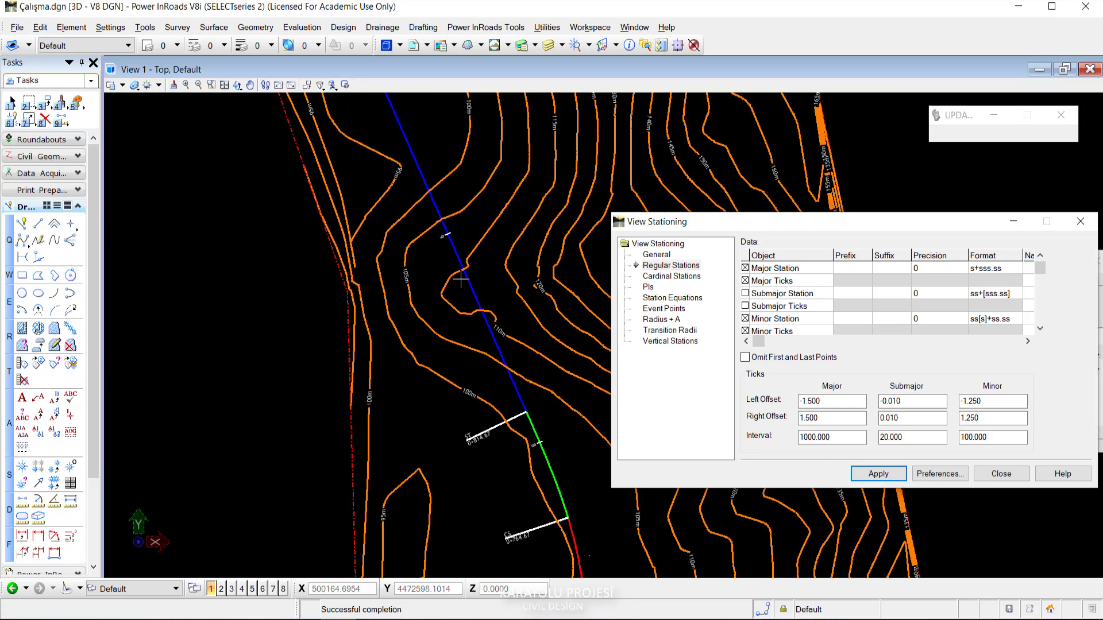
scroll(434, 182, down, 1)
scroll(498, 428, down, 1)
scroll(448, 307, down, 2)
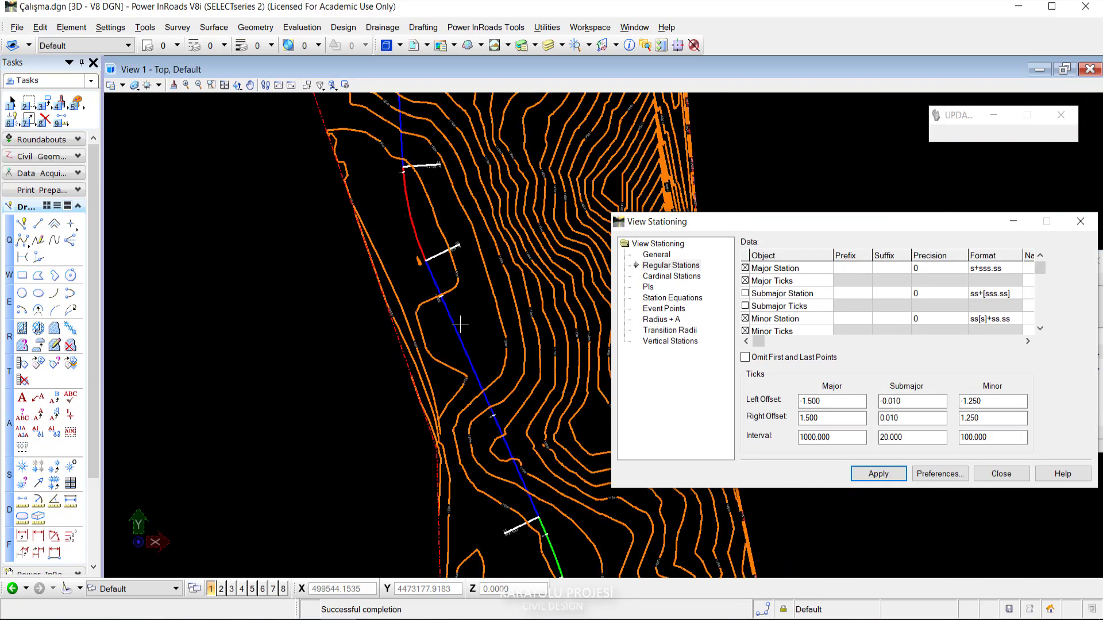
scroll(497, 368, down, 1)
scroll(446, 295, up, 3)
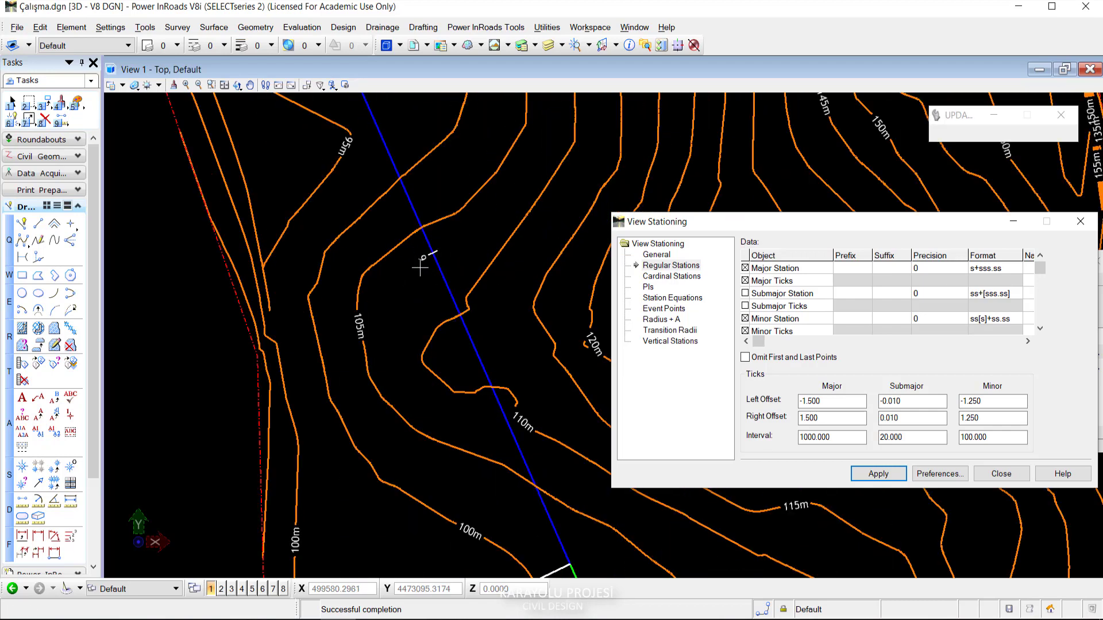
middle_drag(478, 344, 402, 331)
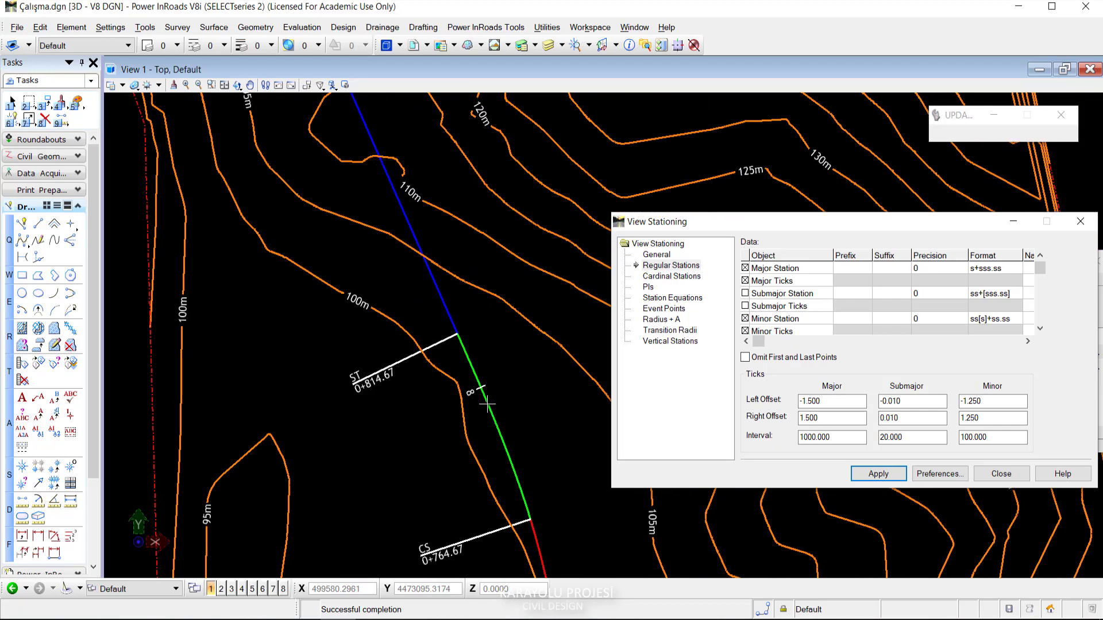
mouse_move(487, 404)
middle_down()
mouse_move(438, 246)
mouse_move(438, 187)
middle_up()
middle_drag(543, 464, 426, 212)
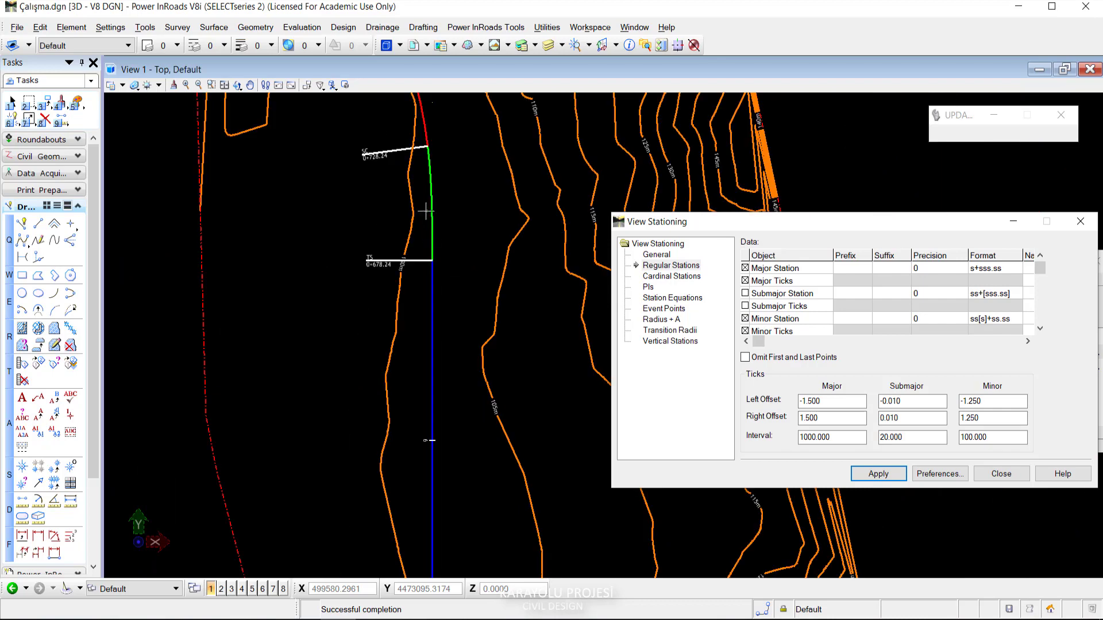
scroll(426, 211, down, 2)
scroll(460, 299, up, 3)
scroll(470, 396, up, 4)
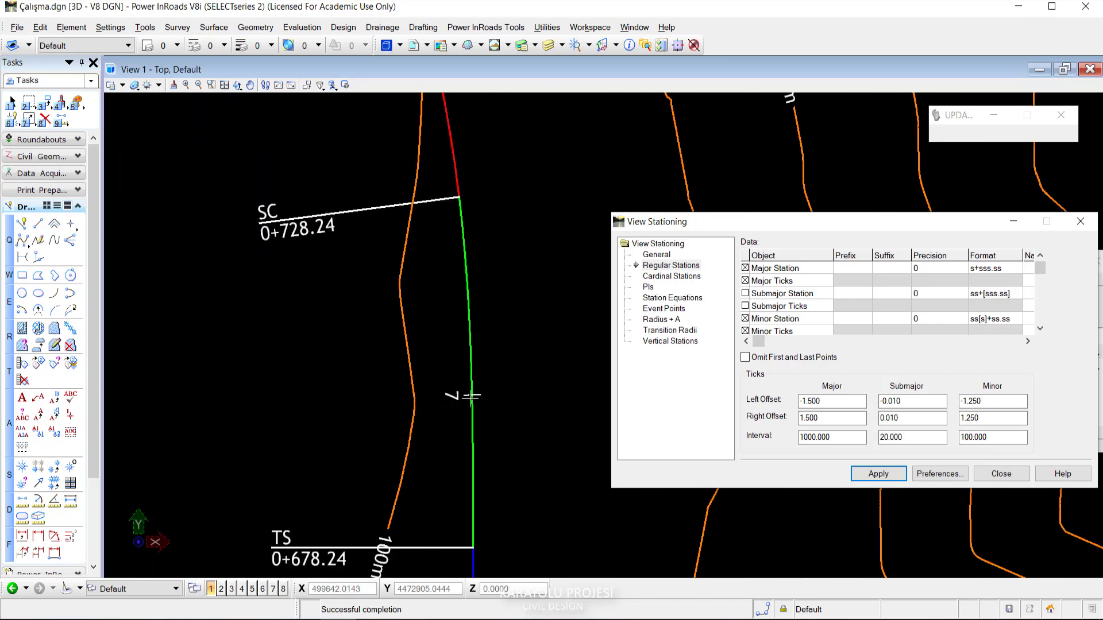
scroll(455, 392, down, 2)
middle_drag(475, 491, 466, 563)
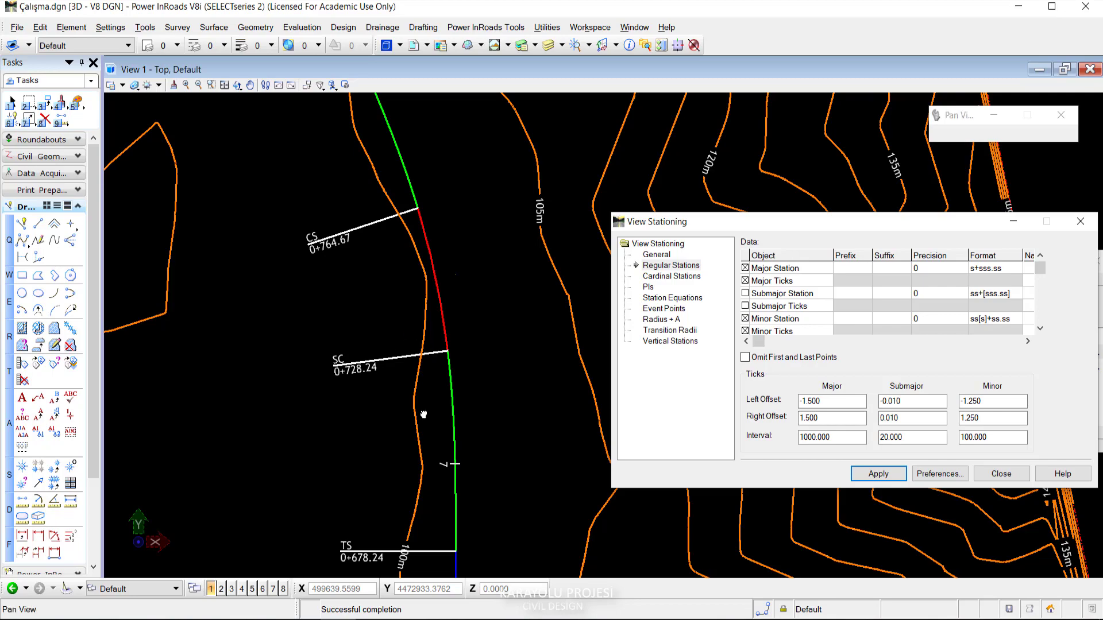
scroll(425, 416, down, 2)
mouse_move(391, 197)
middle_down()
mouse_move(424, 328)
mouse_move(436, 331)
mouse_move(442, 518)
mouse_move(371, 323)
middle_up()
scroll(436, 330, down, 3)
scroll(442, 518, down, 2)
scroll(371, 324, down, 2)
scroll(371, 323, up, 1)
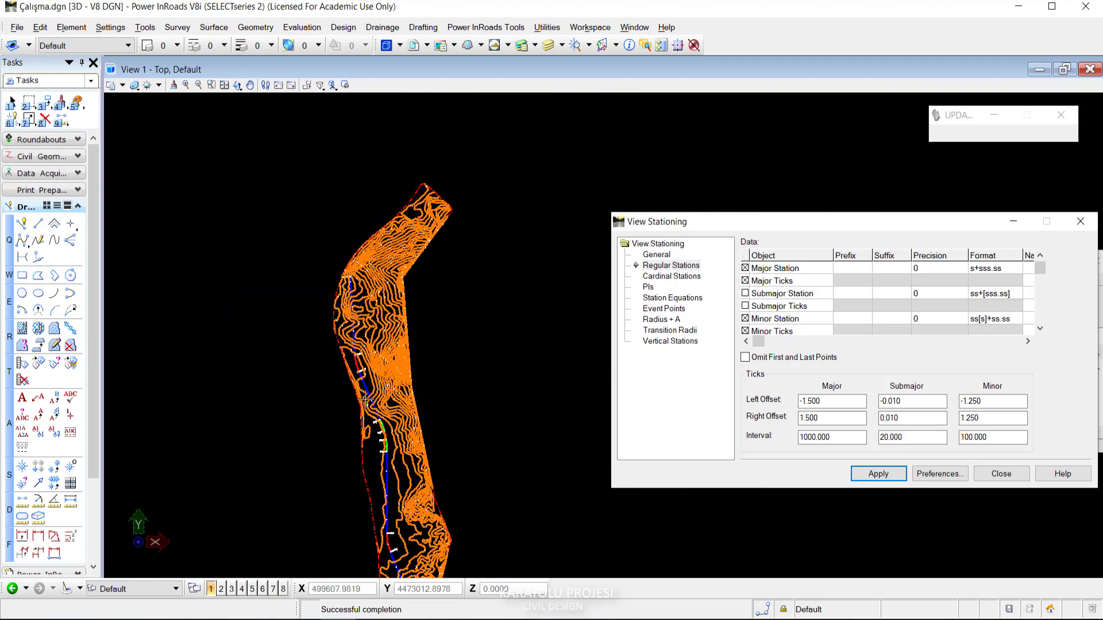
drag(891, 224, 773, 188)
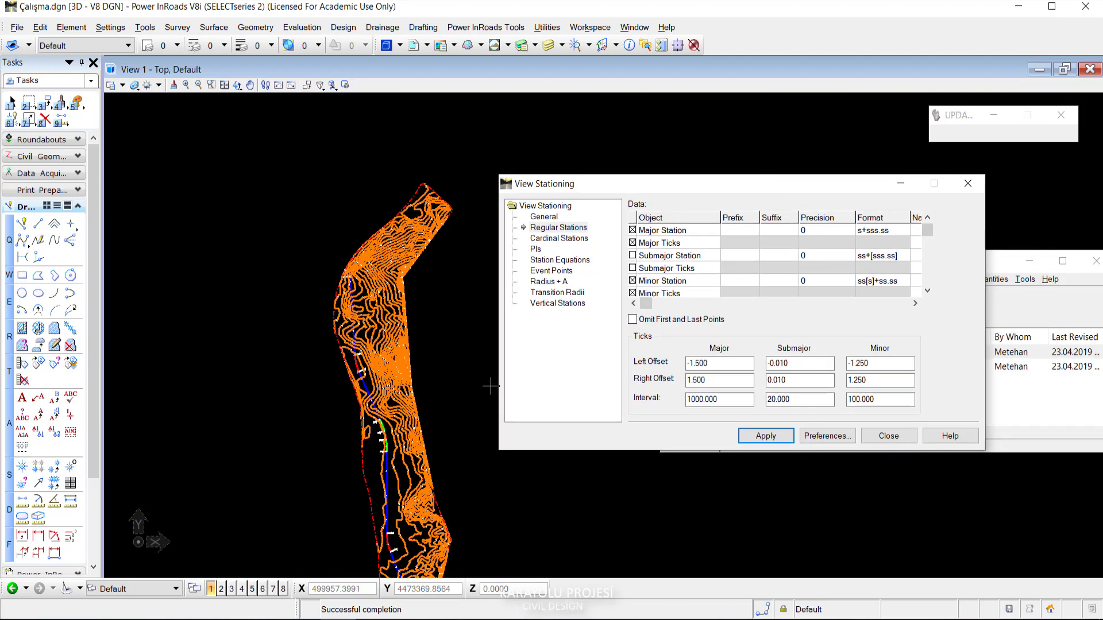
Set the major station interval to 100 and the minor interval to 25.
scroll(355, 381, up, 2)
scroll(399, 386, up, 3)
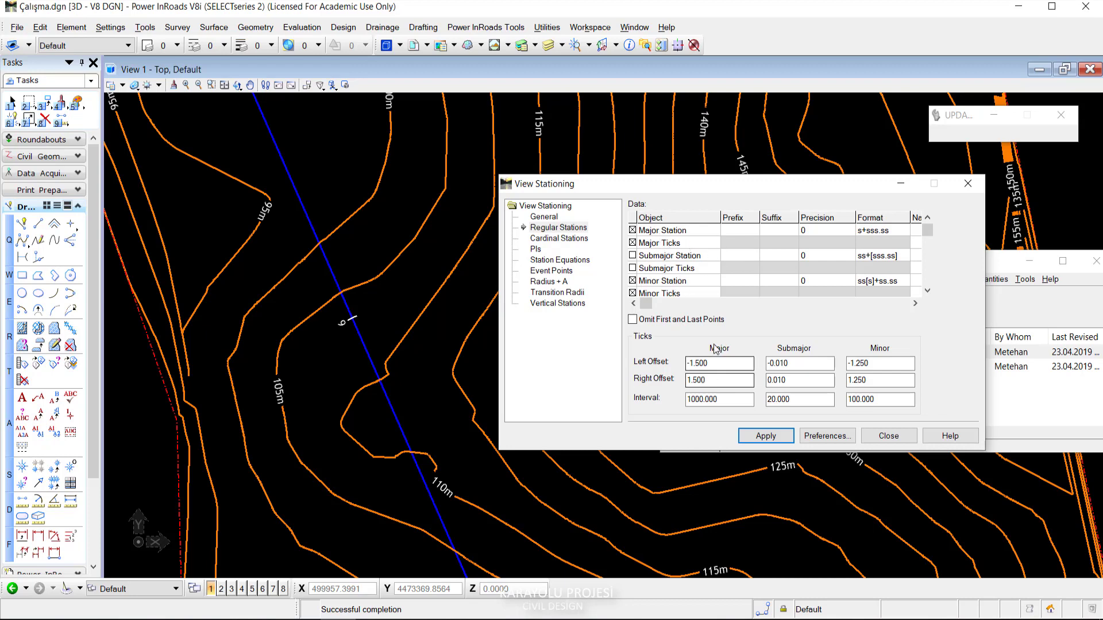
click(721, 402)
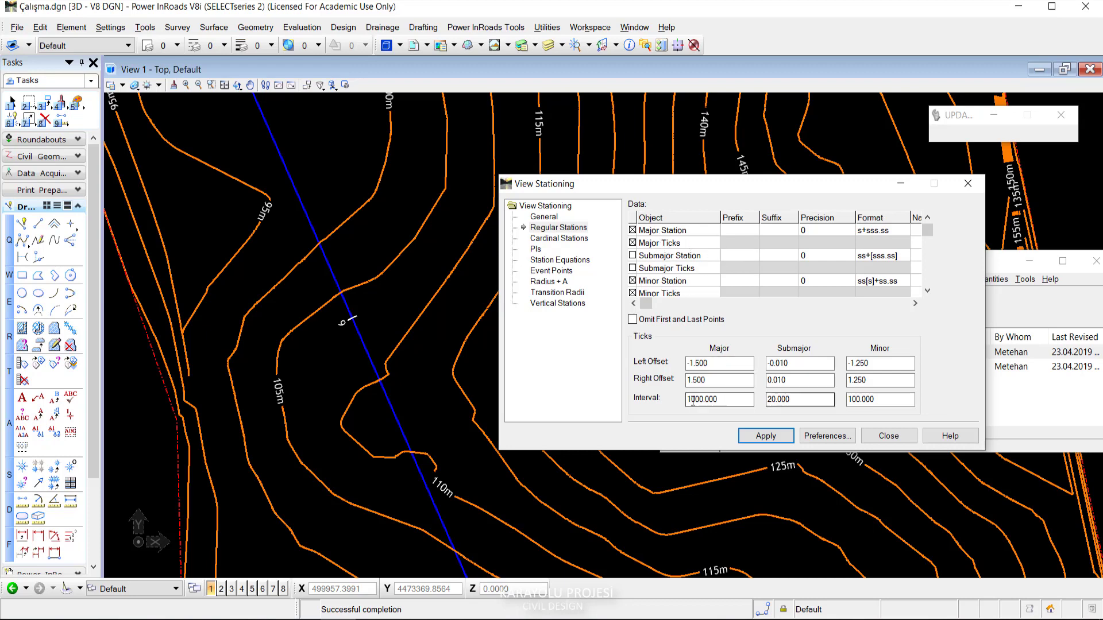
drag(725, 400, 656, 403)
text(1)
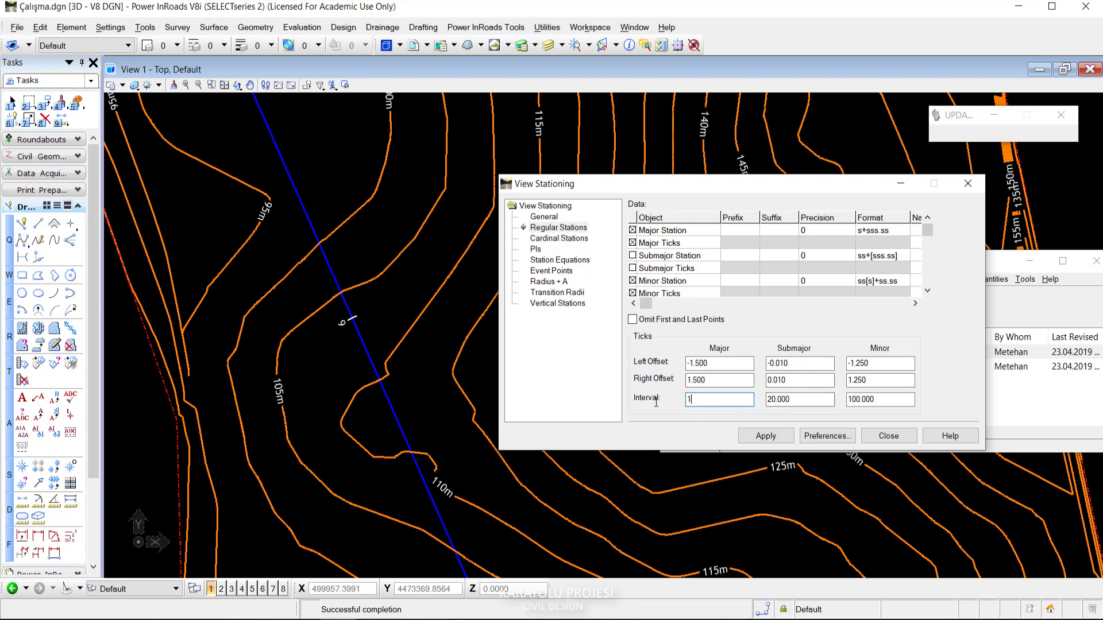
click(856, 402)
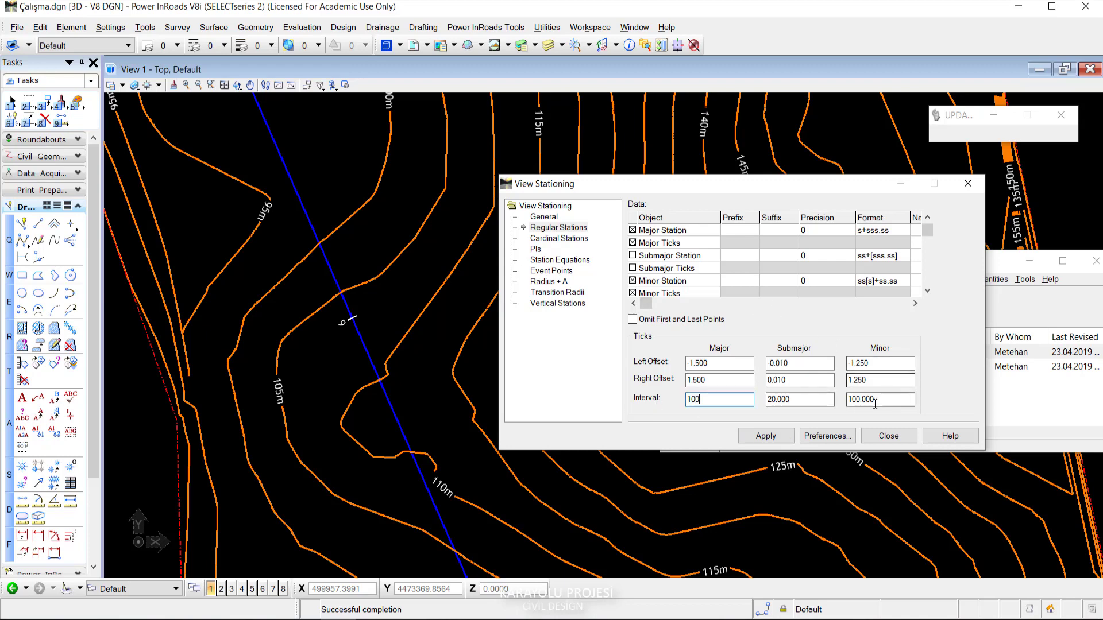
drag(855, 402, 842, 408)
text(25)
click(632, 280)
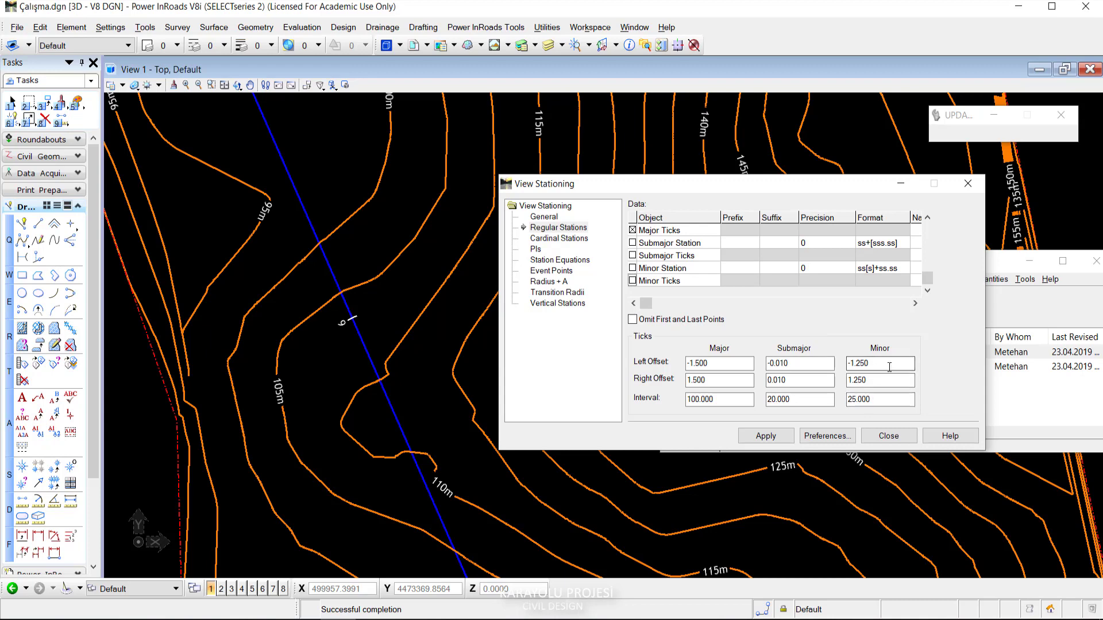
click(633, 268)
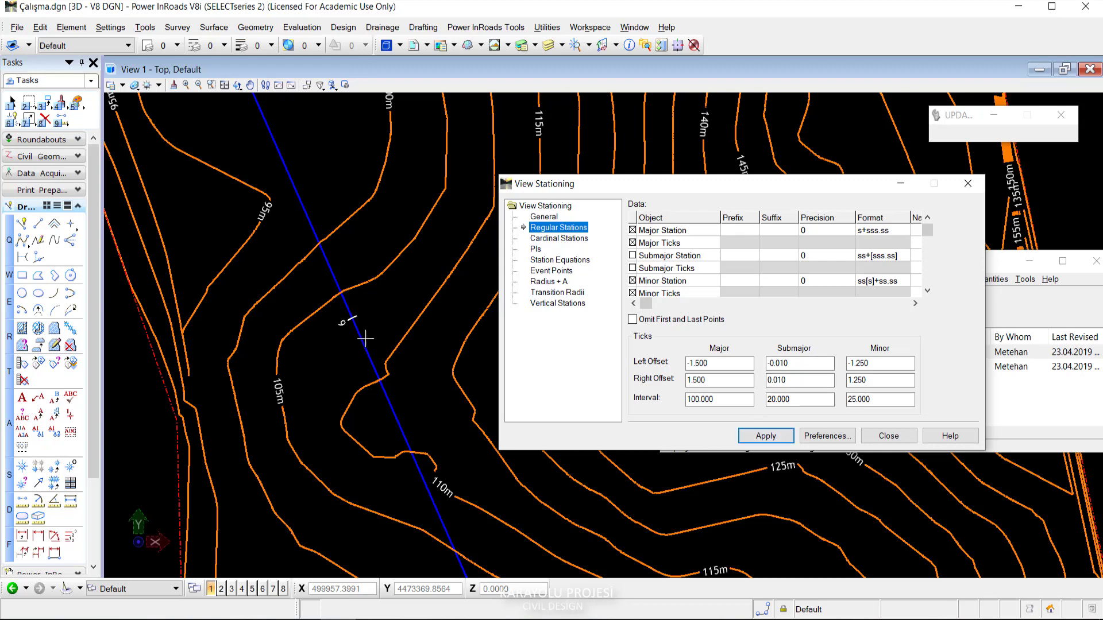
Set the minor station label format to s+sss.ss.
click(874, 284)
drag(781, 184, 875, 186)
scroll(470, 218, down, 5)
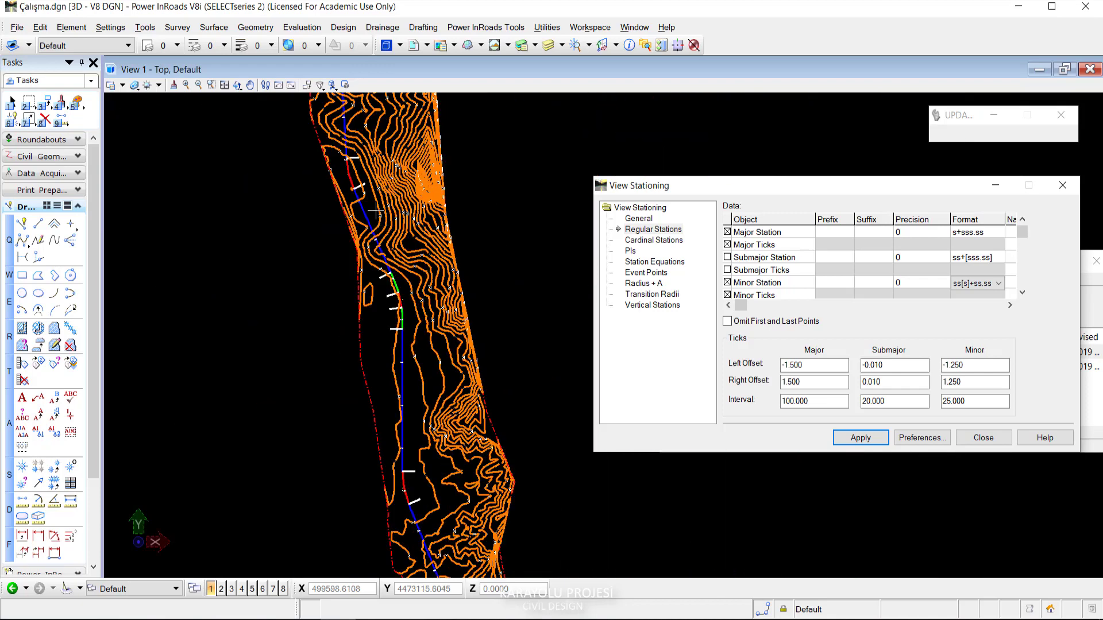
scroll(382, 280, up, 2)
scroll(382, 280, up, 2)
scroll(366, 374, up, 3)
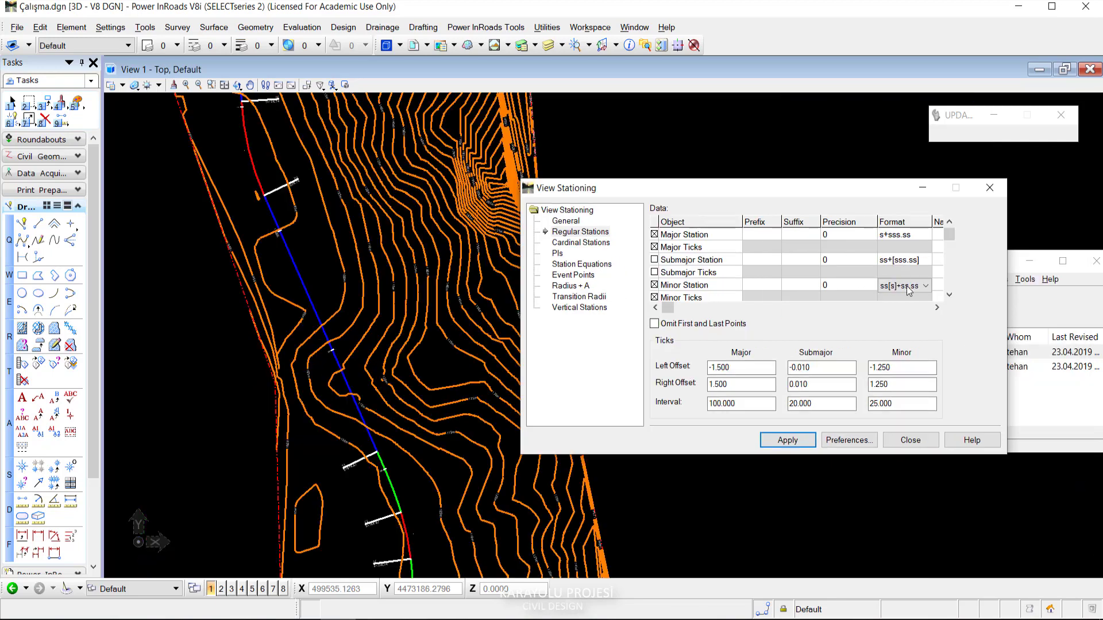
click(906, 285)
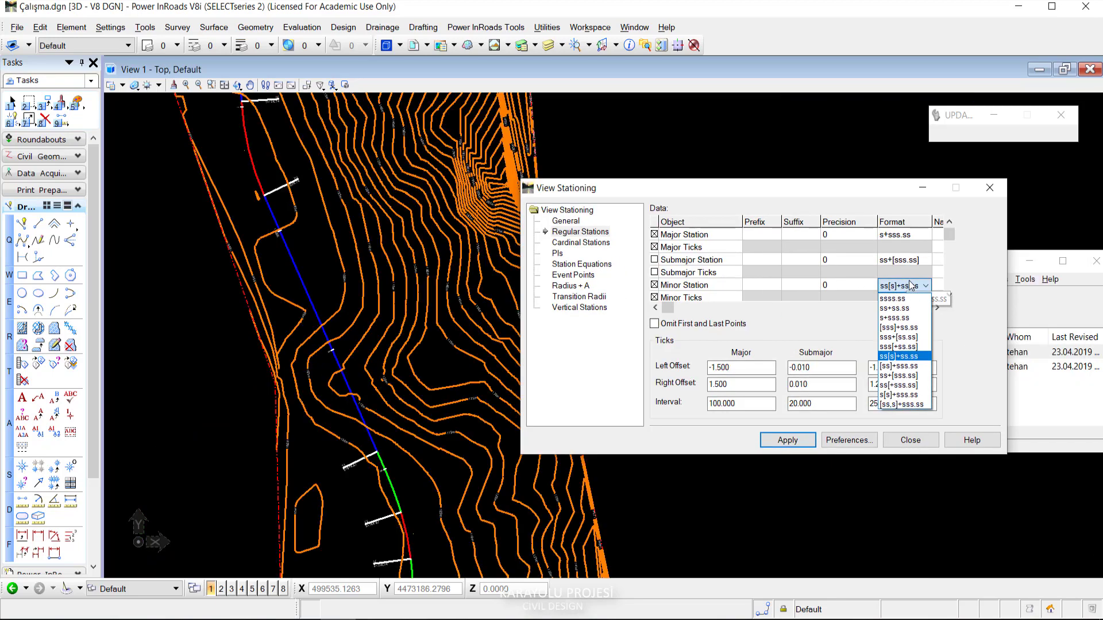
click(899, 317)
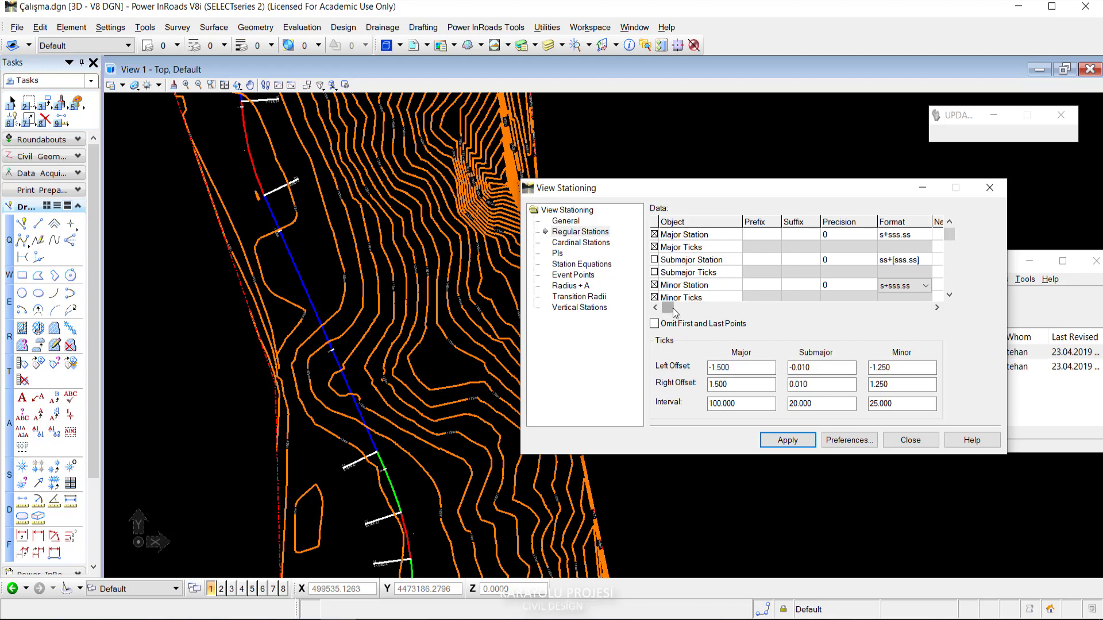
drag(674, 308, 925, 308)
click(922, 248)
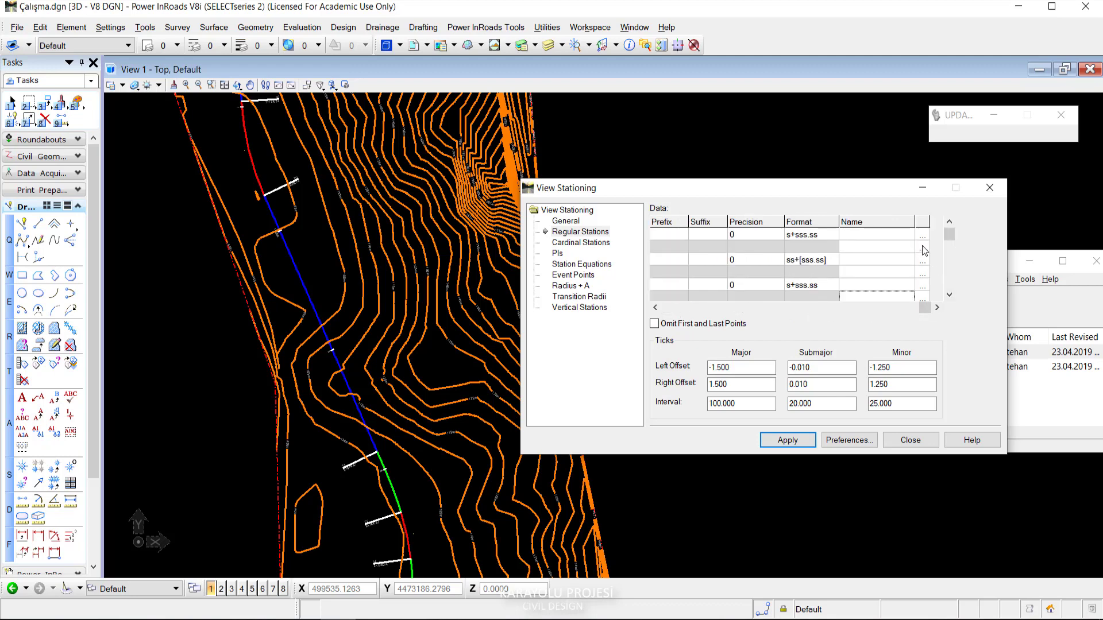
Give the major station tick lines colour 4 (yellow) and apply the stationing.
key(Escape)
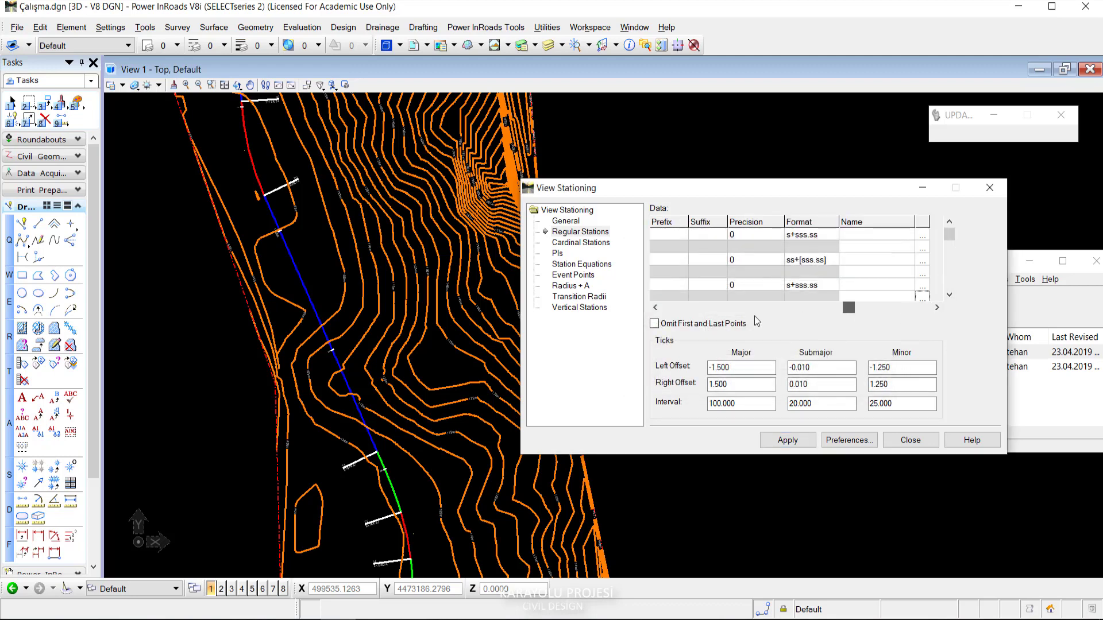
click(655, 308)
click(888, 303)
click(923, 296)
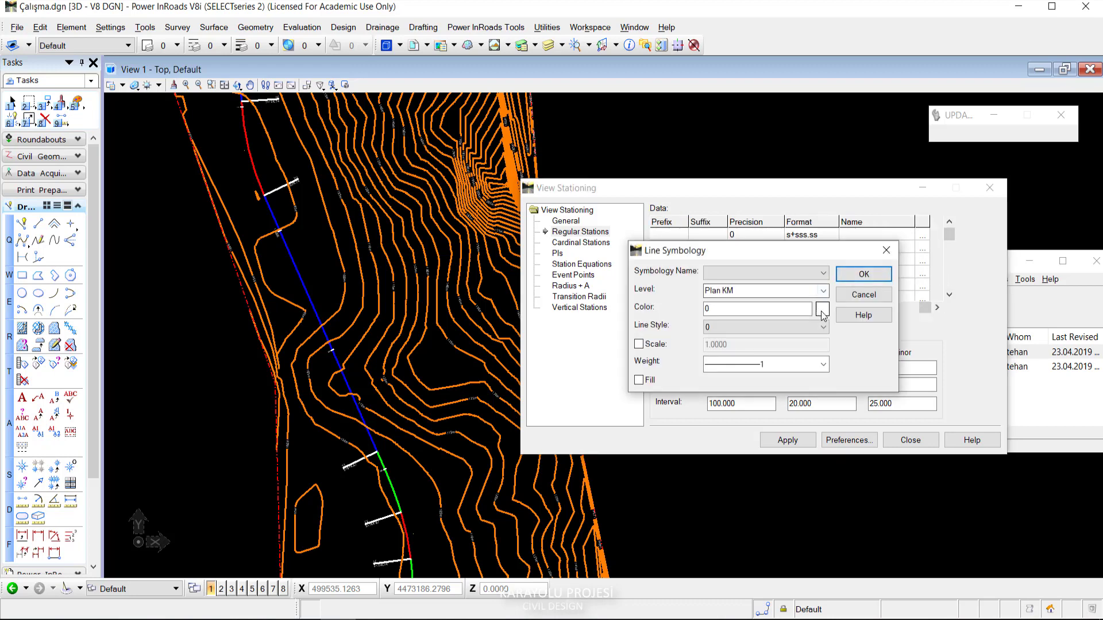
click(823, 310)
click(846, 309)
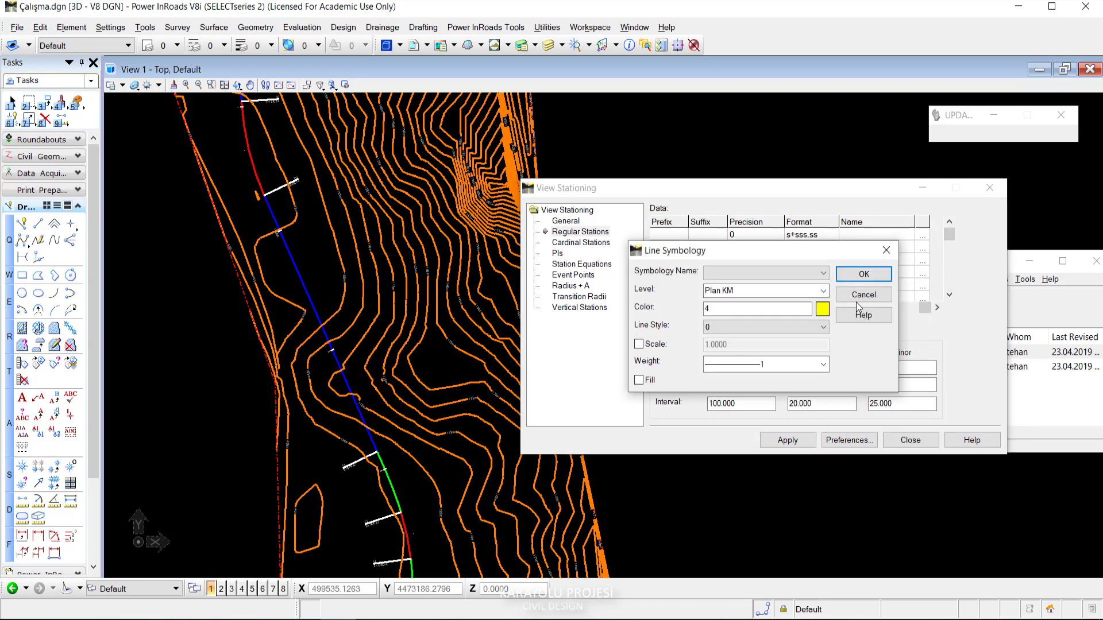
click(864, 274)
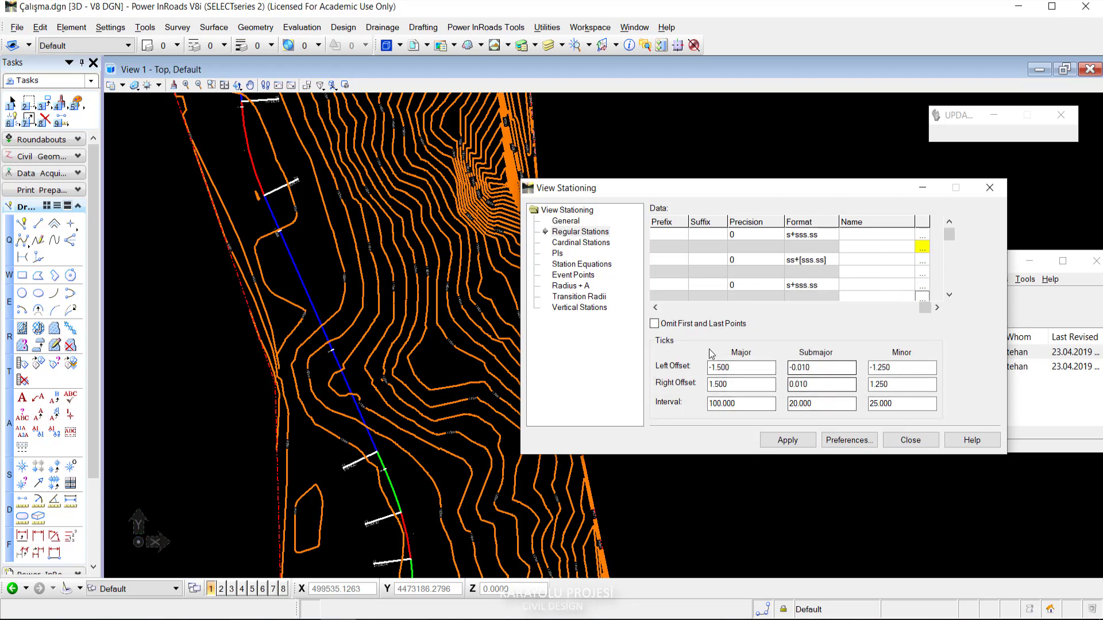
click(788, 440)
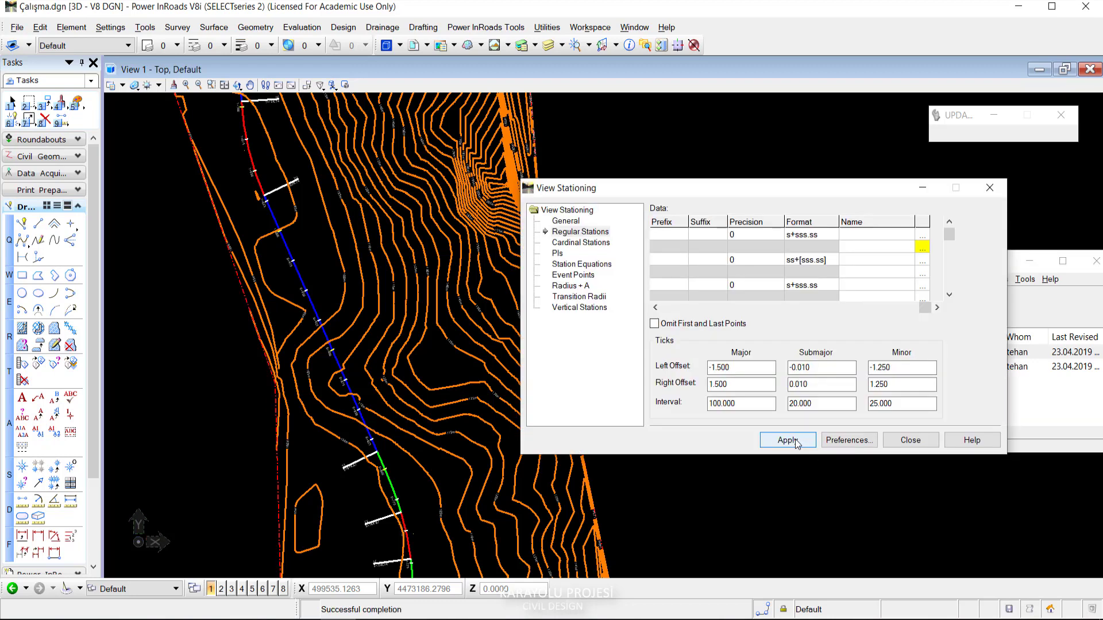
Zoom and pan the plan toward station 0+275 to check the updated stationing.
scroll(420, 396, down, 4)
scroll(431, 448, up, 3)
scroll(425, 425, up, 3)
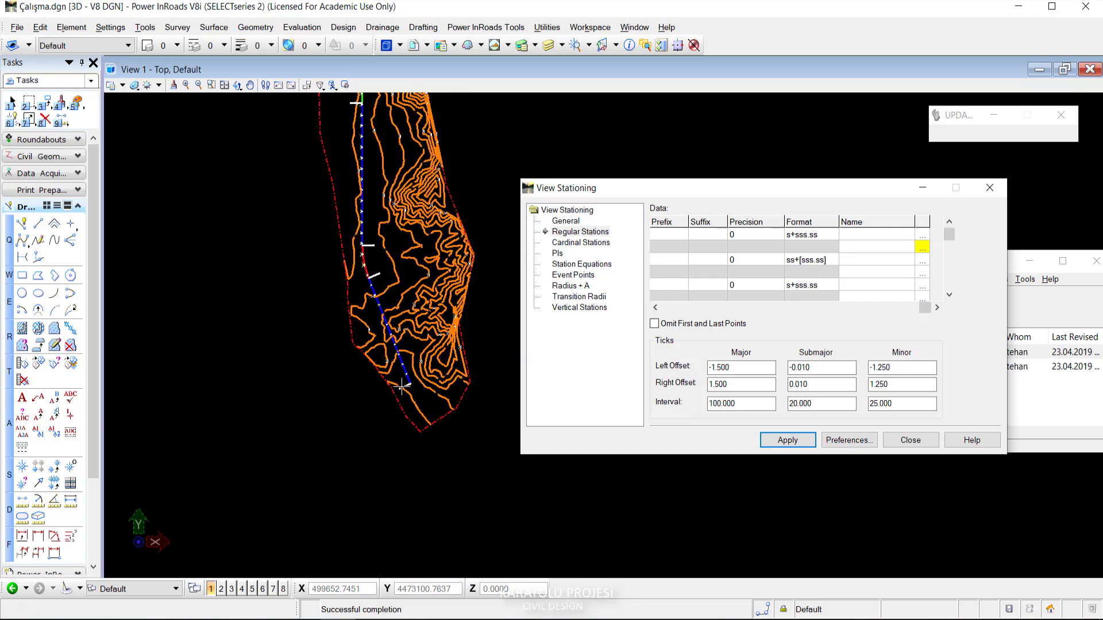
scroll(419, 402, up, 2)
scroll(412, 377, up, 2)
scroll(425, 344, down, 1)
scroll(425, 321, down, 1)
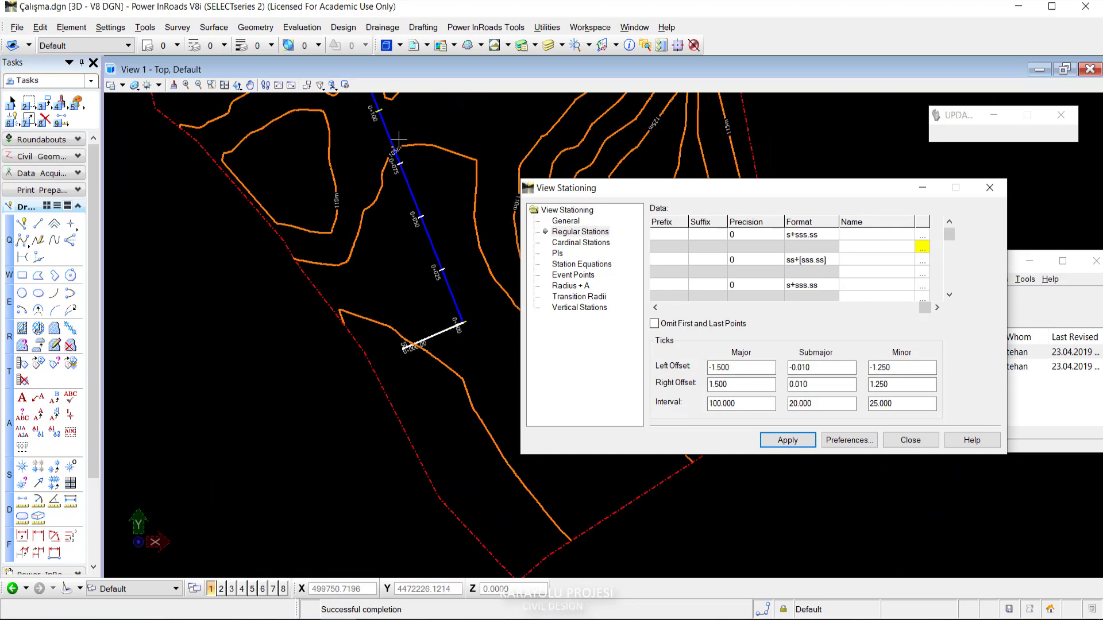
scroll(402, 299, down, 1)
scroll(395, 289, up, 3)
mouse_move(395, 289)
middle_down()
mouse_move(424, 402)
mouse_move(463, 431)
middle_up()
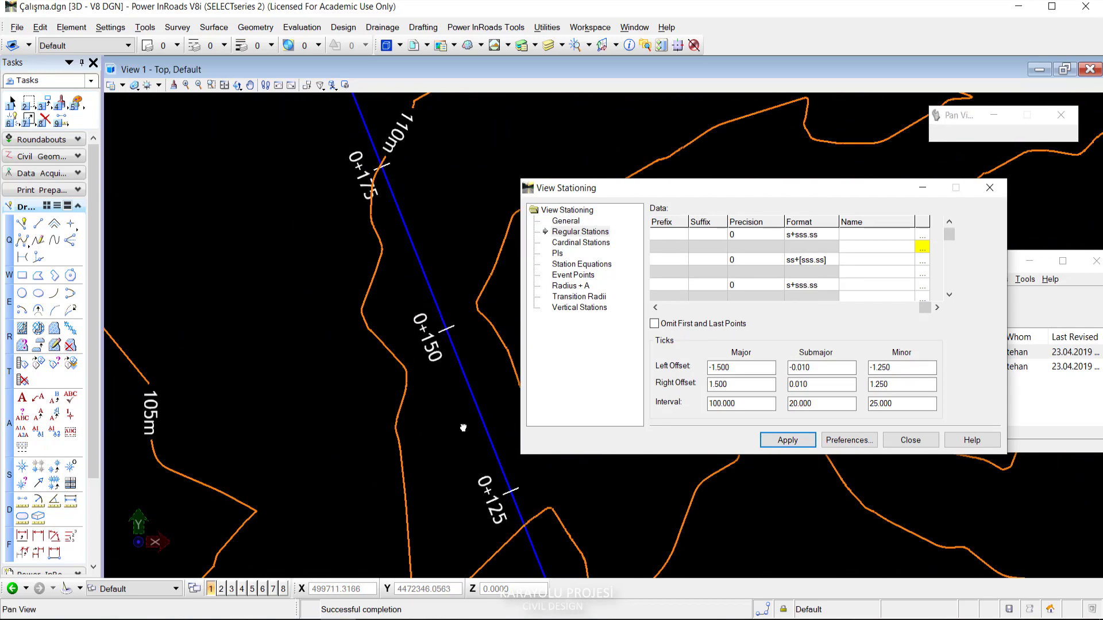
scroll(477, 459, down, 2)
scroll(488, 489, up, 2)
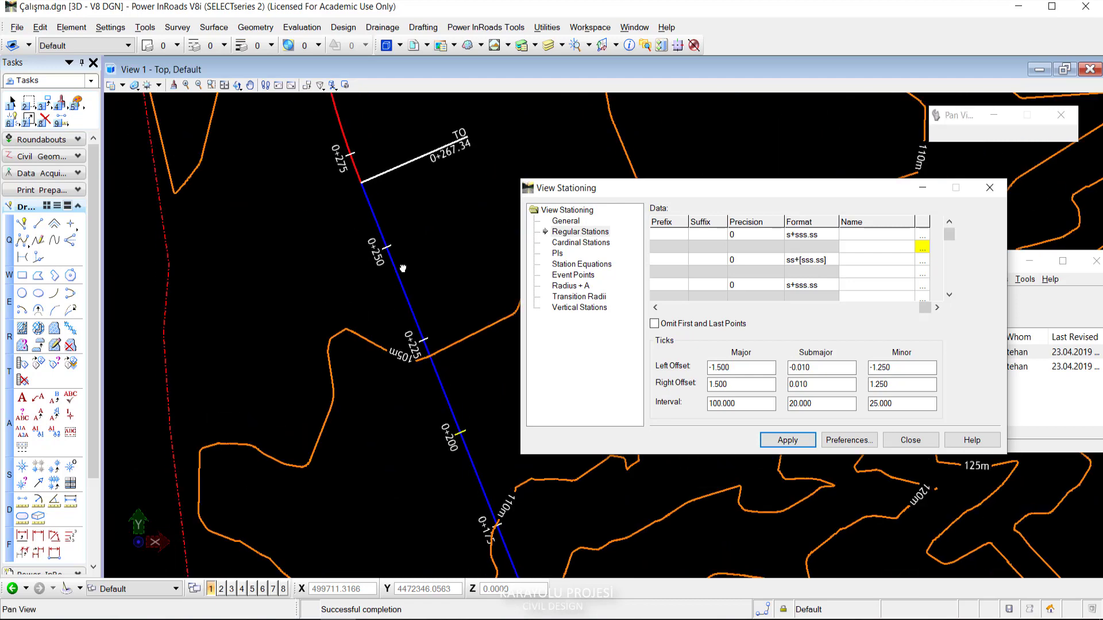
Follow the alignment from station 0+250 to 0+550, checking the 25 m labels.
middle_drag(410, 172, 455, 399)
middle_drag(509, 358, 448, 484)
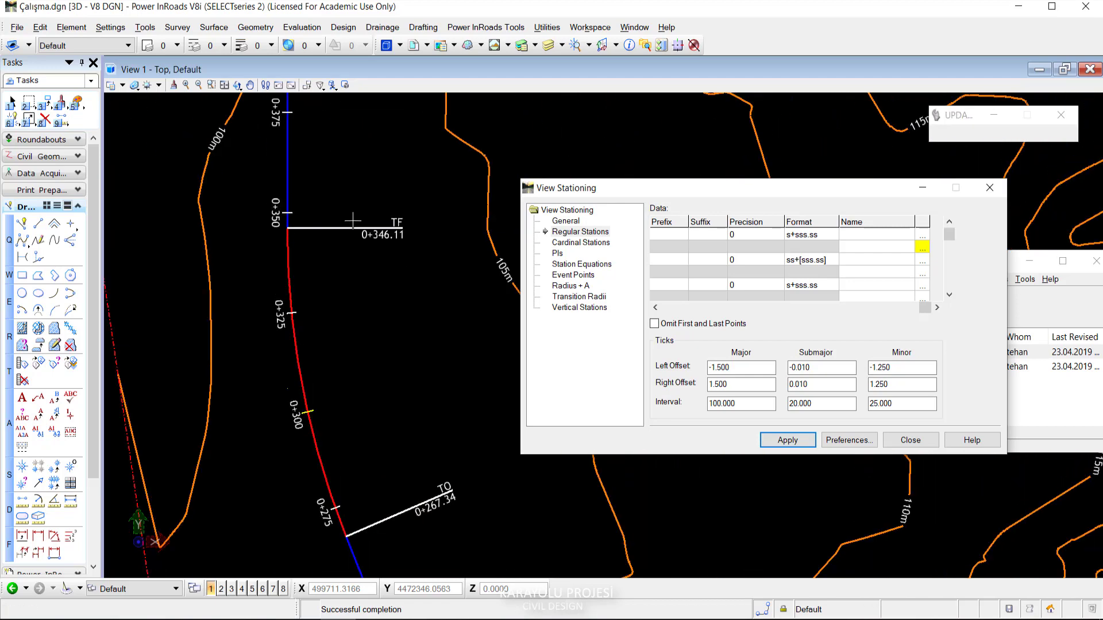
scroll(465, 255, down, 2)
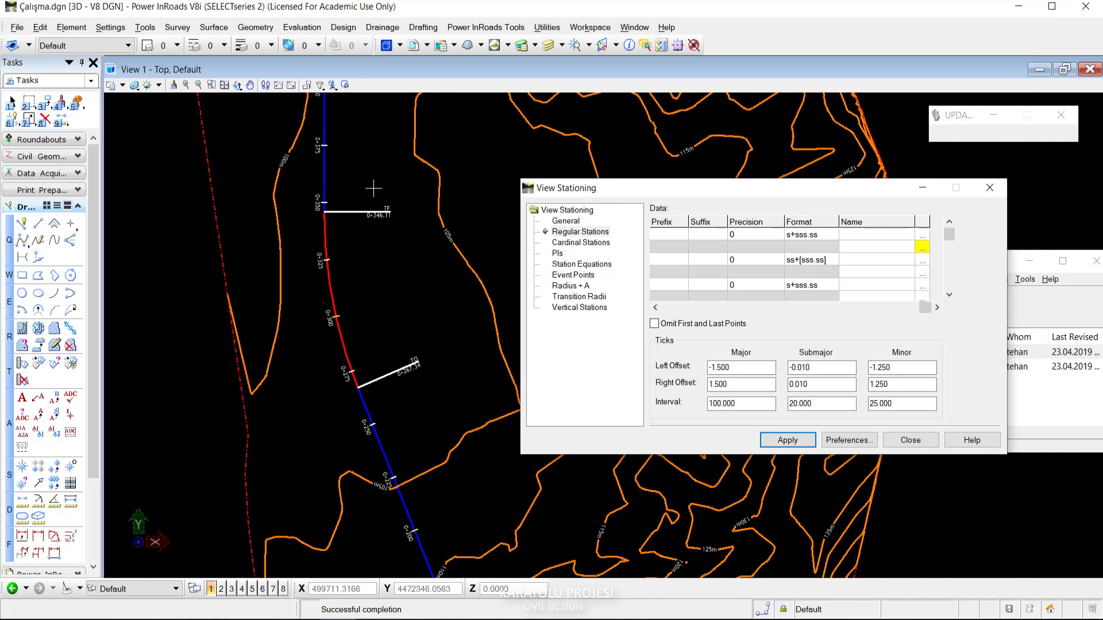
mouse_move(374, 193)
middle_down()
mouse_move(398, 499)
mouse_move(404, 299)
mouse_move(407, 517)
middle_up()
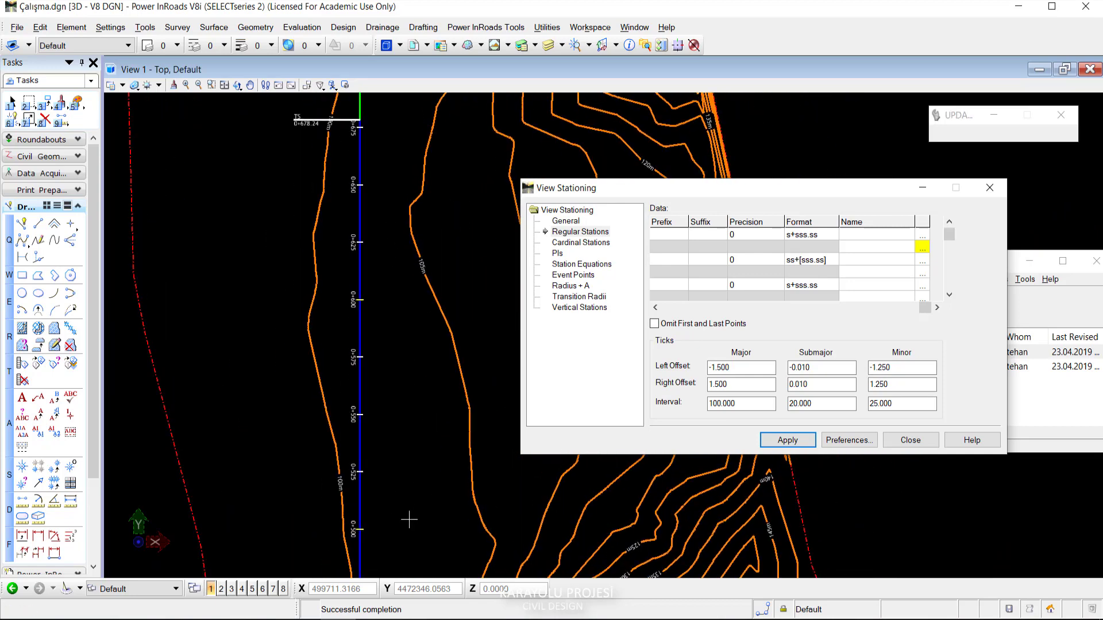
scroll(329, 313, up, 3)
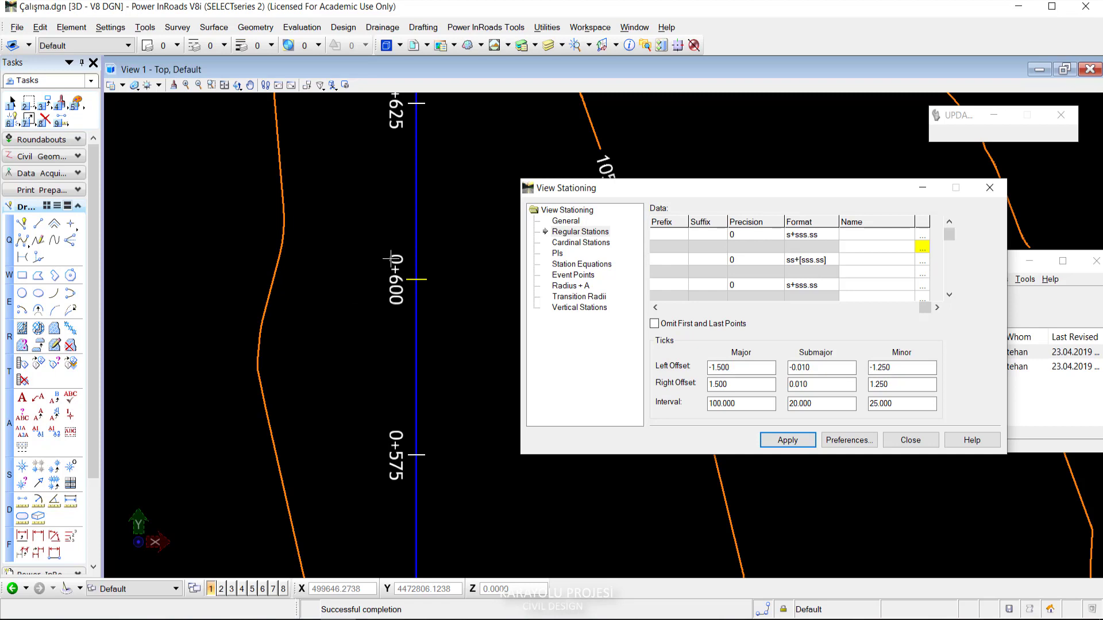
Set the major station label text colour to yellow and apply it along the alignment.
click(921, 250)
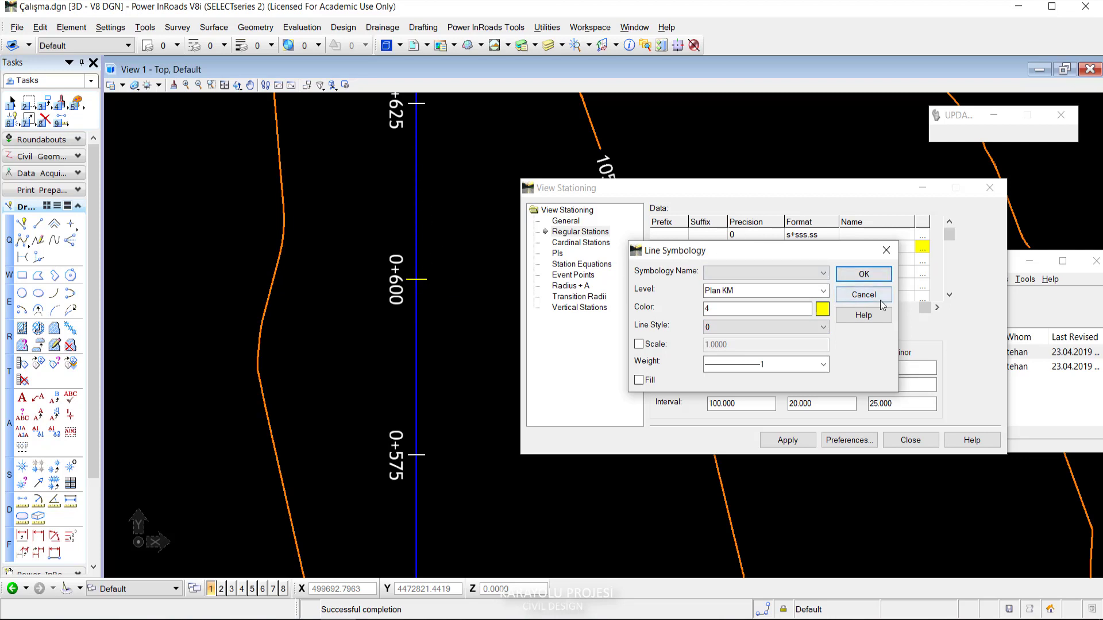
click(863, 294)
click(922, 246)
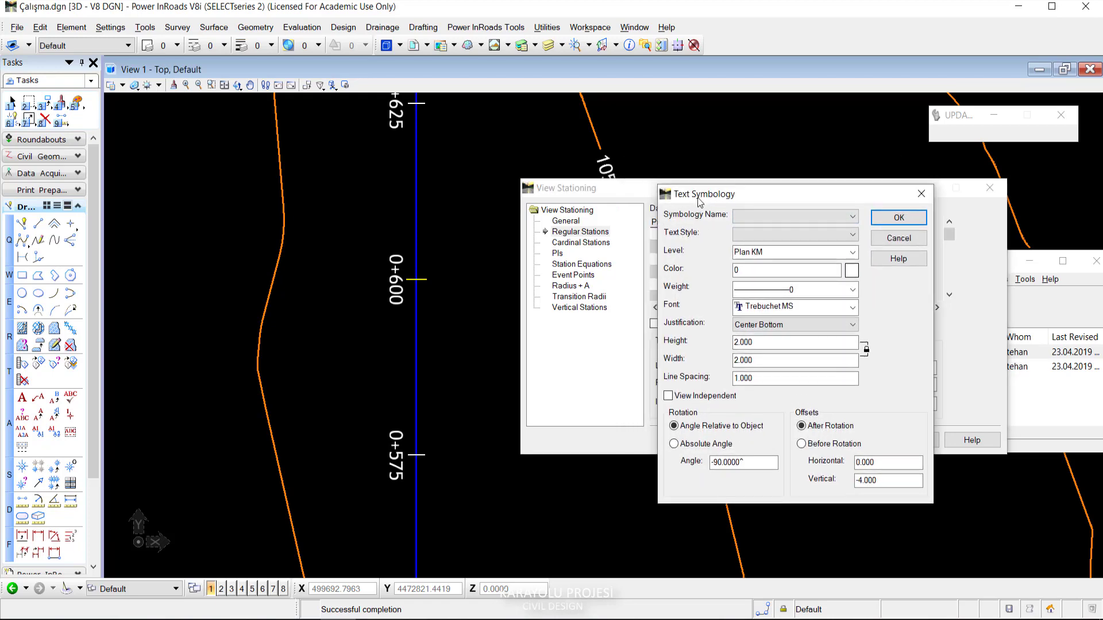
click(854, 272)
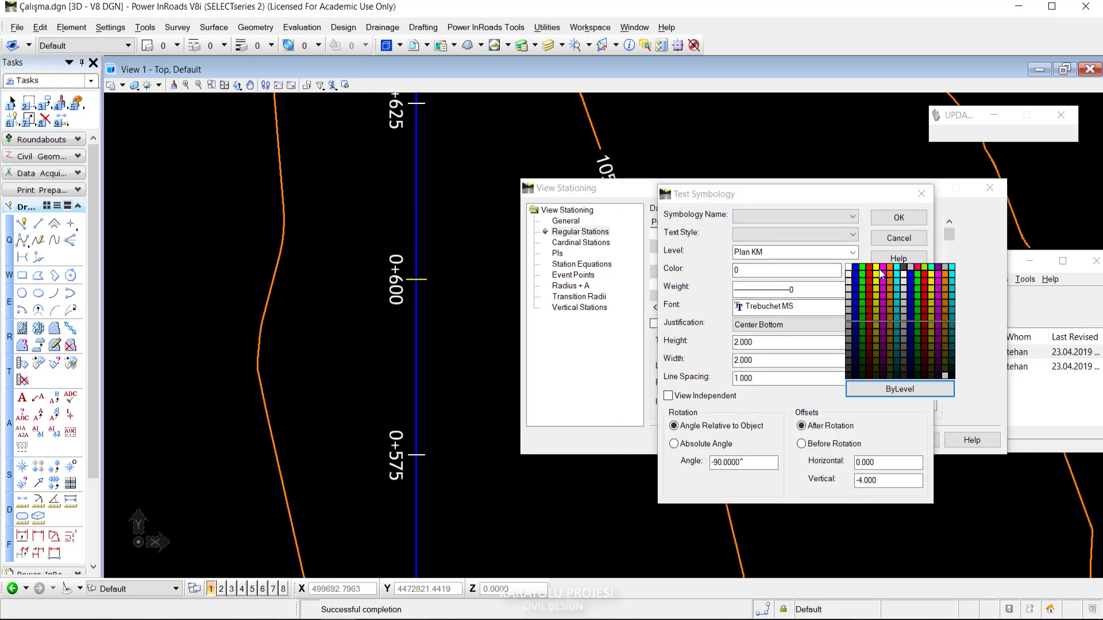
click(881, 274)
click(899, 217)
click(796, 438)
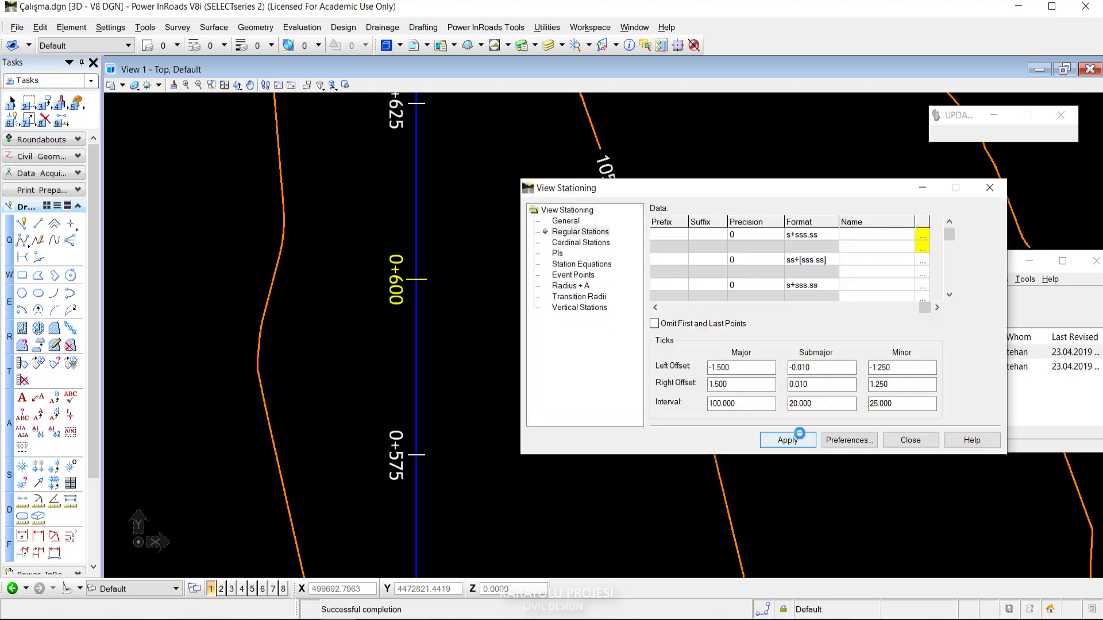
Pan along the alignment to check the yellow station labels from 0+700 to about 1+100.
scroll(379, 280, down, 4)
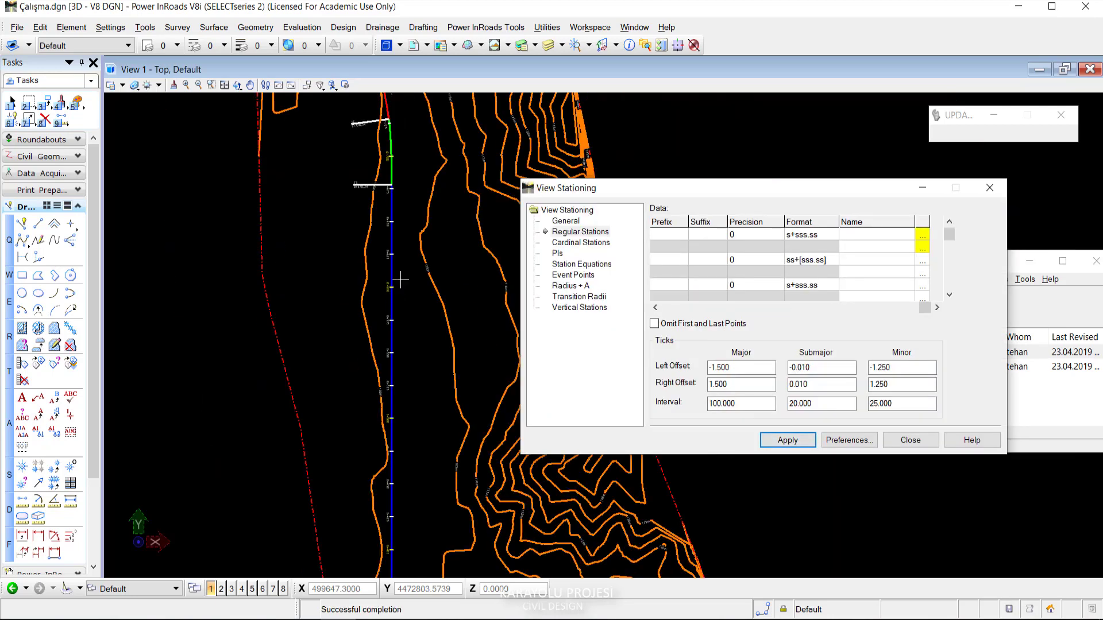
scroll(400, 280, up, 3)
scroll(401, 280, up, 3)
scroll(396, 344, down, 3)
middle_drag(393, 437, 390, 486)
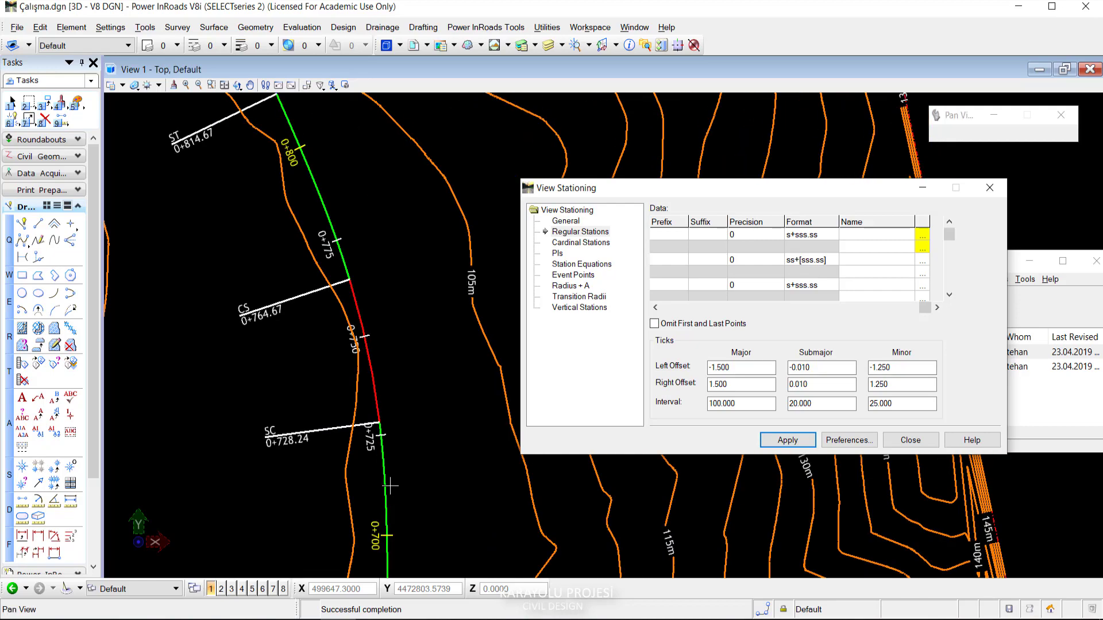
scroll(394, 288, down, 3)
middle_drag(394, 289, 360, 531)
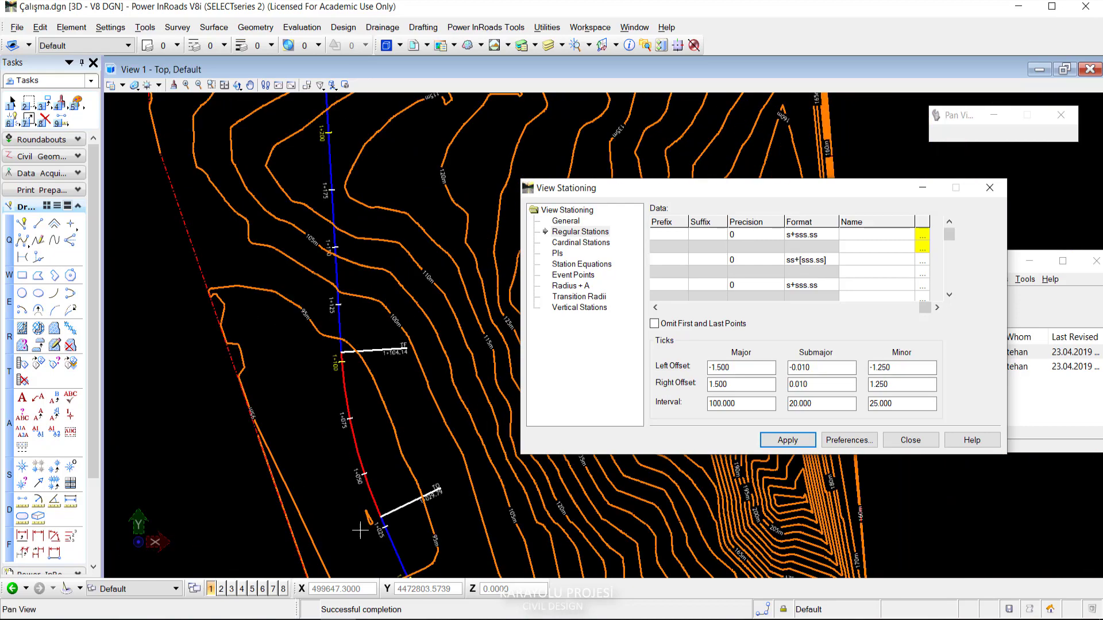
scroll(360, 531, down, 2)
scroll(352, 359, up, 2)
scroll(352, 359, up, 2)
scroll(352, 359, up, 1)
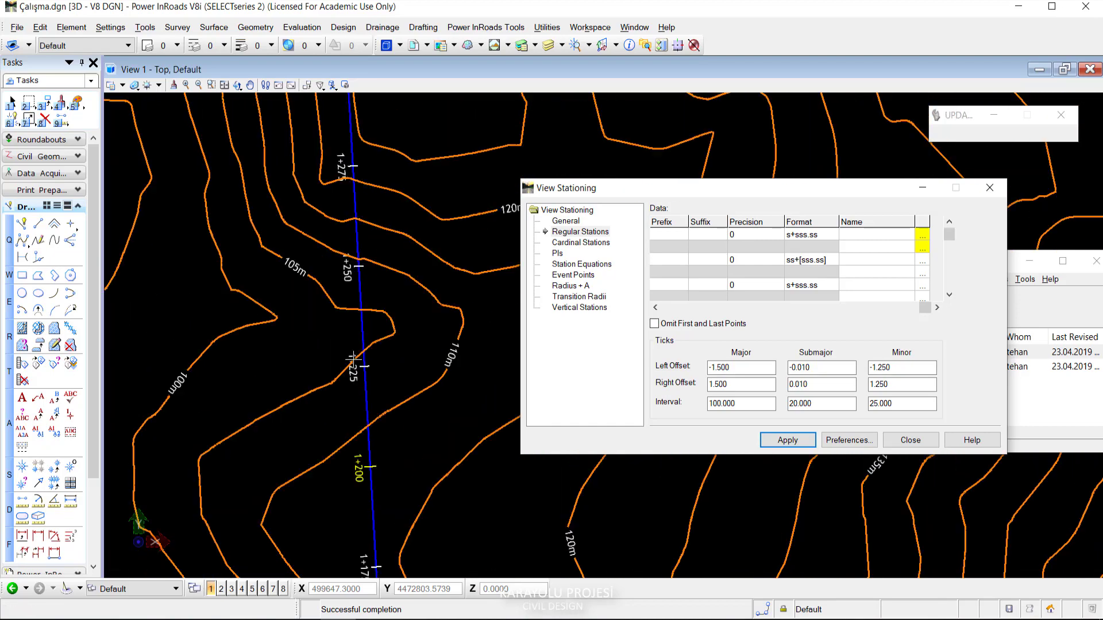
Check the labels from 1+275 to the end at 1+421, then close View Stationing.
middle_drag(352, 359, 295, 504)
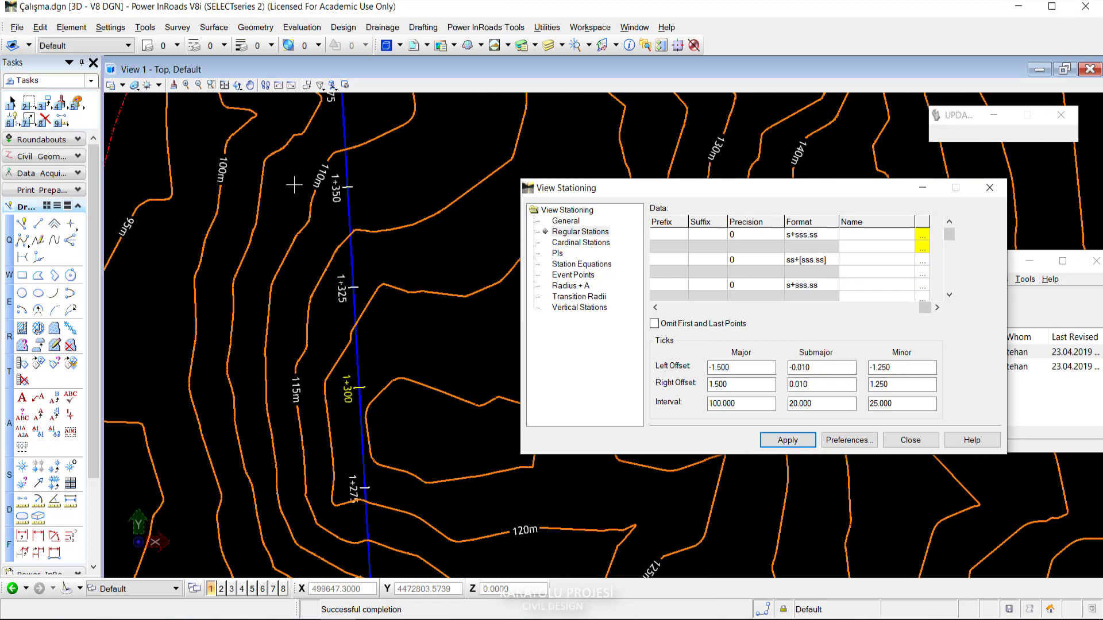
middle_drag(295, 185, 290, 459)
scroll(310, 356, up, 1)
scroll(312, 350, up, 2)
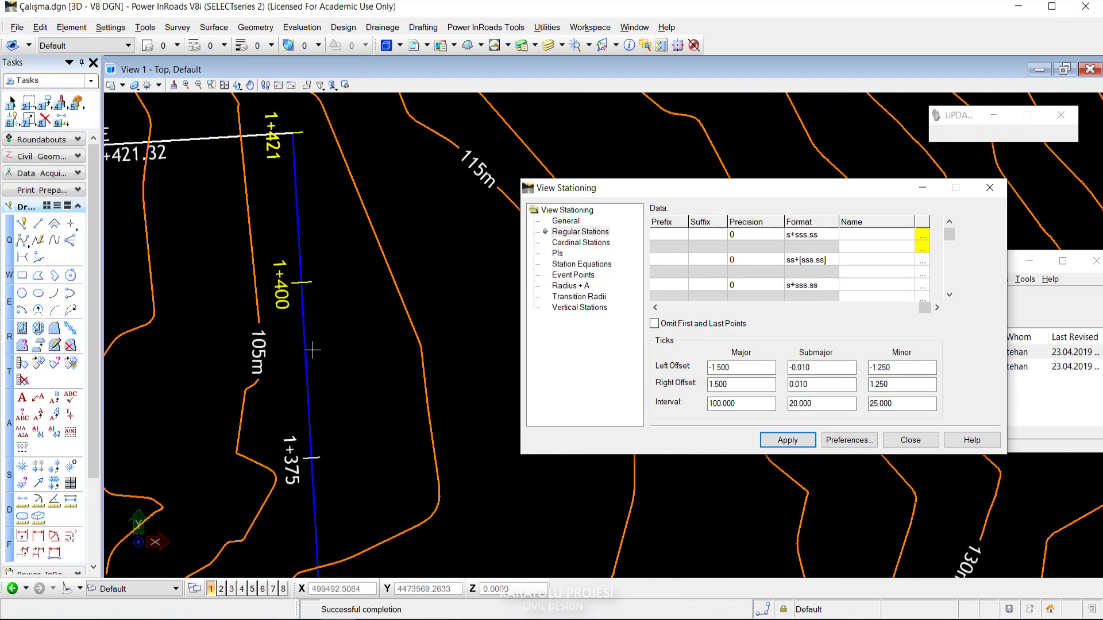
scroll(281, 171, down, 2)
scroll(280, 171, down, 2)
scroll(310, 259, up, 1)
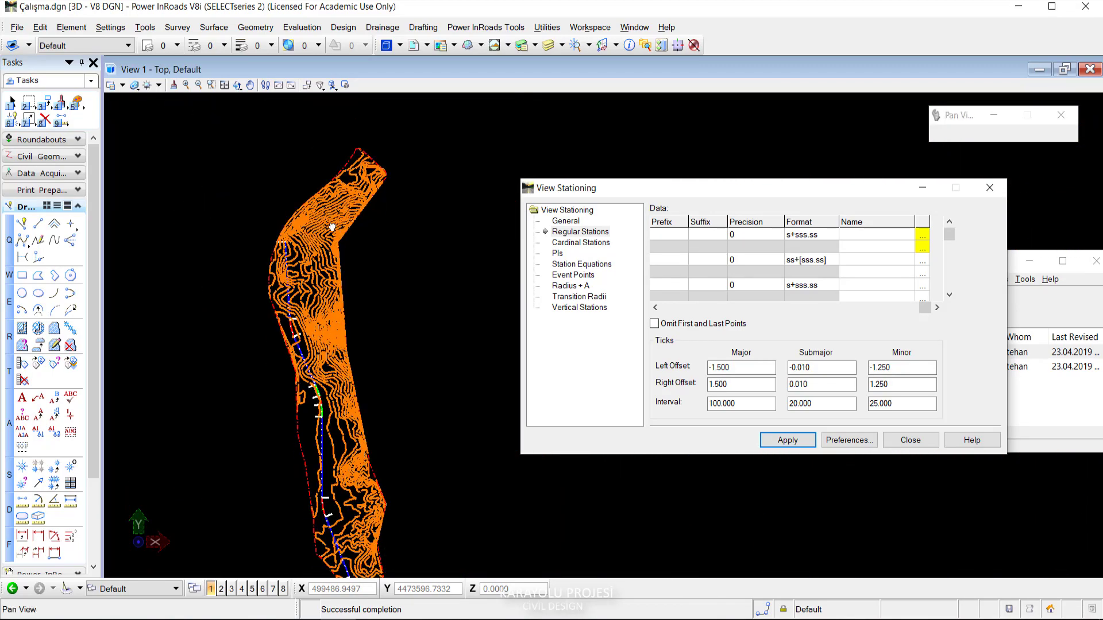
middle_drag(328, 505, 328, 269)
scroll(328, 269, up, 1)
scroll(402, 293, up, 1)
scroll(414, 229, up, 1)
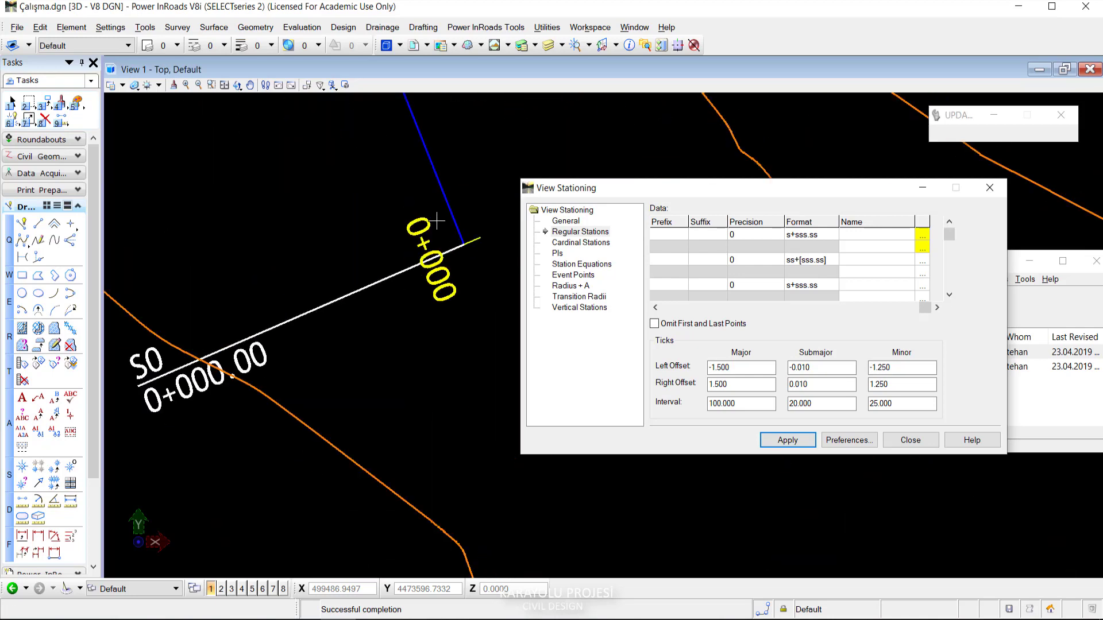
scroll(415, 223, down, 2)
scroll(416, 224, down, 2)
scroll(411, 265, up, 1)
scroll(395, 280, up, 1)
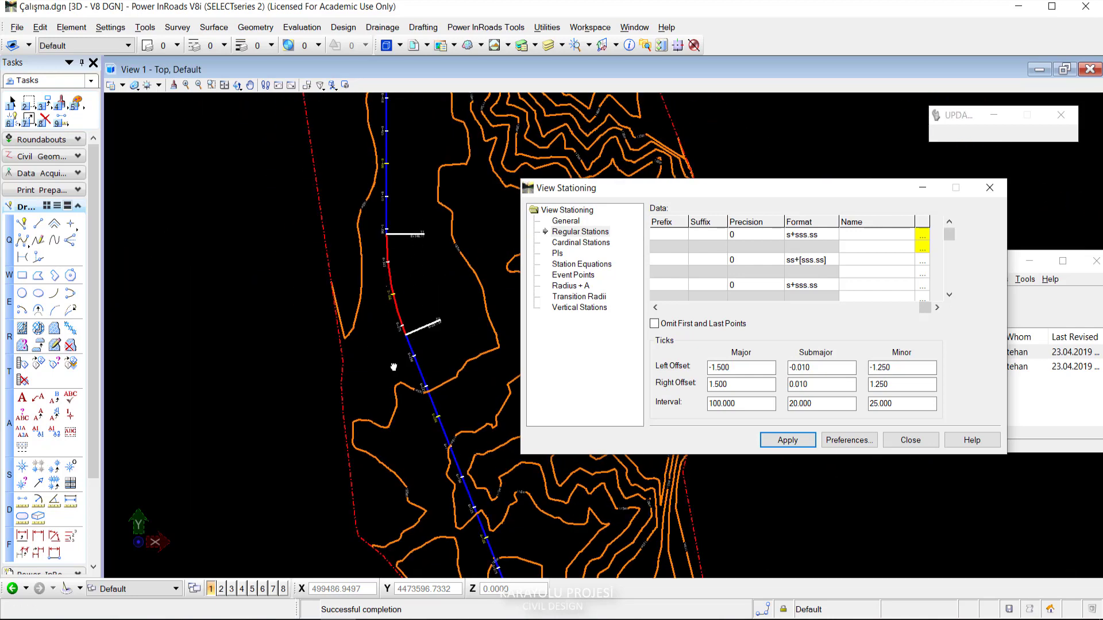
scroll(393, 367, up, 1)
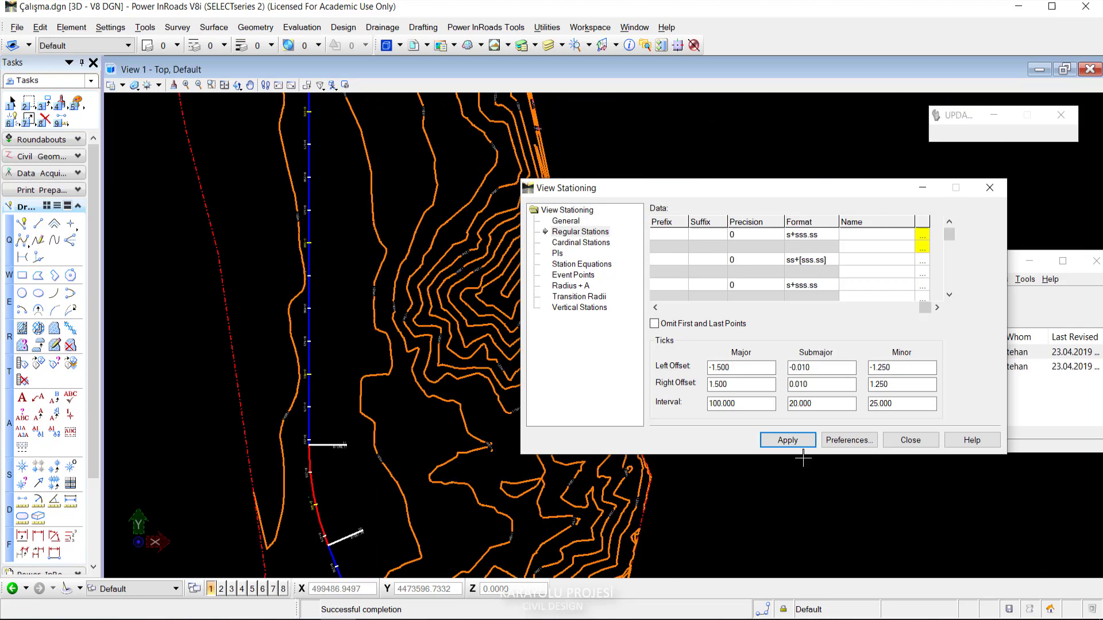
click(911, 440)
With the whole G1_Yatay profile in view, bring up the Evaluation > Profile commands.
scroll(416, 277, down, 2)
scroll(402, 230, up, 1)
scroll(391, 173, down, 1)
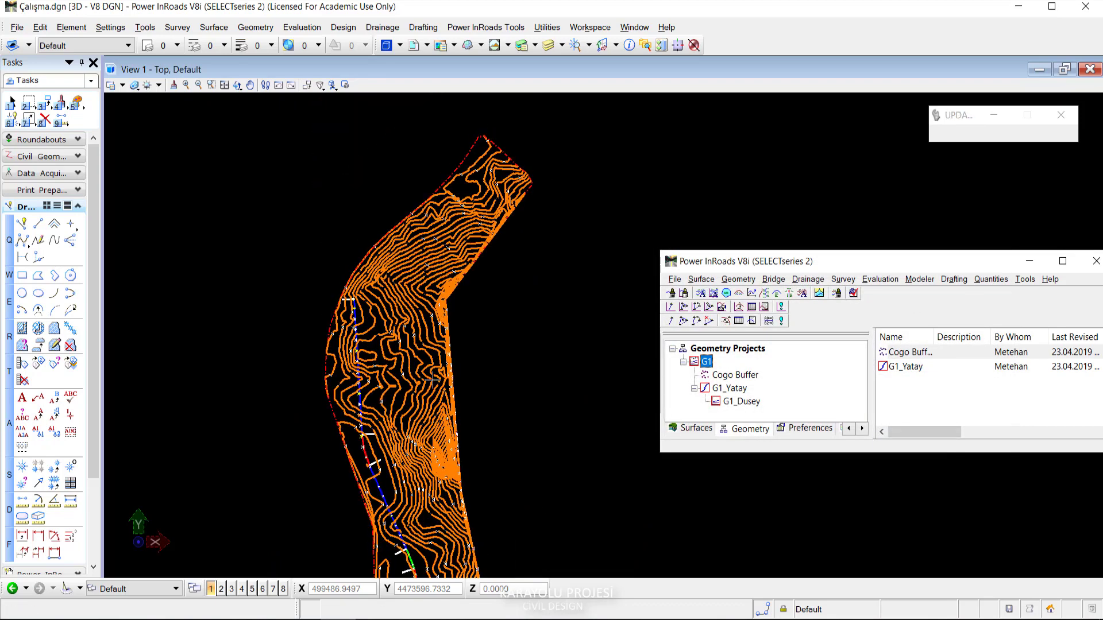
scroll(379, 127, up, 1)
scroll(475, 211, down, 3)
scroll(424, 243, down, 1)
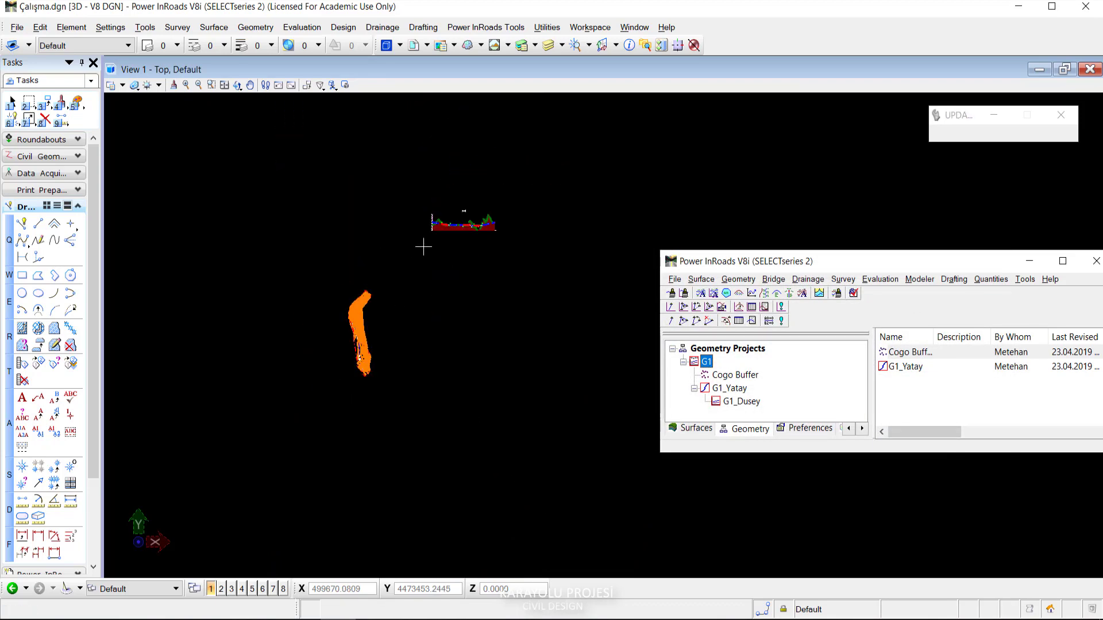
scroll(437, 293, up, 2)
scroll(437, 293, up, 4)
scroll(361, 333, up, 2)
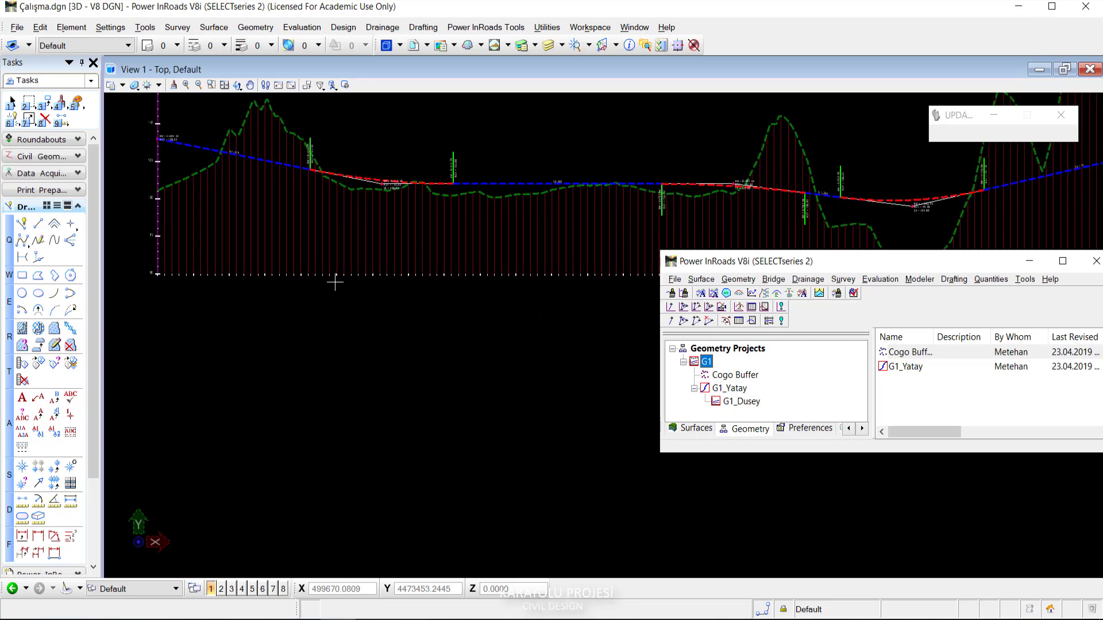
scroll(539, 314, down, 2)
scroll(478, 308, up, 1)
scroll(444, 288, down, 1)
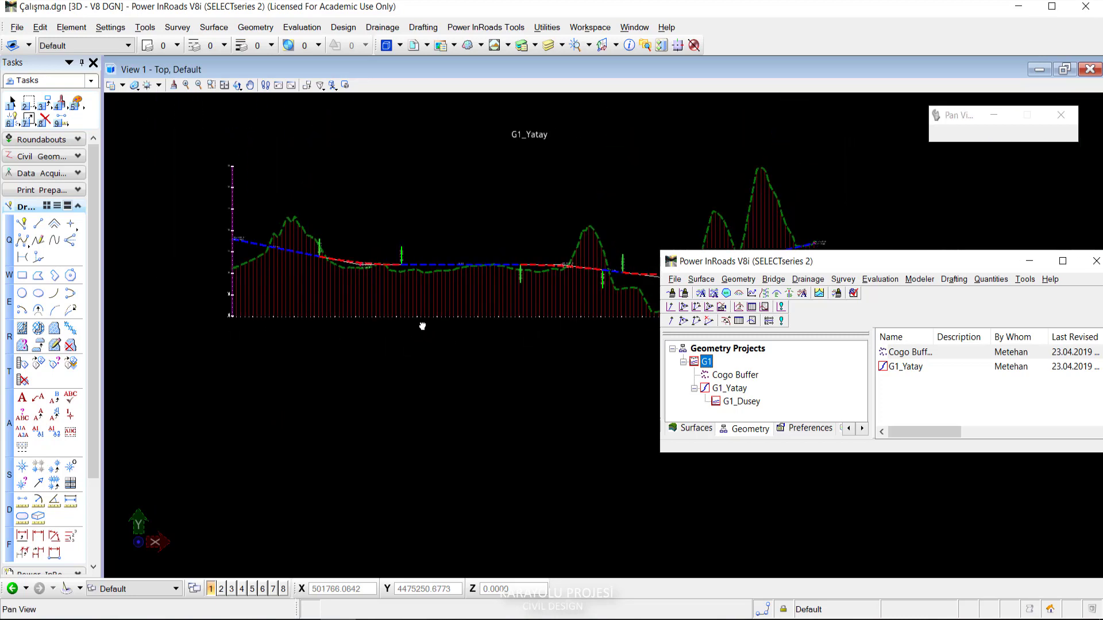
drag(850, 262, 859, 315)
click(888, 333)
mouse_move(892, 347)
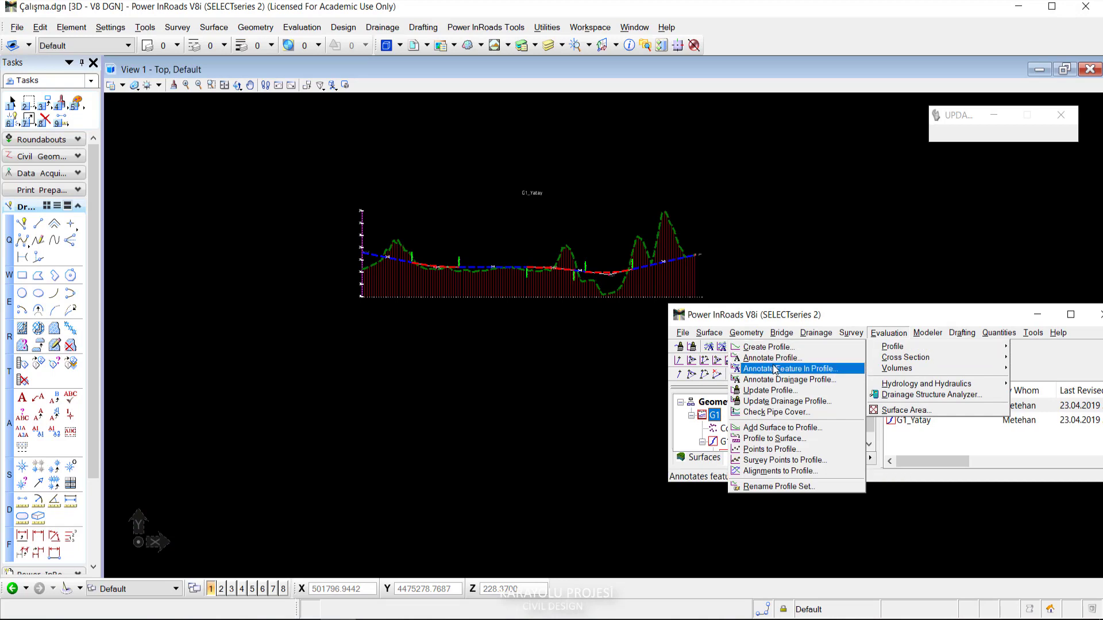
Annotate the profile with the Profil Yazi preference, adding KIRMIZI KOT, SIYAH KOT and KILOMETRE bands.
click(766, 362)
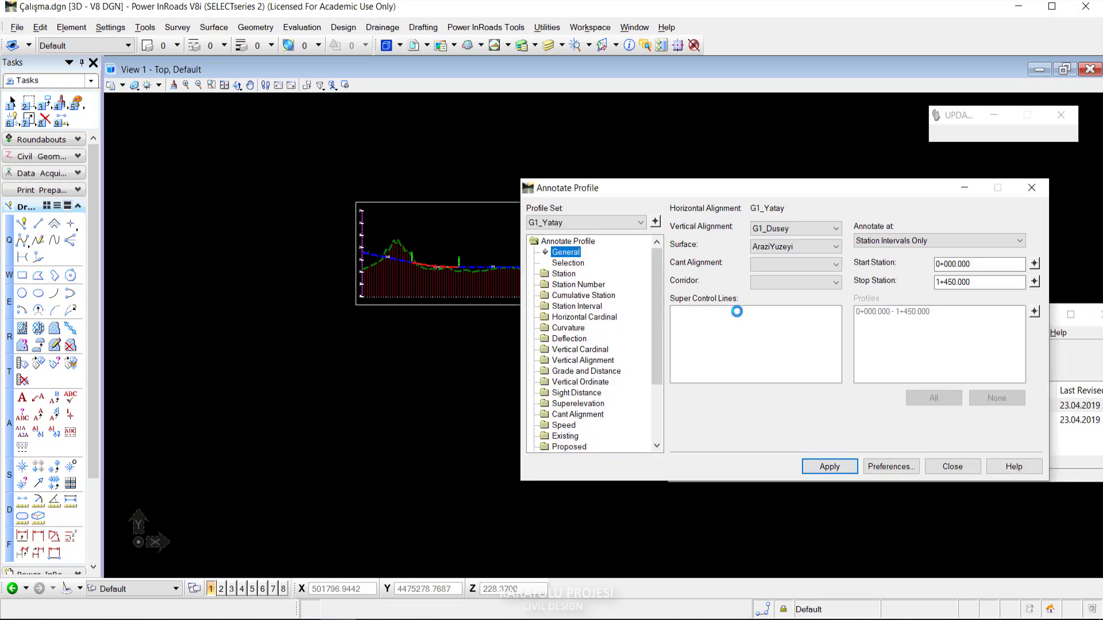
drag(734, 189, 642, 213)
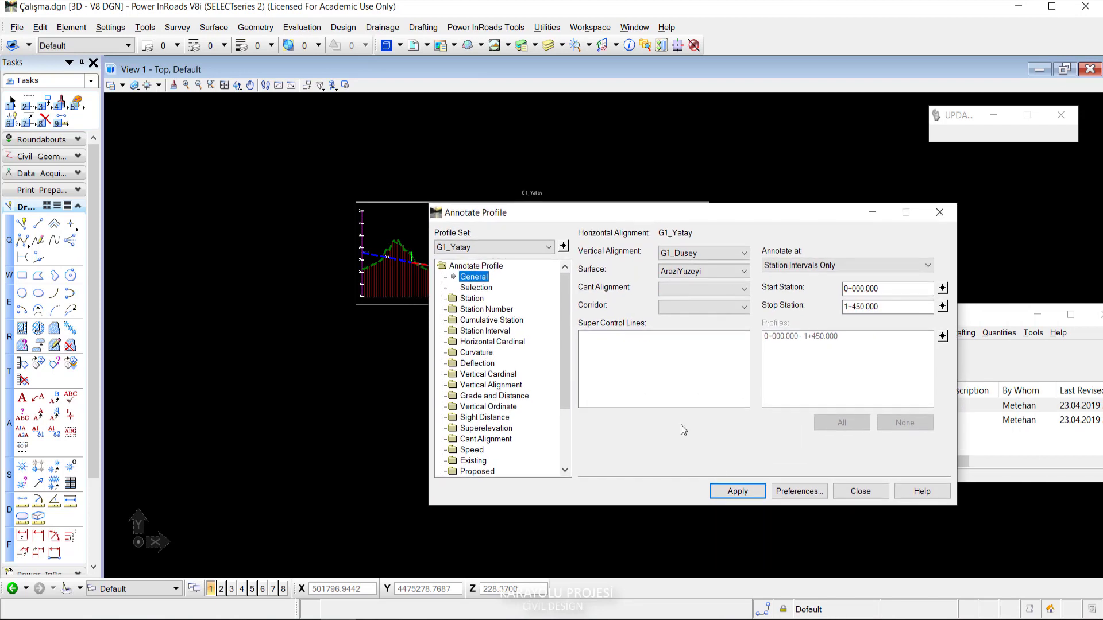
click(802, 492)
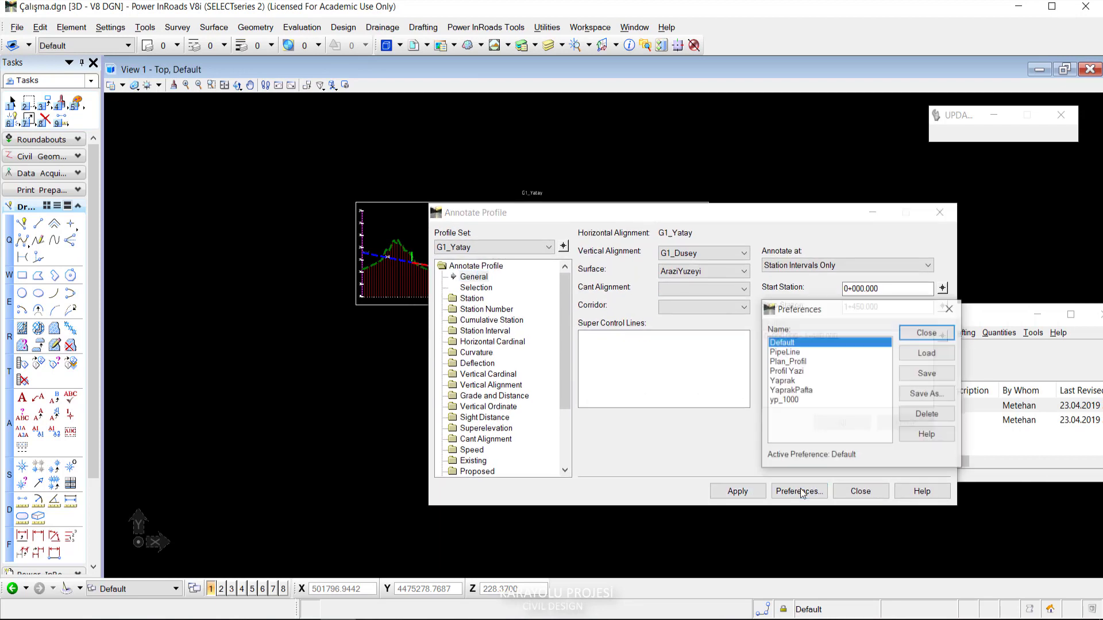
click(803, 372)
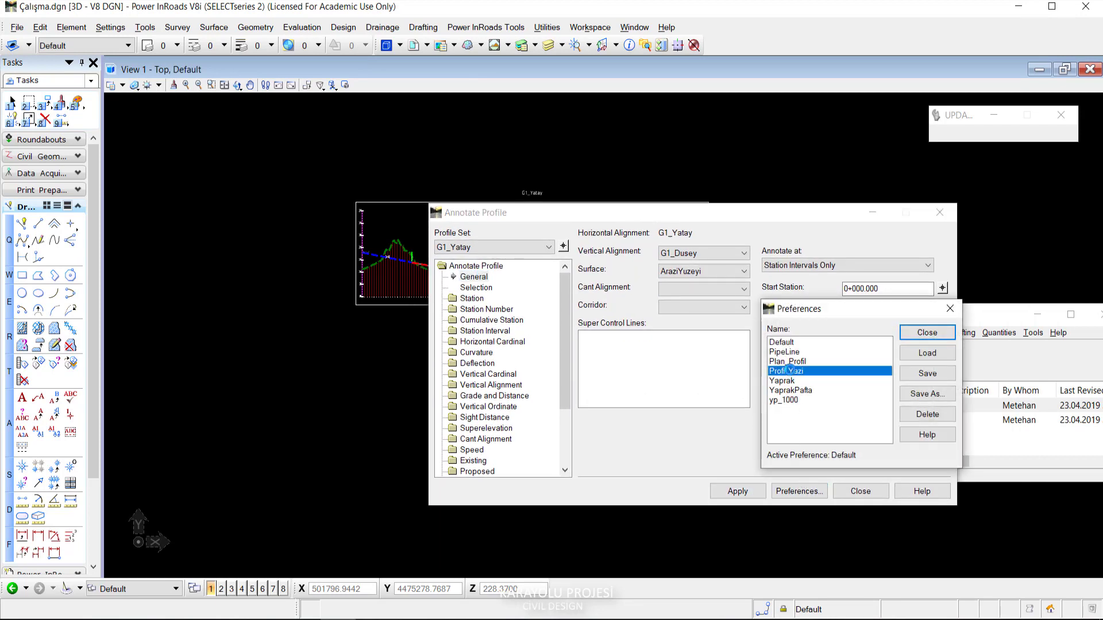
double_click(789, 370)
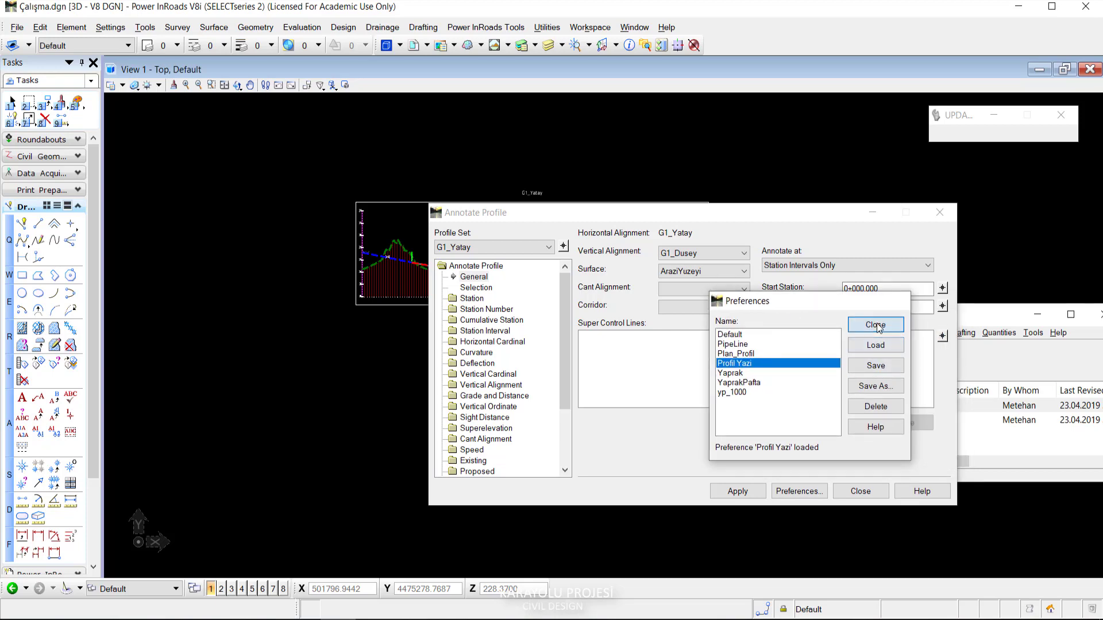
click(875, 325)
click(733, 491)
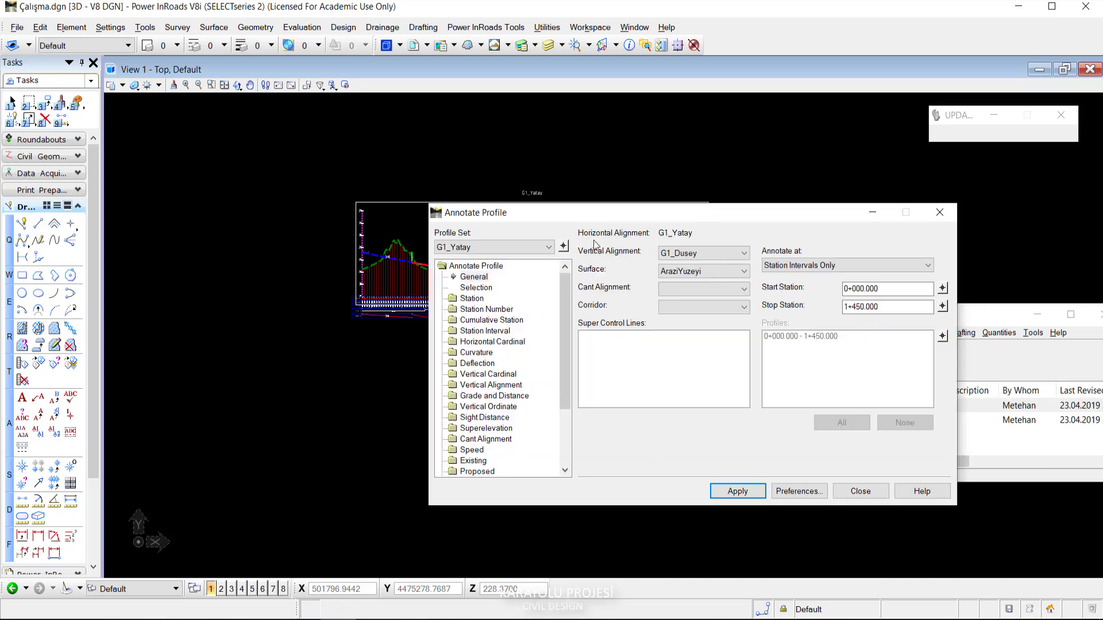
drag(598, 212, 643, 213)
click(891, 491)
scroll(389, 309, up, 5)
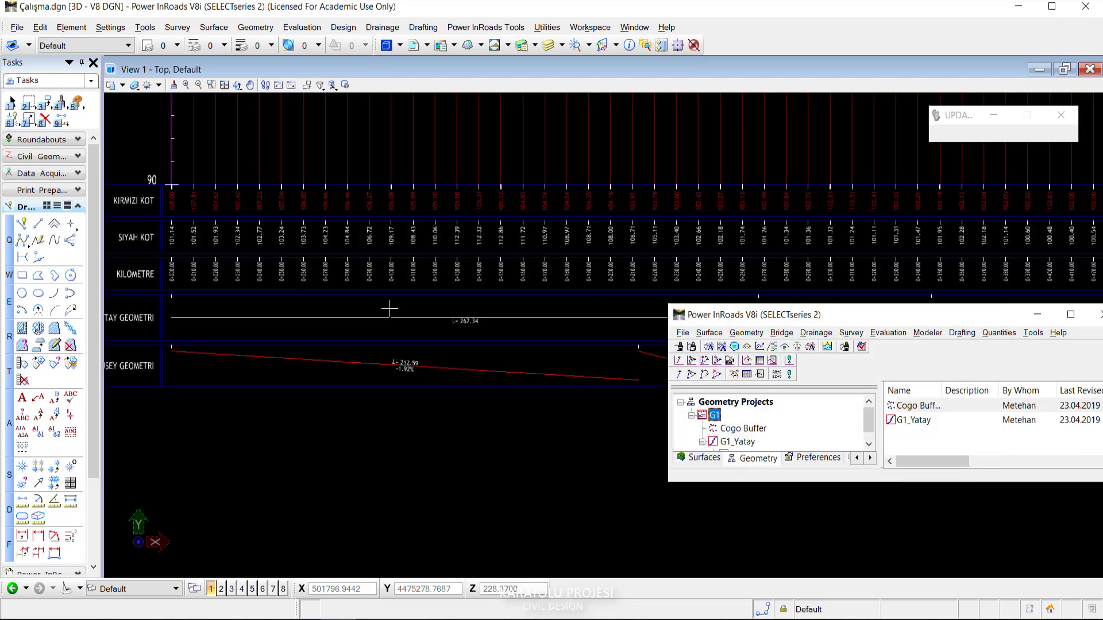
middle_drag(389, 309, 364, 326)
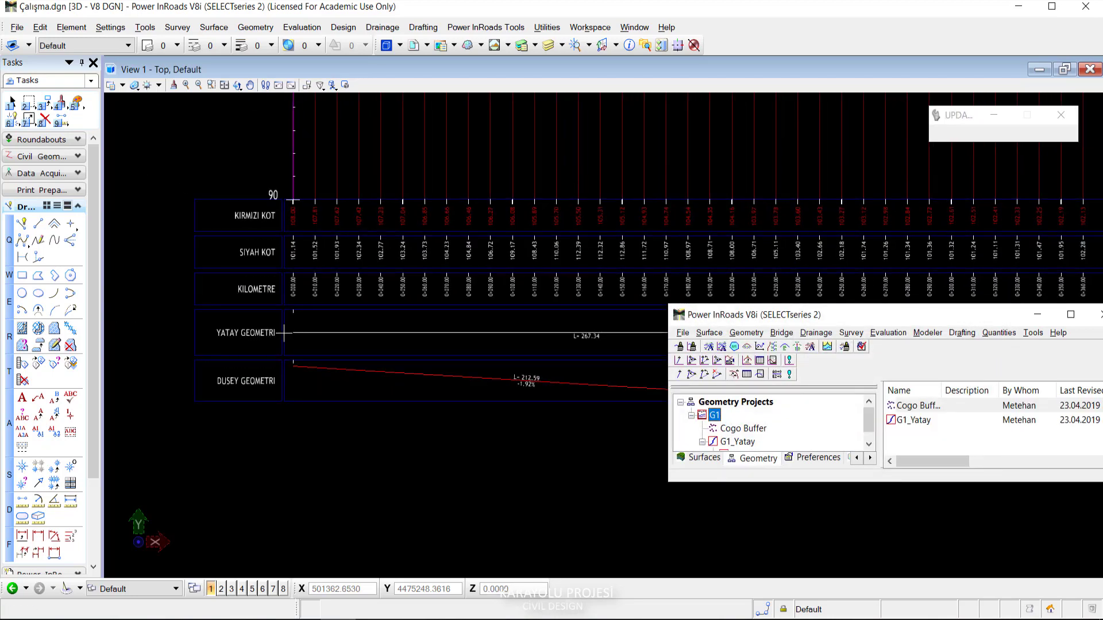
scroll(364, 258, down, 1)
scroll(461, 268, down, 1)
scroll(461, 268, down, 1)
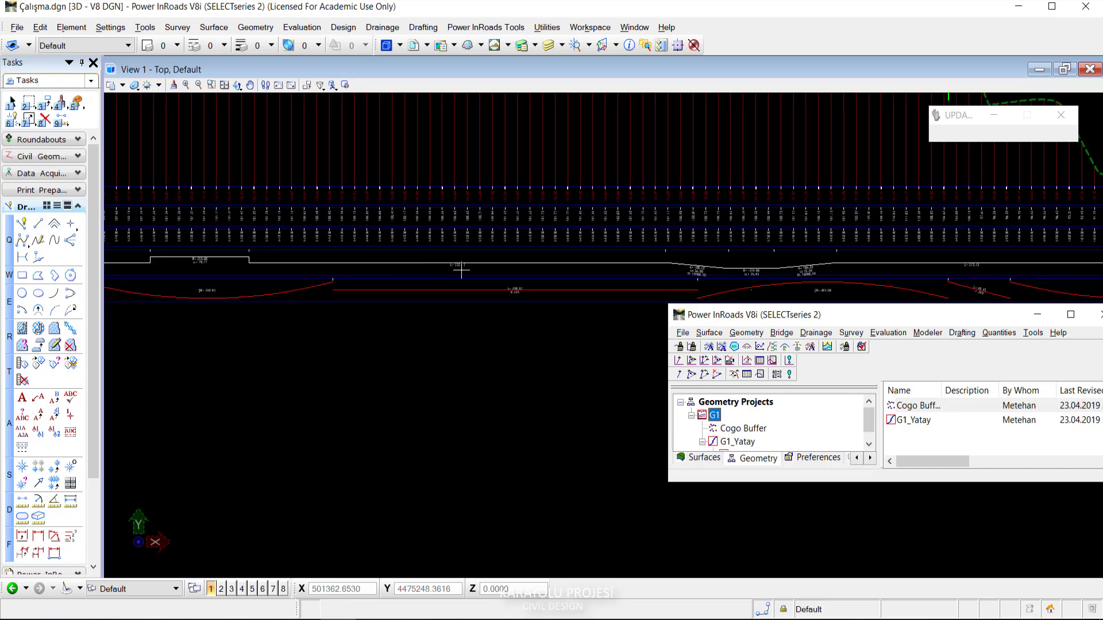
scroll(461, 269, up, 3)
middle_drag(662, 262, 320, 218)
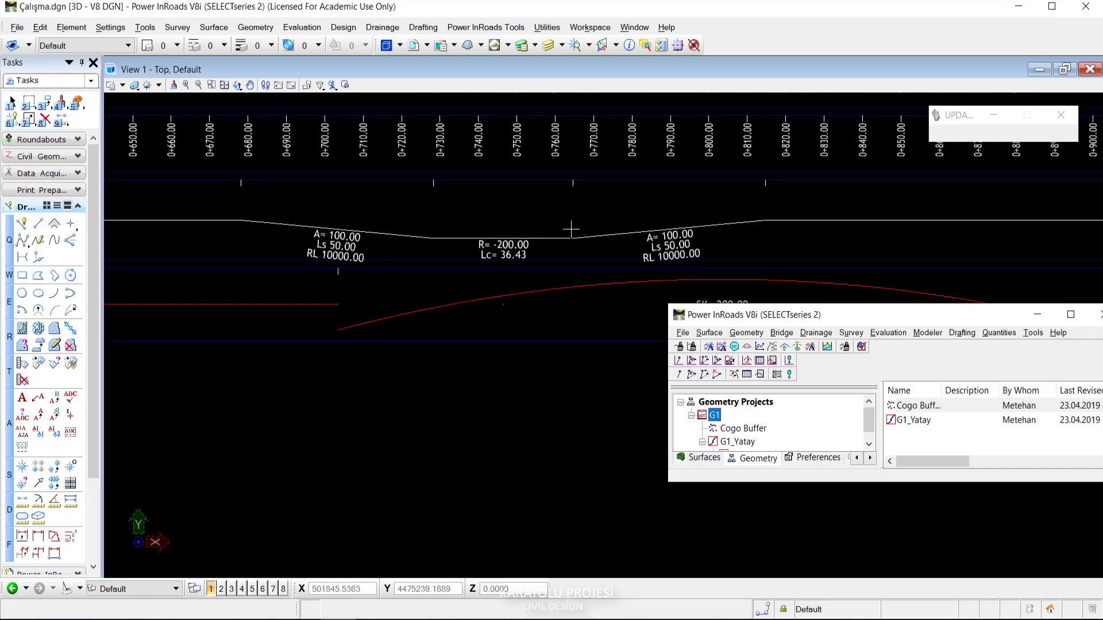
middle_drag(729, 220, 459, 232)
mouse_move(746, 229)
middle_down()
mouse_move(583, 230)
mouse_move(469, 305)
mouse_move(249, 267)
middle_up()
scroll(470, 305, up, 1)
scroll(336, 298, down, 2)
middle_drag(336, 299, 357, 324)
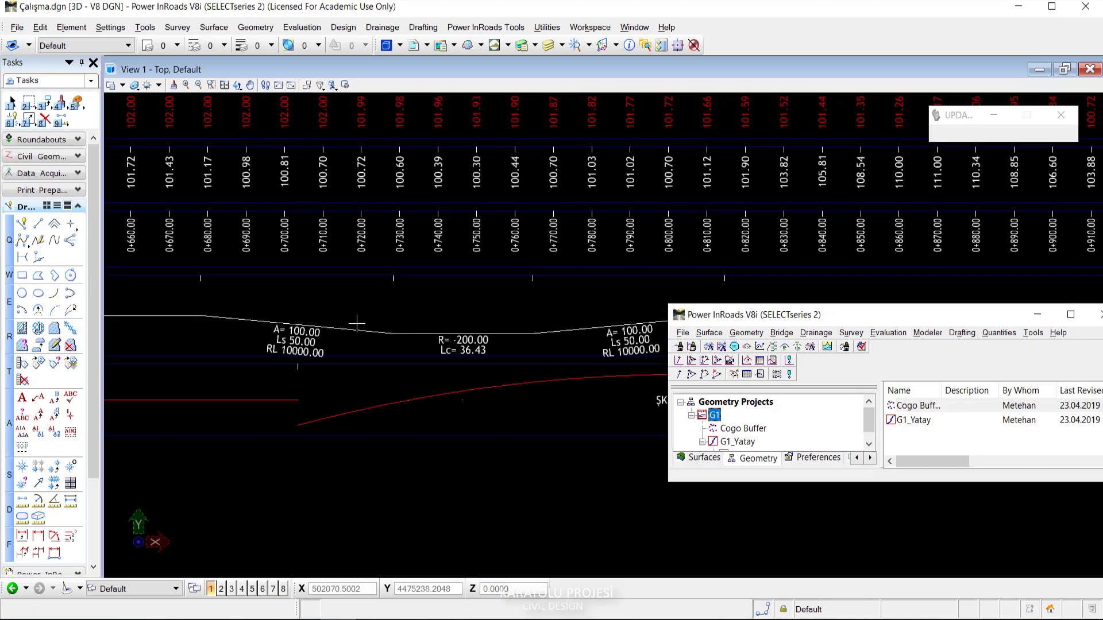
scroll(277, 319, down, 1)
scroll(603, 290, up, 2)
scroll(603, 288, up, 1)
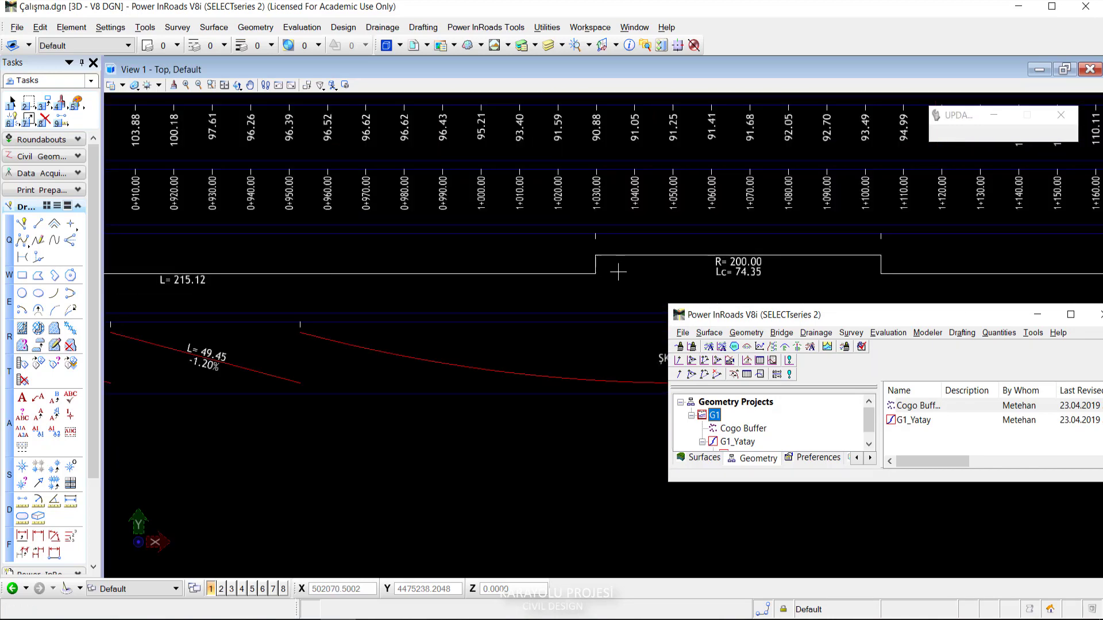
scroll(620, 271, up, 2)
scroll(567, 232, down, 3)
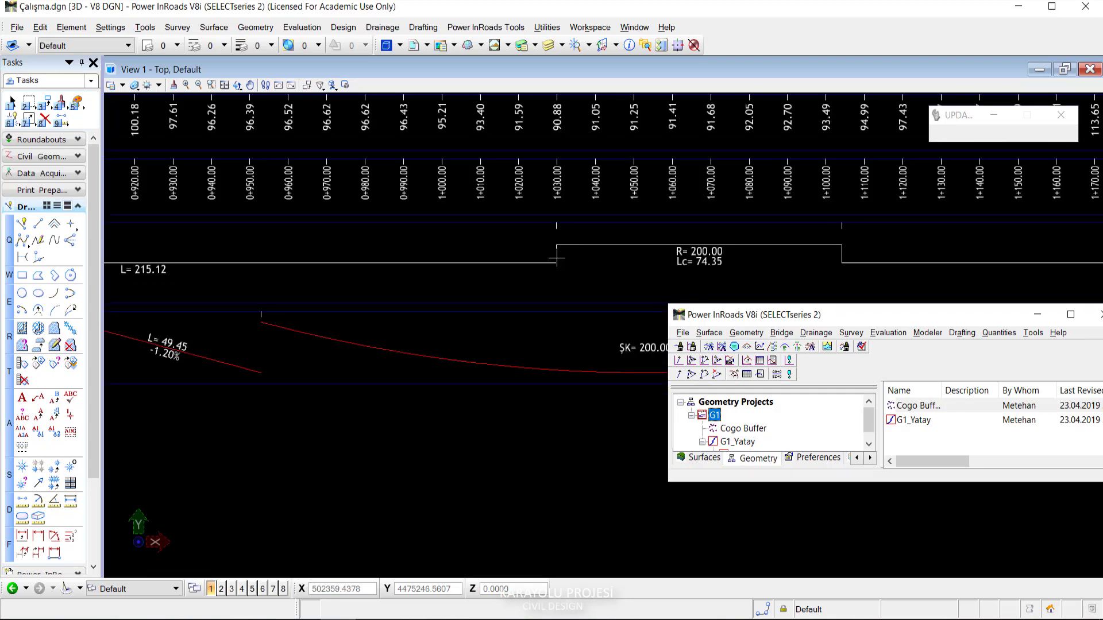
scroll(621, 242, down, 1)
scroll(615, 259, down, 1)
scroll(661, 270, down, 1)
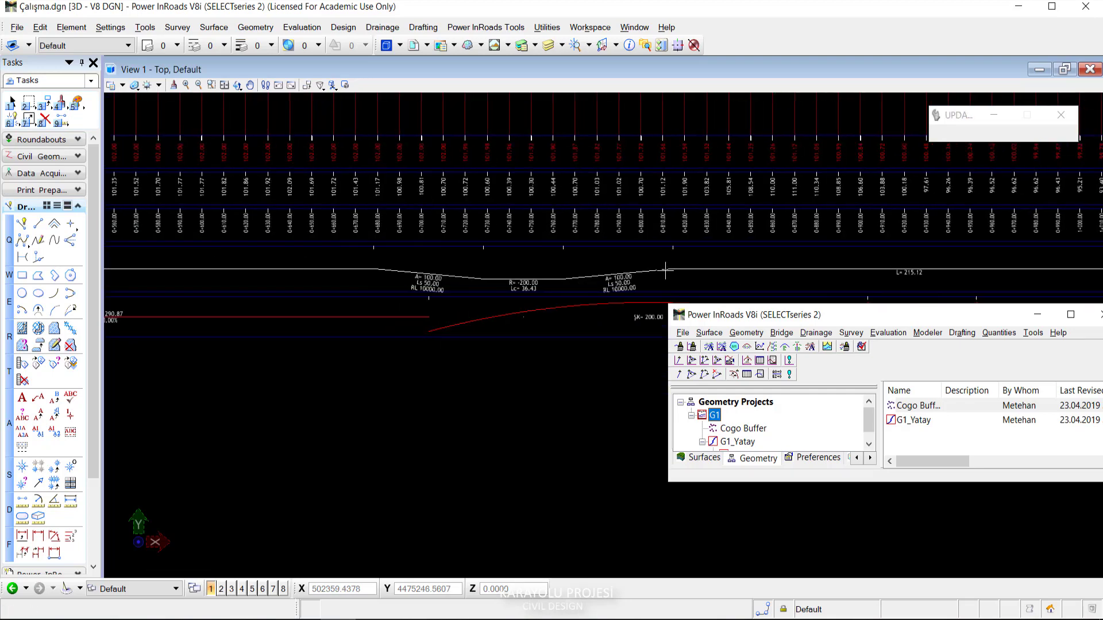
scroll(463, 277, up, 4)
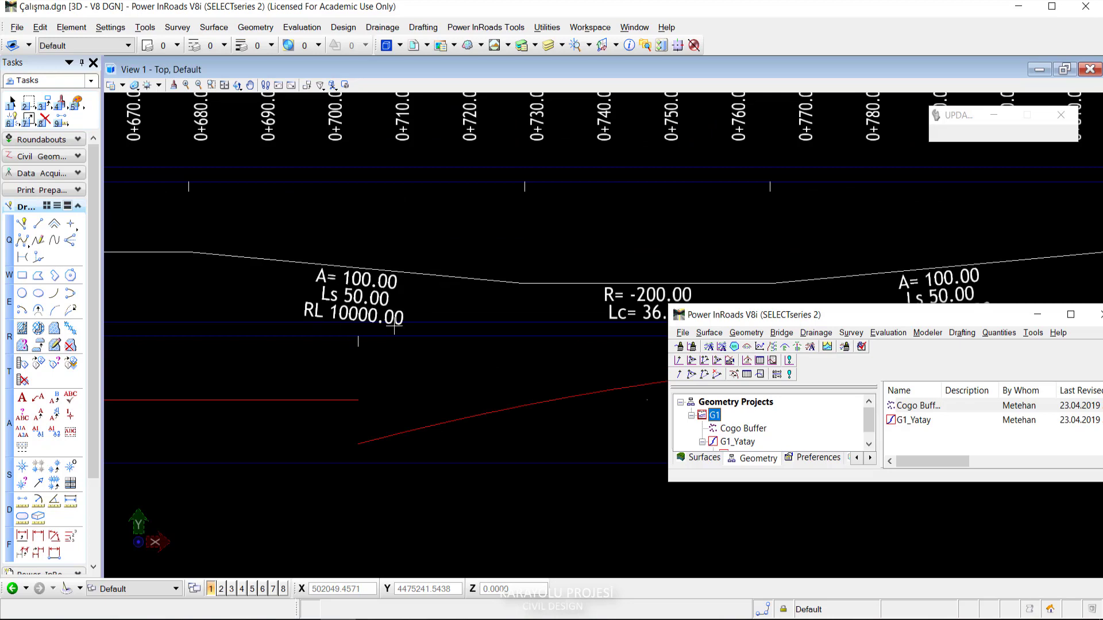
scroll(385, 314, down, 2)
scroll(583, 272, down, 2)
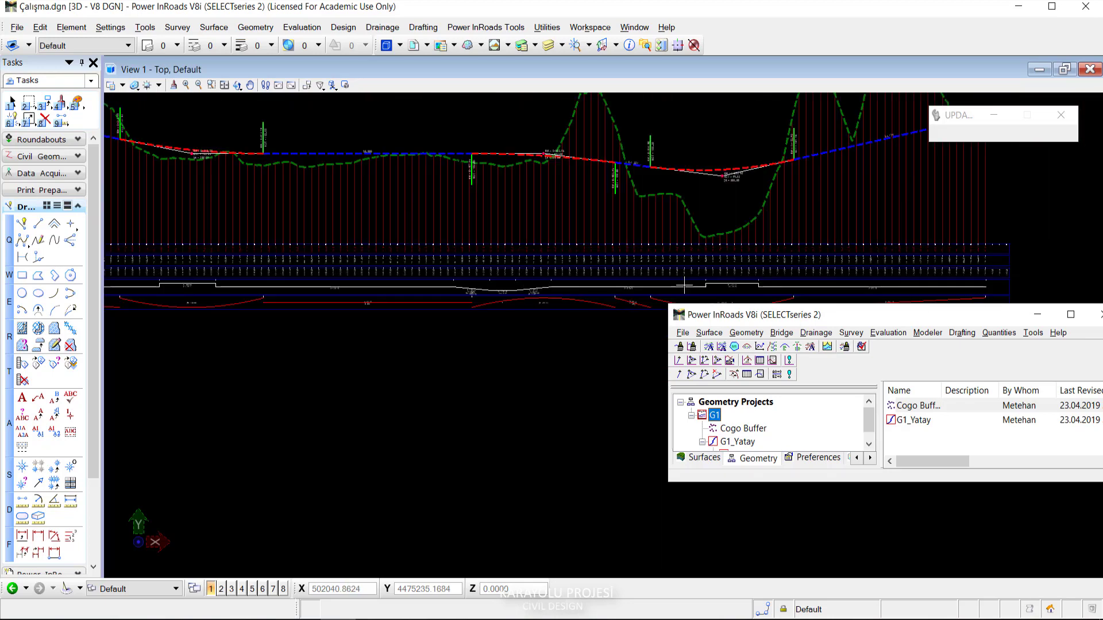
scroll(583, 271, down, 1)
scroll(583, 272, up, 5)
scroll(597, 265, down, 3)
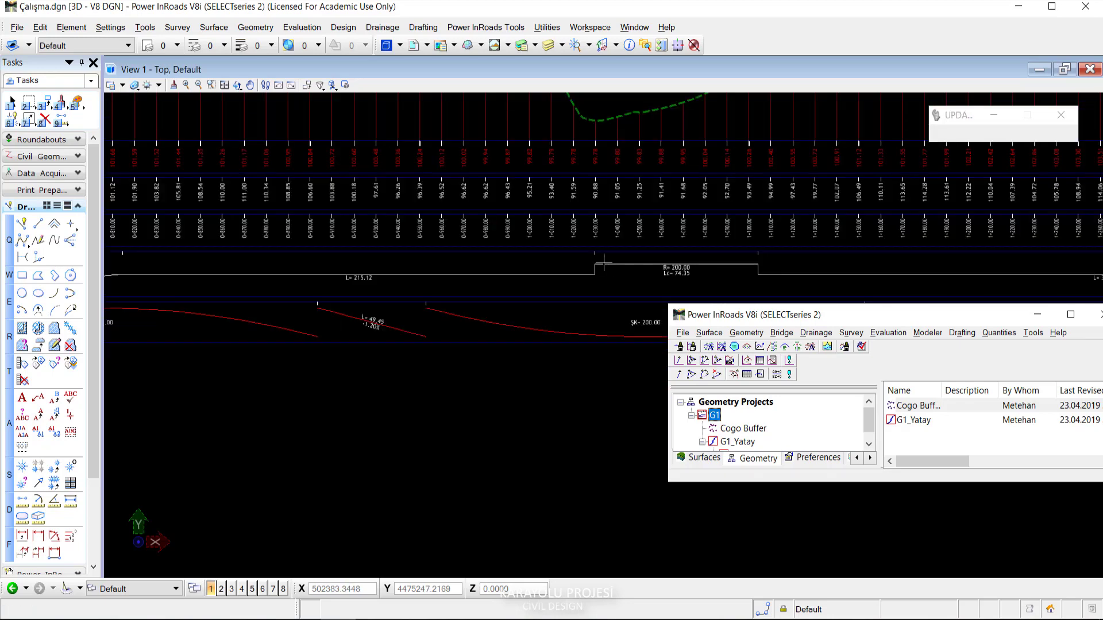
scroll(631, 269, down, 1)
scroll(575, 270, up, 1)
scroll(574, 270, up, 1)
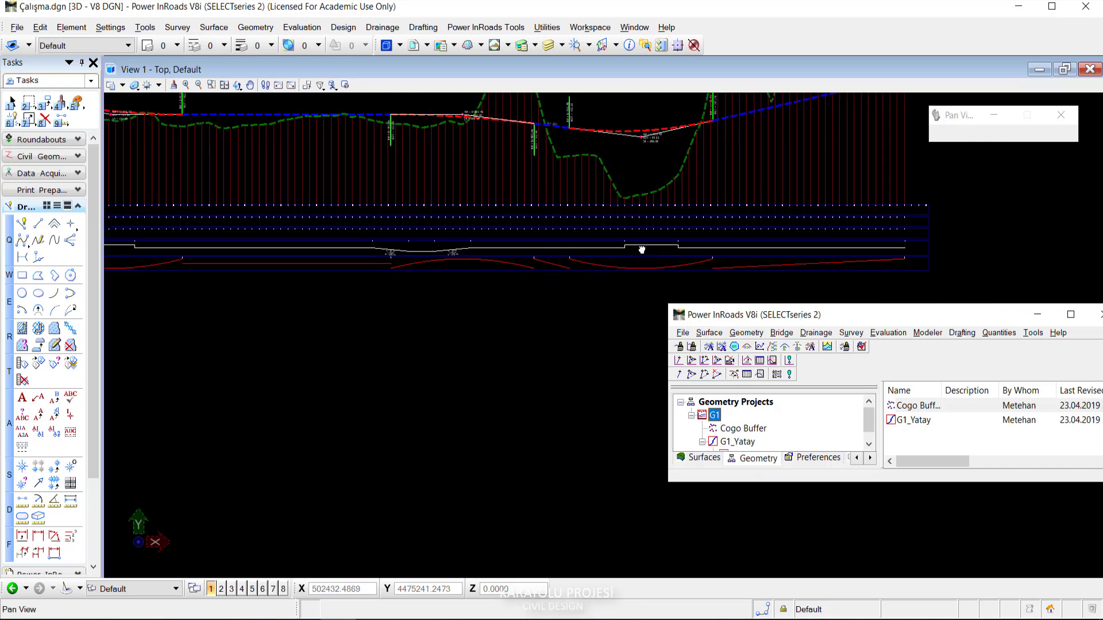
scroll(632, 276, up, 1)
scroll(398, 274, down, 2)
scroll(554, 256, up, 1)
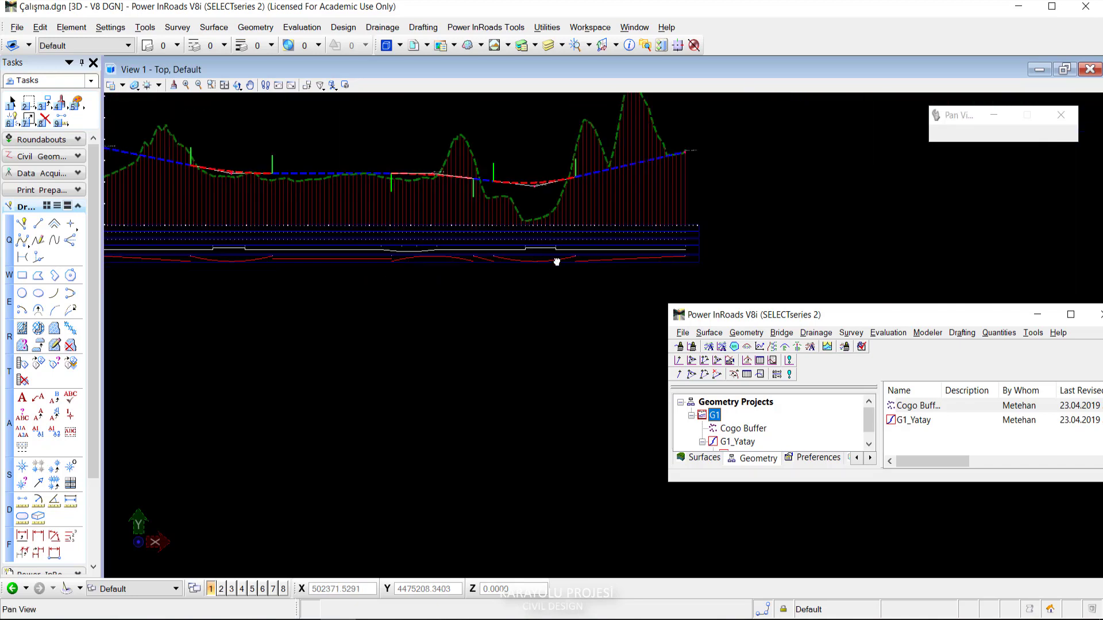
scroll(598, 262, up, 2)
scroll(598, 262, up, 1)
scroll(468, 247, up, 1)
scroll(447, 256, up, 2)
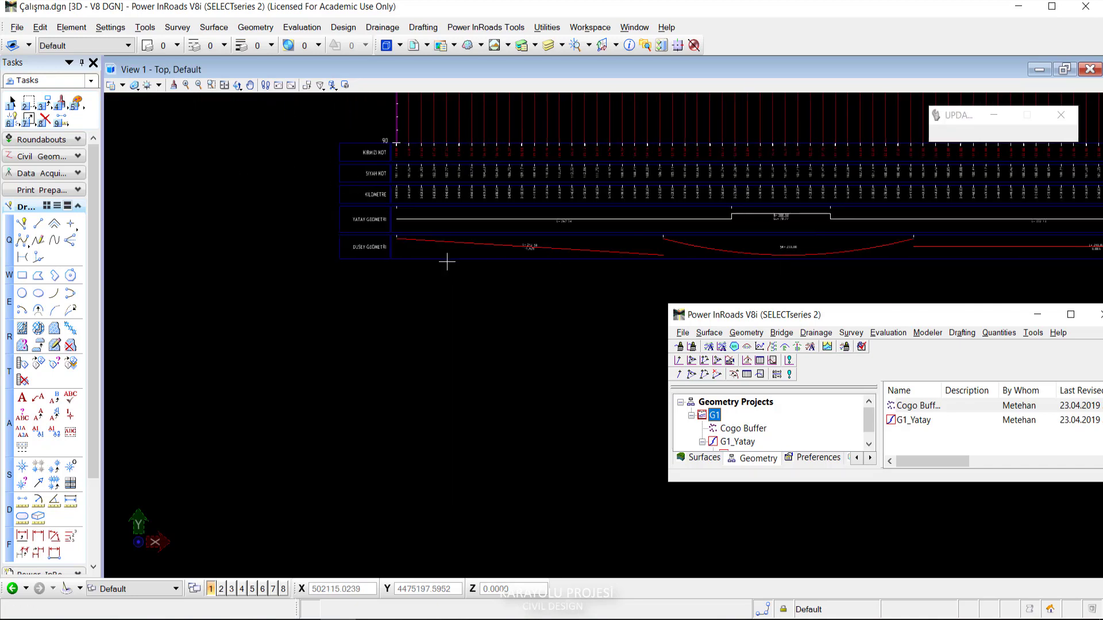
scroll(382, 247, up, 1)
scroll(382, 247, down, 1)
scroll(393, 253, down, 1)
scroll(428, 230, down, 1)
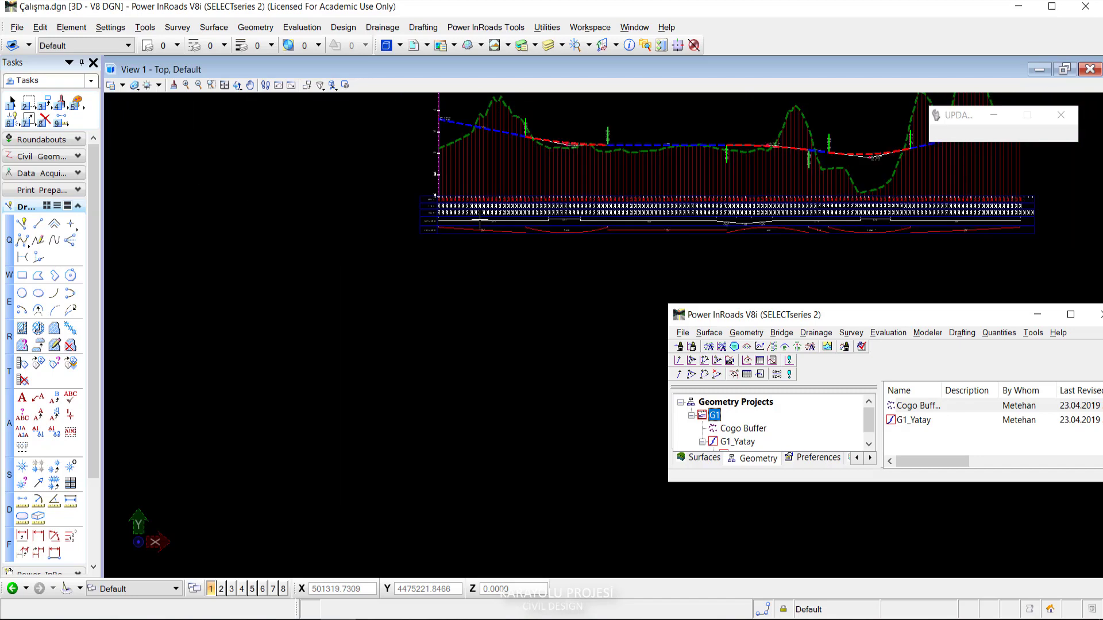
scroll(439, 244, down, 1)
scroll(439, 244, up, 1)
scroll(323, 258, up, 1)
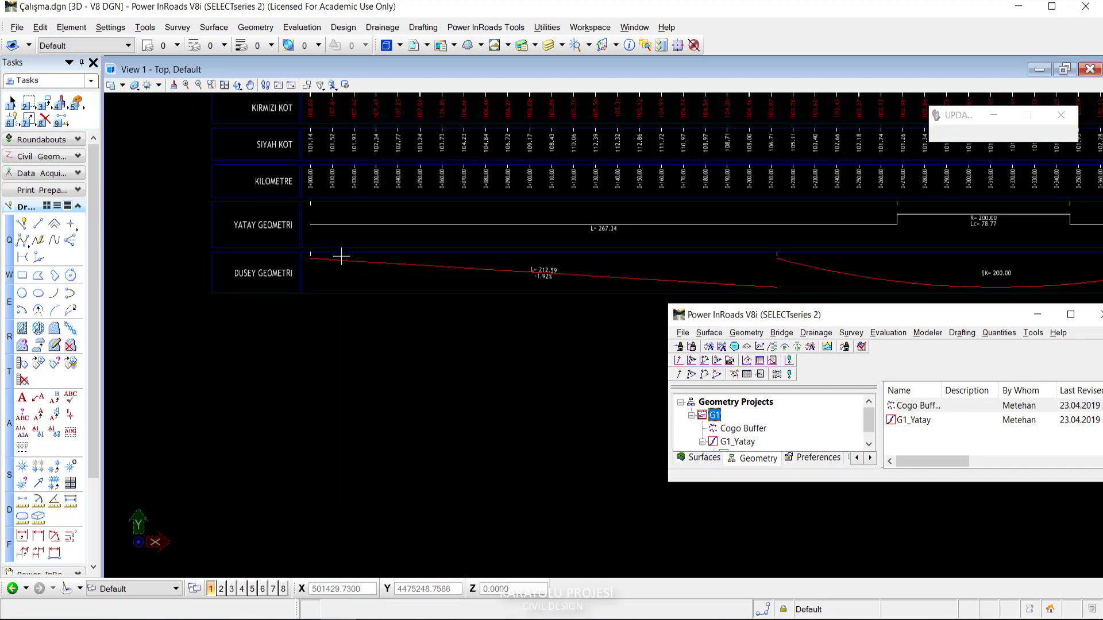
scroll(524, 277, up, 1)
scroll(813, 246, down, 2)
scroll(433, 268, up, 1)
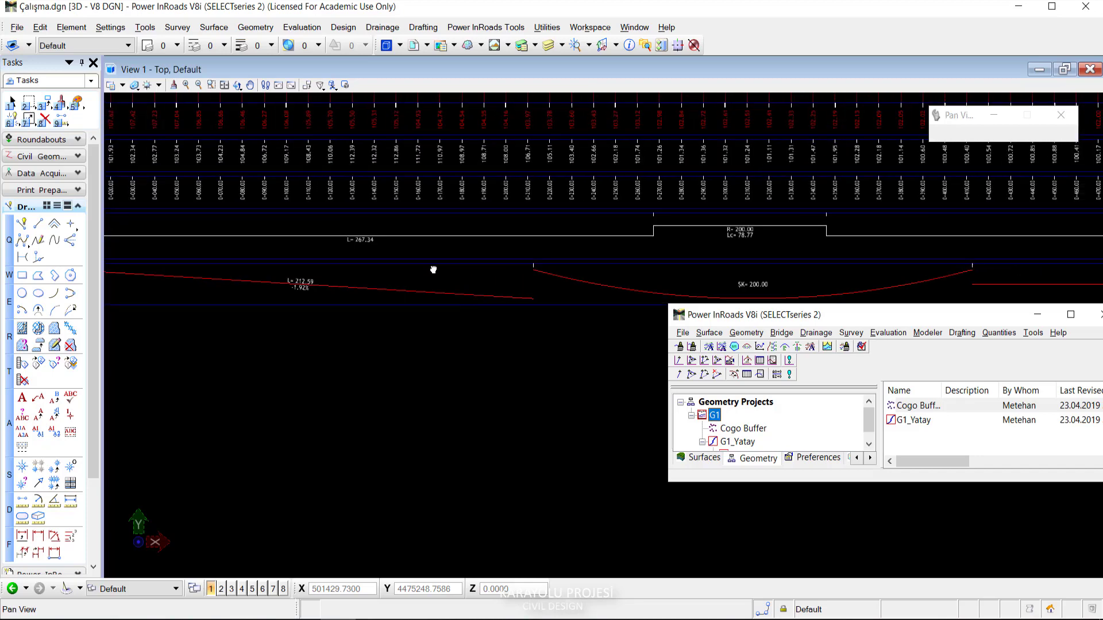
scroll(670, 238, up, 1)
scroll(290, 256, up, 1)
scroll(661, 247, down, 1)
middle_drag(850, 239, 406, 239)
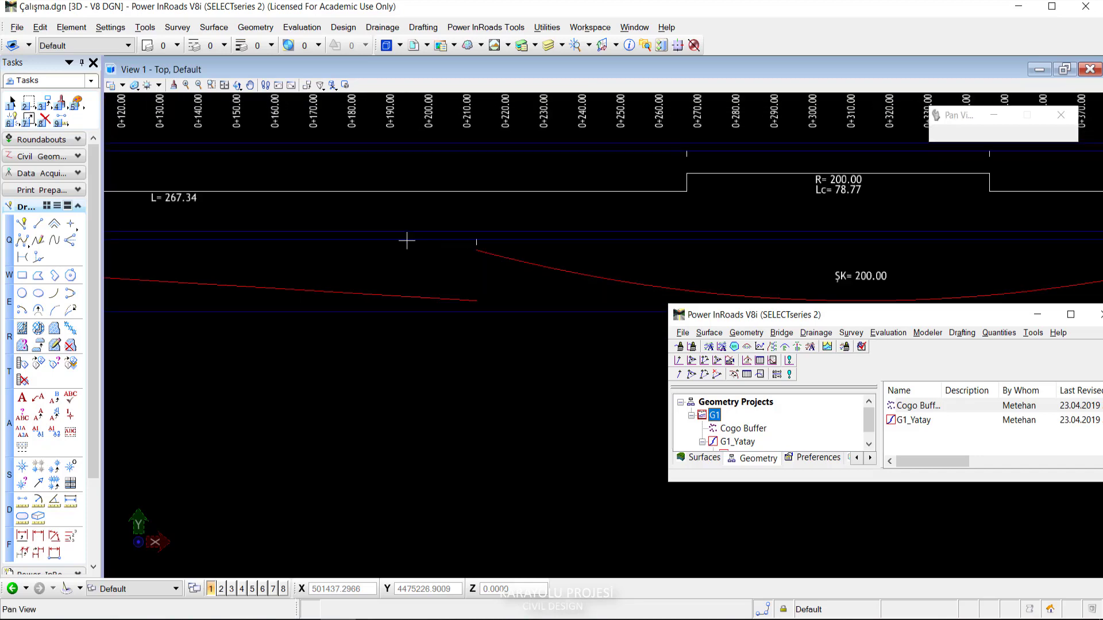
middle_drag(739, 253, 438, 241)
scroll(818, 227, down, 1)
scroll(573, 217, down, 1)
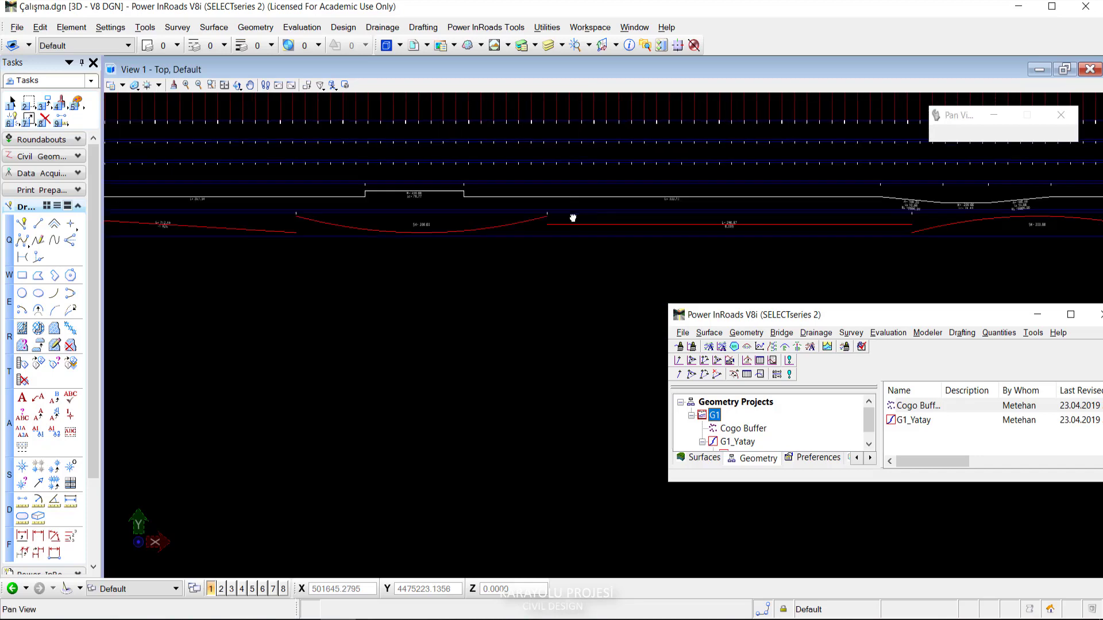
scroll(706, 231, up, 2)
scroll(705, 231, up, 1)
scroll(715, 175, down, 1)
scroll(741, 172, up, 1)
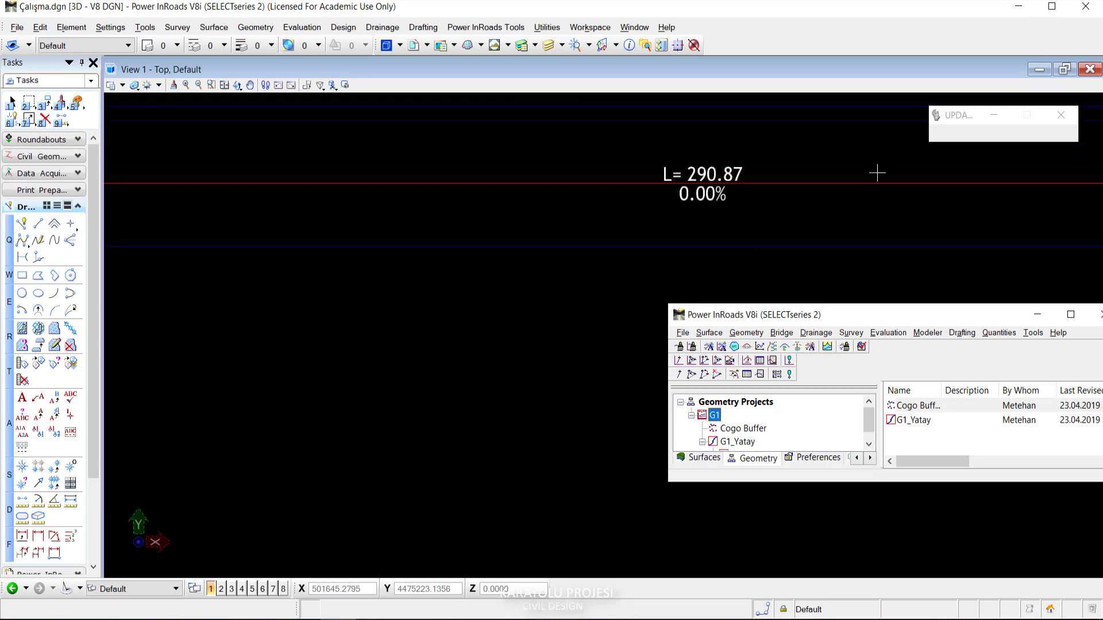
middle_drag(879, 172, 597, 204)
scroll(687, 204, down, 1)
scroll(691, 224, down, 1)
mouse_move(691, 224)
middle_down()
mouse_move(475, 219)
mouse_move(518, 301)
middle_up()
scroll(399, 177, up, 3)
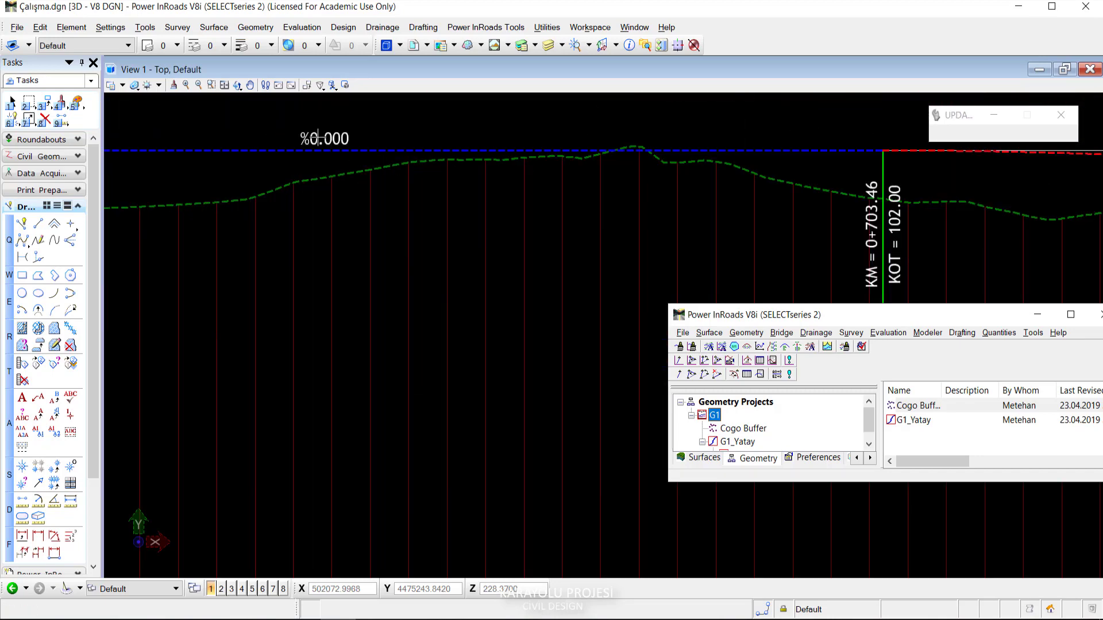
scroll(265, 142, down, 2)
scroll(171, 287, up, 1)
scroll(172, 287, up, 2)
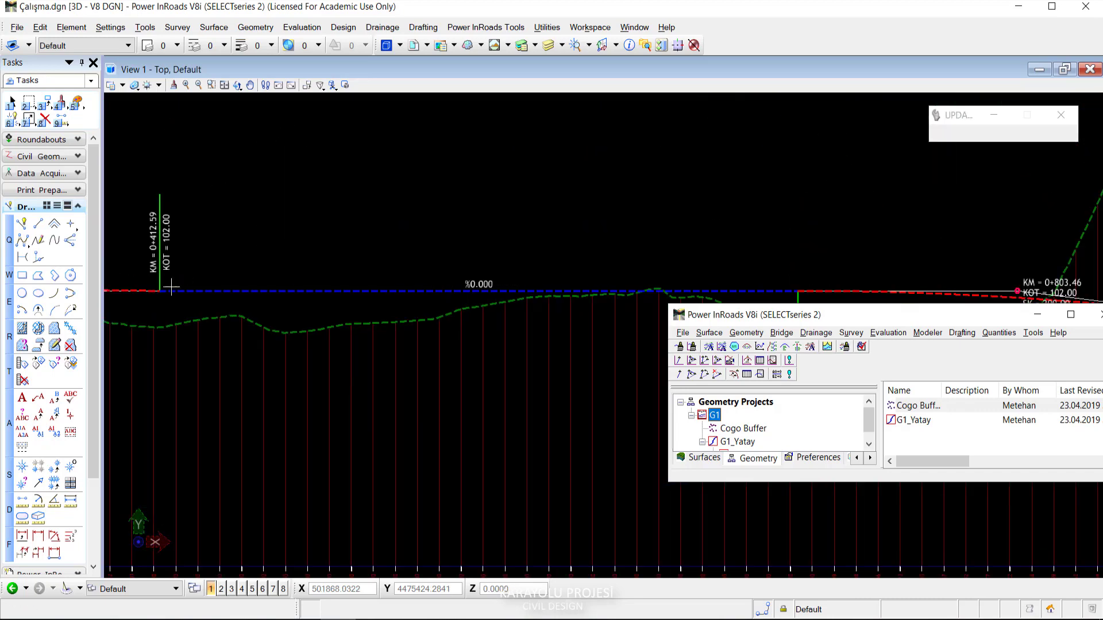
scroll(691, 299, down, 2)
scroll(735, 290, up, 2)
scroll(424, 288, up, 1)
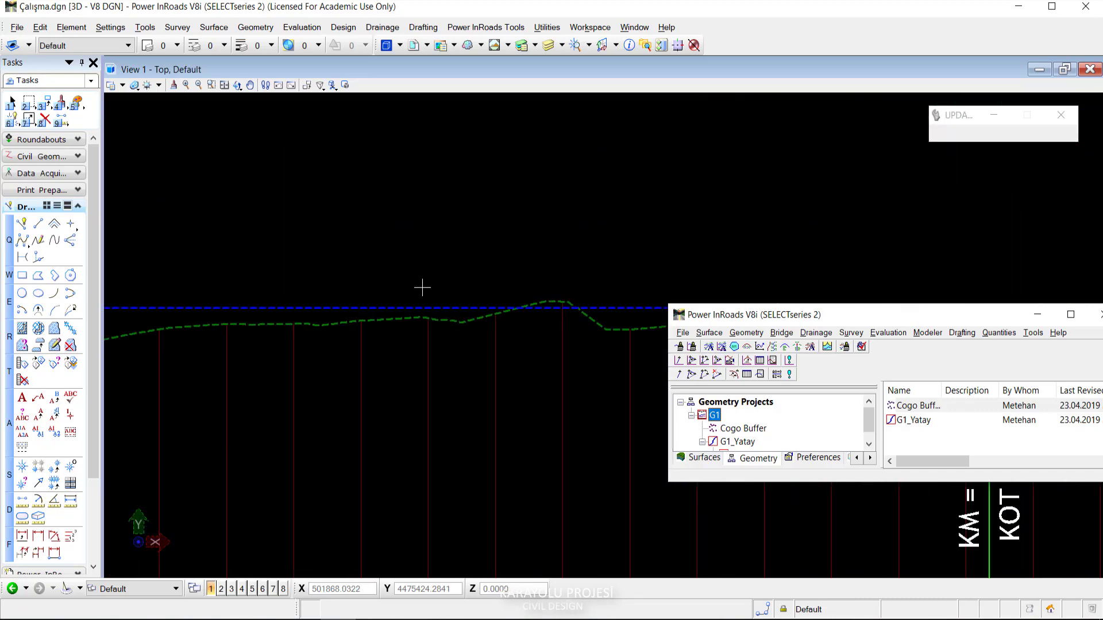
scroll(336, 306, down, 1)
scroll(335, 306, down, 2)
scroll(368, 290, up, 3)
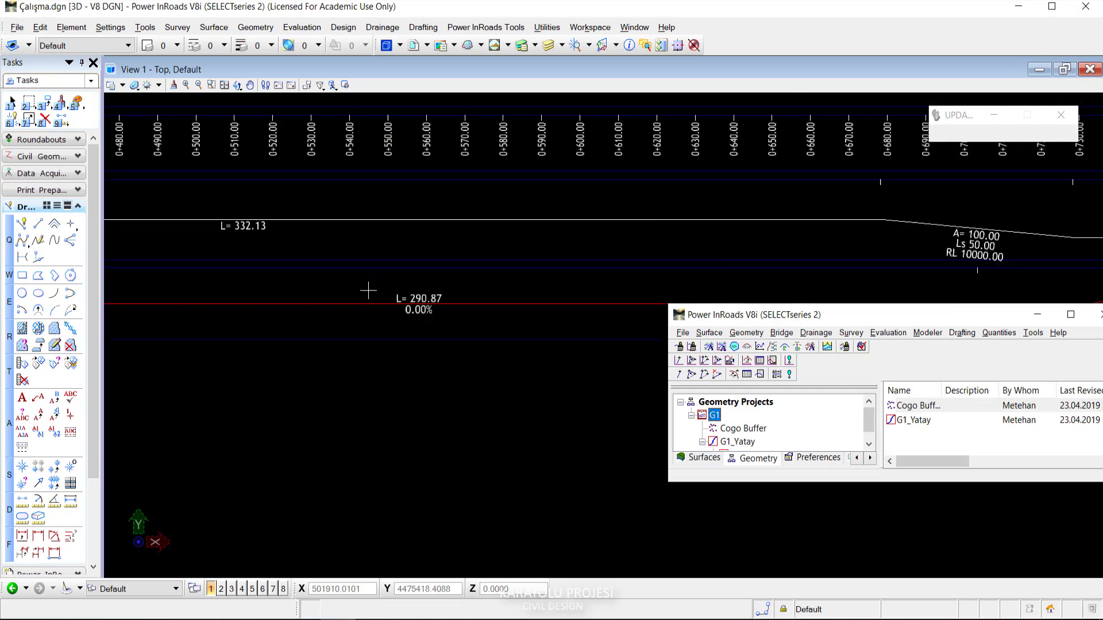
mouse_move(526, 324)
middle_down()
mouse_move(419, 307)
mouse_move(310, 320)
mouse_move(102, 308)
mouse_move(160, 325)
mouse_move(95, 274)
mouse_move(320, 281)
mouse_move(266, 265)
middle_up()
mouse_move(853, 225)
middle_down()
mouse_move(207, 209)
mouse_move(229, 226)
mouse_move(353, 195)
mouse_move(355, 204)
middle_up()
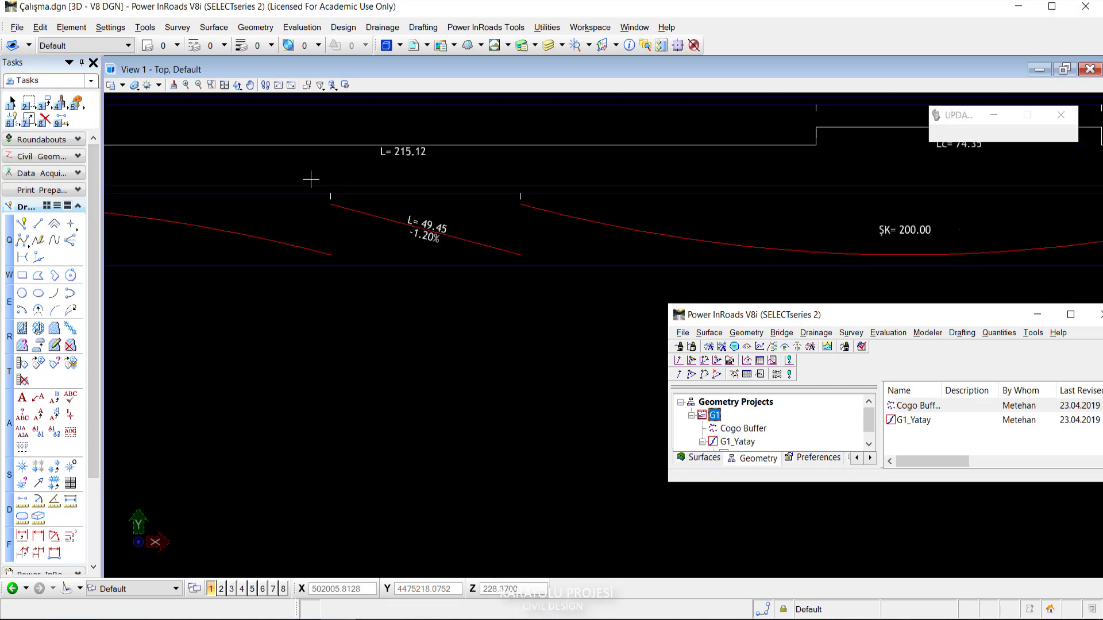
scroll(461, 240, down, 2)
scroll(450, 230, down, 2)
scroll(439, 216, down, 2)
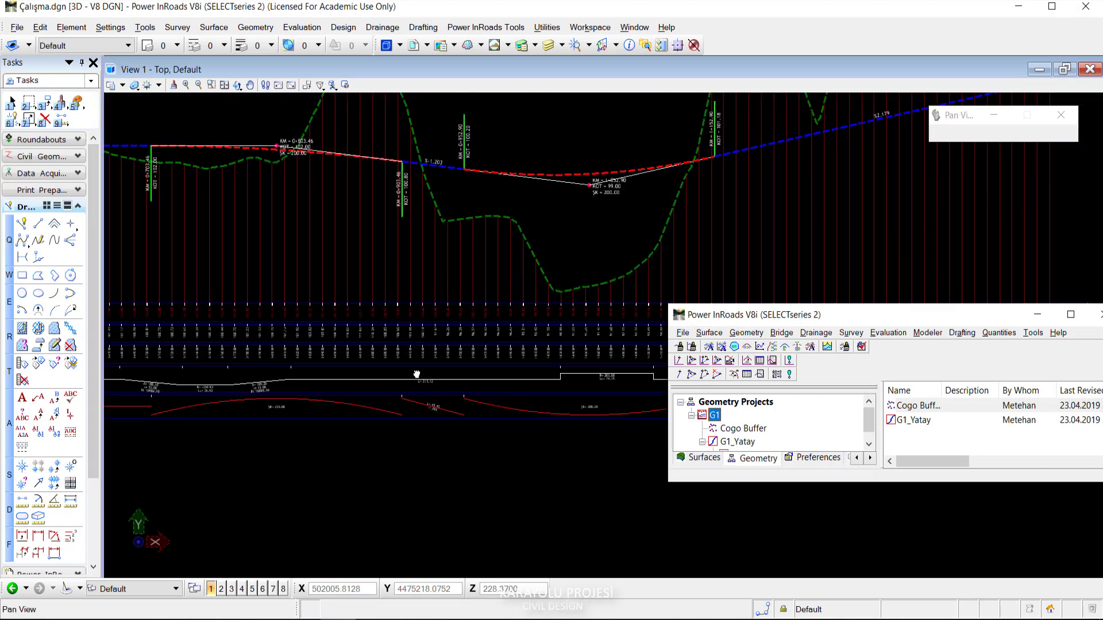
scroll(426, 201, down, 2)
scroll(435, 185, up, 4)
scroll(445, 142, down, 3)
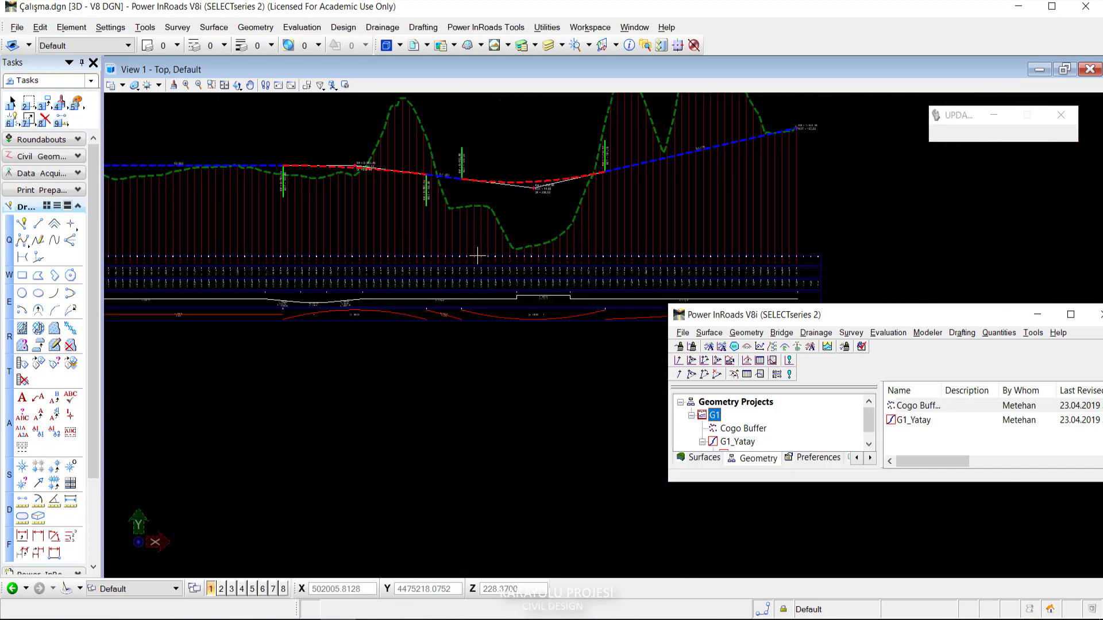
scroll(316, 331, up, 3)
middle_drag(300, 320, 267, 212)
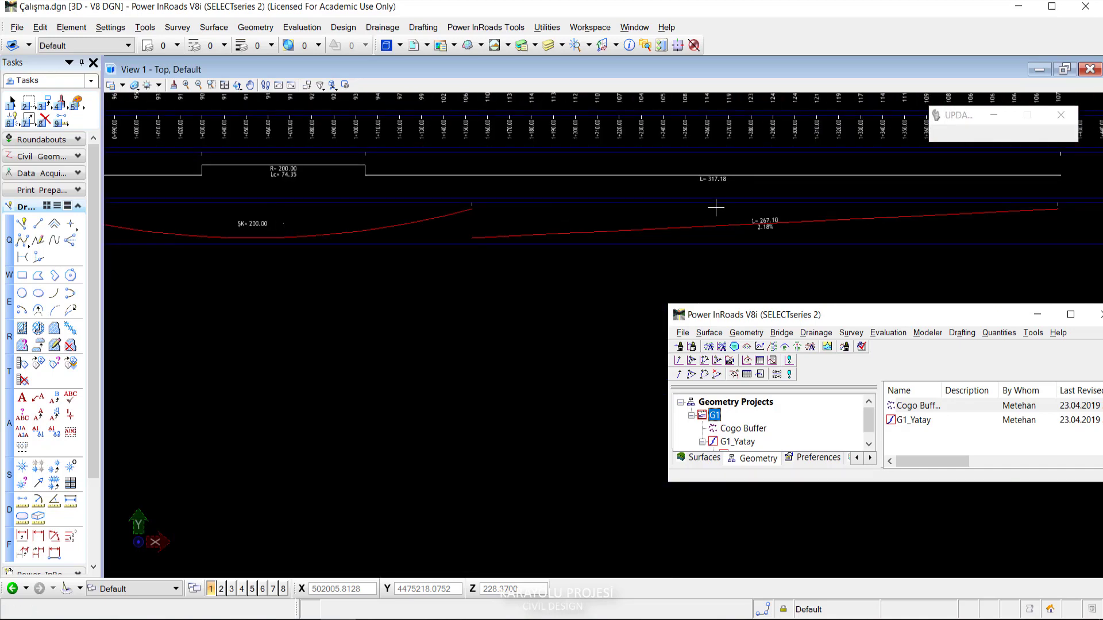
scroll(632, 204, down, 1)
scroll(517, 195, down, 2)
scroll(436, 242, down, 2)
scroll(372, 273, down, 2)
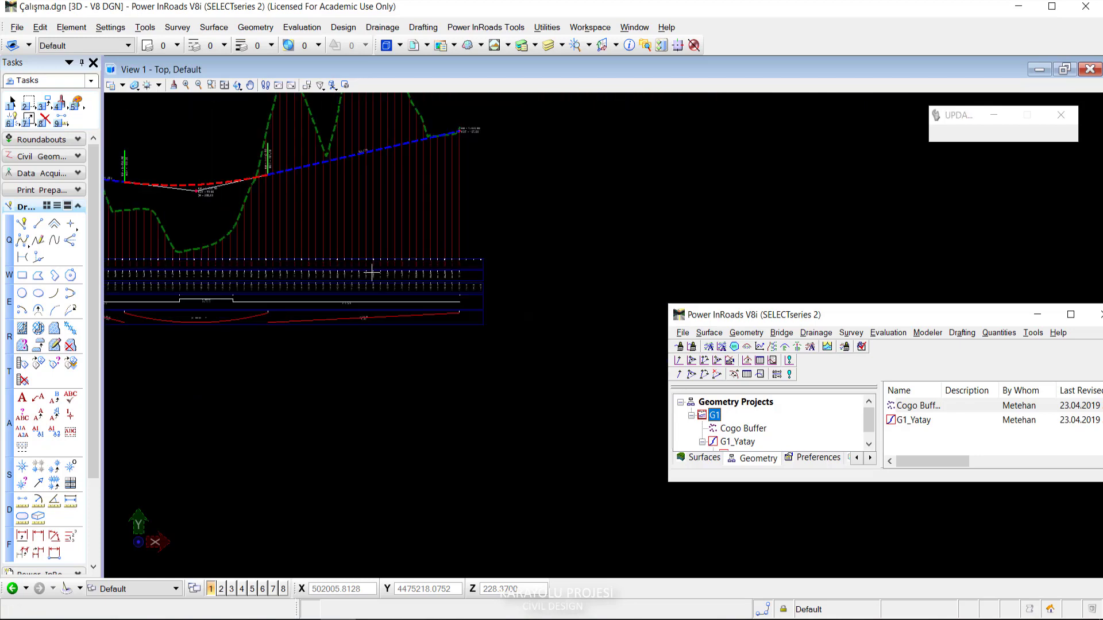
scroll(764, 253, up, 1)
scroll(1076, 239, up, 1)
scroll(374, 303, up, 3)
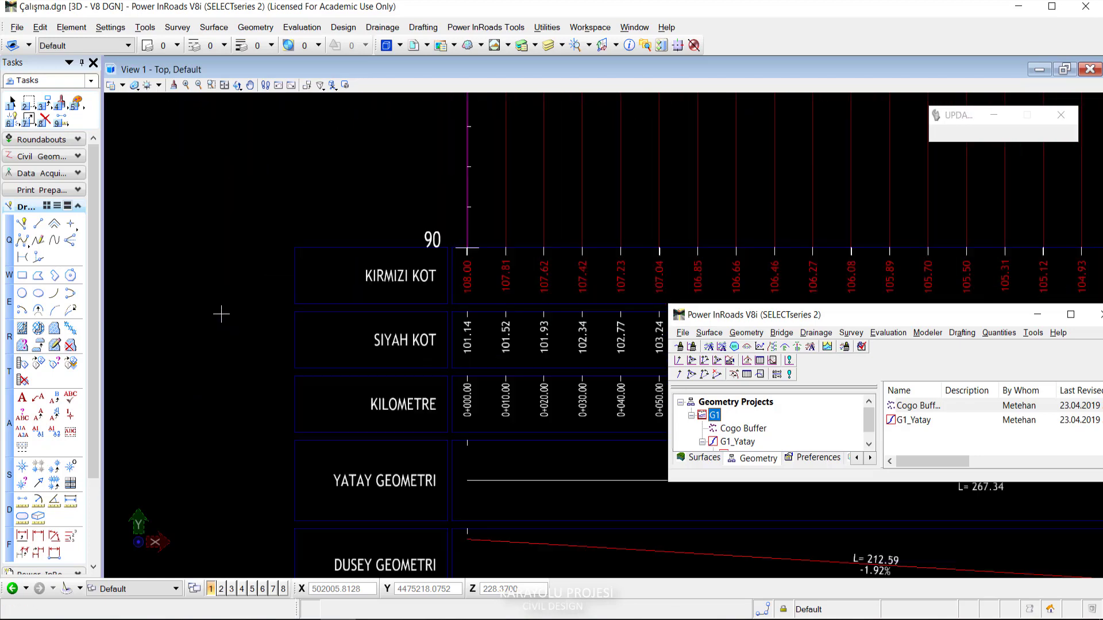
middle_drag(484, 273, 325, 260)
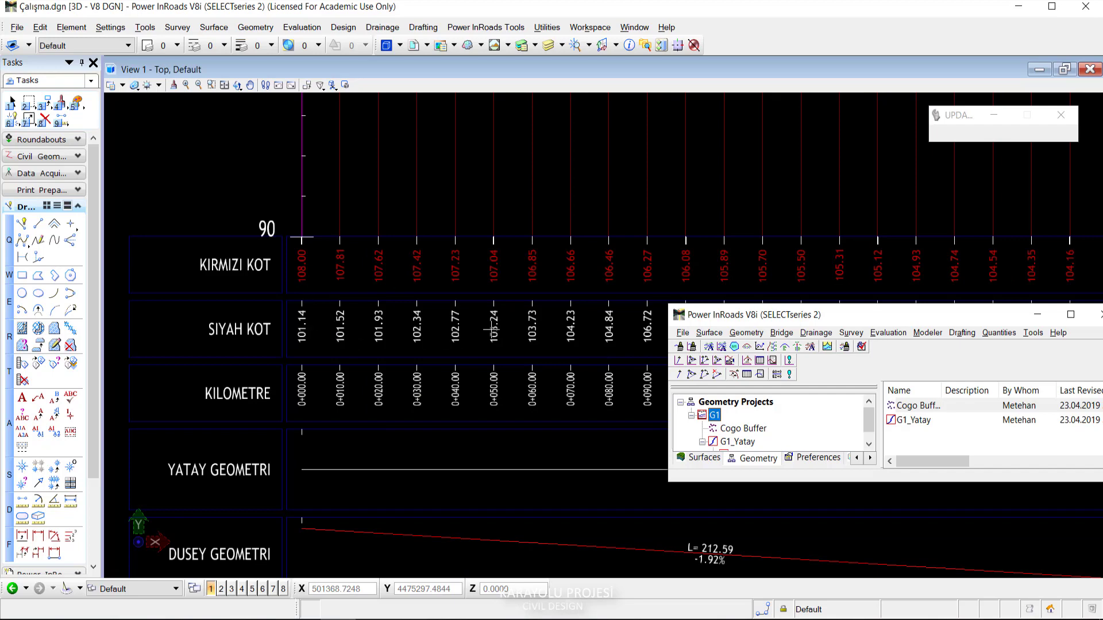
middle_drag(493, 391, 277, 325)
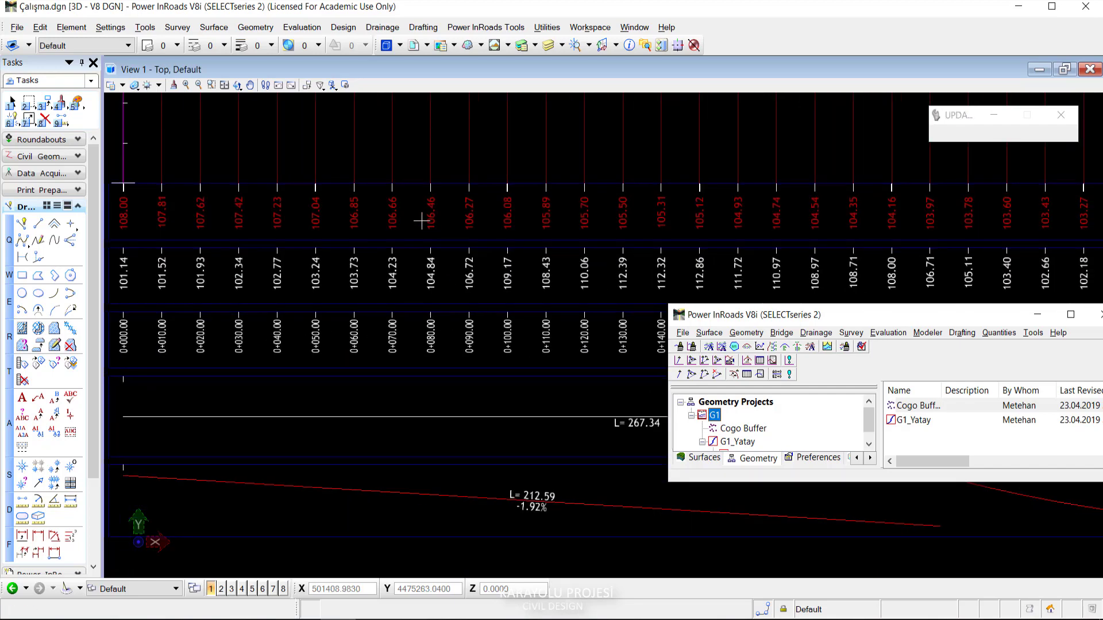
scroll(555, 313, down, 2)
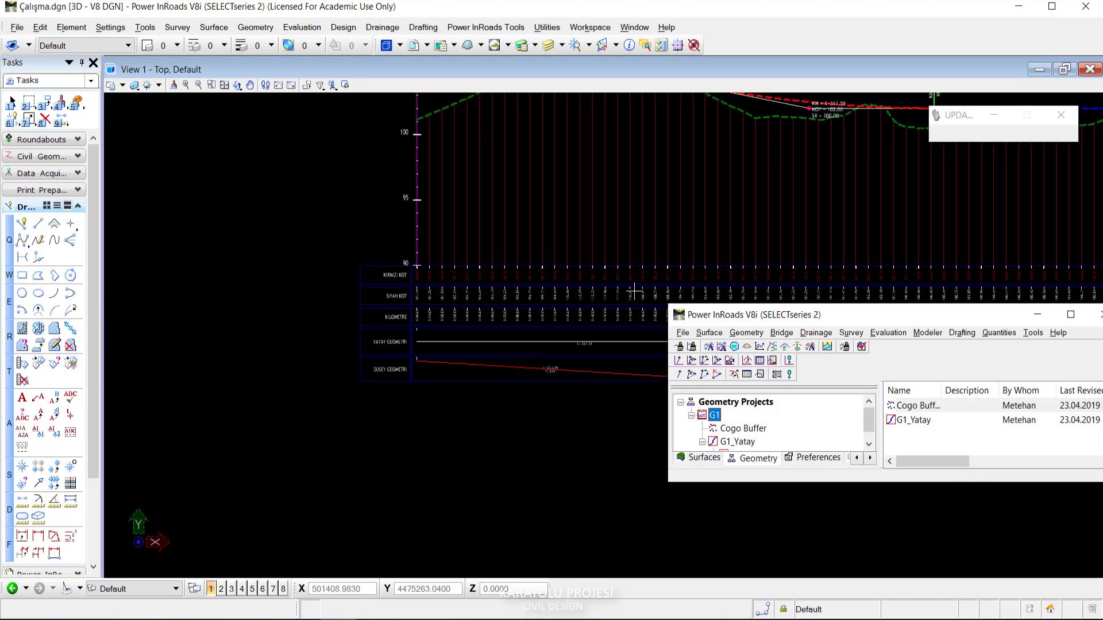
middle_drag(556, 313, 356, 293)
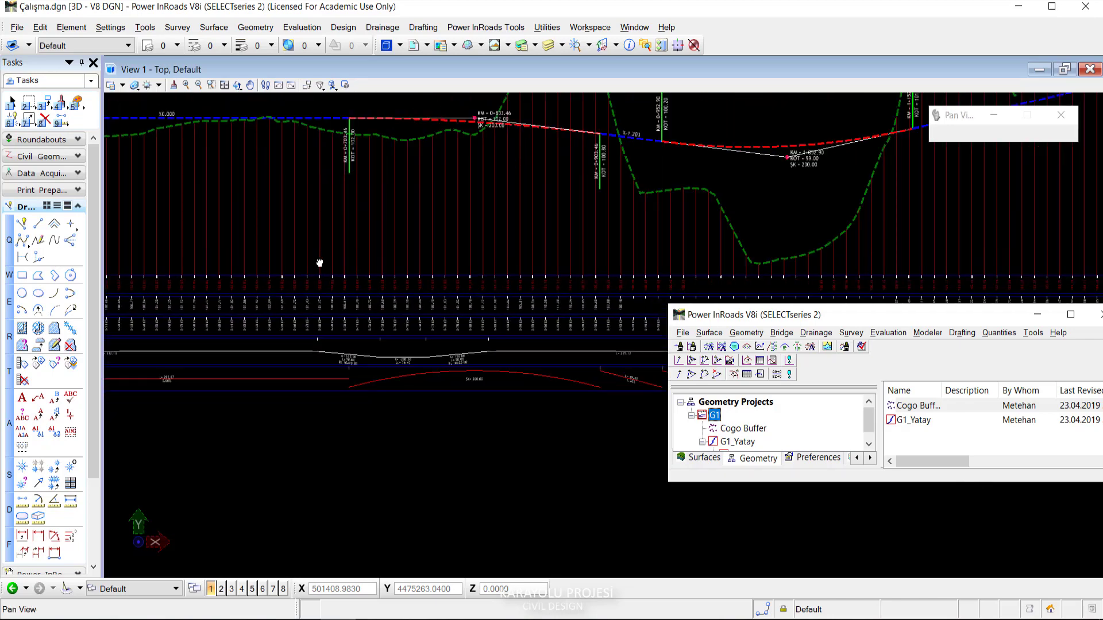
scroll(447, 262, up, 3)
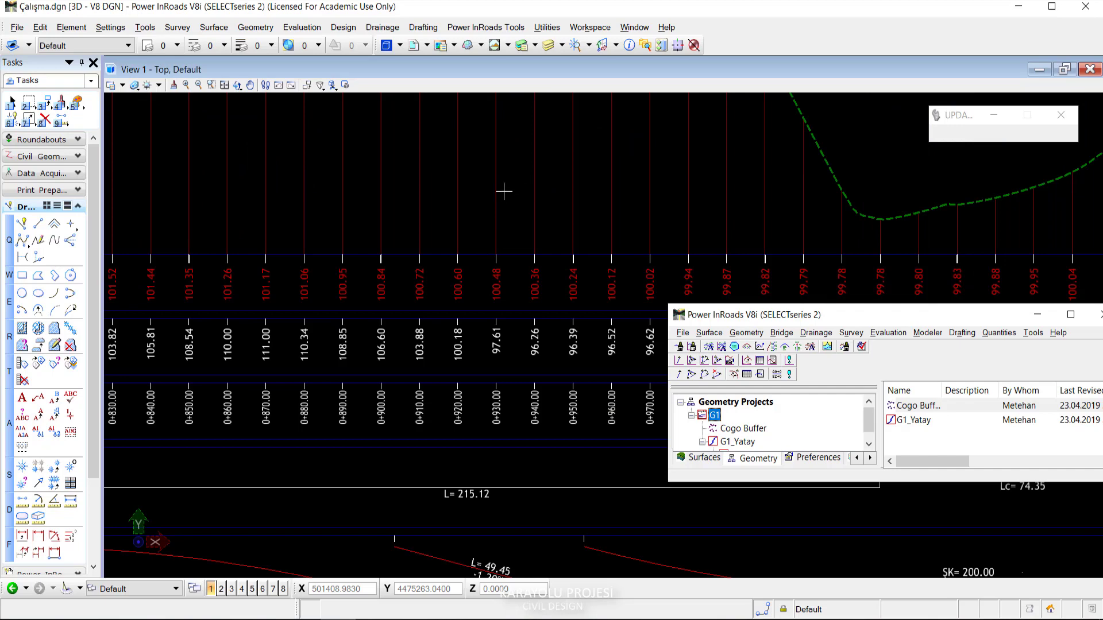
scroll(504, 191, down, 3)
scroll(574, 181, up, 3)
scroll(573, 181, down, 3)
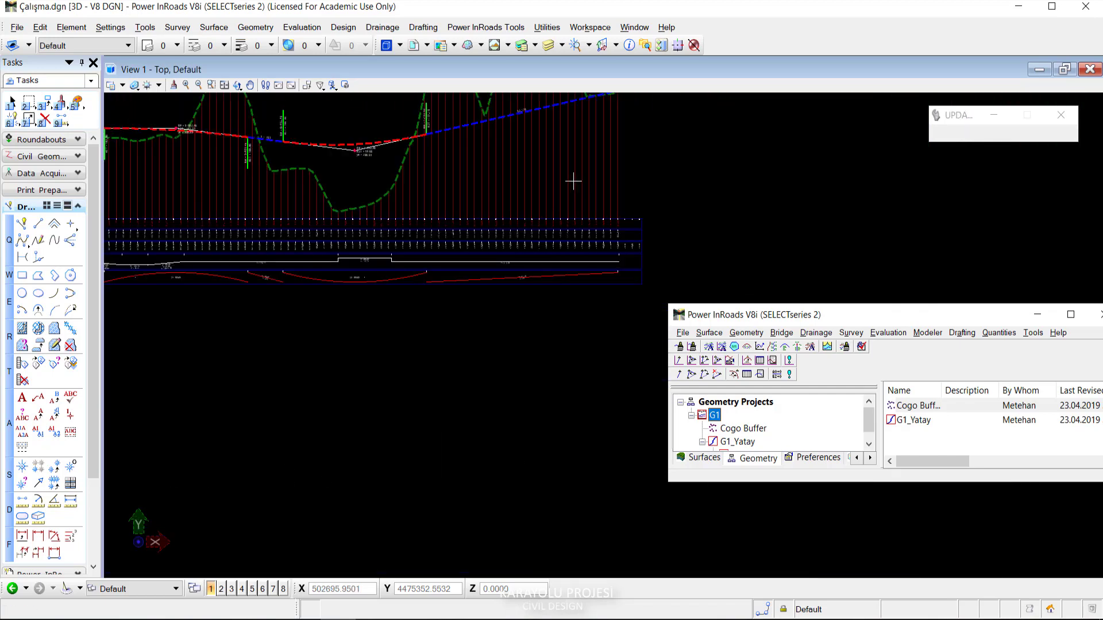
scroll(573, 181, up, 1)
scroll(485, 197, up, 3)
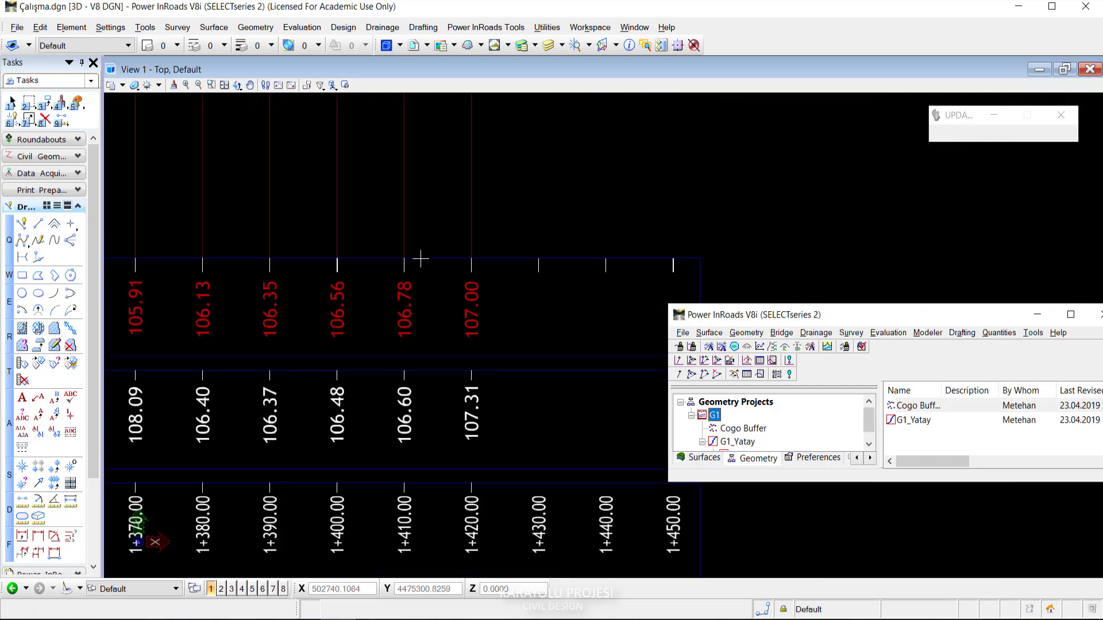
scroll(281, 197, down, 2)
scroll(281, 198, down, 2)
scroll(279, 249, down, 2)
scroll(279, 249, down, 1)
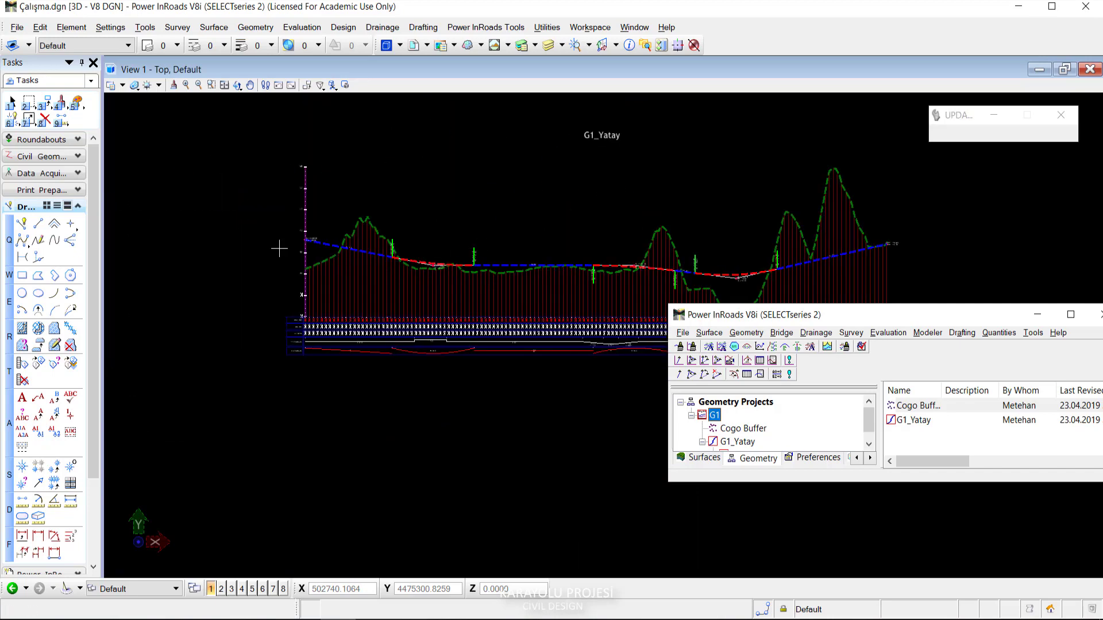
scroll(281, 247, up, 1)
scroll(310, 264, down, 1)
scroll(373, 282, up, 2)
scroll(365, 285, up, 2)
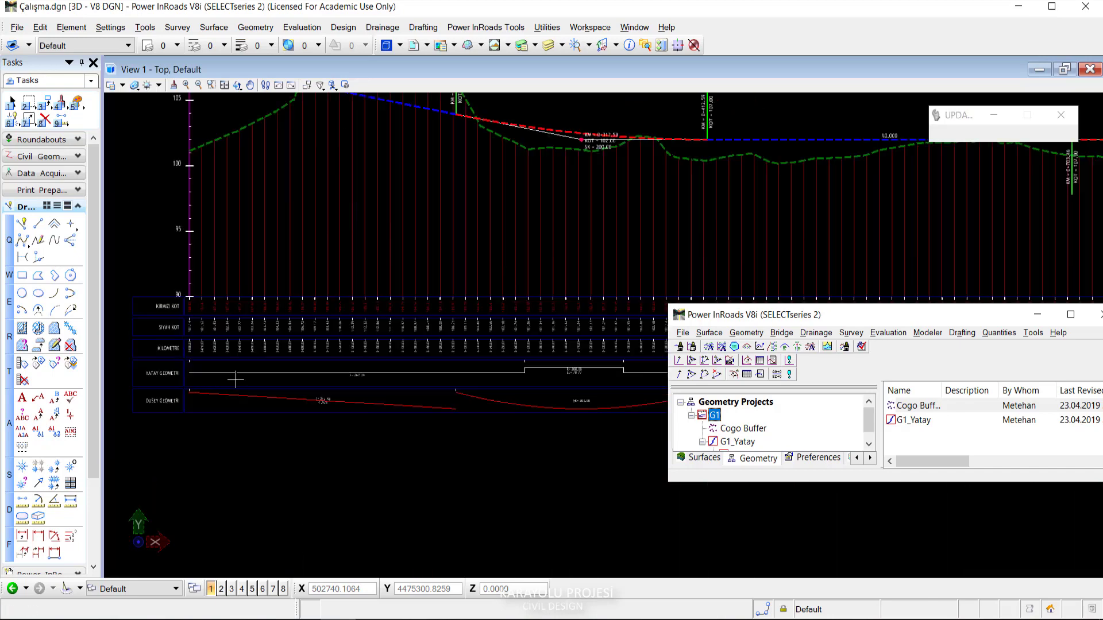
scroll(236, 379, down, 2)
scroll(276, 291, down, 2)
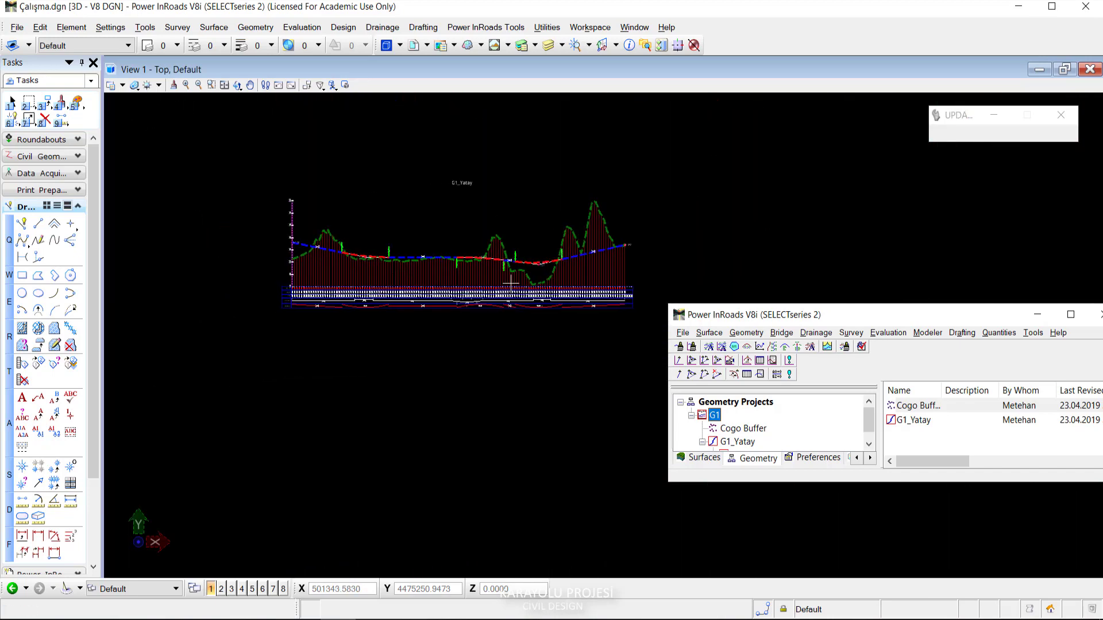
scroll(282, 205, up, 3)
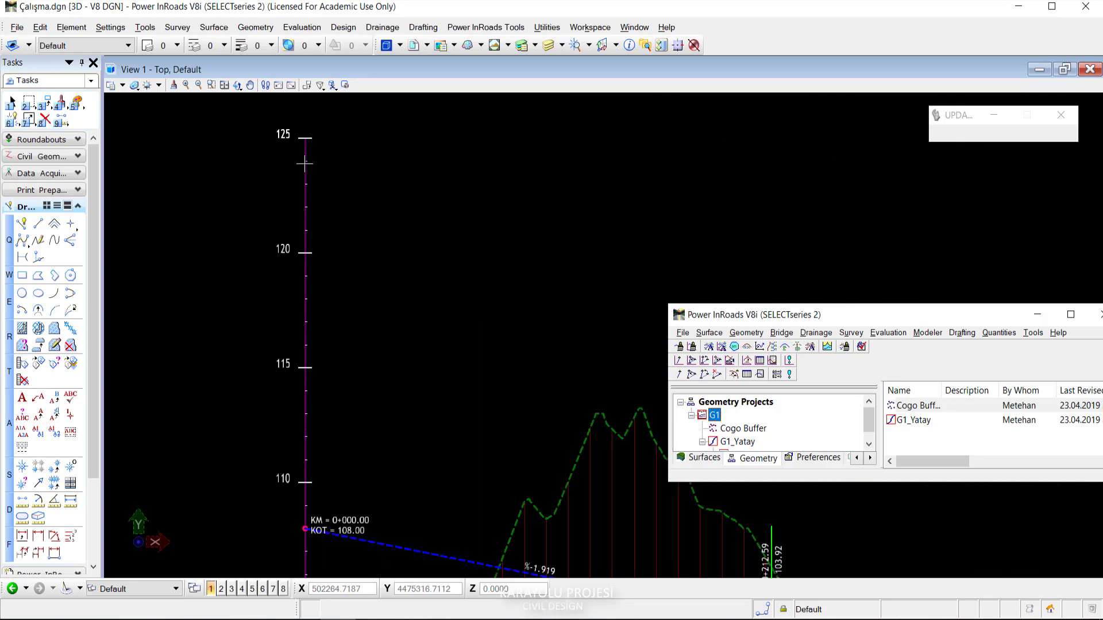
scroll(304, 163, down, 3)
middle_drag(384, 207, 402, 183)
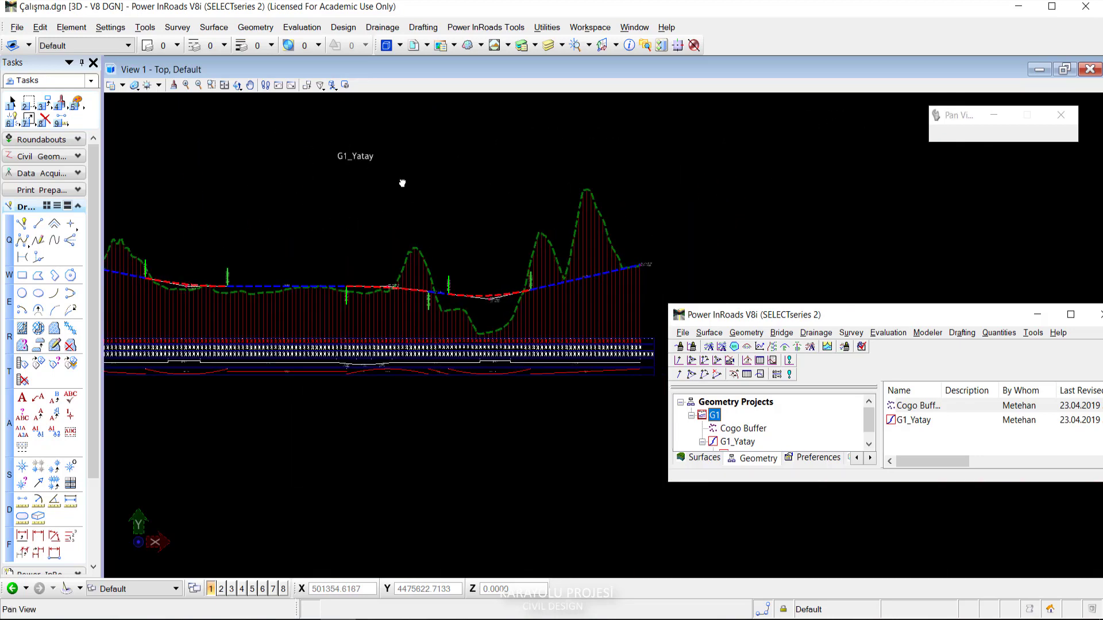
scroll(402, 183, down, 2)
scroll(423, 274, down, 3)
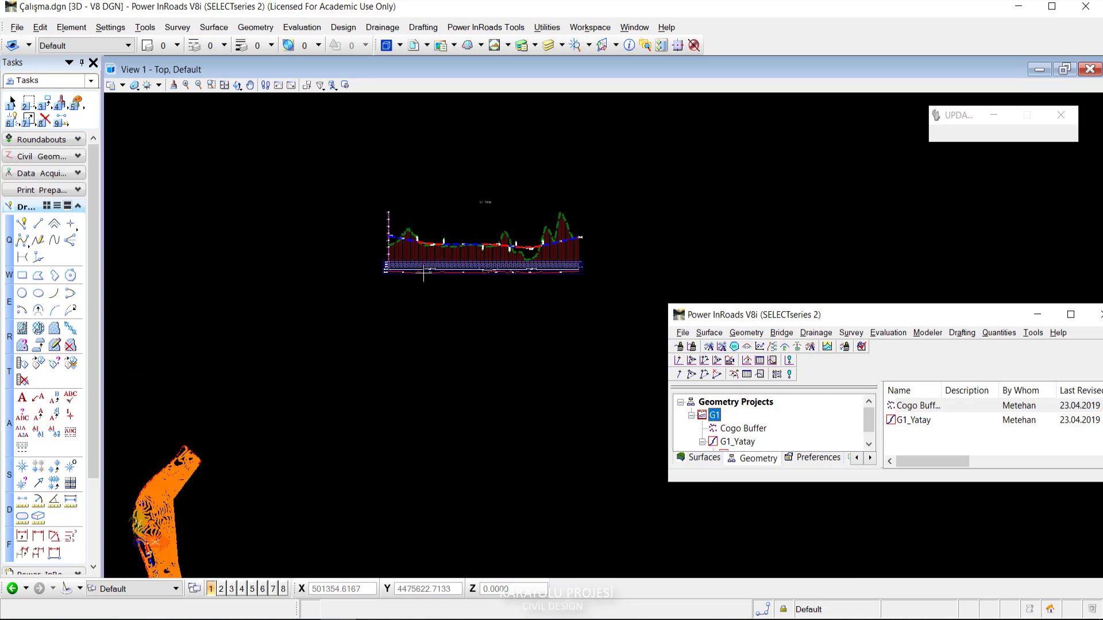
scroll(423, 275, down, 2)
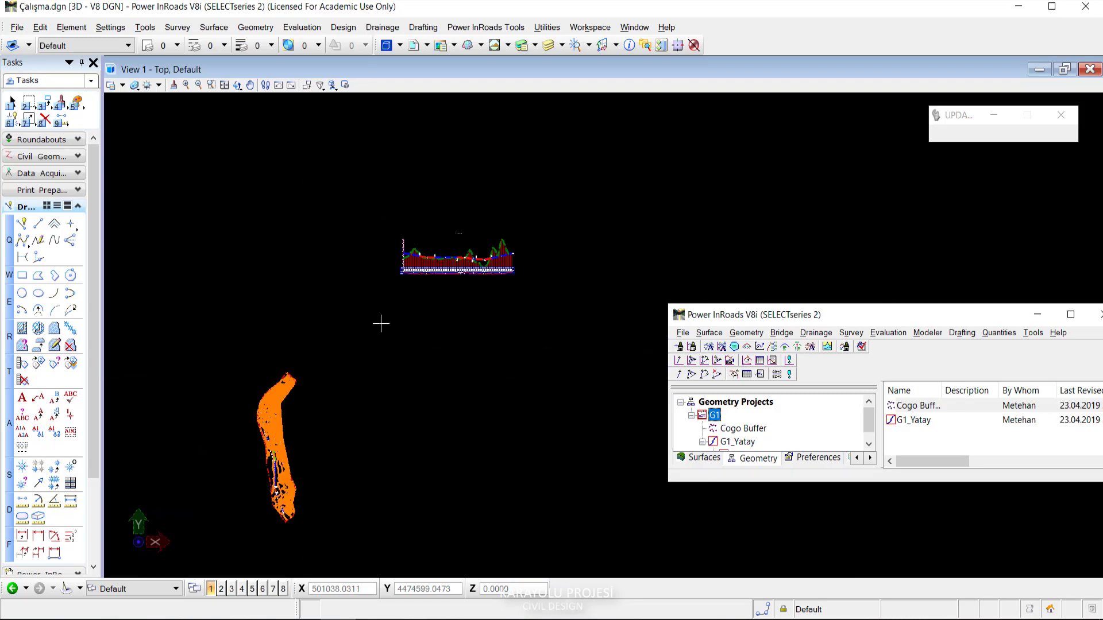
scroll(392, 260, up, 4)
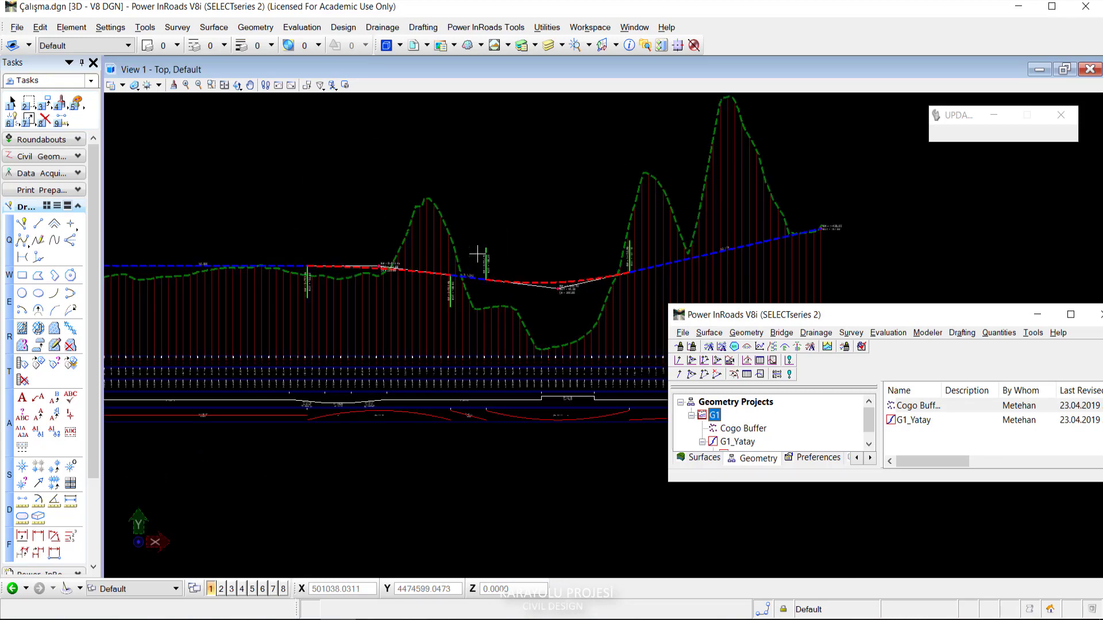
scroll(373, 322, down, 2)
scroll(354, 374, down, 2)
mouse_move(354, 374)
middle_down()
mouse_move(422, 302)
mouse_move(394, 322)
middle_up()
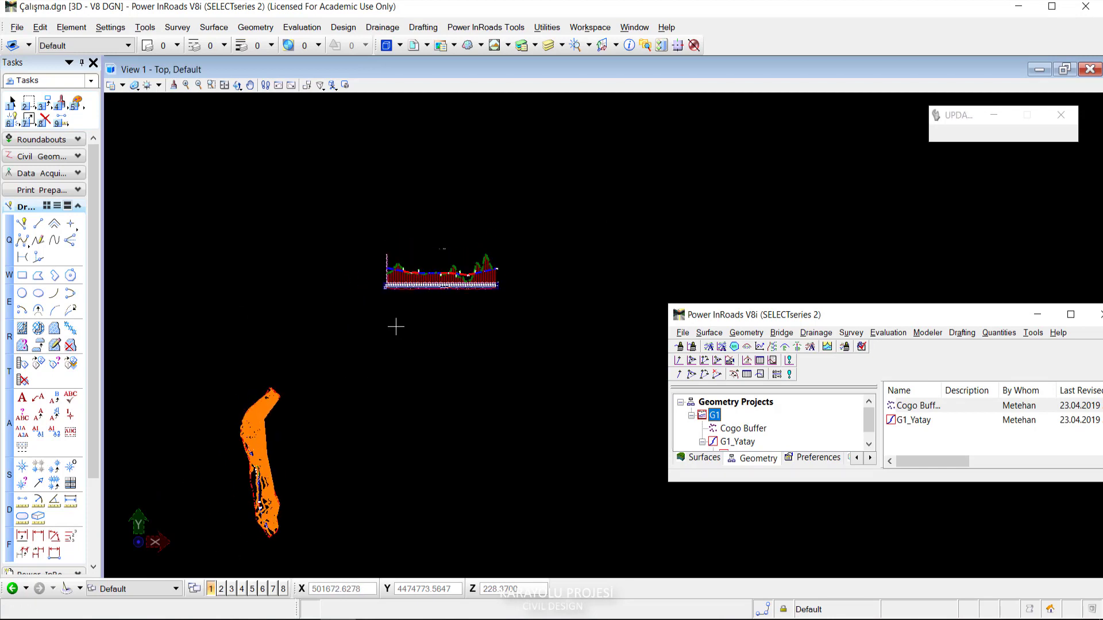
Apply stationing and vertical-element annotation to the G1 alignment, showing end station 1+421.32.
click(862, 346)
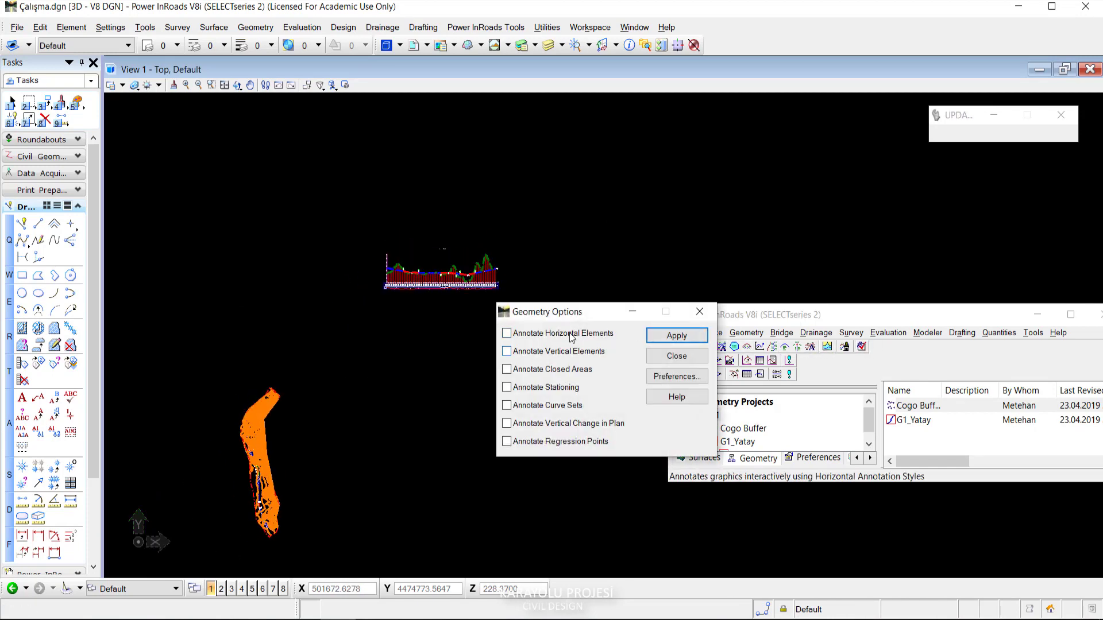
drag(563, 319, 573, 323)
scroll(262, 405, up, 4)
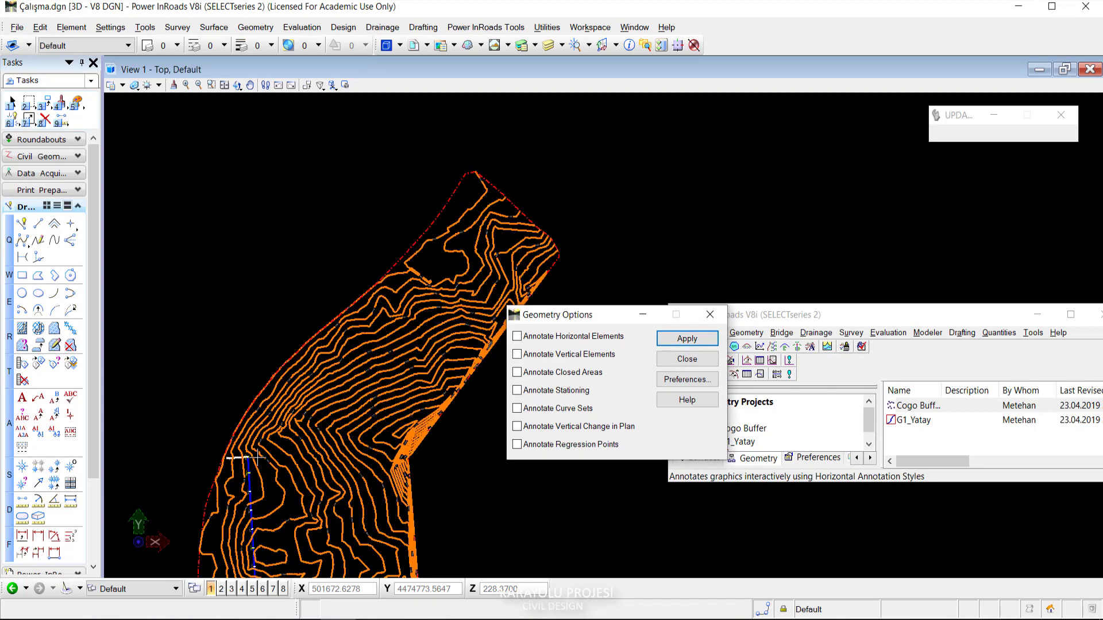
scroll(248, 458, up, 5)
middle_drag(199, 459, 324, 439)
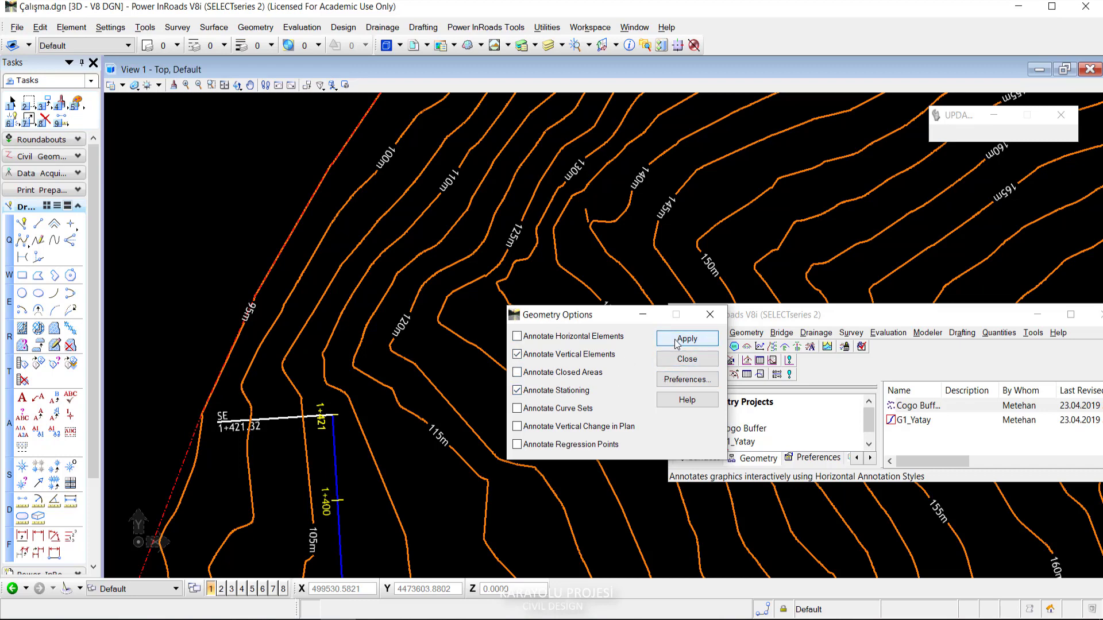
click(687, 359)
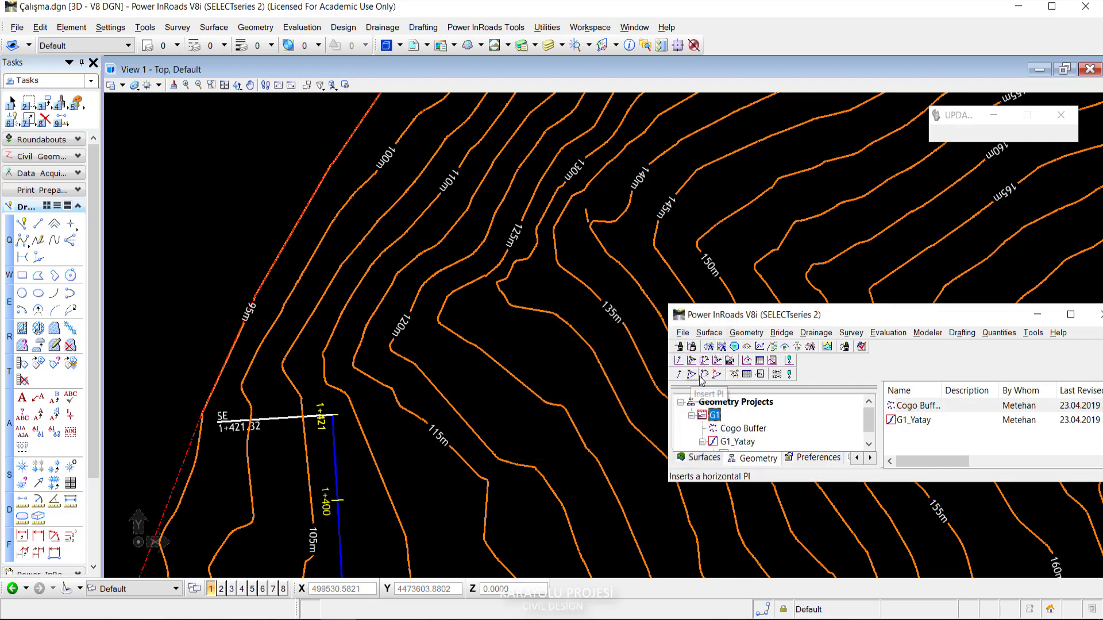
Pick the alignment for a horizontal PI, then close Geometry Options.
click(691, 374)
click(333, 414)
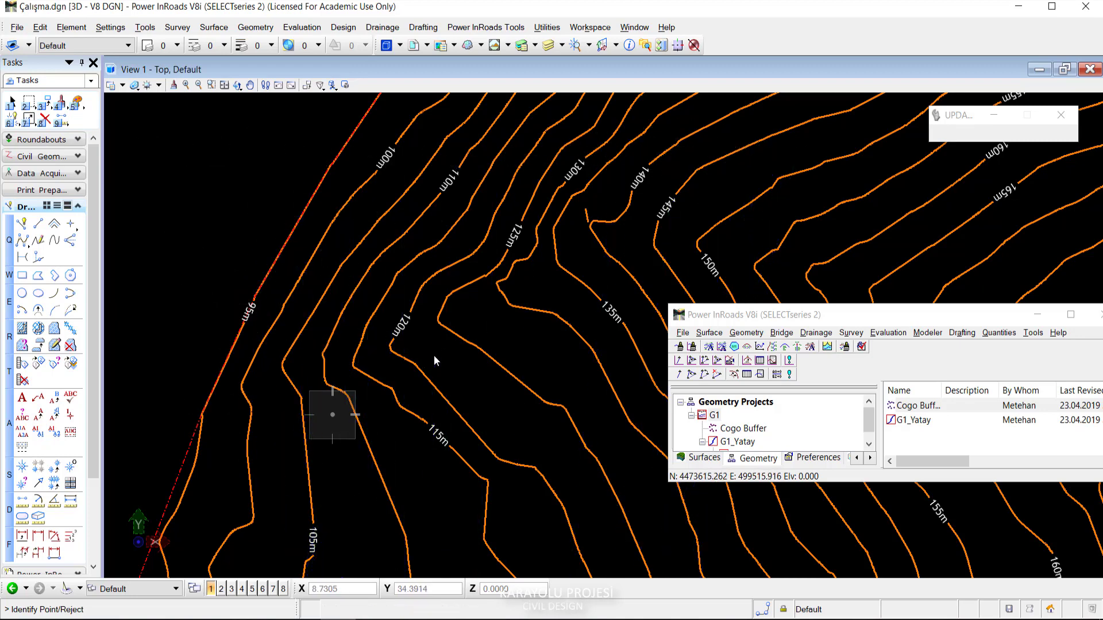
click(790, 374)
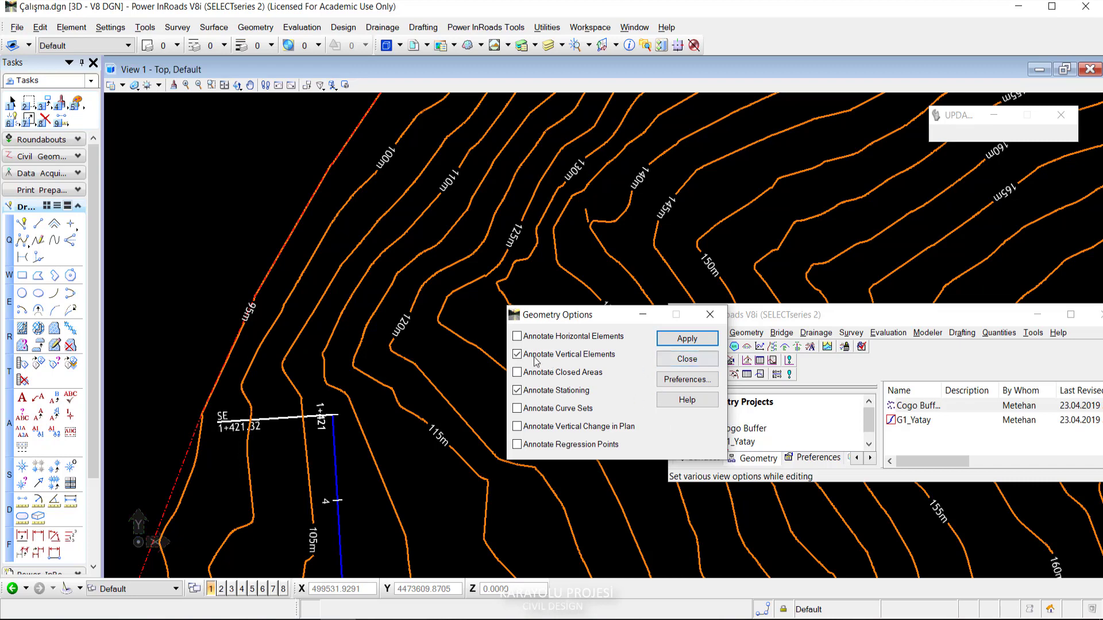
click(690, 360)
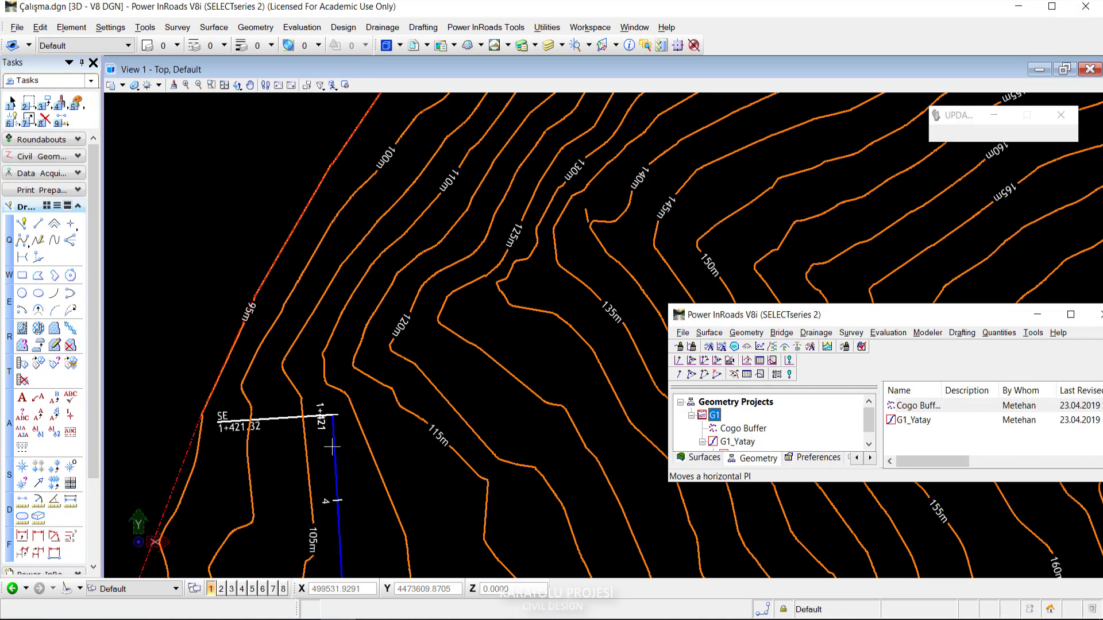
Run Check Integrity on G1_Yatay and review its Linear and Clothoid elements.
click(735, 441)
right_click(742, 428)
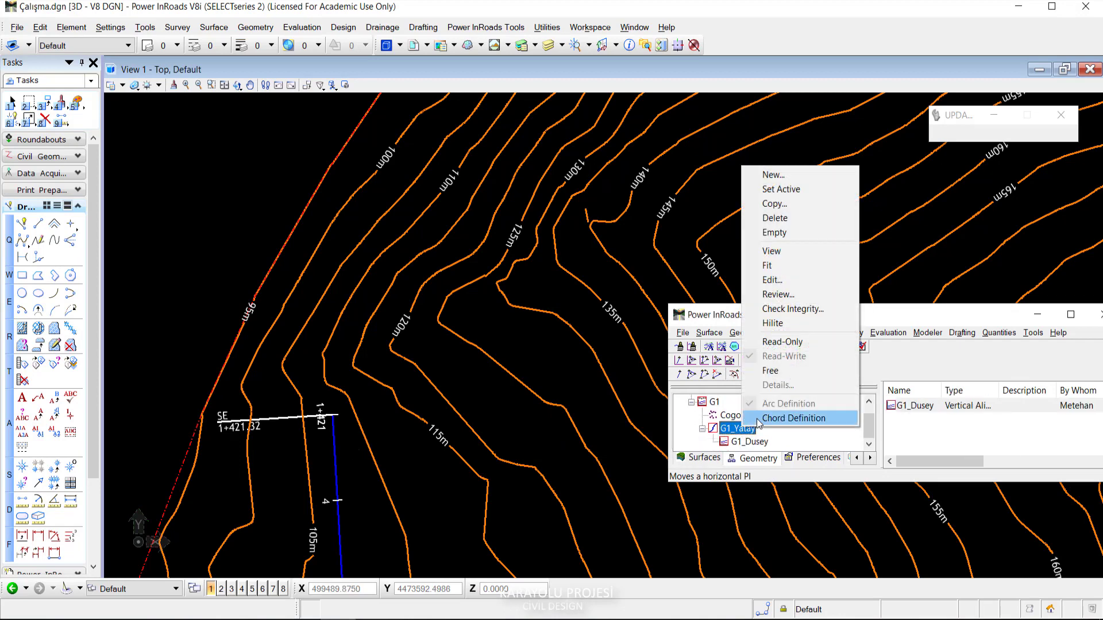
click(793, 309)
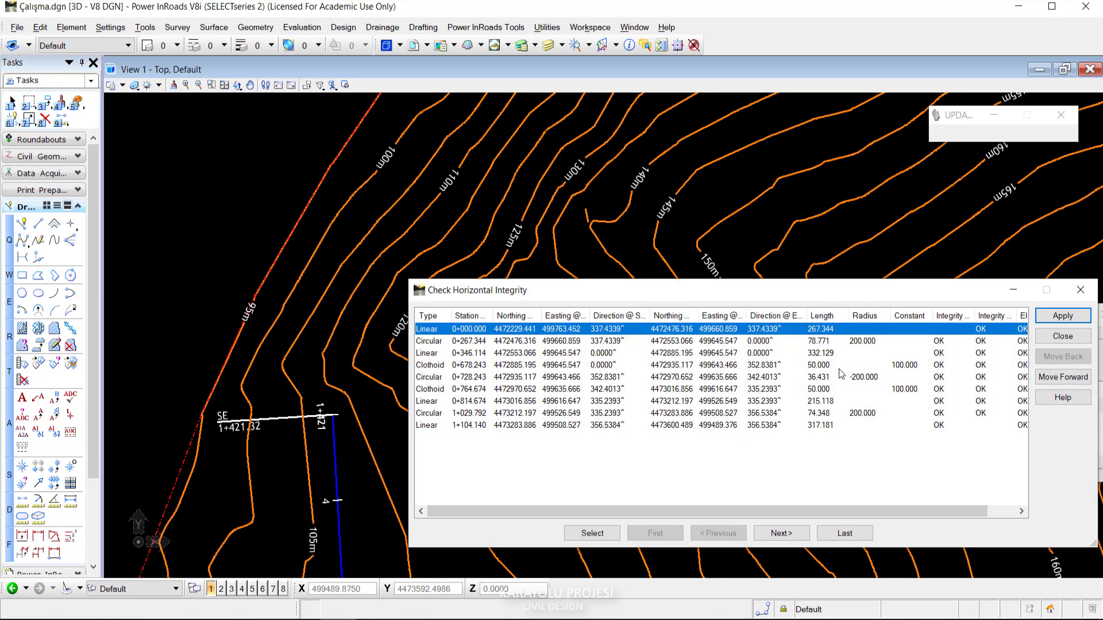
mouse_move(747, 510)
mouse_down()
mouse_move(723, 504)
mouse_move(710, 460)
mouse_up()
drag(706, 504, 708, 506)
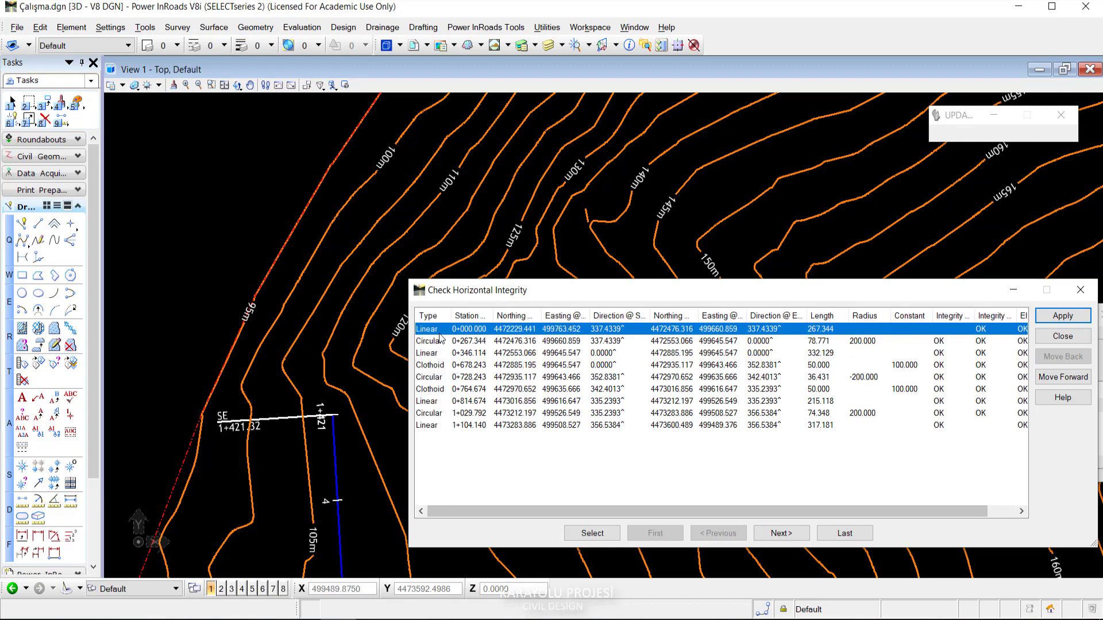
click(440, 340)
key(Up)
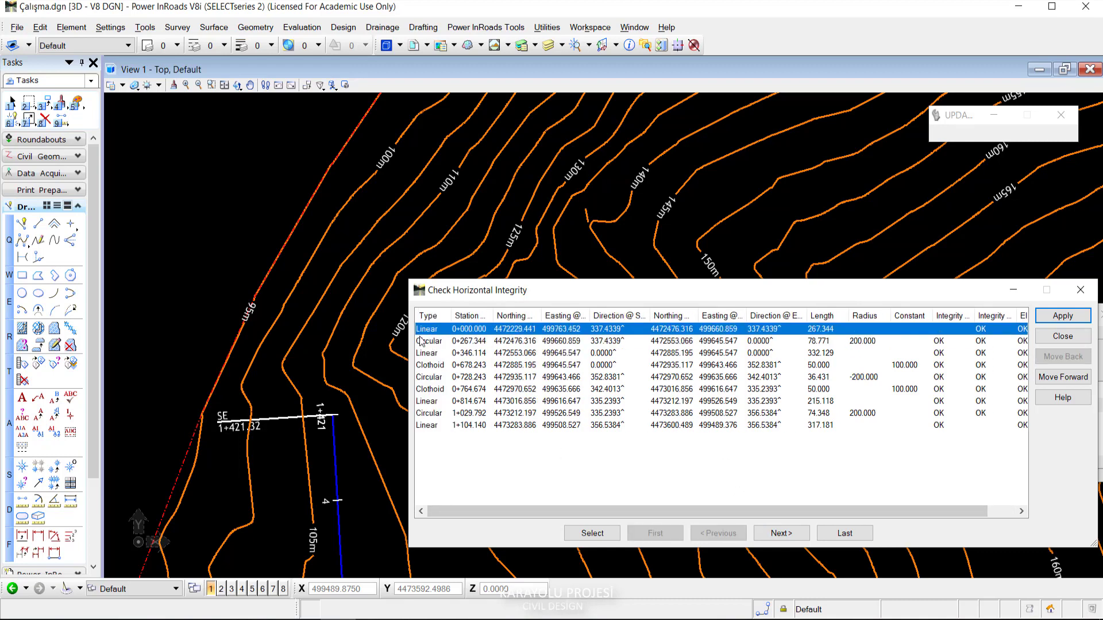
click(425, 340)
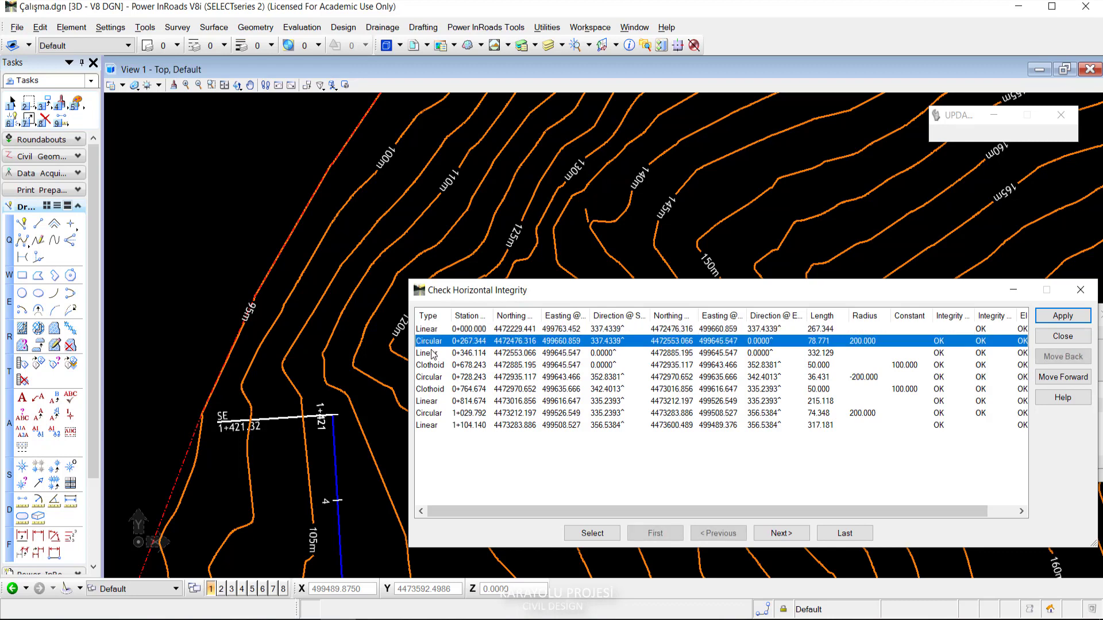
click(451, 366)
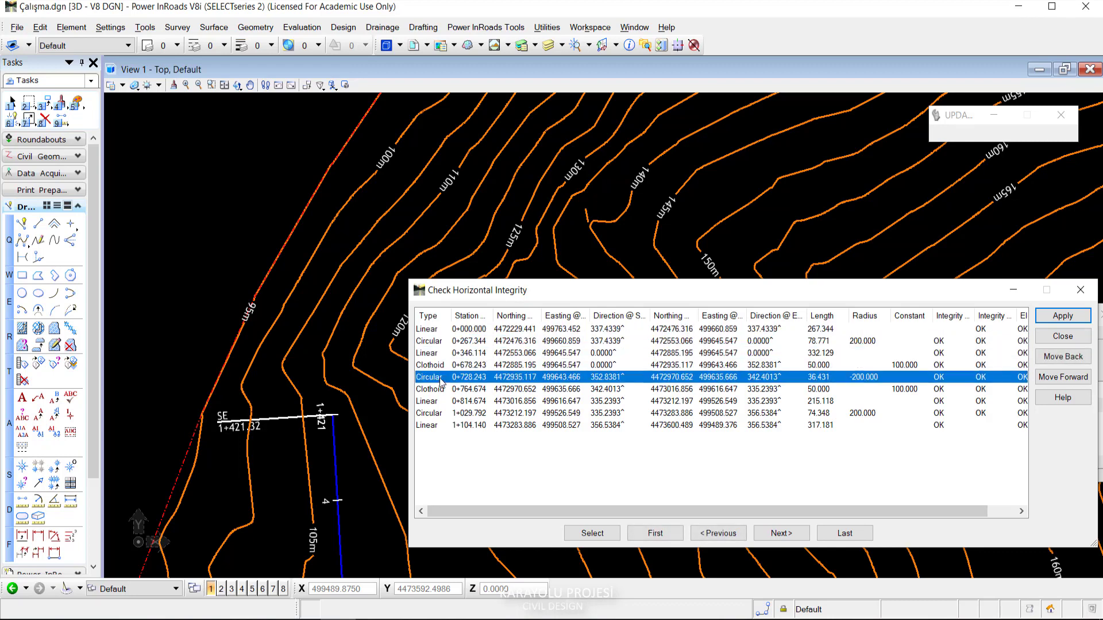
click(444, 389)
drag(770, 506, 798, 506)
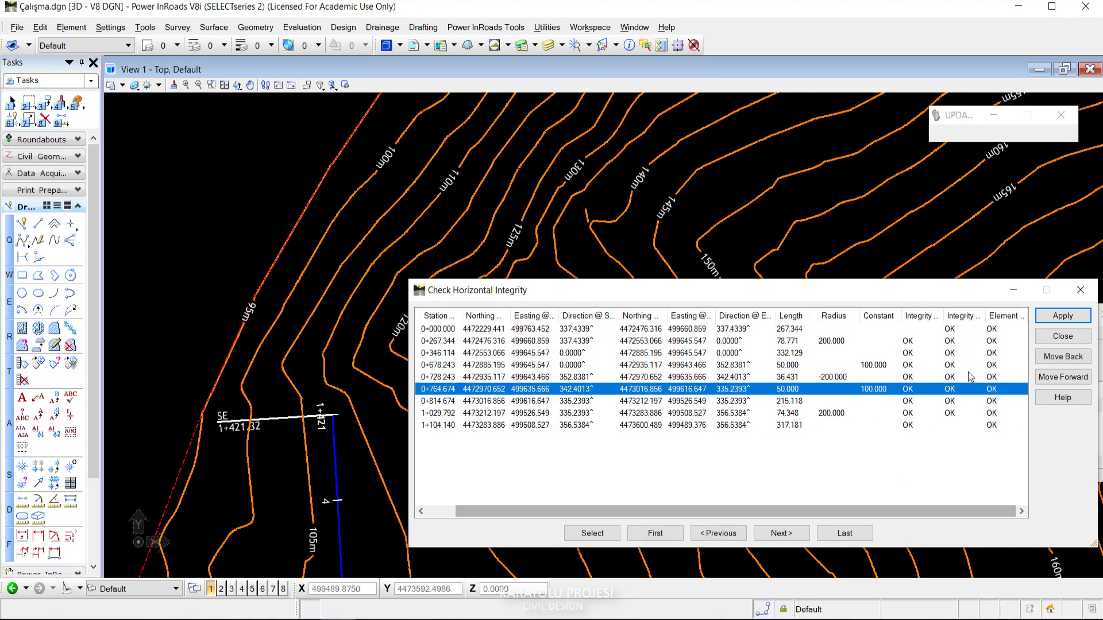
click(1061, 336)
Rerun the G1_Yatay check, then check G1_Dusey vertical integrity, confirming all elements OK.
click(748, 463)
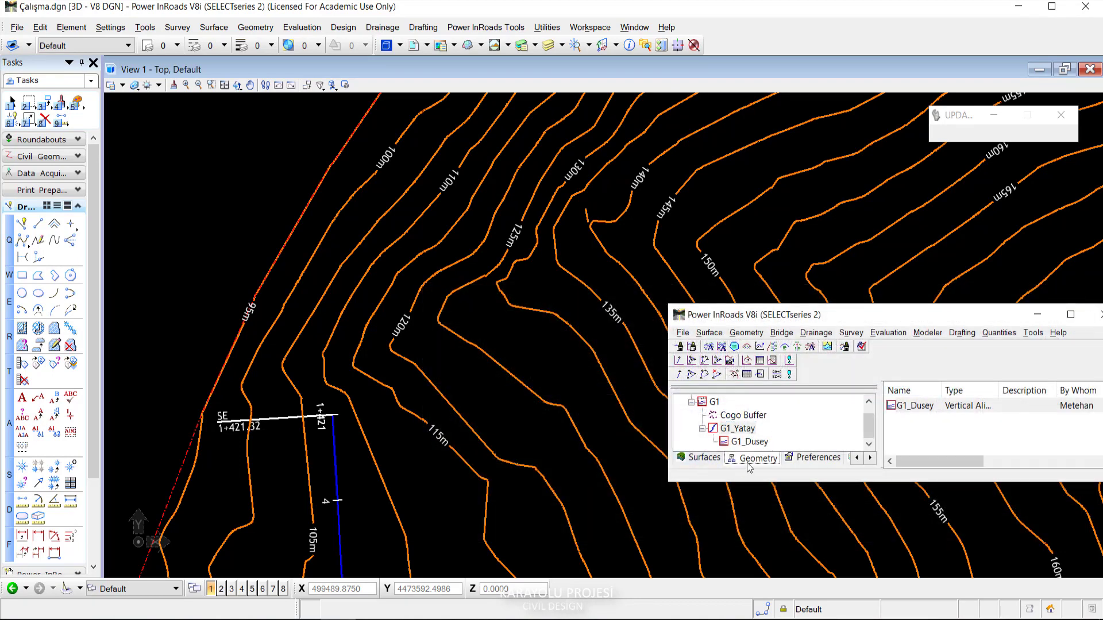
right_click(746, 432)
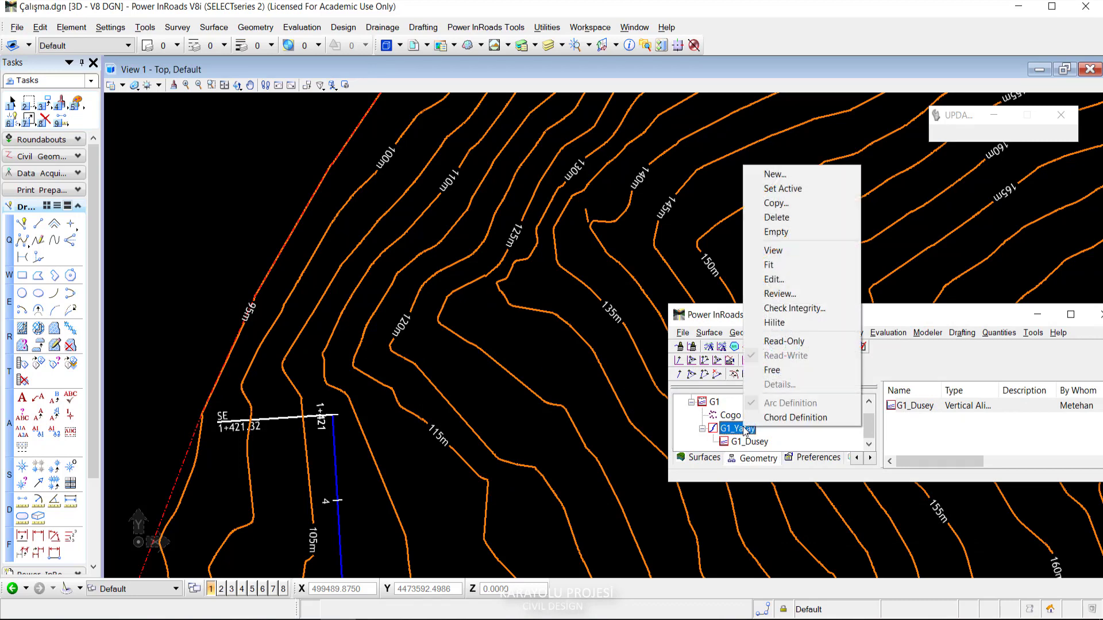
click(767, 306)
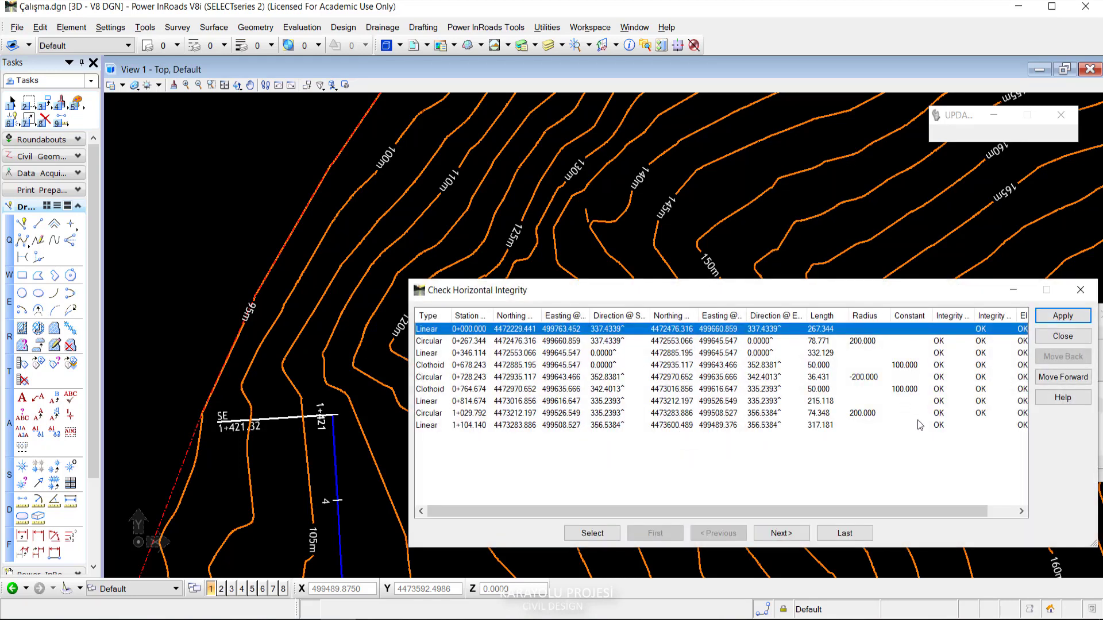
click(1056, 342)
right_click(743, 445)
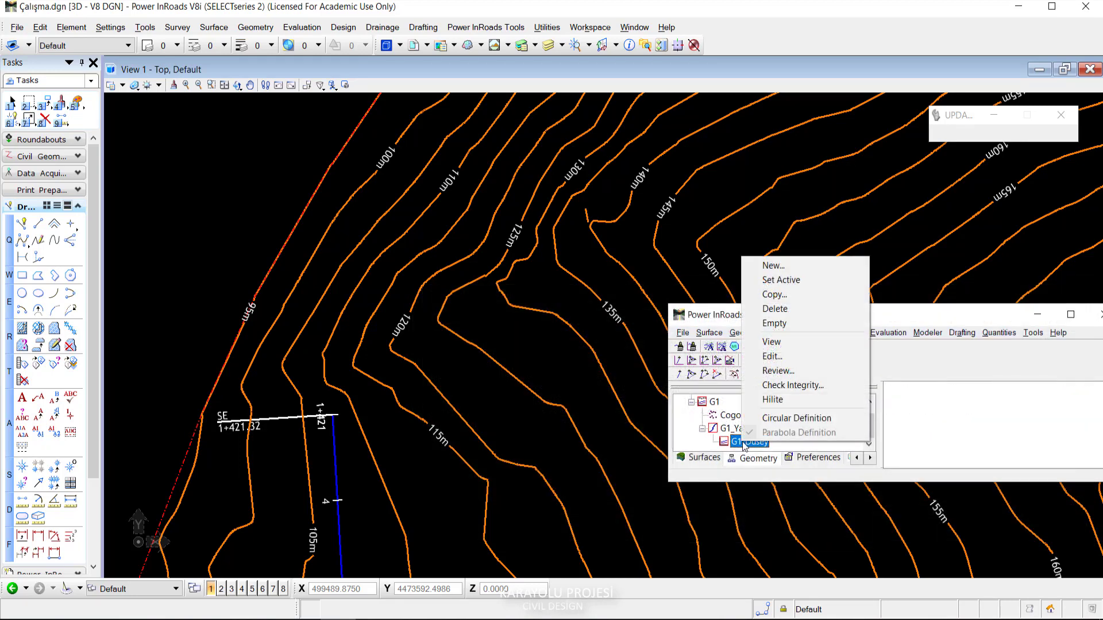
click(793, 385)
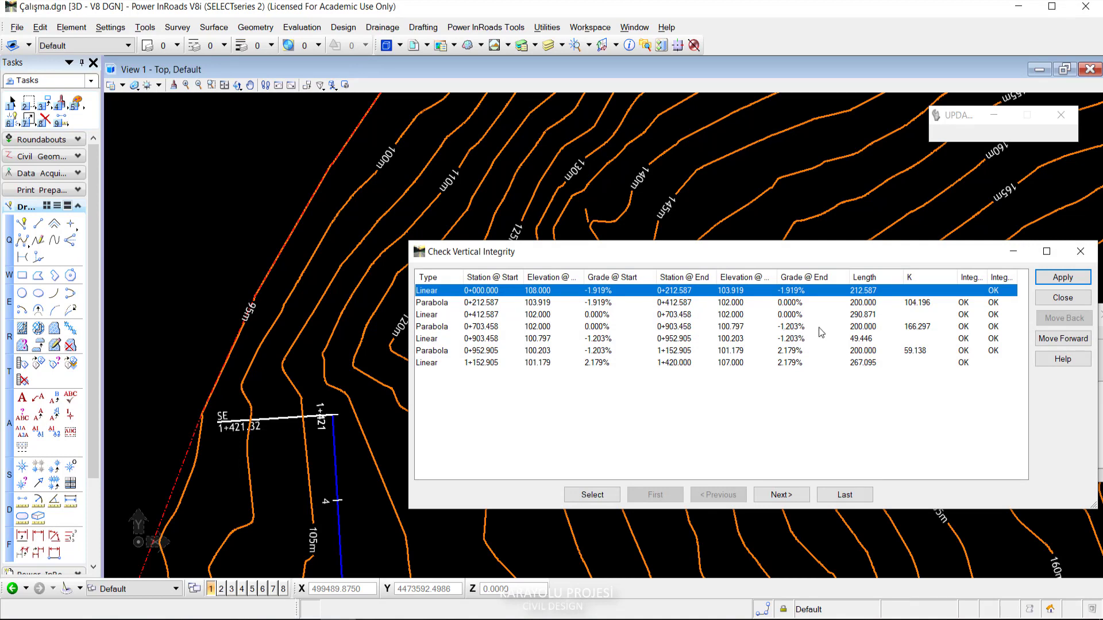
click(1063, 297)
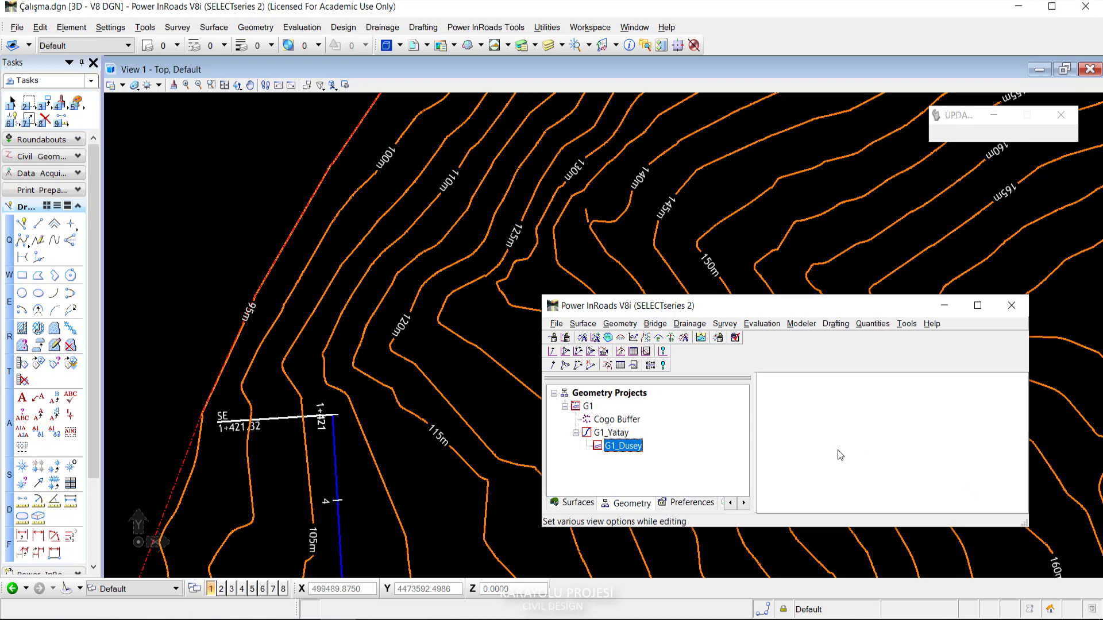
Move the InRoads window aside and zoom in on the annotated G1_Yatay profile.
scroll(646, 294, down, 3)
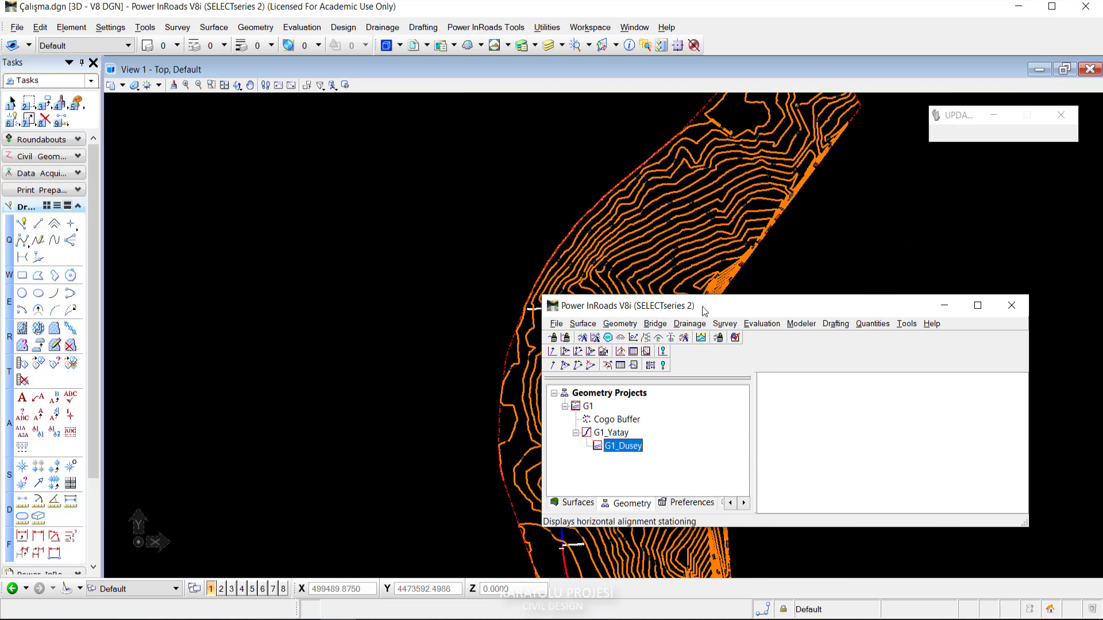
mouse_move(735, 315)
mouse_down()
mouse_move(824, 347)
mouse_move(1000, 355)
mouse_up()
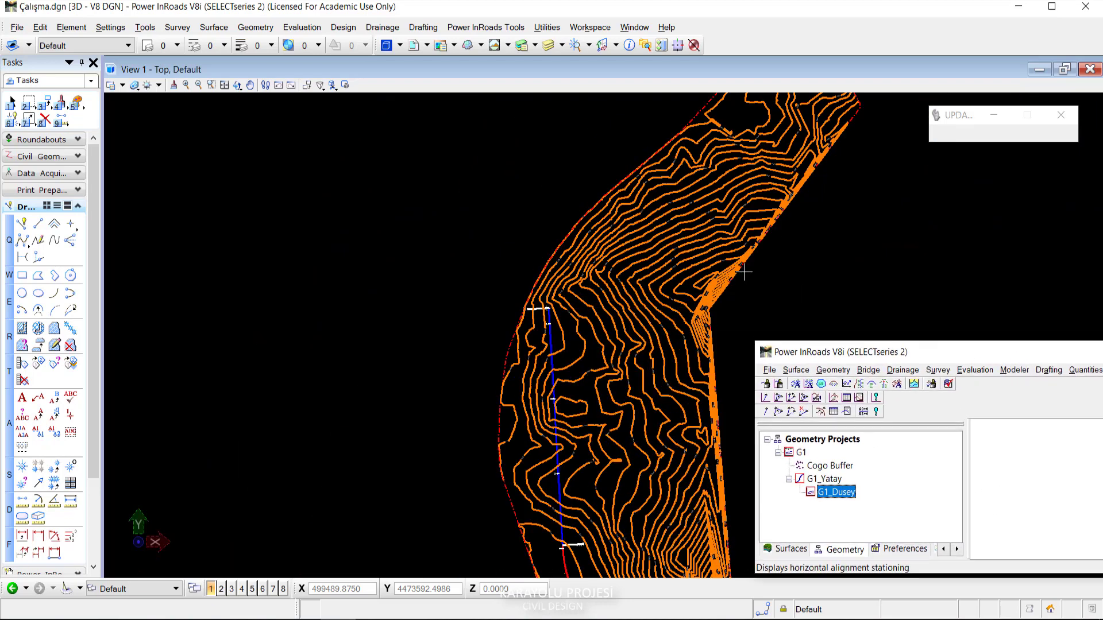
scroll(517, 468, down, 2)
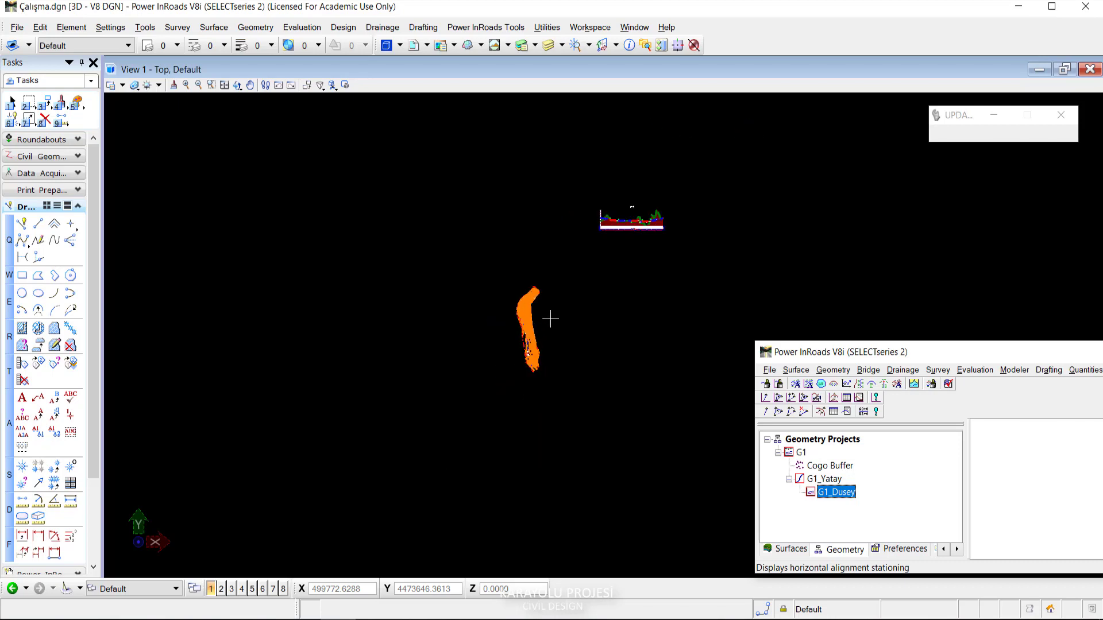
scroll(583, 281, up, 5)
scroll(589, 250, up, 3)
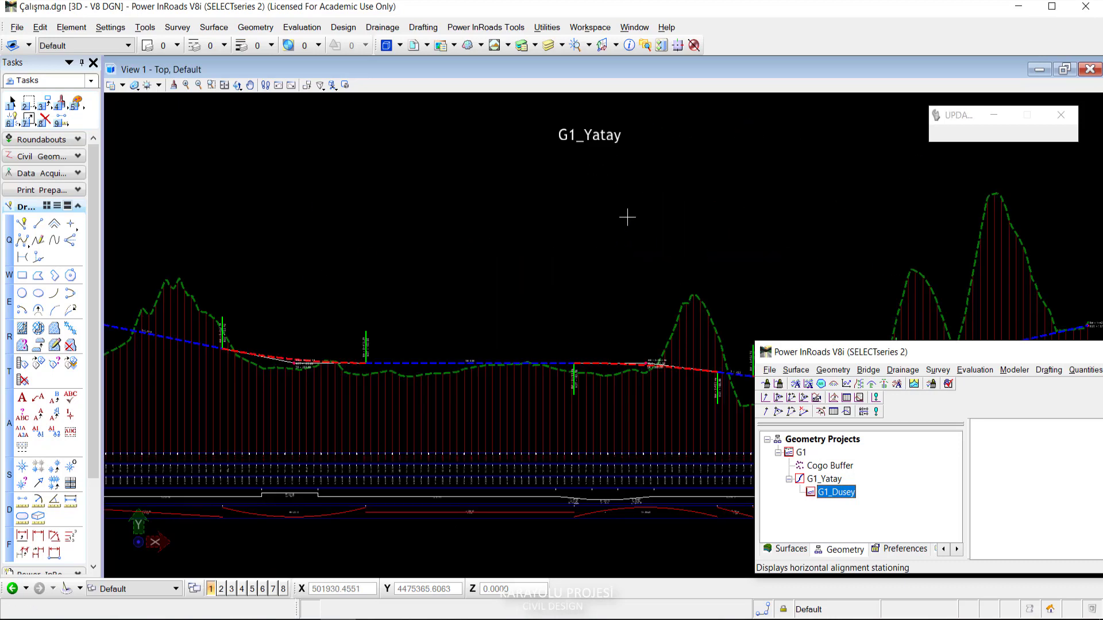
scroll(628, 217, down, 3)
scroll(620, 199, up, 2)
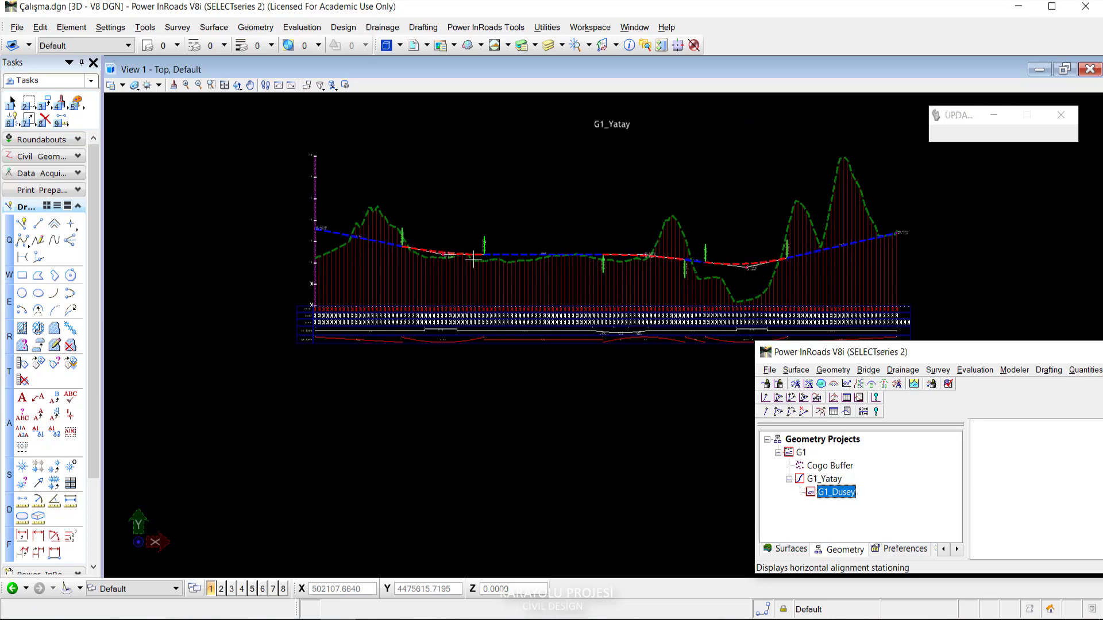
scroll(679, 239, up, 2)
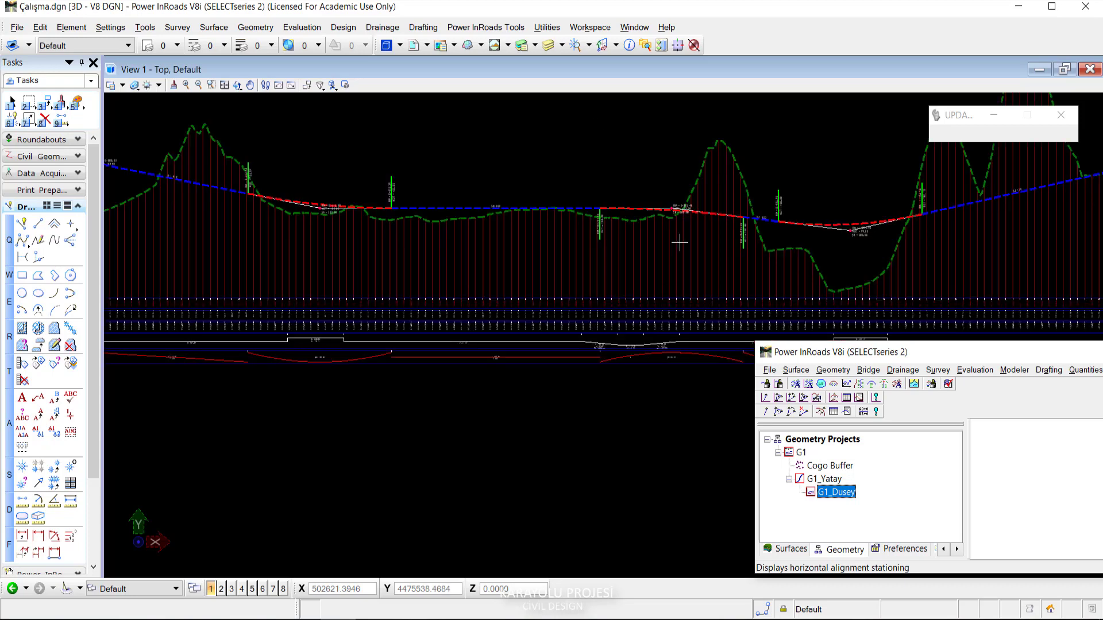
scroll(559, 230, down, 2)
scroll(559, 230, up, 1)
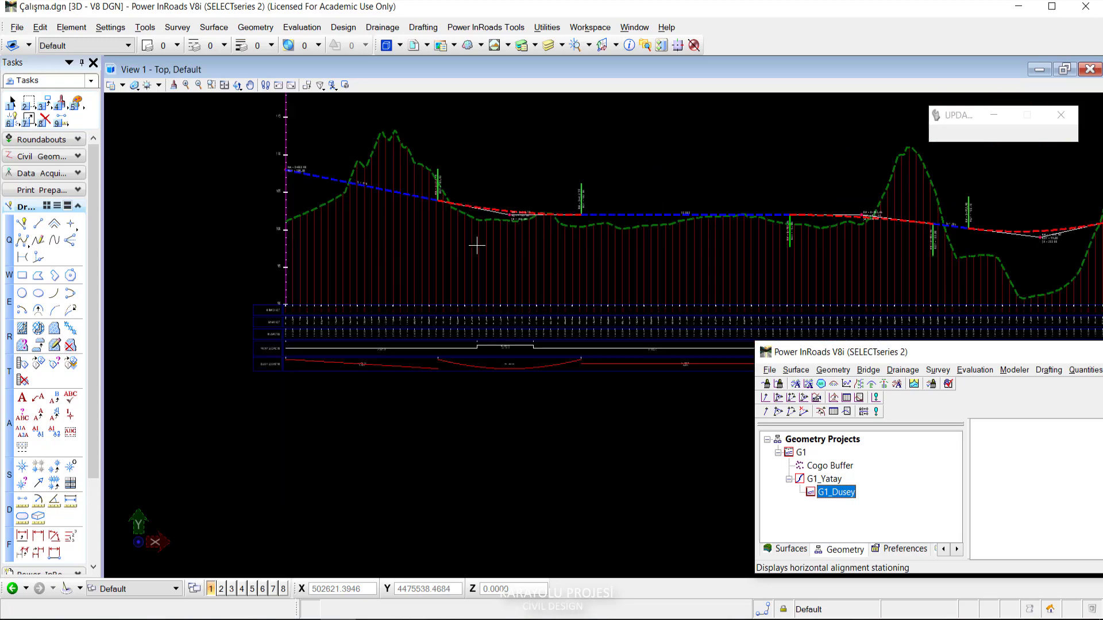
scroll(645, 224, up, 1)
scroll(710, 236, down, 1)
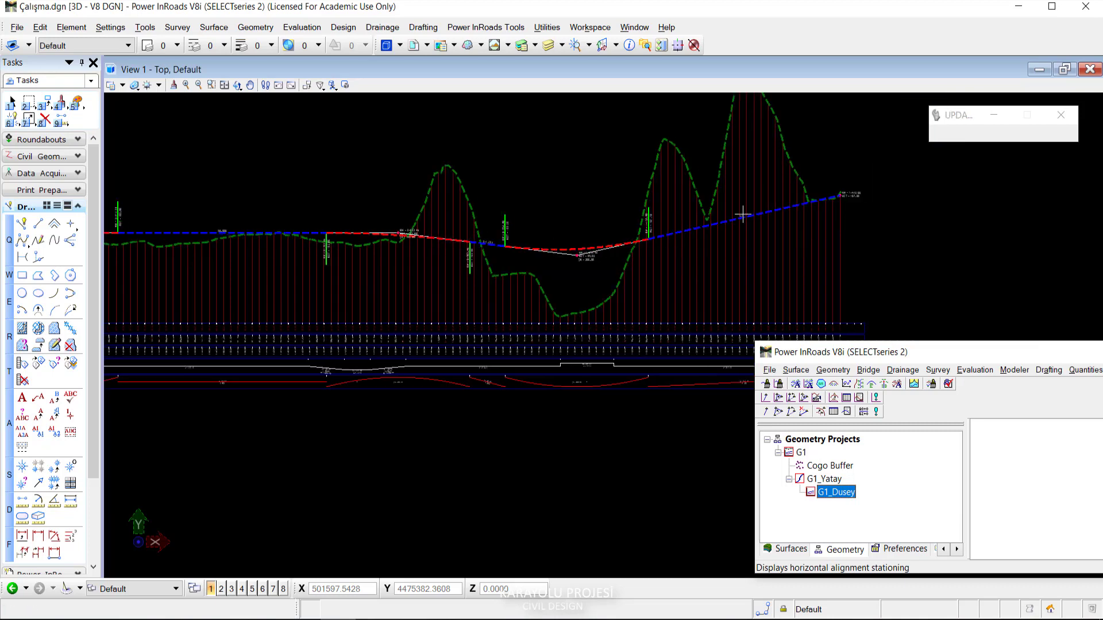
scroll(536, 275, down, 2)
scroll(647, 270, up, 1)
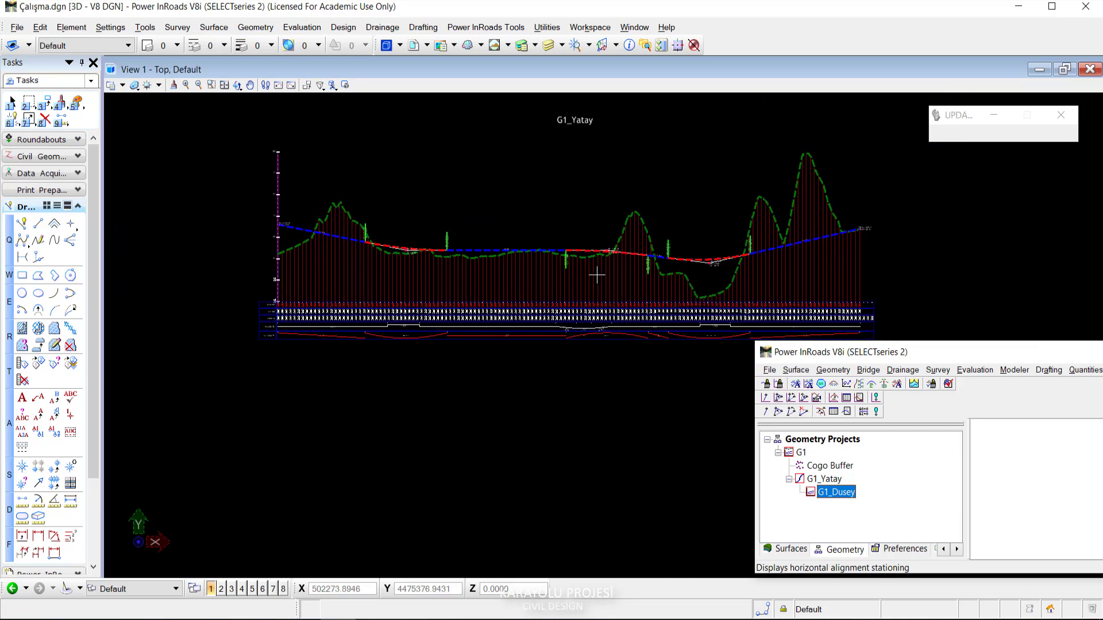
scroll(450, 347, down, 3)
Zoom out to show the orange contour corridor and the profile together.
middle_drag(451, 348, 549, 217)
scroll(540, 247, down, 2)
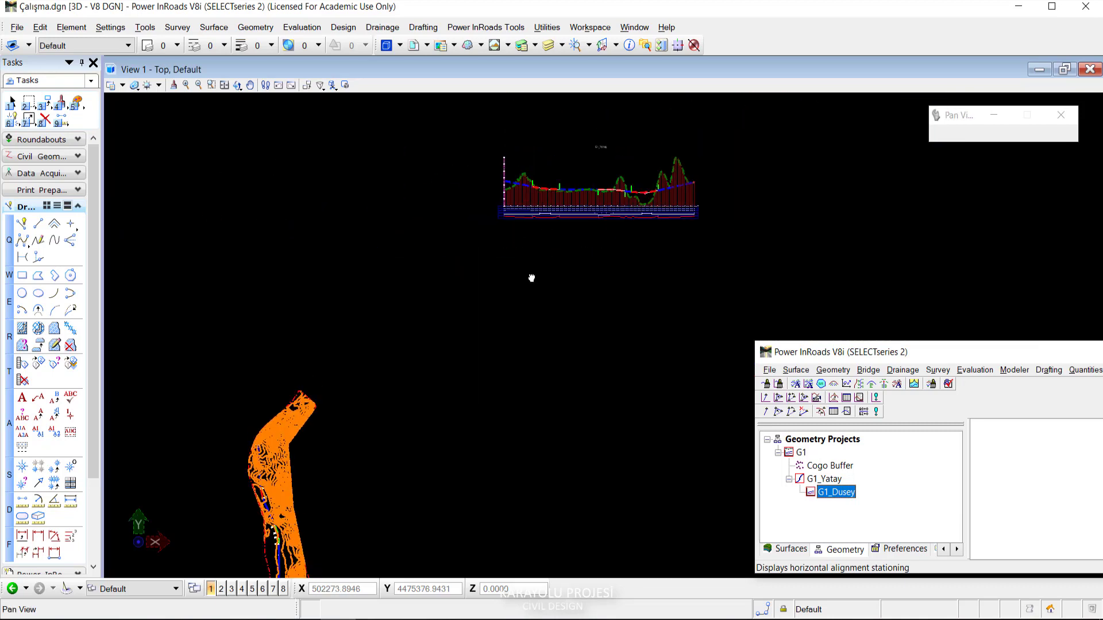
scroll(563, 259, down, 2)
middle_drag(485, 350, 468, 318)
scroll(468, 319, up, 4)
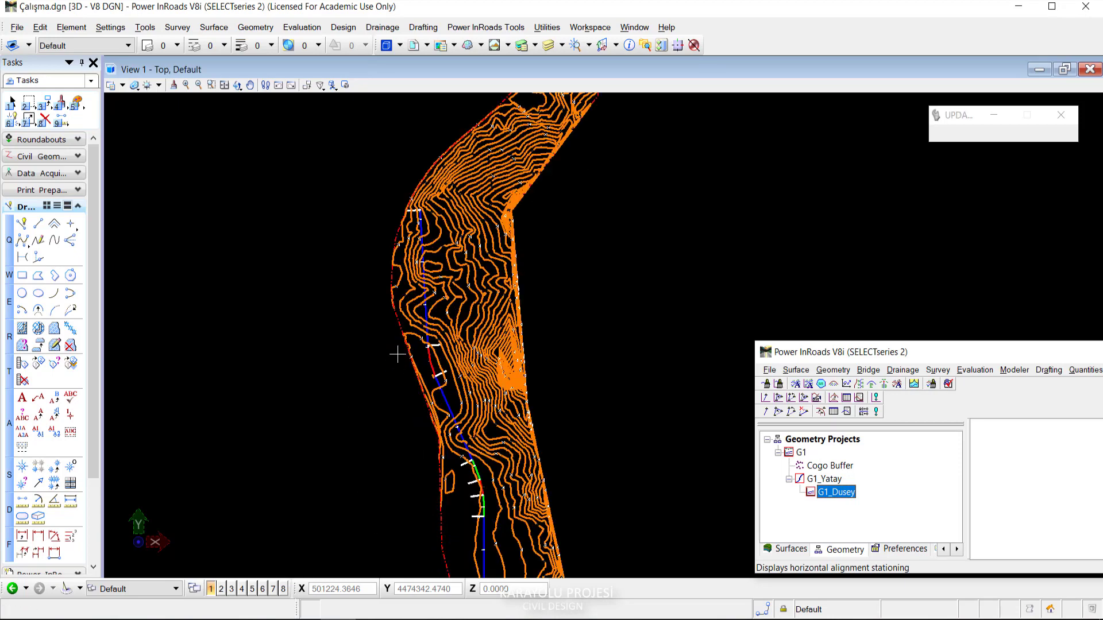
scroll(480, 293, down, 2)
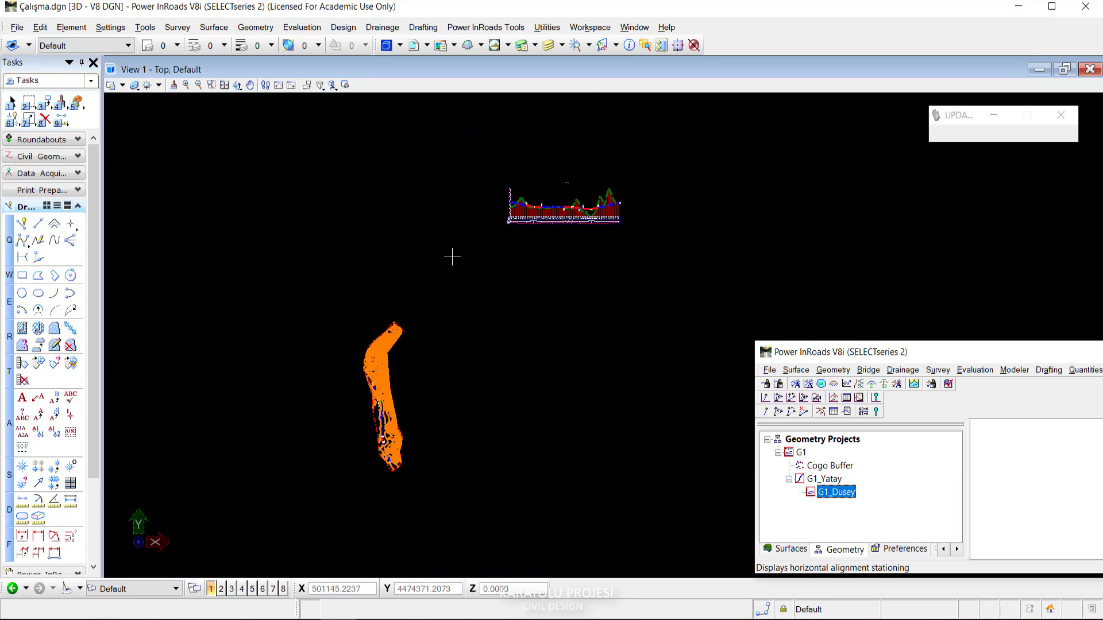